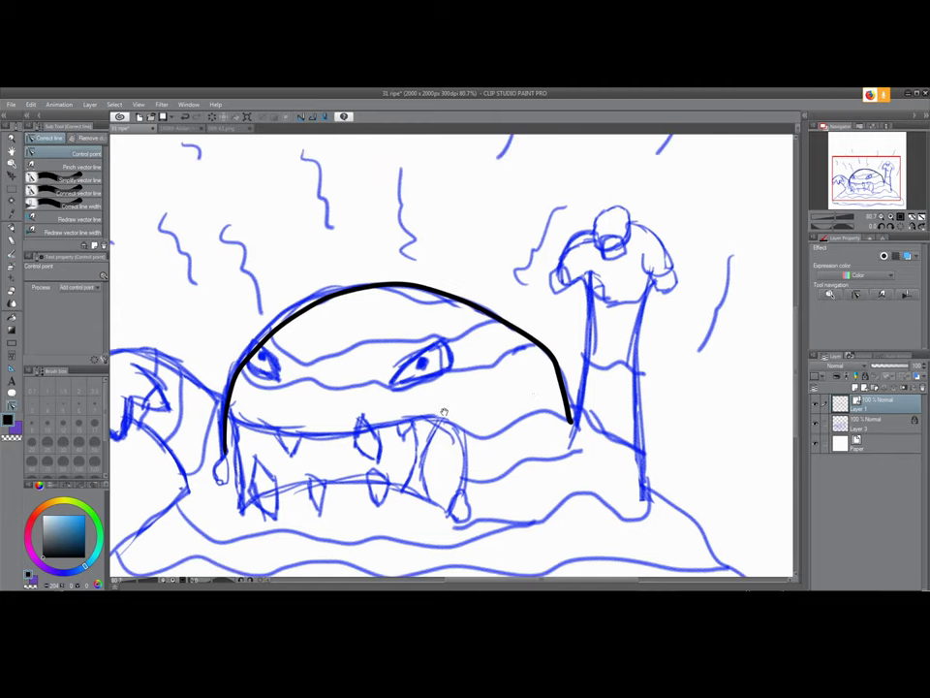
Simplify the vector line of the black head dome and move its control points on the right side to smooth the curve along the sketch
{"action": "left_click", "coordinate": [63, 180]}
{"action": "mouse_move", "coordinate": [216, 454]}
{"action": "left_mouse_down"}
{"action": "mouse_move", "coordinate": [310, 300]}
{"action": "mouse_move", "coordinate": [436, 302]}
{"action": "mouse_move", "coordinate": [567, 419]}
{"action": "mouse_move", "coordinate": [463, 314]}
{"action": "mouse_move", "coordinate": [221, 368]}
{"action": "mouse_move", "coordinate": [206, 452]}
{"action": "mouse_move", "coordinate": [470, 292]}
{"action": "mouse_move", "coordinate": [441, 288]}
{"action": "mouse_move", "coordinate": [454, 298]}
{"action": "left_mouse_up"}
{"action": "left_click", "coordinate": [856, 296]}
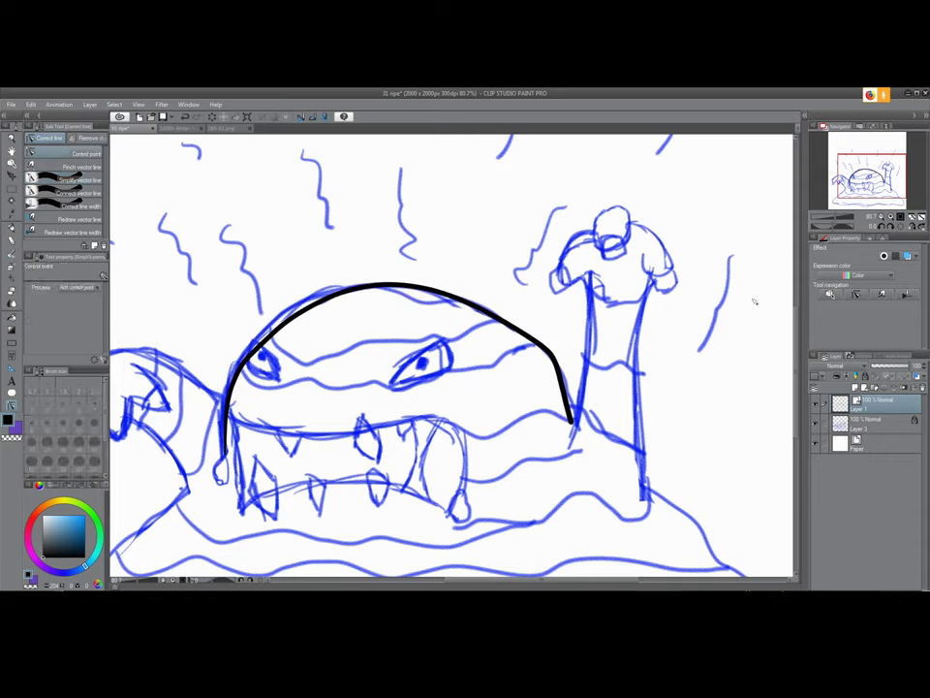
{"action": "left_click", "coordinate": [540, 346]}
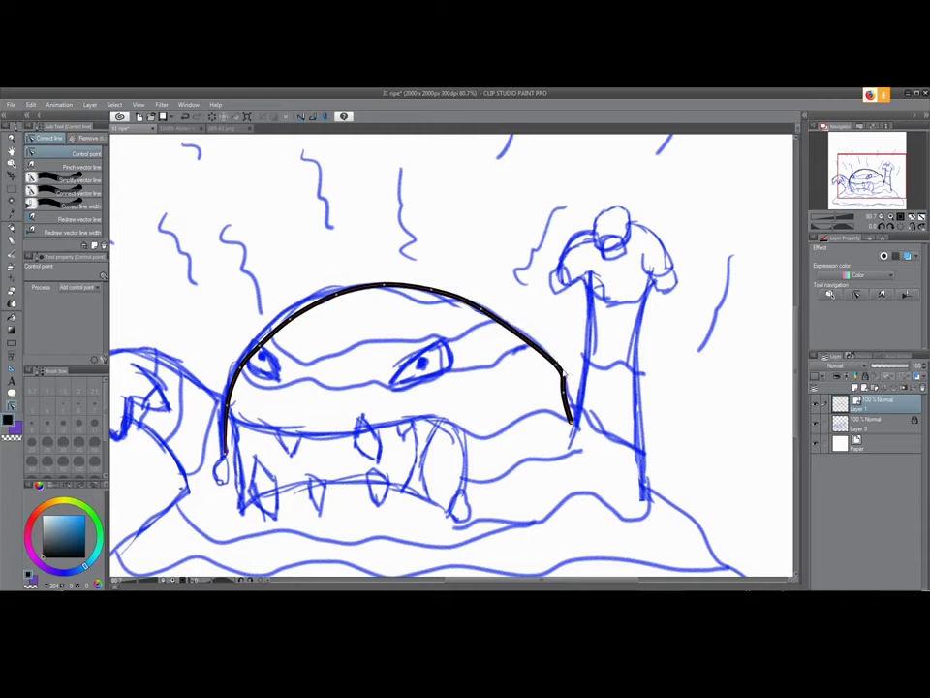
{"action": "left_click", "coordinate": [558, 369]}
{"action": "left_click_drag", "start_coordinate": [565, 393], "coordinate": [557, 362]}
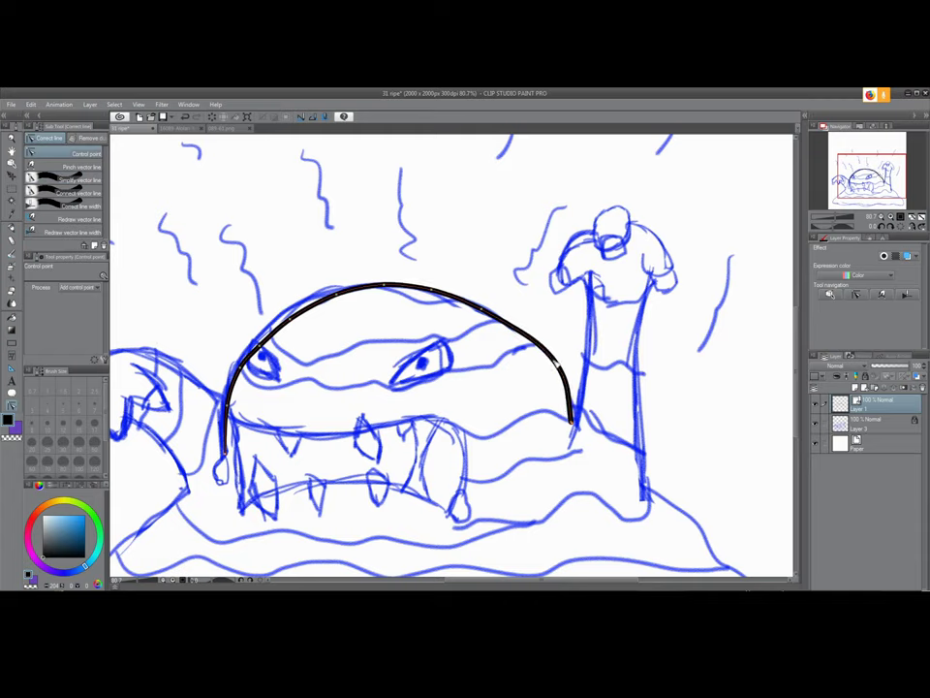
{"action": "left_click", "coordinate": [573, 424]}
{"action": "left_click_drag", "start_coordinate": [554, 362], "coordinate": [579, 427]}
{"action": "left_click_drag", "start_coordinate": [531, 370], "coordinate": [551, 360]}
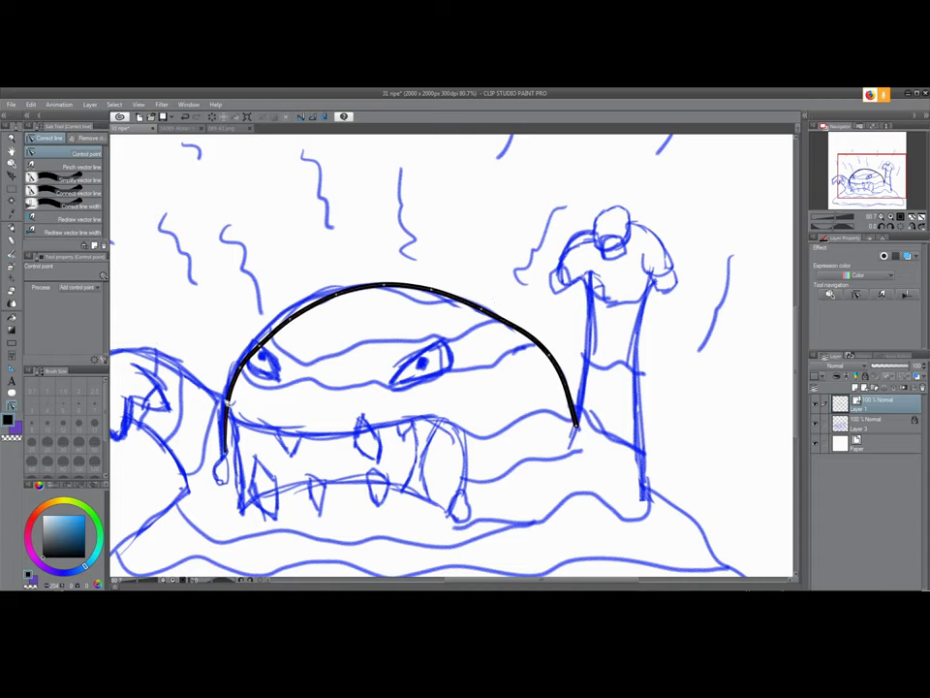
Adjust the control points on the left side and crown of the head dome to follow the blue sketch
{"action": "left_click_drag", "start_coordinate": [229, 403], "coordinate": [247, 348]}
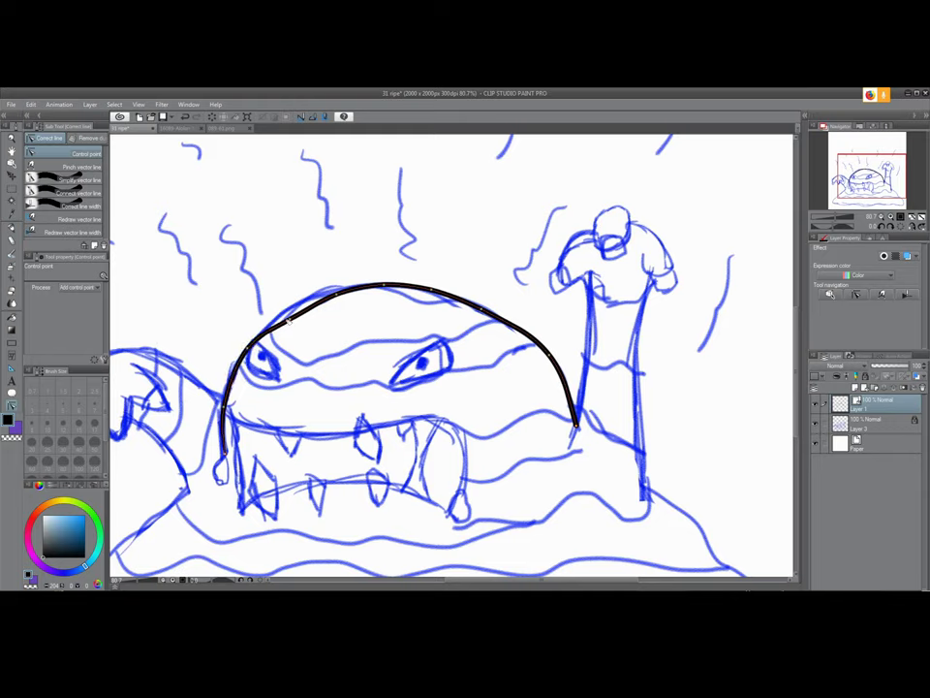
{"action": "left_click_drag", "start_coordinate": [337, 295], "coordinate": [300, 305]}
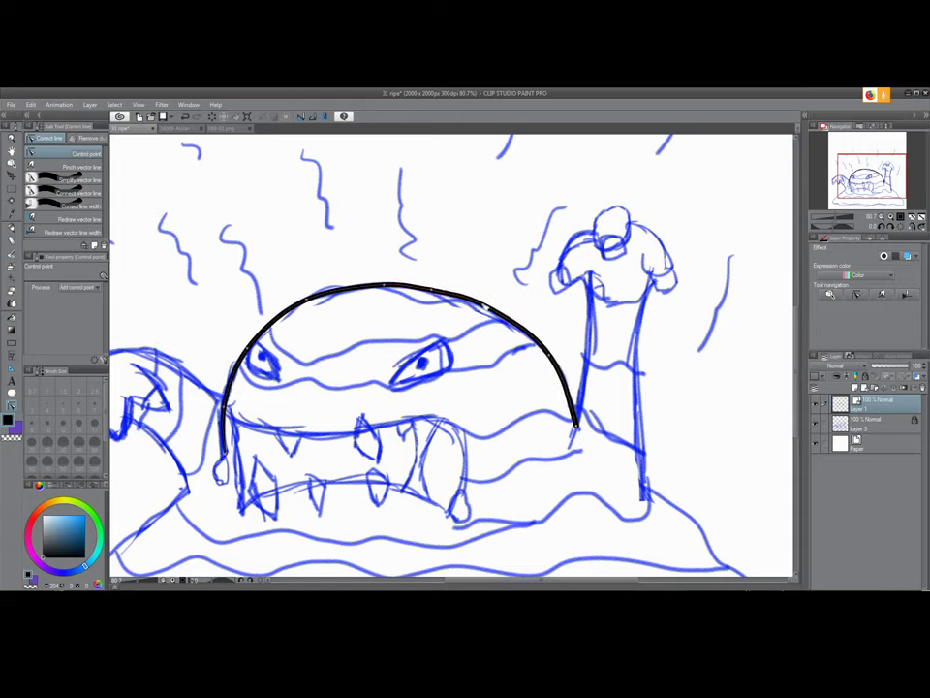
{"action": "left_click_drag", "start_coordinate": [385, 286], "coordinate": [395, 283]}
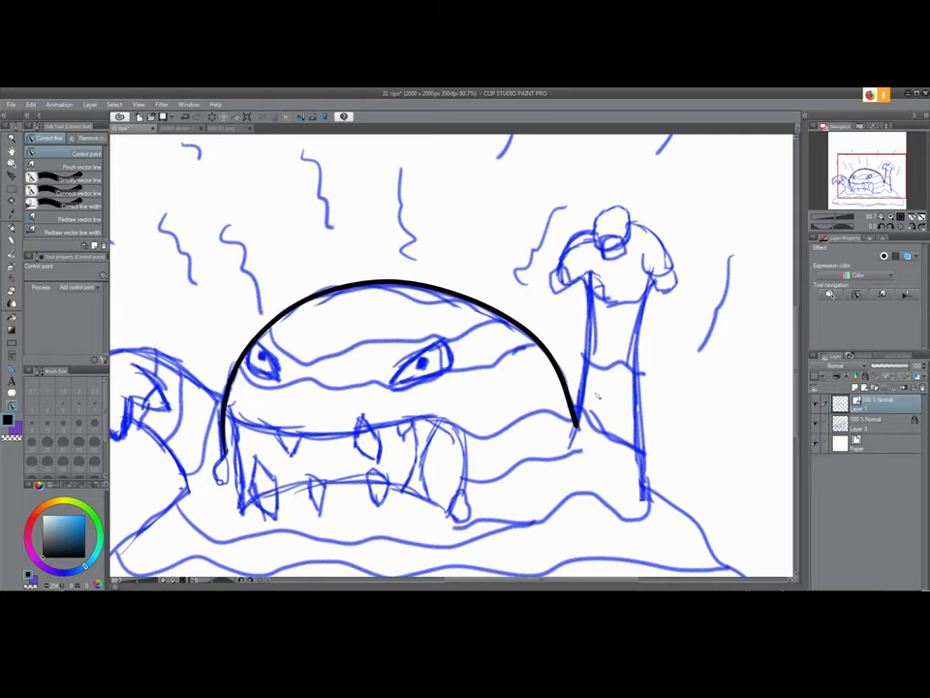
Ink the thumb claw of the left raised hand with the Fill-in mono pen at size 15, redoing unsatisfactory strokes
{"action": "scroll", "coordinate": [594, 390], "scroll_direction": "down", "scroll_amount": 4}
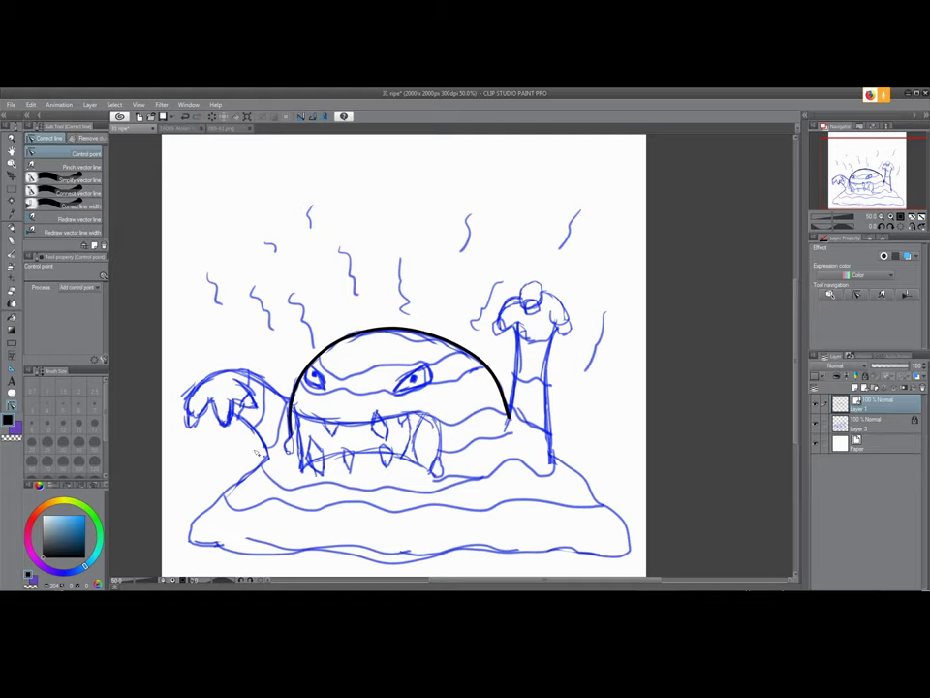
{"action": "scroll", "coordinate": [256, 452], "scroll_direction": "up", "scroll_amount": 4}
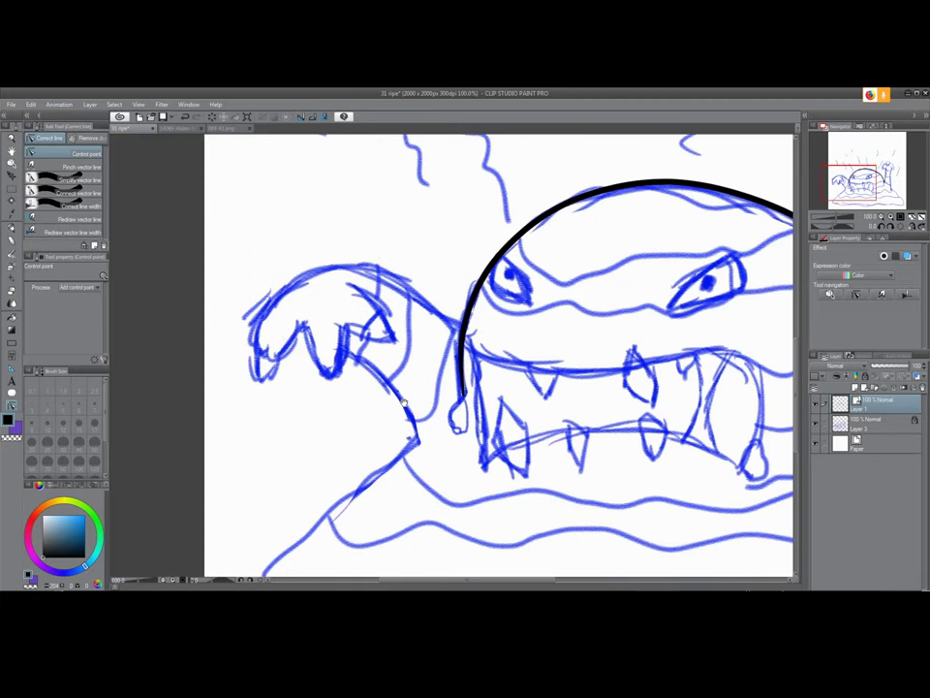
{"action": "key", "text": "p"}
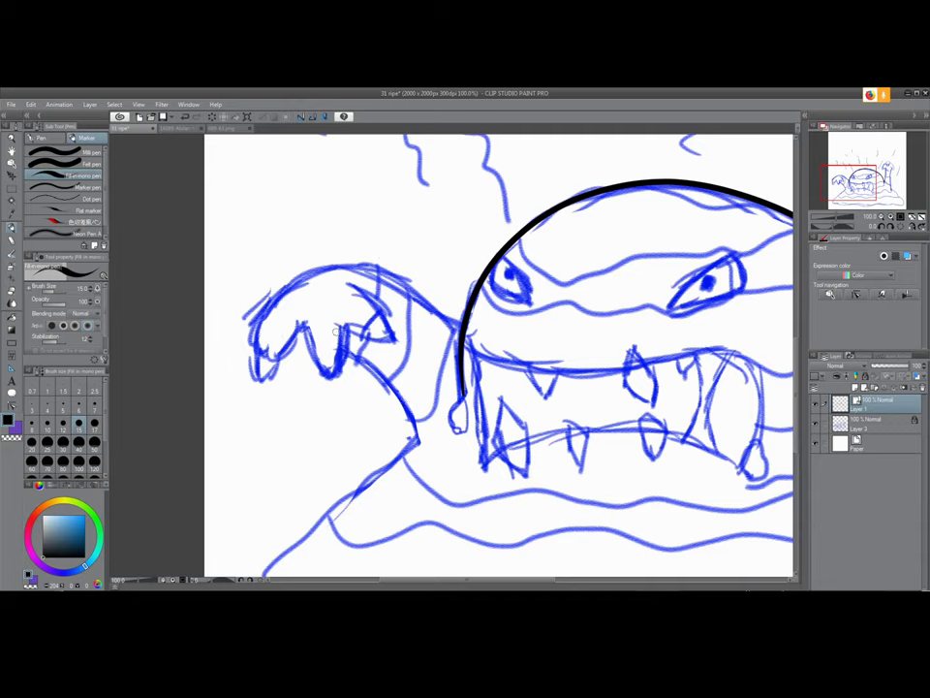
{"action": "left_click_drag", "start_coordinate": [304, 326], "coordinate": [332, 380]}
{"action": "key", "text": "ctrl+z"}
{"action": "left_click_drag", "start_coordinate": [342, 326], "coordinate": [398, 339]}
{"action": "key", "text": "ctrl+z"}
{"action": "left_click_drag", "start_coordinate": [350, 284], "coordinate": [395, 338]}
{"action": "mouse_move", "coordinate": [339, 325]}
{"action": "left_mouse_down"}
{"action": "mouse_move", "coordinate": [395, 340]}
{"action": "mouse_move", "coordinate": [381, 312]}
{"action": "left_mouse_up"}
{"action": "key", "text": "ctrl+z"}
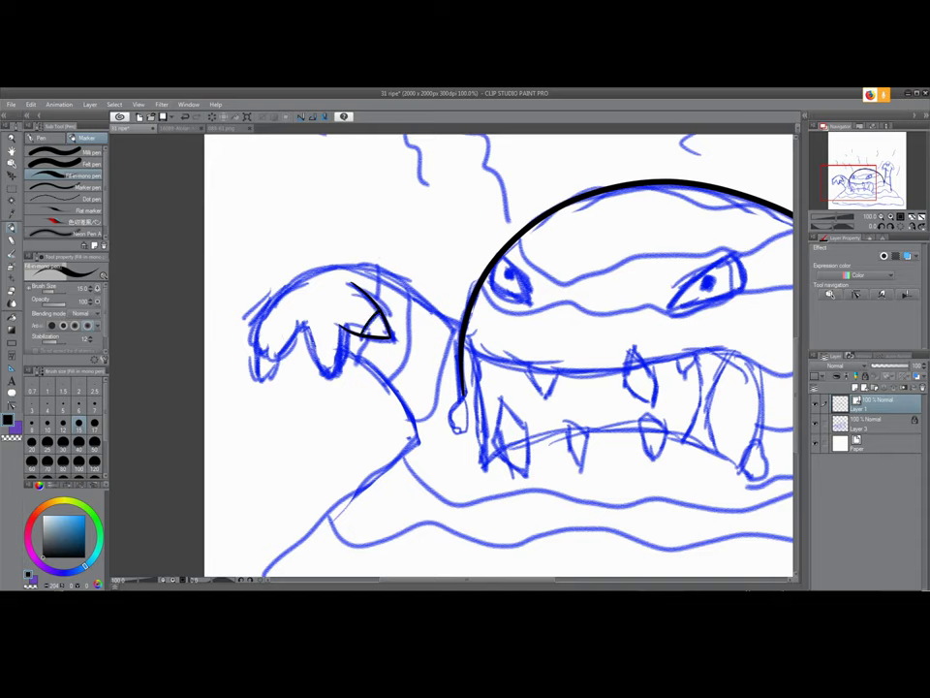
Ink the remaining claws of the left hand and the arm's upper outline up to the head
{"action": "left_click_drag", "start_coordinate": [303, 321], "coordinate": [334, 380]}
{"action": "left_click_drag", "start_coordinate": [343, 327], "coordinate": [332, 378]}
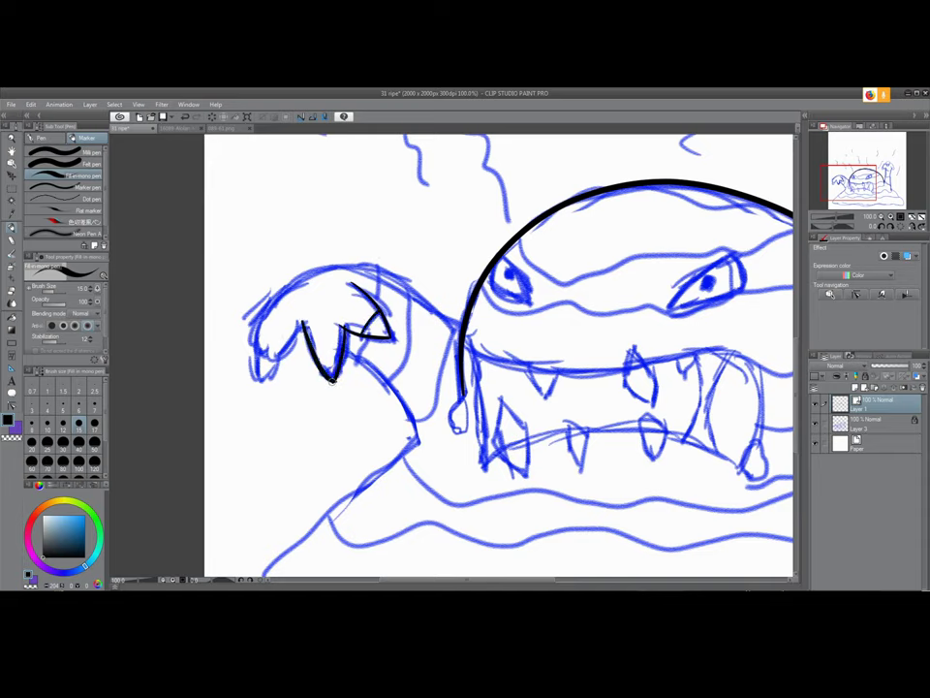
{"action": "left_click_drag", "start_coordinate": [300, 323], "coordinate": [273, 356]}
{"action": "mouse_move", "coordinate": [292, 282]}
{"action": "left_mouse_down"}
{"action": "mouse_move", "coordinate": [259, 358]}
{"action": "mouse_move", "coordinate": [290, 283]}
{"action": "mouse_move", "coordinate": [388, 270]}
{"action": "mouse_move", "coordinate": [459, 327]}
{"action": "left_mouse_up"}
{"action": "key", "text": "ctrl+z"}
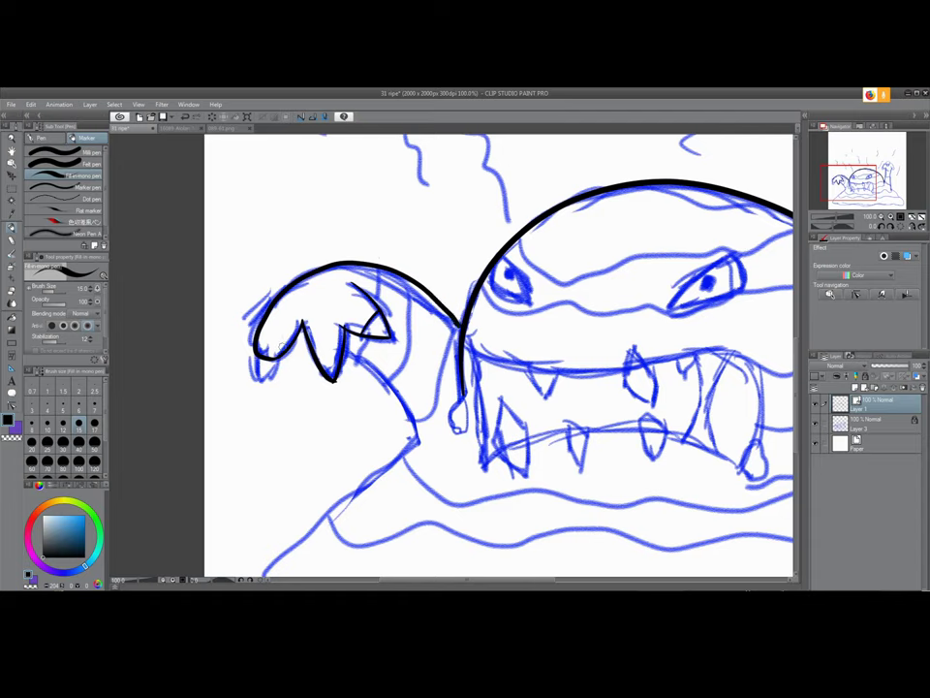
{"action": "left_click_drag", "start_coordinate": [254, 350], "coordinate": [262, 380]}
{"action": "key", "text": "ctrl+z"}
{"action": "key", "text": "ctrl+z"}
{"action": "key", "text": "ctrl+z"}
Simplify the vector line along the upper outline of the left hand and arm
{"action": "left_click", "coordinate": [855, 294]}
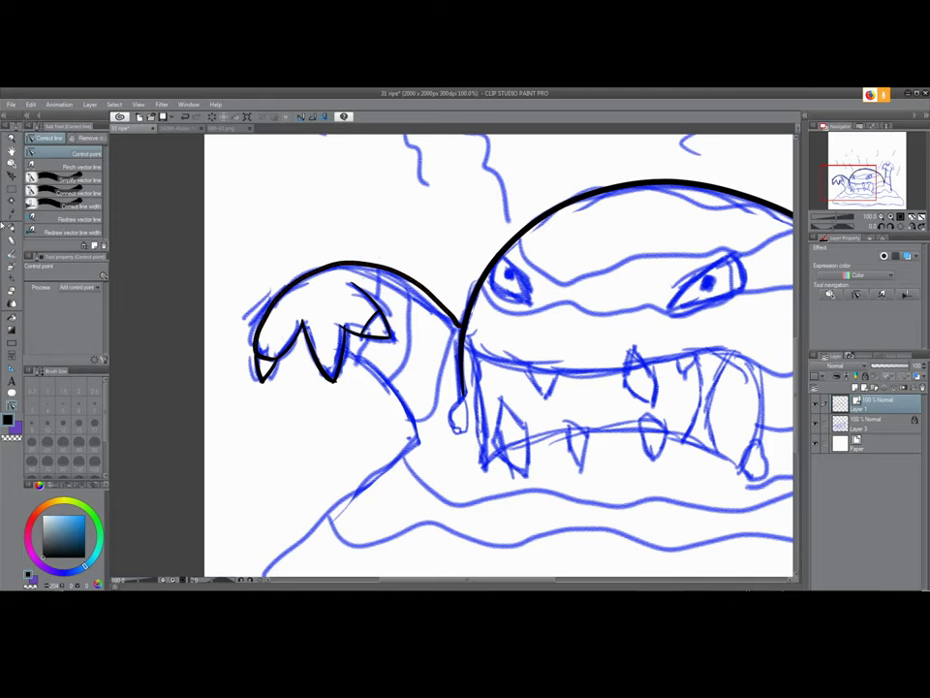
{"action": "left_click", "coordinate": [61, 182]}
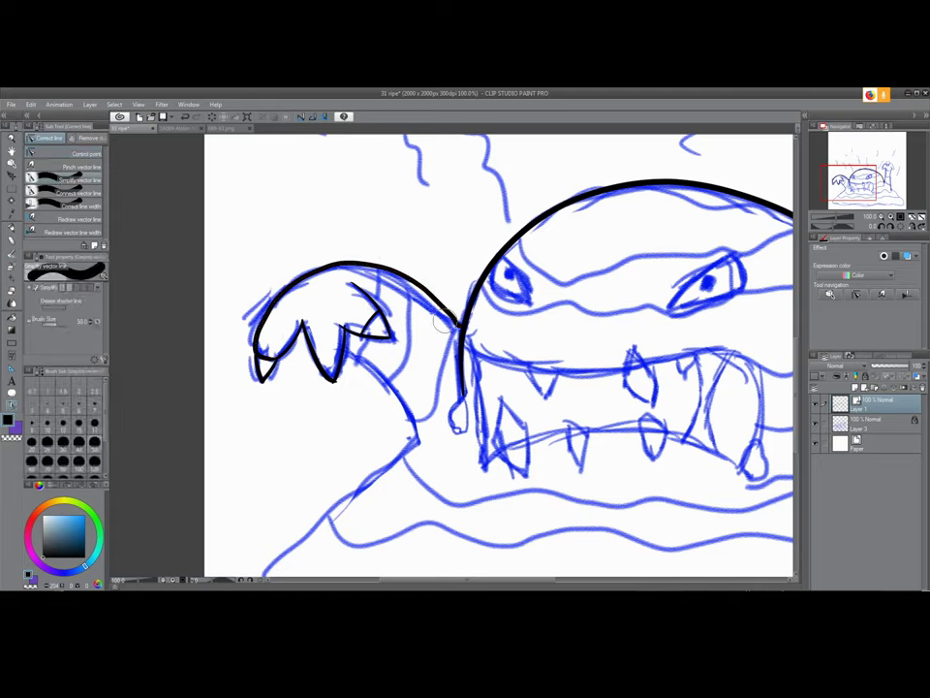
{"action": "mouse_move", "coordinate": [451, 312]}
{"action": "left_mouse_down"}
{"action": "mouse_move", "coordinate": [402, 275]}
{"action": "mouse_move", "coordinate": [315, 277]}
{"action": "mouse_move", "coordinate": [284, 296]}
{"action": "mouse_move", "coordinate": [266, 351]}
{"action": "left_mouse_up"}
Reshape the left arm's upper outline and the claw lines with their control points so the ends meet cleanly
{"action": "left_click", "coordinate": [858, 294]}
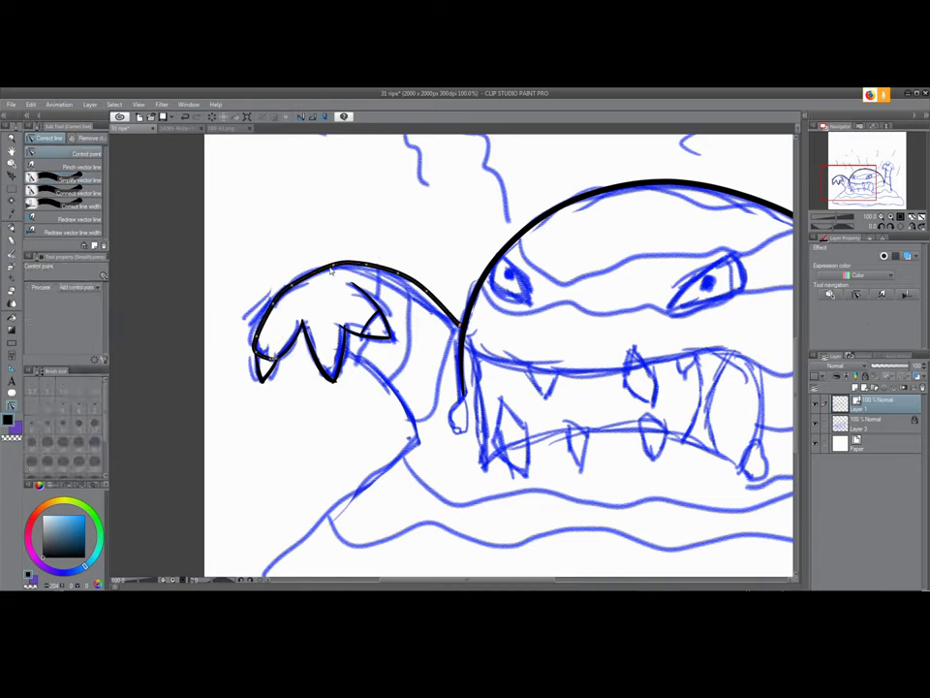
{"action": "left_click", "coordinate": [292, 286]}
{"action": "left_click_drag", "start_coordinate": [336, 266], "coordinate": [311, 275]}
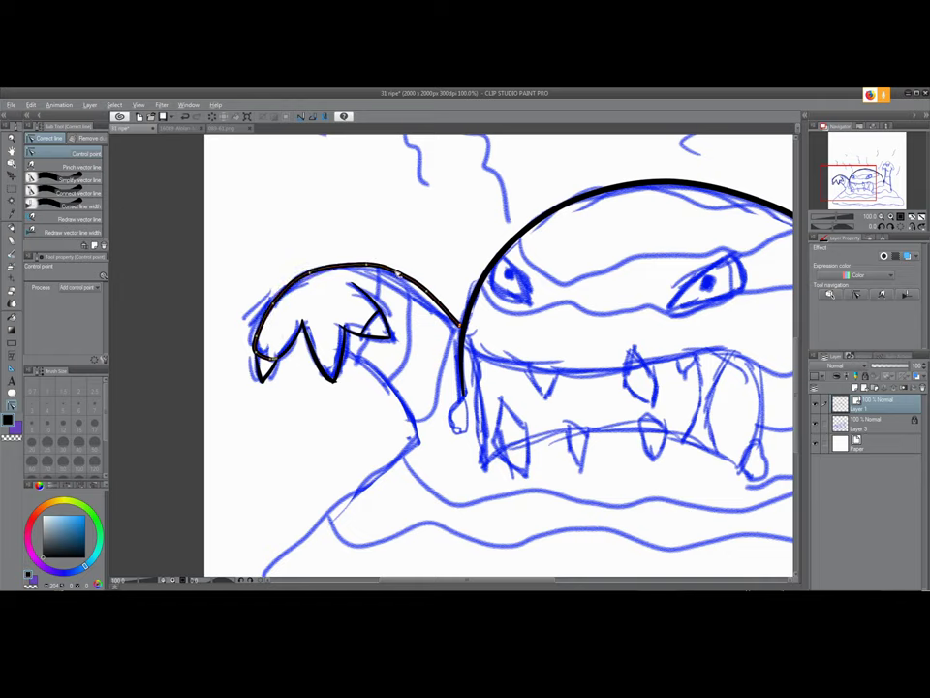
{"action": "left_click_drag", "start_coordinate": [428, 295], "coordinate": [422, 300]}
{"action": "left_click_drag", "start_coordinate": [371, 265], "coordinate": [376, 269]}
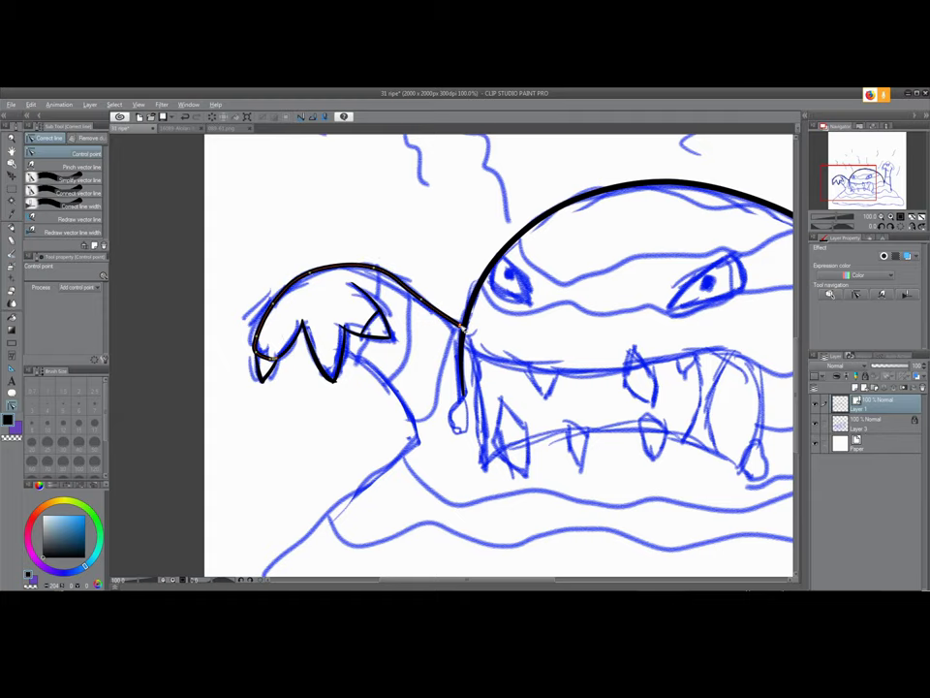
{"action": "left_click_drag", "start_coordinate": [419, 372], "coordinate": [386, 319]}
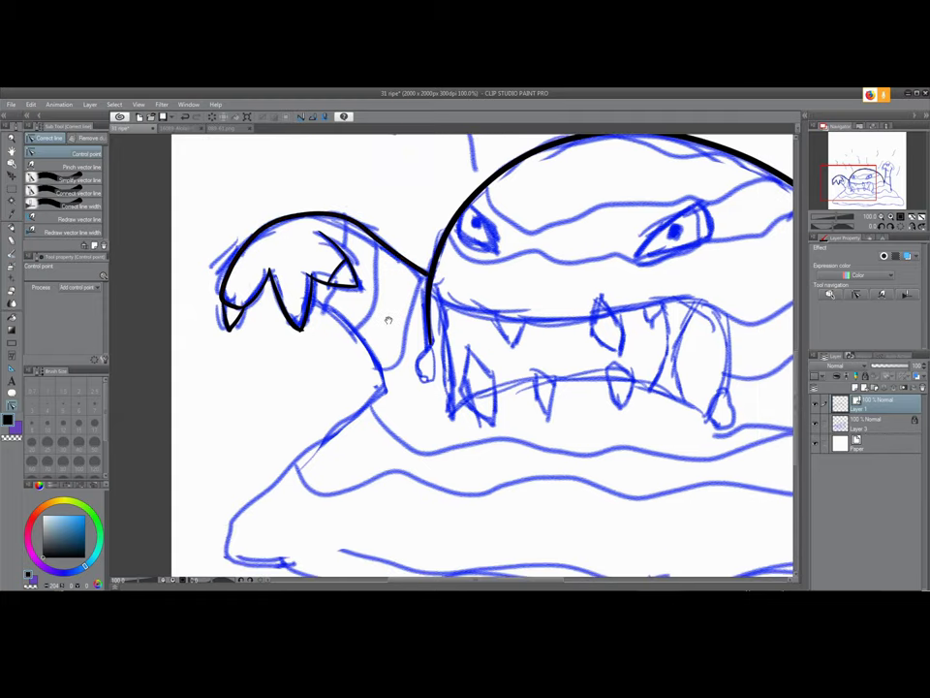
{"action": "left_click", "coordinate": [301, 331]}
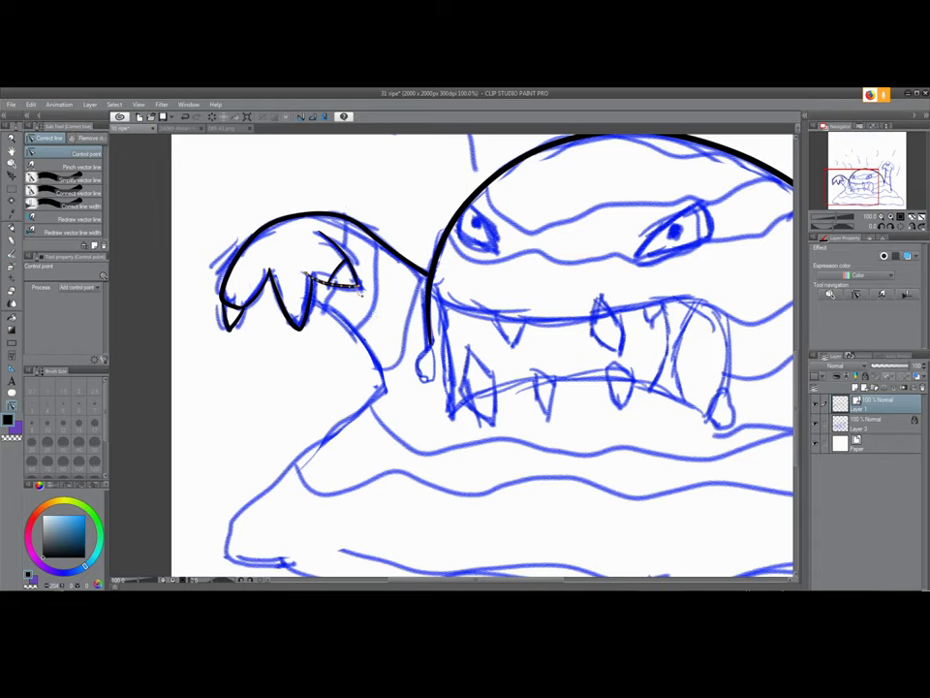
Ink the left arm's underside and the body's left edge down to the bottom corner in one stroke
{"action": "left_click_drag", "start_coordinate": [404, 324], "coordinate": [383, 290]}
{"action": "key", "text": "p"}
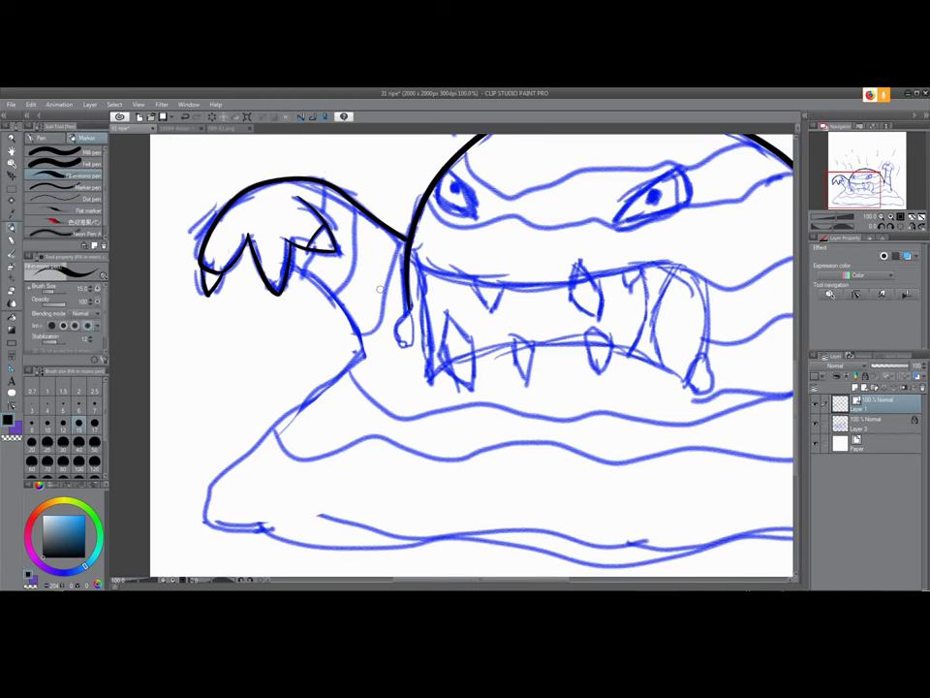
{"action": "left_click_drag", "start_coordinate": [377, 358], "coordinate": [399, 266]}
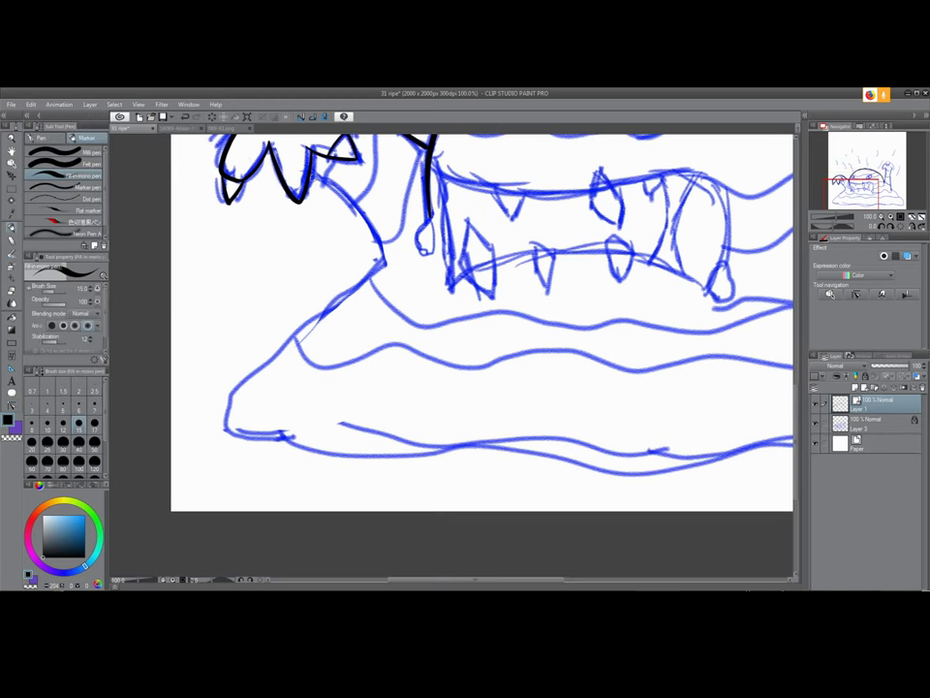
{"action": "mouse_move", "coordinate": [315, 174]}
{"action": "left_mouse_down"}
{"action": "mouse_move", "coordinate": [380, 264]}
{"action": "mouse_move", "coordinate": [278, 352]}
{"action": "mouse_move", "coordinate": [229, 432]}
{"action": "mouse_move", "coordinate": [286, 435]}
{"action": "left_mouse_up"}
Simplify the body's left outline and move its control points to sharpen the corner below the arm and match the sketch
{"action": "left_click", "coordinate": [857, 294]}
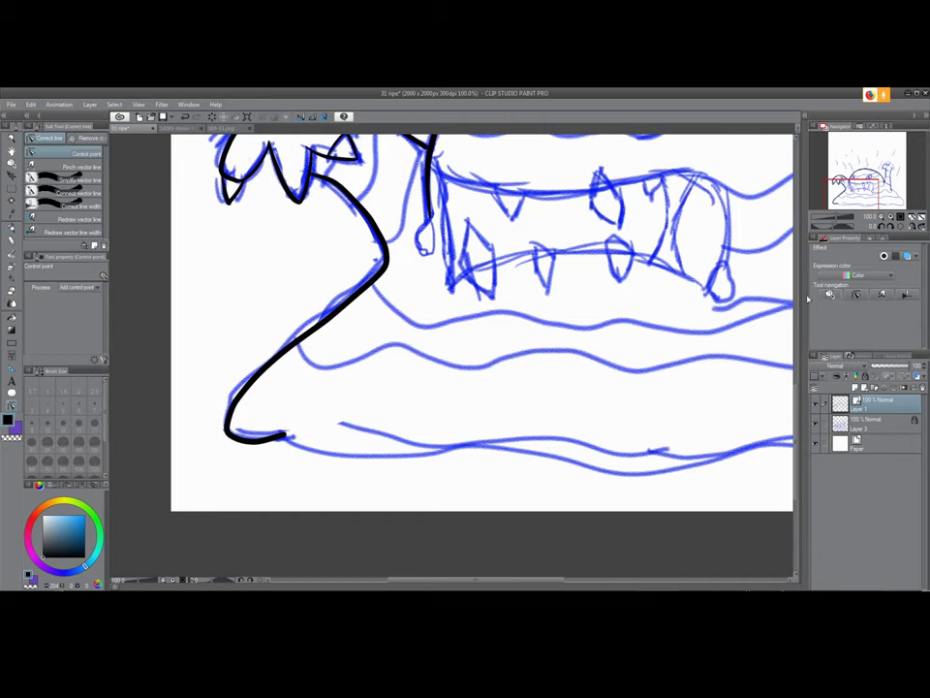
{"action": "left_click_drag", "start_coordinate": [465, 286], "coordinate": [485, 344]}
{"action": "left_click", "coordinate": [58, 182]}
{"action": "mouse_move", "coordinate": [334, 228]}
{"action": "left_mouse_down"}
{"action": "mouse_move", "coordinate": [401, 311]}
{"action": "mouse_move", "coordinate": [267, 425]}
{"action": "mouse_move", "coordinate": [278, 503]}
{"action": "mouse_move", "coordinate": [307, 494]}
{"action": "left_mouse_up"}
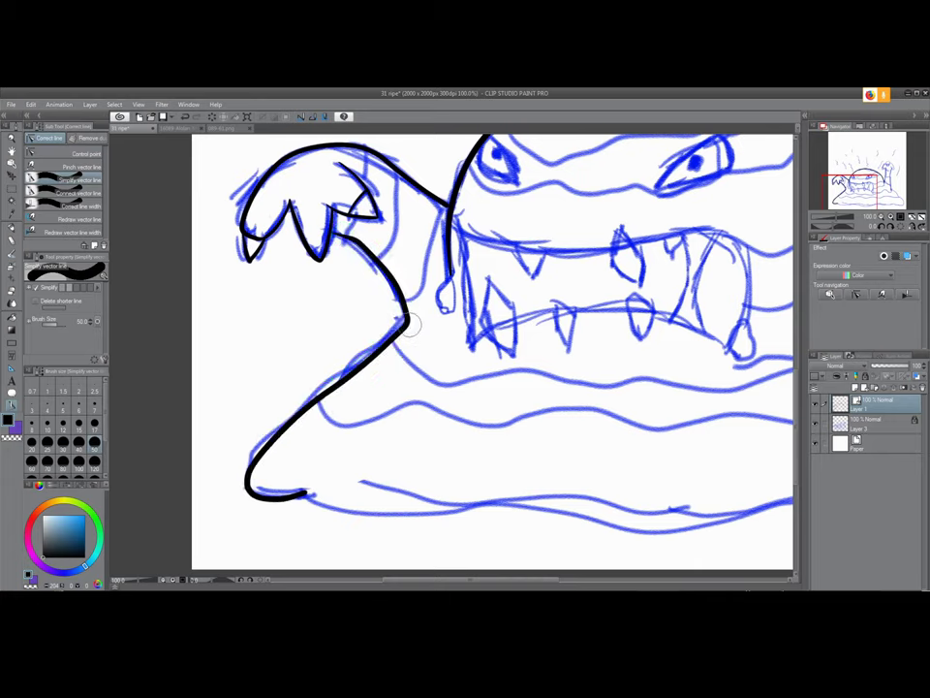
{"action": "left_click", "coordinate": [858, 294]}
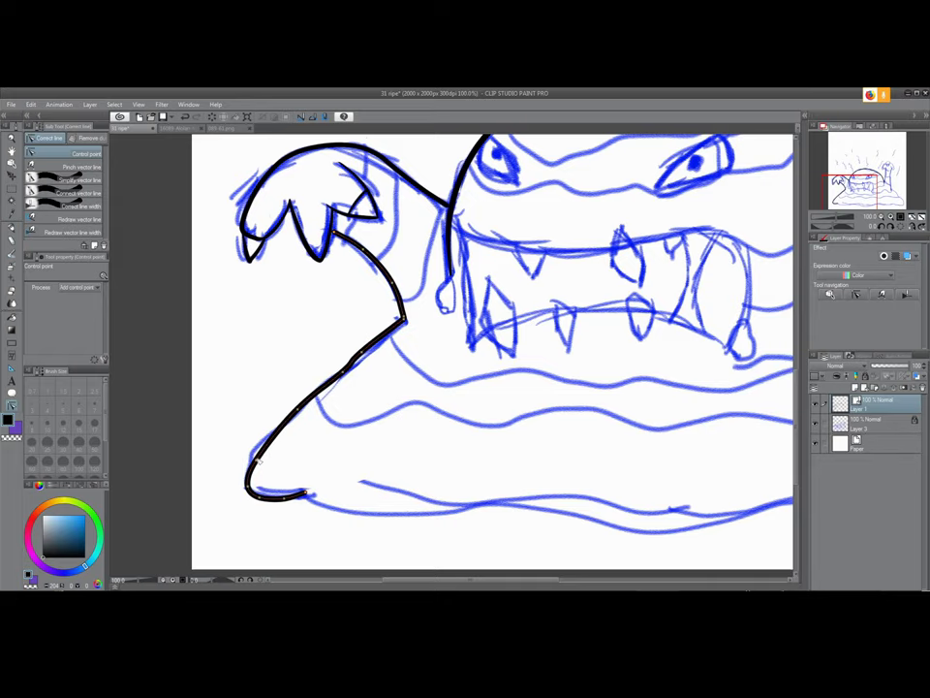
{"action": "left_click_drag", "start_coordinate": [418, 474], "coordinate": [305, 388]}
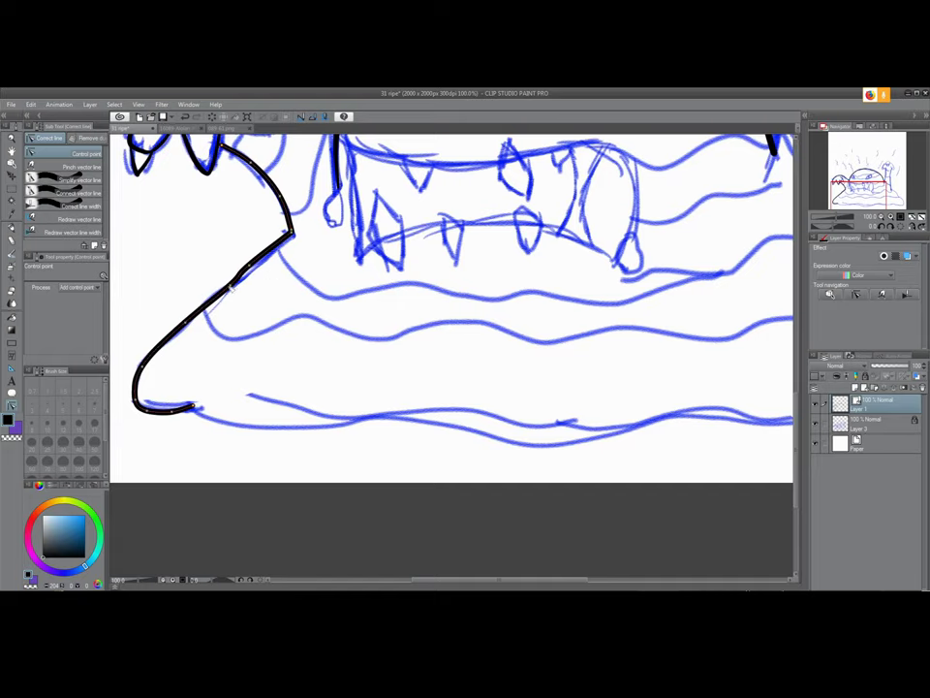
Reduce the pen size to 8 and ink the body's wavy bottom edge and right side up to the right arm
{"action": "left_click_drag", "start_coordinate": [341, 342], "coordinate": [337, 323]}
{"action": "scroll", "coordinate": [357, 324], "scroll_direction": "down", "scroll_amount": 2}
{"action": "mouse_move", "coordinate": [469, 292]}
{"action": "left_mouse_down"}
{"action": "mouse_move", "coordinate": [434, 397]}
{"action": "mouse_move", "coordinate": [426, 333]}
{"action": "left_mouse_up"}
{"action": "key", "text": "p"}
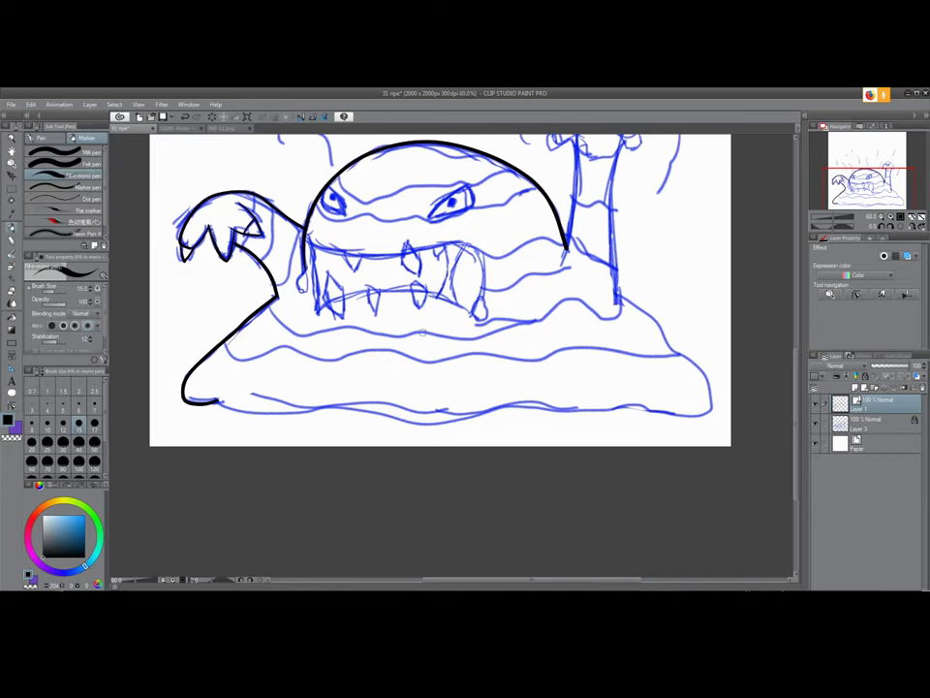
{"action": "key", "text": "bracketleft"}
{"action": "key", "text": "bracketleft"}
{"action": "key", "text": "bracketleft"}
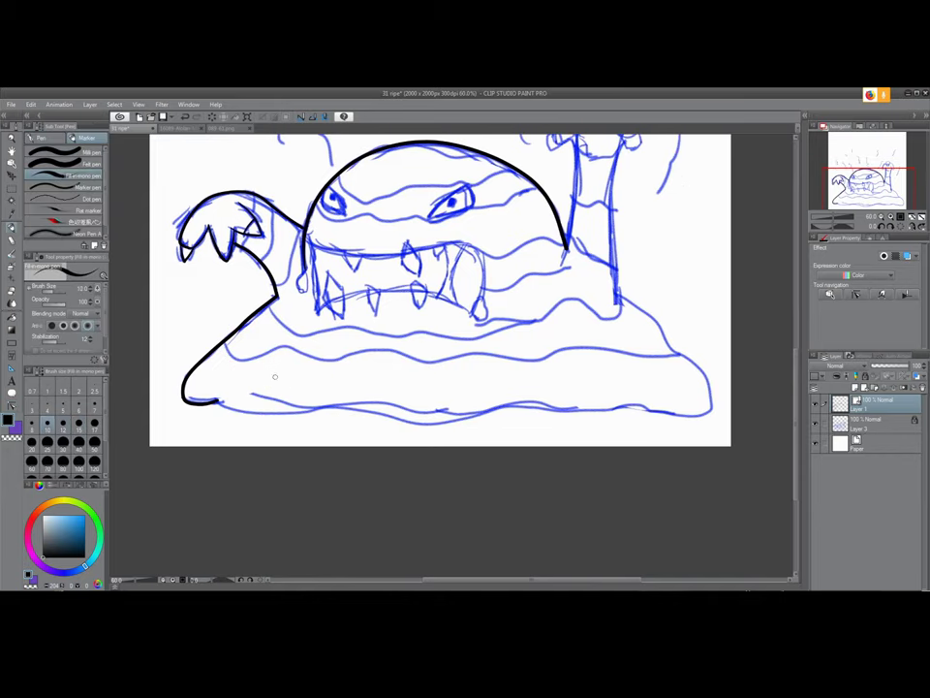
{"action": "mouse_move", "coordinate": [221, 400]}
{"action": "left_mouse_down"}
{"action": "mouse_move", "coordinate": [241, 411]}
{"action": "mouse_move", "coordinate": [328, 408]}
{"action": "mouse_move", "coordinate": [443, 424]}
{"action": "mouse_move", "coordinate": [552, 407]}
{"action": "mouse_move", "coordinate": [669, 416]}
{"action": "mouse_move", "coordinate": [715, 402]}
{"action": "mouse_move", "coordinate": [693, 363]}
{"action": "mouse_move", "coordinate": [620, 296]}
{"action": "left_mouse_up"}
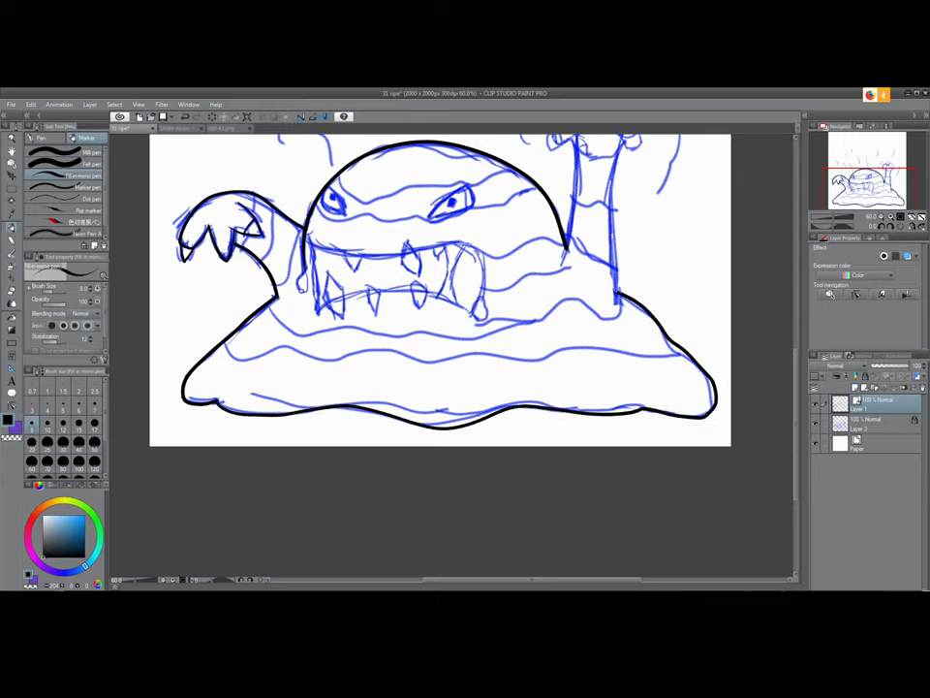
Simplify the body's bottom and right outline and adjust its control points to smooth the waves along the sketch
{"action": "key", "text": "y"}
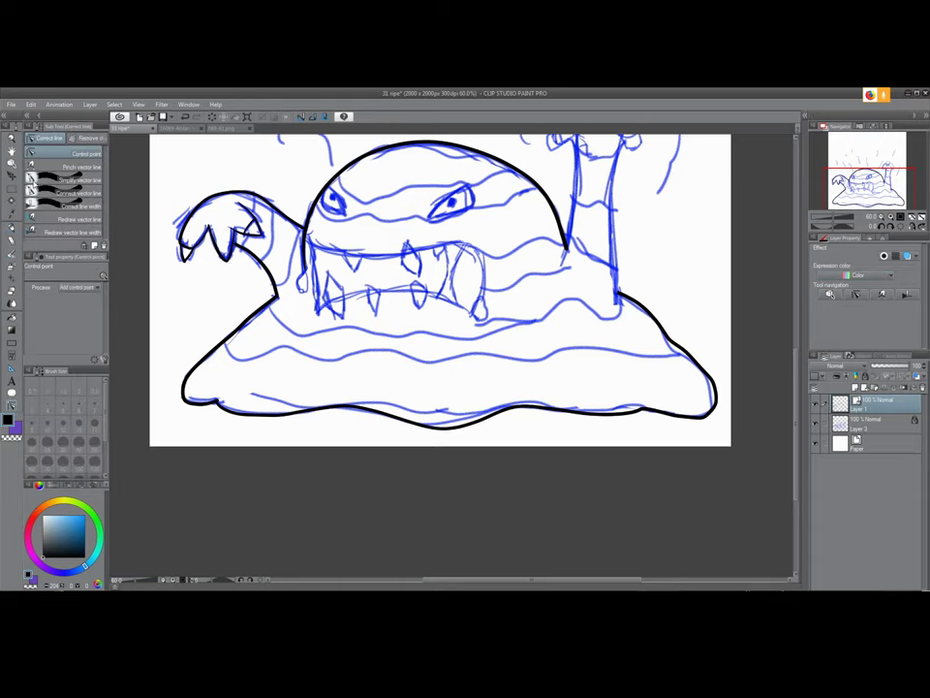
{"action": "left_click", "coordinate": [72, 180]}
{"action": "mouse_move", "coordinate": [215, 400]}
{"action": "left_mouse_down"}
{"action": "mouse_move", "coordinate": [426, 423]}
{"action": "mouse_move", "coordinate": [713, 407]}
{"action": "mouse_move", "coordinate": [685, 327]}
{"action": "mouse_move", "coordinate": [618, 294]}
{"action": "left_mouse_up"}
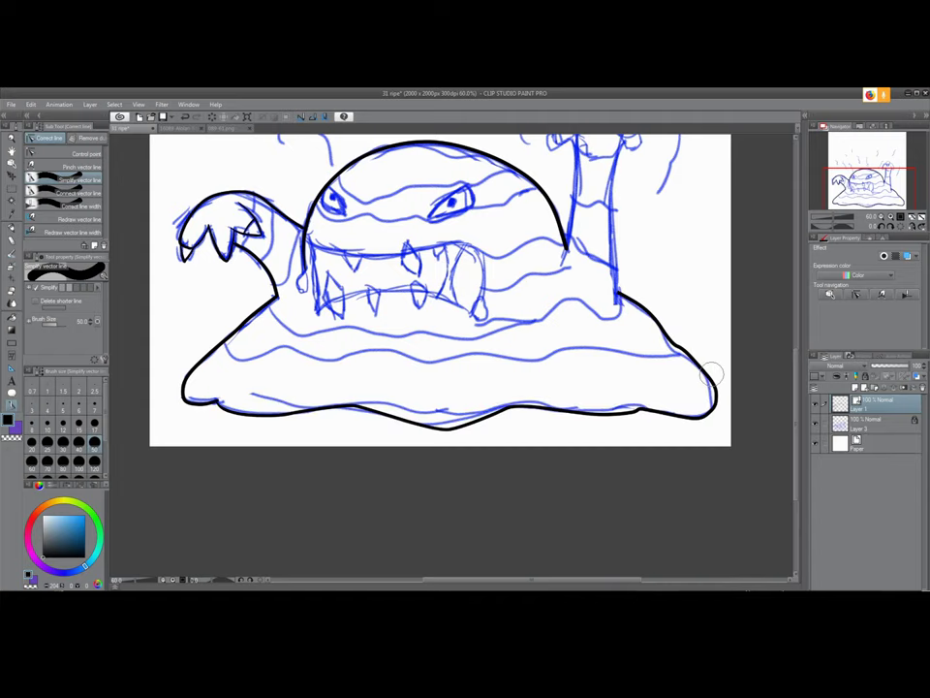
{"action": "left_click", "coordinate": [857, 294]}
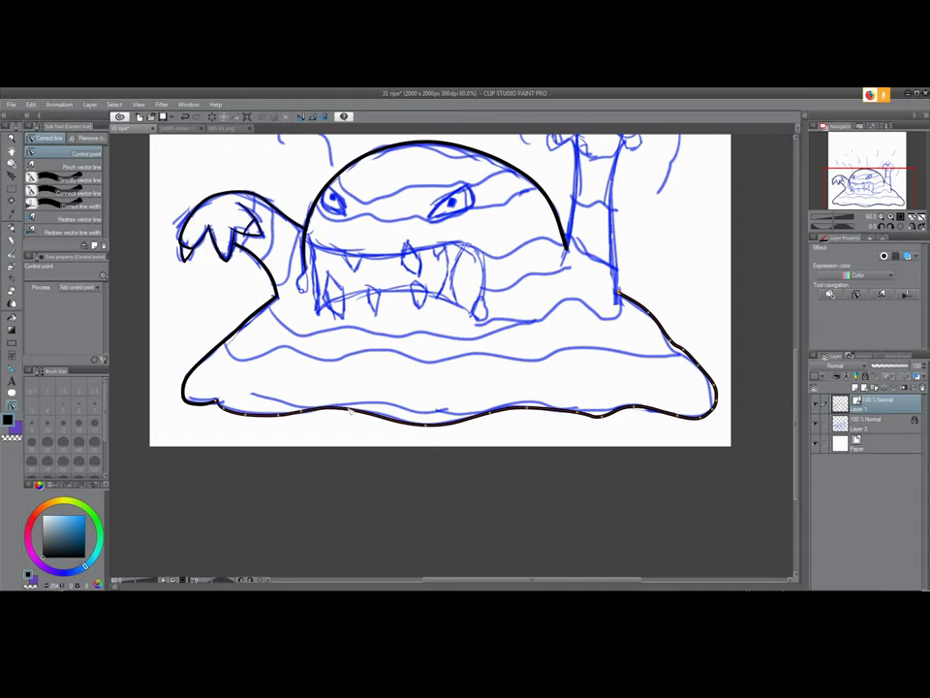
{"action": "left_click_drag", "start_coordinate": [660, 418], "coordinate": [517, 438]}
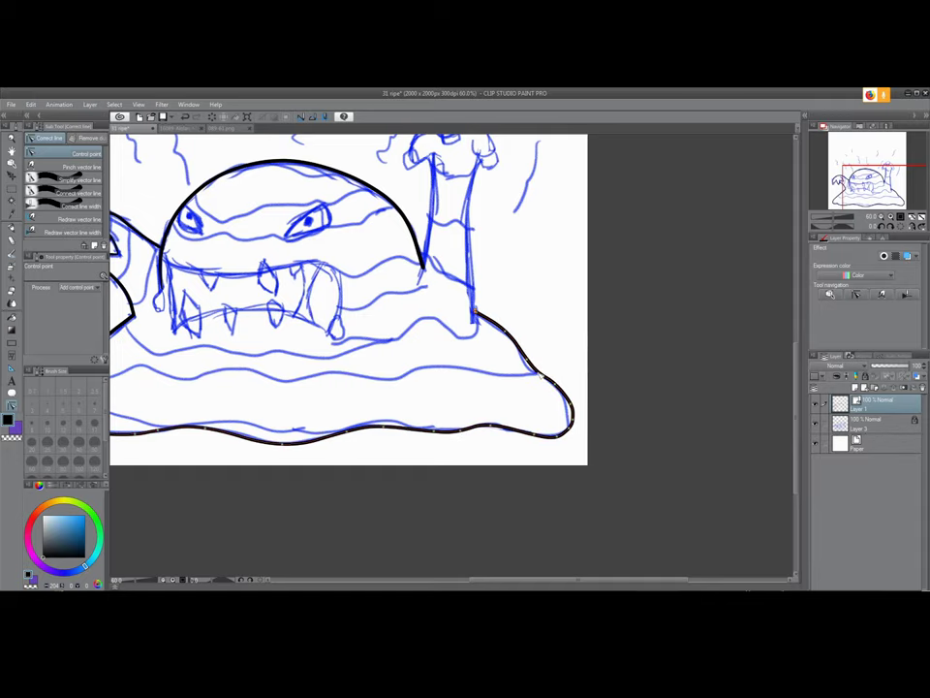
Set the pen size to 12 and ink the left finger of the raised right hand along the sketch
{"action": "left_click_drag", "start_coordinate": [471, 343], "coordinate": [492, 434]}
{"action": "scroll", "coordinate": [499, 371], "scroll_direction": "up", "scroll_amount": 2}
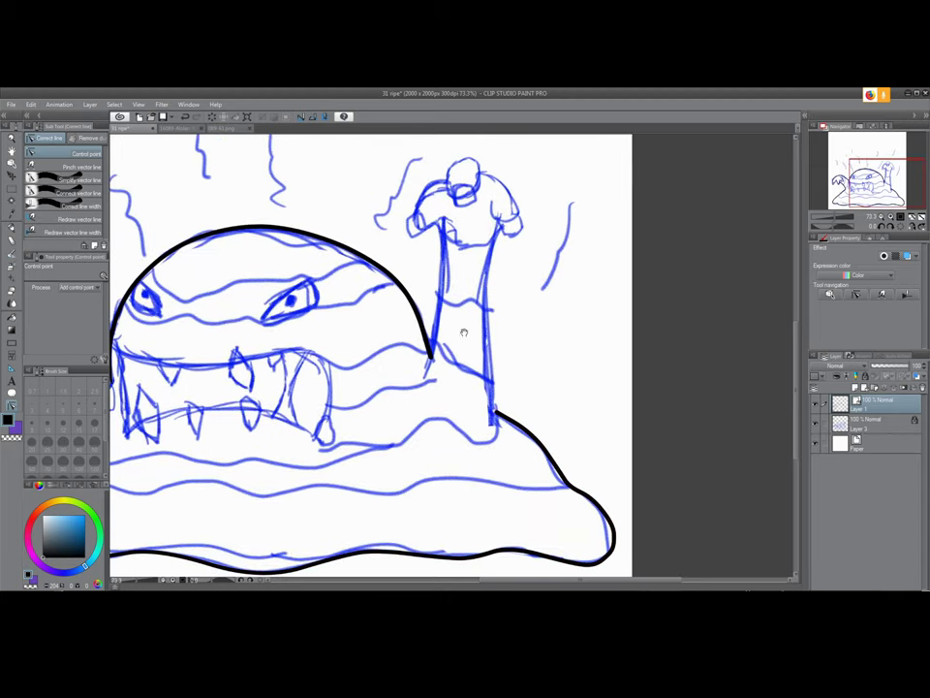
{"action": "scroll", "coordinate": [466, 354], "scroll_direction": "up", "scroll_amount": 2}
{"action": "key", "text": "p"}
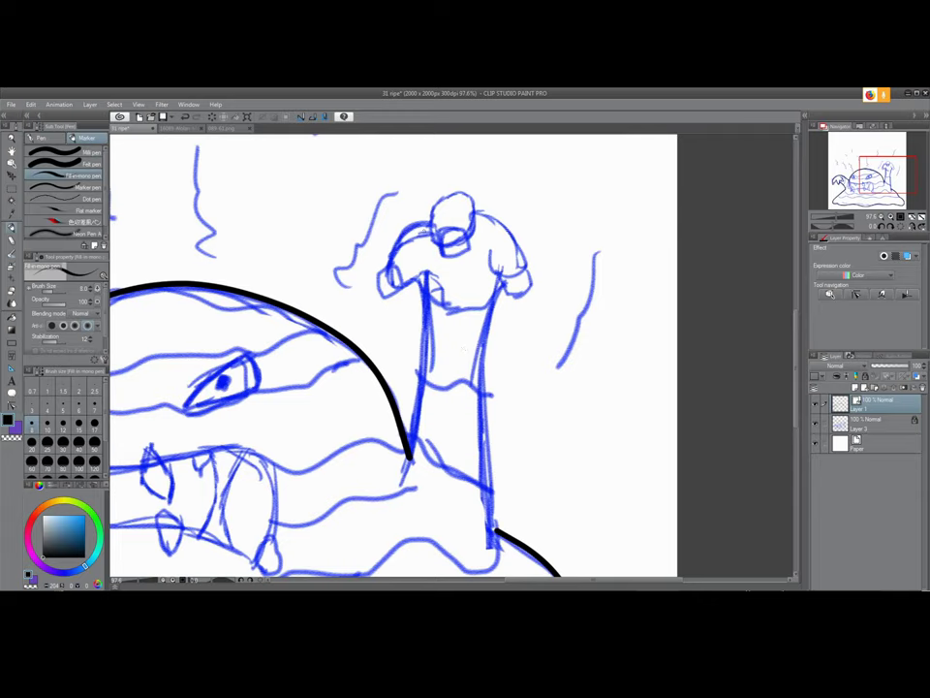
{"action": "key", "text": "bracketright"}
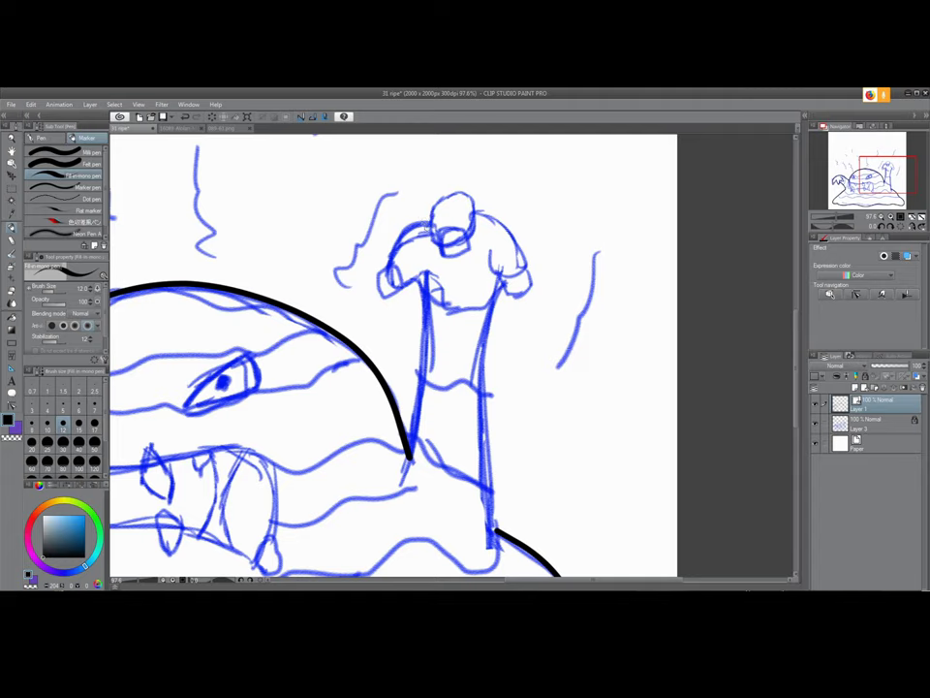
{"action": "mouse_move", "coordinate": [432, 225]}
{"action": "left_mouse_down"}
{"action": "mouse_move", "coordinate": [391, 253]}
{"action": "mouse_move", "coordinate": [391, 283]}
{"action": "mouse_move", "coordinate": [419, 272]}
{"action": "left_mouse_up"}
{"action": "key", "text": "ctrl+z"}
{"action": "mouse_move", "coordinate": [432, 225]}
{"action": "left_mouse_down"}
{"action": "mouse_move", "coordinate": [391, 254]}
{"action": "mouse_move", "coordinate": [390, 281]}
{"action": "mouse_move", "coordinate": [401, 287]}
{"action": "mouse_move", "coordinate": [432, 270]}
{"action": "left_mouse_up"}
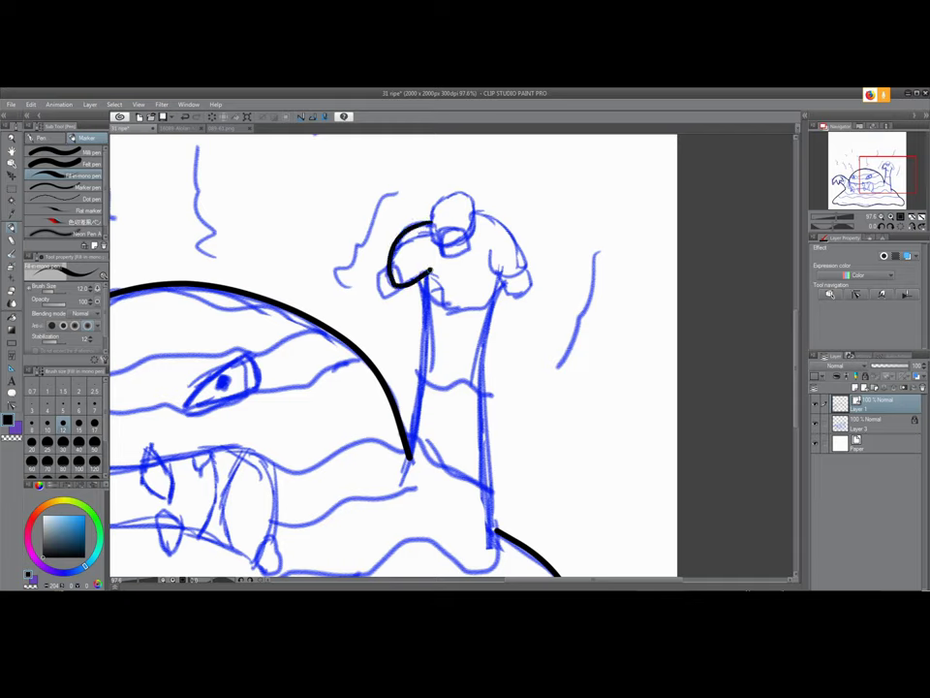
{"action": "key", "text": "ctrl+z"}
{"action": "mouse_move", "coordinate": [432, 225]}
{"action": "left_mouse_down"}
{"action": "mouse_move", "coordinate": [395, 244]}
{"action": "mouse_move", "coordinate": [392, 284]}
{"action": "mouse_move", "coordinate": [426, 274]}
{"action": "left_mouse_up"}
Ink the raised right arm's inner edge from the left finger down to the end of the head outline
{"action": "mouse_move", "coordinate": [414, 347]}
{"action": "left_mouse_down"}
{"action": "mouse_move", "coordinate": [385, 331]}
{"action": "mouse_move", "coordinate": [375, 313]}
{"action": "left_mouse_up"}
{"action": "left_click_drag", "start_coordinate": [388, 237], "coordinate": [372, 417]}
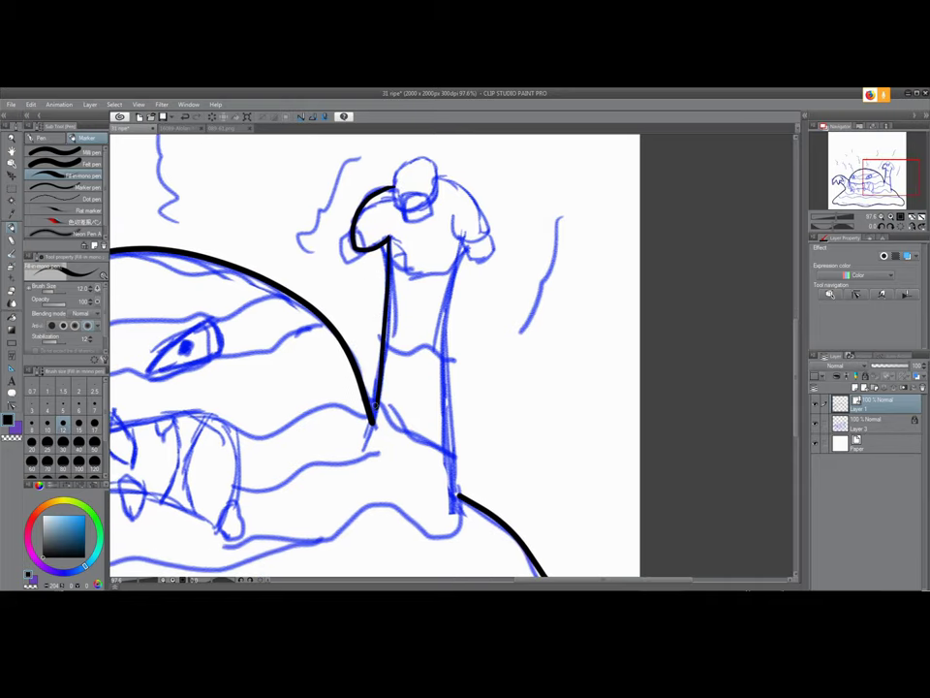
{"action": "key", "text": "ctrl+z"}
{"action": "left_click_drag", "start_coordinate": [388, 238], "coordinate": [369, 422]}
Ink the middle and right fingers of the raised hand with their rounded nails
{"action": "mouse_move", "coordinate": [450, 219]}
{"action": "left_mouse_down"}
{"action": "mouse_move", "coordinate": [469, 242]}
{"action": "mouse_move", "coordinate": [489, 228]}
{"action": "mouse_move", "coordinate": [469, 198]}
{"action": "mouse_move", "coordinate": [438, 182]}
{"action": "mouse_move", "coordinate": [393, 189]}
{"action": "mouse_move", "coordinate": [394, 174]}
{"action": "mouse_move", "coordinate": [424, 155]}
{"action": "mouse_move", "coordinate": [436, 186]}
{"action": "mouse_move", "coordinate": [404, 208]}
{"action": "mouse_move", "coordinate": [437, 213]}
{"action": "left_mouse_up"}
{"action": "key", "text": "ctrl+z"}
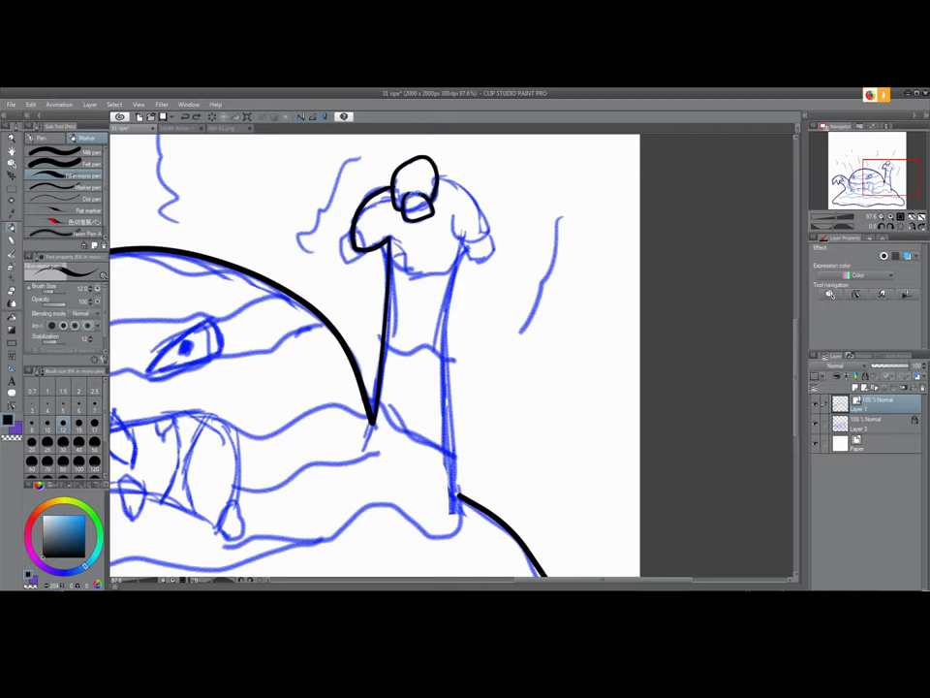
{"action": "mouse_move", "coordinate": [446, 236]}
{"action": "left_mouse_down"}
{"action": "mouse_move", "coordinate": [416, 264]}
{"action": "mouse_move", "coordinate": [436, 287]}
{"action": "mouse_move", "coordinate": [411, 231]}
{"action": "left_mouse_up"}
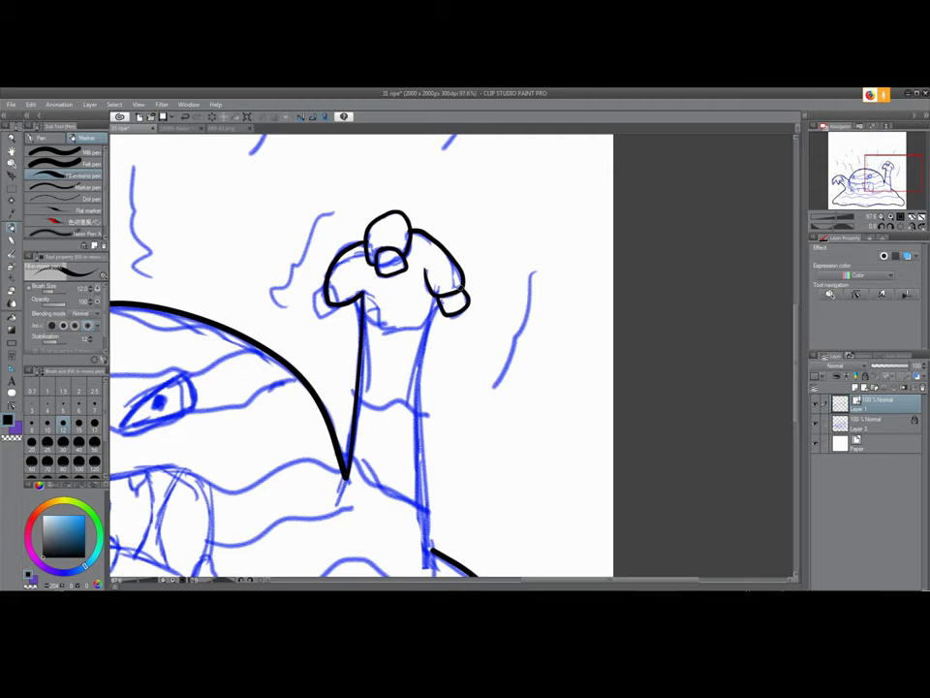
{"action": "mouse_move", "coordinate": [428, 381]}
{"action": "left_mouse_down"}
{"action": "mouse_move", "coordinate": [447, 239]}
{"action": "mouse_move", "coordinate": [460, 319]}
{"action": "left_mouse_up"}
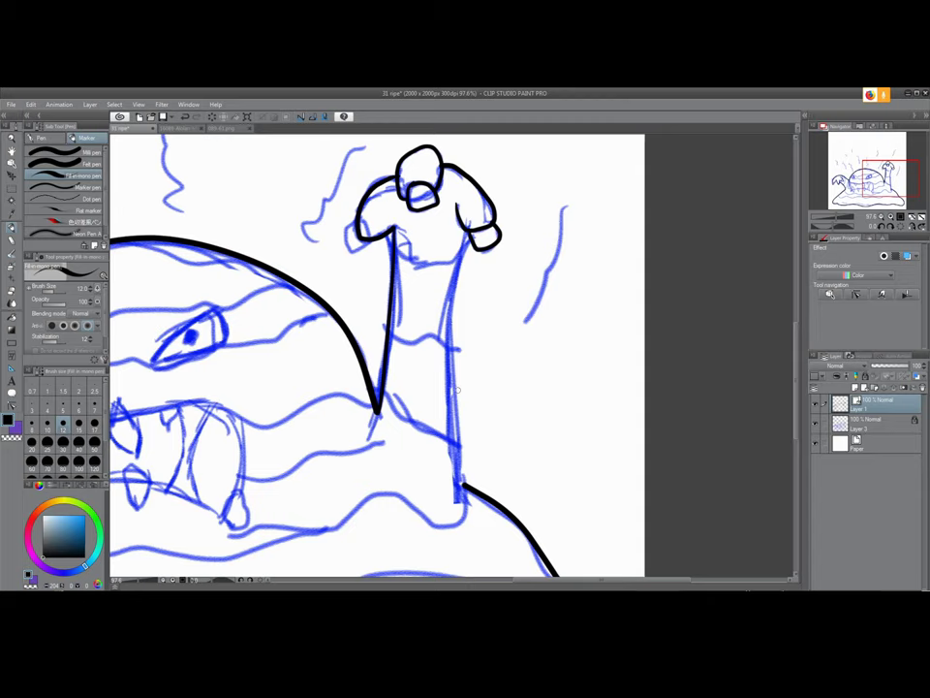
Ink the raised right arm's outer edge from the right finger down to the body outline
{"action": "left_click_drag", "start_coordinate": [457, 389], "coordinate": [426, 329]}
{"action": "mouse_move", "coordinate": [421, 160]}
{"action": "left_mouse_down"}
{"action": "mouse_move", "coordinate": [398, 243]}
{"action": "mouse_move", "coordinate": [418, 407]}
{"action": "left_mouse_up"}
{"action": "key", "text": "ctrl+z"}
{"action": "mouse_move", "coordinate": [422, 158]}
{"action": "left_mouse_down"}
{"action": "mouse_move", "coordinate": [400, 299]}
{"action": "mouse_move", "coordinate": [414, 407]}
{"action": "left_mouse_up"}
{"action": "left_click_drag", "start_coordinate": [428, 283], "coordinate": [443, 391]}
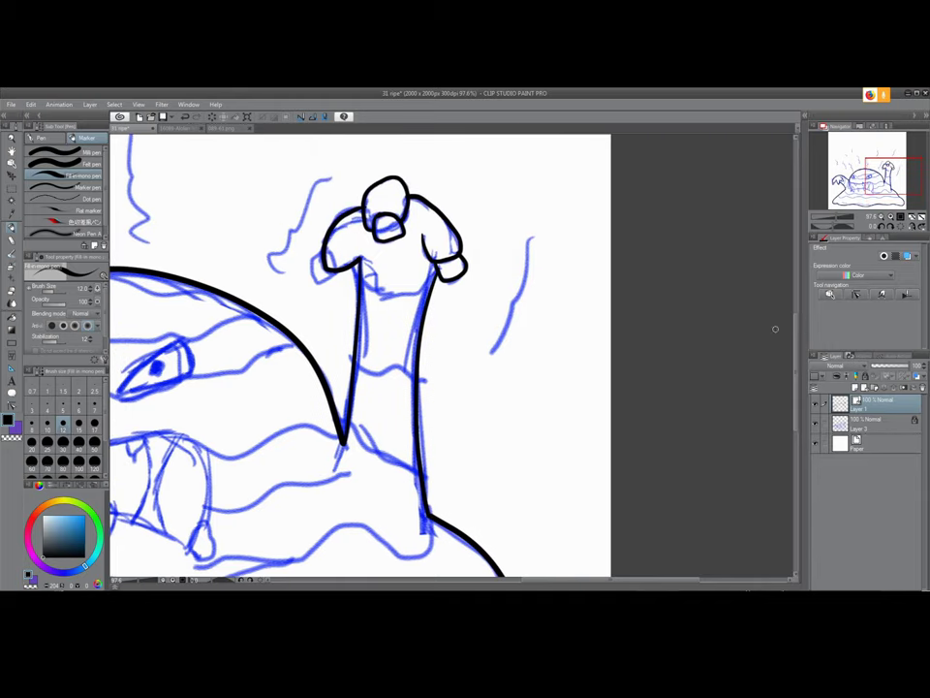
Simplify the vector line of the raised arm's outer edge and return to the marker pen at the mouth
{"action": "key", "text": "y"}
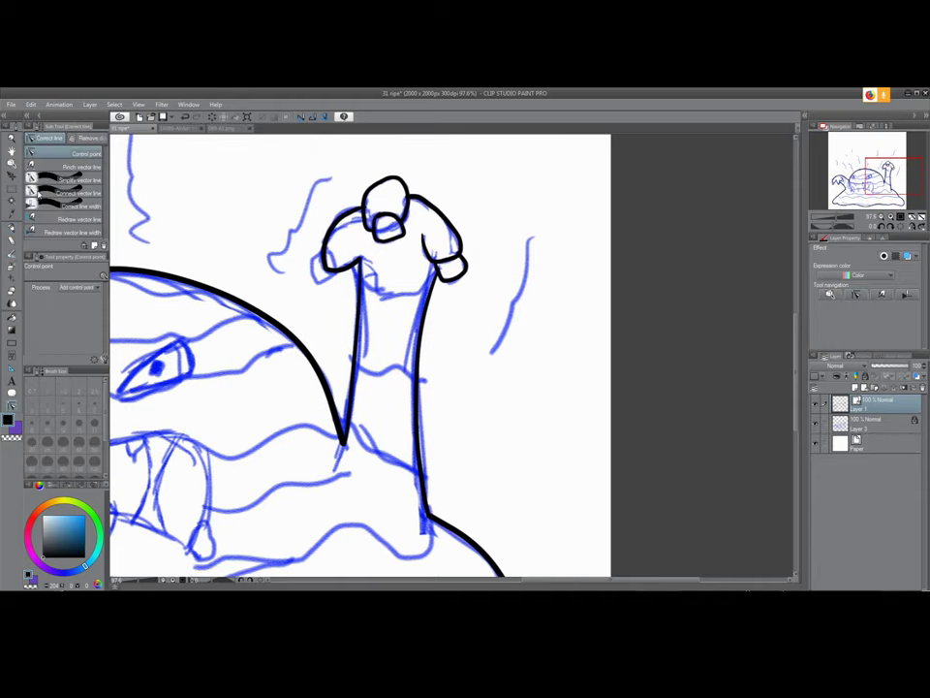
{"action": "left_click", "coordinate": [64, 180]}
{"action": "left_click_drag", "start_coordinate": [442, 260], "coordinate": [426, 517]}
{"action": "left_click", "coordinate": [856, 296]}
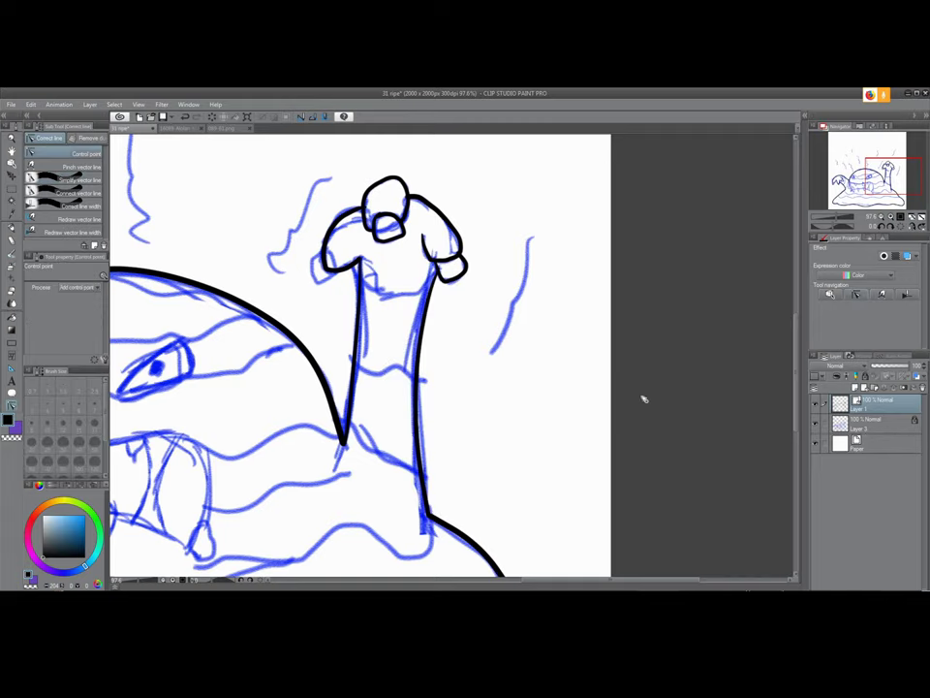
{"action": "left_click_drag", "start_coordinate": [534, 445], "coordinate": [585, 260]}
{"action": "left_click_drag", "start_coordinate": [186, 303], "coordinate": [477, 370]}
{"action": "left_click_drag", "start_coordinate": [435, 304], "coordinate": [428, 342]}
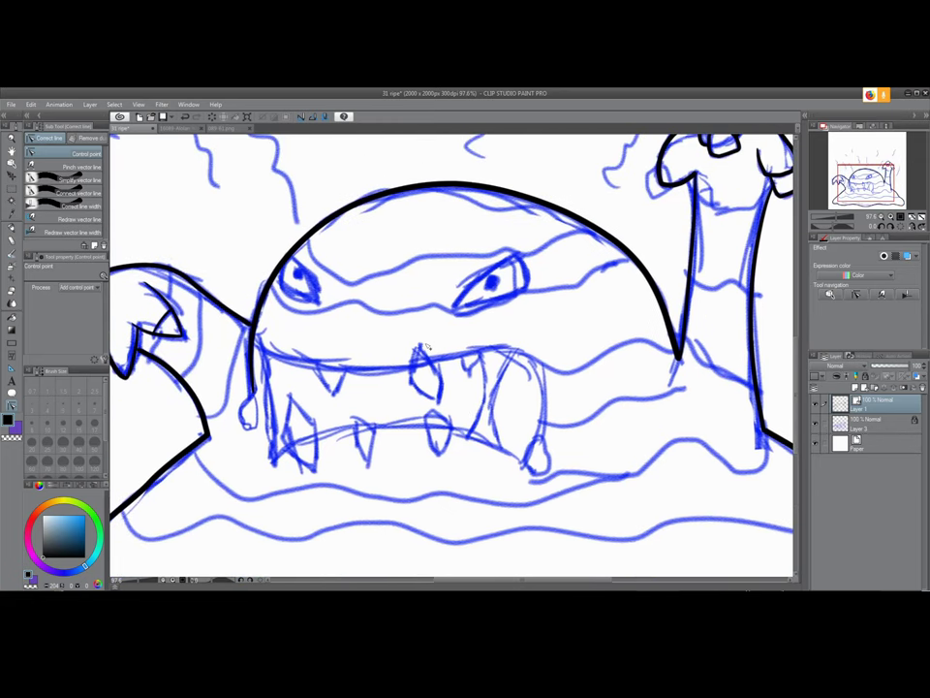
{"action": "key", "text": "p"}
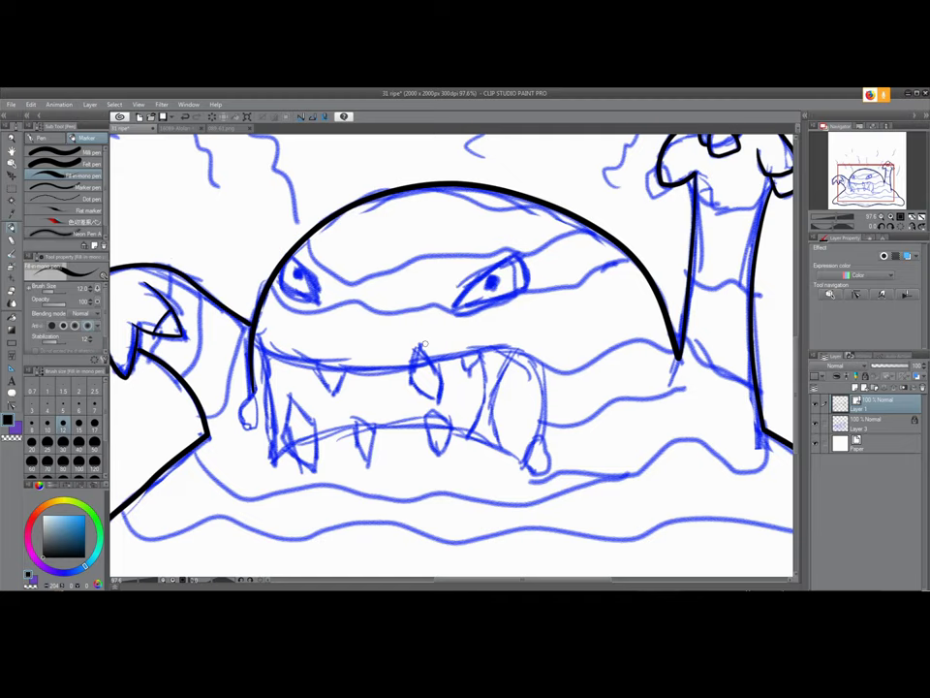
{"action": "mouse_move", "coordinate": [196, 263]}
{"action": "left_mouse_down"}
{"action": "mouse_move", "coordinate": [387, 275]}
{"action": "mouse_move", "coordinate": [397, 287]}
{"action": "left_mouse_up"}
{"action": "key", "text": "ctrl+z"}
{"action": "mouse_move", "coordinate": [256, 347]}
{"action": "left_mouse_down"}
{"action": "mouse_move", "coordinate": [275, 359]}
{"action": "mouse_move", "coordinate": [390, 368]}
{"action": "mouse_move", "coordinate": [516, 361]}
{"action": "mouse_move", "coordinate": [537, 428]}
{"action": "mouse_move", "coordinate": [500, 452]}
{"action": "mouse_move", "coordinate": [450, 430]}
{"action": "mouse_move", "coordinate": [372, 427]}
{"action": "mouse_move", "coordinate": [296, 445]}
{"action": "left_mouse_up"}
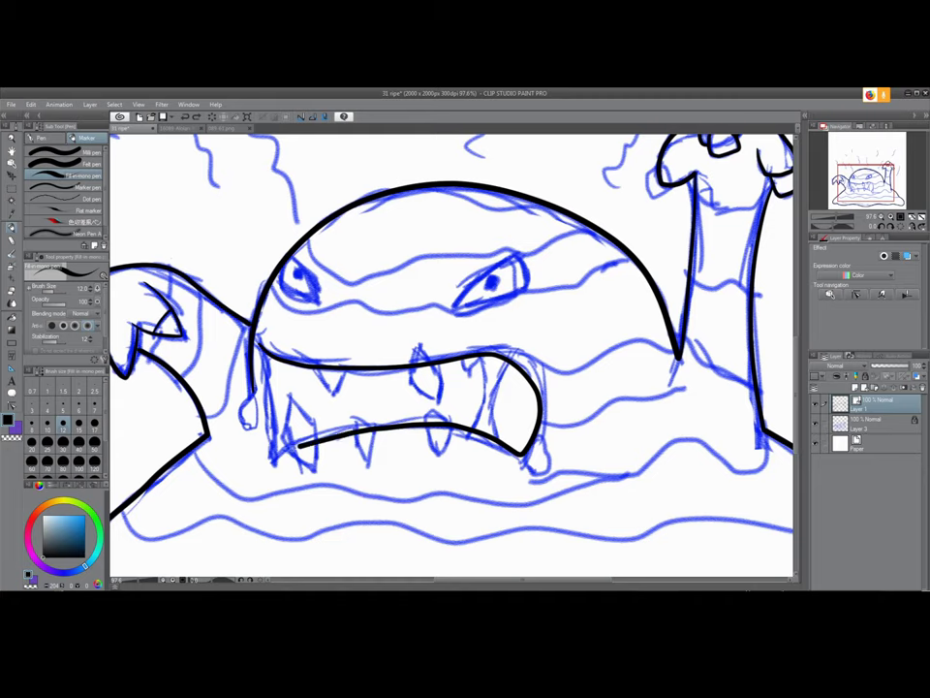
{"action": "key", "text": "ctrl+z"}
{"action": "key", "text": "ctrl+z"}
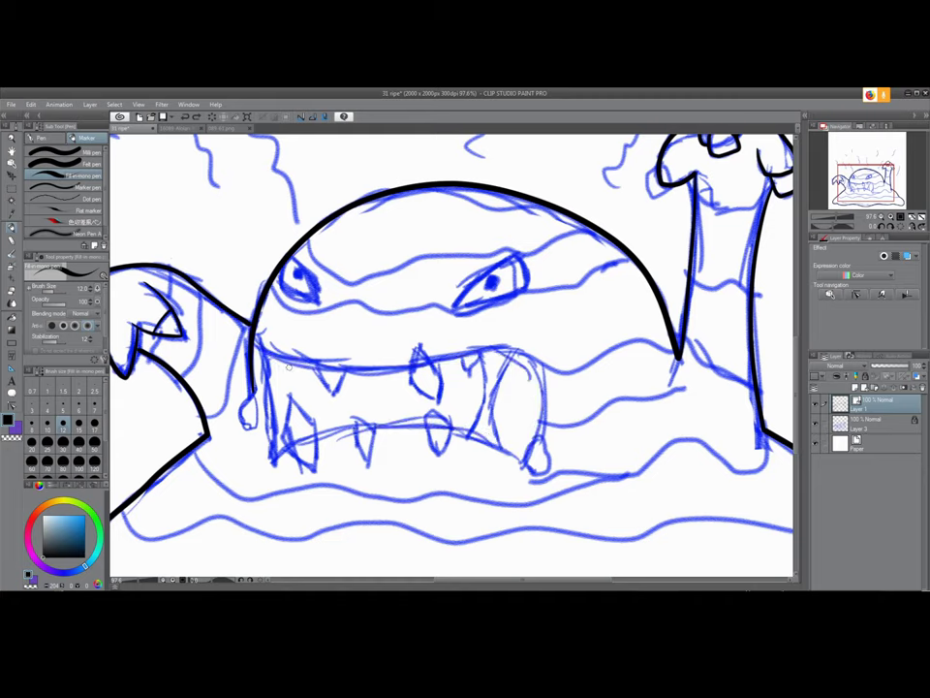
{"action": "mouse_move", "coordinate": [253, 332]}
{"action": "left_mouse_down"}
{"action": "mouse_move", "coordinate": [281, 356]}
{"action": "mouse_move", "coordinate": [354, 367]}
{"action": "mouse_move", "coordinate": [405, 366]}
{"action": "mouse_move", "coordinate": [489, 345]}
{"action": "mouse_move", "coordinate": [528, 358]}
{"action": "mouse_move", "coordinate": [543, 386]}
{"action": "left_mouse_up"}
{"action": "key", "text": "ctrl+z"}
Reduce the pen size to 10 and ink the full mouth outline along the sketch
{"action": "key", "text": "bracketleft"}
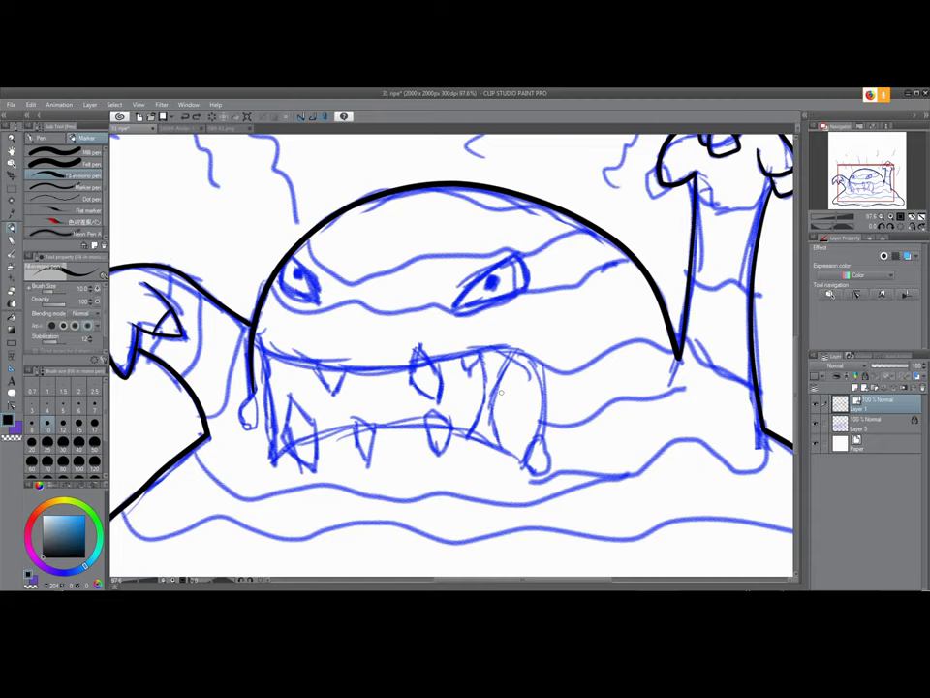
{"action": "mouse_move", "coordinate": [272, 355]}
{"action": "left_mouse_down"}
{"action": "mouse_move", "coordinate": [357, 366]}
{"action": "mouse_move", "coordinate": [511, 350]}
{"action": "mouse_move", "coordinate": [533, 366]}
{"action": "mouse_move", "coordinate": [461, 427]}
{"action": "mouse_move", "coordinate": [312, 441]}
{"action": "mouse_move", "coordinate": [272, 464]}
{"action": "mouse_move", "coordinate": [274, 444]}
{"action": "left_mouse_up"}
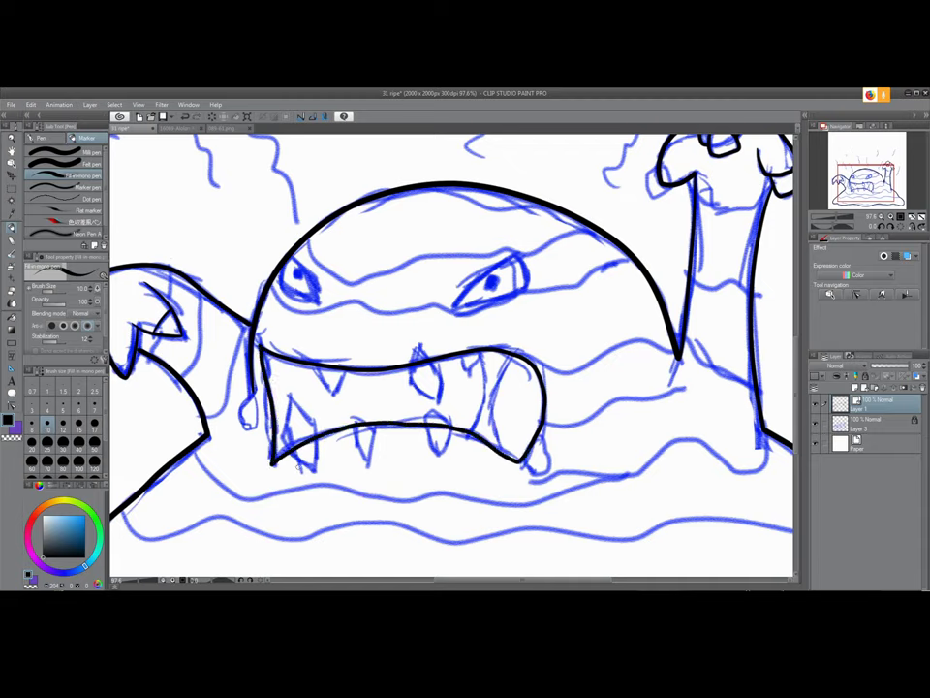
Simplify the mouth outline and adjust its control points to smooth the curves along the sketch
{"action": "key", "text": "y"}
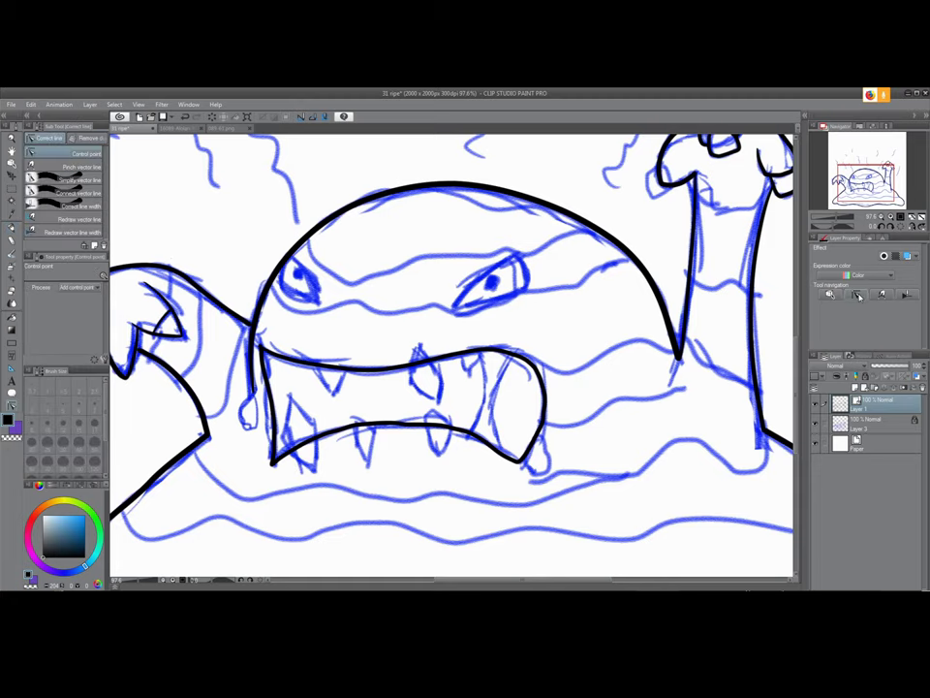
{"action": "left_click", "coordinate": [76, 182]}
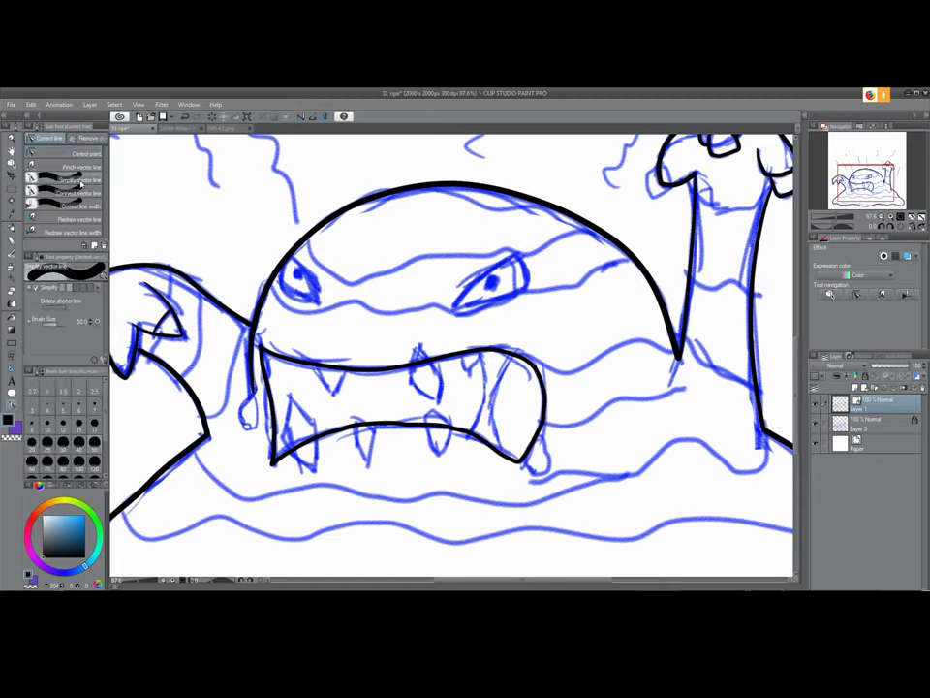
{"action": "mouse_move", "coordinate": [263, 338]}
{"action": "left_mouse_down"}
{"action": "mouse_move", "coordinate": [279, 462]}
{"action": "mouse_move", "coordinate": [357, 422]}
{"action": "mouse_move", "coordinate": [441, 424]}
{"action": "mouse_move", "coordinate": [512, 467]}
{"action": "mouse_move", "coordinate": [536, 413]}
{"action": "mouse_move", "coordinate": [522, 370]}
{"action": "mouse_move", "coordinate": [495, 352]}
{"action": "mouse_move", "coordinate": [411, 360]}
{"action": "mouse_move", "coordinate": [278, 343]}
{"action": "left_mouse_up"}
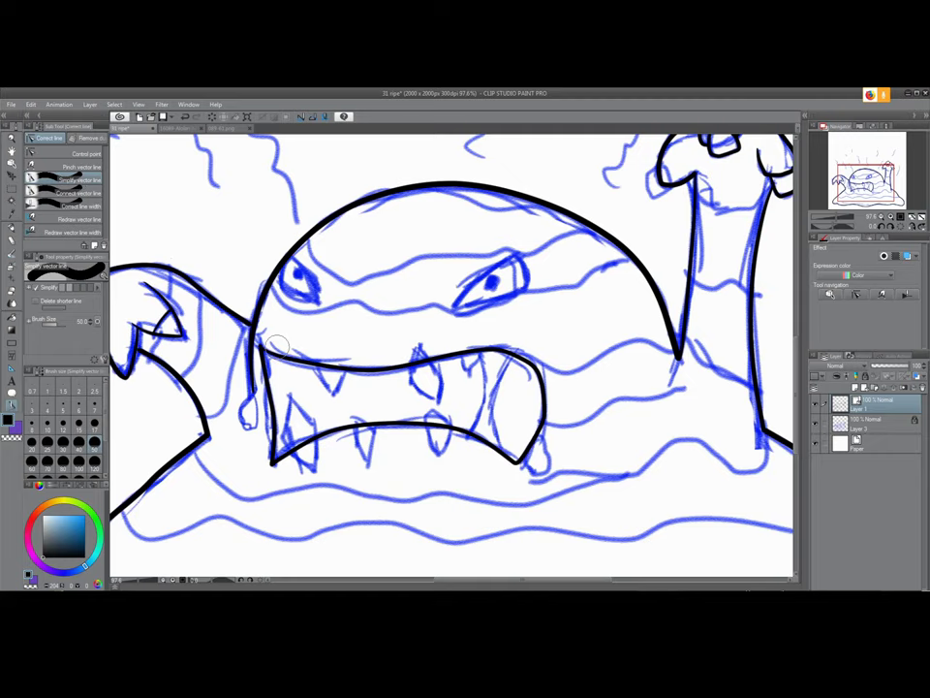
{"action": "left_click", "coordinate": [857, 295]}
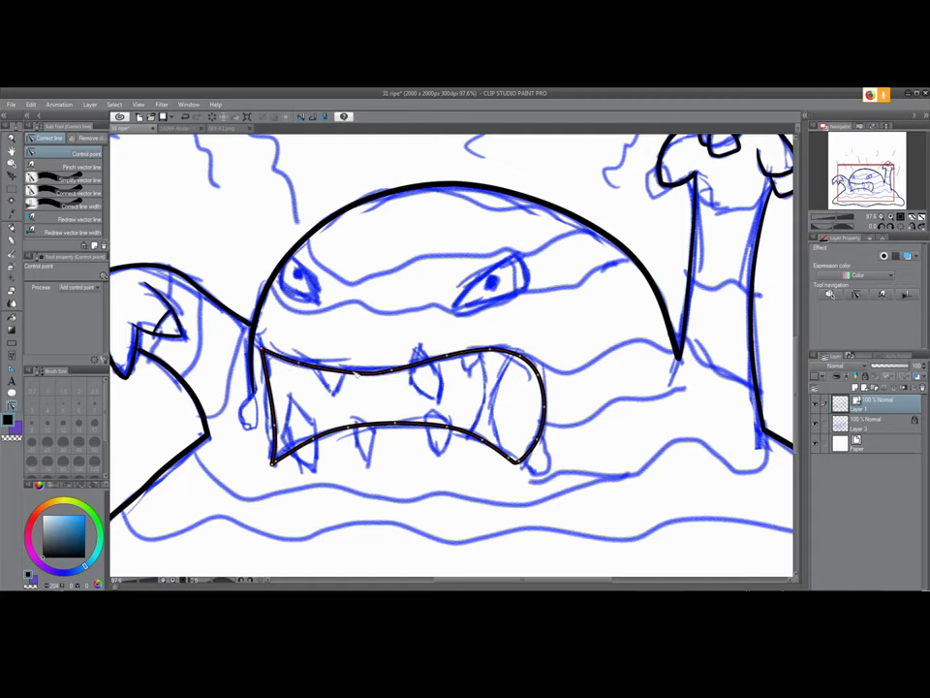
Return to the marker pen at the mouth and set its size to 12
{"action": "scroll", "coordinate": [411, 411], "scroll_direction": "up", "scroll_amount": 5}
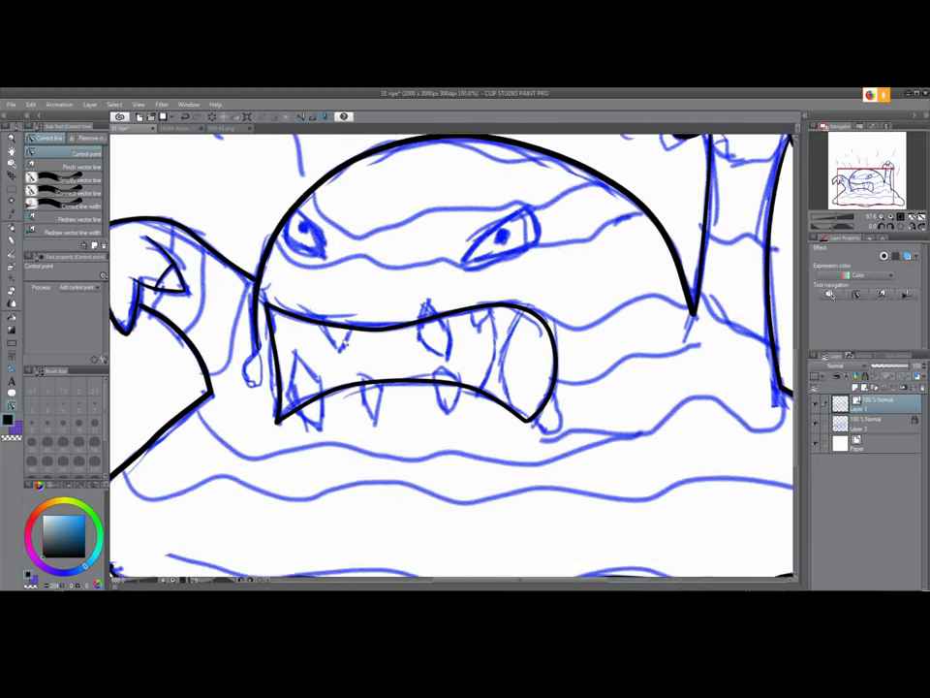
{"action": "key", "text": "p"}
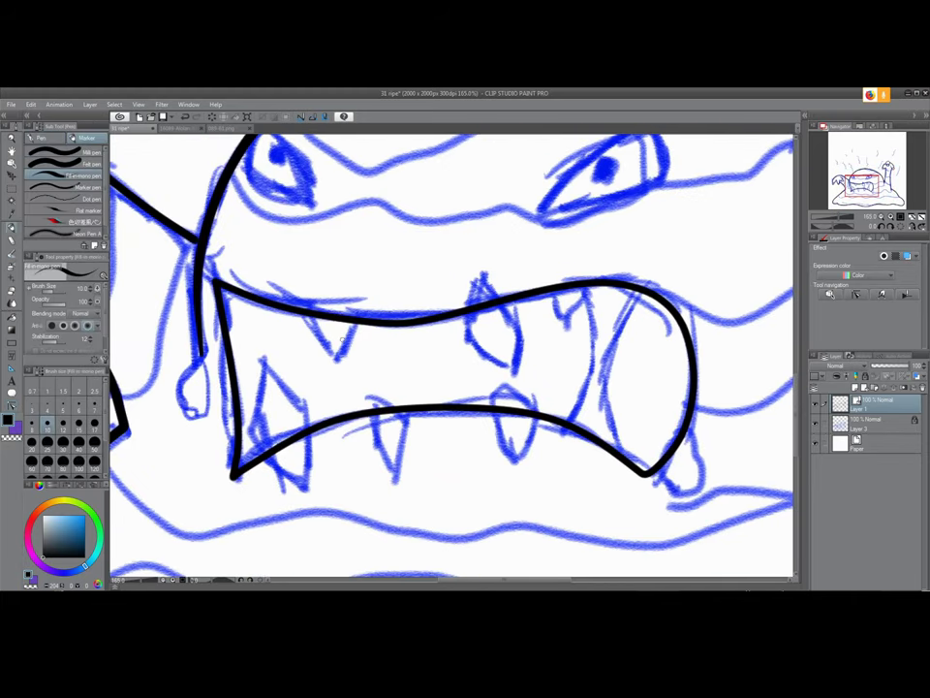
{"action": "key", "text": "bracketright"}
{"action": "mouse_move", "coordinate": [304, 314]}
{"action": "left_mouse_down"}
{"action": "mouse_move", "coordinate": [320, 345]}
{"action": "mouse_move", "coordinate": [339, 355]}
{"action": "mouse_move", "coordinate": [360, 329]}
{"action": "left_mouse_up"}
{"action": "key", "text": "ctrl+z"}
{"action": "mouse_move", "coordinate": [306, 317]}
{"action": "left_mouse_down"}
{"action": "mouse_move", "coordinate": [337, 356]}
{"action": "mouse_move", "coordinate": [357, 322]}
{"action": "left_mouse_up"}
{"action": "left_click_drag", "start_coordinate": [532, 304], "coordinate": [472, 317]}
{"action": "key", "text": "ctrl+z"}
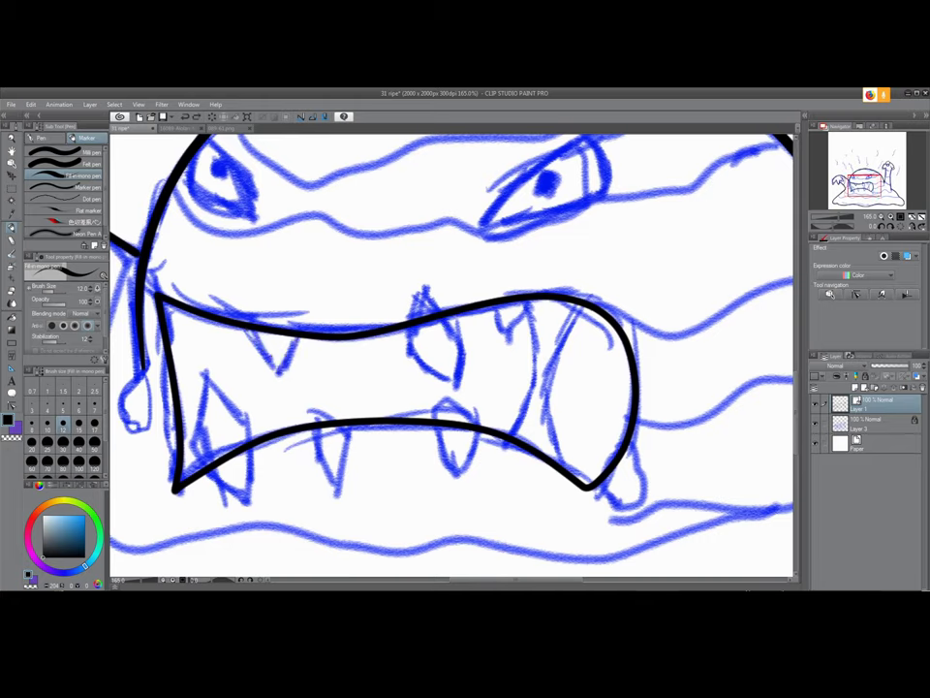
Add a new vector layer above the line art and ink the large diamond-shaped upper fang on it
{"action": "left_click", "coordinate": [865, 388]}
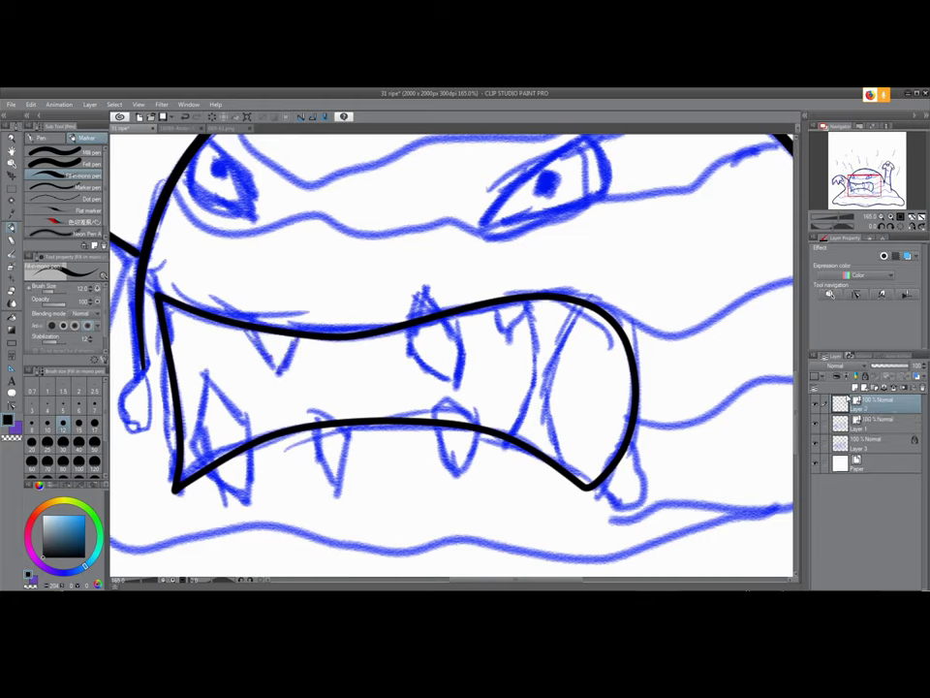
{"action": "mouse_move", "coordinate": [422, 286]}
{"action": "left_mouse_down"}
{"action": "mouse_move", "coordinate": [402, 346]}
{"action": "mouse_move", "coordinate": [454, 386]}
{"action": "left_mouse_up"}
{"action": "key", "text": "ctrl+z"}
{"action": "mouse_move", "coordinate": [425, 285]}
{"action": "left_mouse_down"}
{"action": "mouse_move", "coordinate": [428, 364]}
{"action": "mouse_move", "coordinate": [455, 385]}
{"action": "mouse_move", "coordinate": [457, 339]}
{"action": "mouse_move", "coordinate": [425, 287]}
{"action": "mouse_move", "coordinate": [415, 354]}
{"action": "mouse_move", "coordinate": [457, 381]}
{"action": "mouse_move", "coordinate": [453, 325]}
{"action": "mouse_move", "coordinate": [427, 286]}
{"action": "left_mouse_up"}
{"action": "key", "text": "ctrl+z"}
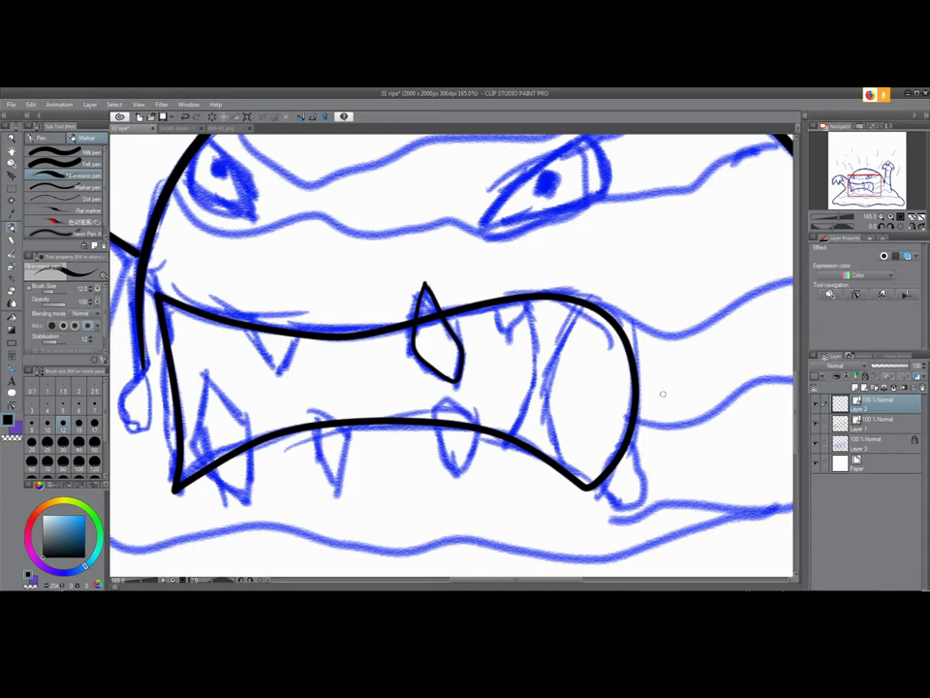
Ink the small upper-left tooth hanging from the mouth line on the new Layer 2
{"action": "left_click", "coordinate": [865, 419]}
{"action": "key", "text": "e"}
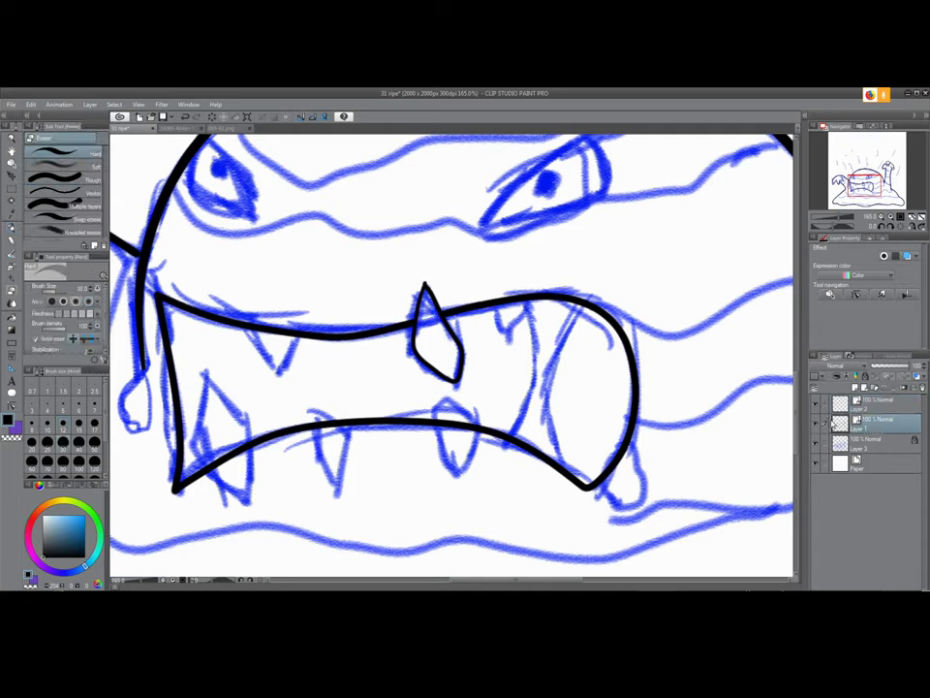
{"action": "left_click", "coordinate": [867, 405]}
{"action": "left_click_drag", "start_coordinate": [482, 371], "coordinate": [606, 380]}
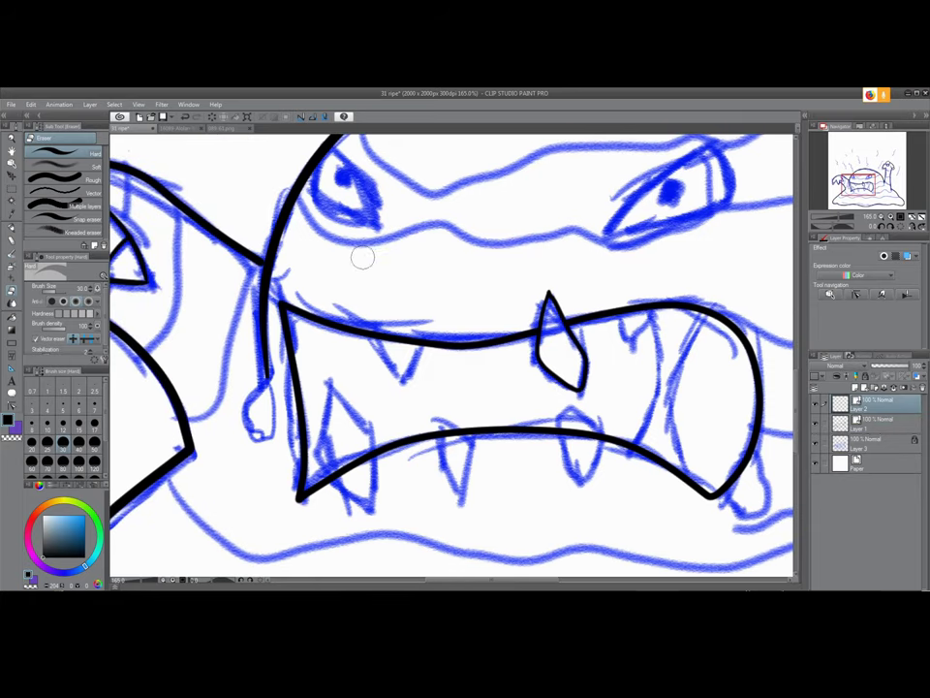
{"action": "key", "text": "p"}
{"action": "mouse_move", "coordinate": [373, 336]}
{"action": "left_mouse_down"}
{"action": "mouse_move", "coordinate": [400, 379]}
{"action": "mouse_move", "coordinate": [421, 348]}
{"action": "left_mouse_up"}
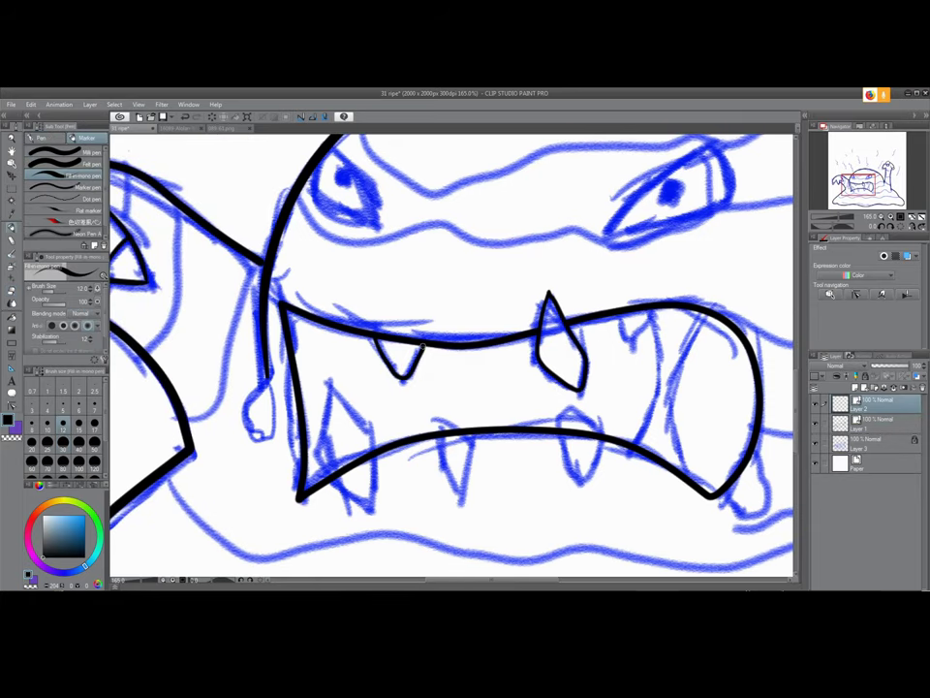
Ink the large diamond-shaped lower-left fang and the two smaller teeth along the lower mouth line
{"action": "mouse_move", "coordinate": [339, 399]}
{"action": "left_mouse_down"}
{"action": "mouse_move", "coordinate": [333, 319]}
{"action": "mouse_move", "coordinate": [323, 394]}
{"action": "mouse_move", "coordinate": [368, 424]}
{"action": "left_mouse_up"}
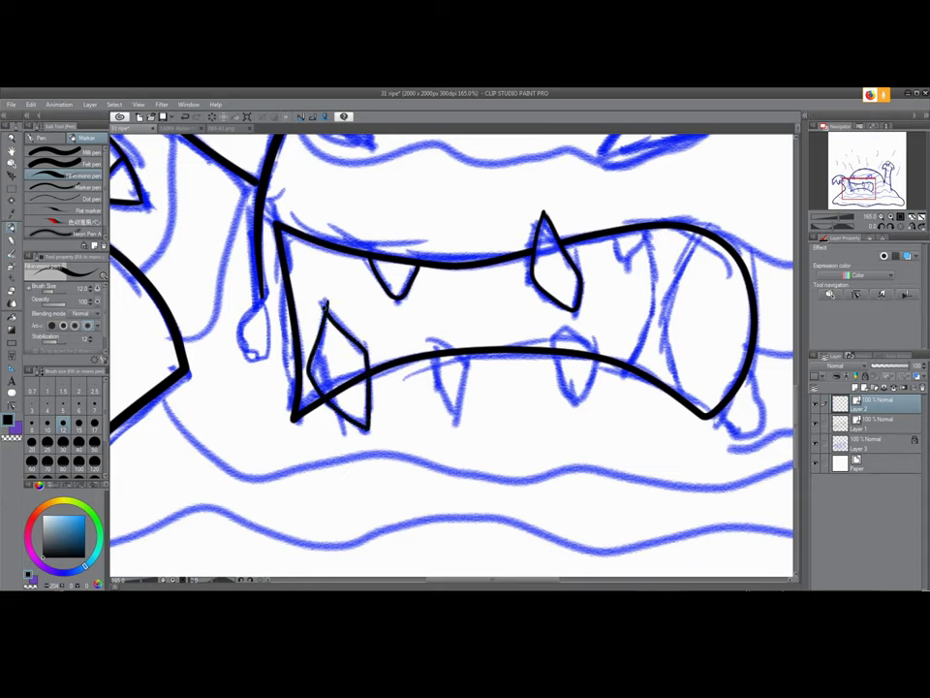
{"action": "key", "text": "ctrl+z"}
{"action": "mouse_move", "coordinate": [326, 302]}
{"action": "left_mouse_down"}
{"action": "mouse_move", "coordinate": [313, 384]}
{"action": "mouse_move", "coordinate": [368, 431]}
{"action": "left_mouse_up"}
{"action": "mouse_move", "coordinate": [328, 302]}
{"action": "left_mouse_down"}
{"action": "mouse_move", "coordinate": [370, 382]}
{"action": "mouse_move", "coordinate": [369, 430]}
{"action": "left_mouse_up"}
{"action": "left_click_drag", "start_coordinate": [464, 390], "coordinate": [353, 388]}
{"action": "mouse_move", "coordinate": [323, 334]}
{"action": "left_mouse_down"}
{"action": "mouse_move", "coordinate": [343, 417]}
{"action": "mouse_move", "coordinate": [358, 366]}
{"action": "mouse_move", "coordinate": [330, 342]}
{"action": "left_mouse_up"}
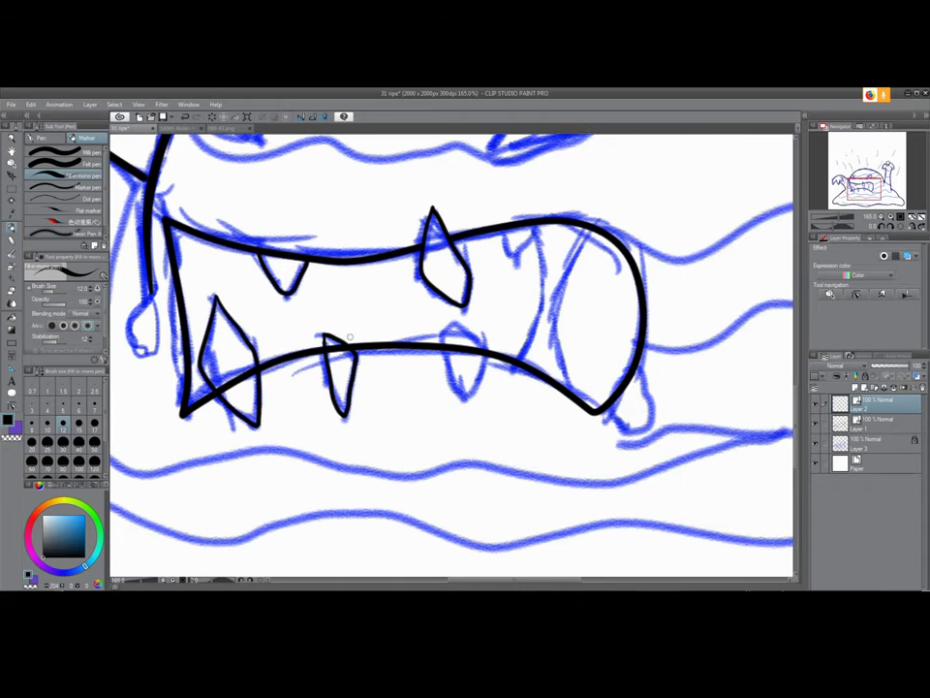
{"action": "mouse_move", "coordinate": [453, 324]}
{"action": "left_mouse_down"}
{"action": "mouse_move", "coordinate": [440, 341]}
{"action": "mouse_move", "coordinate": [452, 393]}
{"action": "mouse_move", "coordinate": [481, 373]}
{"action": "mouse_move", "coordinate": [469, 333]}
{"action": "left_mouse_up"}
Ink the small upper-right tooth and the two curved lines inside the mouth's right end
{"action": "mouse_move", "coordinate": [517, 268]}
{"action": "left_mouse_down"}
{"action": "mouse_move", "coordinate": [431, 350]}
{"action": "mouse_move", "coordinate": [438, 330]}
{"action": "mouse_move", "coordinate": [420, 327]}
{"action": "mouse_move", "coordinate": [417, 313]}
{"action": "mouse_move", "coordinate": [453, 382]}
{"action": "mouse_move", "coordinate": [436, 442]}
{"action": "left_mouse_up"}
{"action": "key", "text": "ctrl+z"}
{"action": "mouse_move", "coordinate": [448, 310]}
{"action": "left_mouse_down"}
{"action": "mouse_move", "coordinate": [452, 387]}
{"action": "mouse_move", "coordinate": [439, 440]}
{"action": "left_mouse_up"}
{"action": "mouse_move", "coordinate": [449, 310]}
{"action": "left_mouse_down"}
{"action": "mouse_move", "coordinate": [448, 404]}
{"action": "mouse_move", "coordinate": [431, 446]}
{"action": "left_mouse_up"}
{"action": "key", "text": "ctrl+z"}
{"action": "mouse_move", "coordinate": [449, 310]}
{"action": "left_mouse_down"}
{"action": "mouse_move", "coordinate": [455, 349]}
{"action": "mouse_move", "coordinate": [431, 444]}
{"action": "left_mouse_up"}
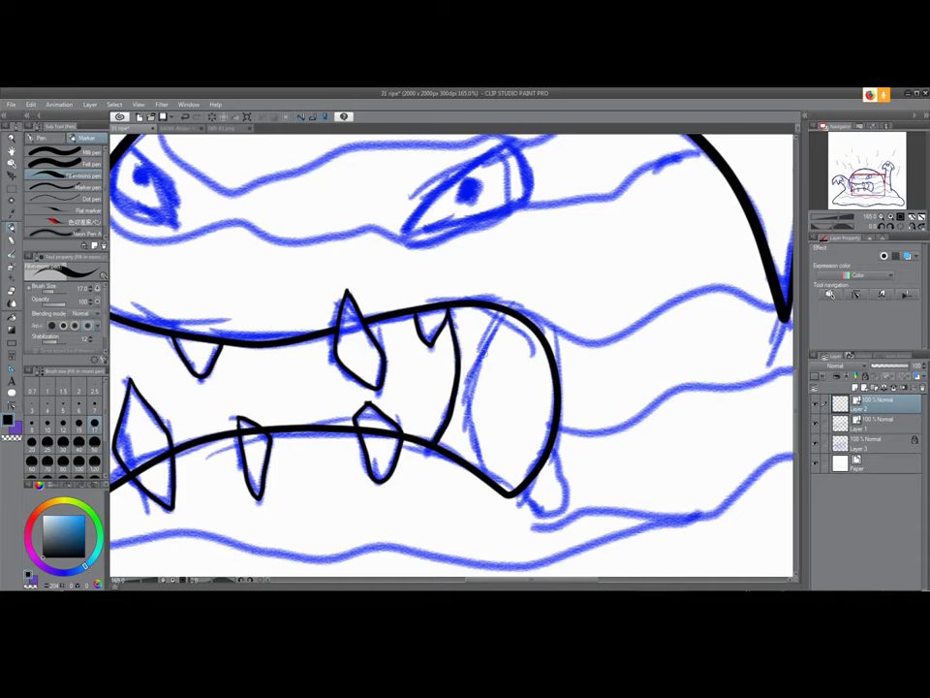
{"action": "mouse_move", "coordinate": [506, 308]}
{"action": "left_mouse_down"}
{"action": "mouse_move", "coordinate": [478, 364]}
{"action": "mouse_move", "coordinate": [469, 429]}
{"action": "mouse_move", "coordinate": [493, 483]}
{"action": "left_mouse_up"}
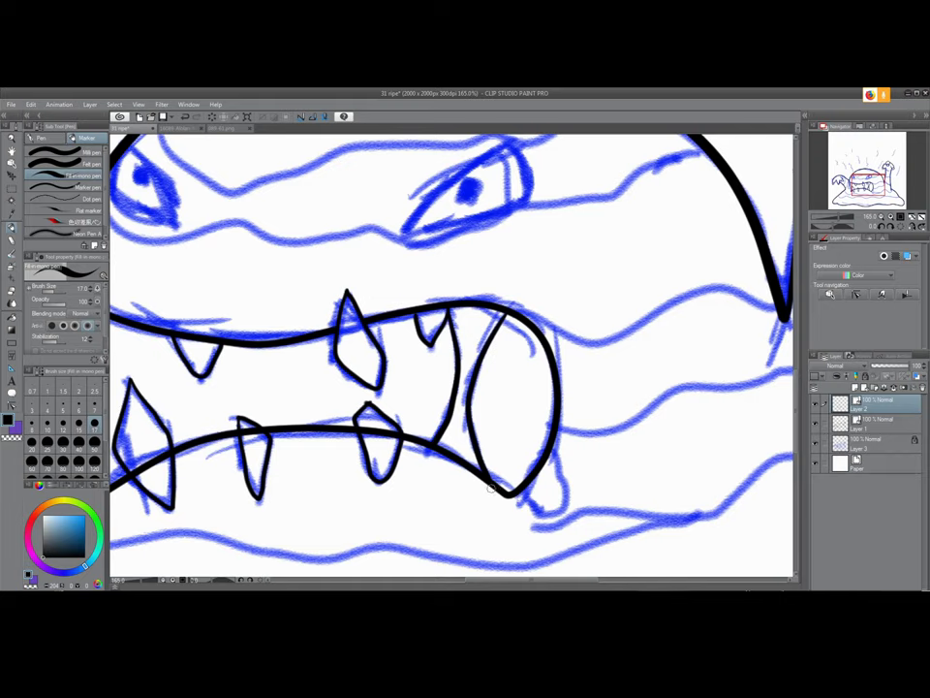
Erase the mouth line on Layer 1 where it crosses the inside of the lower teeth
{"action": "left_click", "coordinate": [864, 424]}
{"action": "key", "text": "e"}
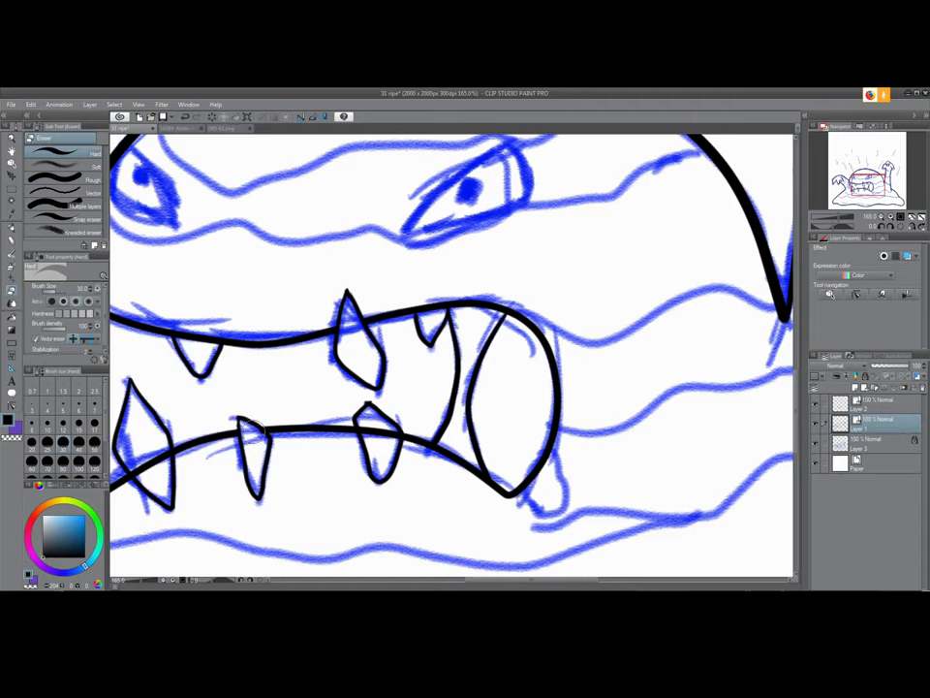
{"action": "left_click_drag", "start_coordinate": [368, 430], "coordinate": [391, 437]}
{"action": "left_click_drag", "start_coordinate": [332, 435], "coordinate": [500, 414]}
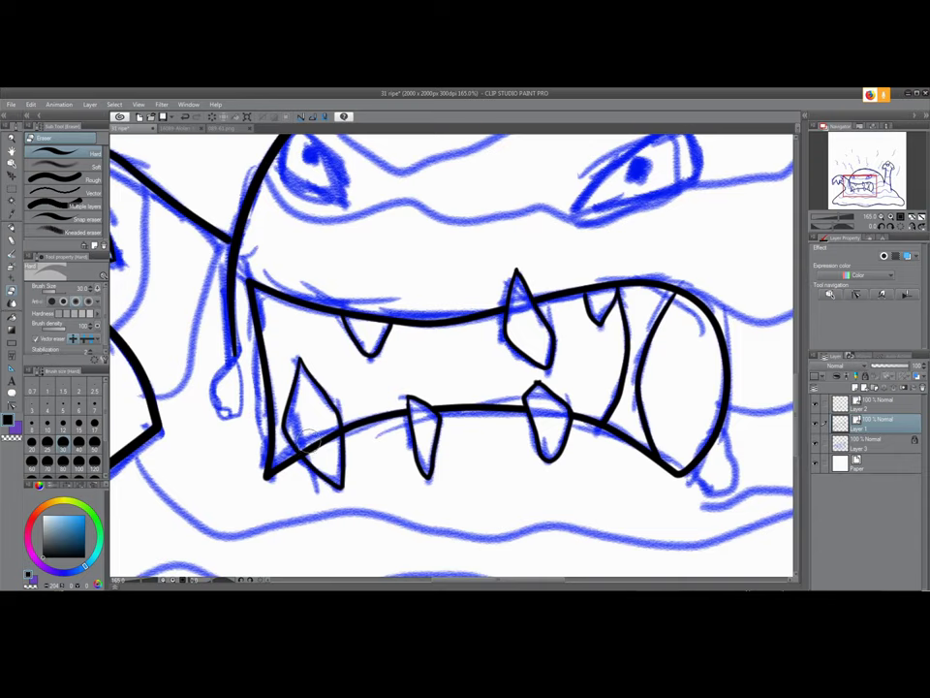
{"action": "left_click_drag", "start_coordinate": [614, 328], "coordinate": [446, 368]}
Erase the upper and lower mouth line segments between the two curved lines at the mouth's right end
{"action": "mouse_move", "coordinate": [511, 321]}
{"action": "left_mouse_down"}
{"action": "mouse_move", "coordinate": [487, 338]}
{"action": "mouse_move", "coordinate": [492, 318]}
{"action": "mouse_move", "coordinate": [465, 318]}
{"action": "mouse_move", "coordinate": [468, 328]}
{"action": "left_mouse_up"}
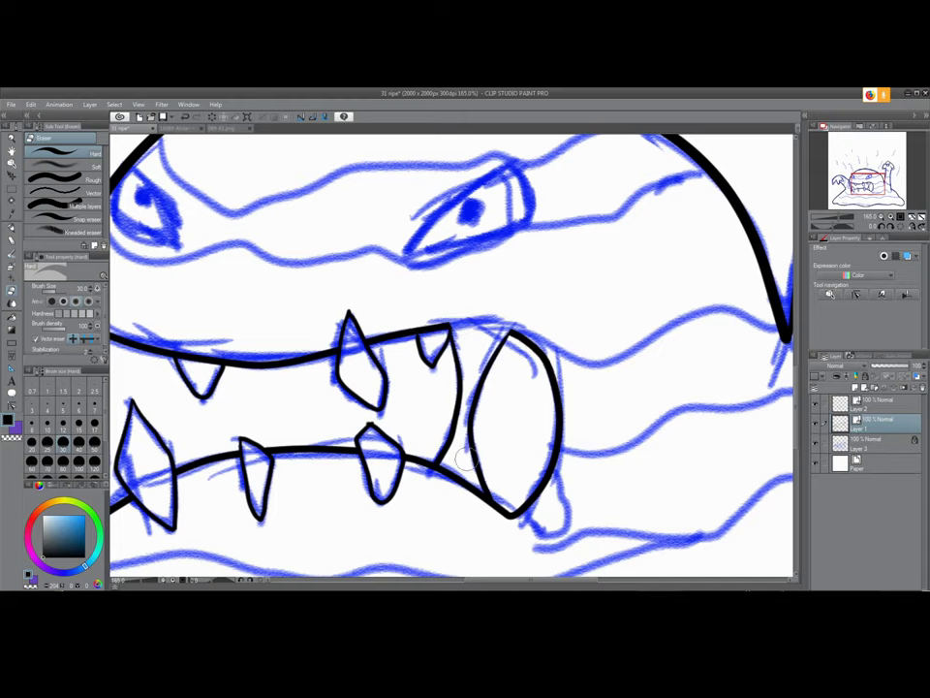
{"action": "left_click_drag", "start_coordinate": [446, 474], "coordinate": [472, 499]}
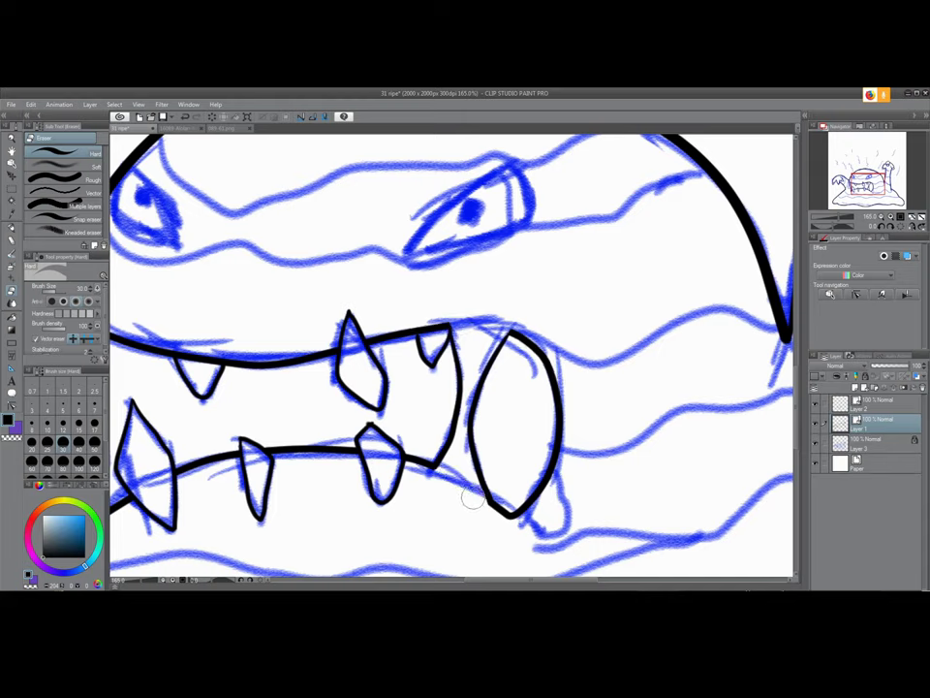
{"action": "mouse_move", "coordinate": [422, 476]}
{"action": "left_mouse_down"}
{"action": "mouse_move", "coordinate": [461, 409]}
{"action": "mouse_move", "coordinate": [450, 379]}
{"action": "left_mouse_up"}
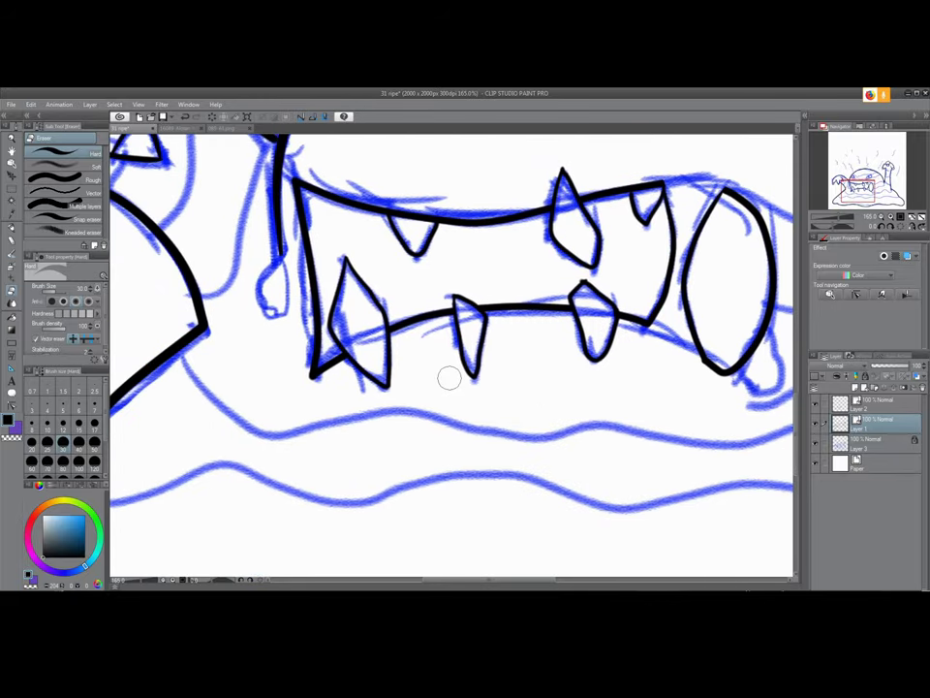
Ink the small teardrop-shaped drip hanging from the body outline beside the mouth's left corner
{"action": "scroll", "coordinate": [350, 276], "scroll_direction": "down", "scroll_amount": 5}
{"action": "left_click_drag", "start_coordinate": [332, 279], "coordinate": [424, 423]}
{"action": "scroll", "coordinate": [421, 422], "scroll_direction": "up", "scroll_amount": 3}
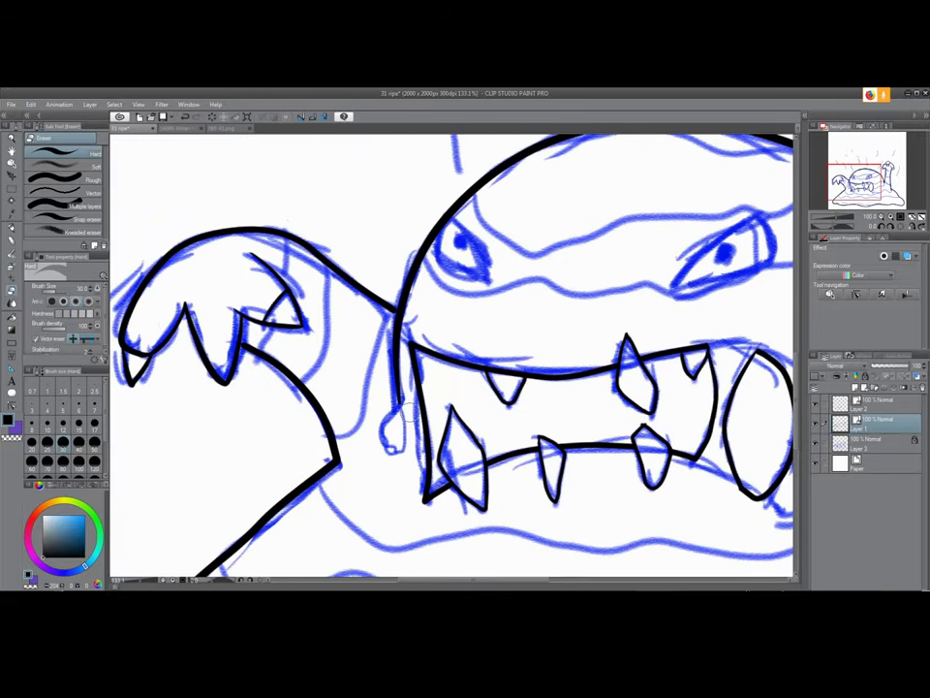
{"action": "key", "text": "p"}
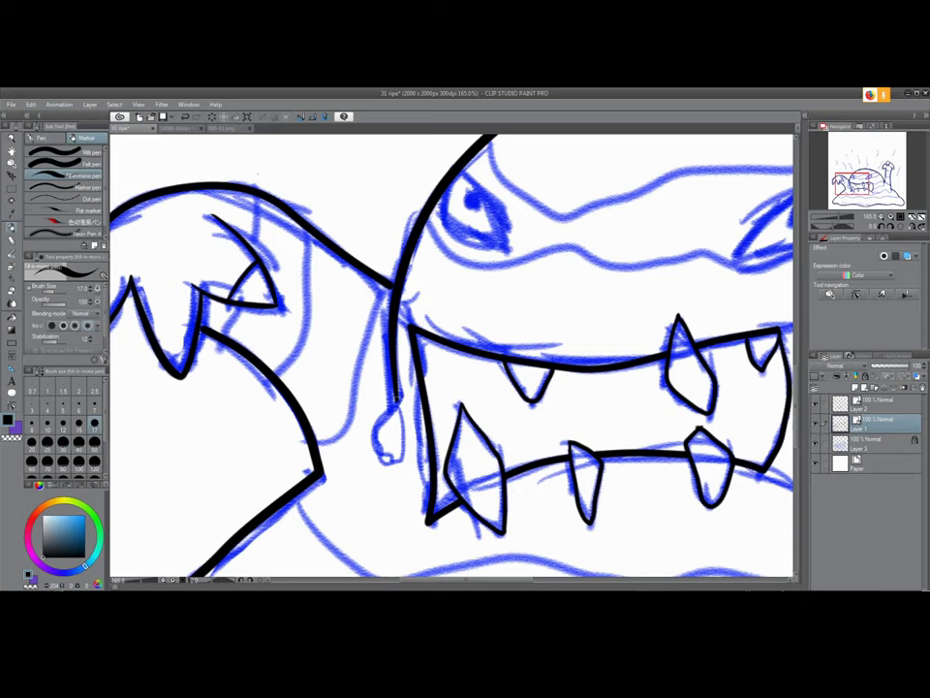
{"action": "mouse_move", "coordinate": [396, 403]}
{"action": "left_mouse_down"}
{"action": "mouse_move", "coordinate": [377, 446]}
{"action": "mouse_move", "coordinate": [389, 464]}
{"action": "mouse_move", "coordinate": [401, 441]}
{"action": "mouse_move", "coordinate": [397, 401]}
{"action": "left_mouse_up"}
{"action": "left_click_drag", "start_coordinate": [381, 451], "coordinate": [394, 455]}
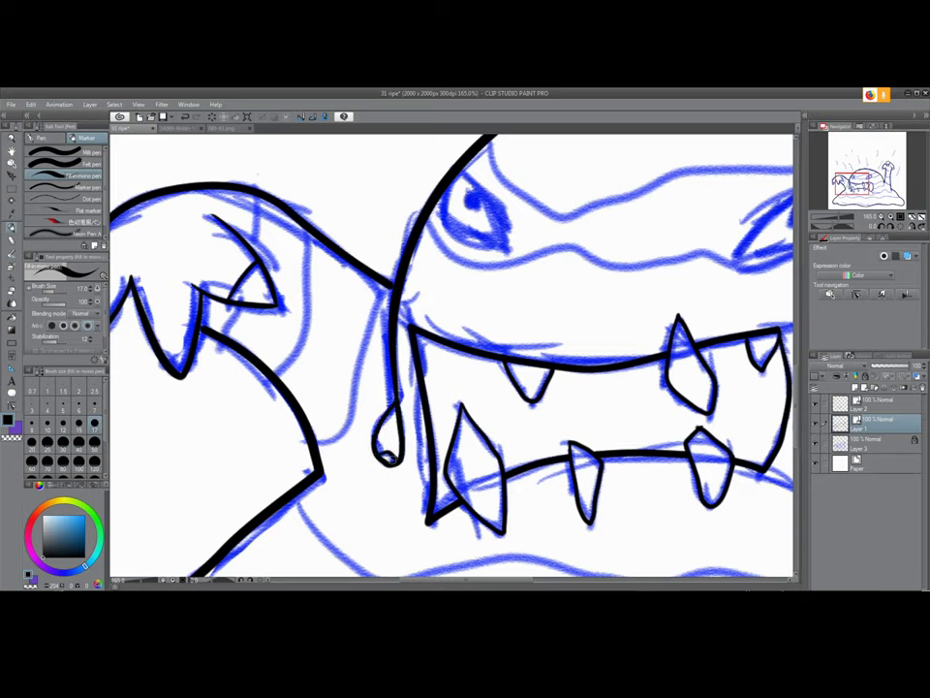
Ink the outlines of the right and left eyes over the sketch on Layer 1
{"action": "scroll", "coordinate": [370, 376], "scroll_direction": "down", "scroll_amount": 3}
{"action": "left_click_drag", "start_coordinate": [623, 262], "coordinate": [372, 276]}
{"action": "scroll", "coordinate": [371, 277], "scroll_direction": "up", "scroll_amount": 4}
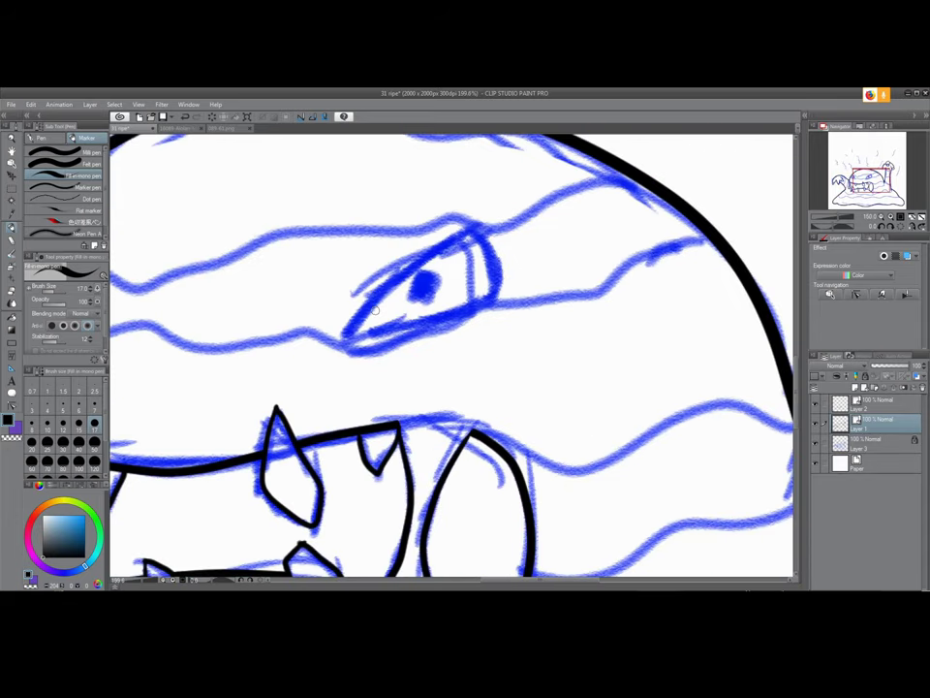
{"action": "mouse_move", "coordinate": [471, 226]}
{"action": "left_mouse_down"}
{"action": "mouse_move", "coordinate": [356, 311]}
{"action": "mouse_move", "coordinate": [345, 332]}
{"action": "mouse_move", "coordinate": [373, 335]}
{"action": "mouse_move", "coordinate": [483, 300]}
{"action": "mouse_move", "coordinate": [494, 278]}
{"action": "mouse_move", "coordinate": [472, 226]}
{"action": "left_mouse_up"}
{"action": "left_click_drag", "start_coordinate": [341, 316], "coordinate": [378, 365]}
{"action": "mouse_move", "coordinate": [277, 291]}
{"action": "left_mouse_down"}
{"action": "mouse_move", "coordinate": [296, 368]}
{"action": "mouse_move", "coordinate": [341, 384]}
{"action": "mouse_move", "coordinate": [337, 347]}
{"action": "mouse_move", "coordinate": [285, 291]}
{"action": "left_mouse_up"}
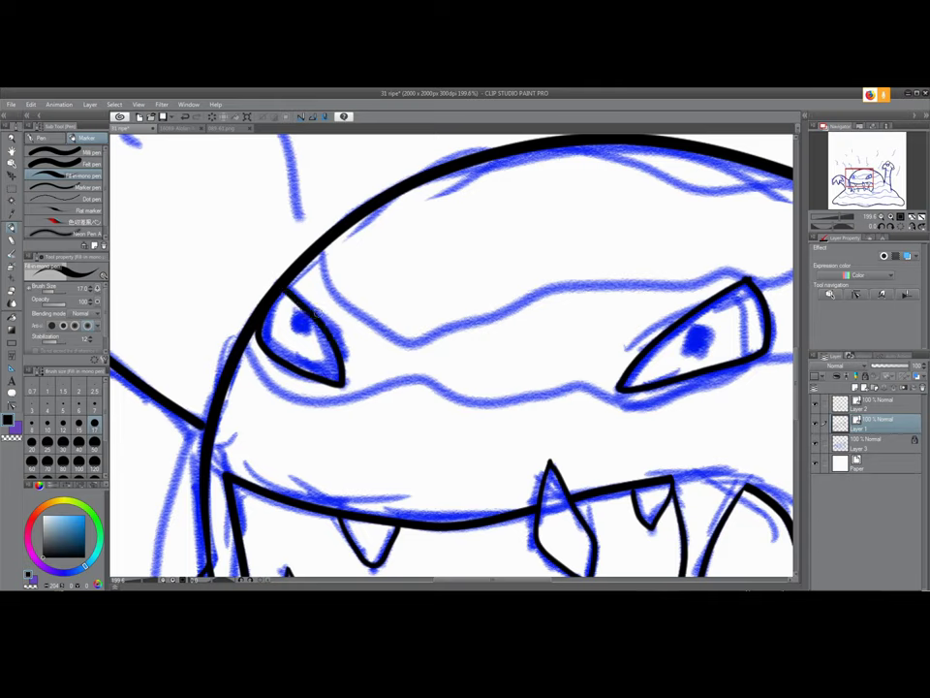
{"action": "left_click_drag", "start_coordinate": [298, 322], "coordinate": [300, 334]}
{"action": "left_click_drag", "start_coordinate": [531, 371], "coordinate": [286, 345]}
{"action": "left_click_drag", "start_coordinate": [454, 311], "coordinate": [457, 313]}
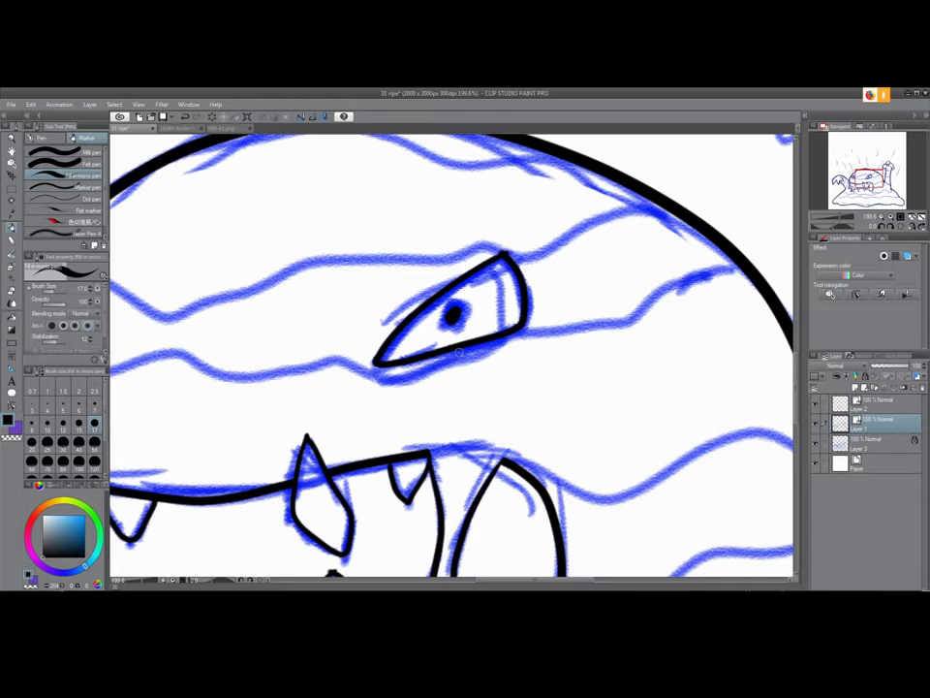
{"action": "key", "text": "ctrl+z"}
Increase the pen size to 30 and ink solid oval pupils in both eyes
{"action": "key", "text": "]"}
{"action": "key", "text": "]"}
{"action": "key", "text": "]"}
{"action": "left_click_drag", "start_coordinate": [452, 310], "coordinate": [451, 316]}
{"action": "mouse_move", "coordinate": [340, 327]}
{"action": "left_mouse_down"}
{"action": "mouse_move", "coordinate": [554, 311]}
{"action": "mouse_move", "coordinate": [636, 322]}
{"action": "left_mouse_up"}
{"action": "left_click_drag", "start_coordinate": [349, 303], "coordinate": [351, 304]}
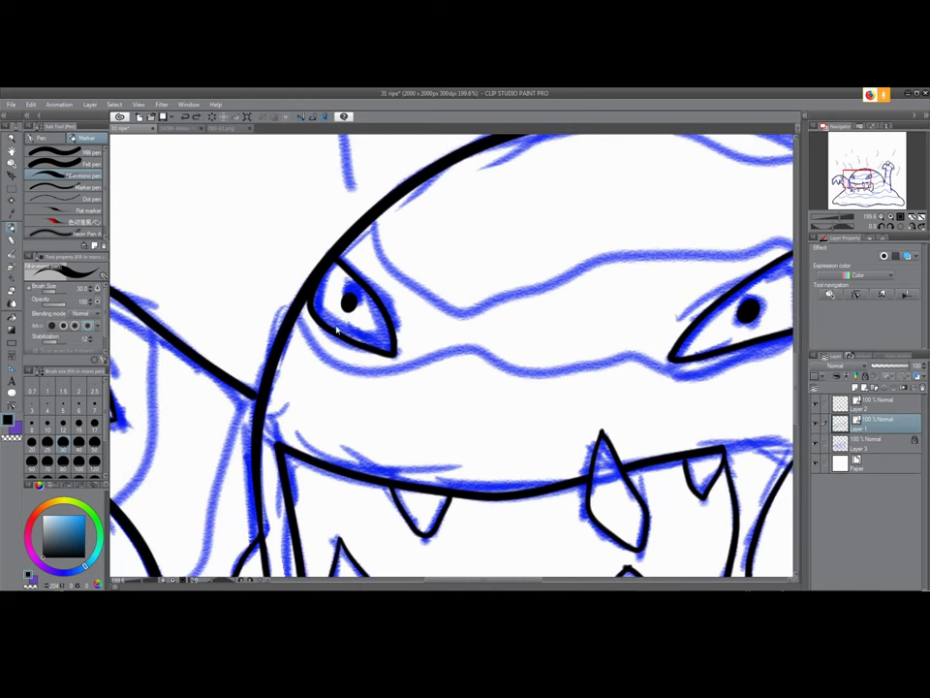
{"action": "left_click_drag", "start_coordinate": [348, 300], "coordinate": [349, 308]}
Ink the leftmost fingertip nail of the raised right arm's hand on Layer 2 with brush size 25
{"action": "scroll", "coordinate": [355, 358], "scroll_direction": "down", "scroll_amount": 5}
{"action": "left_click_drag", "start_coordinate": [536, 374], "coordinate": [365, 366]}
{"action": "scroll", "coordinate": [524, 215], "scroll_direction": "up", "scroll_amount": 5}
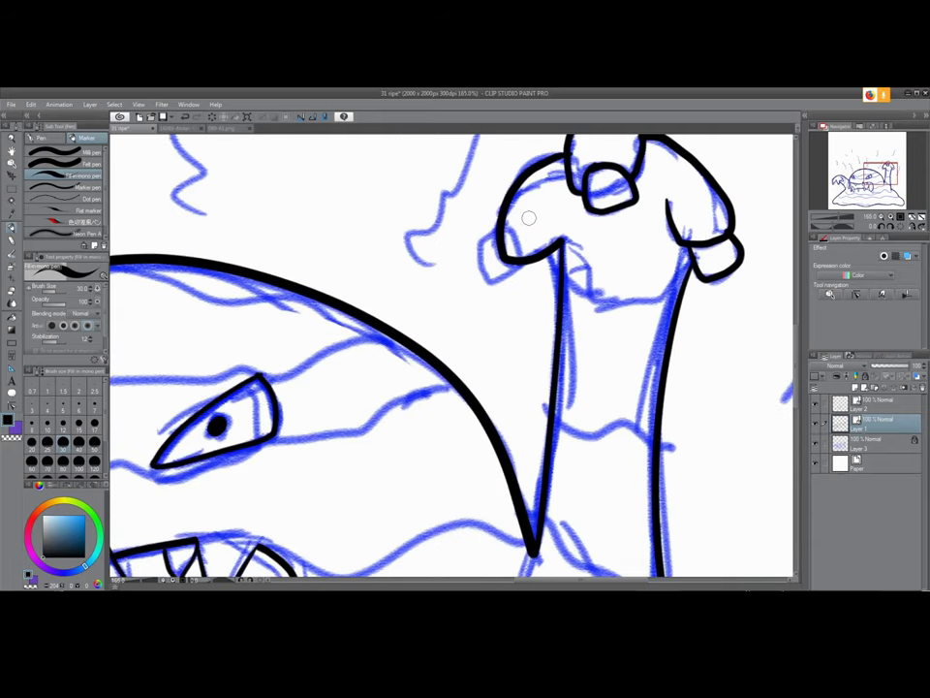
{"action": "scroll", "coordinate": [489, 387], "scroll_direction": "up", "scroll_amount": 3}
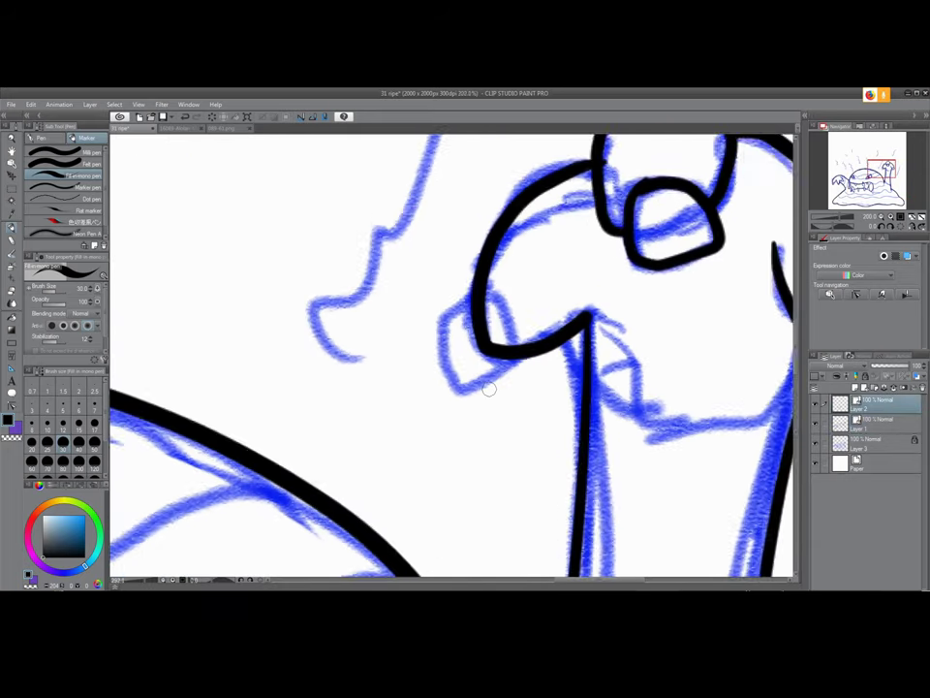
{"action": "key", "text": "bracketleft"}
{"action": "mouse_move", "coordinate": [470, 286]}
{"action": "left_mouse_down"}
{"action": "mouse_move", "coordinate": [437, 315]}
{"action": "mouse_move", "coordinate": [453, 391]}
{"action": "mouse_move", "coordinate": [520, 344]}
{"action": "mouse_move", "coordinate": [514, 306]}
{"action": "mouse_move", "coordinate": [473, 286]}
{"action": "left_mouse_up"}
Erase the finger outline on Layer 1 where it runs inside the hand's leftmost nail
{"action": "left_click", "coordinate": [863, 420]}
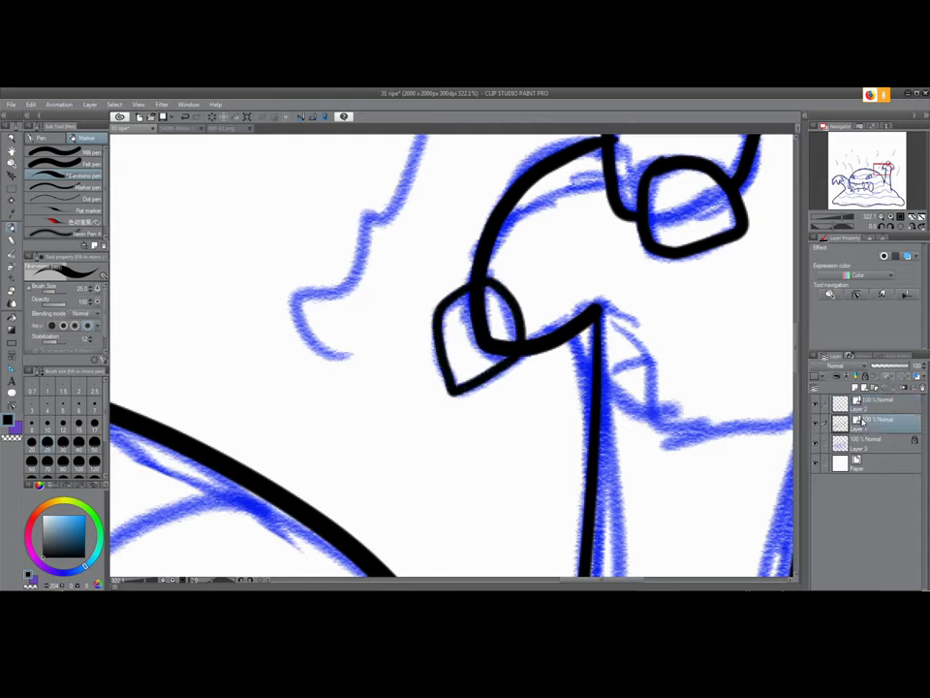
{"action": "key", "text": "e"}
{"action": "mouse_move", "coordinate": [484, 304]}
{"action": "left_mouse_down"}
{"action": "mouse_move", "coordinate": [478, 335]}
{"action": "mouse_move", "coordinate": [498, 341]}
{"action": "left_mouse_up"}
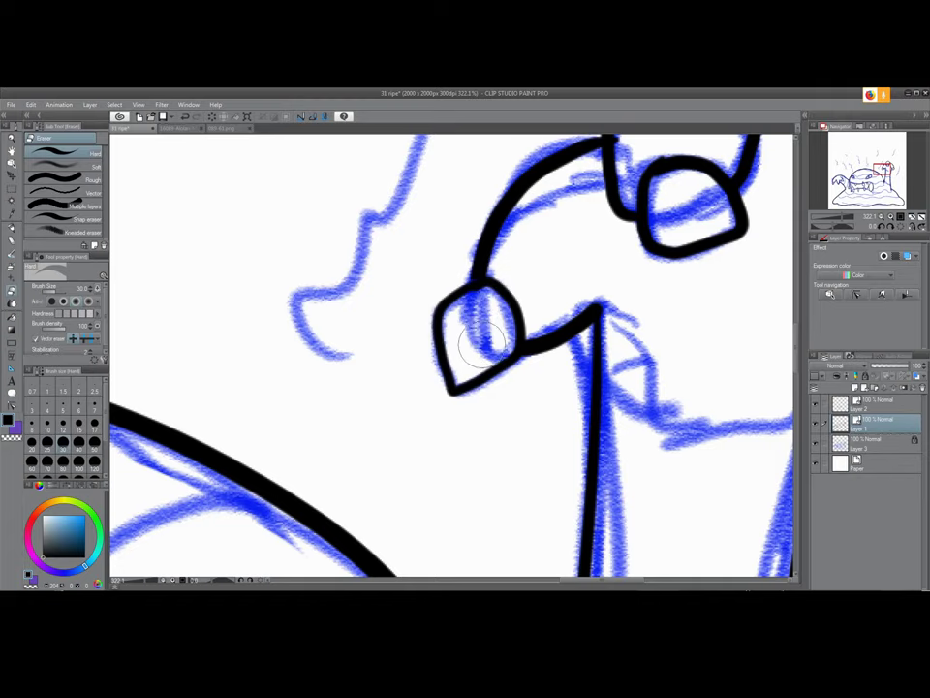
{"action": "scroll", "coordinate": [566, 222], "scroll_direction": "down", "scroll_amount": 2}
{"action": "left_click_drag", "start_coordinate": [612, 212], "coordinate": [536, 354]}
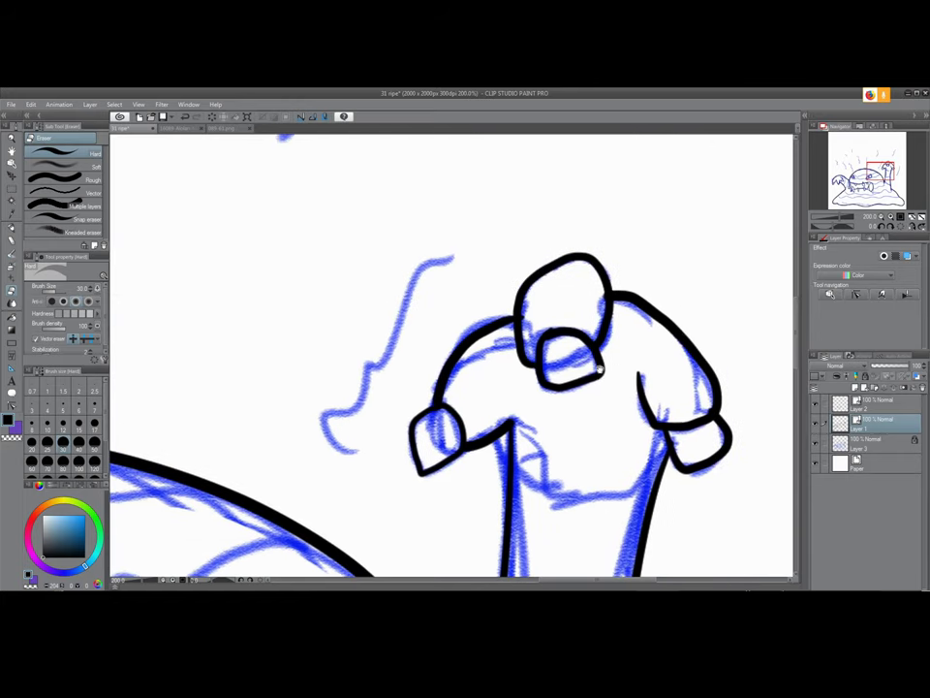
Round out the rightmost nail of the raised hand by moving the control points of its outline
{"action": "left_click", "coordinate": [857, 295]}
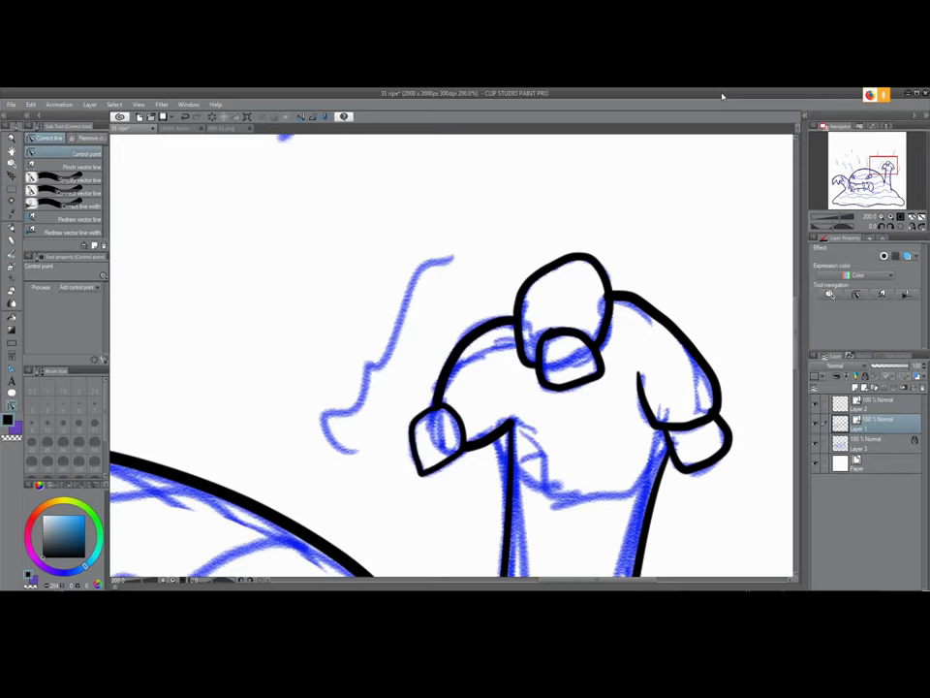
{"action": "left_click_drag", "start_coordinate": [617, 360], "coordinate": [525, 345]}
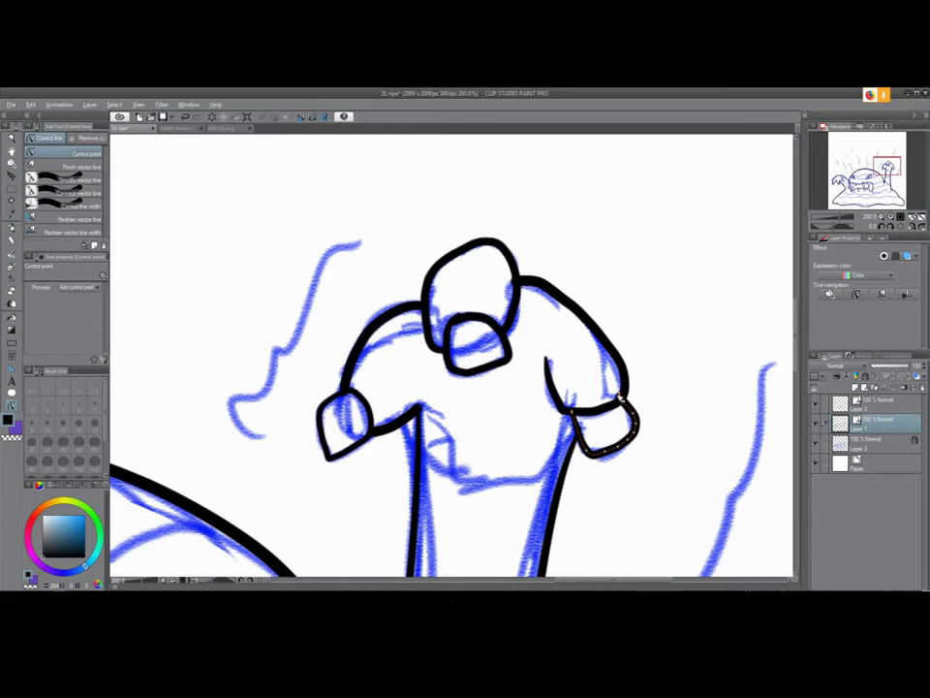
{"action": "left_click_drag", "start_coordinate": [619, 397], "coordinate": [635, 435]}
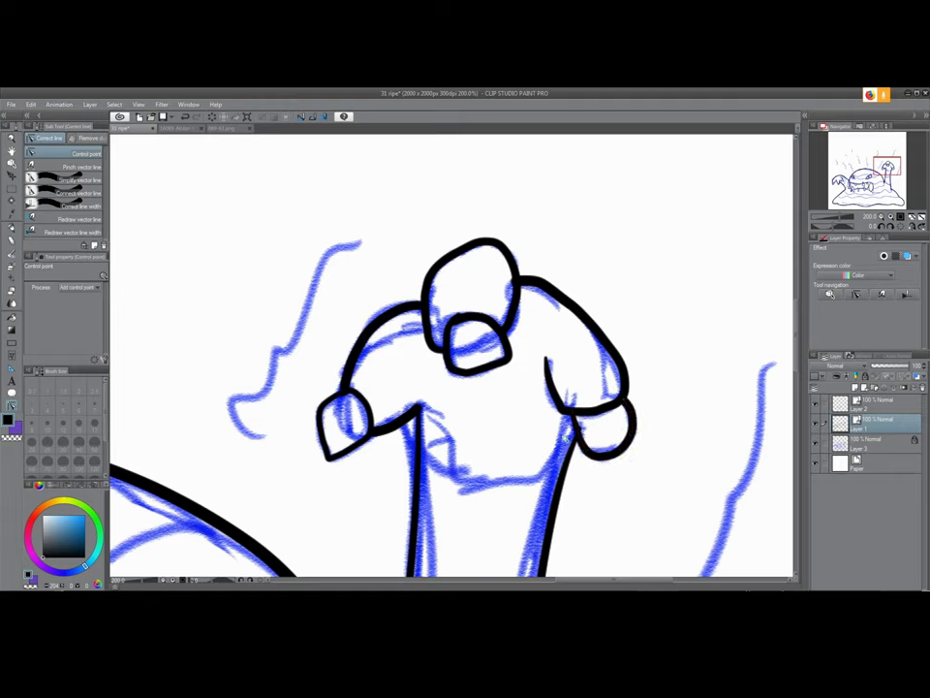
Simplify the middle nail's vector line and reshape its left side with the control points
{"action": "left_click", "coordinate": [86, 180]}
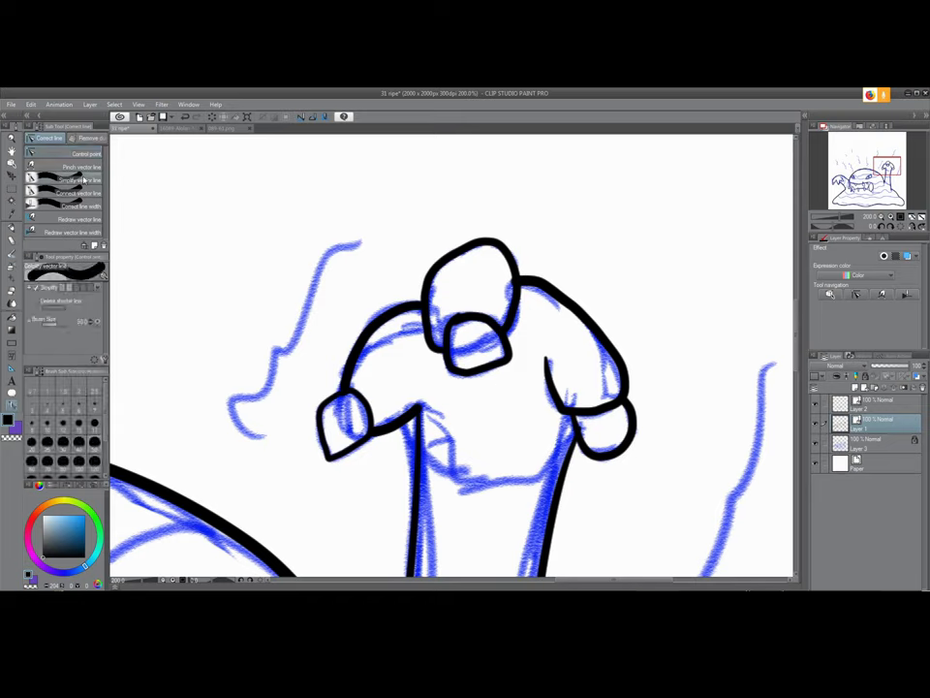
{"action": "mouse_move", "coordinate": [466, 329]}
{"action": "left_mouse_down"}
{"action": "mouse_move", "coordinate": [464, 341]}
{"action": "mouse_move", "coordinate": [477, 344]}
{"action": "left_mouse_up"}
{"action": "left_click", "coordinate": [856, 295]}
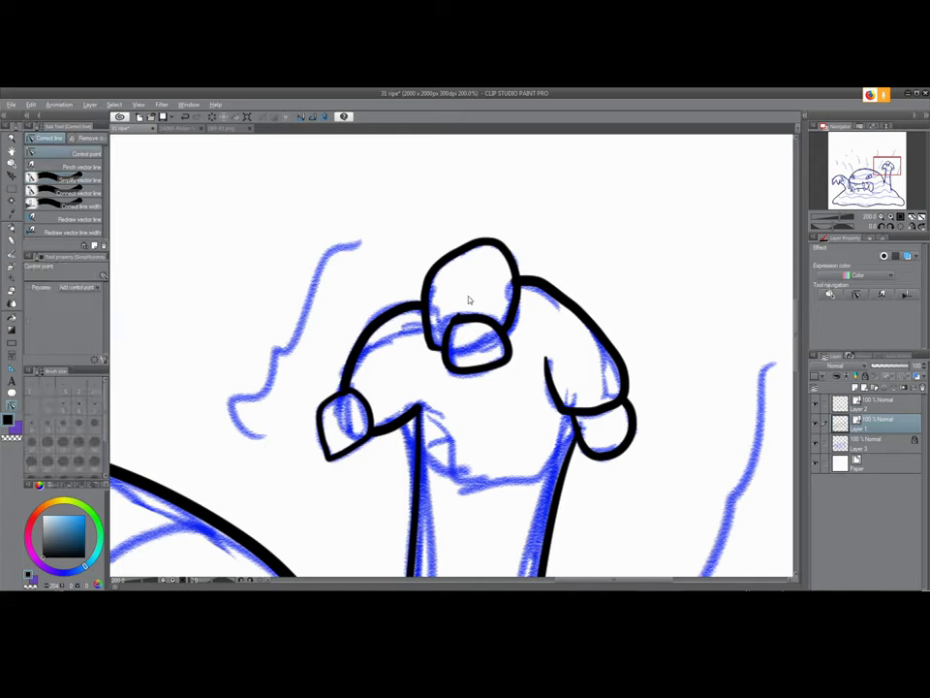
{"action": "left_click", "coordinate": [457, 318]}
{"action": "left_click_drag", "start_coordinate": [447, 337], "coordinate": [453, 323]}
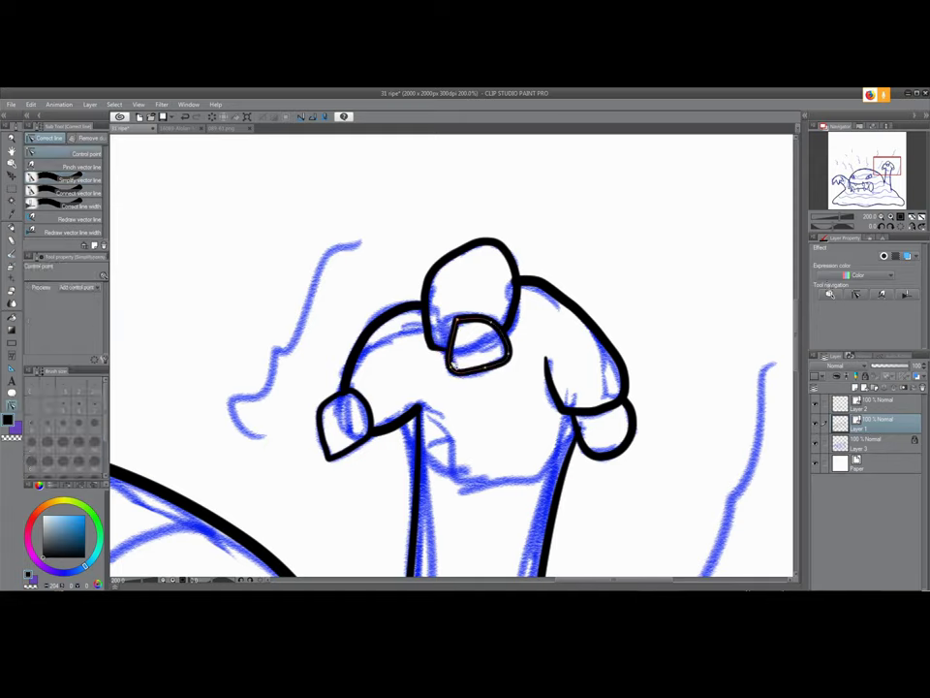
{"action": "left_click", "coordinate": [451, 341]}
{"action": "left_click_drag", "start_coordinate": [451, 341], "coordinate": [465, 457]}
{"action": "left_click_drag", "start_coordinate": [465, 458], "coordinate": [465, 246]}
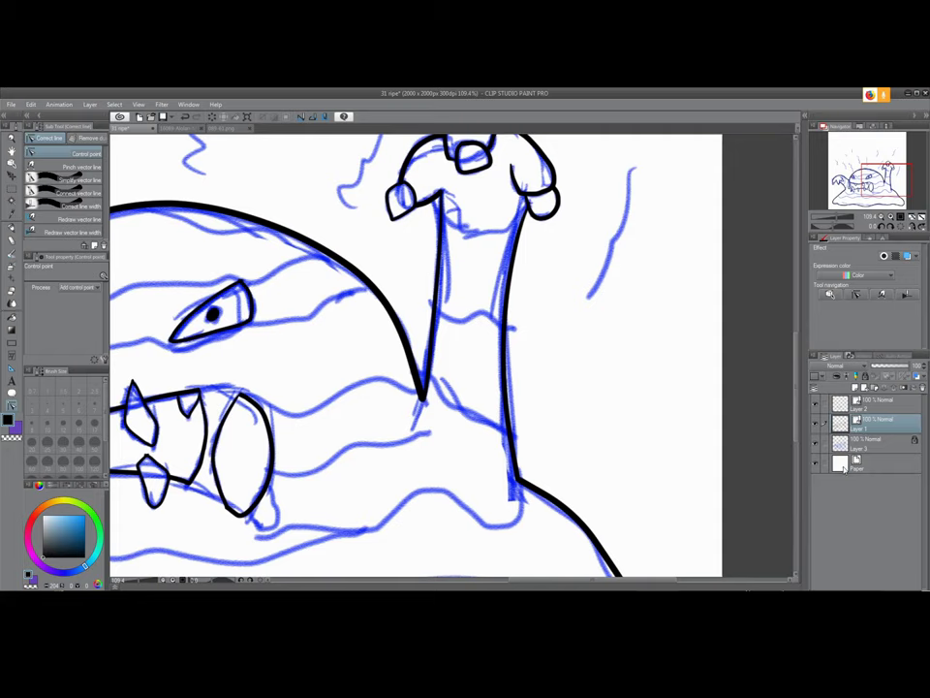
Add a new vector layer above Layer 1 and try a curved pen stroke across the wrist below the fingers
{"action": "left_click", "coordinate": [866, 389]}
{"action": "left_click_drag", "start_coordinate": [465, 293], "coordinate": [455, 345]}
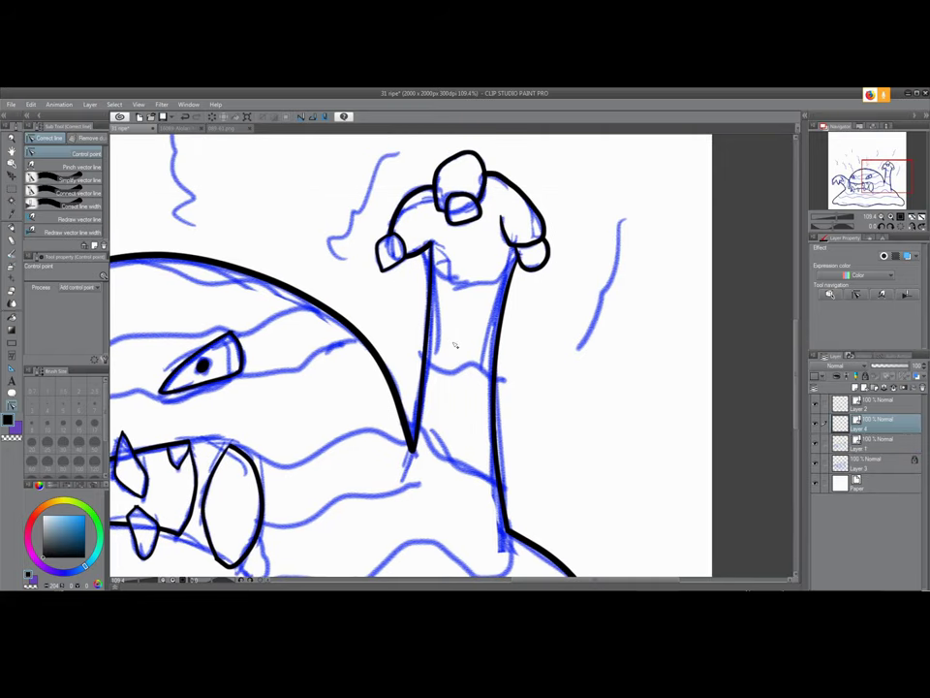
{"action": "key", "text": "p"}
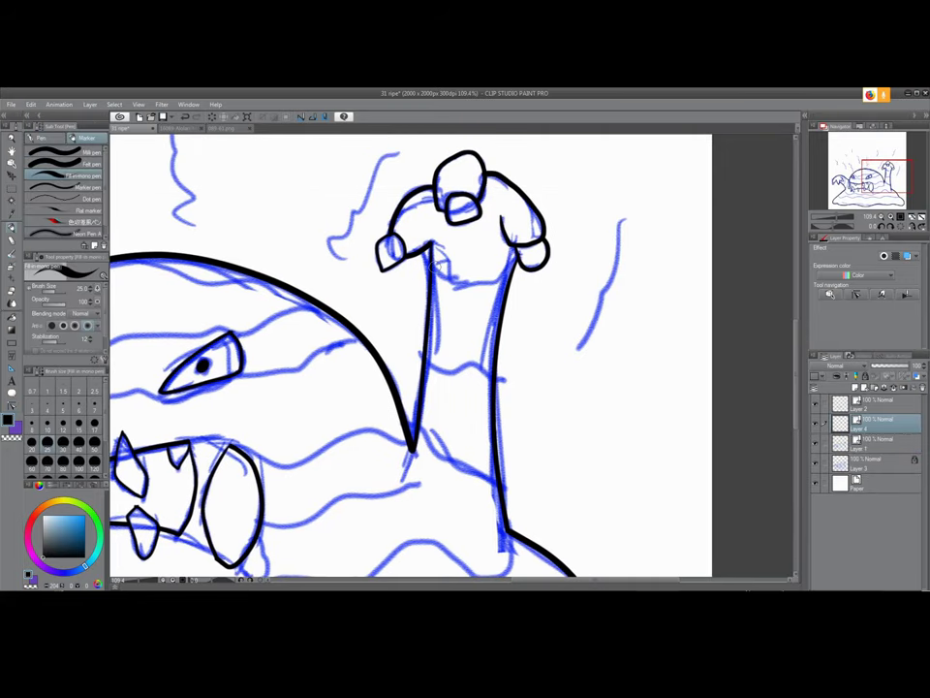
{"action": "left_click_drag", "start_coordinate": [433, 273], "coordinate": [503, 274]}
{"action": "key", "text": "ctrl+z"}
Reduce the pen size to 12 and retry the curved wrist stroke on the new vector layer
{"action": "key", "text": "bracketleft"}
{"action": "key", "text": "bracketleft"}
{"action": "key", "text": "bracketleft"}
{"action": "key", "text": "bracketleft"}
{"action": "key", "text": "bracketright"}
{"action": "key", "text": "bracketleft"}
{"action": "left_click_drag", "start_coordinate": [435, 265], "coordinate": [507, 277]}
{"action": "key", "text": "ctrl+z"}
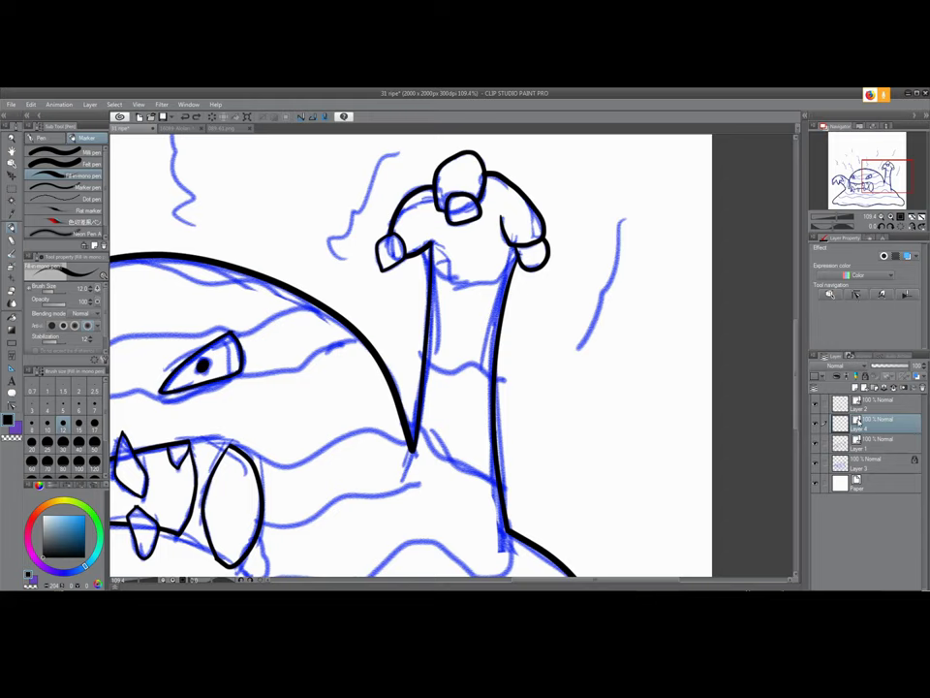
On Layer 1, adjust the corner between left finger and arm, and thin the hand's outlines with width scale-down 0.80
{"action": "left_click", "coordinate": [860, 449]}
{"action": "left_click", "coordinate": [855, 295]}
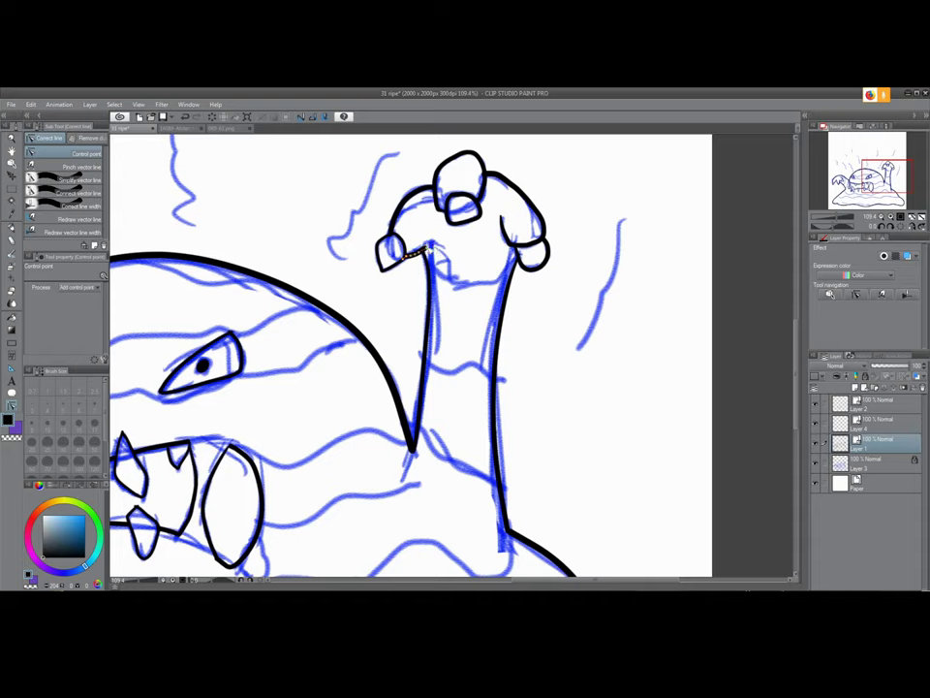
{"action": "left_click", "coordinate": [68, 180]}
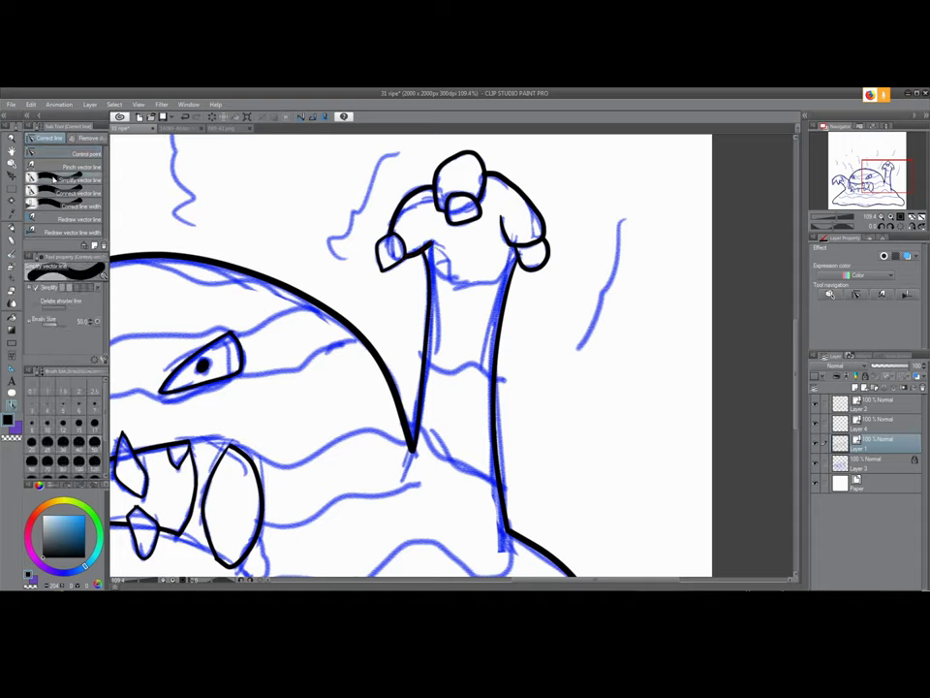
{"action": "left_click", "coordinate": [56, 206]}
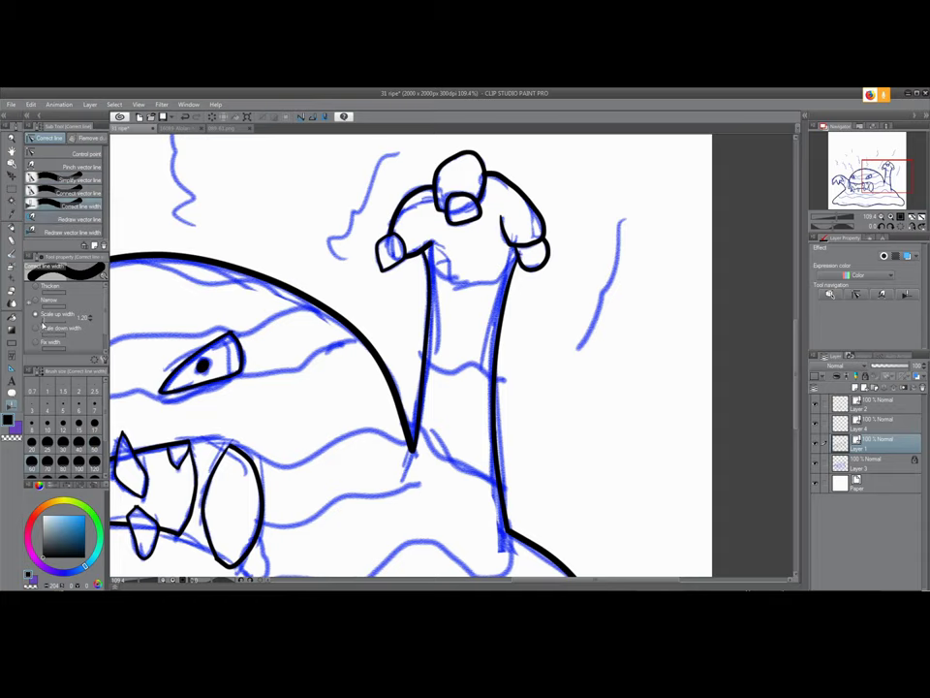
{"action": "left_click", "coordinate": [36, 328]}
{"action": "left_click_drag", "start_coordinate": [425, 242], "coordinate": [451, 248]}
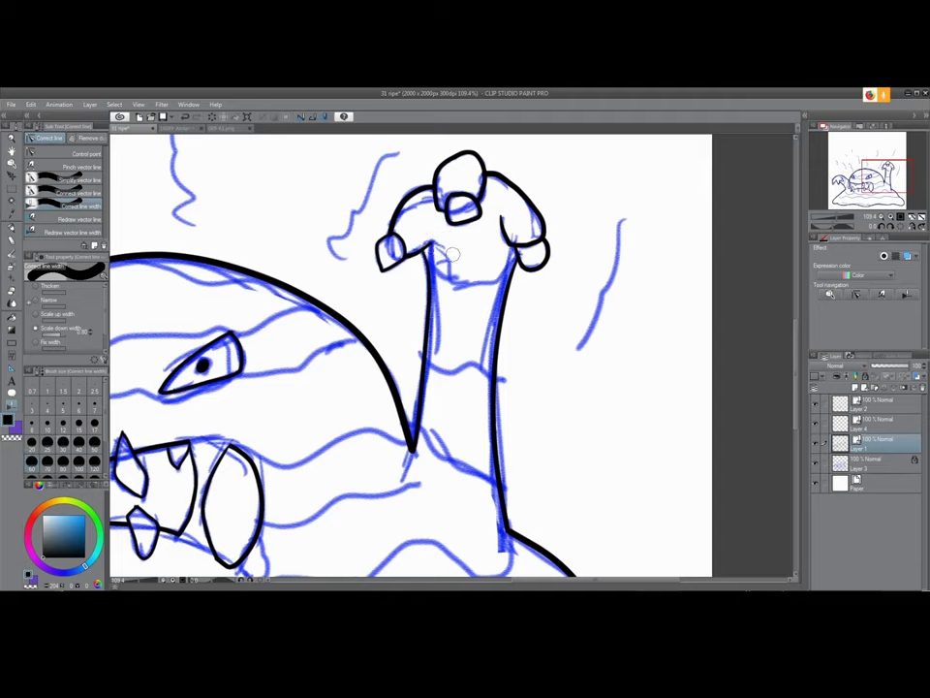
{"action": "left_click_drag", "start_coordinate": [502, 215], "coordinate": [515, 242]}
{"action": "left_click_drag", "start_coordinate": [455, 246], "coordinate": [503, 240]}
{"action": "left_click_drag", "start_coordinate": [505, 231], "coordinate": [489, 179]}
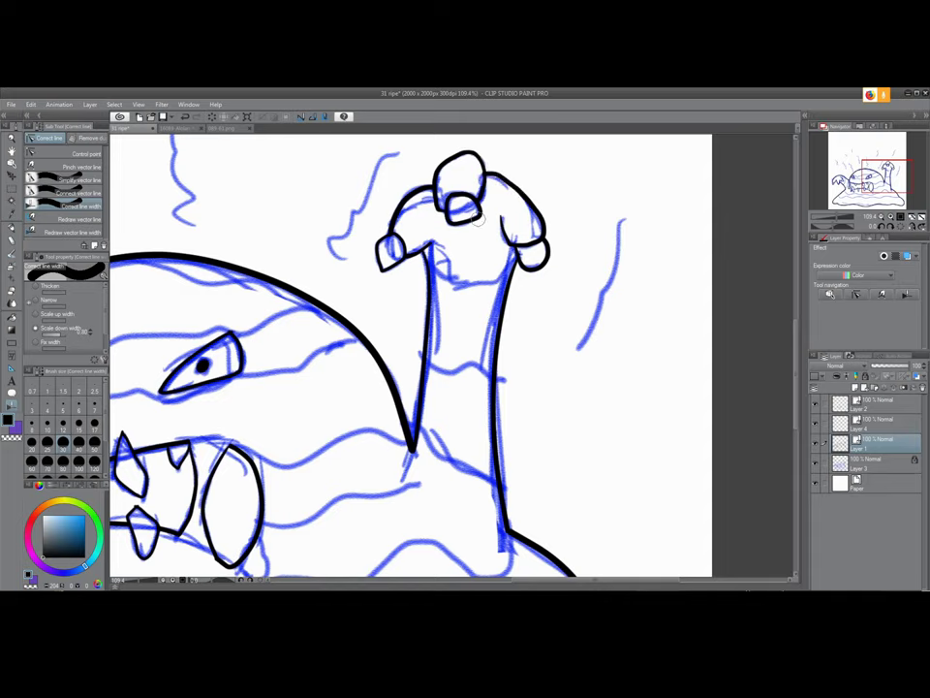
Adjust the control point where the right finger's outline meets the middle finger
{"action": "left_click", "coordinate": [857, 294]}
{"action": "left_click_drag", "start_coordinate": [485, 176], "coordinate": [490, 175]}
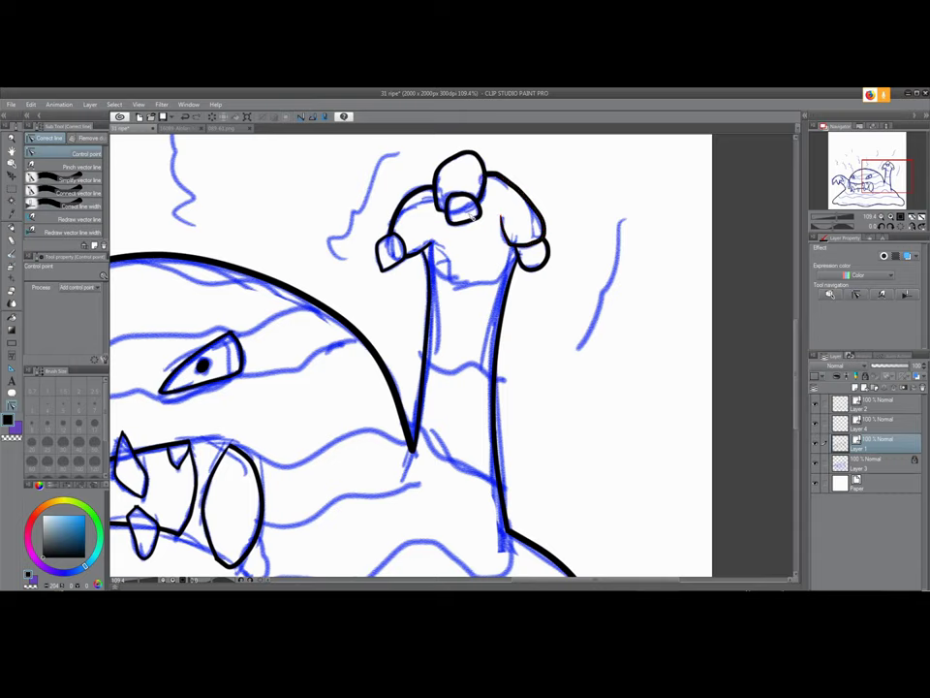
On Layer 4, ink three wavy bands across the raised right arm with the size 12 pen, at the wrist, mid-arm and lower arm
{"action": "left_click", "coordinate": [871, 425]}
{"action": "left_click_drag", "start_coordinate": [507, 392], "coordinate": [503, 362]}
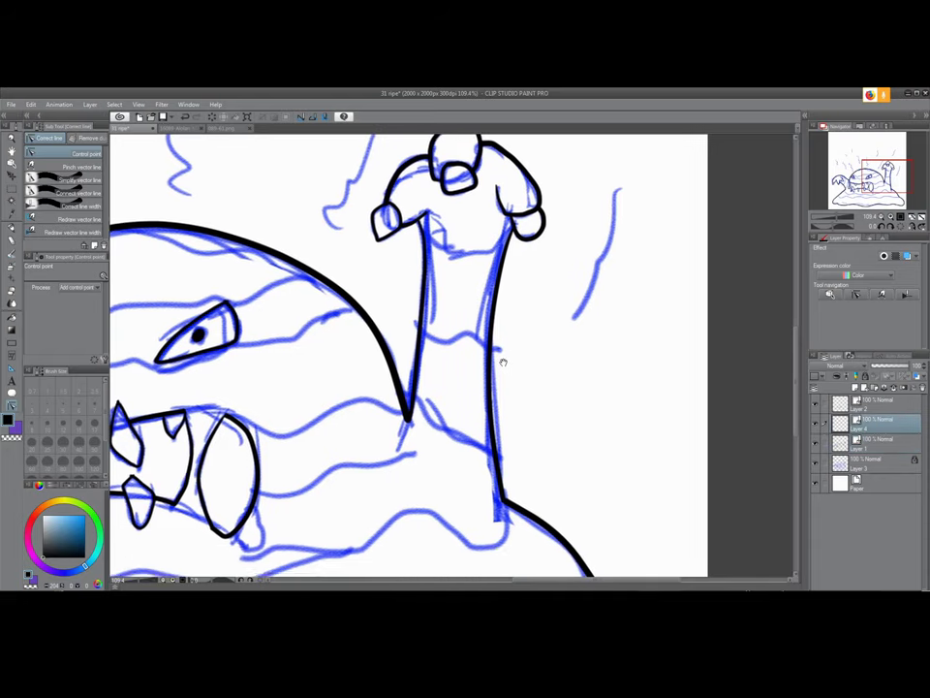
{"action": "key", "text": "p"}
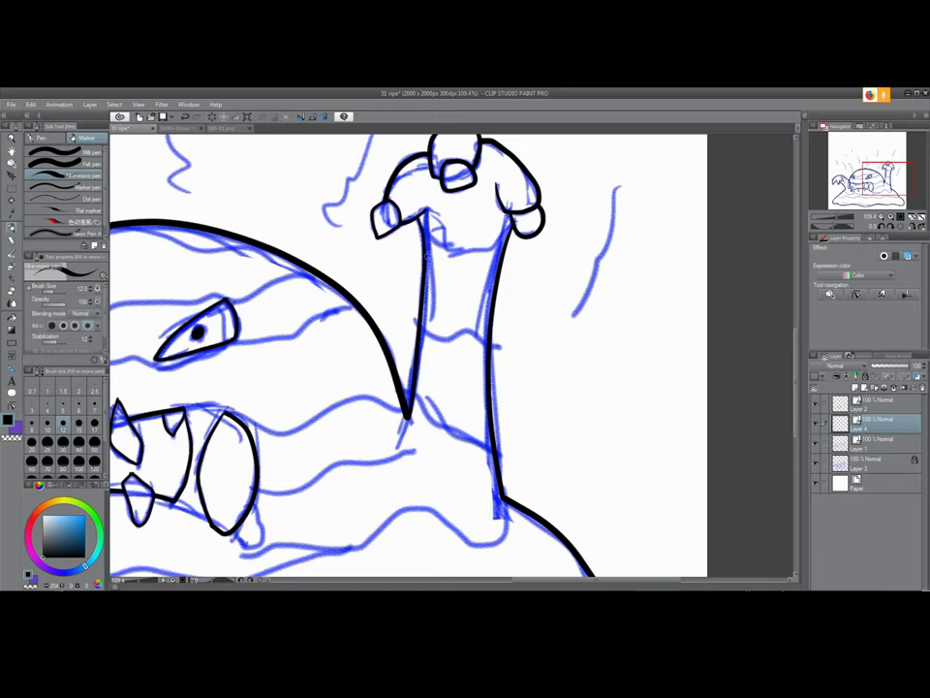
{"action": "left_click_drag", "start_coordinate": [430, 239], "coordinate": [495, 252]}
{"action": "key", "text": "ctrl+z"}
{"action": "left_click_drag", "start_coordinate": [420, 331], "coordinate": [491, 345]}
{"action": "mouse_move", "coordinate": [442, 415]}
{"action": "left_mouse_down"}
{"action": "mouse_move", "coordinate": [440, 338]}
{"action": "mouse_move", "coordinate": [426, 322]}
{"action": "mouse_move", "coordinate": [411, 323]}
{"action": "mouse_move", "coordinate": [475, 357]}
{"action": "left_mouse_up"}
{"action": "left_click_drag", "start_coordinate": [359, 372], "coordinate": [455, 341]}
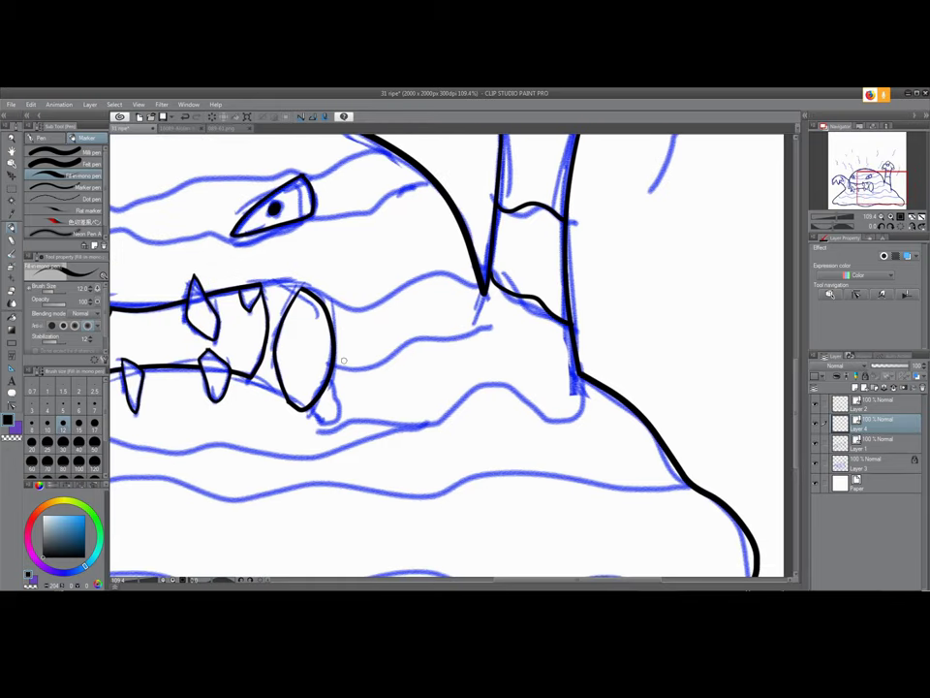
Ink the two wavy stripes running from the mouth's right corner and cheek oval to the head's right edge
{"action": "mouse_move", "coordinate": [332, 372]}
{"action": "left_mouse_down"}
{"action": "mouse_move", "coordinate": [460, 330]}
{"action": "mouse_move", "coordinate": [484, 298]}
{"action": "left_mouse_up"}
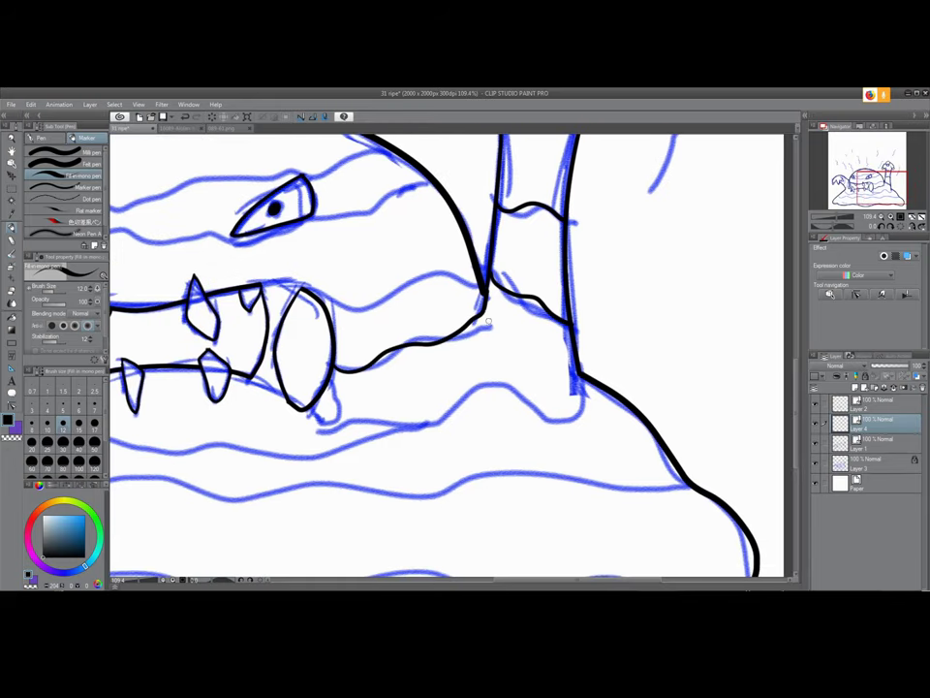
{"action": "key", "text": "ctrl+z"}
{"action": "left_click_drag", "start_coordinate": [474, 322], "coordinate": [484, 291]}
{"action": "key", "text": "ctrl+z"}
{"action": "mouse_move", "coordinate": [334, 369]}
{"action": "left_mouse_down"}
{"action": "mouse_move", "coordinate": [491, 327]}
{"action": "mouse_move", "coordinate": [563, 372]}
{"action": "left_mouse_up"}
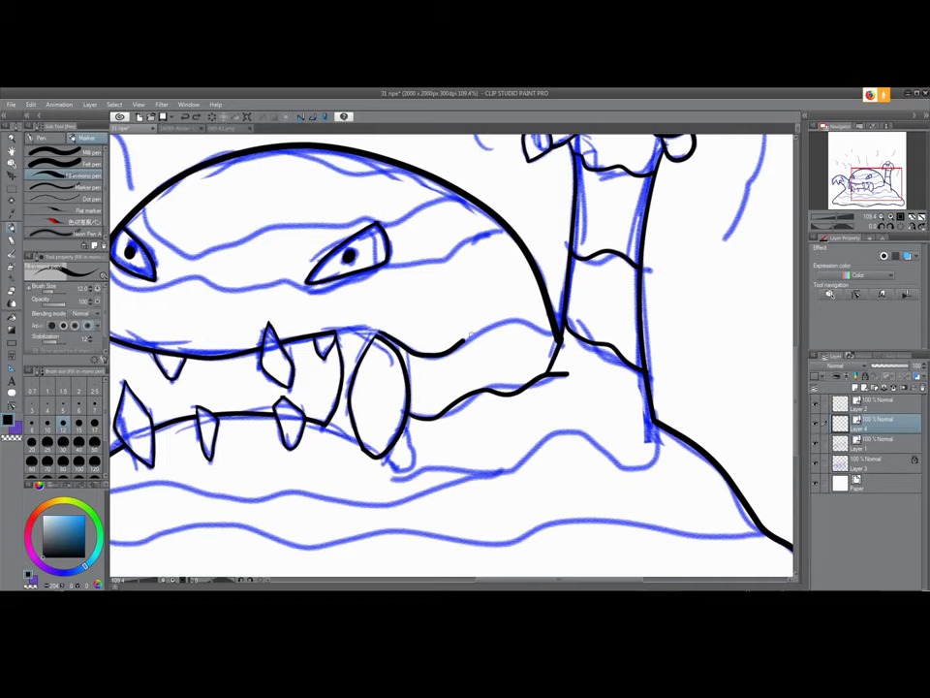
Ink two wavy stripes across the face, one passing beneath the eyes and one above them
{"action": "left_click_drag", "start_coordinate": [407, 280], "coordinate": [480, 329]}
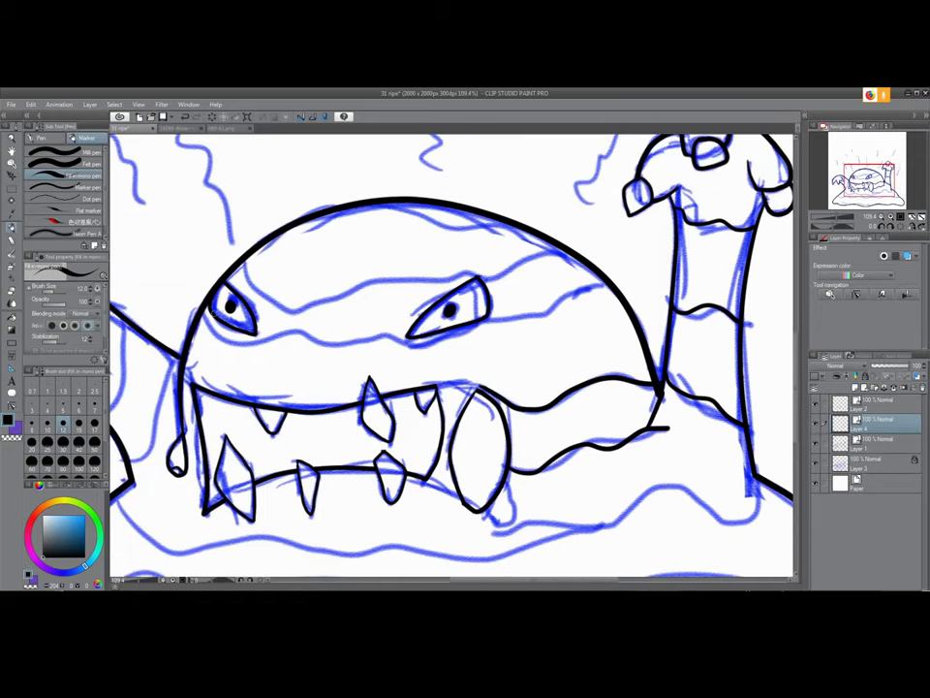
{"action": "mouse_move", "coordinate": [209, 334]}
{"action": "left_mouse_down"}
{"action": "mouse_move", "coordinate": [308, 332]}
{"action": "mouse_move", "coordinate": [346, 346]}
{"action": "mouse_move", "coordinate": [462, 336]}
{"action": "mouse_move", "coordinate": [497, 315]}
{"action": "mouse_move", "coordinate": [550, 310]}
{"action": "mouse_move", "coordinate": [607, 284]}
{"action": "left_mouse_up"}
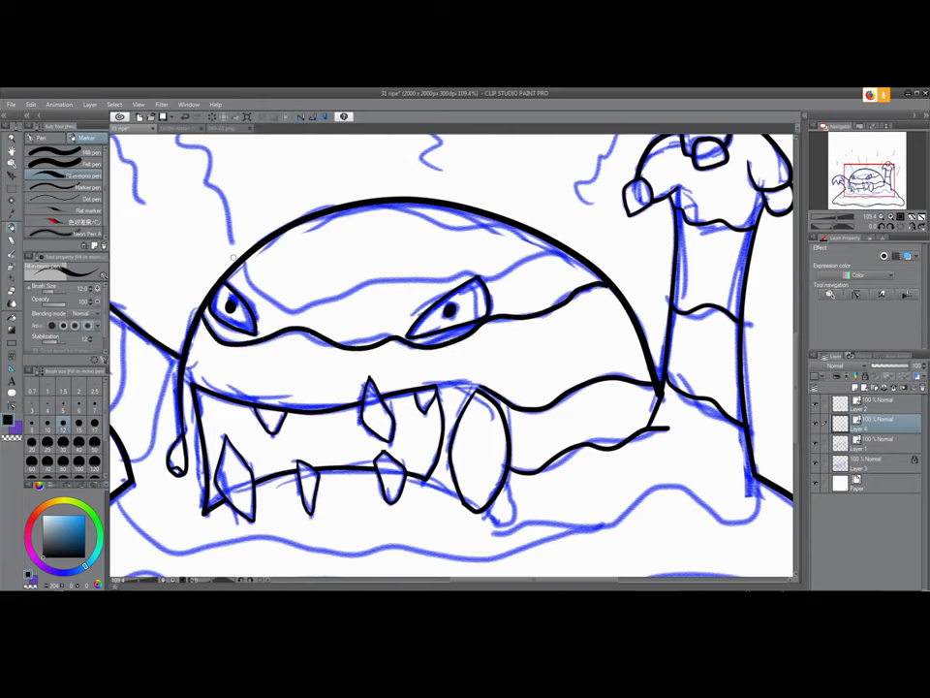
{"action": "mouse_move", "coordinate": [241, 266]}
{"action": "left_mouse_down"}
{"action": "mouse_move", "coordinate": [269, 296]}
{"action": "mouse_move", "coordinate": [300, 281]}
{"action": "mouse_move", "coordinate": [374, 283]}
{"action": "mouse_move", "coordinate": [561, 247]}
{"action": "left_mouse_up"}
Ink the wavy bands across the left arm between the hand and the head
{"action": "left_click_drag", "start_coordinate": [343, 427], "coordinate": [382, 251]}
{"action": "left_click_drag", "start_coordinate": [316, 350], "coordinate": [401, 369]}
{"action": "left_click_drag", "start_coordinate": [253, 294], "coordinate": [396, 407]}
{"action": "mouse_move", "coordinate": [359, 248]}
{"action": "left_mouse_down"}
{"action": "mouse_move", "coordinate": [368, 295]}
{"action": "mouse_move", "coordinate": [371, 278]}
{"action": "mouse_move", "coordinate": [390, 264]}
{"action": "mouse_move", "coordinate": [392, 273]}
{"action": "mouse_move", "coordinate": [369, 371]}
{"action": "left_mouse_up"}
{"action": "left_click_drag", "start_coordinate": [345, 322], "coordinate": [340, 346]}
{"action": "left_click_drag", "start_coordinate": [444, 309], "coordinate": [399, 424]}
{"action": "mouse_move", "coordinate": [421, 469]}
{"action": "left_mouse_down"}
{"action": "mouse_move", "coordinate": [227, 345]}
{"action": "mouse_move", "coordinate": [208, 359]}
{"action": "mouse_move", "coordinate": [307, 384]}
{"action": "mouse_move", "coordinate": [461, 386]}
{"action": "mouse_move", "coordinate": [618, 366]}
{"action": "left_mouse_up"}
{"action": "left_click_drag", "start_coordinate": [686, 365], "coordinate": [525, 353]}
Reduce the pen size to 8 and ink the upper two wavy stripes across the full width of the body's base
{"action": "scroll", "coordinate": [524, 323], "scroll_direction": "down", "scroll_amount": 3}
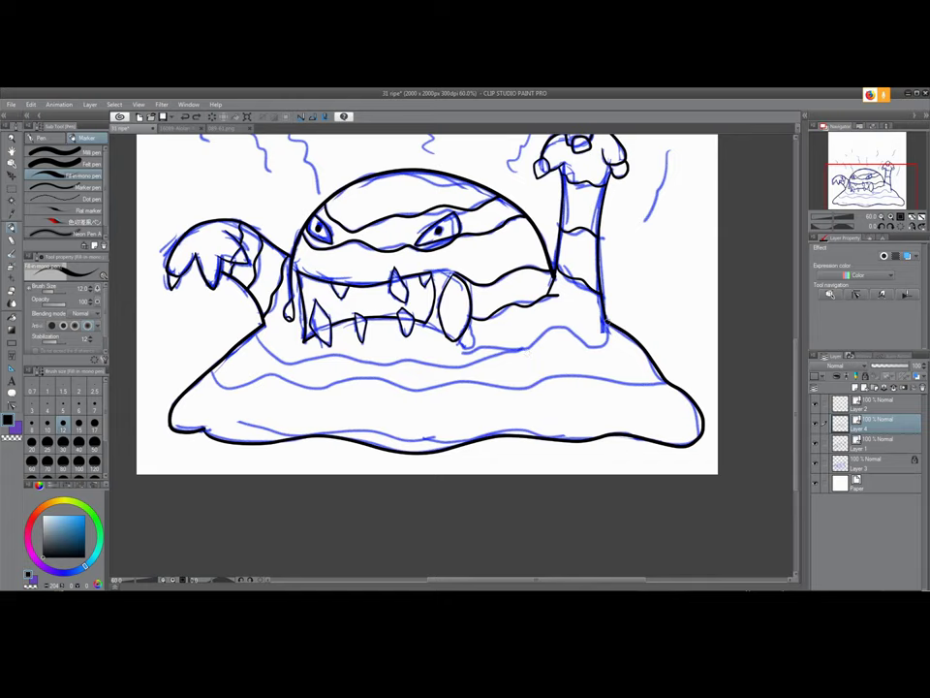
{"action": "key", "text": "bracketleft"}
{"action": "key", "text": "bracketleft"}
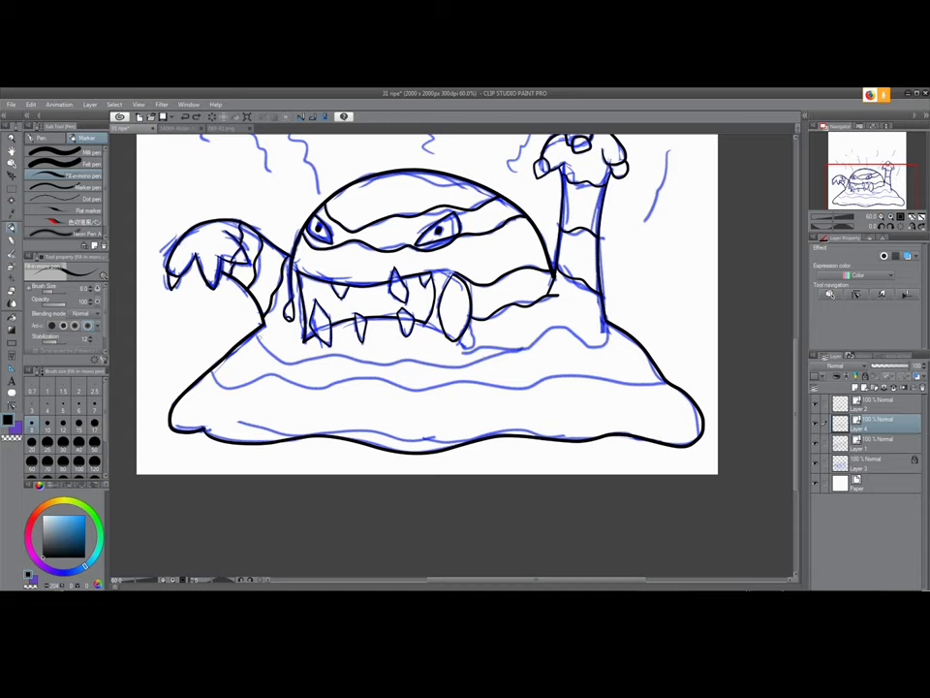
{"action": "mouse_move", "coordinate": [254, 339]}
{"action": "left_mouse_down"}
{"action": "mouse_move", "coordinate": [349, 361]}
{"action": "mouse_move", "coordinate": [384, 349]}
{"action": "mouse_move", "coordinate": [426, 365]}
{"action": "mouse_move", "coordinate": [555, 343]}
{"action": "left_mouse_up"}
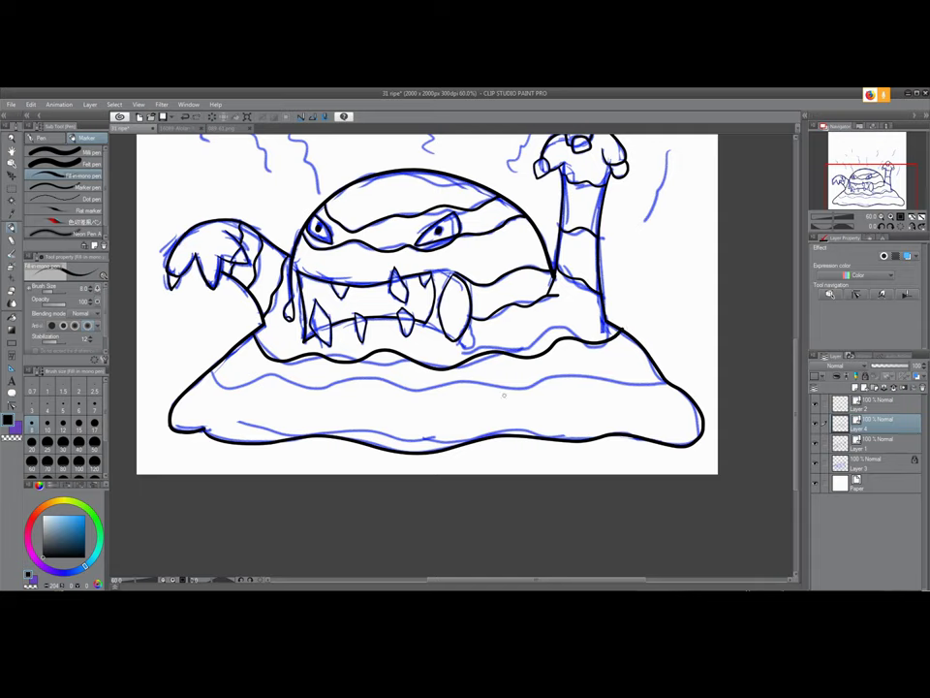
{"action": "key", "text": "y"}
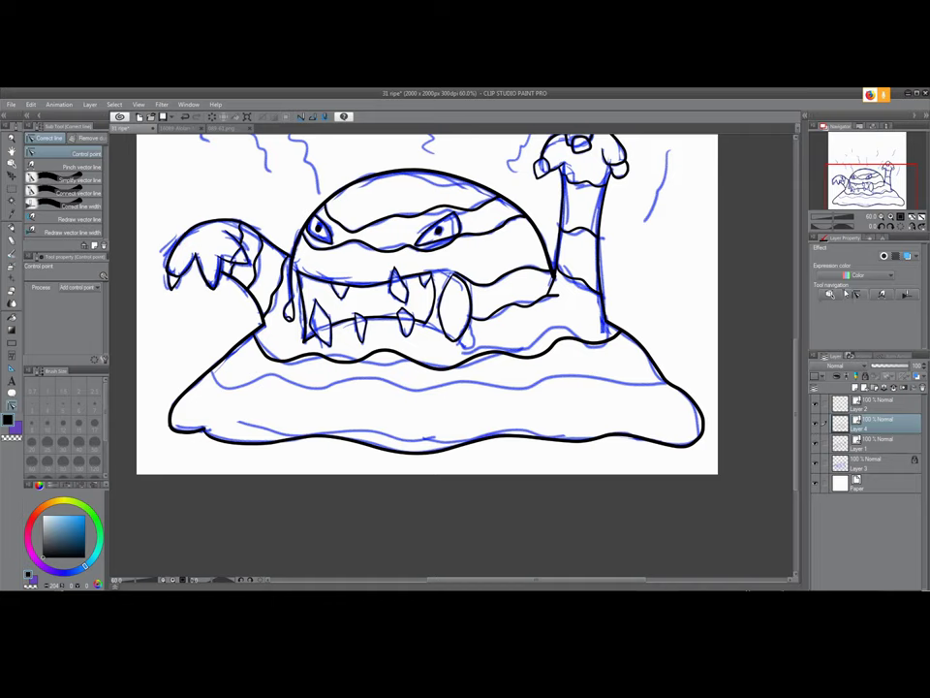
{"action": "key", "text": "p"}
{"action": "mouse_move", "coordinate": [209, 381]}
{"action": "left_mouse_down"}
{"action": "mouse_move", "coordinate": [303, 395]}
{"action": "mouse_move", "coordinate": [363, 388]}
{"action": "mouse_move", "coordinate": [407, 398]}
{"action": "mouse_move", "coordinate": [671, 384]}
{"action": "left_mouse_up"}
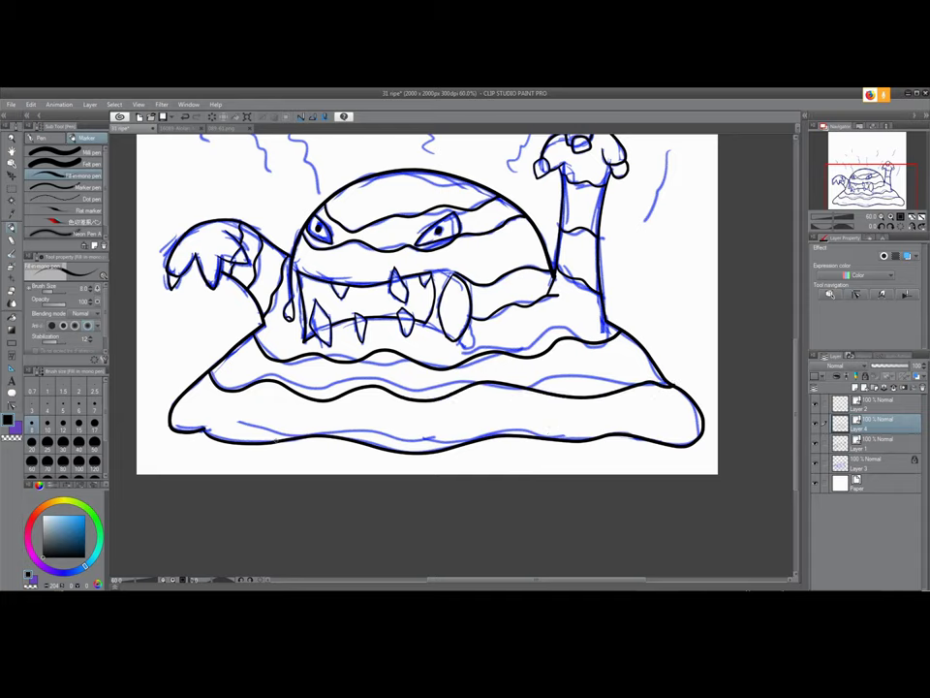
Ink a long wavy fold line just above the base's bottom outline, redrawing it once
{"action": "mouse_move", "coordinate": [237, 421]}
{"action": "left_mouse_down"}
{"action": "mouse_move", "coordinate": [296, 438]}
{"action": "mouse_move", "coordinate": [334, 427]}
{"action": "mouse_move", "coordinate": [459, 438]}
{"action": "mouse_move", "coordinate": [498, 419]}
{"action": "mouse_move", "coordinate": [627, 422]}
{"action": "left_mouse_up"}
{"action": "key", "text": "ctrl+z"}
{"action": "mouse_move", "coordinate": [235, 421]}
{"action": "left_mouse_down"}
{"action": "mouse_move", "coordinate": [283, 439]}
{"action": "mouse_move", "coordinate": [360, 428]}
{"action": "mouse_move", "coordinate": [422, 444]}
{"action": "mouse_move", "coordinate": [495, 425]}
{"action": "mouse_move", "coordinate": [611, 434]}
{"action": "left_mouse_up"}
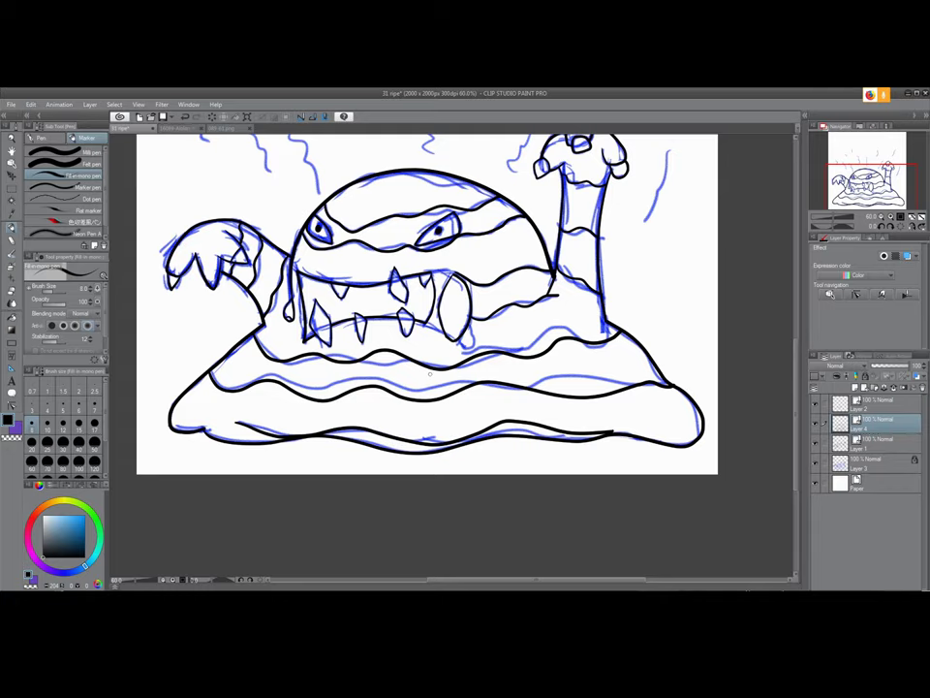
Ink the six wavy fume lines above the head's left side and left arm, redrawing strokes that miss the sketch
{"action": "scroll", "coordinate": [429, 373], "scroll_direction": "down", "scroll_amount": 2}
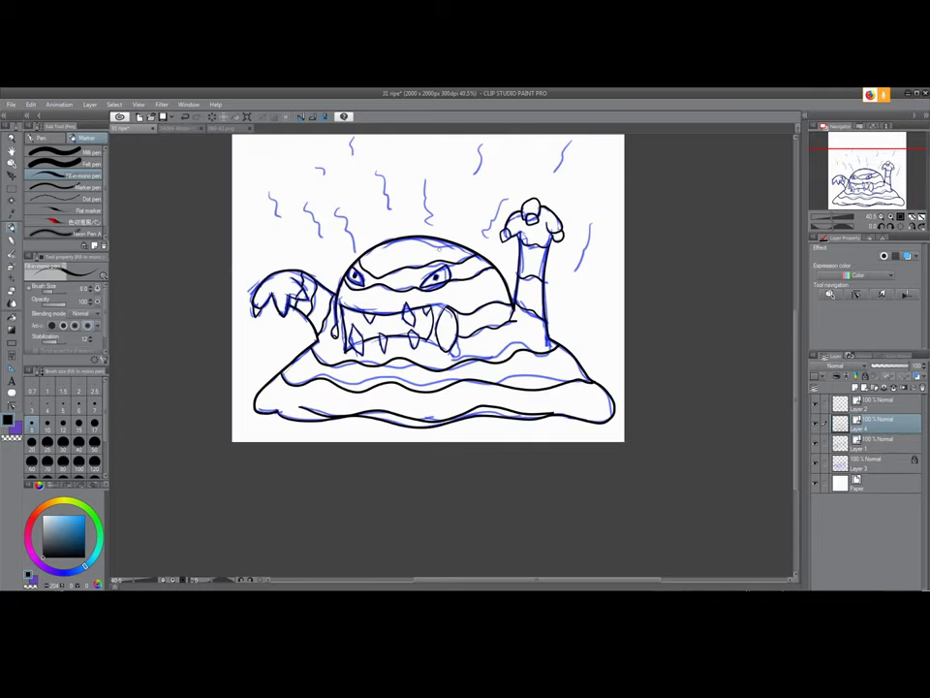
{"action": "scroll", "coordinate": [443, 254], "scroll_direction": "up", "scroll_amount": 2}
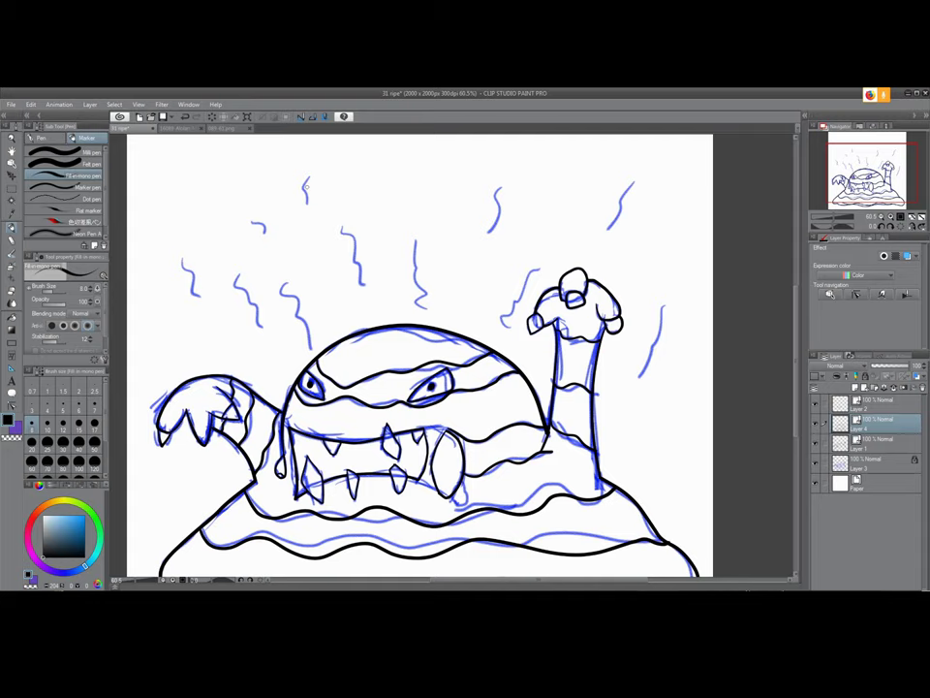
{"action": "left_click_drag", "start_coordinate": [304, 177], "coordinate": [312, 219]}
{"action": "key", "text": "ctrl+z"}
{"action": "mouse_move", "coordinate": [307, 175]}
{"action": "left_mouse_down"}
{"action": "mouse_move", "coordinate": [302, 193]}
{"action": "mouse_move", "coordinate": [312, 212]}
{"action": "mouse_move", "coordinate": [303, 186]}
{"action": "mouse_move", "coordinate": [317, 215]}
{"action": "left_mouse_up"}
{"action": "key", "text": "ctrl+z"}
{"action": "left_click_drag", "start_coordinate": [248, 221], "coordinate": [284, 242]}
{"action": "mouse_move", "coordinate": [185, 258]}
{"action": "left_mouse_down"}
{"action": "mouse_move", "coordinate": [194, 297]}
{"action": "mouse_move", "coordinate": [250, 294]}
{"action": "mouse_move", "coordinate": [269, 335]}
{"action": "left_mouse_up"}
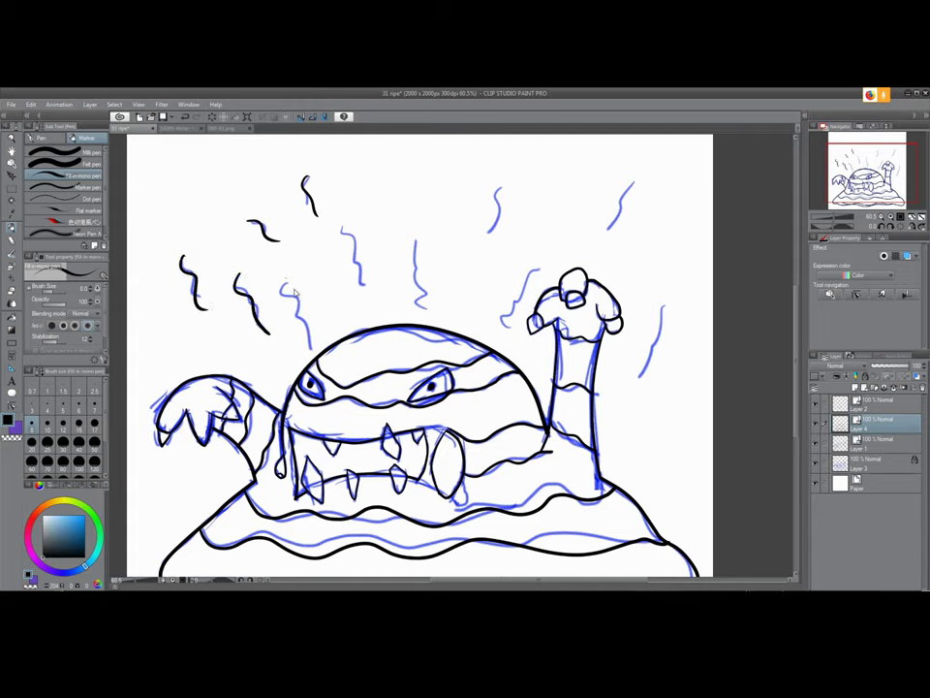
{"action": "key", "text": "ctrl+z"}
{"action": "left_click_drag", "start_coordinate": [235, 272], "coordinate": [266, 331]}
{"action": "left_click_drag", "start_coordinate": [283, 278], "coordinate": [310, 341]}
{"action": "left_click_drag", "start_coordinate": [341, 227], "coordinate": [370, 285]}
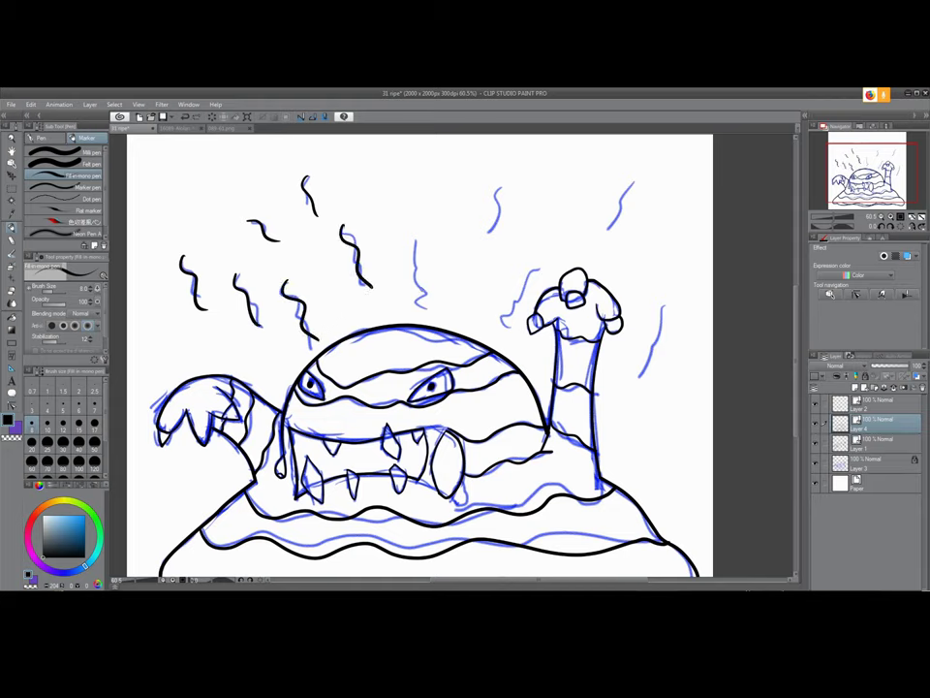
Ink the remaining wavy fume lines above the head's centre and around the raised right hand
{"action": "left_click_drag", "start_coordinate": [413, 242], "coordinate": [418, 304]}
{"action": "left_click_drag", "start_coordinate": [499, 186], "coordinate": [477, 250]}
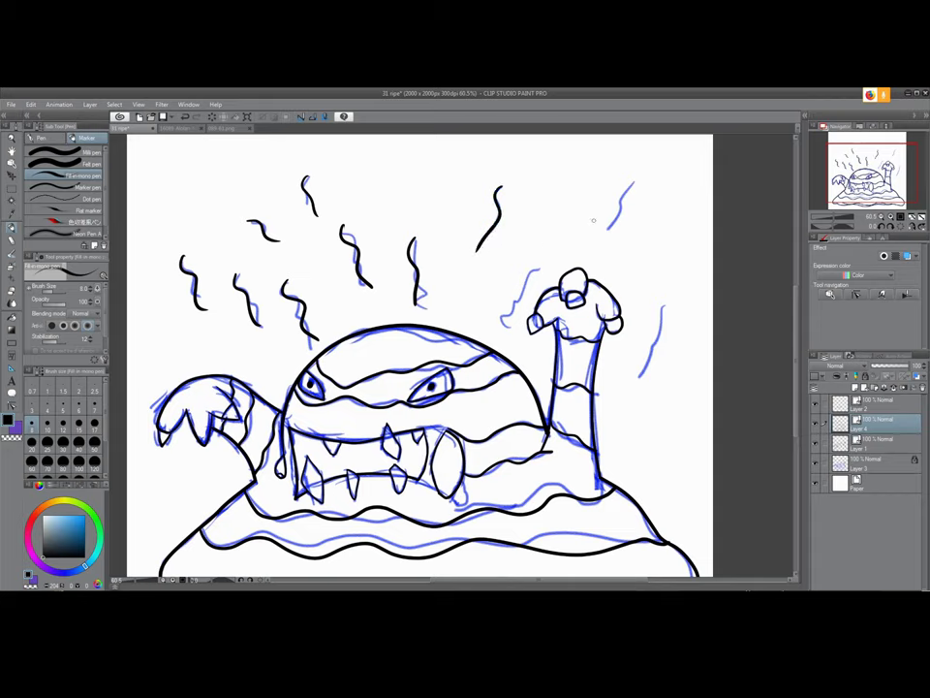
{"action": "left_click_drag", "start_coordinate": [626, 185], "coordinate": [608, 230]}
{"action": "left_click_drag", "start_coordinate": [537, 265], "coordinate": [500, 320]}
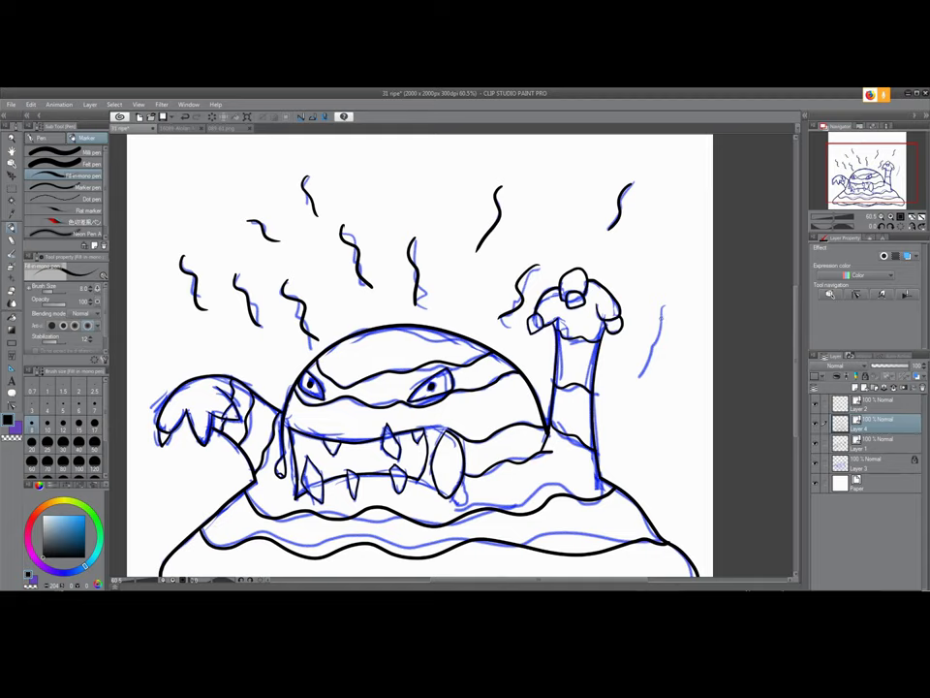
{"action": "mouse_move", "coordinate": [662, 308]}
{"action": "left_mouse_down"}
{"action": "mouse_move", "coordinate": [640, 376]}
{"action": "mouse_move", "coordinate": [556, 344]}
{"action": "left_mouse_up"}
Hide the blue sketch on Layer 3 to leave only the black line art
{"action": "scroll", "coordinate": [641, 367], "scroll_direction": "down", "scroll_amount": 2}
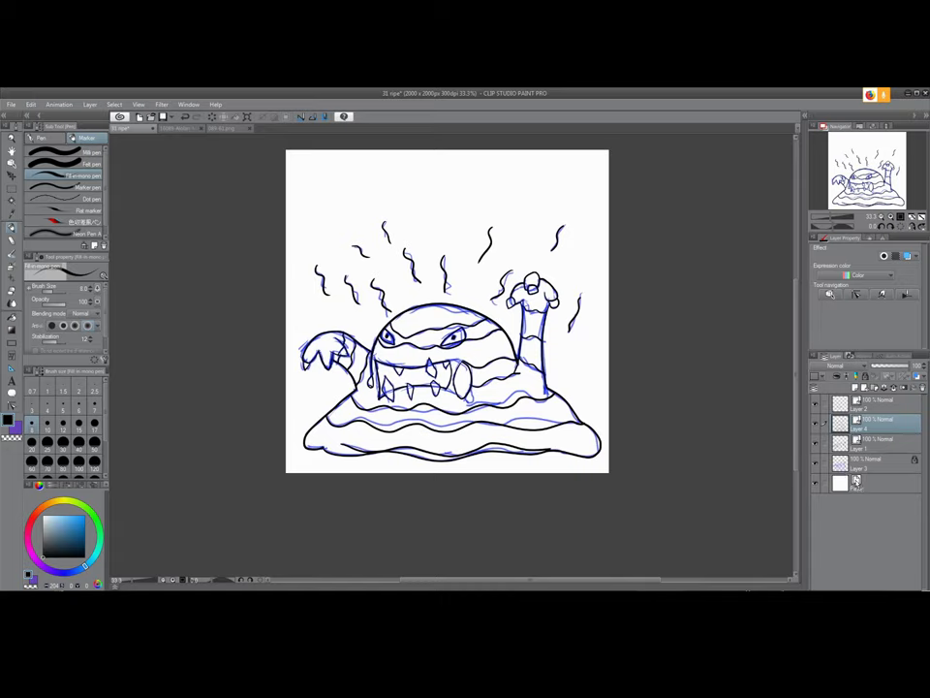
{"action": "left_click", "coordinate": [858, 482]}
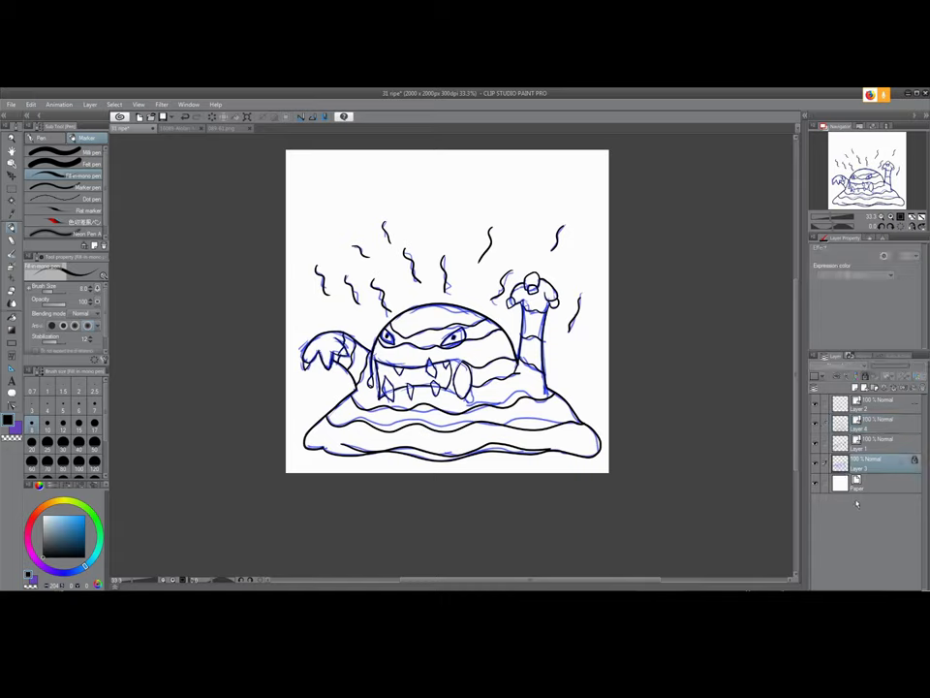
{"action": "left_click", "coordinate": [816, 465]}
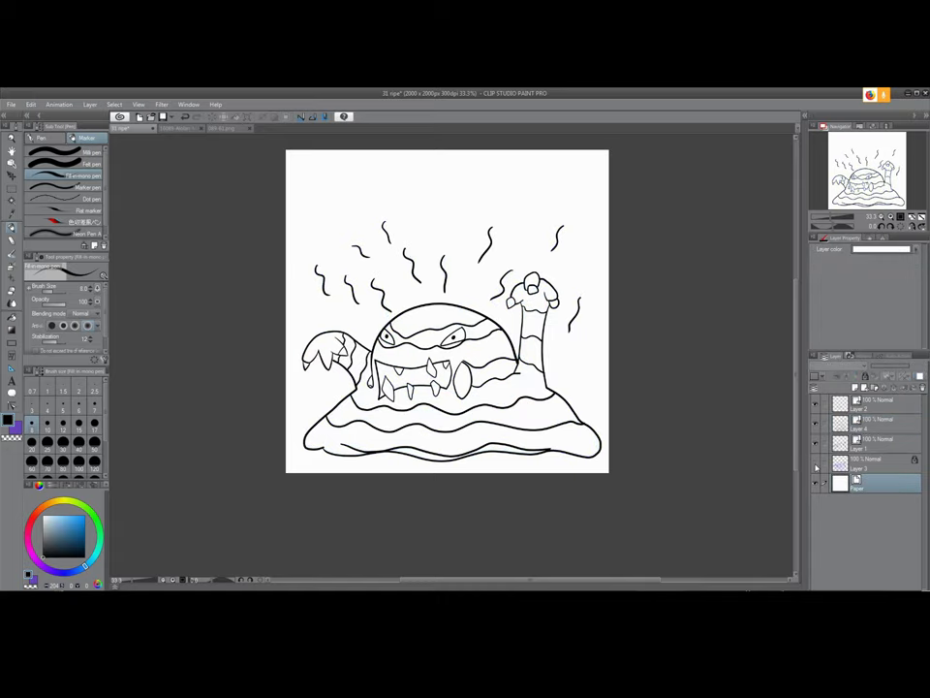
On Layer 1, smooth the right eye's outline with Simplify vector line
{"action": "scroll", "coordinate": [489, 373], "scroll_direction": "up", "scroll_amount": 2}
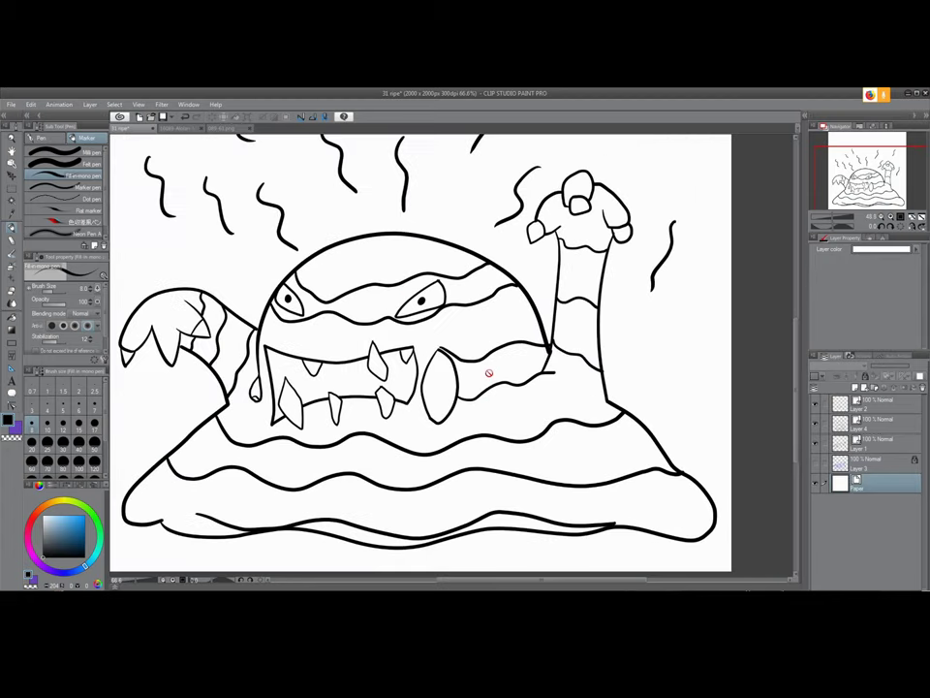
{"action": "scroll", "coordinate": [489, 373], "scroll_direction": "up", "scroll_amount": 1}
{"action": "scroll", "coordinate": [441, 328], "scroll_direction": "up", "scroll_amount": 2}
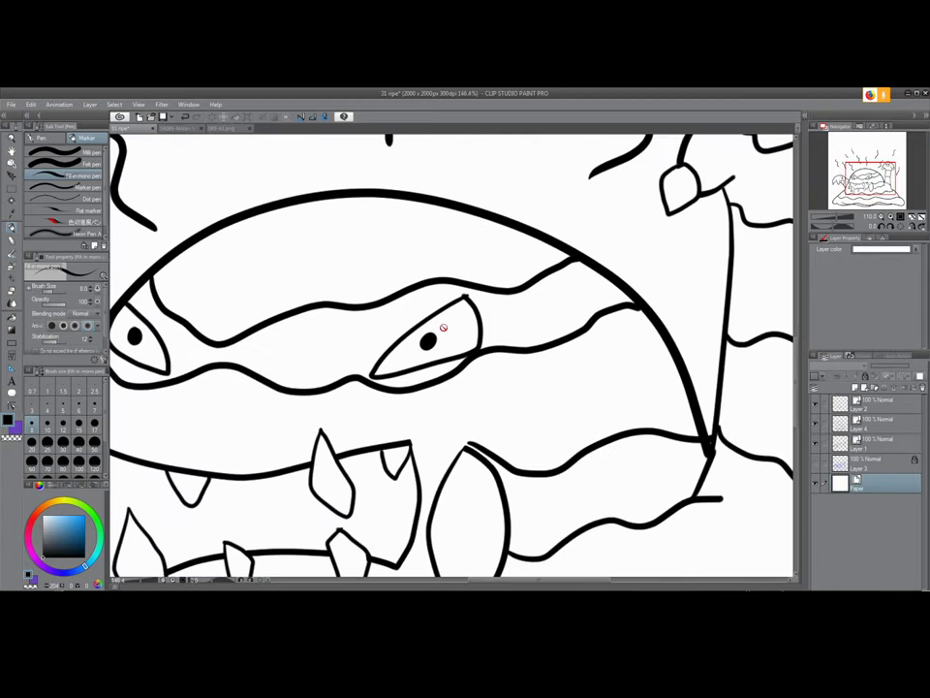
{"action": "left_click", "coordinate": [895, 443]}
{"action": "left_click", "coordinate": [815, 446]}
{"action": "left_click", "coordinate": [817, 444]}
{"action": "key", "text": "y"}
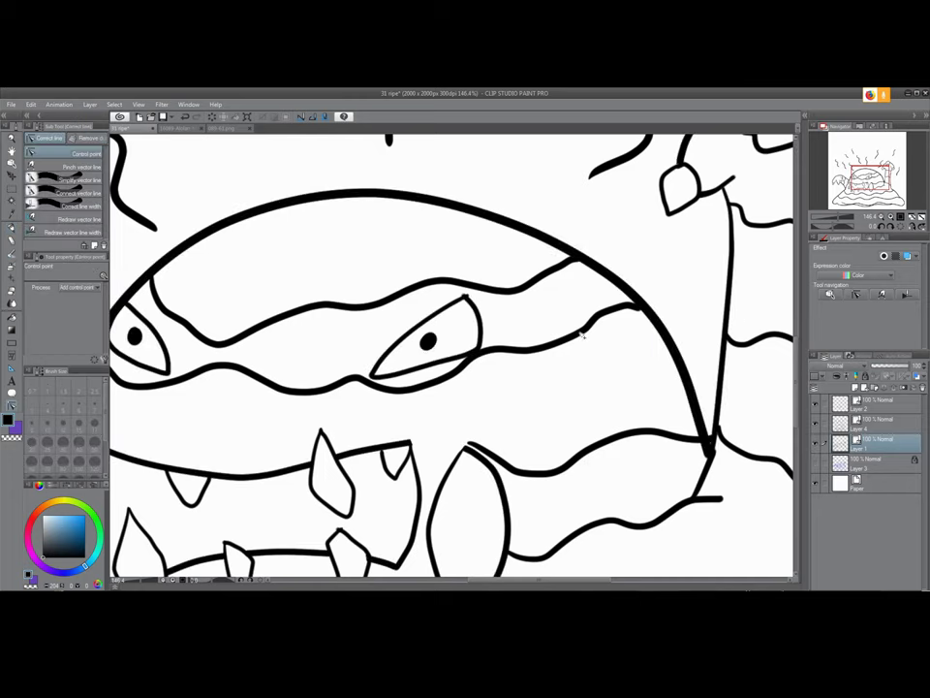
{"action": "left_click", "coordinate": [66, 182]}
{"action": "mouse_move", "coordinate": [378, 368]}
{"action": "left_mouse_down"}
{"action": "mouse_move", "coordinate": [465, 308]}
{"action": "mouse_move", "coordinate": [487, 327]}
{"action": "mouse_move", "coordinate": [419, 366]}
{"action": "mouse_move", "coordinate": [380, 372]}
{"action": "mouse_move", "coordinate": [418, 324]}
{"action": "mouse_move", "coordinate": [472, 312]}
{"action": "left_mouse_up"}
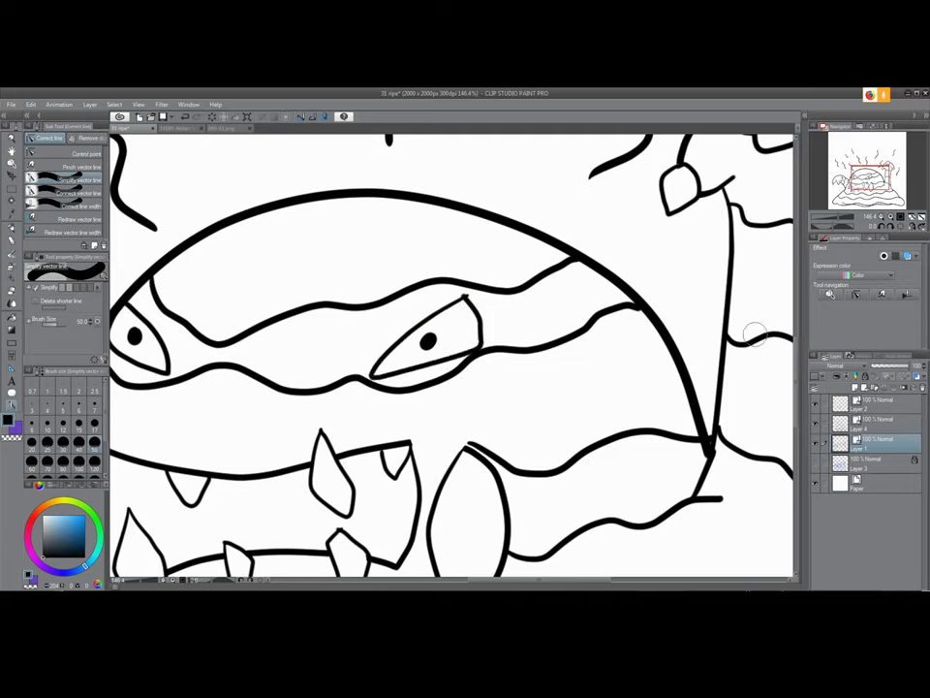
Reshape the right eye by adjusting control points at its lower right edge, inner corner and upper tip
{"action": "left_click", "coordinate": [855, 295]}
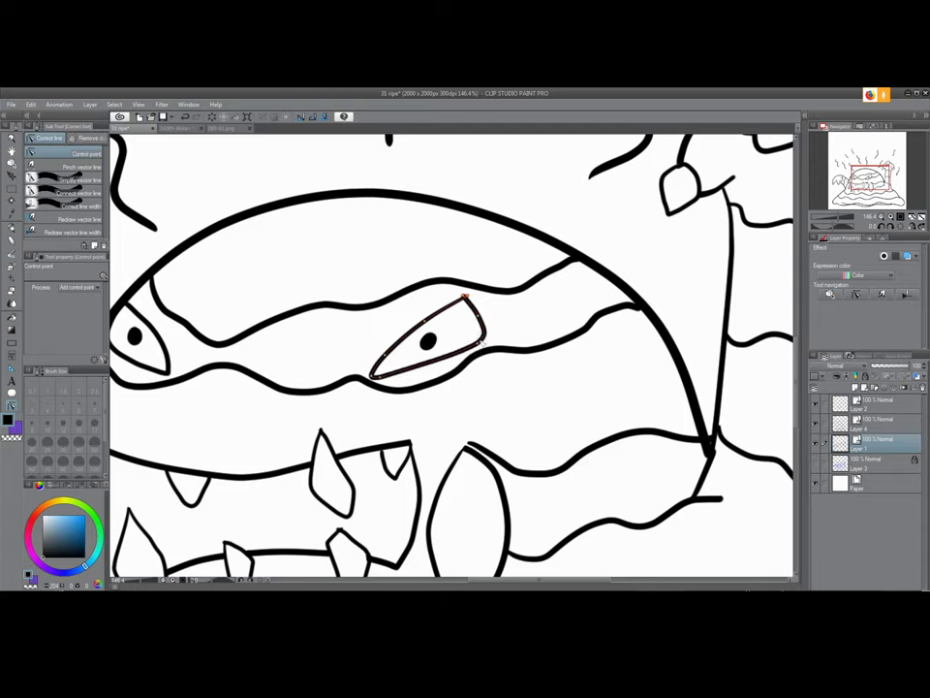
{"action": "left_click", "coordinate": [475, 345]}
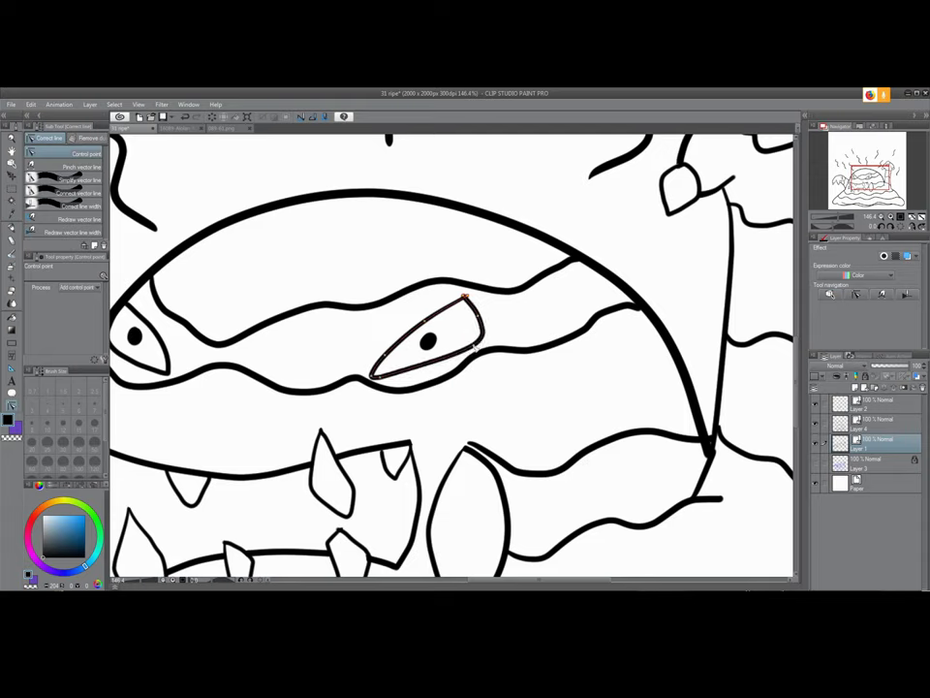
{"action": "left_click_drag", "start_coordinate": [374, 376], "coordinate": [378, 372]}
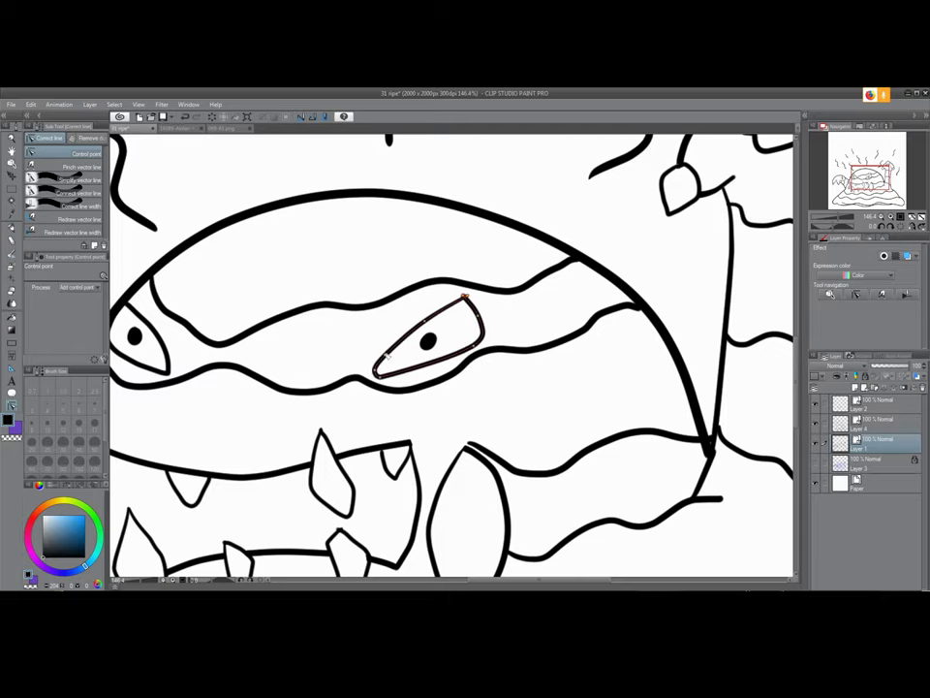
{"action": "left_click_drag", "start_coordinate": [278, 343], "coordinate": [474, 363]}
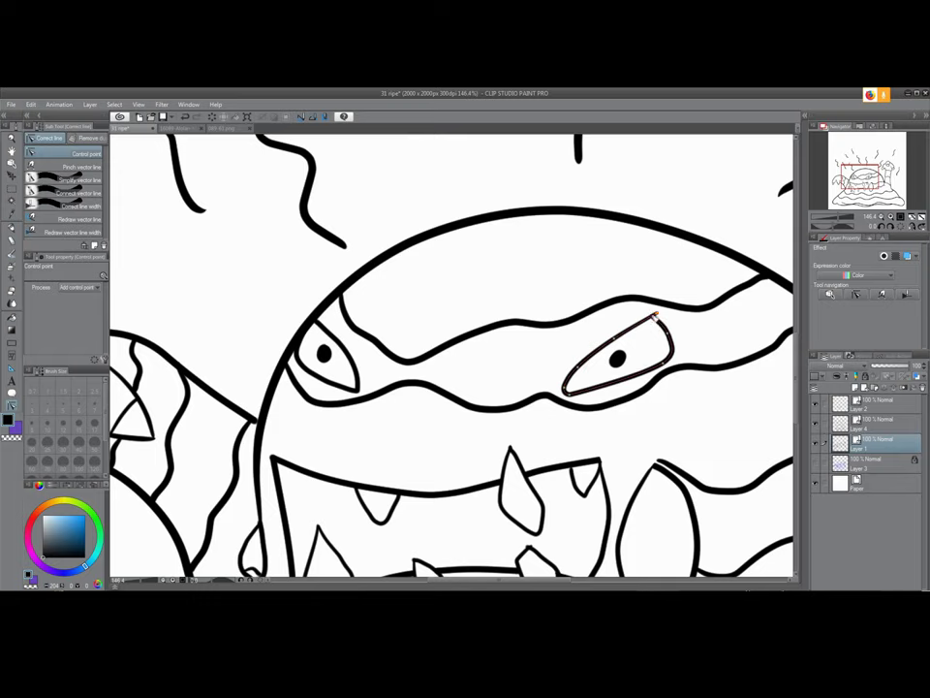
{"action": "left_click", "coordinate": [655, 317]}
{"action": "left_click_drag", "start_coordinate": [614, 339], "coordinate": [653, 316]}
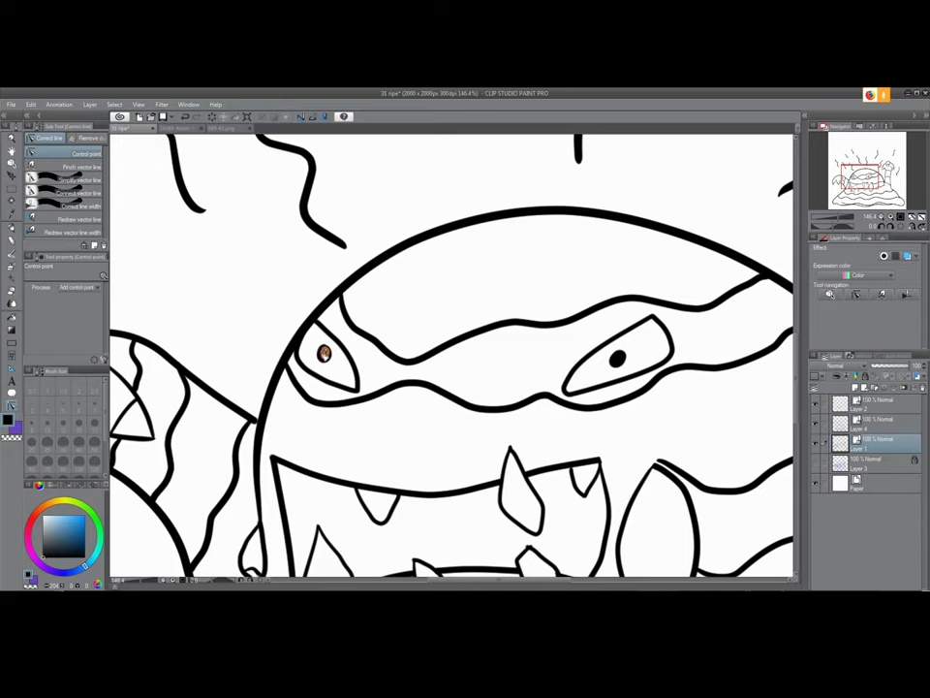
Smooth the left eye's outline with Simplify vector line
{"action": "scroll", "coordinate": [513, 353], "scroll_direction": "down", "scroll_amount": 1}
{"action": "mouse_move", "coordinate": [530, 428]}
{"action": "left_mouse_down"}
{"action": "mouse_move", "coordinate": [463, 349]}
{"action": "mouse_move", "coordinate": [547, 435]}
{"action": "left_mouse_up"}
{"action": "scroll", "coordinate": [397, 349], "scroll_direction": "up", "scroll_amount": 2}
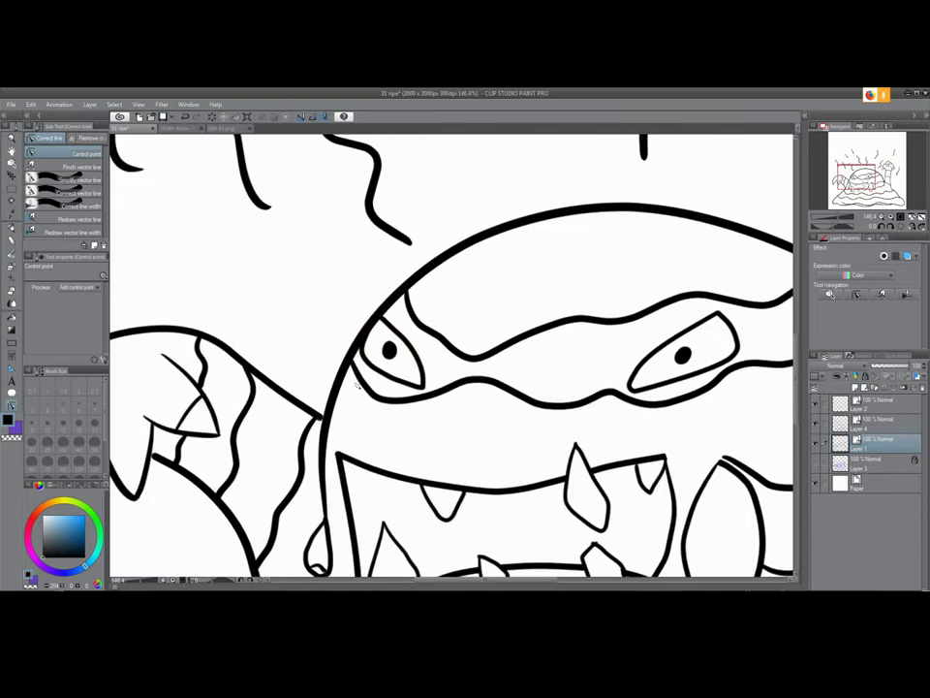
{"action": "left_click", "coordinate": [70, 181]}
{"action": "mouse_move", "coordinate": [374, 308]}
{"action": "left_mouse_down"}
{"action": "mouse_move", "coordinate": [436, 343]}
{"action": "mouse_move", "coordinate": [440, 391]}
{"action": "mouse_move", "coordinate": [373, 319]}
{"action": "mouse_move", "coordinate": [448, 402]}
{"action": "mouse_move", "coordinate": [455, 388]}
{"action": "mouse_move", "coordinate": [448, 397]}
{"action": "left_mouse_up"}
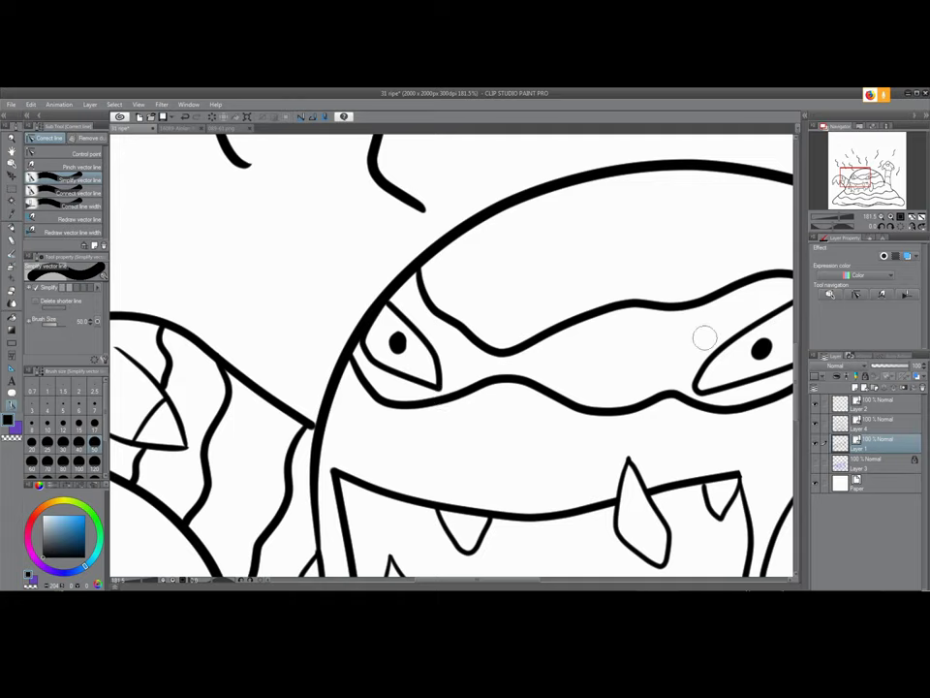
Move the control point at the left eye's inner corner slightly upward
{"action": "left_click", "coordinate": [857, 294]}
{"action": "left_click_drag", "start_coordinate": [440, 390], "coordinate": [440, 380]}
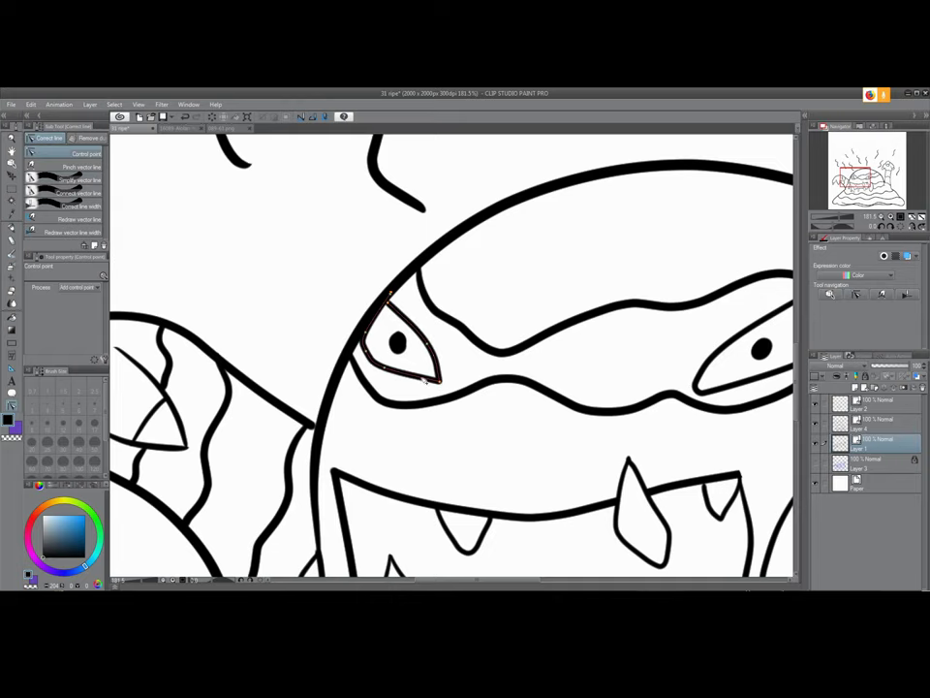
{"action": "scroll", "coordinate": [455, 314], "scroll_direction": "down", "scroll_amount": 5}
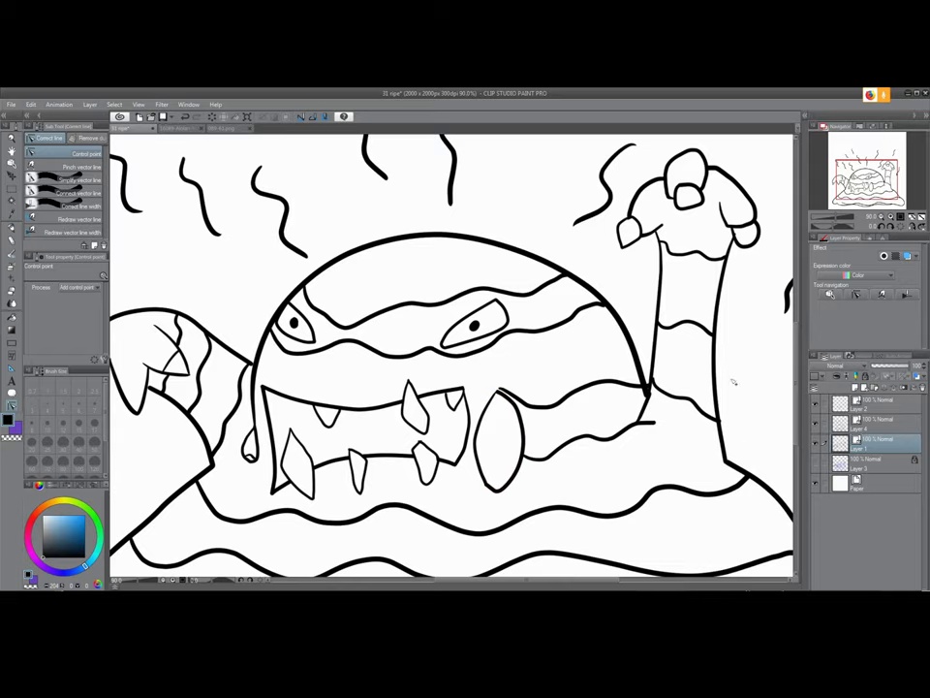
Float the two reference images, 16089-Alolan-Muk.png and 089-61.png, in a separate window beside the drawing
{"action": "left_click", "coordinate": [187, 129]}
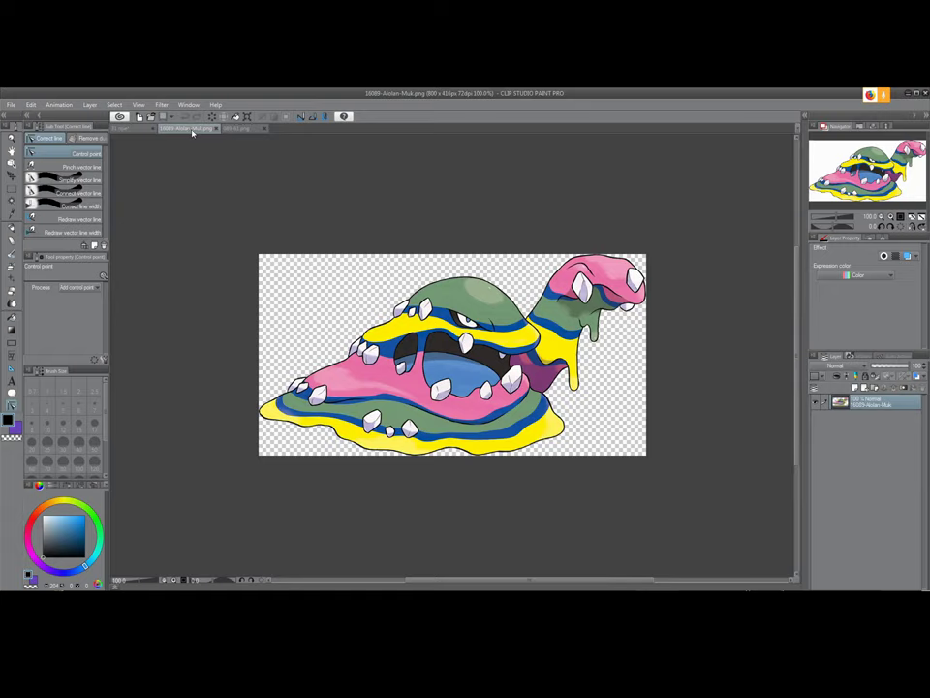
{"action": "left_click_drag", "start_coordinate": [191, 133], "coordinate": [199, 214]}
{"action": "left_click_drag", "start_coordinate": [178, 129], "coordinate": [231, 216]}
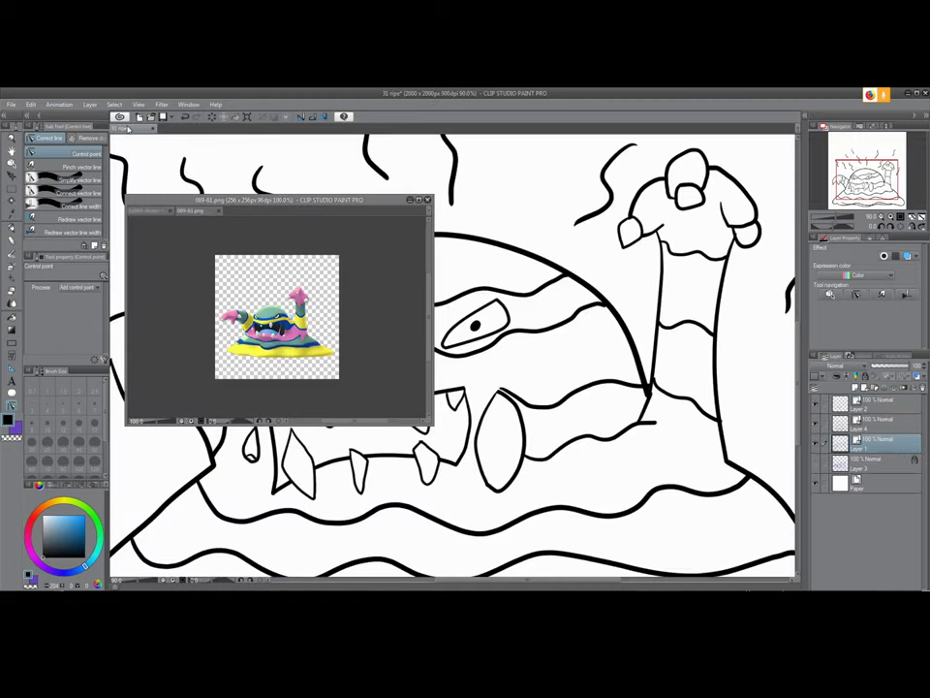
{"action": "left_click_drag", "start_coordinate": [326, 203], "coordinate": [791, 136]}
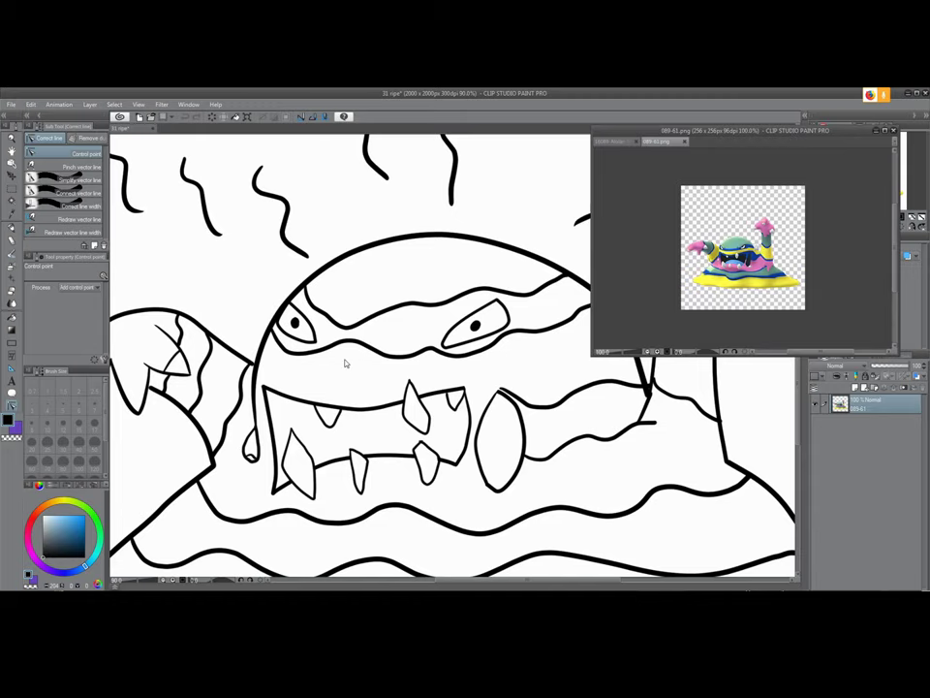
Merge the two upper line art layers, Layer 2 and Layer 4, down into Layer 1
{"action": "scroll", "coordinate": [408, 343], "scroll_direction": "down", "scroll_amount": 2}
{"action": "scroll", "coordinate": [408, 344], "scroll_direction": "down", "scroll_amount": 1}
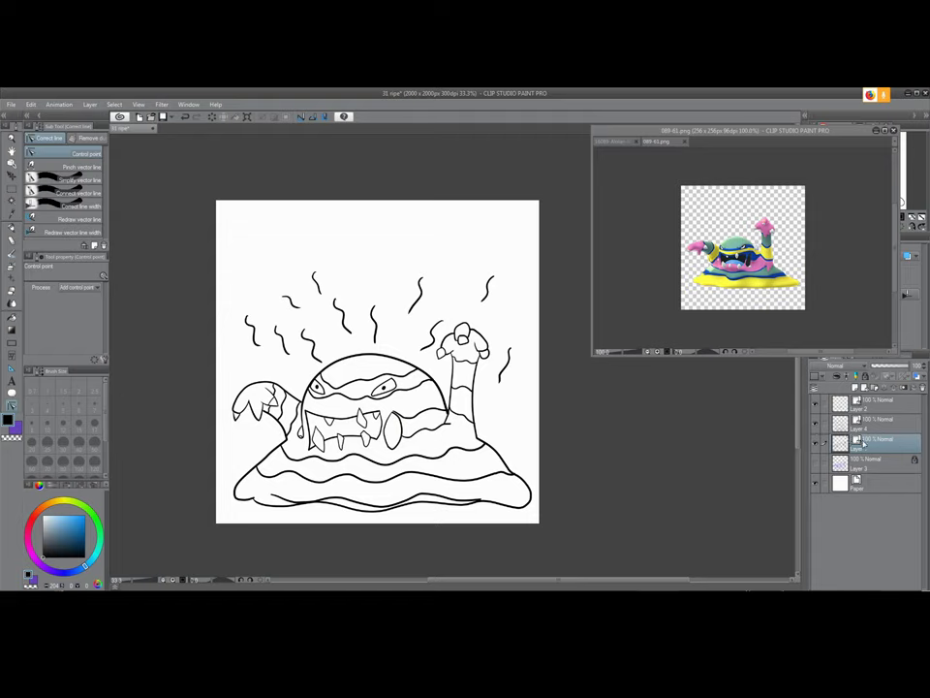
{"action": "left_click", "coordinate": [817, 404]}
{"action": "left_click", "coordinate": [817, 404]}
{"action": "left_click", "coordinate": [876, 407]}
{"action": "key", "text": "ctrl+e"}
{"action": "key", "text": "ctrl+e"}
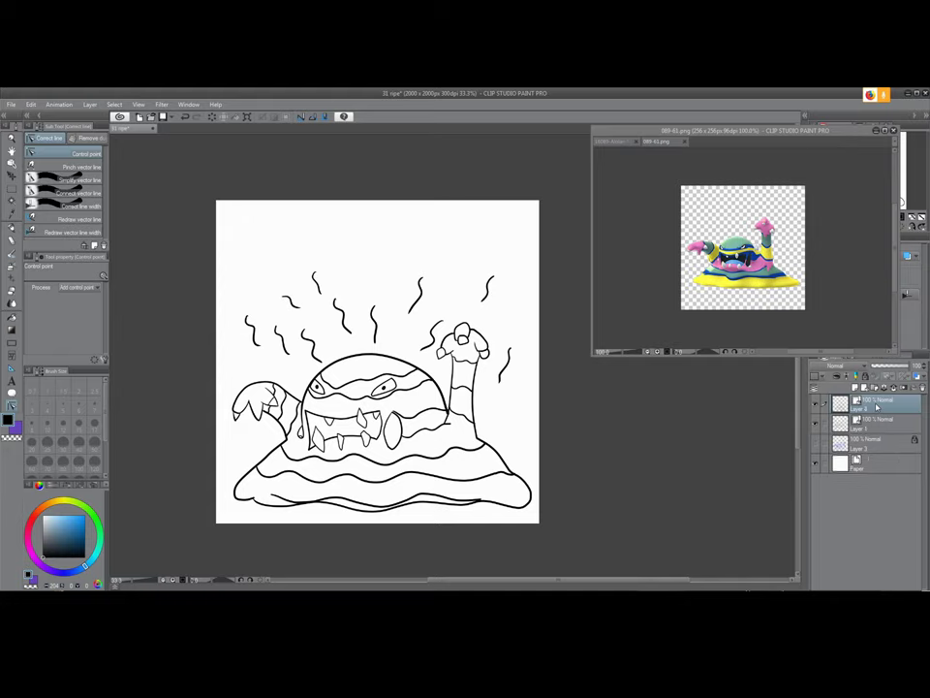
Change the Paper layer's colour to medium grey, 8D8D8D
{"action": "left_click", "coordinate": [862, 421]}
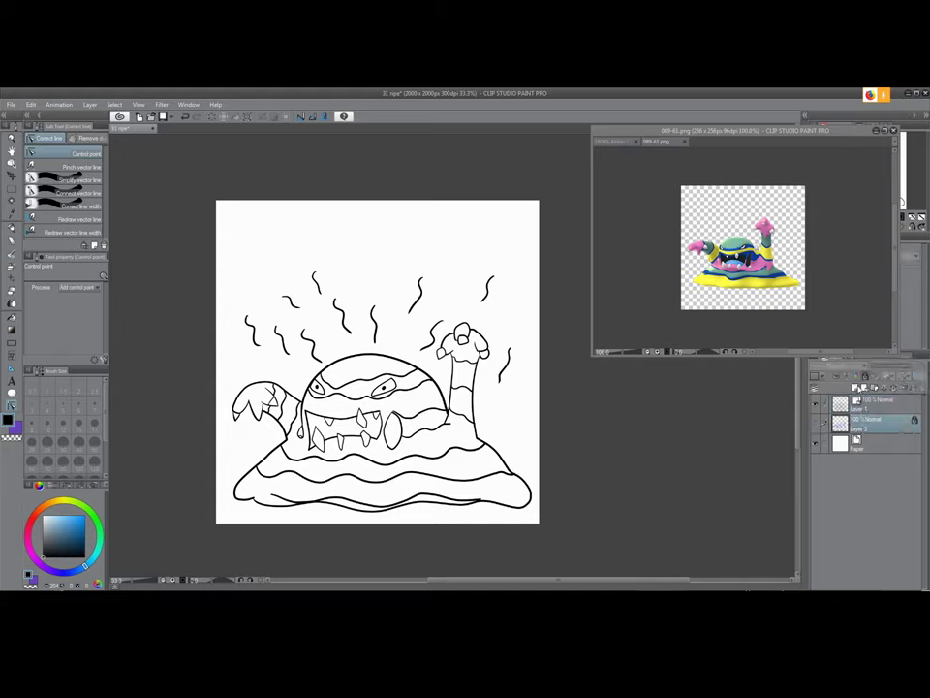
{"action": "double_click", "coordinate": [857, 443]}
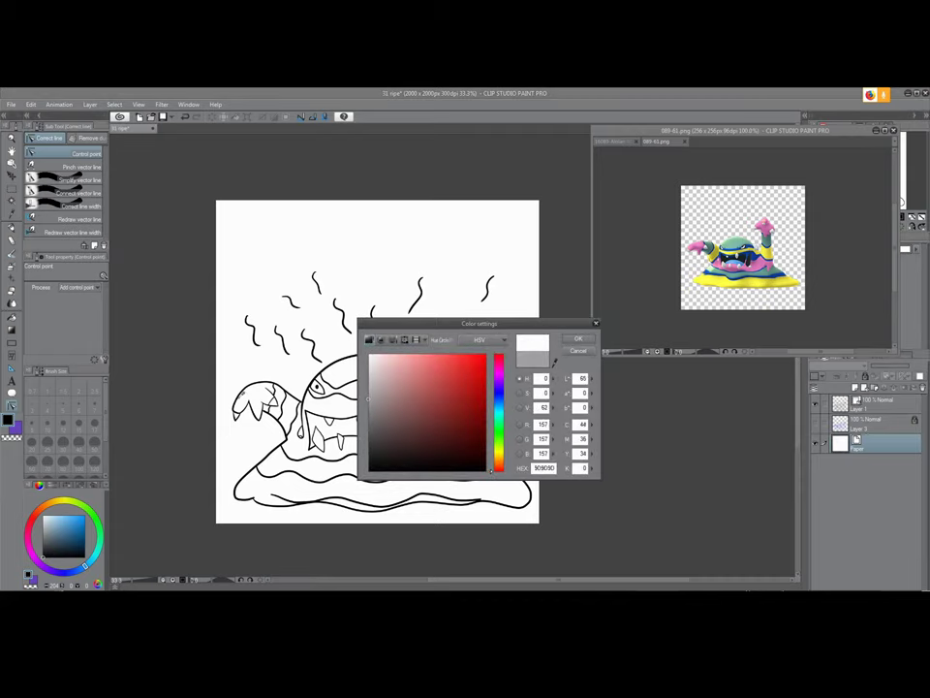
{"action": "left_click_drag", "start_coordinate": [268, 441], "coordinate": [234, 407]}
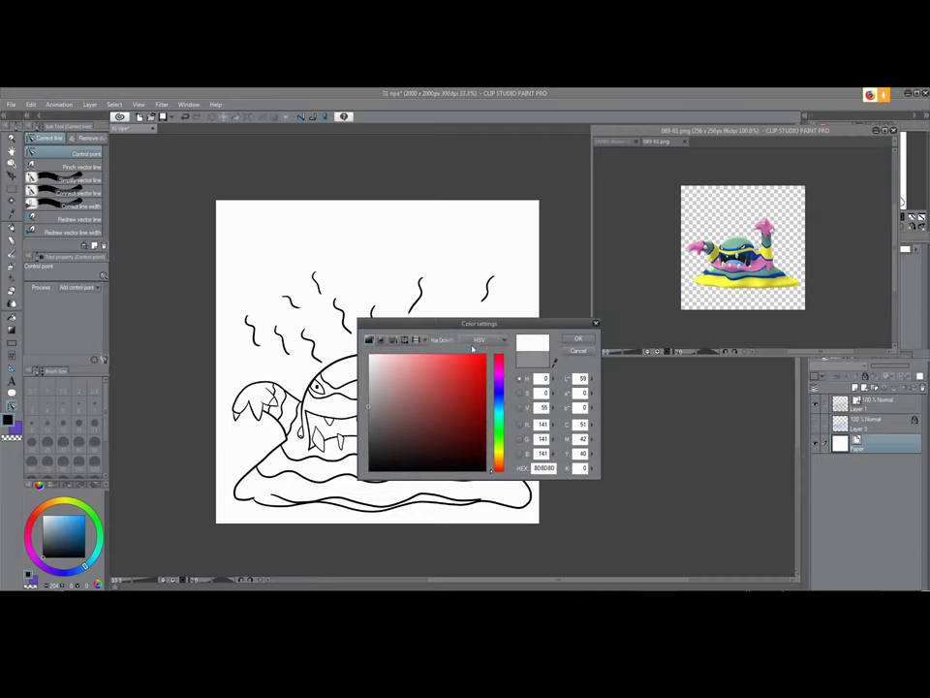
{"action": "left_click", "coordinate": [579, 338]}
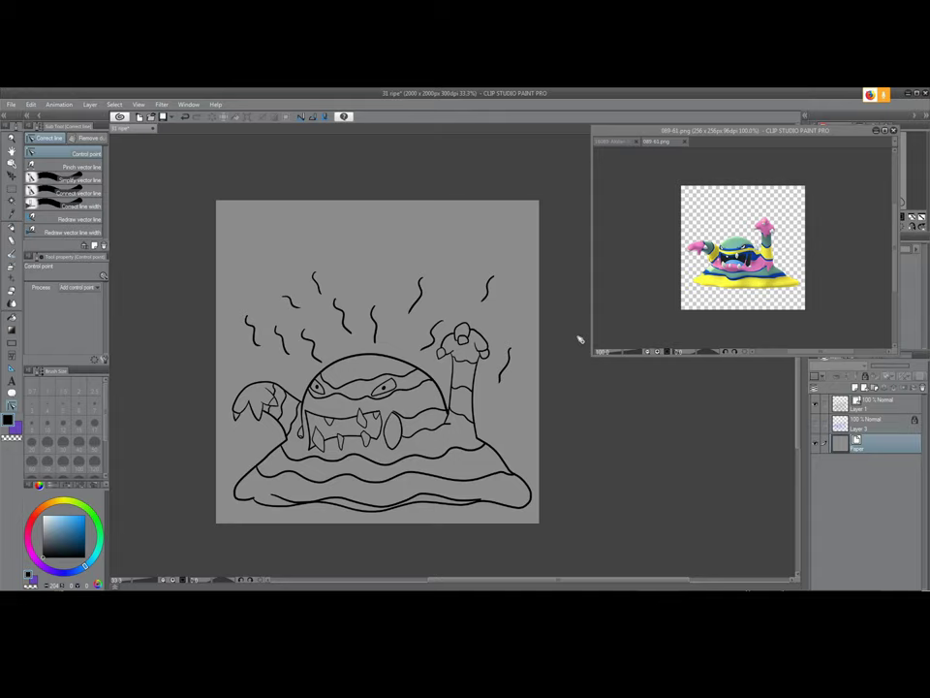
Create a layer folder directly above the Paper layer with two new raster layers inside it
{"action": "left_click", "coordinate": [868, 421]}
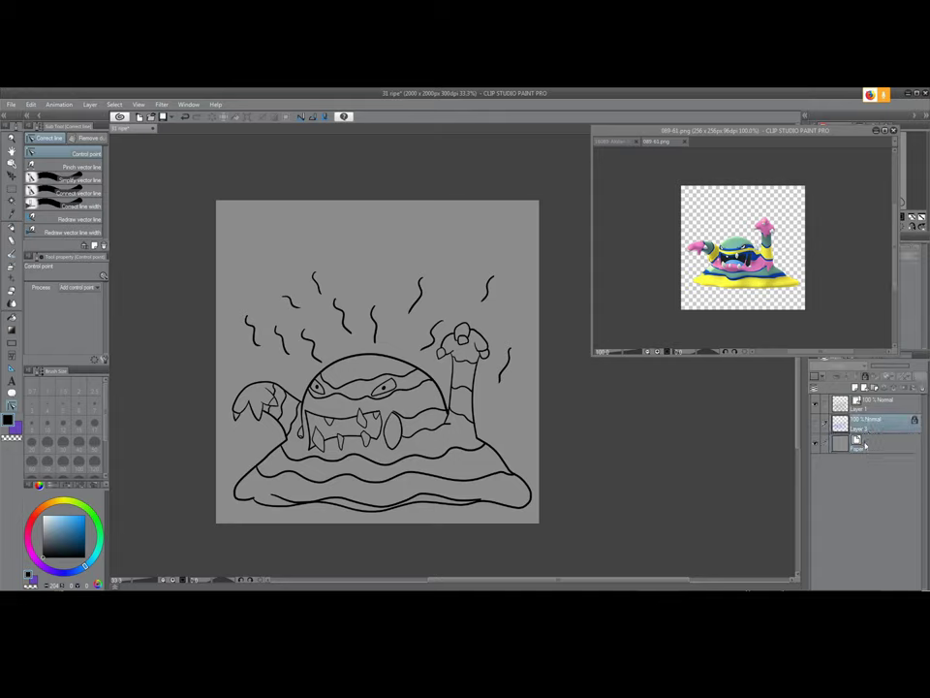
{"action": "left_click", "coordinate": [865, 444]}
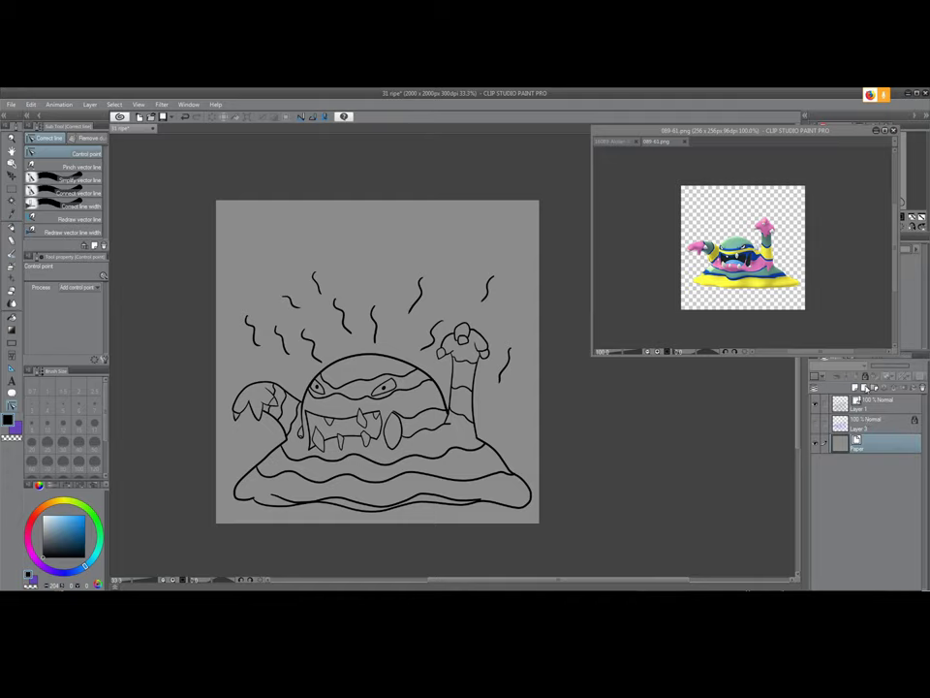
{"action": "left_click", "coordinate": [855, 388]}
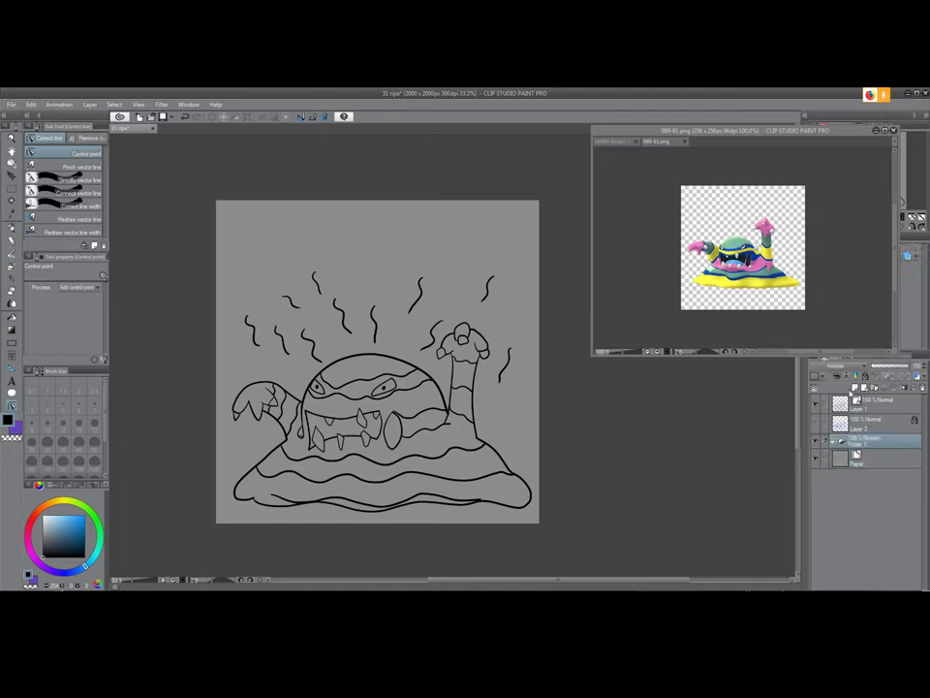
{"action": "left_click", "coordinate": [856, 389]}
{"action": "left_click", "coordinate": [855, 388]}
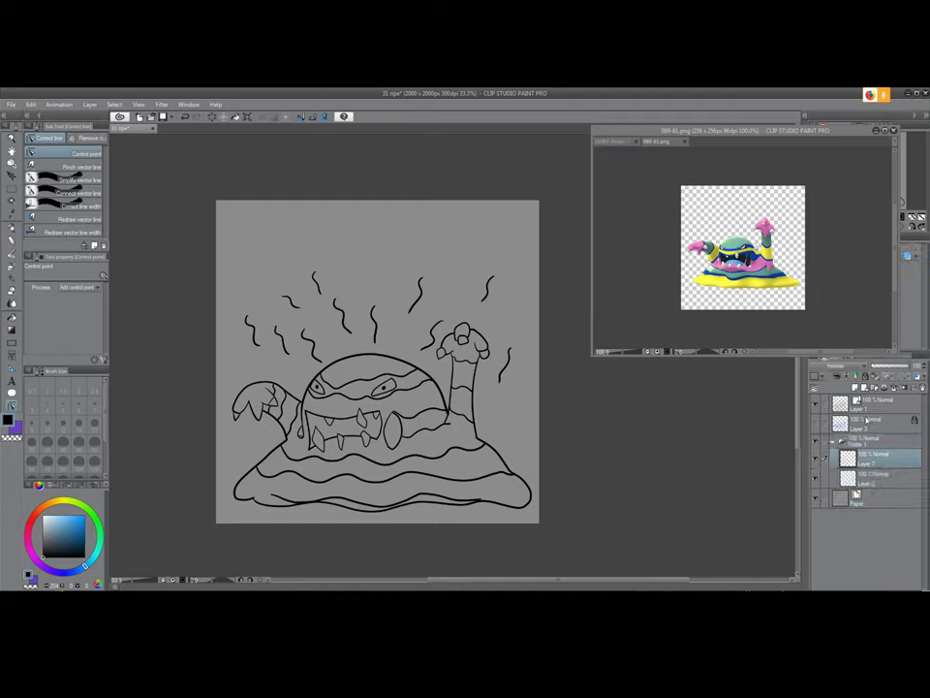
Rename the lower layer in the folder "shade" and set its blending mode to Soft light
{"action": "double_click", "coordinate": [863, 482]}
{"action": "type", "text": "shade"}
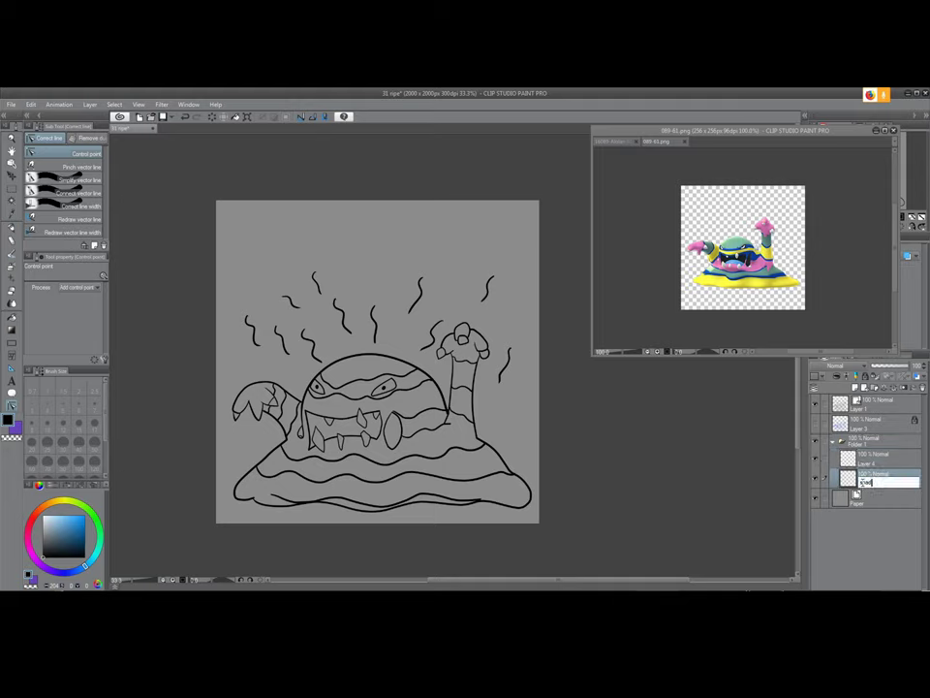
{"action": "key", "text": "Return"}
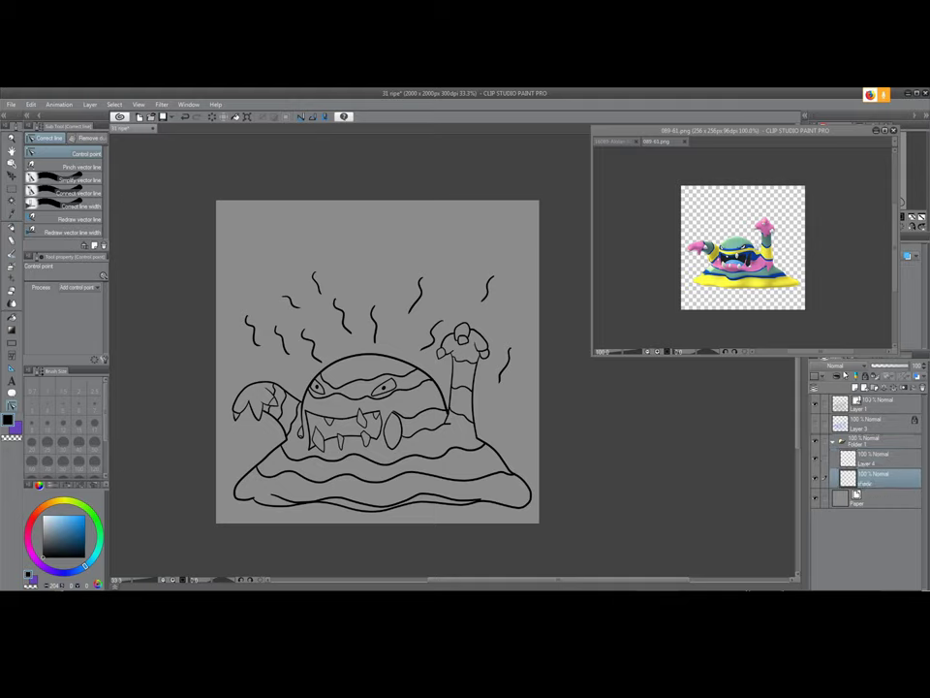
{"action": "left_click", "coordinate": [832, 366]}
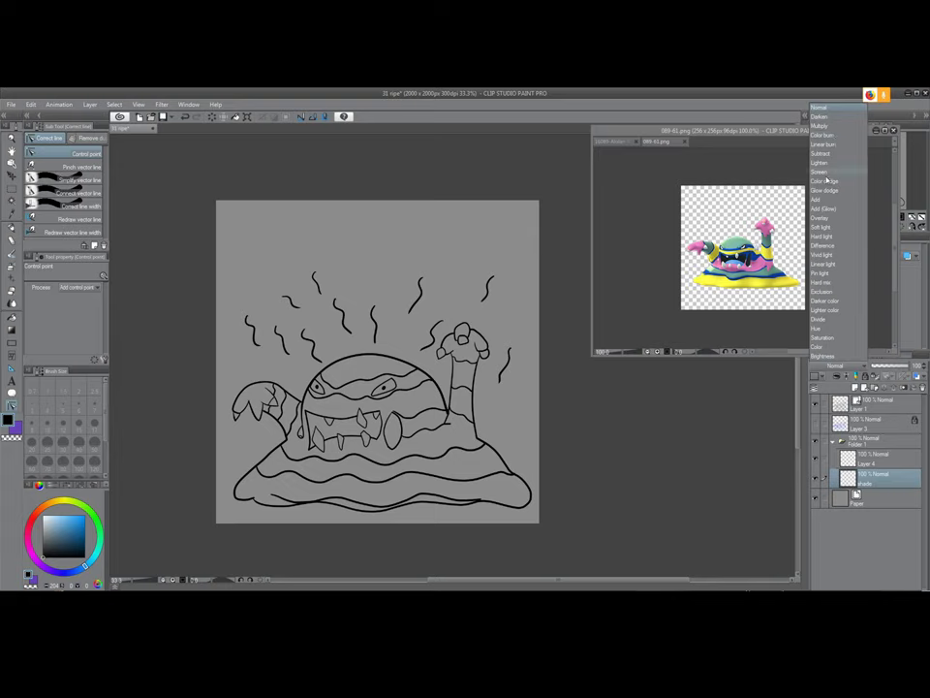
{"action": "left_click", "coordinate": [820, 227]}
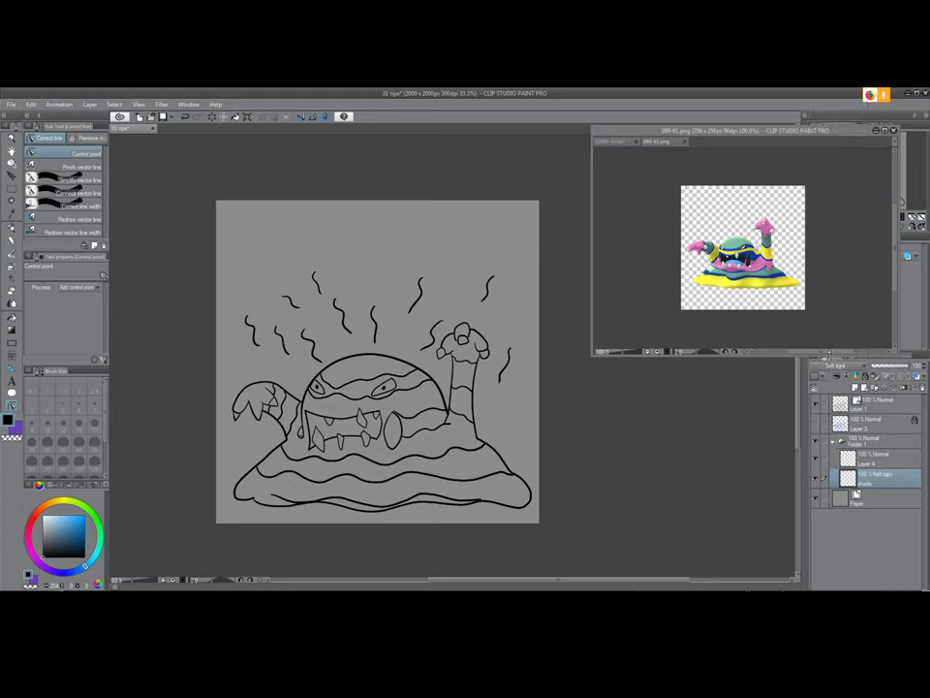
Rename the upper layer in the folder "light" and set its blending mode to Soft light
{"action": "double_click", "coordinate": [867, 463]}
{"action": "type", "text": "light"}
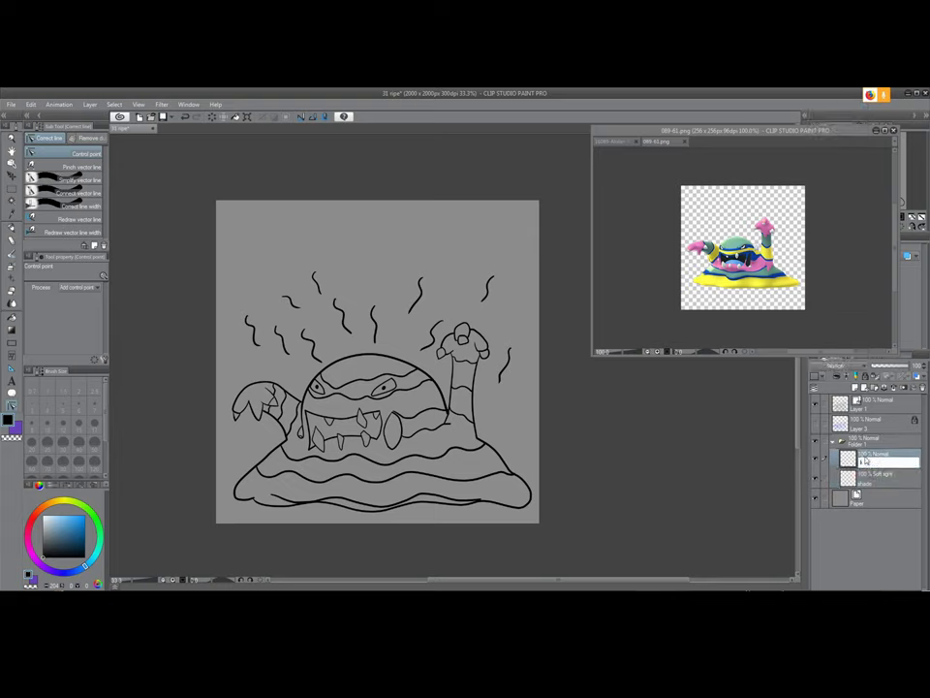
{"action": "key", "text": "Return"}
{"action": "left_click", "coordinate": [832, 366]}
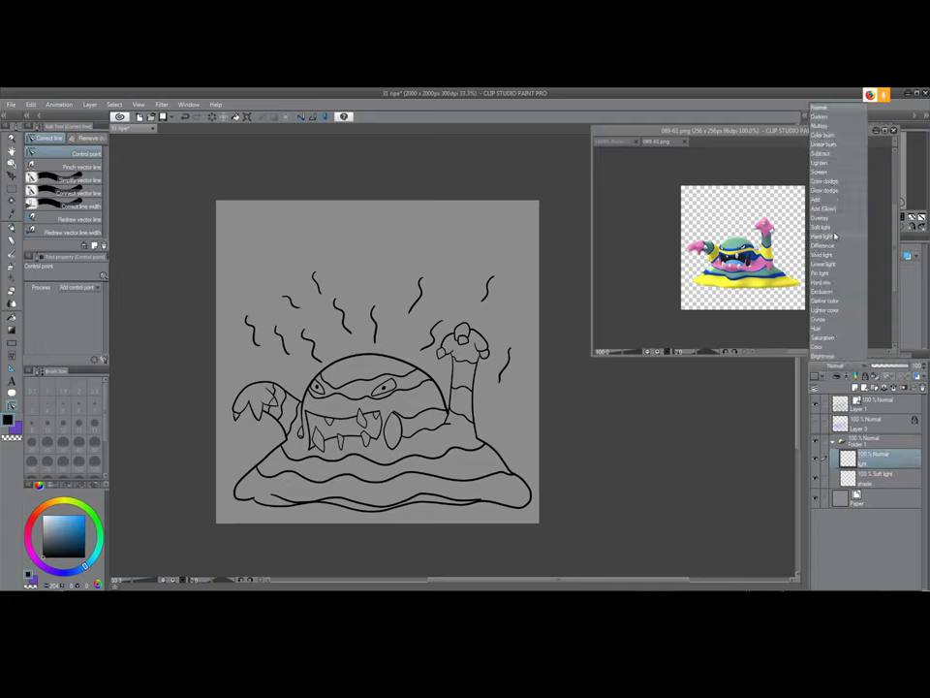
{"action": "left_click", "coordinate": [822, 227]}
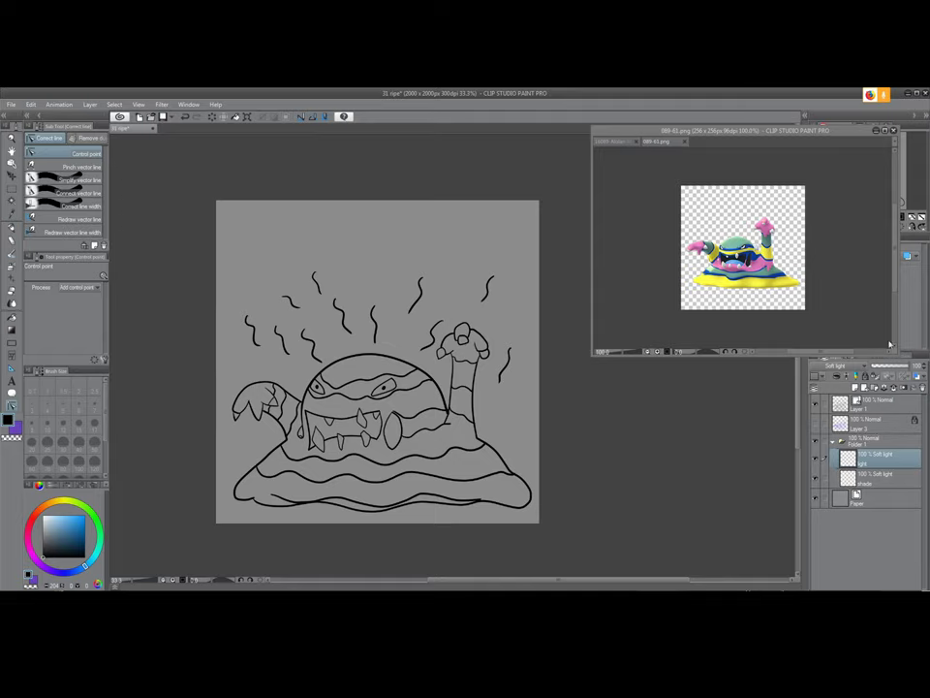
Ready the shade layer for the Fill-in mono pen at size 30 with black main and white sub colours, and try a stroke
{"action": "left_click", "coordinate": [877, 479]}
{"action": "scroll", "coordinate": [275, 443], "scroll_direction": "up", "scroll_amount": 1}
{"action": "left_click_drag", "start_coordinate": [430, 466], "coordinate": [325, 462]}
{"action": "key", "text": "p"}
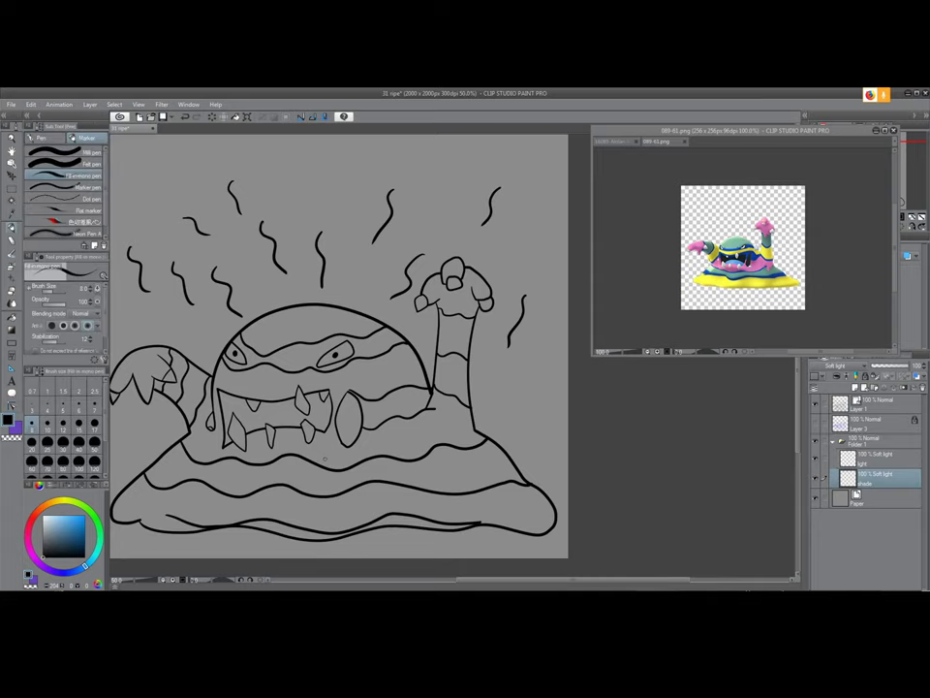
{"action": "left_click", "coordinate": [17, 428]}
{"action": "left_click", "coordinate": [45, 518]}
{"action": "left_click", "coordinate": [7, 420]}
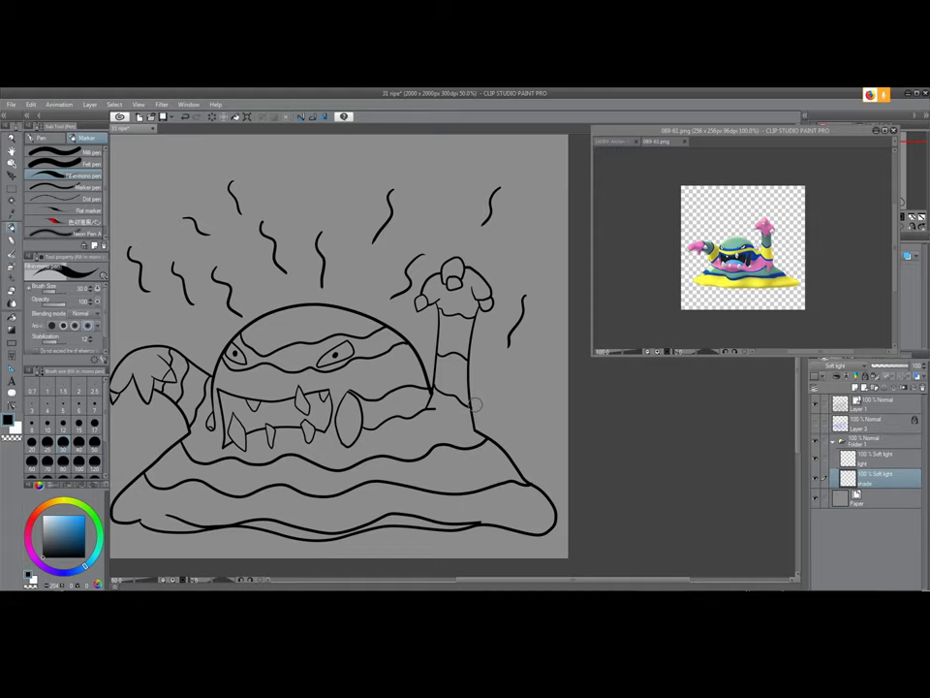
{"action": "mouse_move", "coordinate": [214, 440]}
{"action": "left_mouse_down"}
{"action": "mouse_move", "coordinate": [228, 384]}
{"action": "mouse_move", "coordinate": [215, 397]}
{"action": "left_mouse_up"}
{"action": "key", "text": "ctrl+z"}
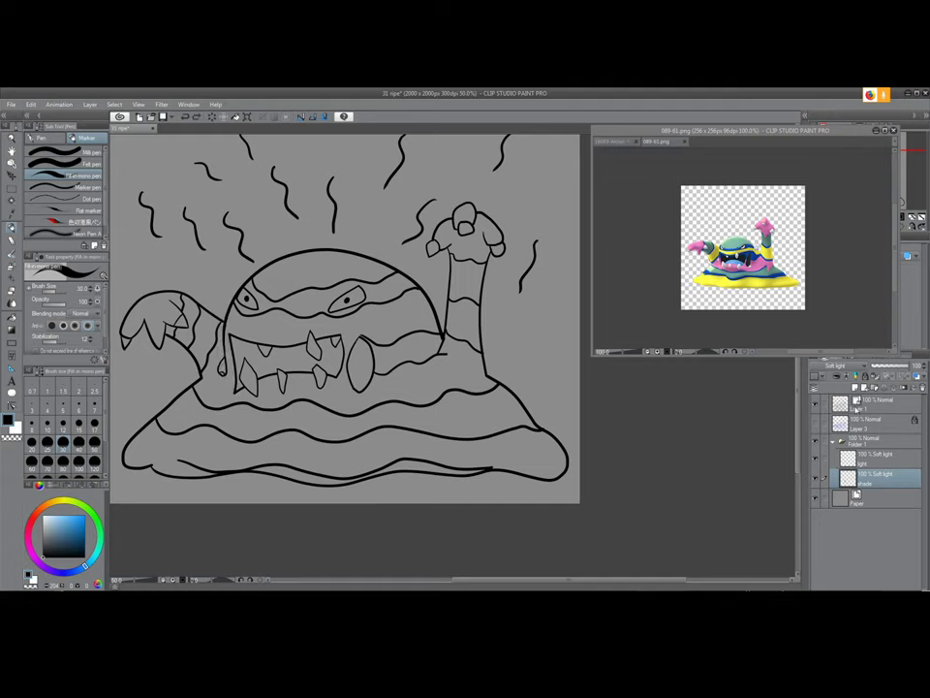
Set the blending mode of Folder 1 to Soft light
{"action": "left_click", "coordinate": [867, 441]}
{"action": "left_click", "coordinate": [836, 366]}
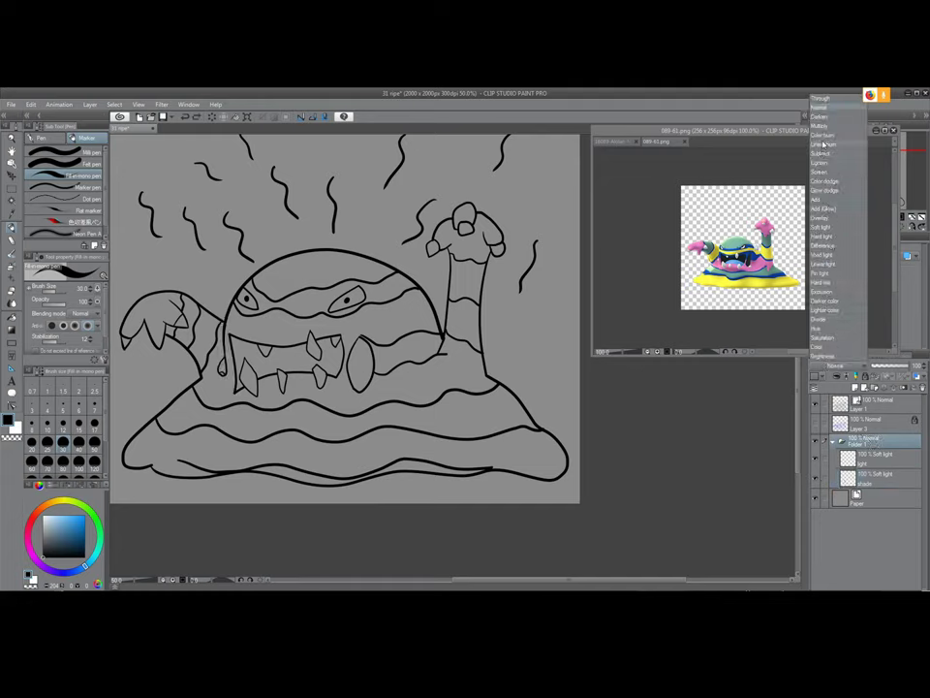
{"action": "left_click", "coordinate": [822, 226]}
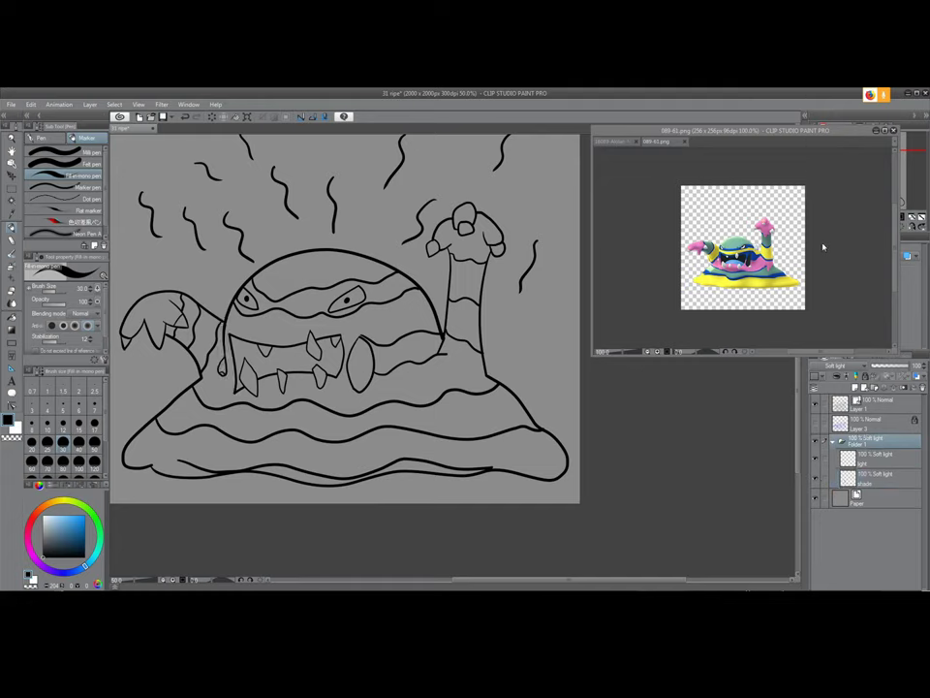
On the shade layer, paint black shading on the underside of the drooping arm and claws and along the blob's base
{"action": "left_click", "coordinate": [877, 478]}
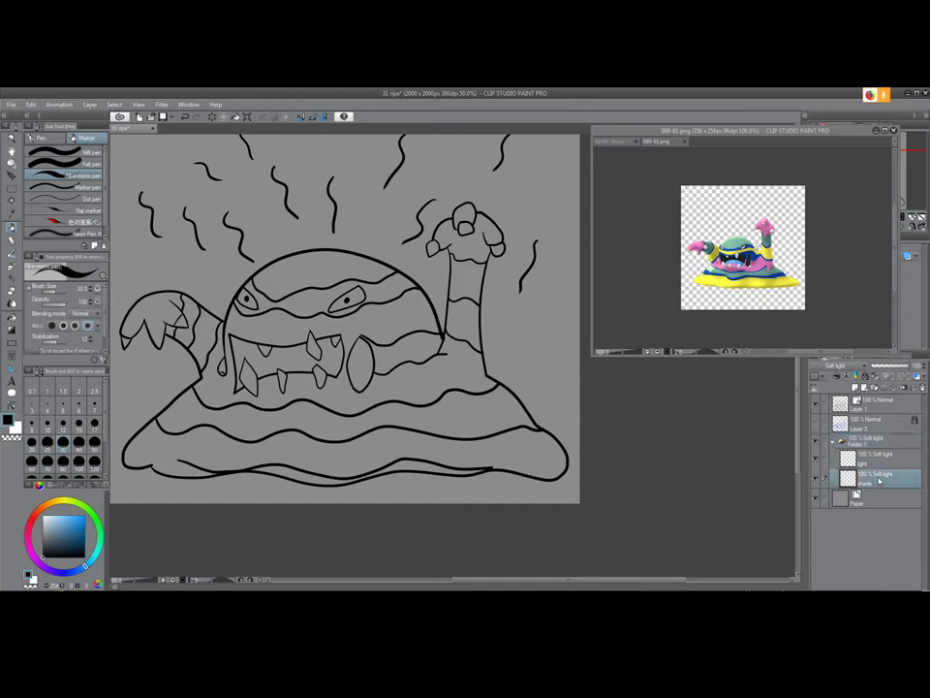
{"action": "mouse_move", "coordinate": [166, 323]}
{"action": "left_mouse_down"}
{"action": "mouse_move", "coordinate": [157, 345]}
{"action": "mouse_move", "coordinate": [188, 352]}
{"action": "mouse_move", "coordinate": [204, 379]}
{"action": "mouse_move", "coordinate": [182, 333]}
{"action": "mouse_move", "coordinate": [167, 323]}
{"action": "mouse_move", "coordinate": [184, 329]}
{"action": "mouse_move", "coordinate": [165, 334]}
{"action": "mouse_move", "coordinate": [169, 327]}
{"action": "mouse_move", "coordinate": [199, 356]}
{"action": "mouse_move", "coordinate": [152, 421]}
{"action": "left_mouse_up"}
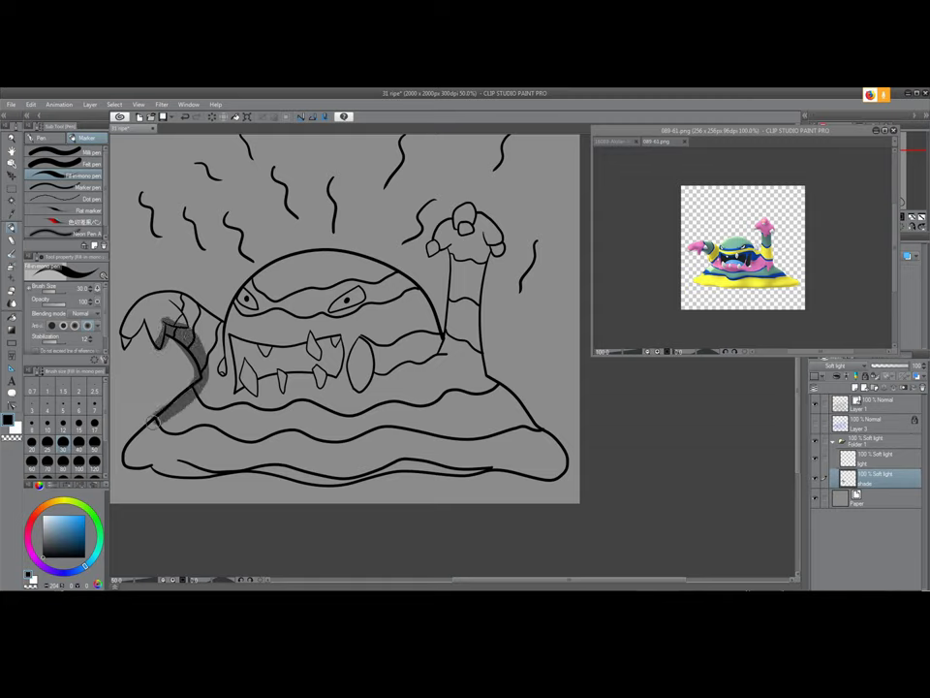
{"action": "key", "text": "ctrl+z"}
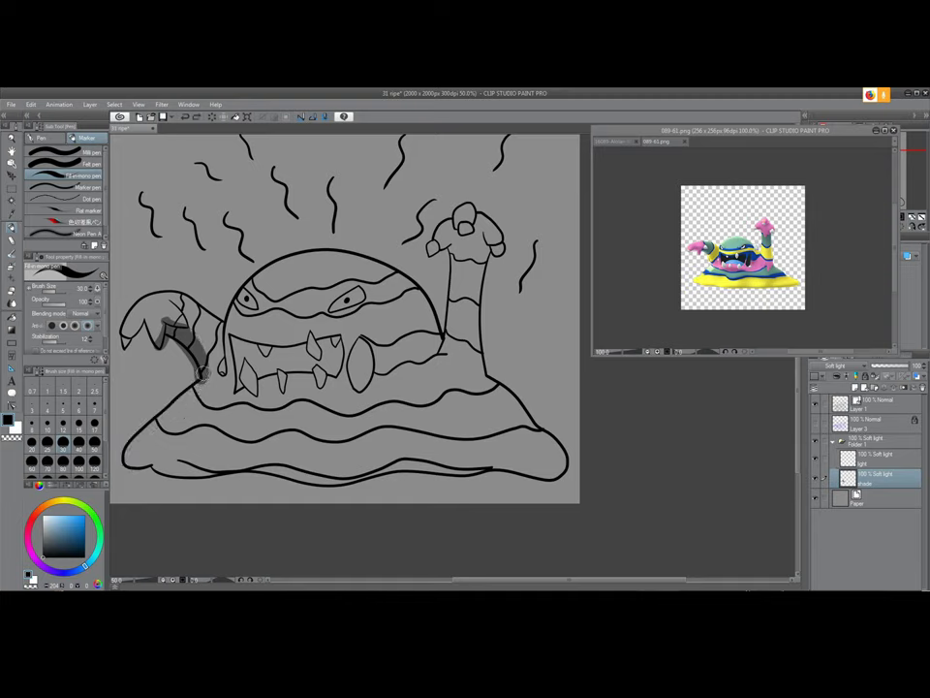
{"action": "mouse_move", "coordinate": [134, 433]}
{"action": "left_mouse_down"}
{"action": "mouse_move", "coordinate": [168, 472]}
{"action": "mouse_move", "coordinate": [338, 478]}
{"action": "mouse_move", "coordinate": [427, 464]}
{"action": "mouse_move", "coordinate": [577, 463]}
{"action": "left_mouse_up"}
{"action": "mouse_move", "coordinate": [366, 476]}
{"action": "left_mouse_down"}
{"action": "mouse_move", "coordinate": [147, 465]}
{"action": "mouse_move", "coordinate": [119, 443]}
{"action": "mouse_move", "coordinate": [166, 464]}
{"action": "mouse_move", "coordinate": [354, 465]}
{"action": "mouse_move", "coordinate": [417, 447]}
{"action": "mouse_move", "coordinate": [557, 465]}
{"action": "mouse_move", "coordinate": [571, 452]}
{"action": "mouse_move", "coordinate": [549, 468]}
{"action": "mouse_move", "coordinate": [434, 460]}
{"action": "mouse_move", "coordinate": [317, 474]}
{"action": "mouse_move", "coordinate": [137, 449]}
{"action": "mouse_move", "coordinate": [143, 419]}
{"action": "mouse_move", "coordinate": [134, 445]}
{"action": "mouse_move", "coordinate": [237, 461]}
{"action": "mouse_move", "coordinate": [404, 447]}
{"action": "mouse_move", "coordinate": [491, 468]}
{"action": "mouse_move", "coordinate": [566, 455]}
{"action": "mouse_move", "coordinate": [572, 438]}
{"action": "mouse_move", "coordinate": [555, 422]}
{"action": "mouse_move", "coordinate": [560, 452]}
{"action": "mouse_move", "coordinate": [498, 474]}
{"action": "mouse_move", "coordinate": [460, 461]}
{"action": "mouse_move", "coordinate": [496, 465]}
{"action": "mouse_move", "coordinate": [547, 446]}
{"action": "mouse_move", "coordinate": [545, 420]}
{"action": "mouse_move", "coordinate": [536, 467]}
{"action": "left_mouse_up"}
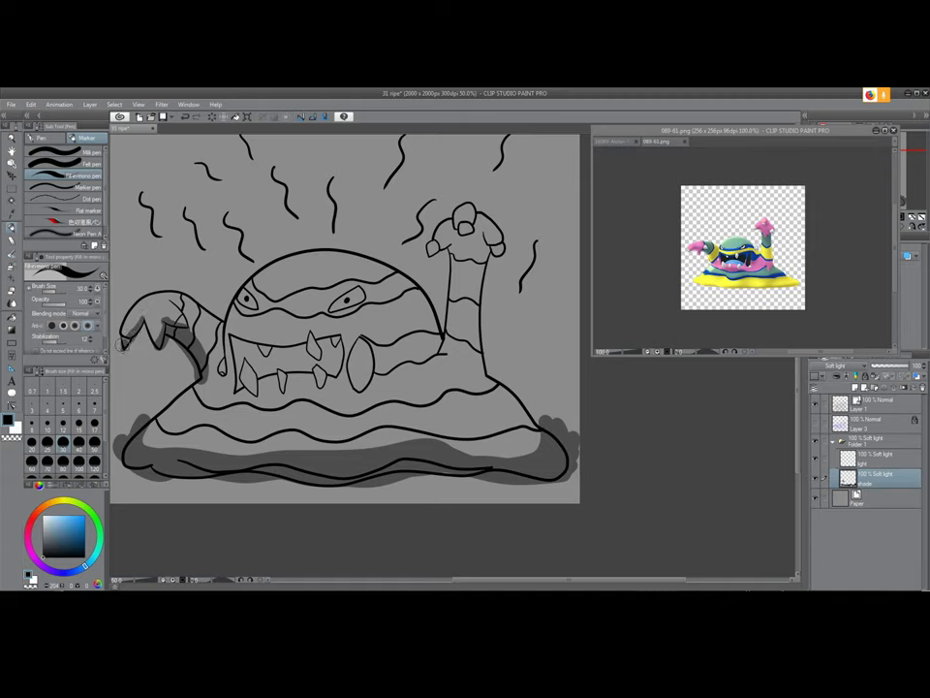
{"action": "left_click_drag", "start_coordinate": [144, 320], "coordinate": [160, 349]}
Paint shading along both edges of the raised arm and in a broad curved band down the head's right side
{"action": "left_click_drag", "start_coordinate": [259, 362], "coordinate": [182, 348]}
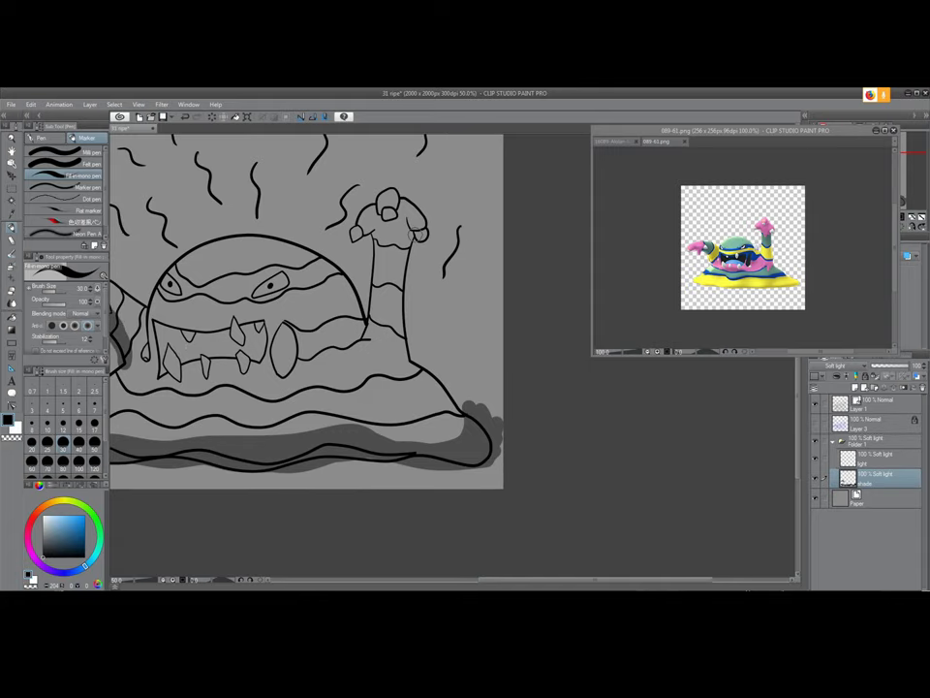
{"action": "mouse_move", "coordinate": [409, 221]}
{"action": "left_mouse_down"}
{"action": "mouse_move", "coordinate": [398, 288]}
{"action": "mouse_move", "coordinate": [406, 356]}
{"action": "mouse_move", "coordinate": [459, 416]}
{"action": "mouse_move", "coordinate": [460, 438]}
{"action": "mouse_move", "coordinate": [407, 441]}
{"action": "mouse_move", "coordinate": [368, 427]}
{"action": "mouse_move", "coordinate": [333, 432]}
{"action": "mouse_move", "coordinate": [323, 451]}
{"action": "mouse_move", "coordinate": [393, 458]}
{"action": "mouse_move", "coordinate": [385, 439]}
{"action": "mouse_move", "coordinate": [425, 442]}
{"action": "mouse_move", "coordinate": [458, 414]}
{"action": "mouse_move", "coordinate": [455, 422]}
{"action": "mouse_move", "coordinate": [429, 443]}
{"action": "mouse_move", "coordinate": [446, 421]}
{"action": "mouse_move", "coordinate": [408, 345]}
{"action": "left_mouse_up"}
{"action": "mouse_move", "coordinate": [369, 236]}
{"action": "left_mouse_down"}
{"action": "mouse_move", "coordinate": [372, 291]}
{"action": "mouse_move", "coordinate": [365, 346]}
{"action": "mouse_move", "coordinate": [355, 351]}
{"action": "left_mouse_up"}
{"action": "mouse_move", "coordinate": [285, 239]}
{"action": "left_mouse_down"}
{"action": "mouse_move", "coordinate": [344, 287]}
{"action": "mouse_move", "coordinate": [347, 359]}
{"action": "left_mouse_up"}
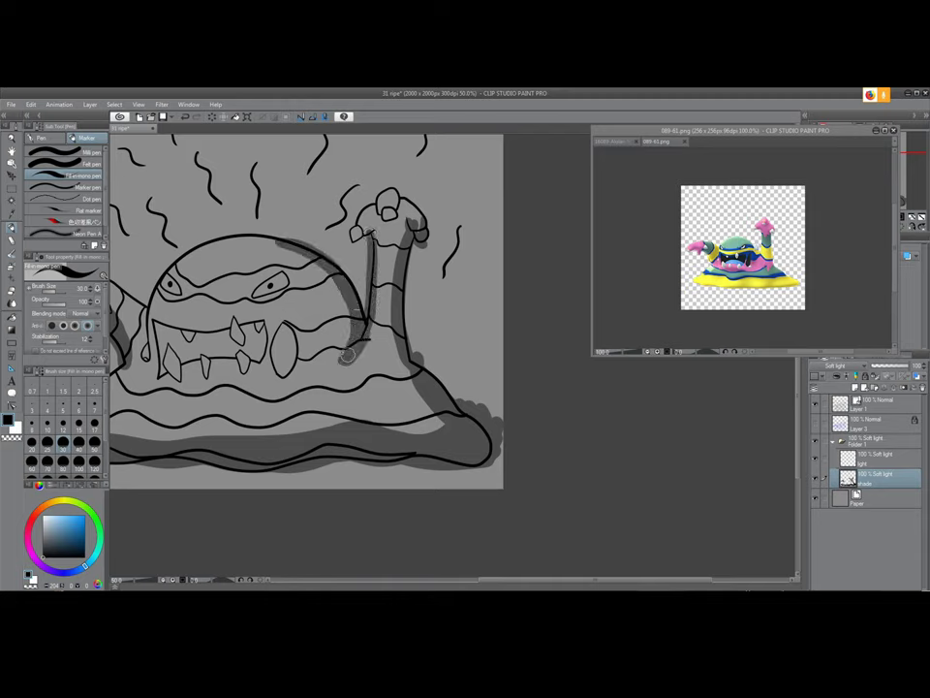
{"action": "mouse_move", "coordinate": [254, 235]}
{"action": "left_mouse_down"}
{"action": "mouse_move", "coordinate": [310, 253]}
{"action": "mouse_move", "coordinate": [347, 302]}
{"action": "mouse_move", "coordinate": [339, 360]}
{"action": "left_mouse_up"}
{"action": "mouse_move", "coordinate": [242, 236]}
{"action": "left_mouse_down"}
{"action": "mouse_move", "coordinate": [274, 245]}
{"action": "mouse_move", "coordinate": [327, 296]}
{"action": "mouse_move", "coordinate": [333, 361]}
{"action": "mouse_move", "coordinate": [346, 362]}
{"action": "mouse_move", "coordinate": [364, 327]}
{"action": "mouse_move", "coordinate": [368, 243]}
{"action": "mouse_move", "coordinate": [371, 302]}
{"action": "left_mouse_up"}
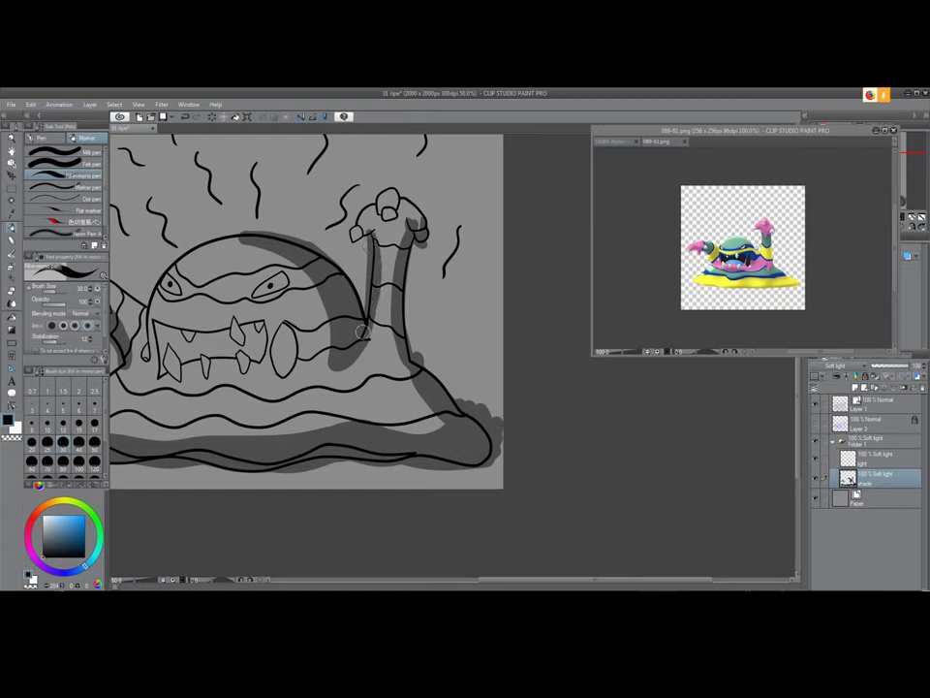
Add a new vector layer above the Layer 1 line art
{"action": "left_click", "coordinate": [867, 402]}
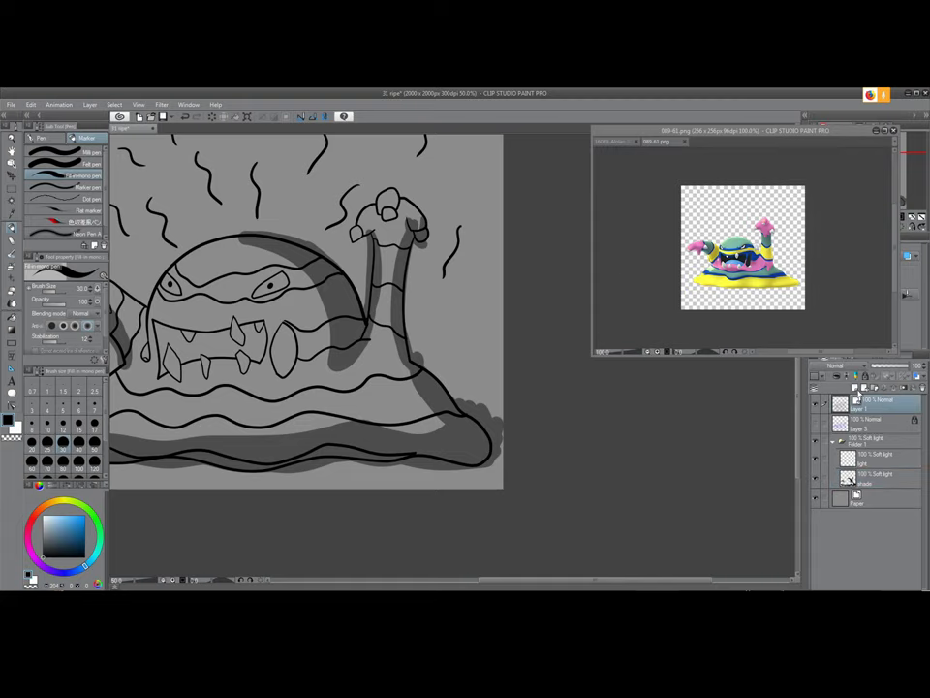
{"action": "left_click_drag", "start_coordinate": [215, 367], "coordinate": [306, 374]}
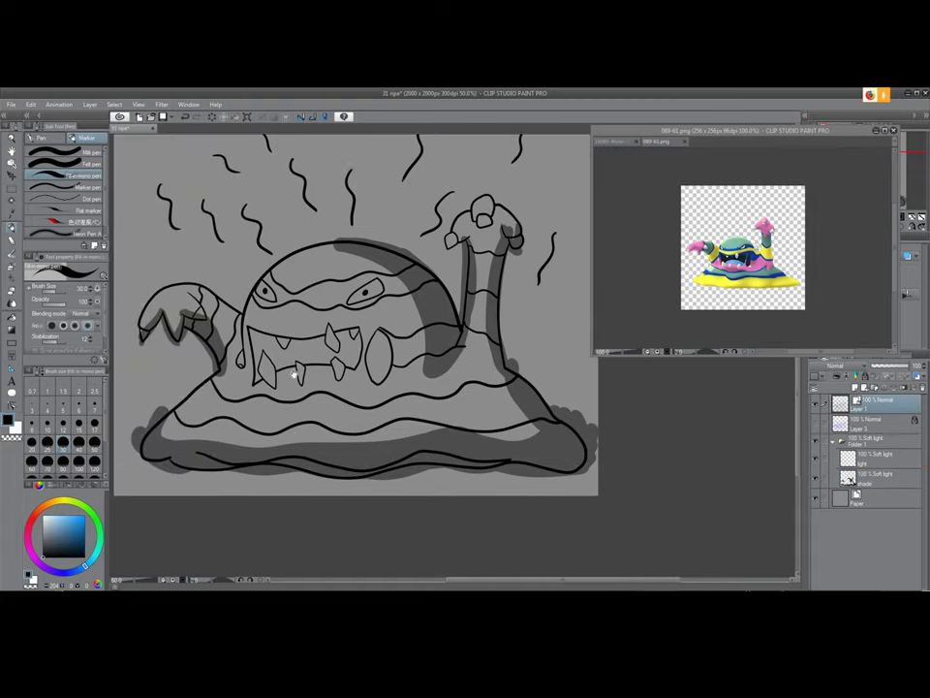
{"action": "key", "text": "ctrl+shift+n"}
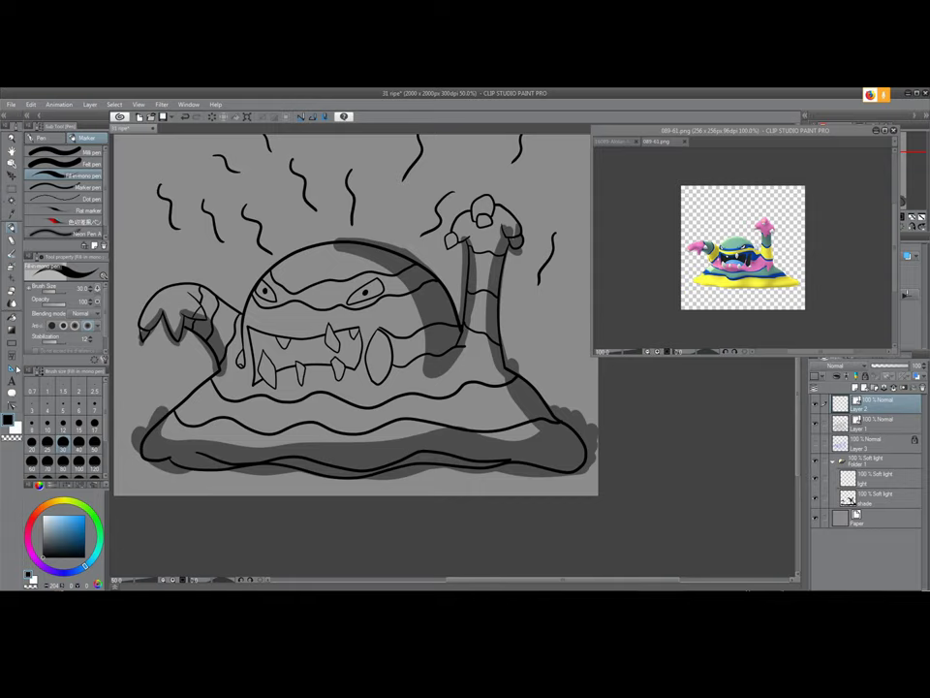
Draw a thin arched tongue line across the inside of the mouth with the Curve tool at brush size 8
{"action": "left_click", "coordinate": [10, 343]}
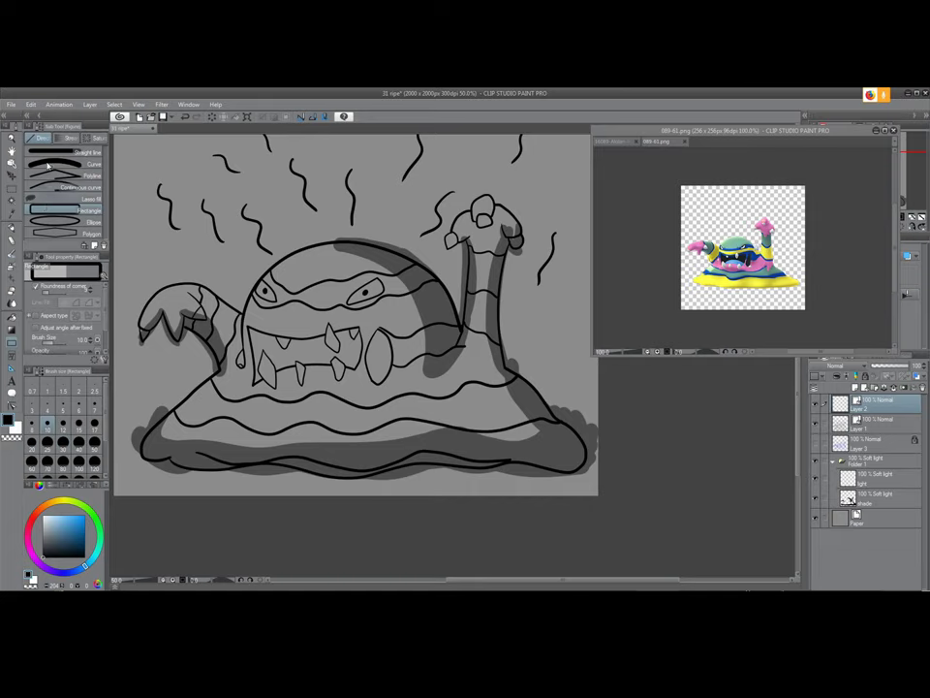
{"action": "left_click_drag", "start_coordinate": [253, 363], "coordinate": [392, 356]}
{"action": "left_click", "coordinate": [322, 349]}
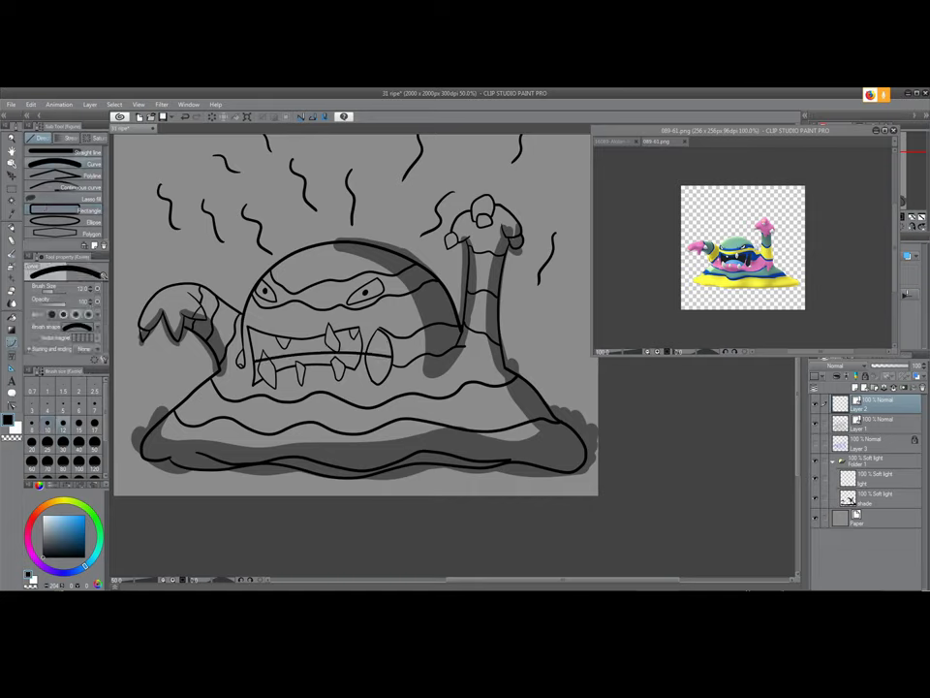
{"action": "key", "text": "ctrl+z"}
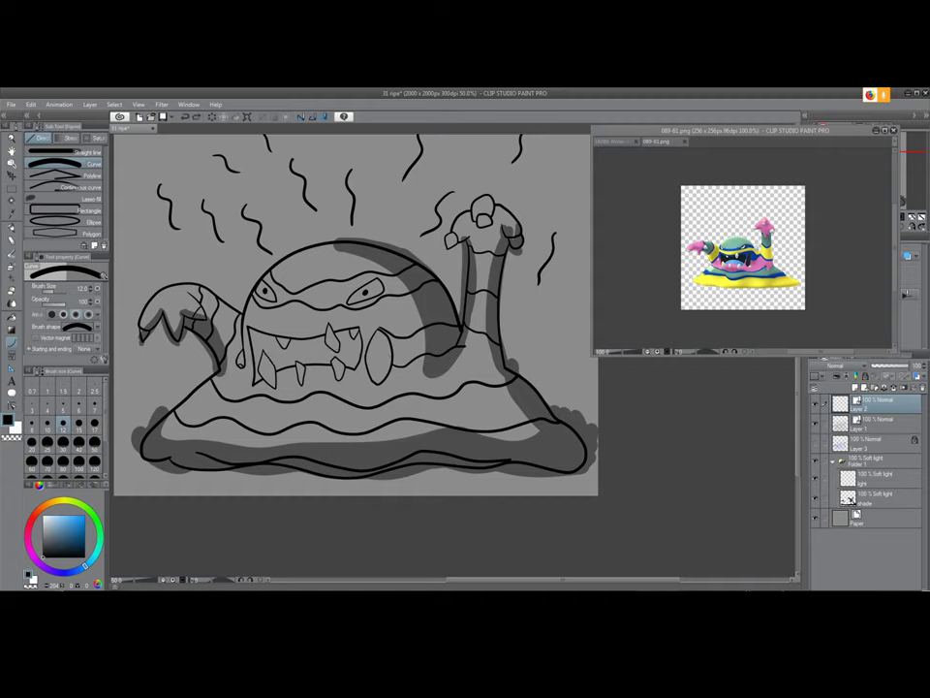
{"action": "left_click", "coordinate": [32, 425]}
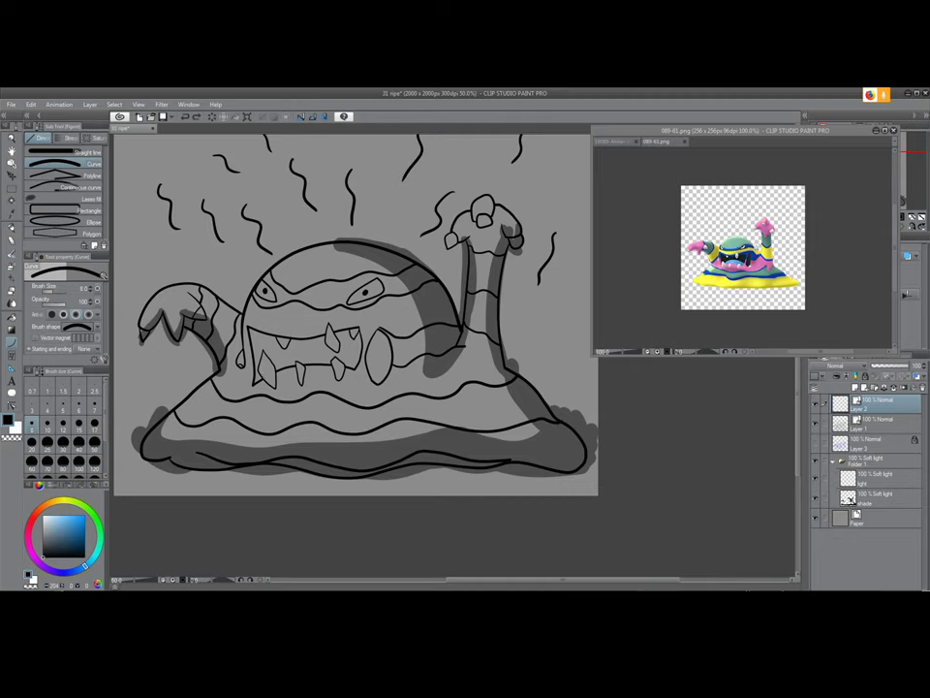
{"action": "left_click_drag", "start_coordinate": [255, 356], "coordinate": [393, 355]}
{"action": "key", "text": "ctrl+z"}
{"action": "left_click_drag", "start_coordinate": [270, 358], "coordinate": [361, 357]}
{"action": "left_click", "coordinate": [324, 343]}
{"action": "scroll", "coordinate": [317, 341], "scroll_direction": "up", "scroll_amount": 12}
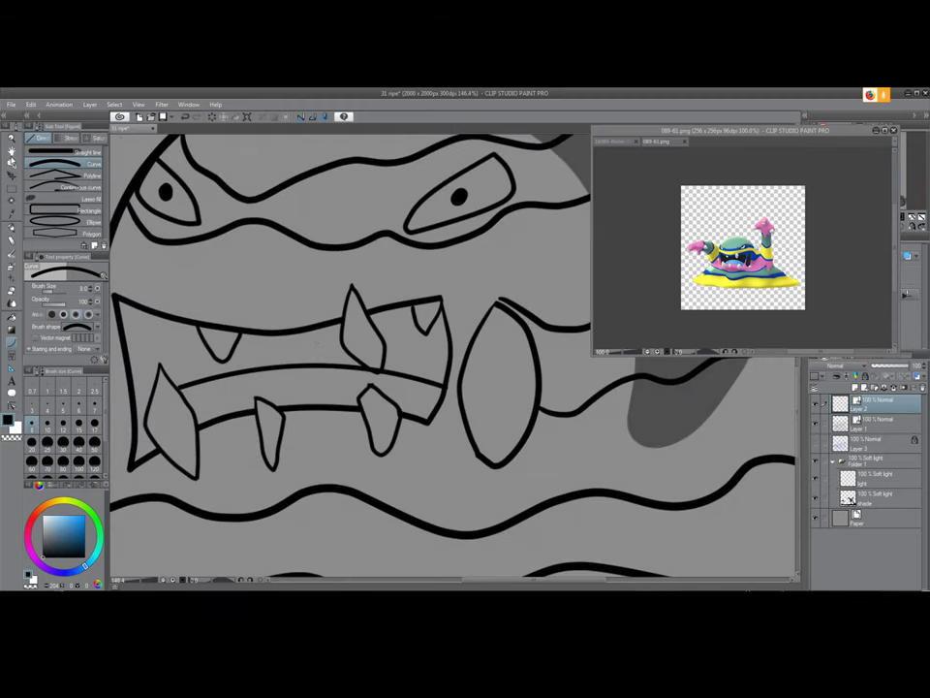
Move the reference window off the layer settings, then fit the tongue line's ends inside the mouth and raise its arch using control points
{"action": "left_click_drag", "start_coordinate": [794, 131], "coordinate": [702, 115]}
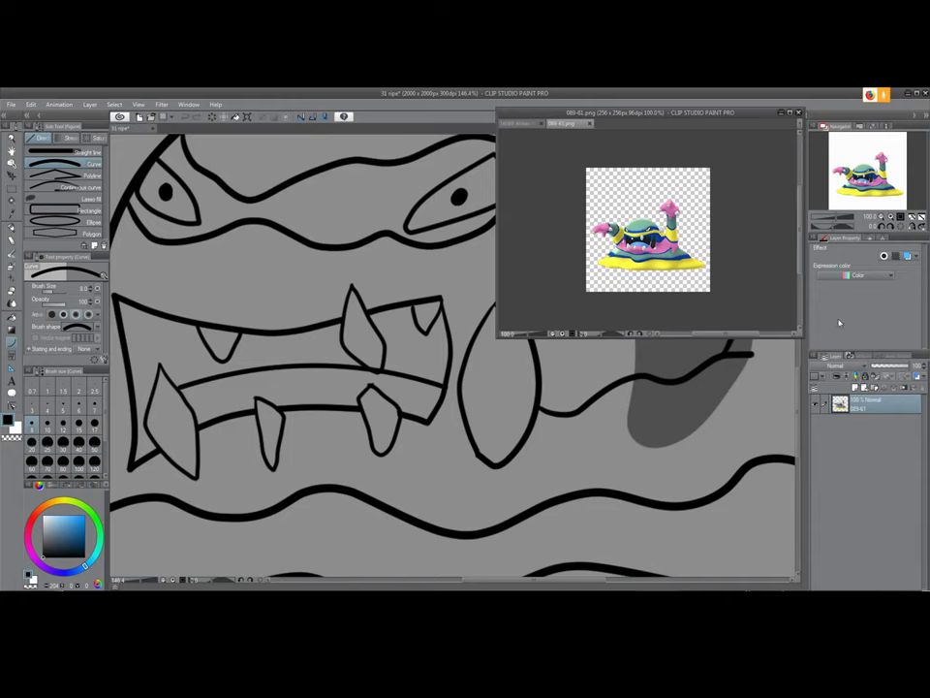
{"action": "left_click", "coordinate": [309, 374]}
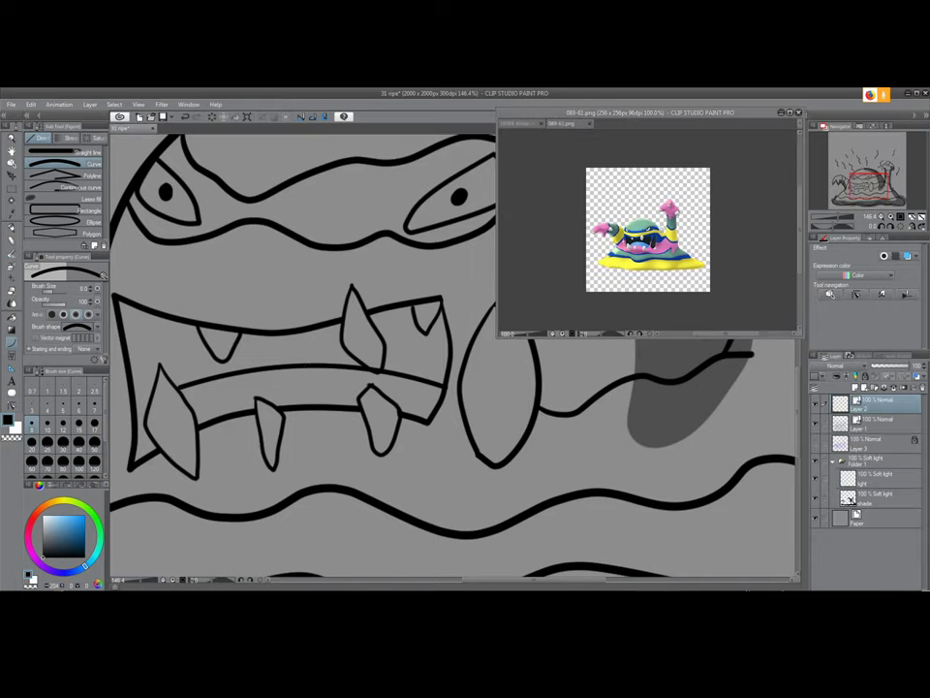
{"action": "key", "text": "y"}
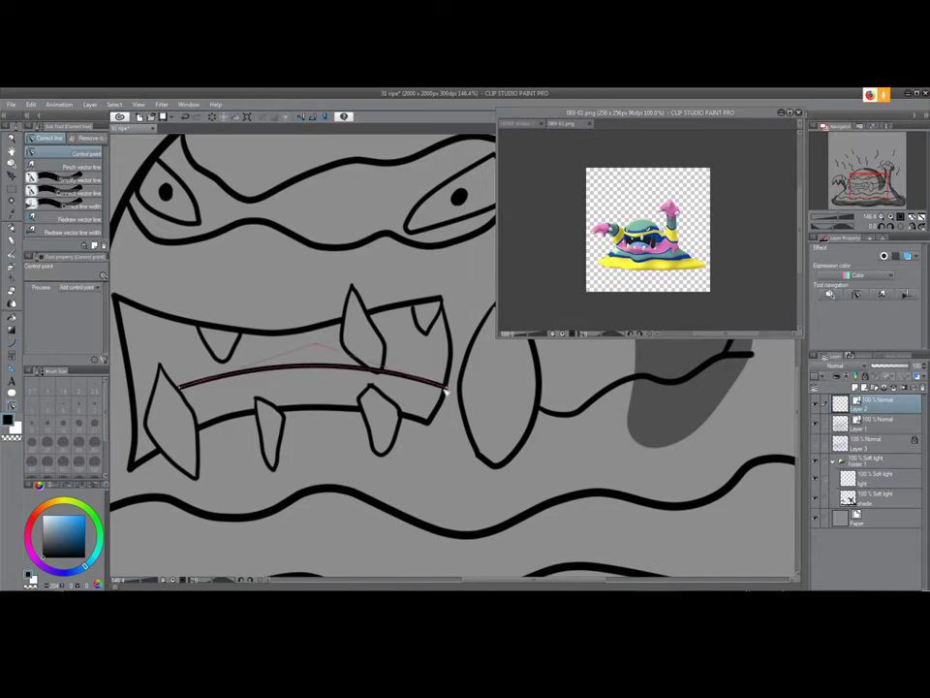
{"action": "left_click_drag", "start_coordinate": [435, 408], "coordinate": [441, 398]}
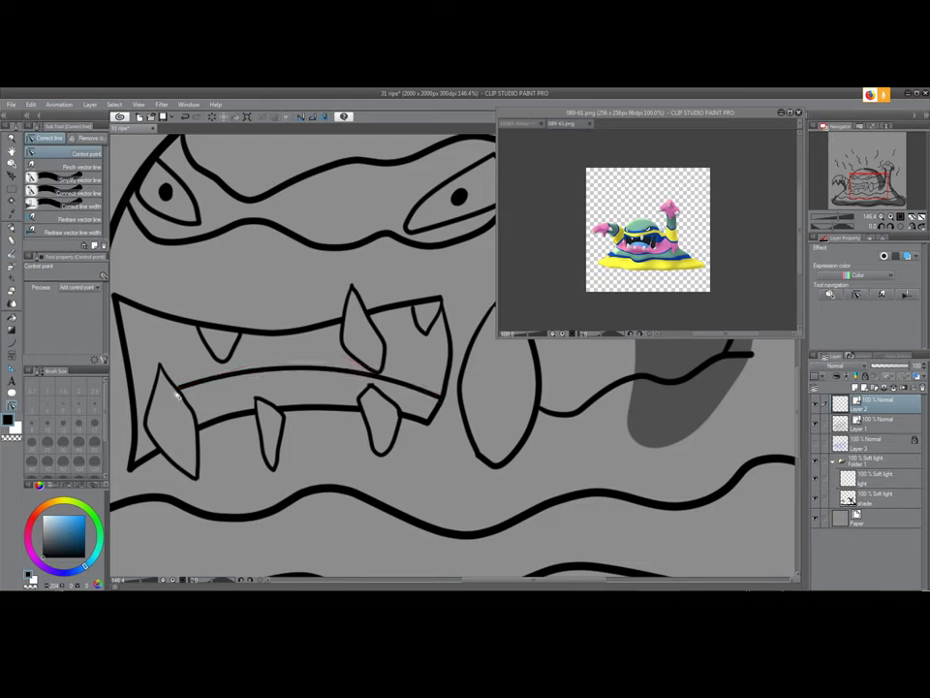
{"action": "left_click_drag", "start_coordinate": [180, 388], "coordinate": [188, 403]}
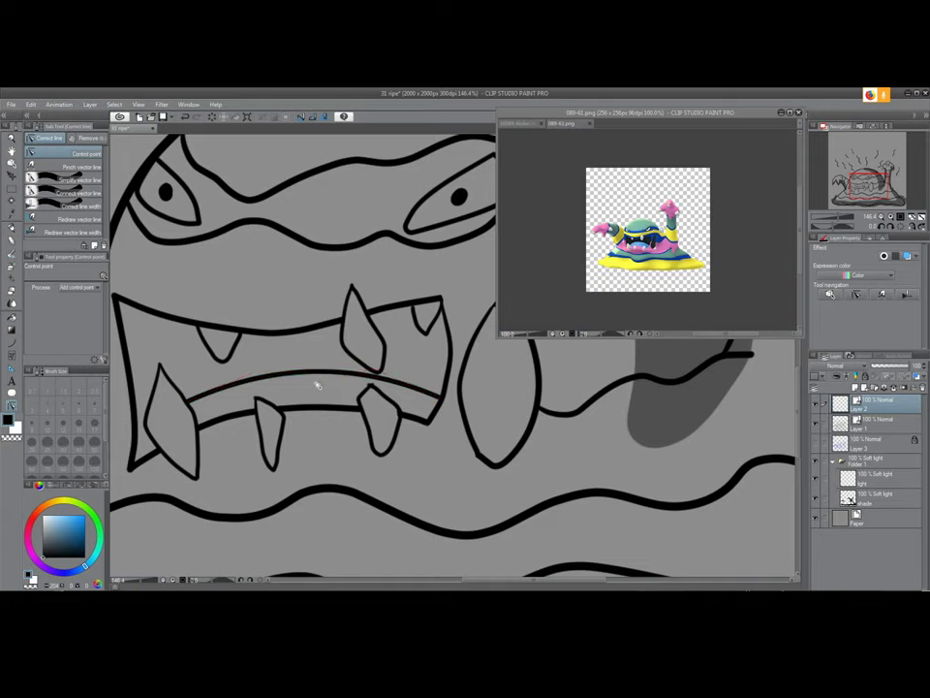
{"action": "left_click_drag", "start_coordinate": [248, 381], "coordinate": [251, 359]}
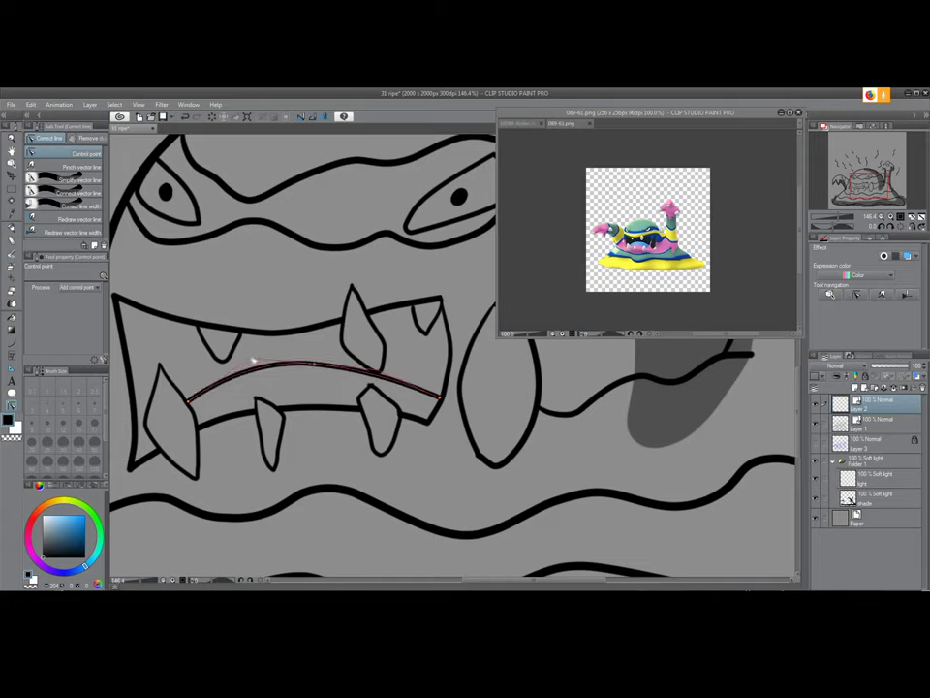
{"action": "mouse_move", "coordinate": [379, 374]}
{"action": "left_mouse_down"}
{"action": "mouse_move", "coordinate": [394, 356]}
{"action": "mouse_move", "coordinate": [381, 354]}
{"action": "mouse_move", "coordinate": [389, 360]}
{"action": "left_mouse_up"}
Merge the tongue line's vector layer down into the Layer 1 line art
{"action": "key", "text": "e"}
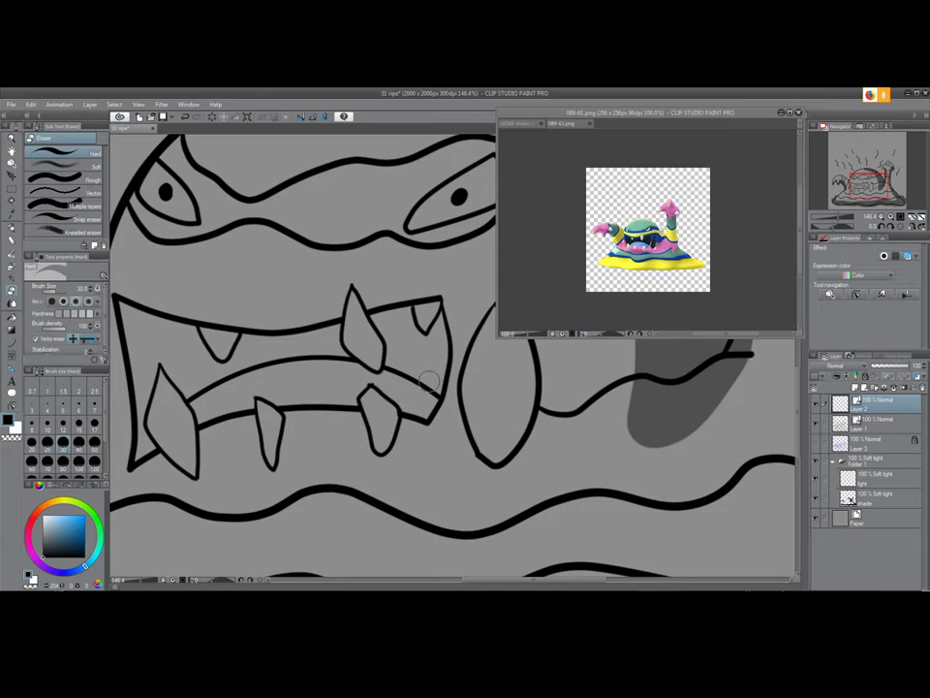
{"action": "scroll", "coordinate": [411, 449], "scroll_direction": "down", "scroll_amount": 2}
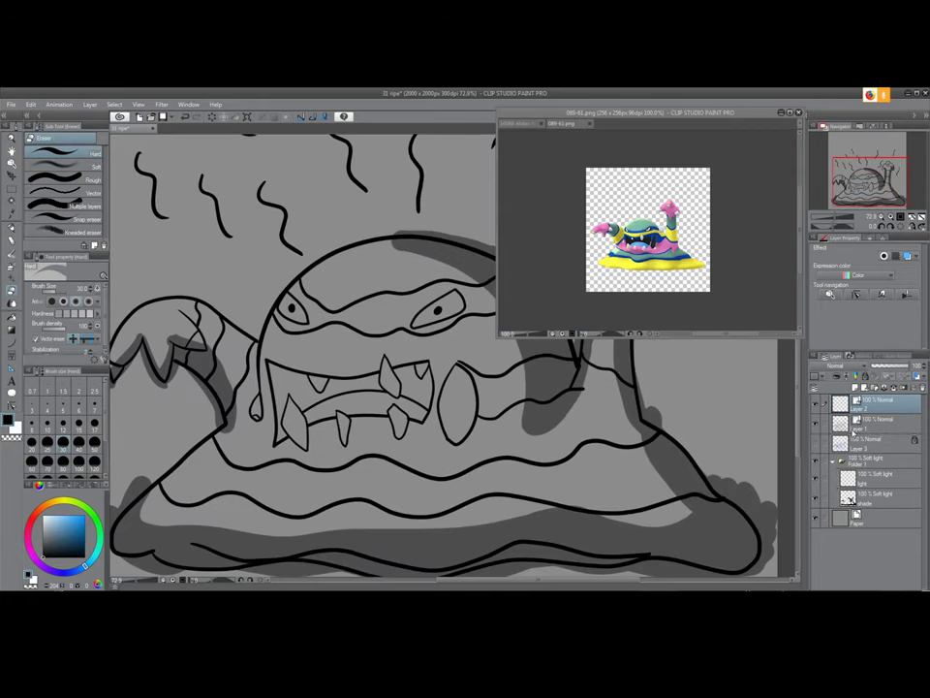
{"action": "key", "text": "ctrl+e"}
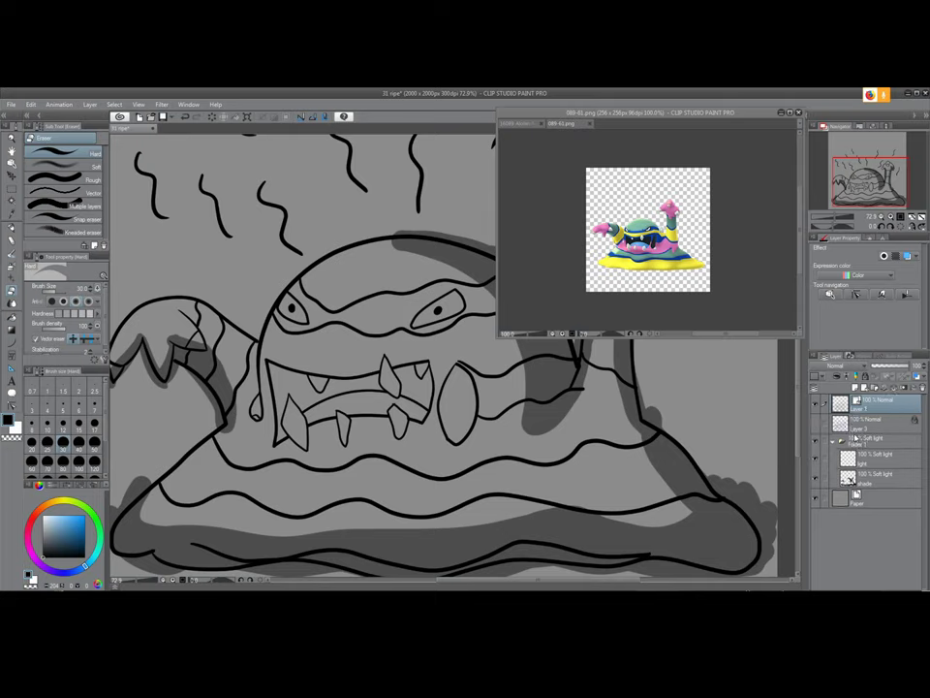
{"action": "scroll", "coordinate": [328, 461], "scroll_direction": "up", "scroll_amount": 1}
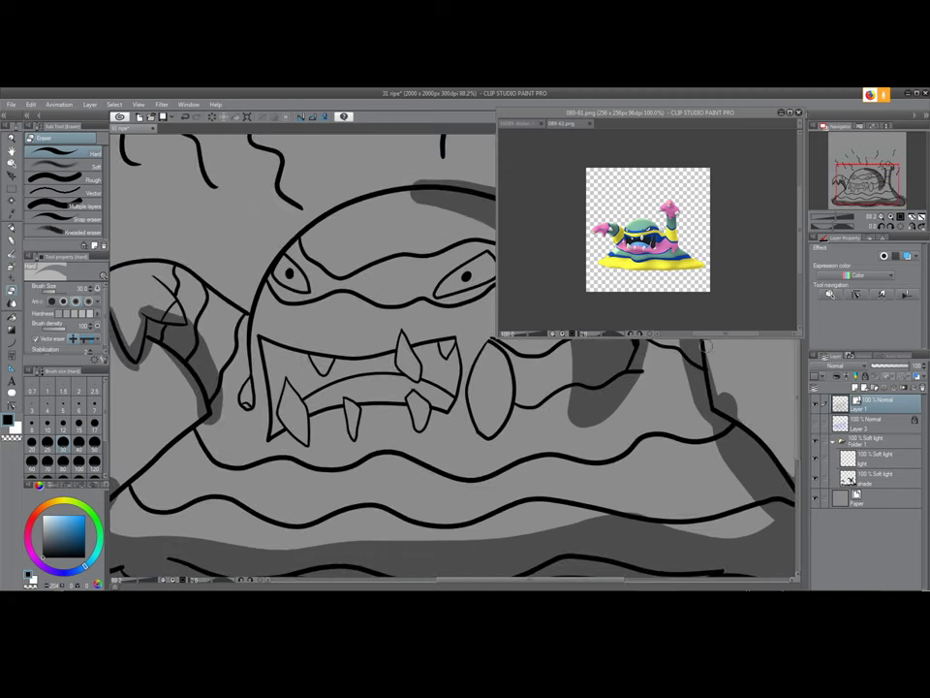
{"action": "key", "text": "y"}
{"action": "scroll", "coordinate": [408, 417], "scroll_direction": "up", "scroll_amount": 3}
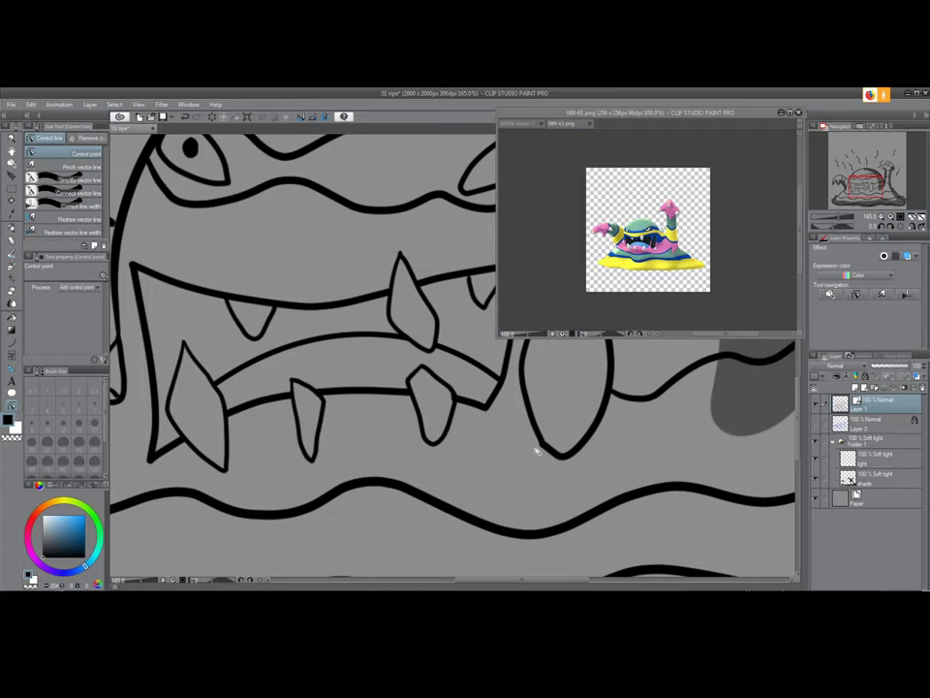
On the shade layer, paint shading under the raised hand's fingers with the marker at brush size 15
{"action": "scroll", "coordinate": [391, 182], "scroll_direction": "down", "scroll_amount": 6}
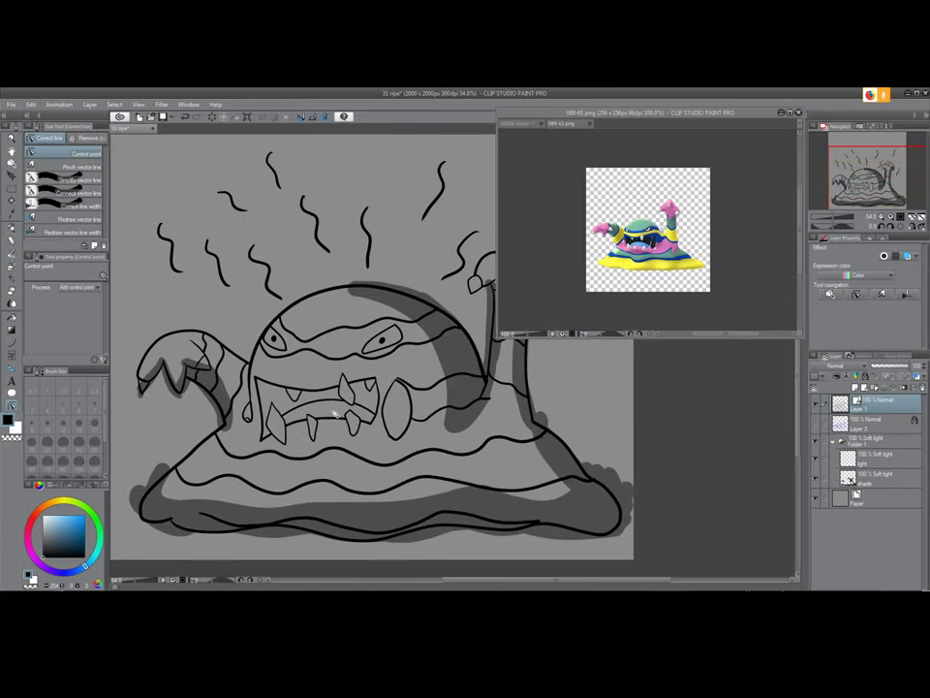
{"action": "left_click", "coordinate": [853, 480]}
{"action": "scroll", "coordinate": [479, 465], "scroll_direction": "up", "scroll_amount": 3}
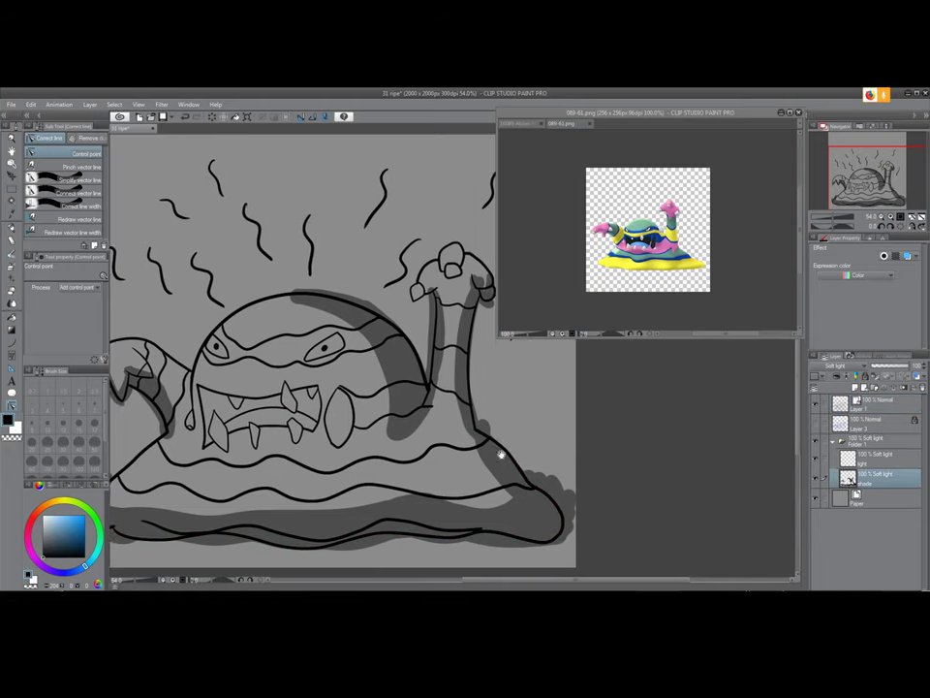
{"action": "key", "text": "p"}
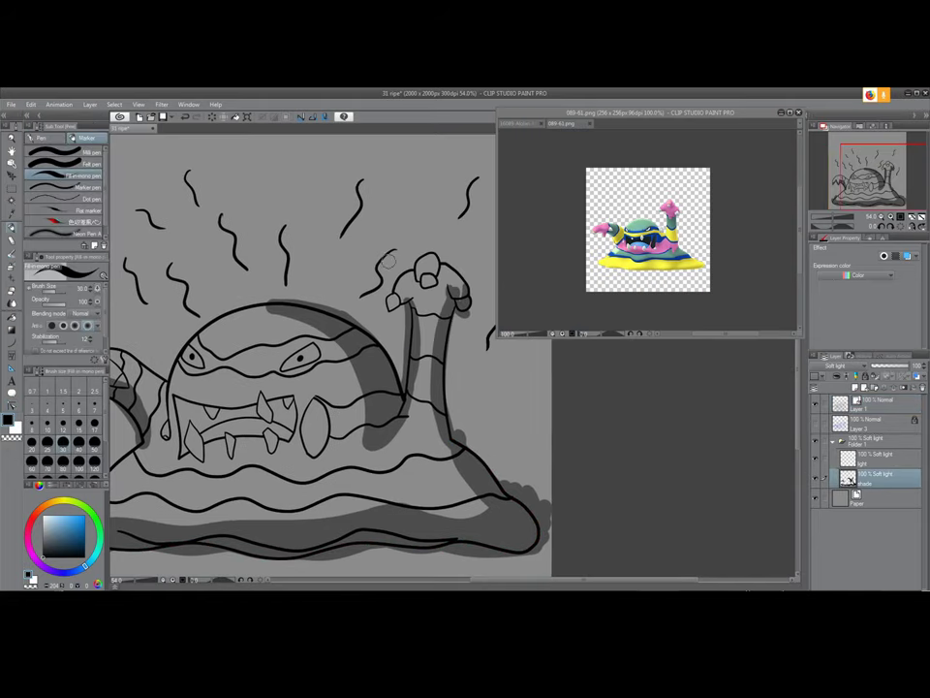
{"action": "key", "text": "bracketleft"}
{"action": "key", "text": "bracketleft"}
{"action": "key", "text": "bracketleft"}
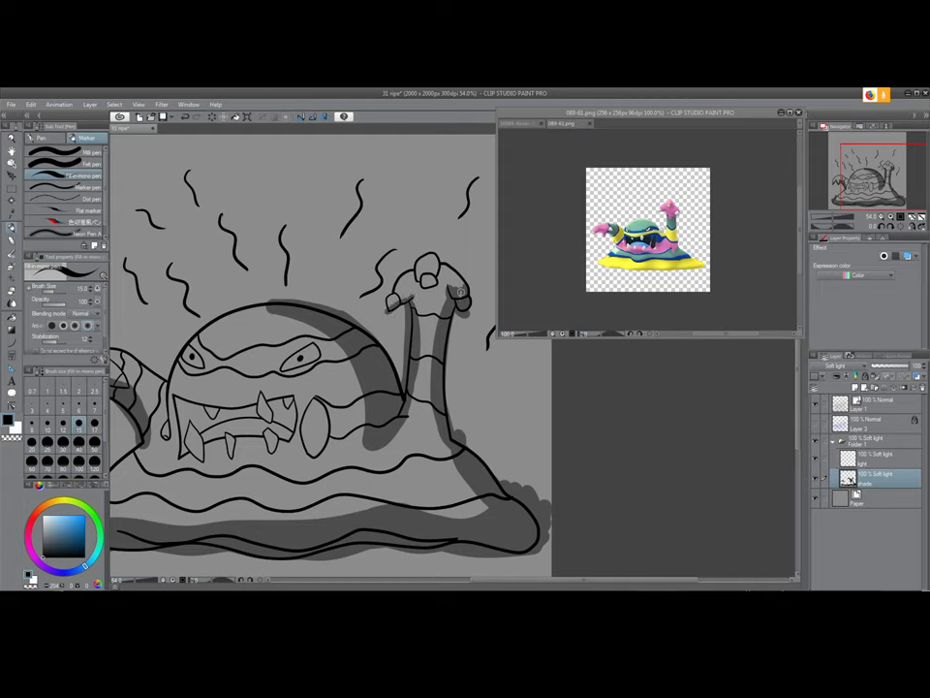
{"action": "mouse_move", "coordinate": [419, 281]}
{"action": "left_mouse_down"}
{"action": "mouse_move", "coordinate": [437, 279]}
{"action": "mouse_move", "coordinate": [441, 265]}
{"action": "mouse_move", "coordinate": [392, 306]}
{"action": "left_mouse_up"}
{"action": "left_click_drag", "start_coordinate": [442, 284], "coordinate": [451, 298]}
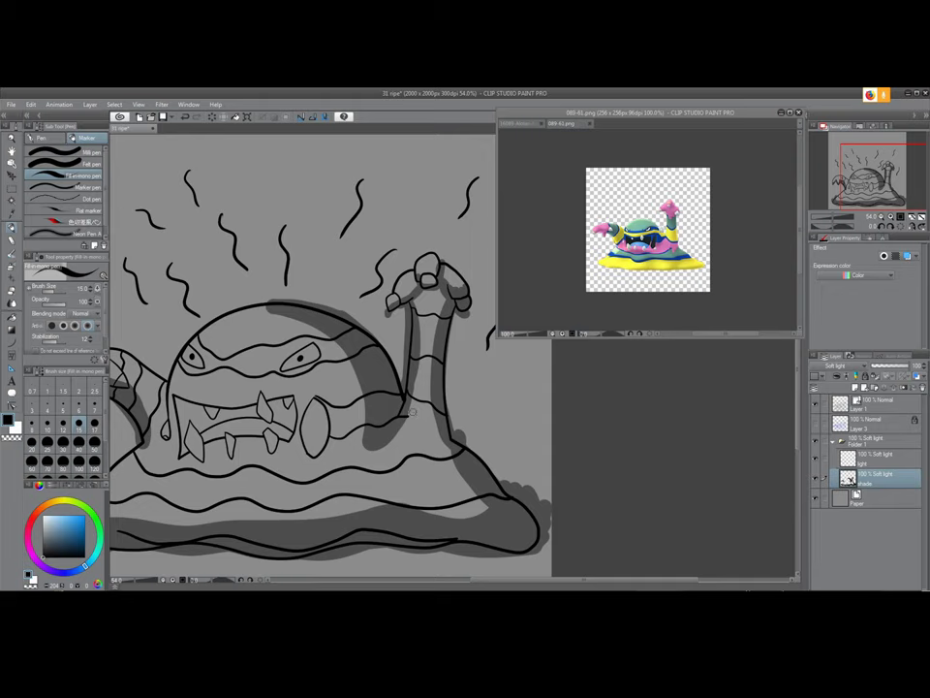
Paint shading along the lower edges of both eyes
{"action": "left_click_drag", "start_coordinate": [439, 472], "coordinate": [429, 390]}
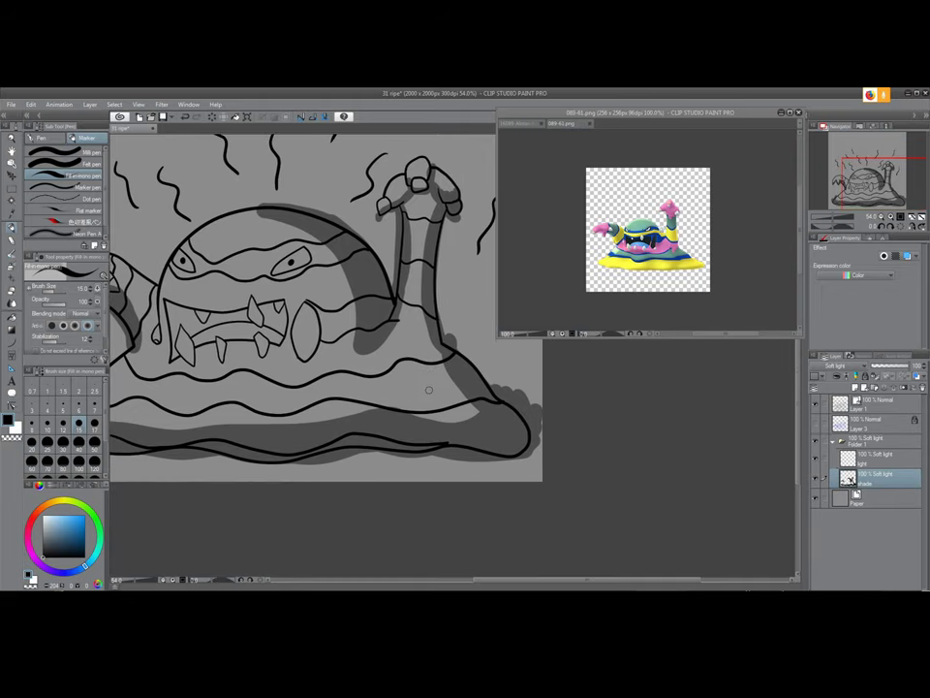
{"action": "left_click_drag", "start_coordinate": [205, 205], "coordinate": [222, 223]}
{"action": "mouse_move", "coordinate": [294, 292]}
{"action": "left_mouse_down"}
{"action": "mouse_move", "coordinate": [323, 284]}
{"action": "mouse_move", "coordinate": [323, 274]}
{"action": "left_mouse_up"}
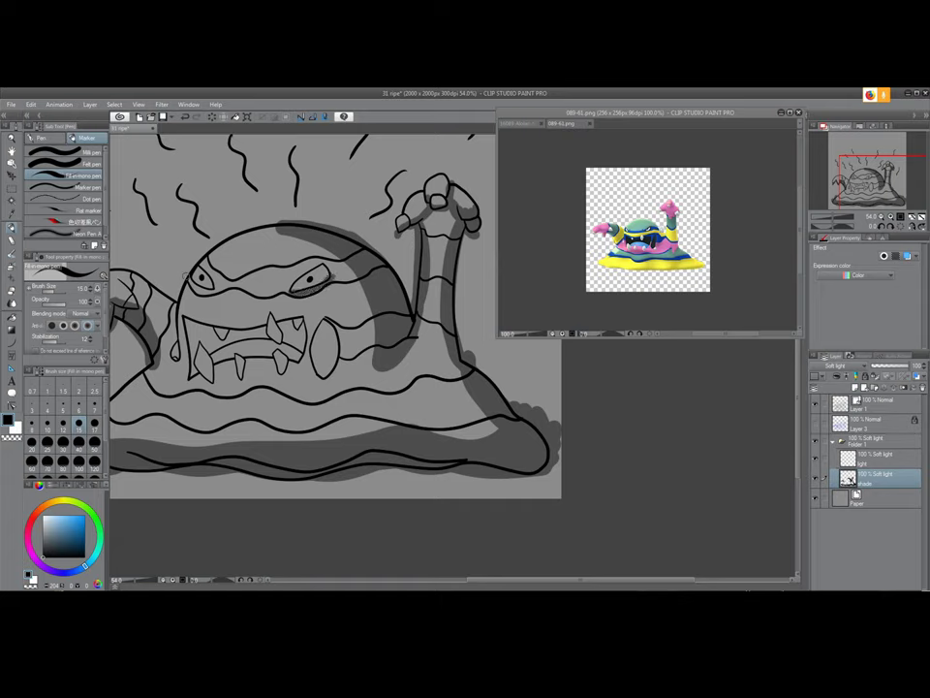
{"action": "left_click_drag", "start_coordinate": [194, 280], "coordinate": [213, 289]}
Shade the tongue and fangs inside the mouth and the area around the drip beside it, erasing the excess
{"action": "mouse_move", "coordinate": [232, 363]}
{"action": "left_mouse_down"}
{"action": "mouse_move", "coordinate": [289, 319]}
{"action": "mouse_move", "coordinate": [338, 330]}
{"action": "left_mouse_up"}
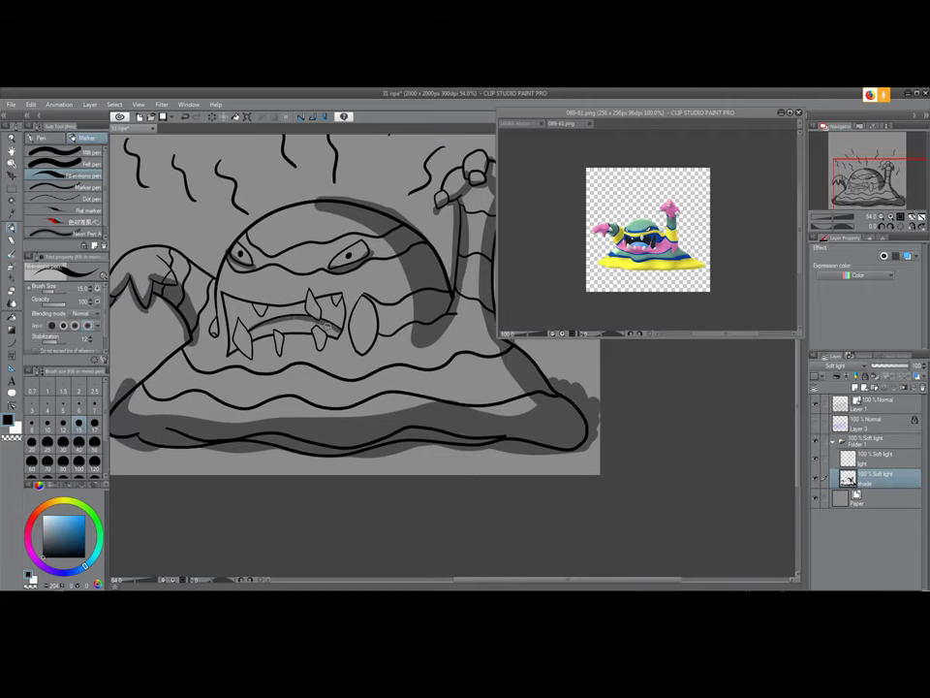
{"action": "mouse_move", "coordinate": [242, 321]}
{"action": "left_mouse_down"}
{"action": "mouse_move", "coordinate": [251, 336]}
{"action": "mouse_move", "coordinate": [259, 313]}
{"action": "mouse_move", "coordinate": [317, 317]}
{"action": "mouse_move", "coordinate": [310, 301]}
{"action": "mouse_move", "coordinate": [335, 306]}
{"action": "left_mouse_up"}
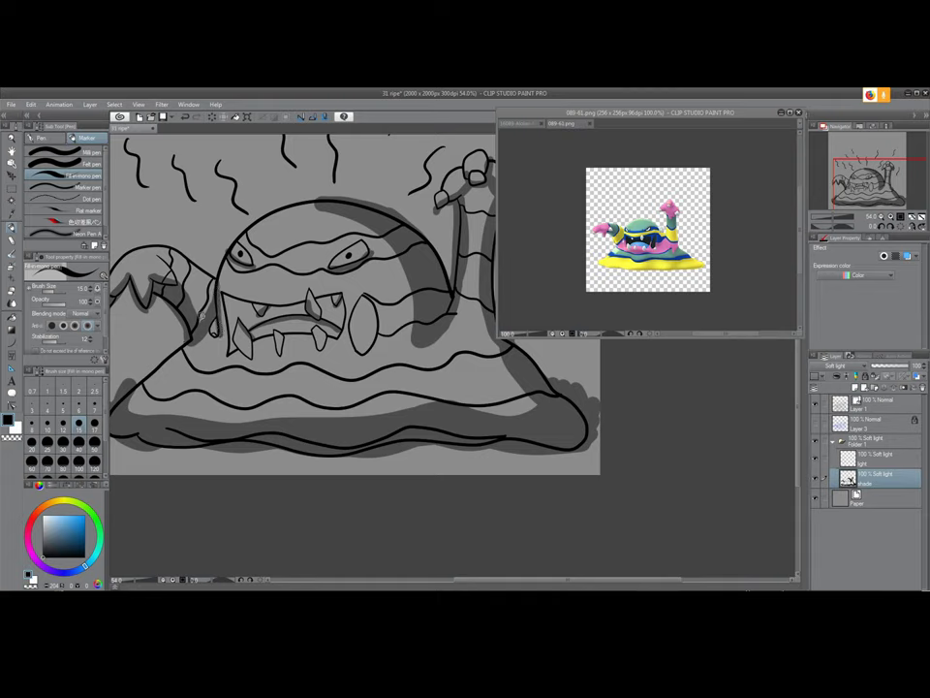
{"action": "mouse_move", "coordinate": [197, 328]}
{"action": "left_mouse_down"}
{"action": "mouse_move", "coordinate": [215, 277]}
{"action": "mouse_move", "coordinate": [219, 330]}
{"action": "left_mouse_up"}
{"action": "key", "text": "e"}
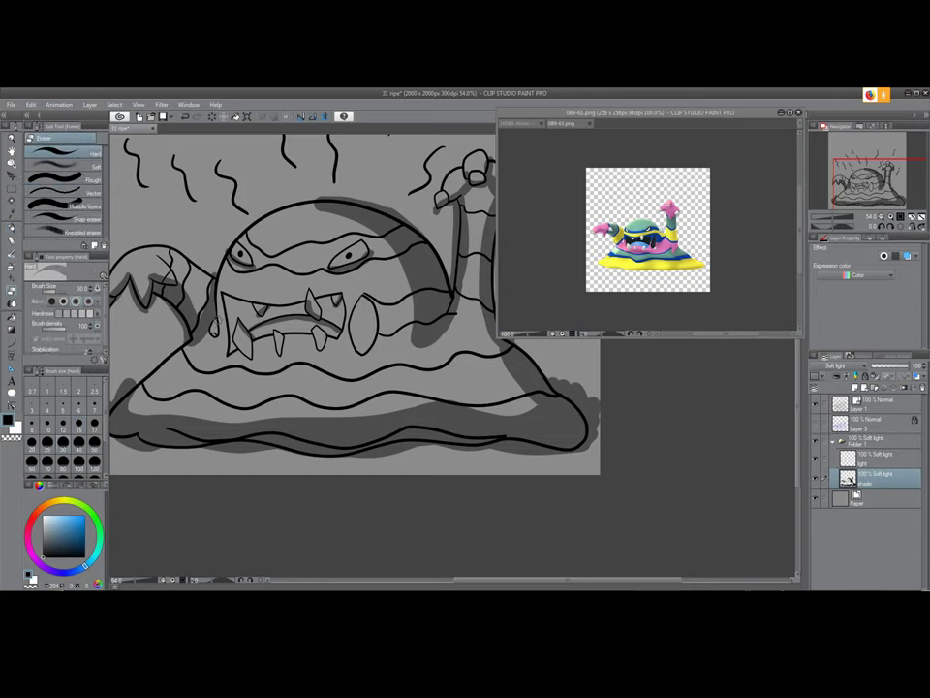
Paint shading along the upper edge of the drooping arm down to where it meets the body
{"action": "mouse_move", "coordinate": [319, 337]}
{"action": "left_mouse_down"}
{"action": "mouse_move", "coordinate": [260, 376]}
{"action": "mouse_move", "coordinate": [281, 384]}
{"action": "left_mouse_up"}
{"action": "key", "text": "p"}
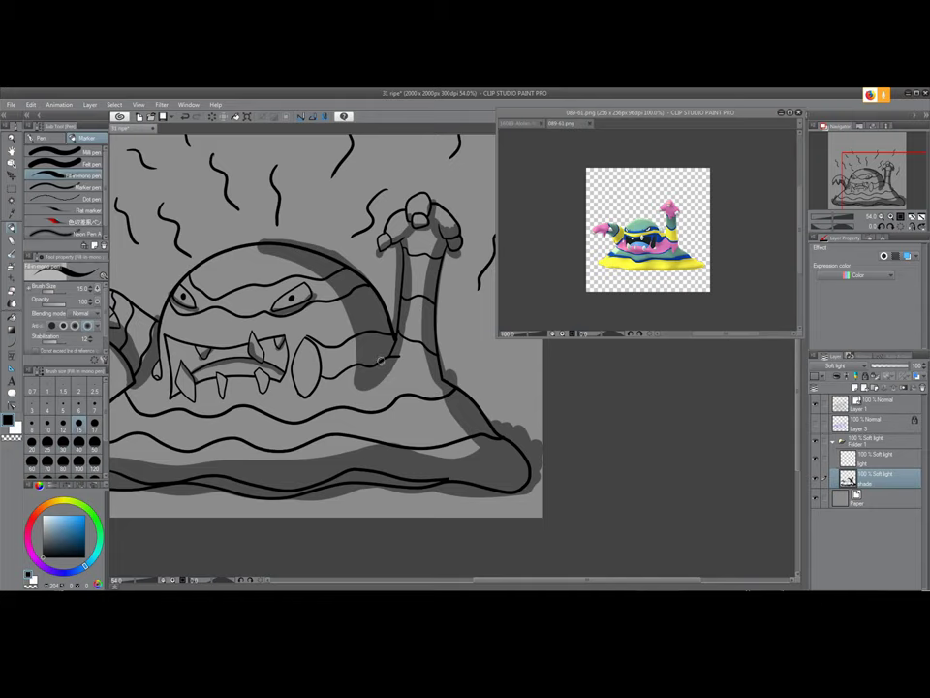
{"action": "left_click_drag", "start_coordinate": [322, 411], "coordinate": [411, 380]}
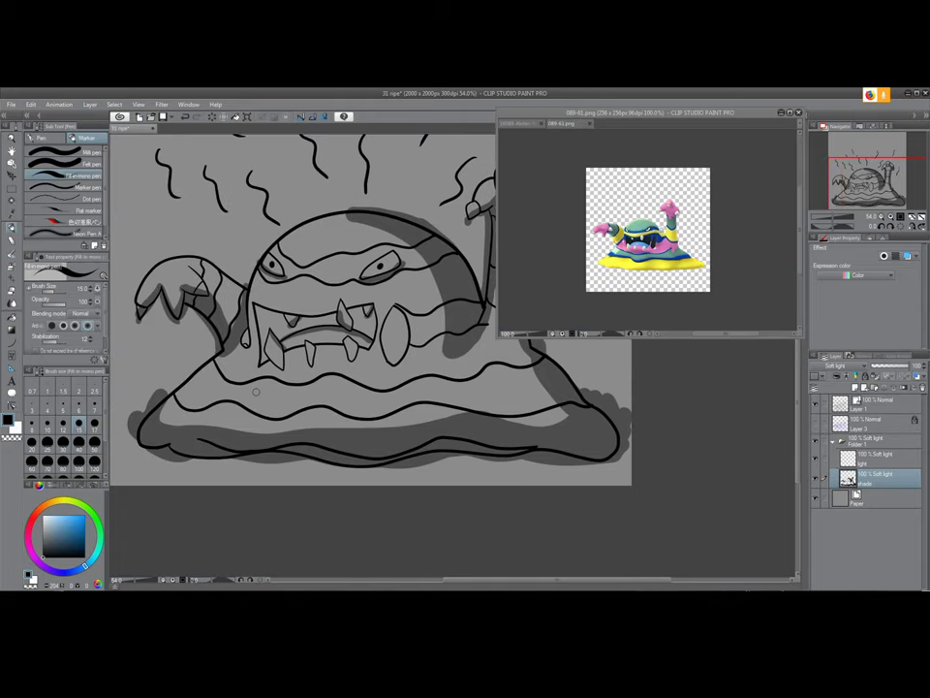
{"action": "mouse_move", "coordinate": [239, 377]}
{"action": "left_mouse_down"}
{"action": "mouse_move", "coordinate": [209, 428]}
{"action": "mouse_move", "coordinate": [247, 367]}
{"action": "mouse_move", "coordinate": [195, 435]}
{"action": "mouse_move", "coordinate": [240, 381]}
{"action": "mouse_move", "coordinate": [205, 447]}
{"action": "left_mouse_up"}
{"action": "scroll", "coordinate": [217, 313], "scroll_direction": "down", "scroll_amount": 2}
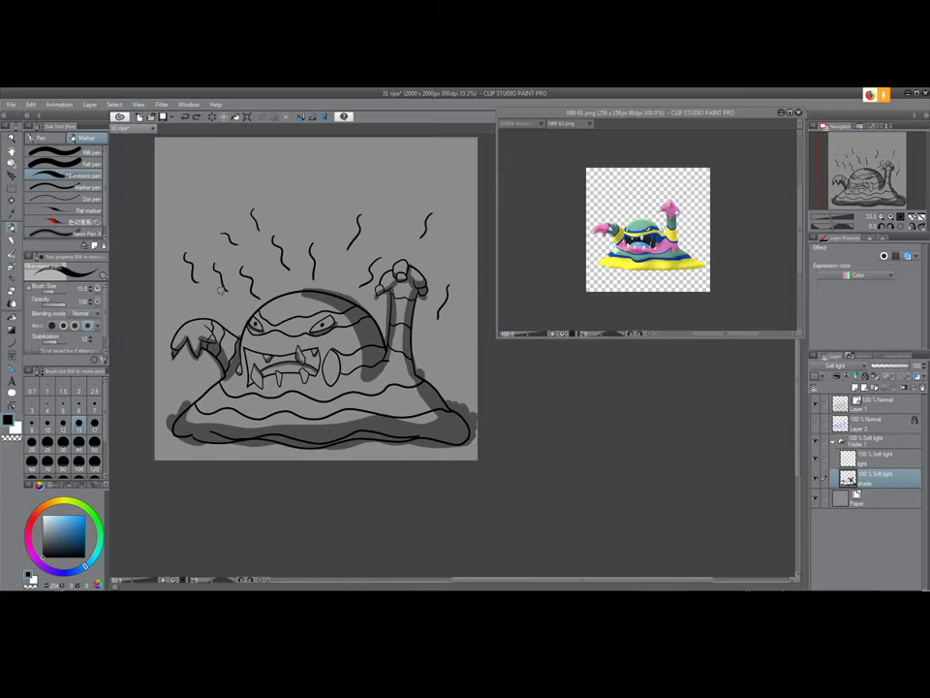
{"action": "left_click_drag", "start_coordinate": [217, 326], "coordinate": [237, 357]}
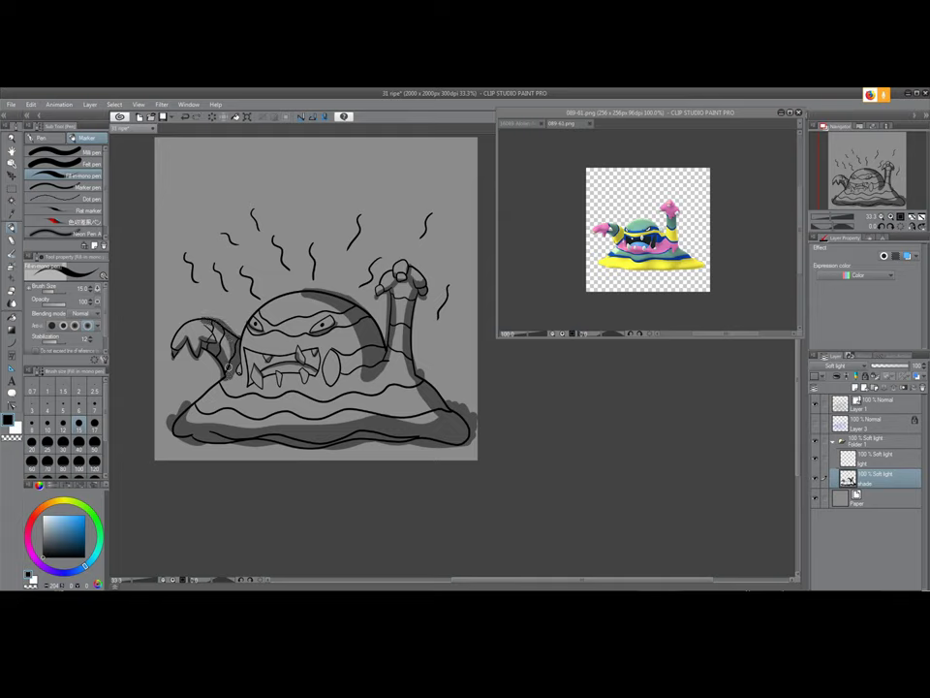
Soften the painted shading across the base, head, face and both arms with the Blur tool
{"action": "key", "text": "j"}
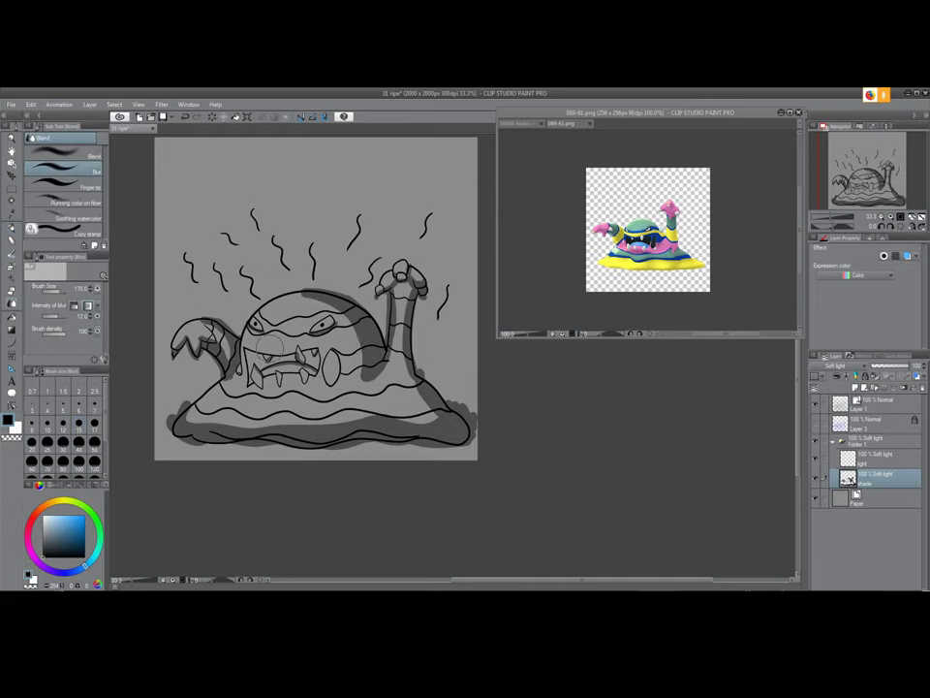
{"action": "mouse_move", "coordinate": [360, 365]}
{"action": "left_mouse_down"}
{"action": "mouse_move", "coordinate": [378, 305]}
{"action": "mouse_move", "coordinate": [411, 375]}
{"action": "mouse_move", "coordinate": [415, 305]}
{"action": "mouse_move", "coordinate": [424, 399]}
{"action": "mouse_move", "coordinate": [449, 423]}
{"action": "mouse_move", "coordinate": [346, 420]}
{"action": "mouse_move", "coordinate": [392, 418]}
{"action": "mouse_move", "coordinate": [225, 439]}
{"action": "mouse_move", "coordinate": [318, 421]}
{"action": "mouse_move", "coordinate": [172, 443]}
{"action": "mouse_move", "coordinate": [205, 394]}
{"action": "left_mouse_up"}
{"action": "mouse_move", "coordinate": [183, 425]}
{"action": "left_mouse_down"}
{"action": "mouse_move", "coordinate": [184, 407]}
{"action": "mouse_move", "coordinate": [244, 436]}
{"action": "mouse_move", "coordinate": [351, 435]}
{"action": "mouse_move", "coordinate": [427, 402]}
{"action": "mouse_move", "coordinate": [403, 353]}
{"action": "mouse_move", "coordinate": [407, 364]}
{"action": "mouse_move", "coordinate": [398, 284]}
{"action": "left_mouse_up"}
{"action": "mouse_move", "coordinate": [295, 212]}
{"action": "left_mouse_down"}
{"action": "mouse_move", "coordinate": [281, 281]}
{"action": "mouse_move", "coordinate": [232, 198]}
{"action": "mouse_move", "coordinate": [310, 300]}
{"action": "mouse_move", "coordinate": [291, 279]}
{"action": "left_mouse_up"}
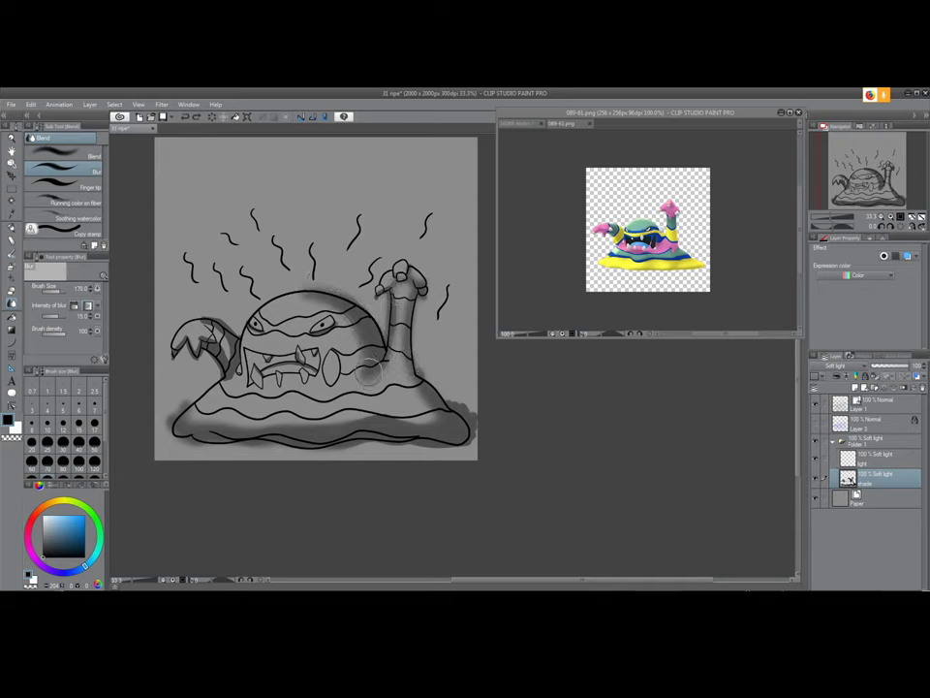
{"action": "mouse_move", "coordinate": [356, 322]}
{"action": "left_mouse_down"}
{"action": "mouse_move", "coordinate": [451, 412]}
{"action": "mouse_move", "coordinate": [380, 417]}
{"action": "mouse_move", "coordinate": [416, 408]}
{"action": "mouse_move", "coordinate": [336, 424]}
{"action": "mouse_move", "coordinate": [394, 433]}
{"action": "mouse_move", "coordinate": [386, 419]}
{"action": "mouse_move", "coordinate": [249, 440]}
{"action": "mouse_move", "coordinate": [187, 424]}
{"action": "mouse_move", "coordinate": [227, 430]}
{"action": "mouse_move", "coordinate": [160, 430]}
{"action": "mouse_move", "coordinate": [183, 447]}
{"action": "mouse_move", "coordinate": [184, 403]}
{"action": "mouse_move", "coordinate": [172, 415]}
{"action": "mouse_move", "coordinate": [278, 445]}
{"action": "mouse_move", "coordinate": [426, 445]}
{"action": "mouse_move", "coordinate": [451, 399]}
{"action": "mouse_move", "coordinate": [478, 431]}
{"action": "mouse_move", "coordinate": [463, 424]}
{"action": "mouse_move", "coordinate": [470, 440]}
{"action": "mouse_move", "coordinate": [401, 440]}
{"action": "mouse_move", "coordinate": [472, 452]}
{"action": "mouse_move", "coordinate": [325, 447]}
{"action": "mouse_move", "coordinate": [407, 447]}
{"action": "mouse_move", "coordinate": [327, 459]}
{"action": "mouse_move", "coordinate": [461, 454]}
{"action": "mouse_move", "coordinate": [377, 408]}
{"action": "mouse_move", "coordinate": [437, 426]}
{"action": "mouse_move", "coordinate": [219, 428]}
{"action": "mouse_move", "coordinate": [173, 406]}
{"action": "mouse_move", "coordinate": [194, 386]}
{"action": "mouse_move", "coordinate": [312, 348]}
{"action": "mouse_move", "coordinate": [260, 369]}
{"action": "mouse_move", "coordinate": [238, 393]}
{"action": "mouse_move", "coordinate": [281, 388]}
{"action": "mouse_move", "coordinate": [237, 330]}
{"action": "mouse_move", "coordinate": [221, 402]}
{"action": "mouse_move", "coordinate": [205, 333]}
{"action": "mouse_move", "coordinate": [226, 354]}
{"action": "mouse_move", "coordinate": [213, 311]}
{"action": "left_mouse_up"}
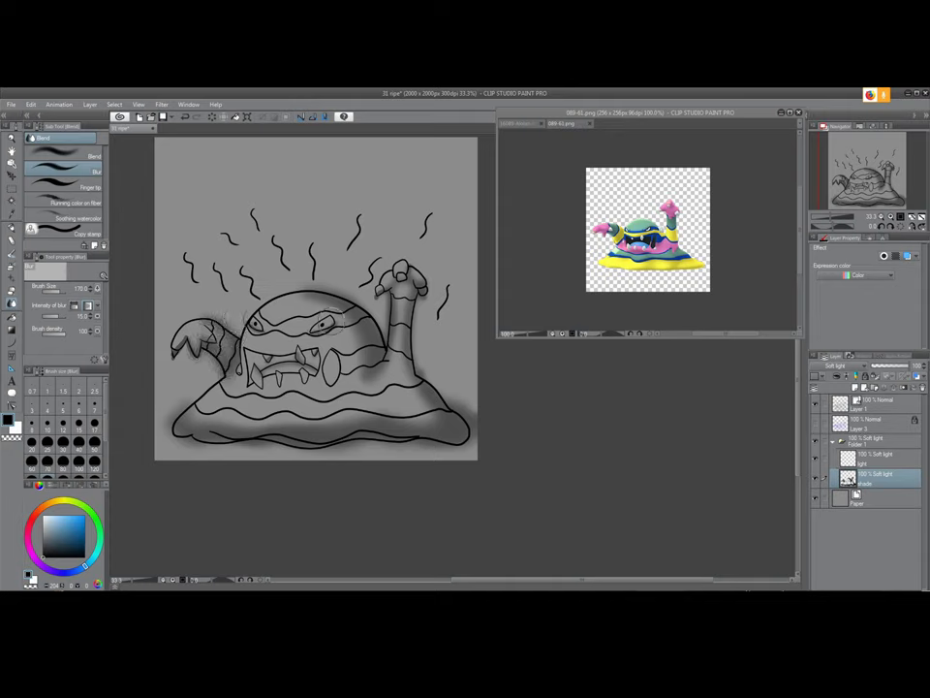
{"action": "mouse_move", "coordinate": [371, 365]}
{"action": "left_mouse_down"}
{"action": "mouse_move", "coordinate": [321, 284]}
{"action": "mouse_move", "coordinate": [375, 373]}
{"action": "mouse_move", "coordinate": [453, 423]}
{"action": "mouse_move", "coordinate": [366, 414]}
{"action": "mouse_move", "coordinate": [237, 438]}
{"action": "left_mouse_up"}
Paint extra shading along the lower edge of the base and soften it with the Blur tool
{"action": "key", "text": "p"}
{"action": "left_click_drag", "start_coordinate": [194, 436], "coordinate": [262, 435]}
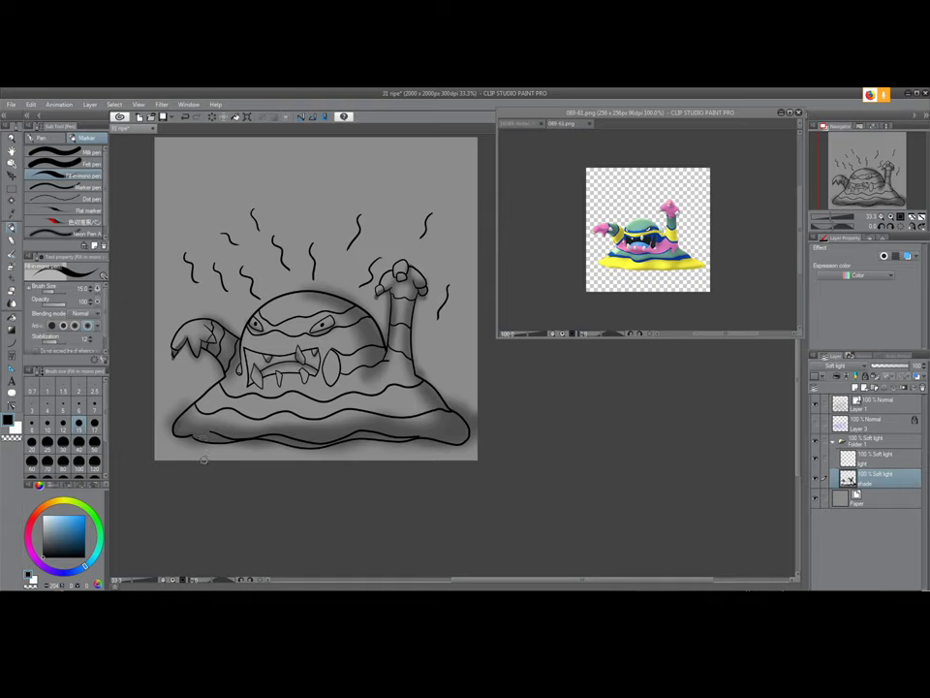
{"action": "key", "text": "j"}
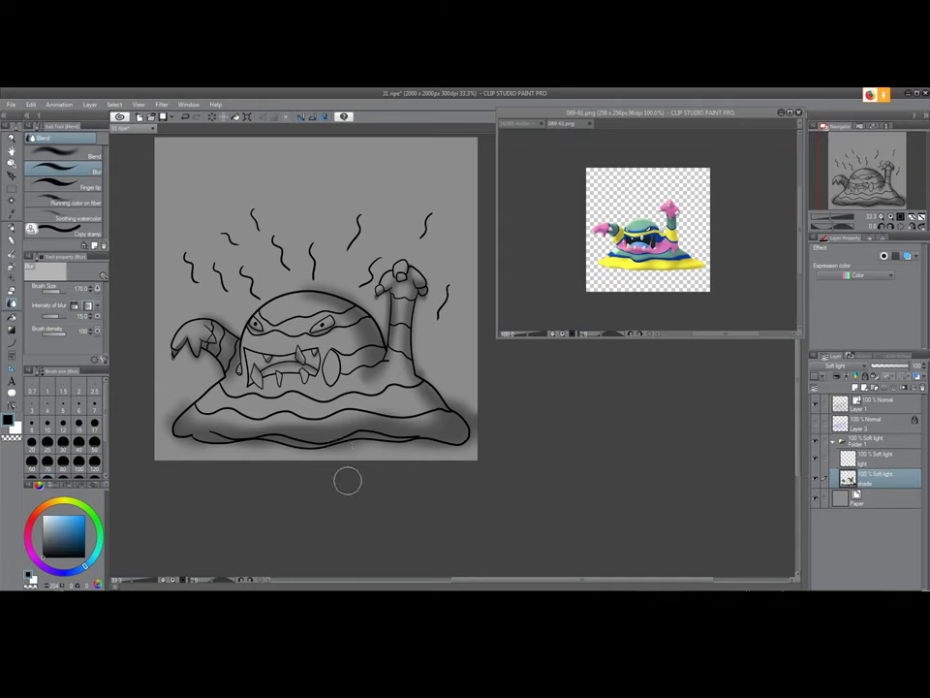
{"action": "key", "text": "p"}
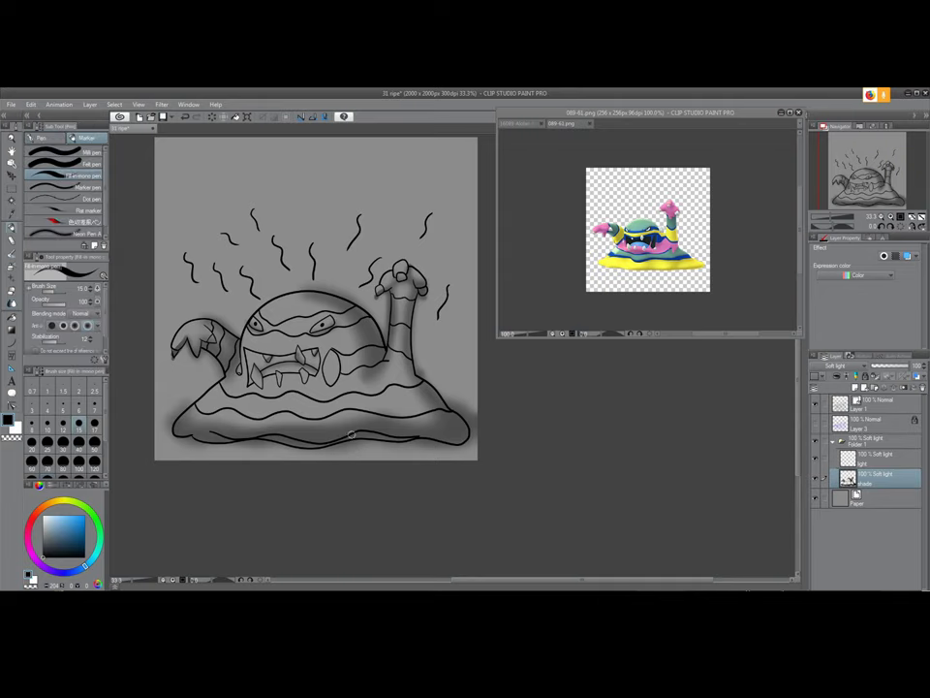
{"action": "key", "text": "j"}
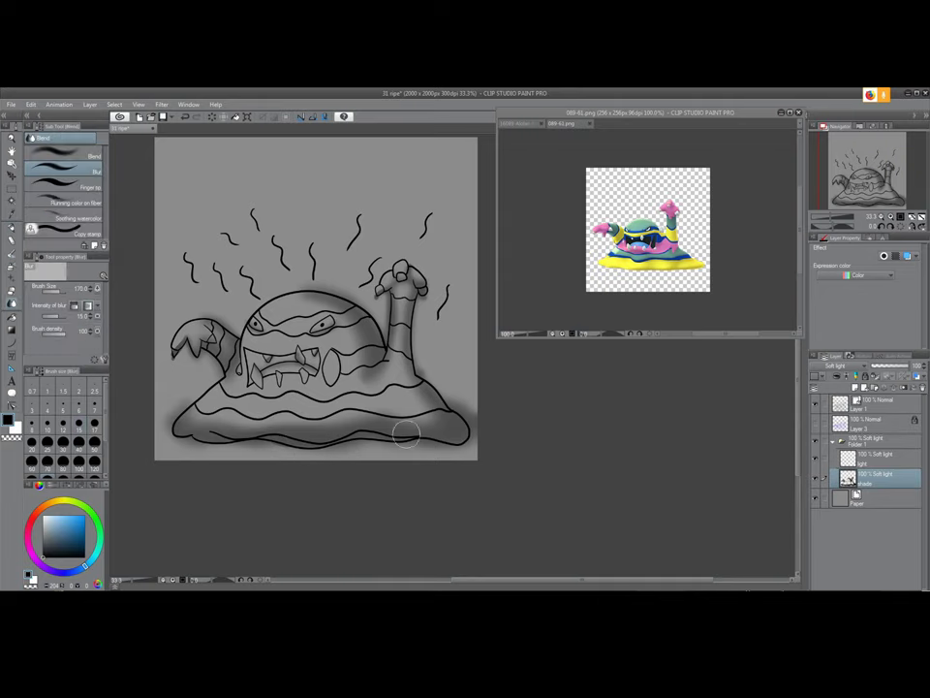
Shade the outer edge of the raised arm and the top of the head, blending both areas with Blur
{"action": "key", "text": "p"}
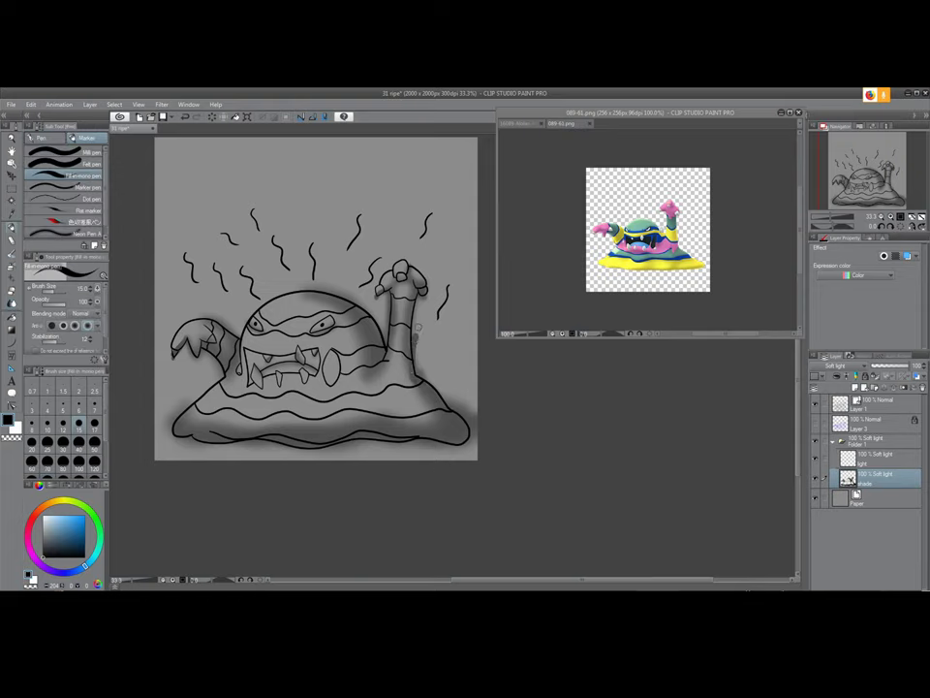
{"action": "key", "text": "j"}
{"action": "mouse_move", "coordinate": [411, 380]}
{"action": "left_mouse_down"}
{"action": "mouse_move", "coordinate": [455, 434]}
{"action": "mouse_move", "coordinate": [397, 341]}
{"action": "mouse_move", "coordinate": [423, 302]}
{"action": "mouse_move", "coordinate": [406, 342]}
{"action": "left_mouse_up"}
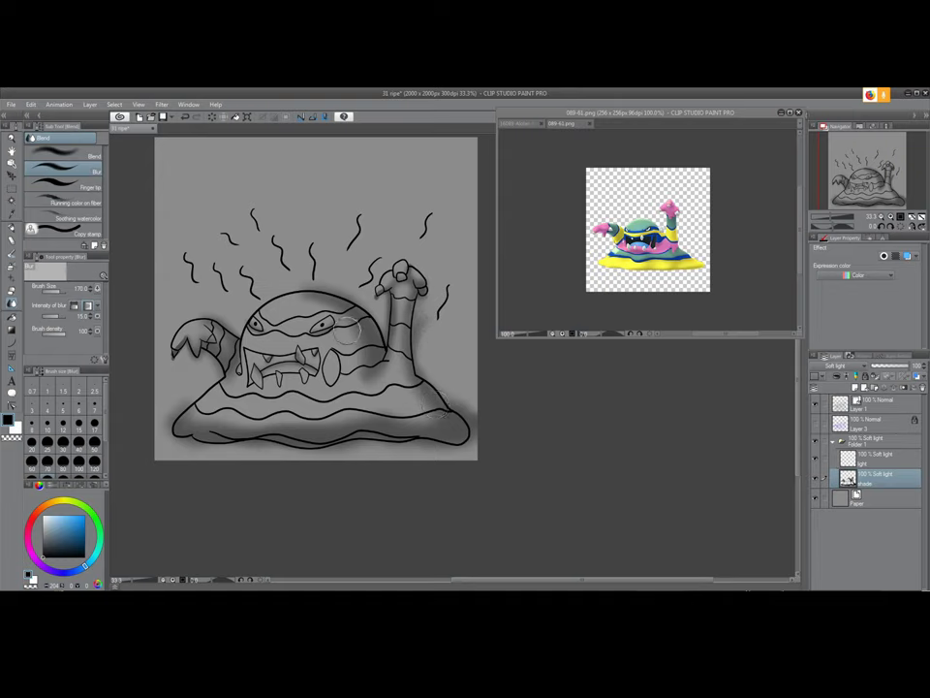
{"action": "key", "text": "p"}
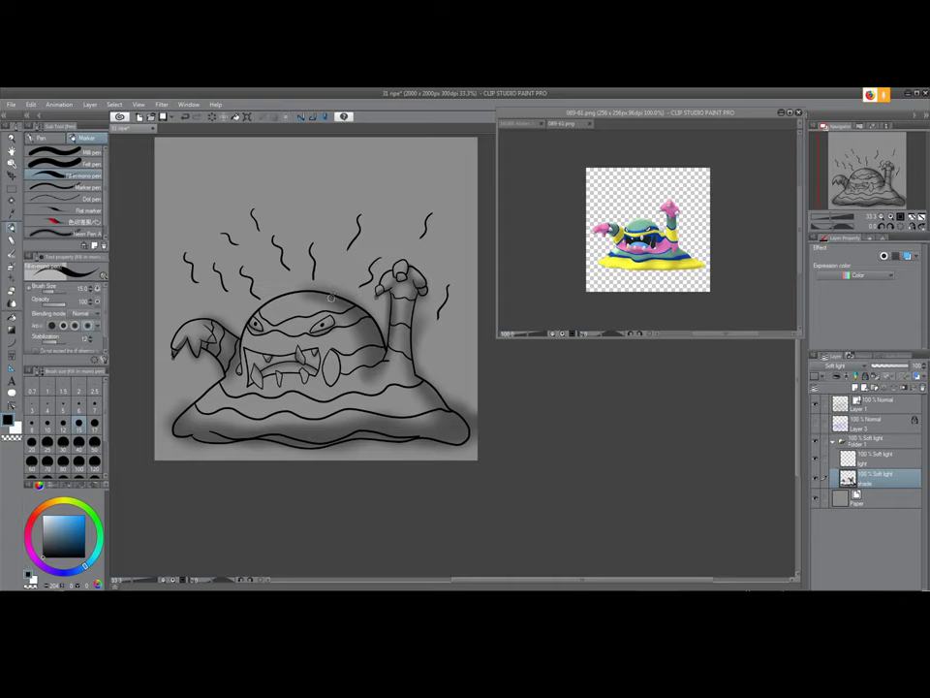
{"action": "key", "text": "j"}
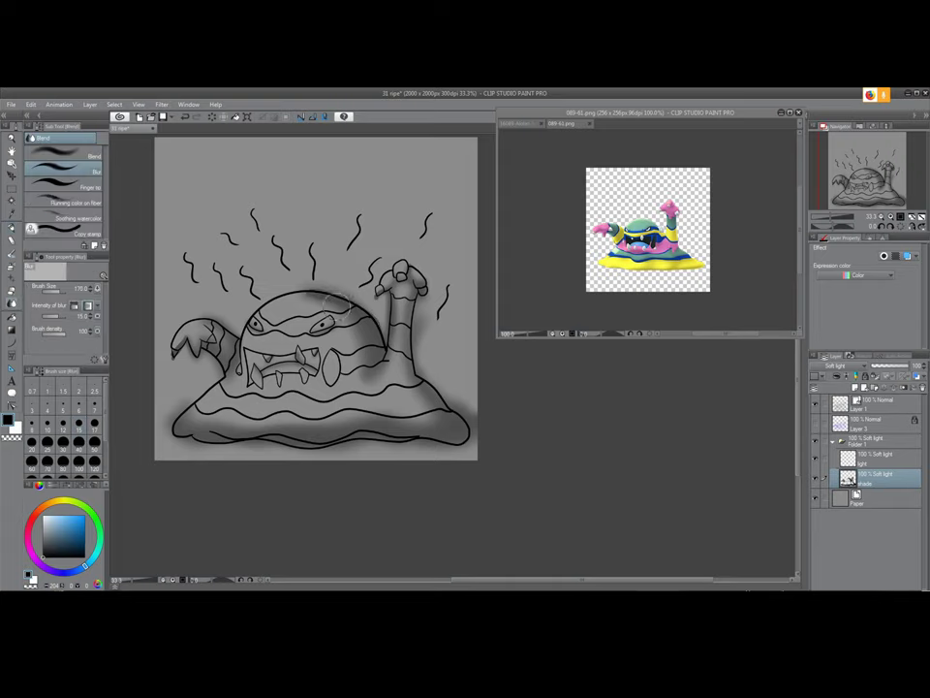
{"action": "mouse_move", "coordinate": [298, 273]}
{"action": "left_mouse_down"}
{"action": "mouse_move", "coordinate": [333, 271]}
{"action": "mouse_move", "coordinate": [326, 304]}
{"action": "left_mouse_up"}
Shade the large oval drip beside the mouth and blur the shading smooth
{"action": "key", "text": "p"}
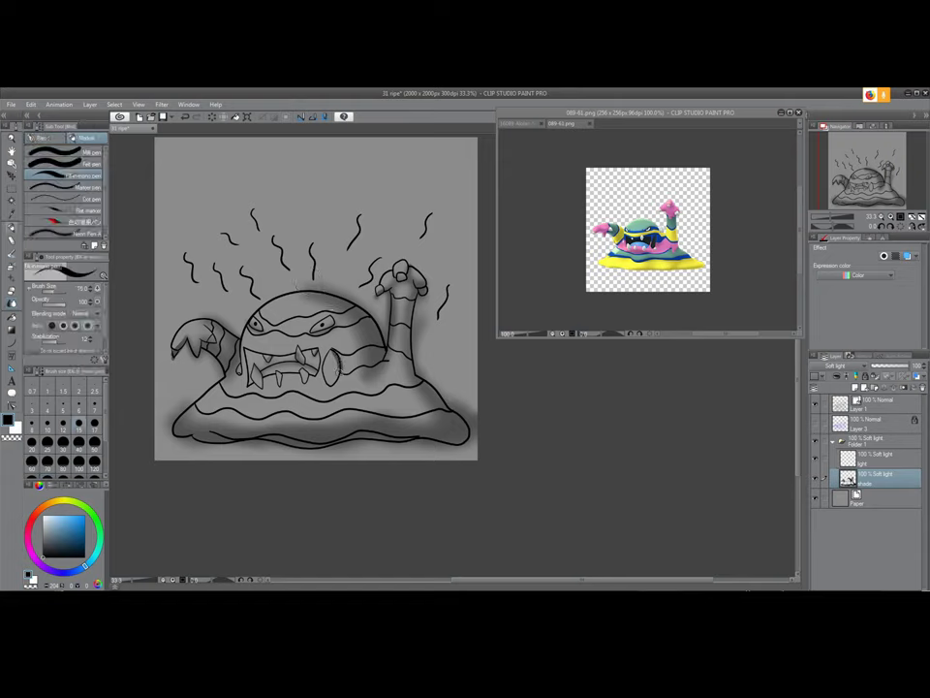
{"action": "left_click_drag", "start_coordinate": [326, 374], "coordinate": [330, 350]}
{"action": "key", "text": "j"}
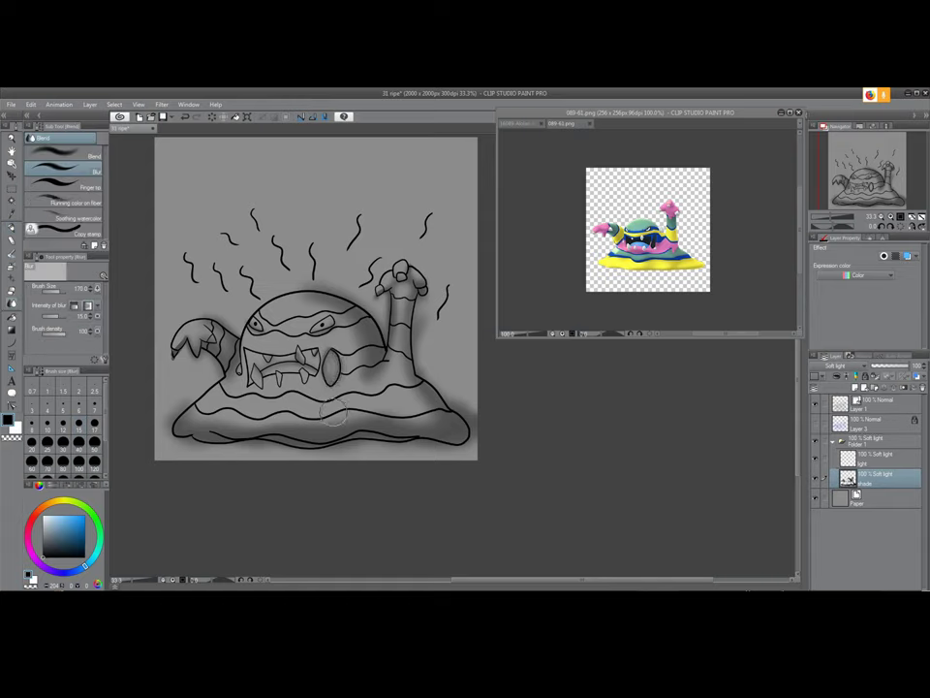
Add shading to the edge of the mouth and around the fangs, softening it with Blur
{"action": "key", "text": "p"}
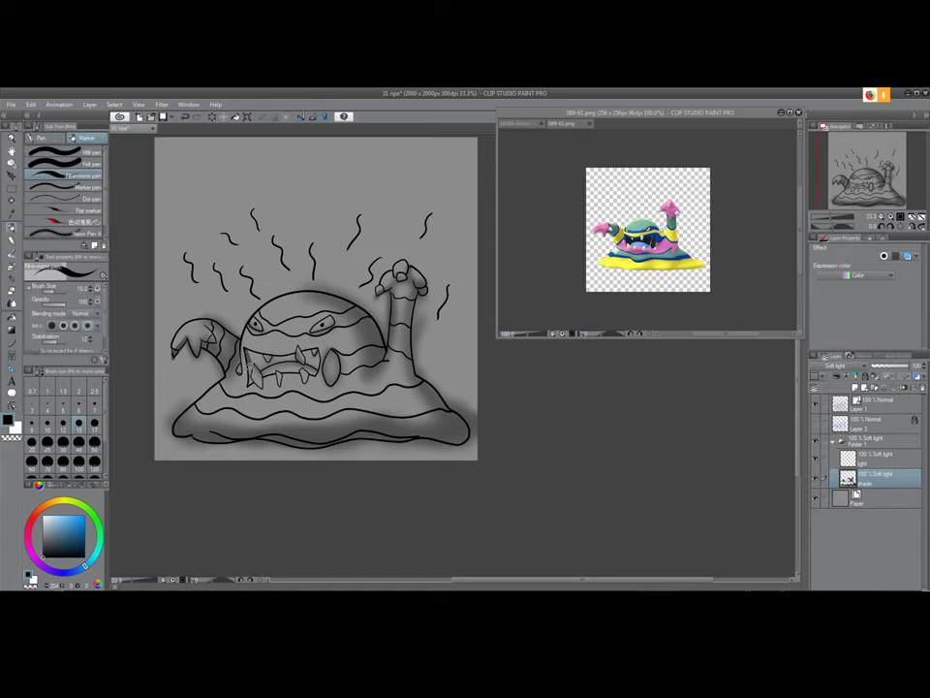
{"action": "key", "text": "j"}
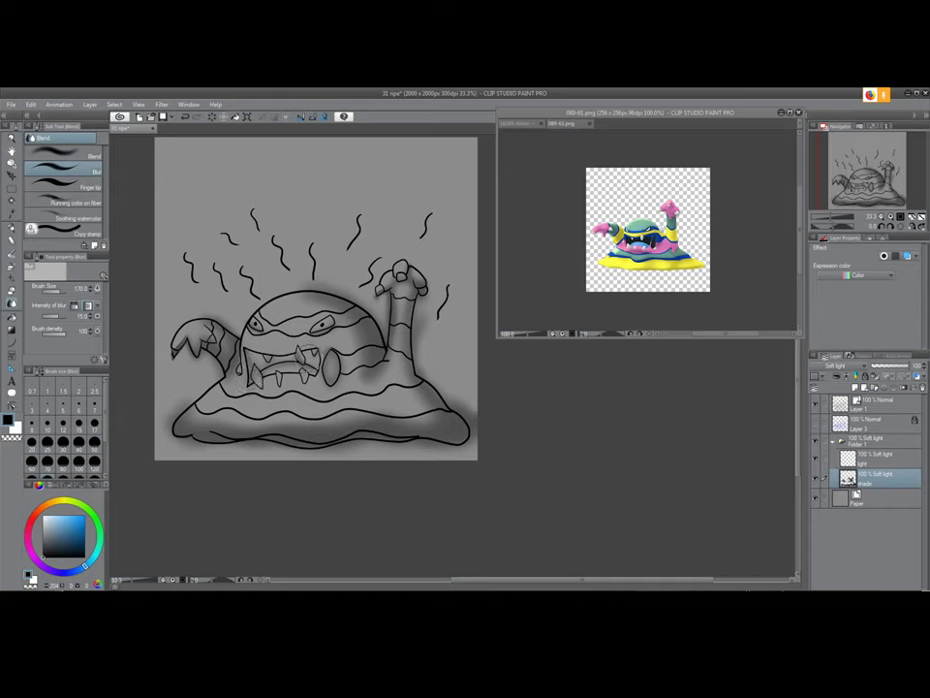
{"action": "key", "text": "p"}
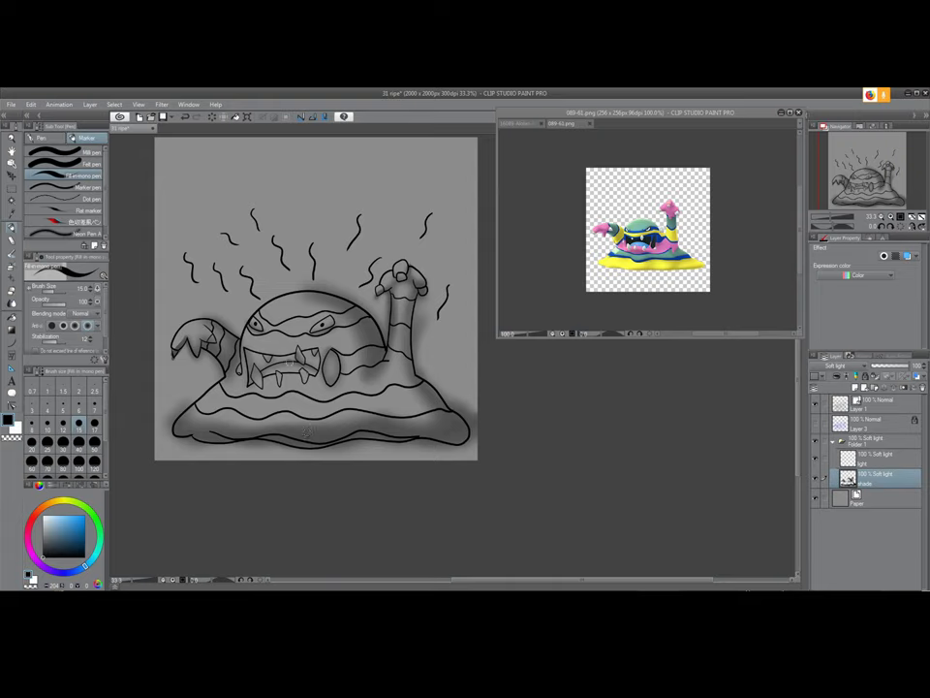
{"action": "key", "text": "j"}
Touch up the shading on the drooping hand's fingers and blend it with Blur
{"action": "left_click_drag", "start_coordinate": [200, 349], "coordinate": [188, 343]}
{"action": "key", "text": "p"}
{"action": "key", "text": "j"}
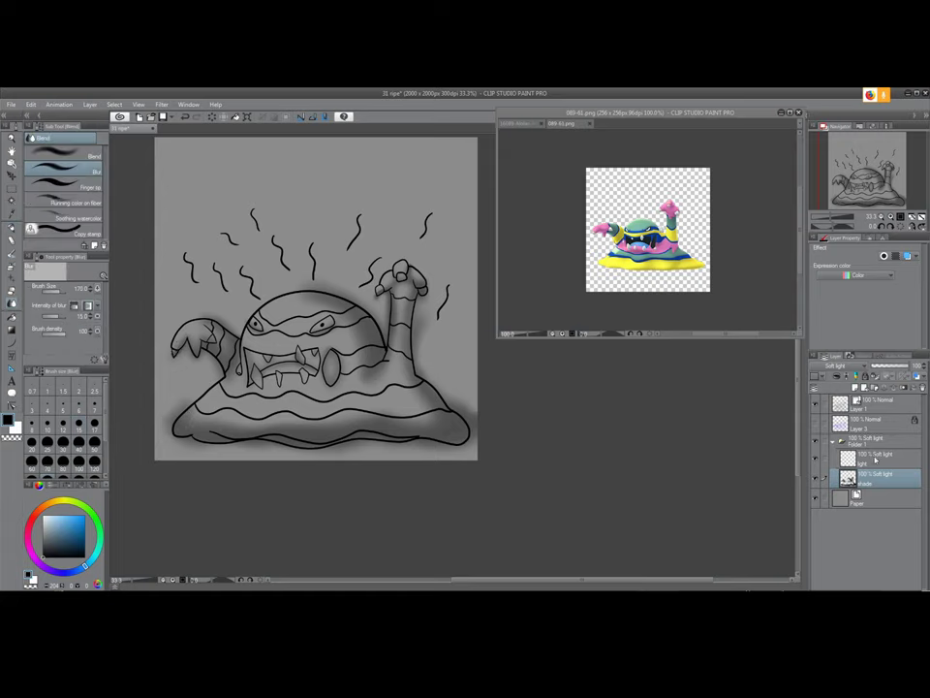
On the light layer, paint a white highlight on the forehead and face with a size 30 marker, then blur it
{"action": "left_click", "coordinate": [875, 458]}
{"action": "key", "text": "p"}
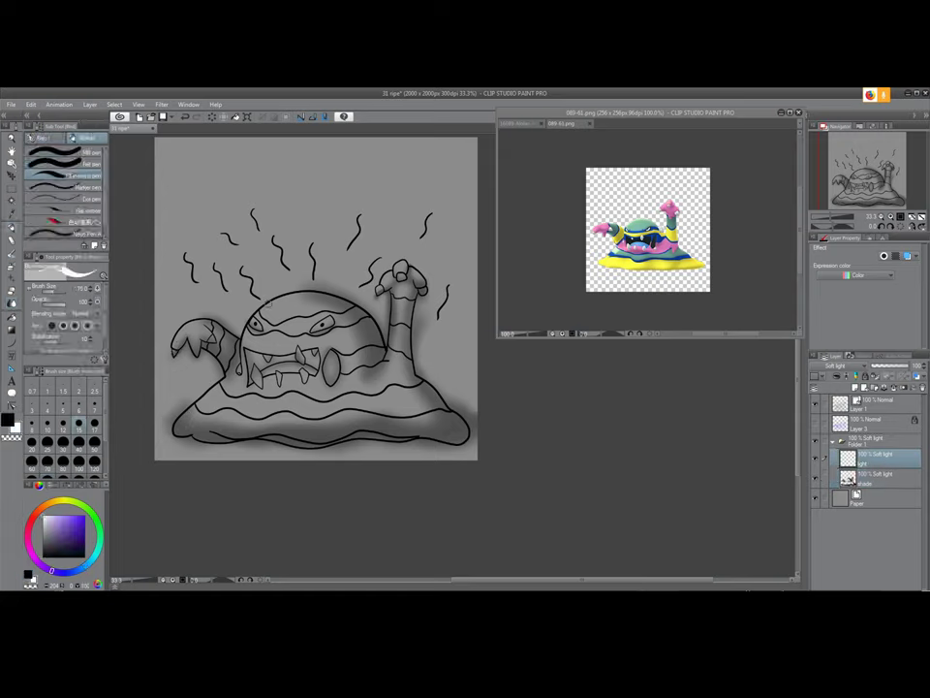
{"action": "key", "text": "bracketright"}
{"action": "key", "text": "bracketright"}
{"action": "key", "text": "bracketright"}
{"action": "mouse_move", "coordinate": [282, 301]}
{"action": "left_mouse_down"}
{"action": "mouse_move", "coordinate": [271, 310]}
{"action": "mouse_move", "coordinate": [290, 304]}
{"action": "mouse_move", "coordinate": [290, 331]}
{"action": "mouse_move", "coordinate": [268, 334]}
{"action": "mouse_move", "coordinate": [287, 305]}
{"action": "mouse_move", "coordinate": [284, 336]}
{"action": "mouse_move", "coordinate": [268, 334]}
{"action": "mouse_move", "coordinate": [296, 316]}
{"action": "mouse_move", "coordinate": [276, 325]}
{"action": "mouse_move", "coordinate": [270, 314]}
{"action": "mouse_move", "coordinate": [283, 306]}
{"action": "mouse_move", "coordinate": [283, 341]}
{"action": "mouse_move", "coordinate": [297, 311]}
{"action": "mouse_move", "coordinate": [236, 319]}
{"action": "left_mouse_up"}
{"action": "key", "text": "j"}
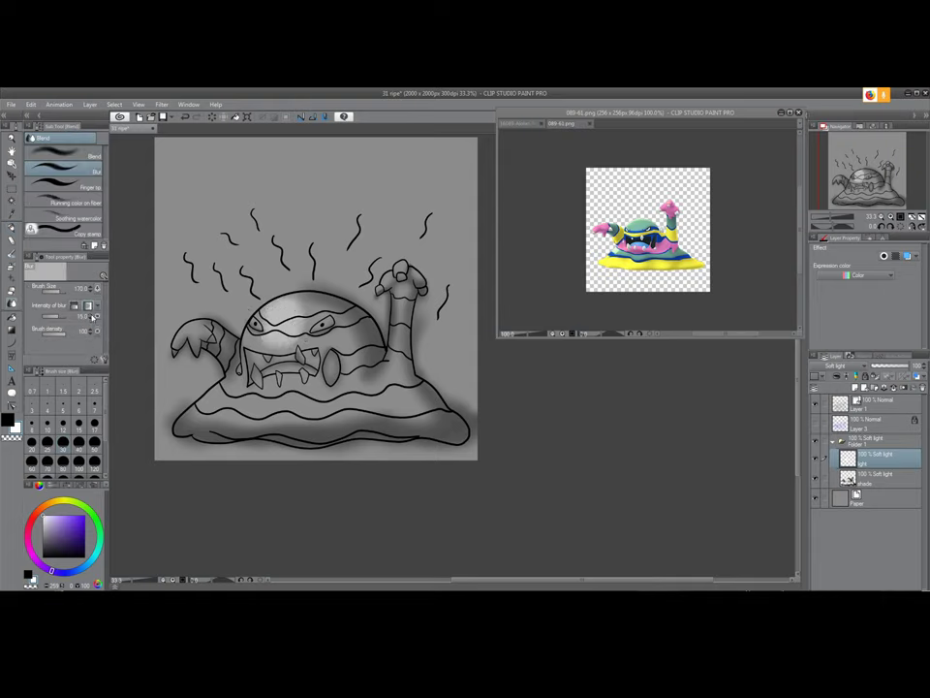
{"action": "mouse_move", "coordinate": [290, 354]}
{"action": "left_mouse_down"}
{"action": "mouse_move", "coordinate": [268, 347]}
{"action": "mouse_move", "coordinate": [284, 304]}
{"action": "mouse_move", "coordinate": [267, 359]}
{"action": "left_mouse_up"}
Paint white highlights on the back and fingers of the drooping hand and soften them with Blur
{"action": "key", "text": "p"}
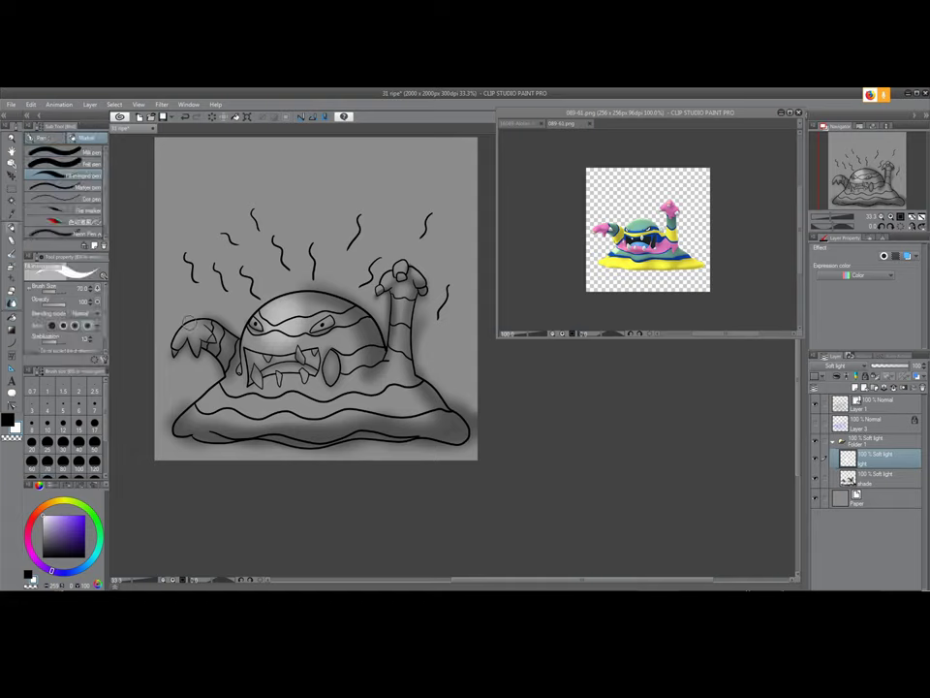
{"action": "key", "text": "j"}
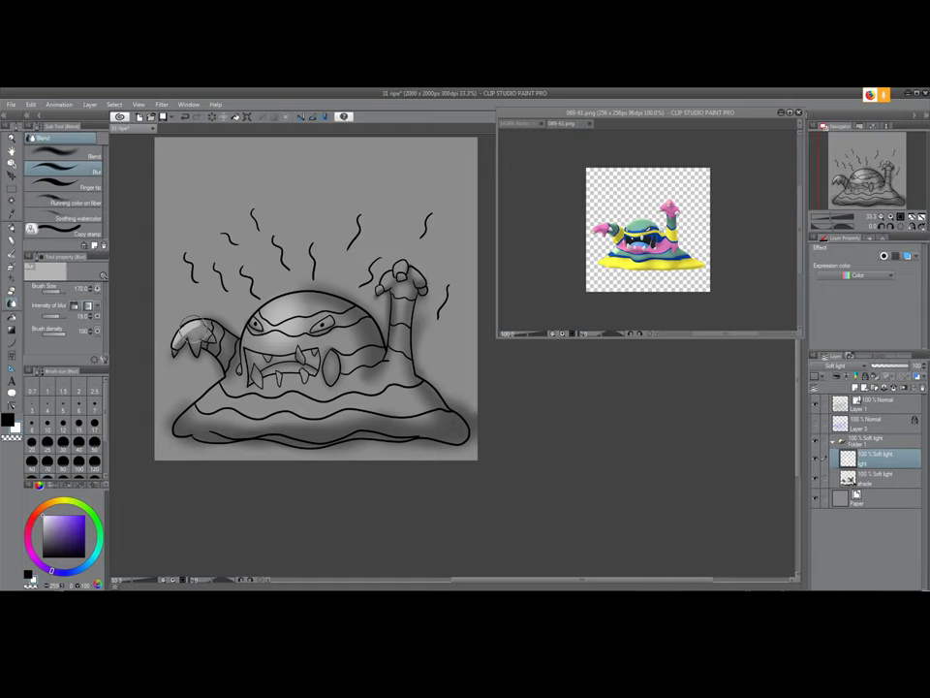
{"action": "key", "text": "p"}
{"action": "mouse_move", "coordinate": [186, 337]}
{"action": "left_mouse_down"}
{"action": "mouse_move", "coordinate": [200, 323]}
{"action": "mouse_move", "coordinate": [188, 320]}
{"action": "mouse_move", "coordinate": [187, 340]}
{"action": "left_mouse_up"}
{"action": "key", "text": "j"}
Highlight the fingers of the raised hand in white and blur the strokes
{"action": "key", "text": "p"}
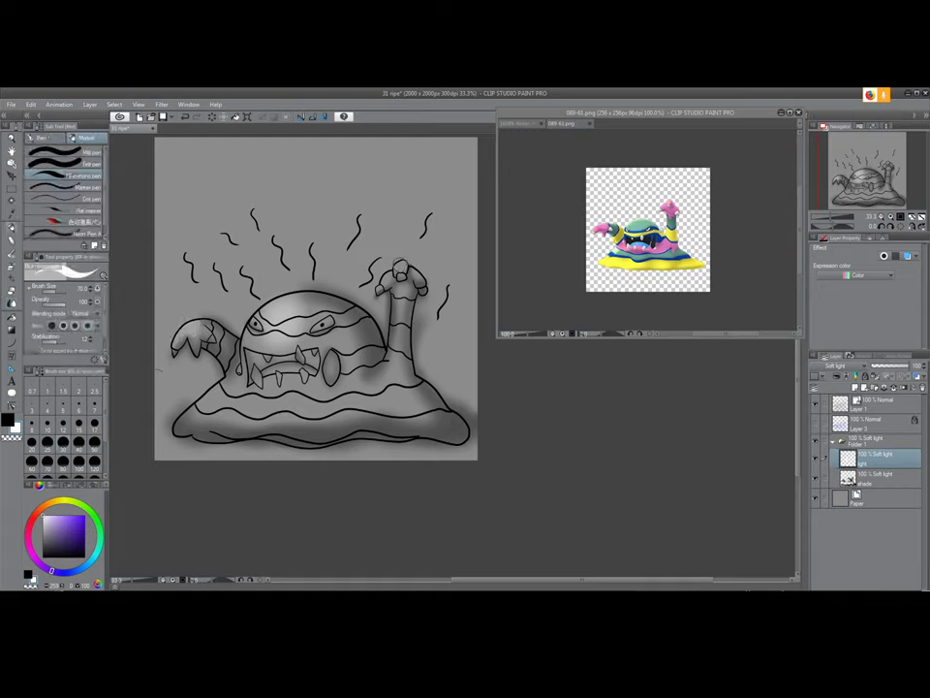
{"action": "mouse_move", "coordinate": [396, 272]}
{"action": "left_mouse_down"}
{"action": "mouse_move", "coordinate": [401, 264]}
{"action": "mouse_move", "coordinate": [379, 288]}
{"action": "mouse_move", "coordinate": [419, 274]}
{"action": "left_mouse_up"}
{"action": "key", "text": "j"}
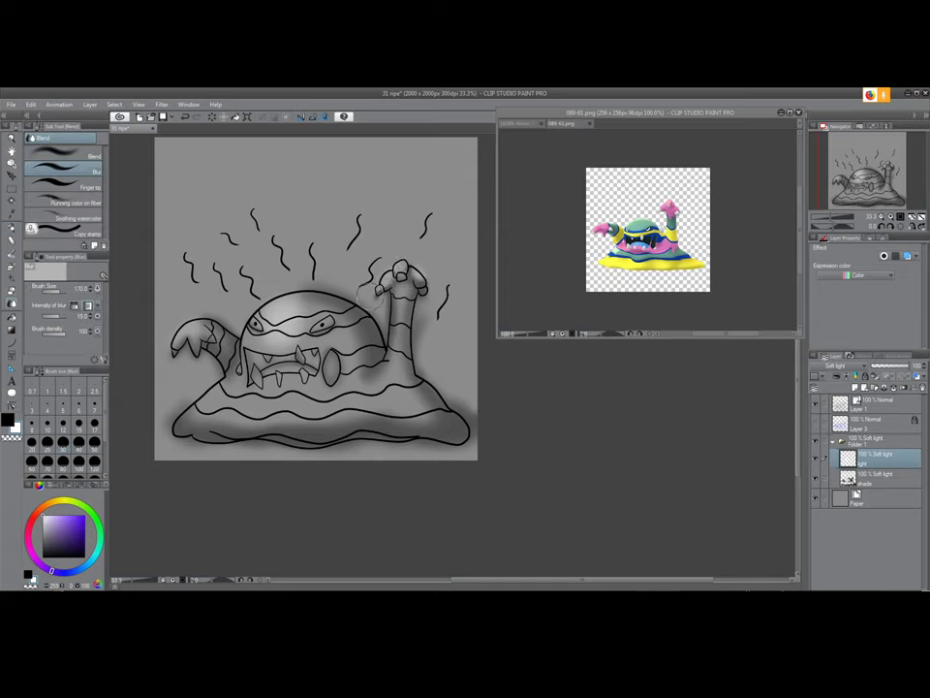
Brighten the face just above the mouth with white strokes and blend them with Blur
{"action": "key", "text": "p"}
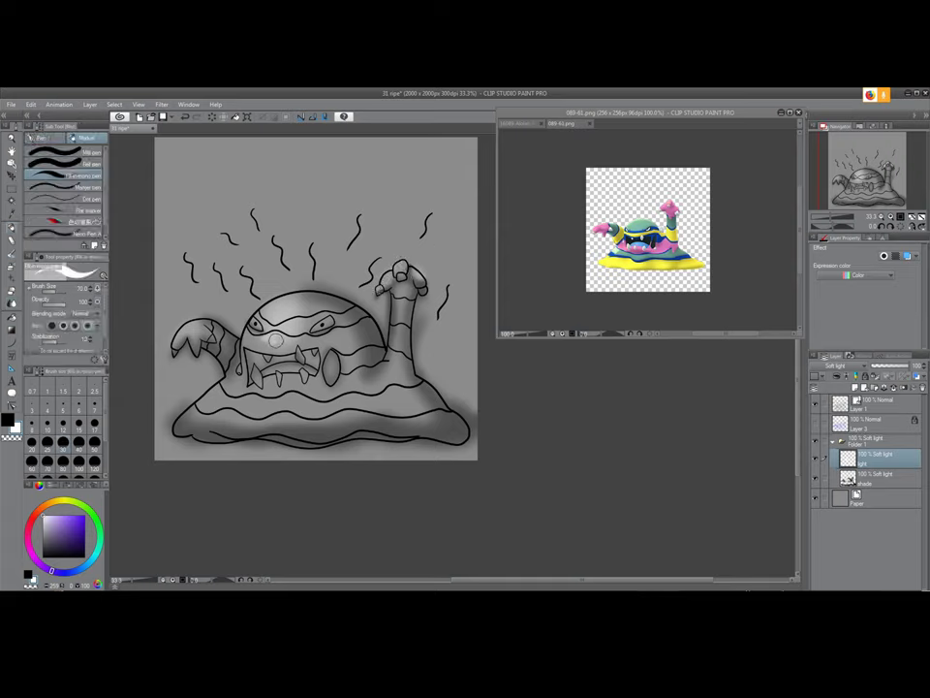
{"action": "mouse_move", "coordinate": [286, 342]}
{"action": "left_mouse_down"}
{"action": "mouse_move", "coordinate": [255, 343]}
{"action": "mouse_move", "coordinate": [273, 339]}
{"action": "left_mouse_up"}
{"action": "key", "text": "j"}
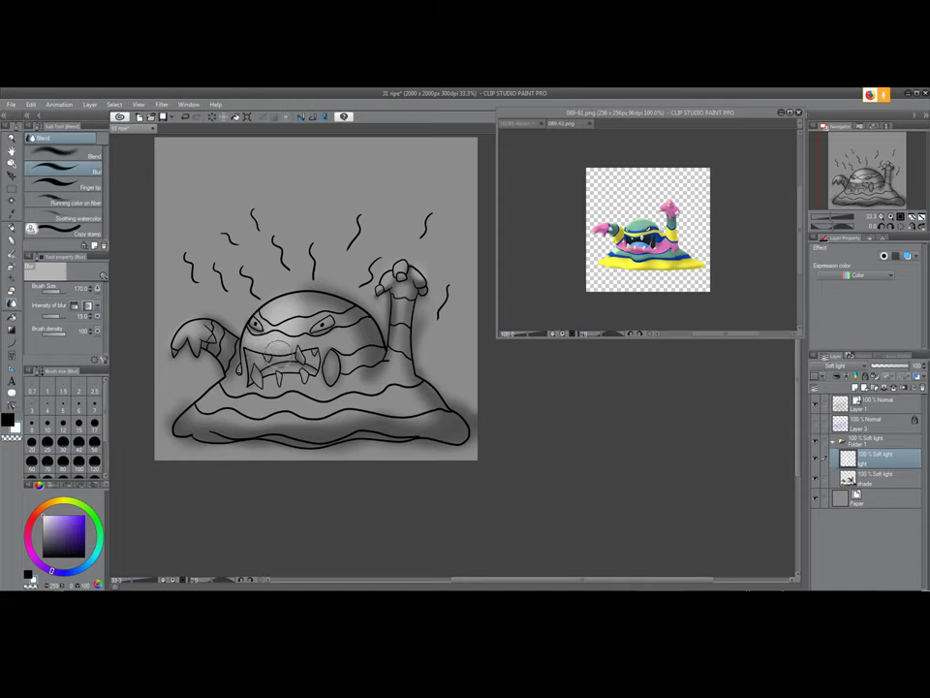
Paint white highlights along the upper bands of the base below the mouth and blur them smooth
{"action": "key", "text": "p"}
{"action": "mouse_move", "coordinate": [237, 399]}
{"action": "left_mouse_down"}
{"action": "mouse_move", "coordinate": [302, 402]}
{"action": "mouse_move", "coordinate": [253, 426]}
{"action": "mouse_move", "coordinate": [231, 418]}
{"action": "mouse_move", "coordinate": [252, 406]}
{"action": "mouse_move", "coordinate": [250, 376]}
{"action": "mouse_move", "coordinate": [260, 393]}
{"action": "mouse_move", "coordinate": [316, 403]}
{"action": "left_mouse_up"}
{"action": "key", "text": "j"}
{"action": "key", "text": "p"}
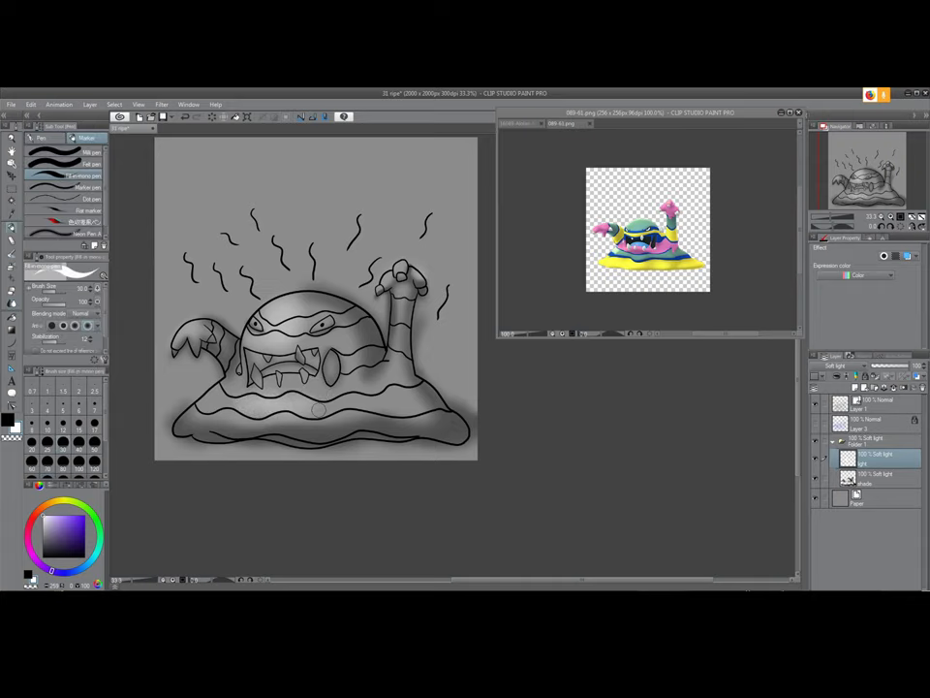
{"action": "key", "text": "j"}
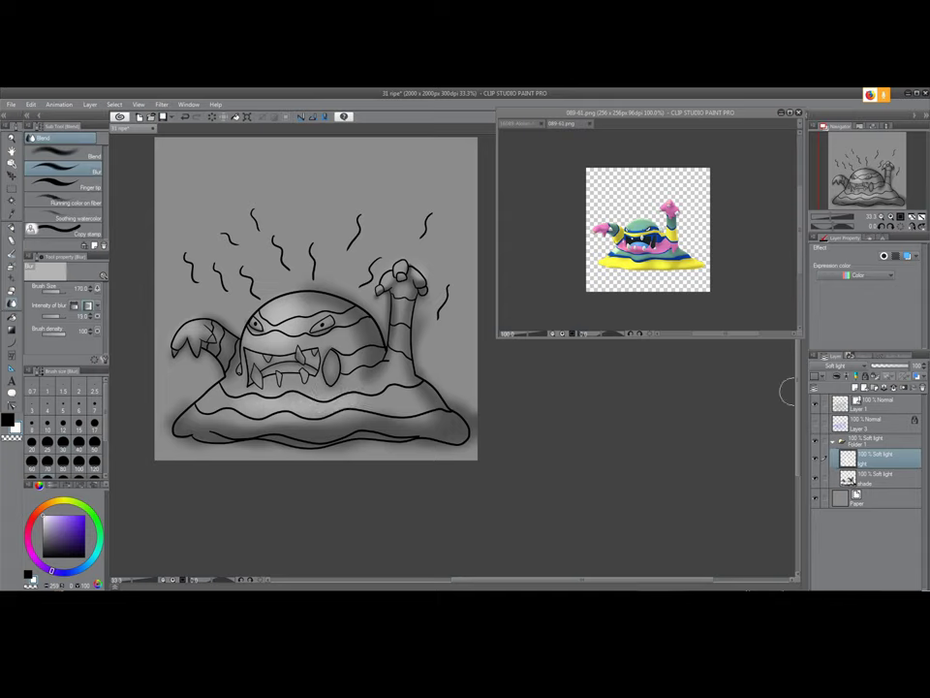
Collapse and hide Folder 1 containing the light and shade layers
{"action": "left_click", "coordinate": [856, 479]}
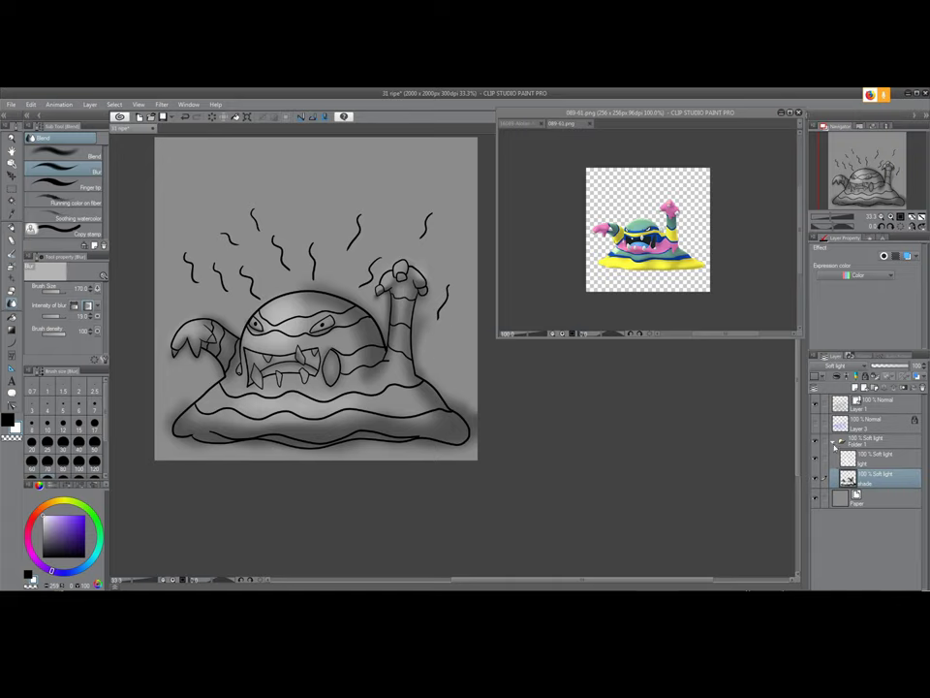
{"action": "left_click", "coordinate": [834, 442]}
{"action": "left_click", "coordinate": [816, 441]}
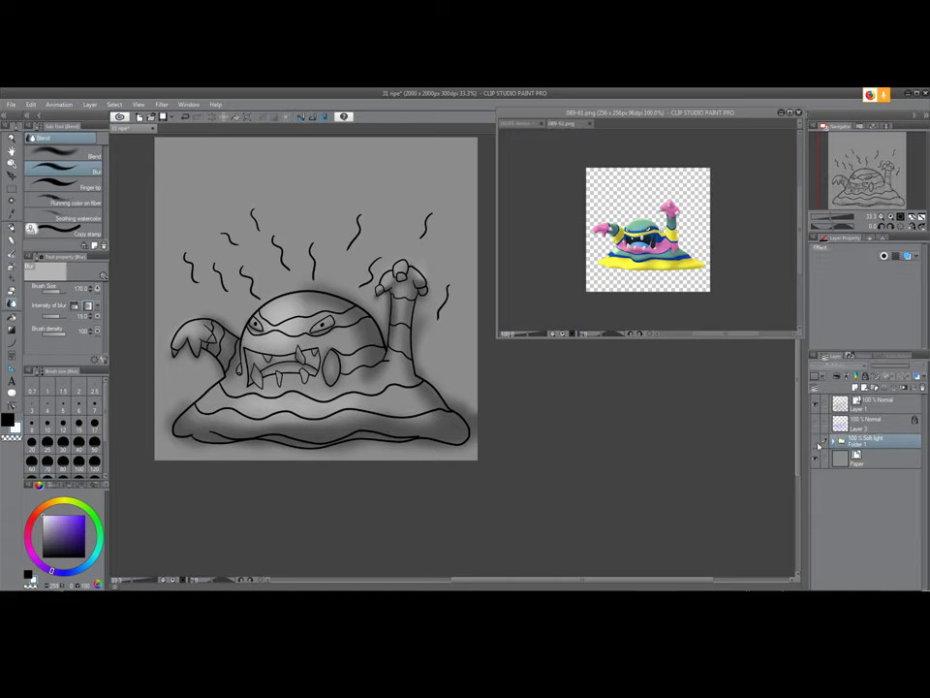
Add a new raster layer directly above the Paper layer for the colours and save the drawing
{"action": "left_click", "coordinate": [878, 465]}
{"action": "left_click", "coordinate": [853, 388]}
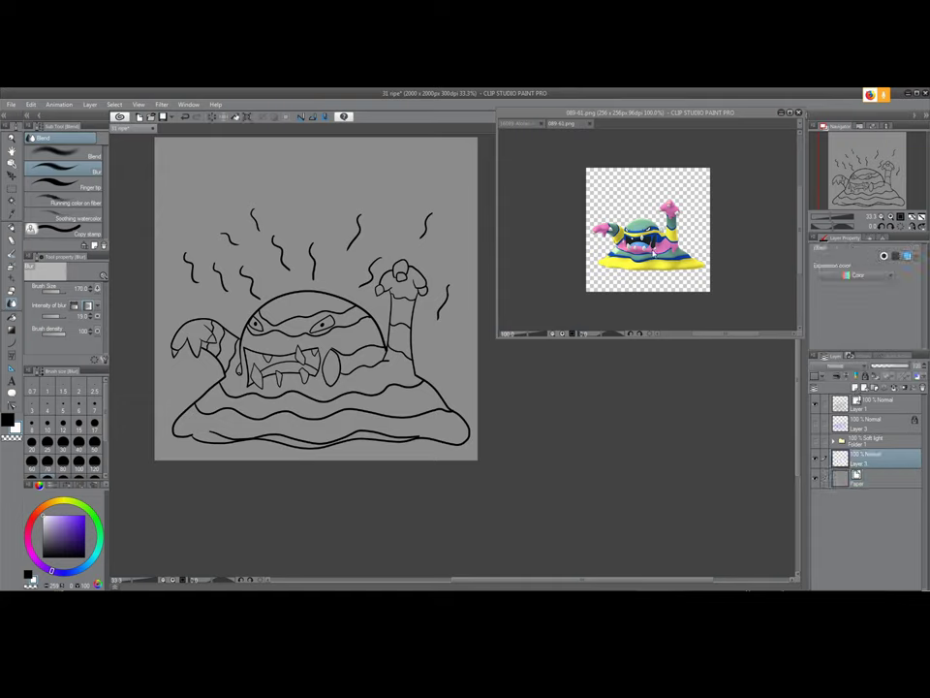
{"action": "key", "text": "ctrl+s"}
Sample the blue of the head stripe from the enlarged reference image for the marker and return to the drawing
{"action": "scroll", "coordinate": [715, 248], "scroll_direction": "up", "scroll_amount": 5}
{"action": "scroll", "coordinate": [598, 244], "scroll_direction": "down", "scroll_amount": 3}
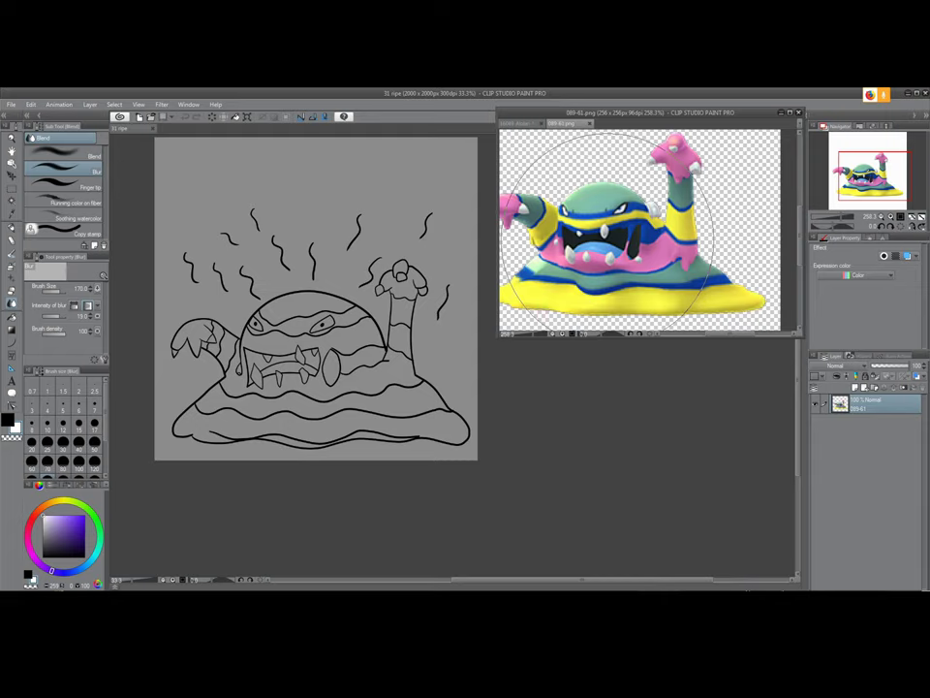
{"action": "key", "text": "p"}
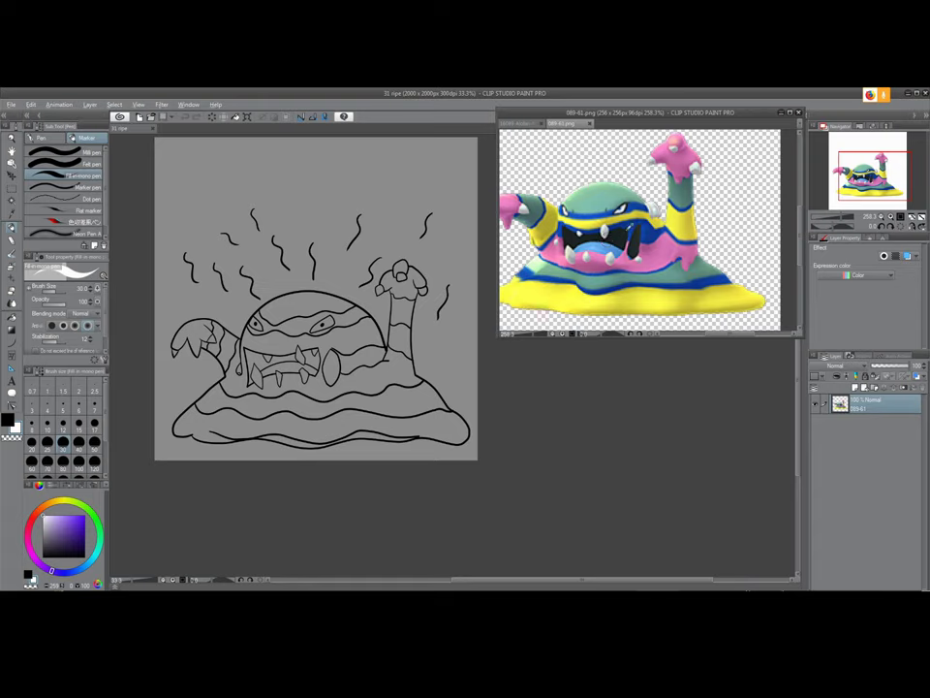
{"action": "left_click", "coordinate": [636, 208], "text": "alt"}
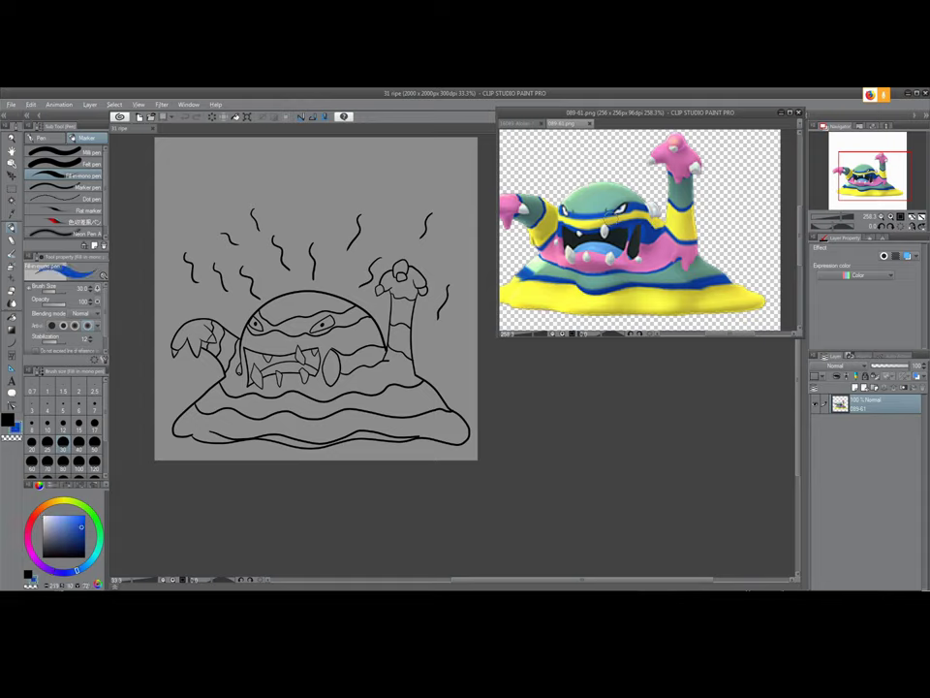
{"action": "left_click", "coordinate": [497, 415]}
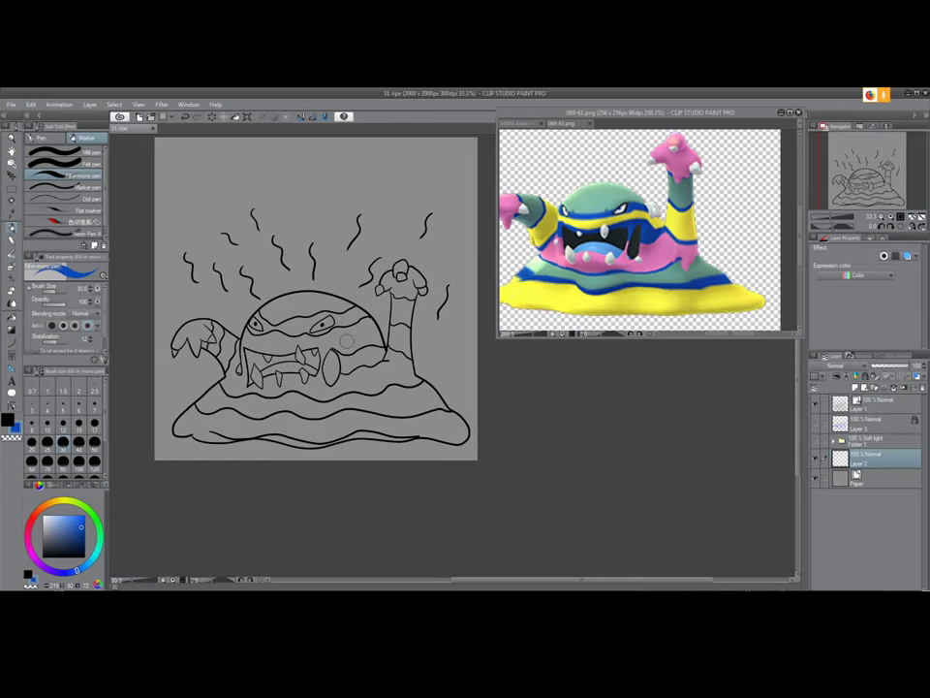
Fill the wavy band across the face, between the eyes and the mouth, with the sampled blue out to the head's edge
{"action": "scroll", "coordinate": [374, 339], "scroll_direction": "up", "scroll_amount": 3}
{"action": "scroll", "coordinate": [287, 328], "scroll_direction": "up", "scroll_amount": 1}
{"action": "mouse_move", "coordinate": [370, 273]}
{"action": "left_mouse_down"}
{"action": "mouse_move", "coordinate": [249, 353]}
{"action": "mouse_move", "coordinate": [251, 338]}
{"action": "left_mouse_up"}
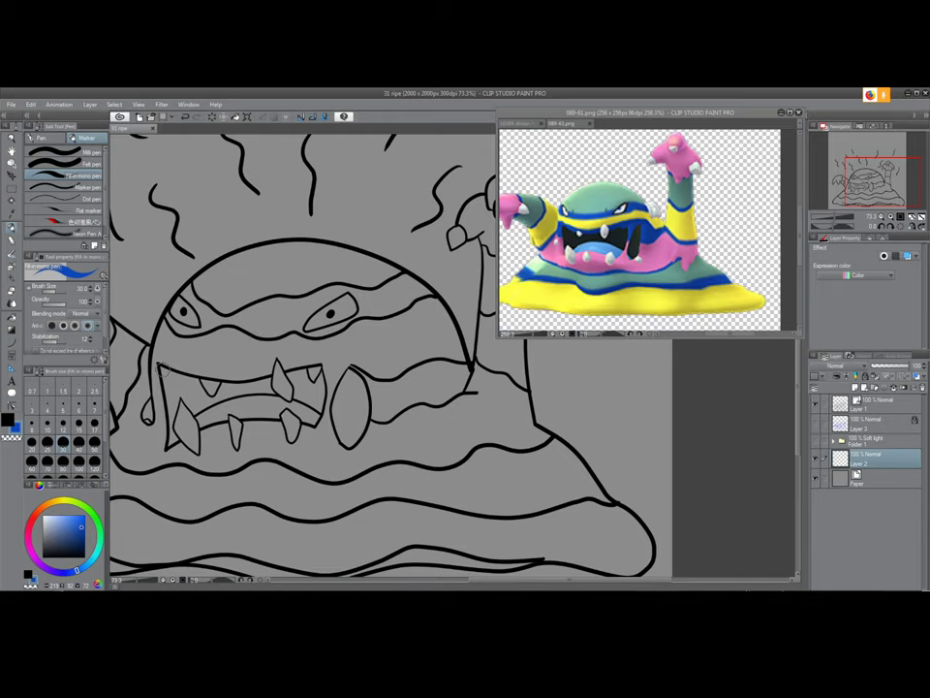
{"action": "mouse_move", "coordinate": [153, 363]}
{"action": "left_mouse_down"}
{"action": "mouse_move", "coordinate": [163, 321]}
{"action": "mouse_move", "coordinate": [165, 361]}
{"action": "mouse_move", "coordinate": [204, 360]}
{"action": "mouse_move", "coordinate": [164, 353]}
{"action": "mouse_move", "coordinate": [162, 331]}
{"action": "mouse_move", "coordinate": [184, 345]}
{"action": "mouse_move", "coordinate": [238, 333]}
{"action": "left_mouse_up"}
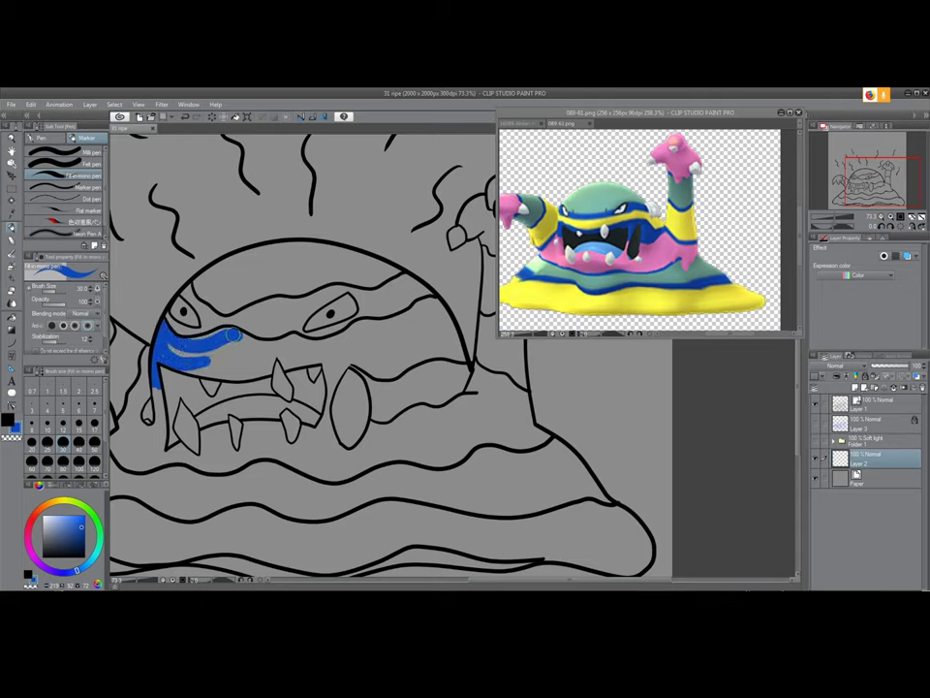
{"action": "mouse_move", "coordinate": [229, 334]}
{"action": "left_mouse_down"}
{"action": "mouse_move", "coordinate": [165, 350]}
{"action": "mouse_move", "coordinate": [223, 372]}
{"action": "mouse_move", "coordinate": [269, 360]}
{"action": "mouse_move", "coordinate": [263, 370]}
{"action": "mouse_move", "coordinate": [270, 365]}
{"action": "mouse_move", "coordinate": [180, 362]}
{"action": "mouse_move", "coordinate": [189, 367]}
{"action": "mouse_move", "coordinate": [213, 371]}
{"action": "mouse_move", "coordinate": [180, 352]}
{"action": "mouse_move", "coordinate": [241, 358]}
{"action": "mouse_move", "coordinate": [226, 344]}
{"action": "mouse_move", "coordinate": [214, 358]}
{"action": "mouse_move", "coordinate": [324, 332]}
{"action": "mouse_move", "coordinate": [278, 353]}
{"action": "mouse_move", "coordinate": [247, 353]}
{"action": "mouse_move", "coordinate": [237, 335]}
{"action": "mouse_move", "coordinate": [256, 363]}
{"action": "mouse_move", "coordinate": [212, 350]}
{"action": "mouse_move", "coordinate": [244, 350]}
{"action": "mouse_move", "coordinate": [237, 336]}
{"action": "mouse_move", "coordinate": [271, 354]}
{"action": "mouse_move", "coordinate": [292, 339]}
{"action": "mouse_move", "coordinate": [269, 345]}
{"action": "mouse_move", "coordinate": [283, 348]}
{"action": "mouse_move", "coordinate": [283, 364]}
{"action": "mouse_move", "coordinate": [277, 352]}
{"action": "mouse_move", "coordinate": [287, 363]}
{"action": "mouse_move", "coordinate": [354, 355]}
{"action": "mouse_move", "coordinate": [335, 387]}
{"action": "mouse_move", "coordinate": [325, 359]}
{"action": "mouse_move", "coordinate": [344, 357]}
{"action": "mouse_move", "coordinate": [293, 340]}
{"action": "mouse_move", "coordinate": [363, 343]}
{"action": "left_mouse_up"}
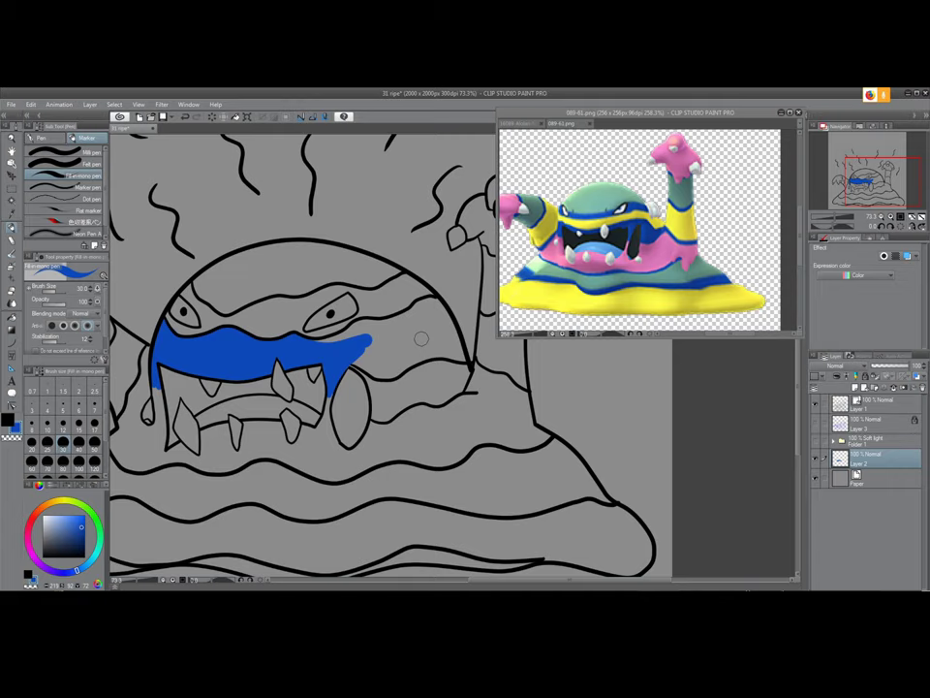
{"action": "mouse_move", "coordinate": [366, 330]}
{"action": "left_mouse_down"}
{"action": "mouse_move", "coordinate": [312, 347]}
{"action": "mouse_move", "coordinate": [365, 326]}
{"action": "mouse_move", "coordinate": [314, 345]}
{"action": "mouse_move", "coordinate": [368, 328]}
{"action": "mouse_move", "coordinate": [423, 336]}
{"action": "mouse_move", "coordinate": [438, 356]}
{"action": "mouse_move", "coordinate": [463, 360]}
{"action": "mouse_move", "coordinate": [429, 304]}
{"action": "mouse_move", "coordinate": [370, 328]}
{"action": "mouse_move", "coordinate": [420, 308]}
{"action": "mouse_move", "coordinate": [340, 365]}
{"action": "mouse_move", "coordinate": [363, 348]}
{"action": "mouse_move", "coordinate": [350, 355]}
{"action": "mouse_move", "coordinate": [436, 345]}
{"action": "mouse_move", "coordinate": [460, 357]}
{"action": "mouse_move", "coordinate": [451, 339]}
{"action": "mouse_move", "coordinate": [459, 354]}
{"action": "mouse_move", "coordinate": [417, 351]}
{"action": "mouse_move", "coordinate": [393, 367]}
{"action": "mouse_move", "coordinate": [430, 353]}
{"action": "mouse_move", "coordinate": [384, 372]}
{"action": "mouse_move", "coordinate": [351, 355]}
{"action": "mouse_move", "coordinate": [385, 369]}
{"action": "mouse_move", "coordinate": [430, 335]}
{"action": "mouse_move", "coordinate": [425, 312]}
{"action": "mouse_move", "coordinate": [439, 341]}
{"action": "mouse_move", "coordinate": [401, 348]}
{"action": "left_mouse_up"}
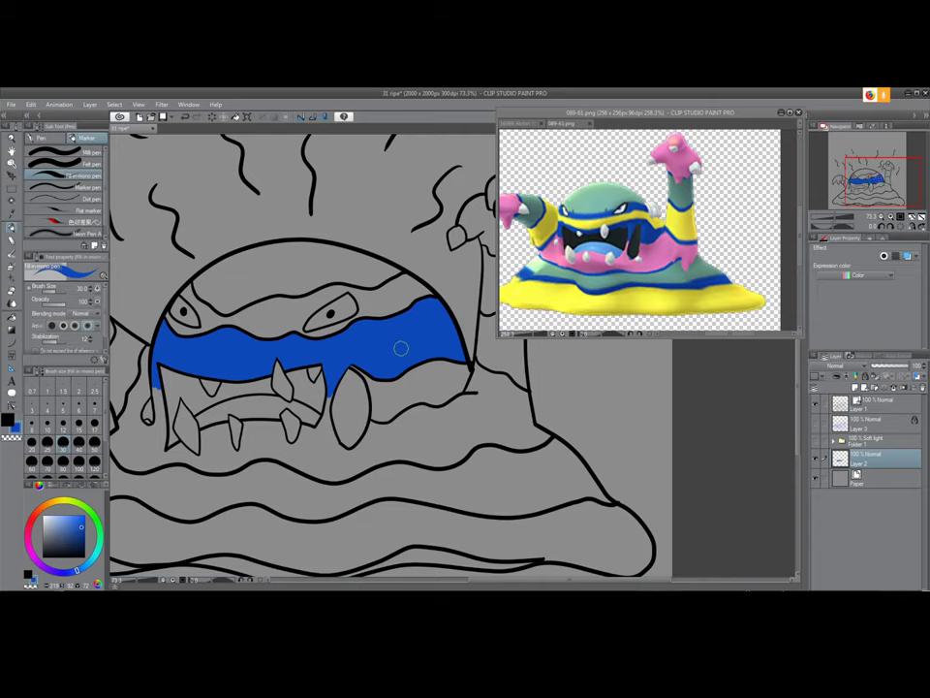
Clear the blue fill from Layer 2 and add a new raster layer clipped to the Layer 1 line art
{"action": "scroll", "coordinate": [400, 349], "scroll_direction": "down", "scroll_amount": 3}
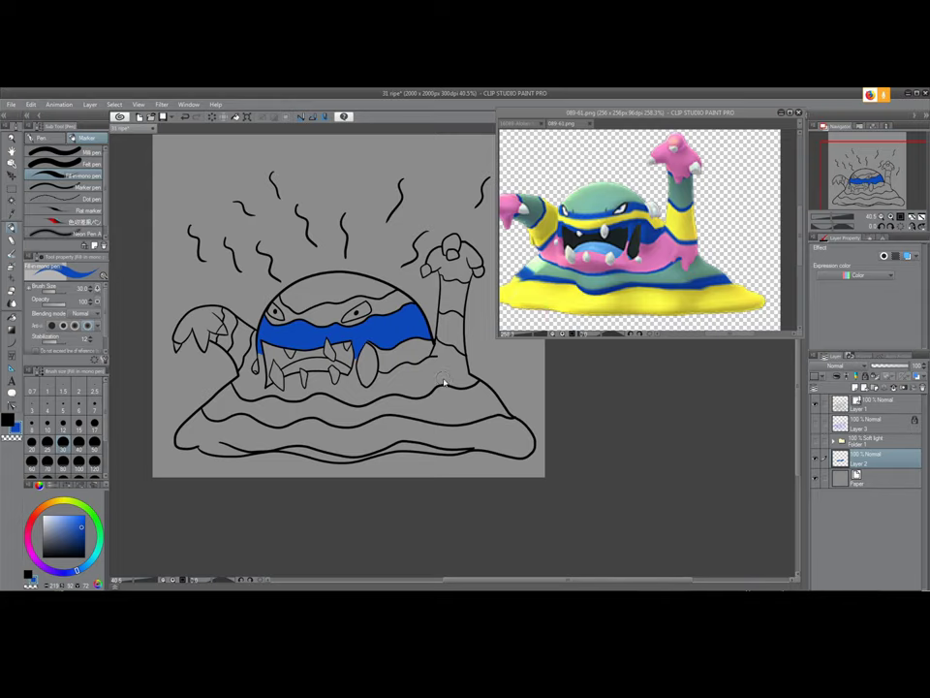
{"action": "key", "text": "Delete"}
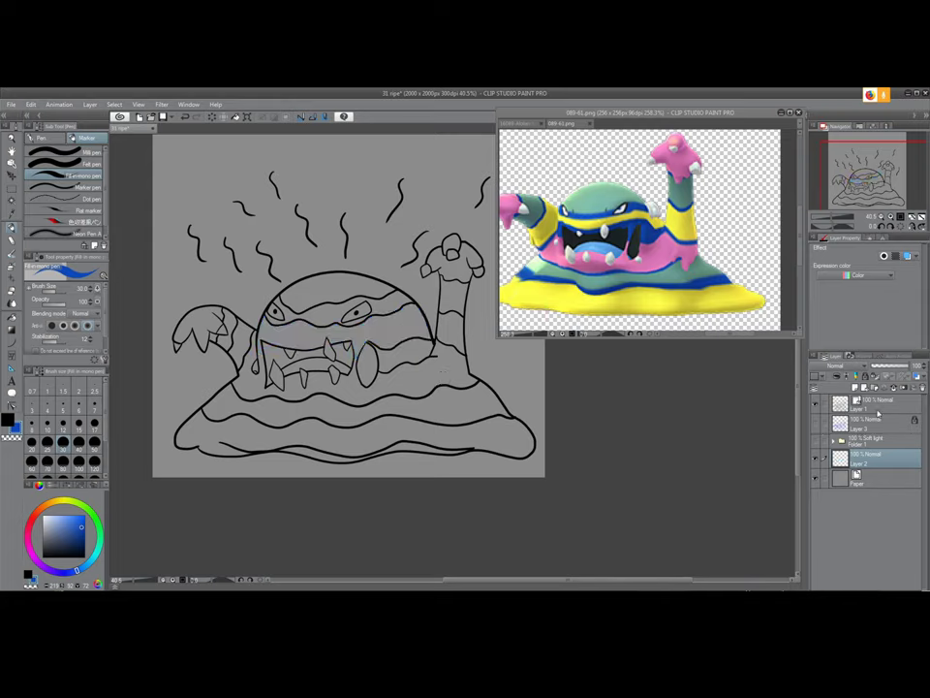
{"action": "left_click", "coordinate": [891, 403]}
{"action": "left_click", "coordinate": [856, 387]}
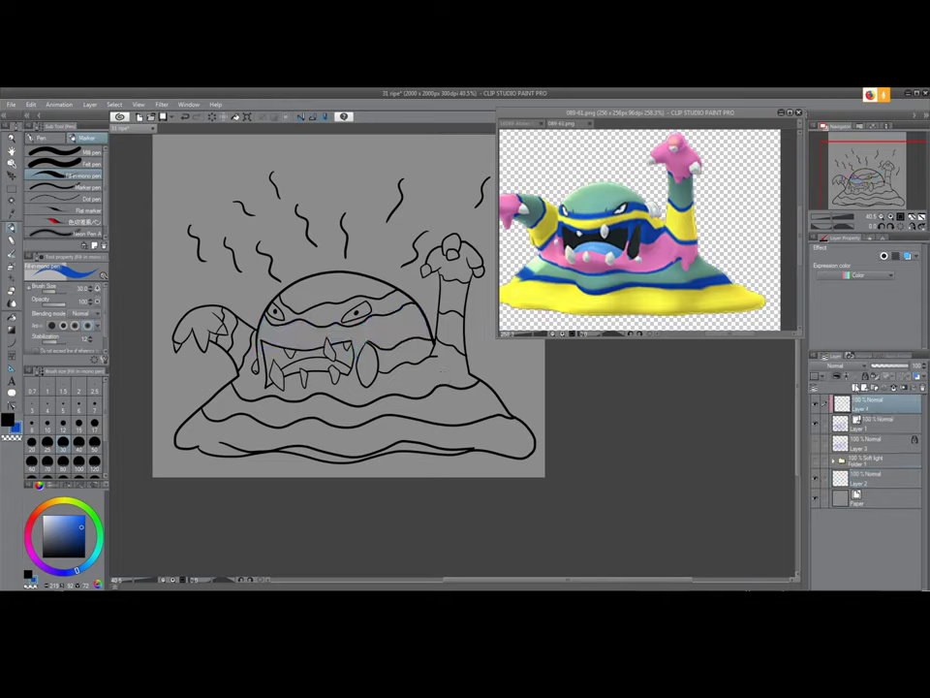
Recolour the left portions of the two wavy head stripe lines, above and below the eyes, with the blue marker
{"action": "scroll", "coordinate": [256, 311], "scroll_direction": "up", "scroll_amount": 2}
{"action": "scroll", "coordinate": [257, 311], "scroll_direction": "up", "scroll_amount": 3}
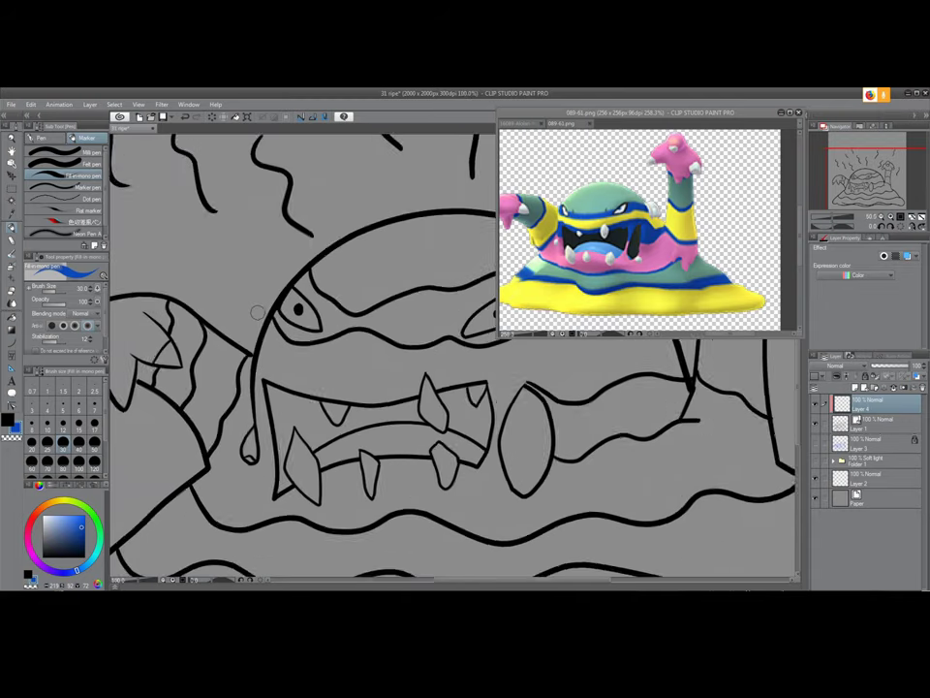
{"action": "scroll", "coordinate": [300, 338], "scroll_direction": "up", "scroll_amount": 1}
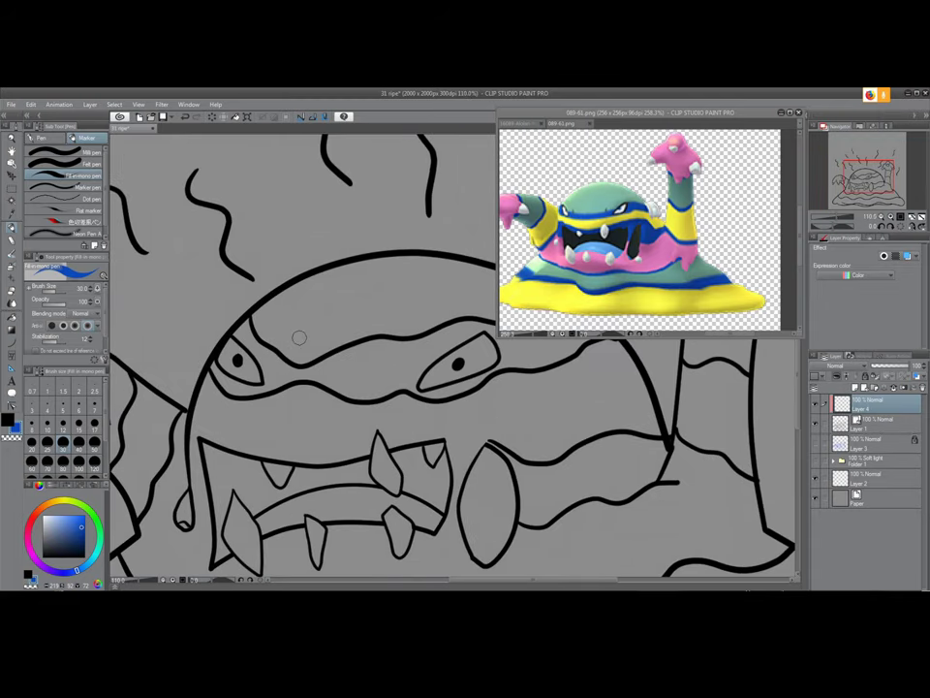
{"action": "mouse_move", "coordinate": [250, 315]}
{"action": "left_mouse_down"}
{"action": "mouse_move", "coordinate": [258, 335]}
{"action": "mouse_move", "coordinate": [252, 324]}
{"action": "mouse_move", "coordinate": [291, 358]}
{"action": "mouse_move", "coordinate": [402, 338]}
{"action": "left_mouse_up"}
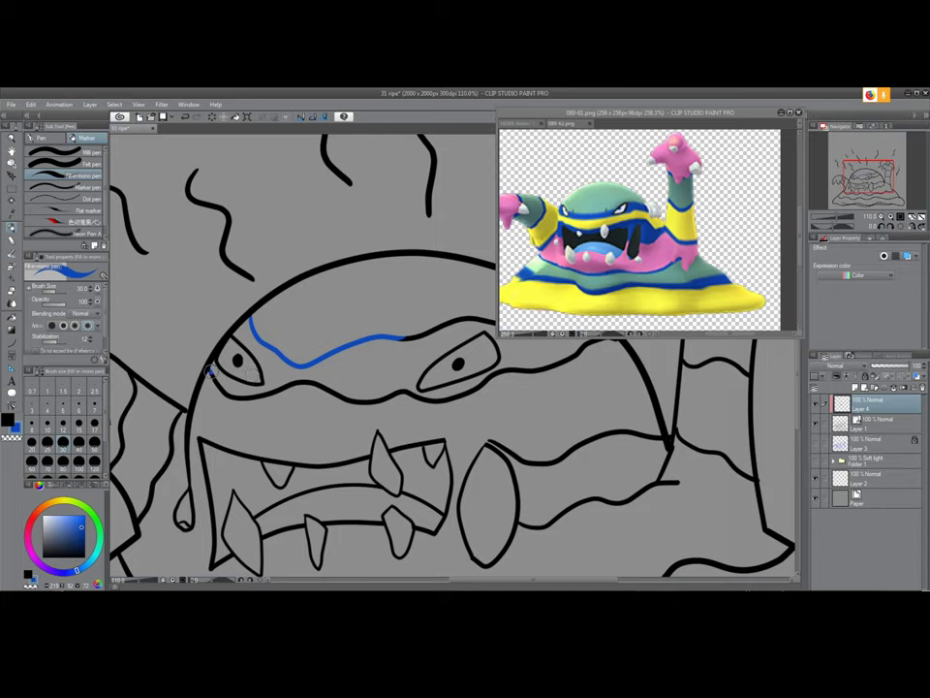
{"action": "mouse_move", "coordinate": [209, 369]}
{"action": "left_mouse_down"}
{"action": "mouse_move", "coordinate": [261, 400]}
{"action": "mouse_move", "coordinate": [324, 374]}
{"action": "mouse_move", "coordinate": [316, 375]}
{"action": "mouse_move", "coordinate": [370, 400]}
{"action": "mouse_move", "coordinate": [414, 392]}
{"action": "left_mouse_up"}
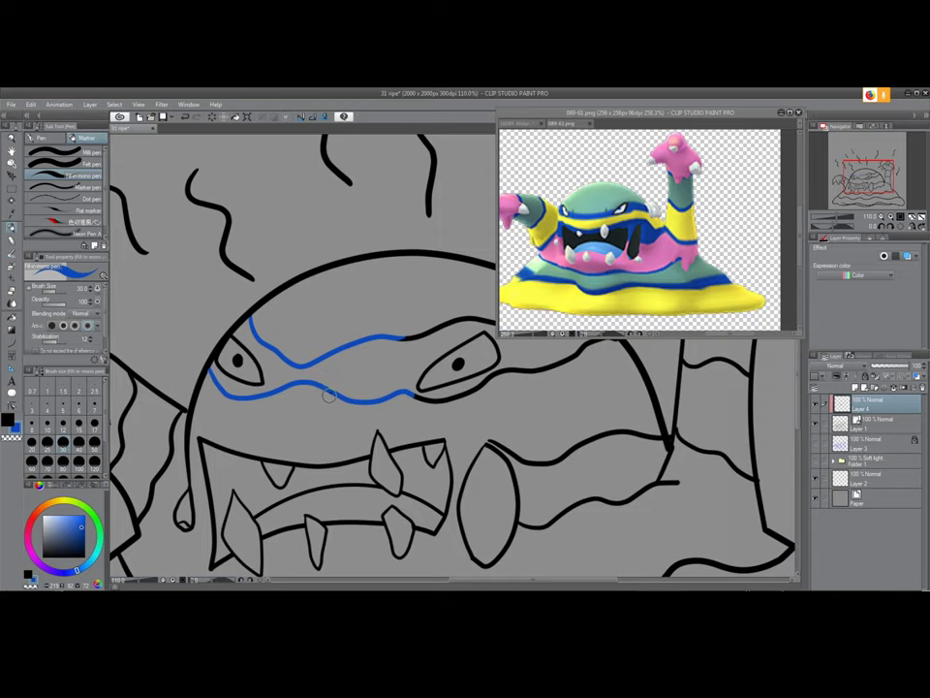
{"action": "key", "text": "e"}
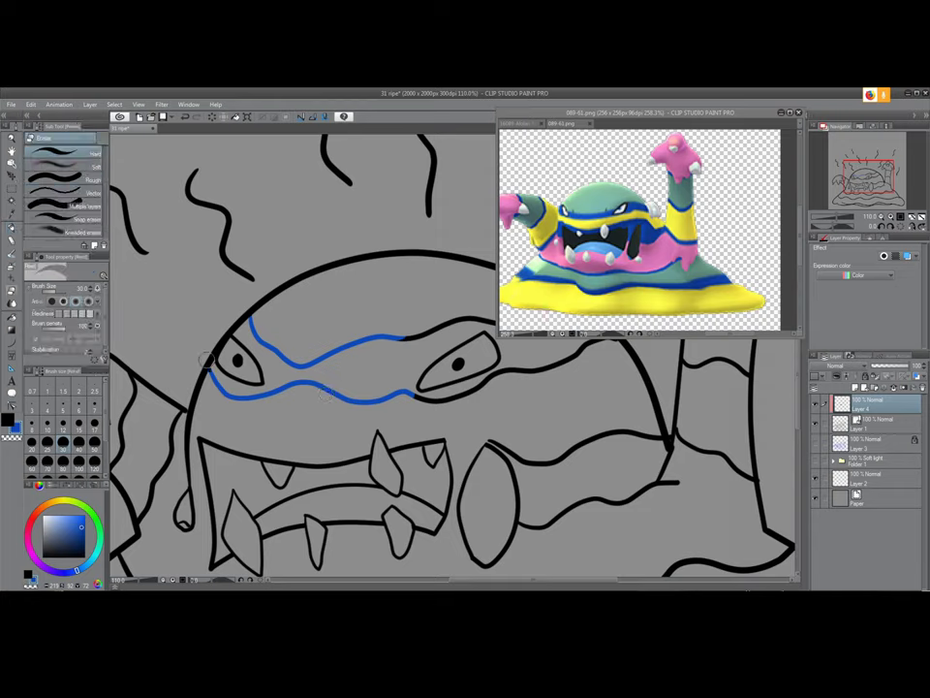
{"action": "key", "text": "p"}
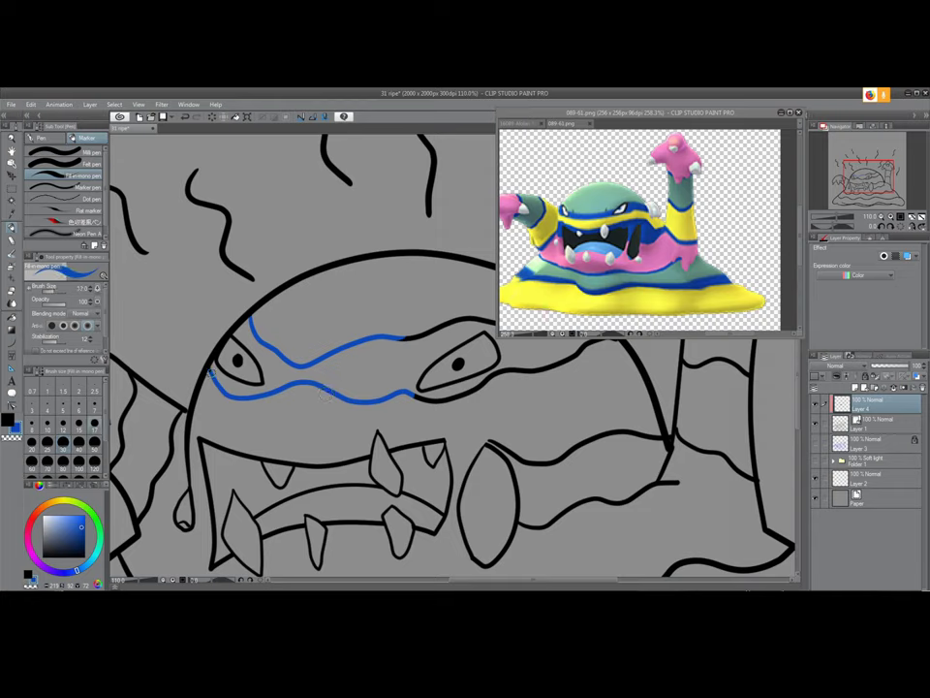
Set the marker size to 25 and continue the blue along the stripe lines below and above the eye nearer the raised arm
{"action": "left_click_drag", "start_coordinate": [470, 397], "coordinate": [318, 389]}
{"action": "key", "text": "]"}
{"action": "key", "text": "]"}
{"action": "key", "text": "]"}
{"action": "key", "text": "]"}
{"action": "mouse_move", "coordinate": [370, 365]}
{"action": "left_mouse_down"}
{"action": "mouse_move", "coordinate": [307, 390]}
{"action": "mouse_move", "coordinate": [259, 385]}
{"action": "left_mouse_up"}
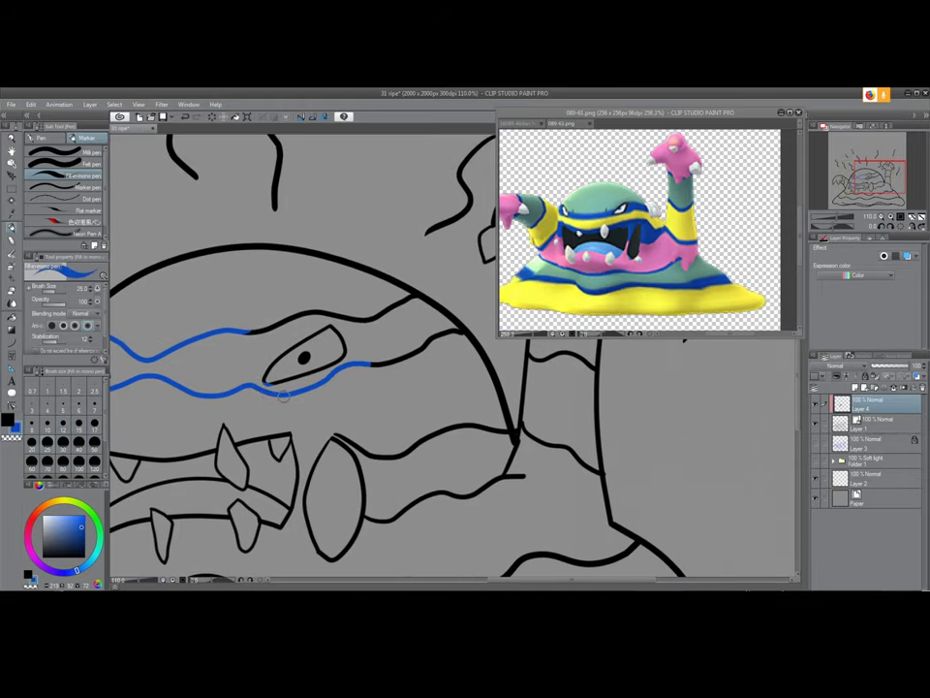
{"action": "key", "text": "e"}
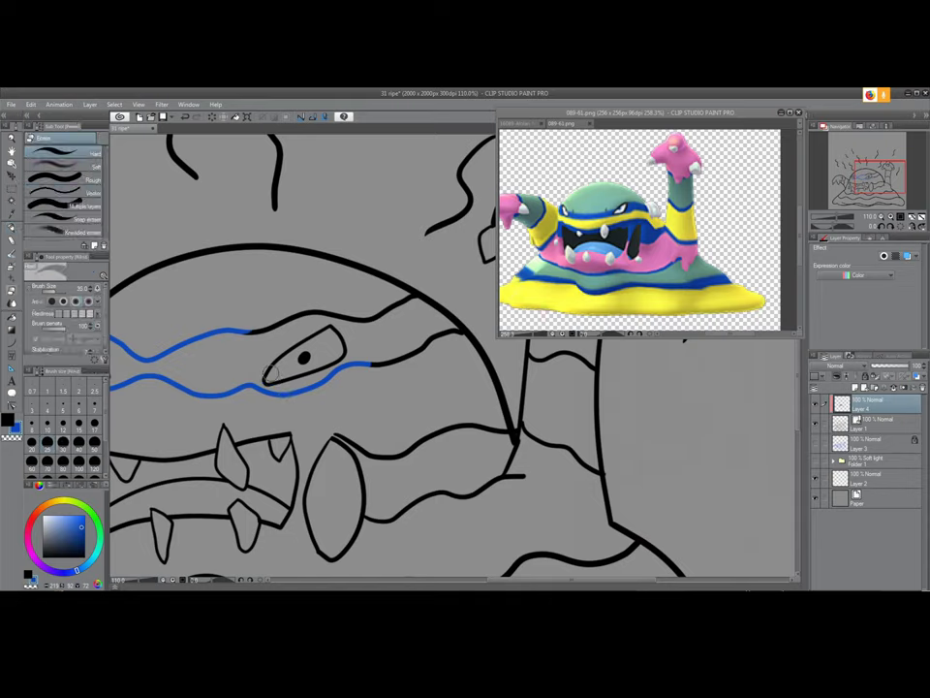
{"action": "key", "text": "p"}
{"action": "left_click_drag", "start_coordinate": [299, 314], "coordinate": [250, 332]}
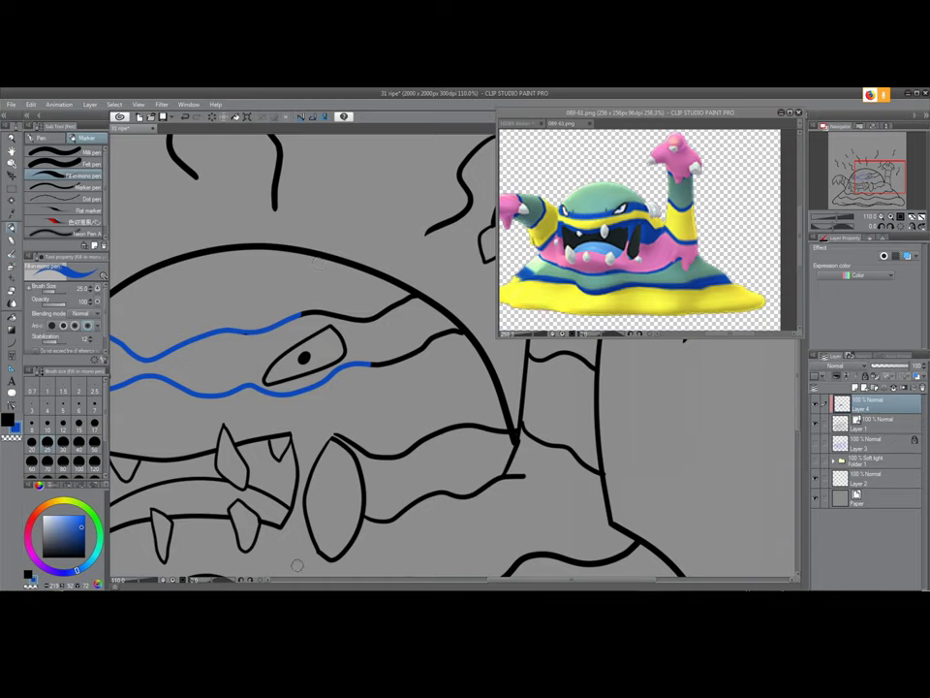
{"action": "key", "text": "XF86Calculator"}
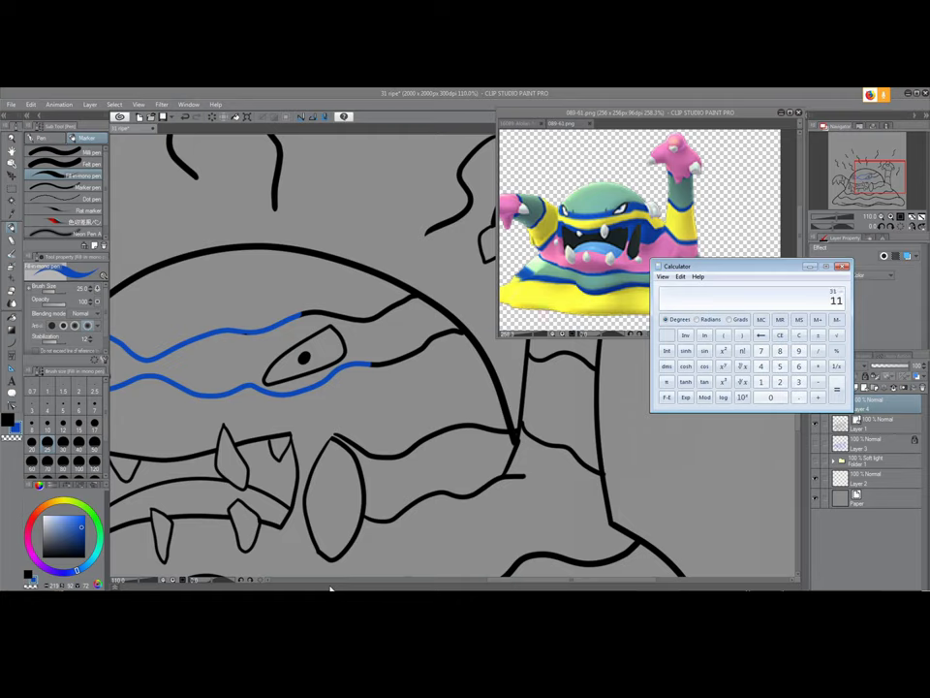
{"action": "left_click", "coordinate": [486, 483]}
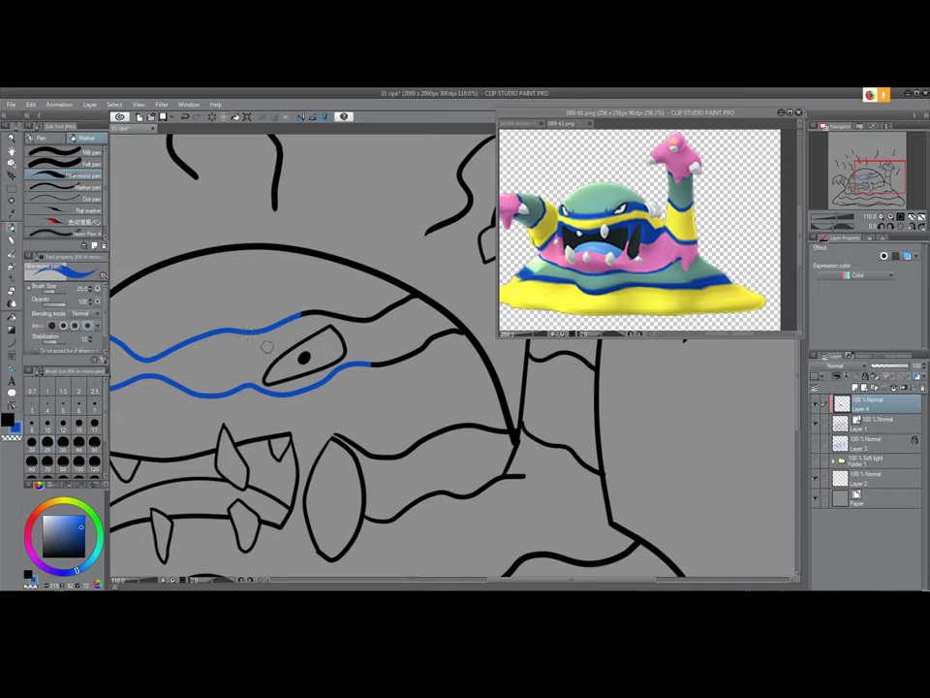
Recolour blue the remaining ends of both head stripe lines and the upper cheek line, out to the head's edge
{"action": "mouse_move", "coordinate": [317, 309]}
{"action": "left_mouse_down"}
{"action": "mouse_move", "coordinate": [362, 321]}
{"action": "mouse_move", "coordinate": [386, 310]}
{"action": "left_mouse_up"}
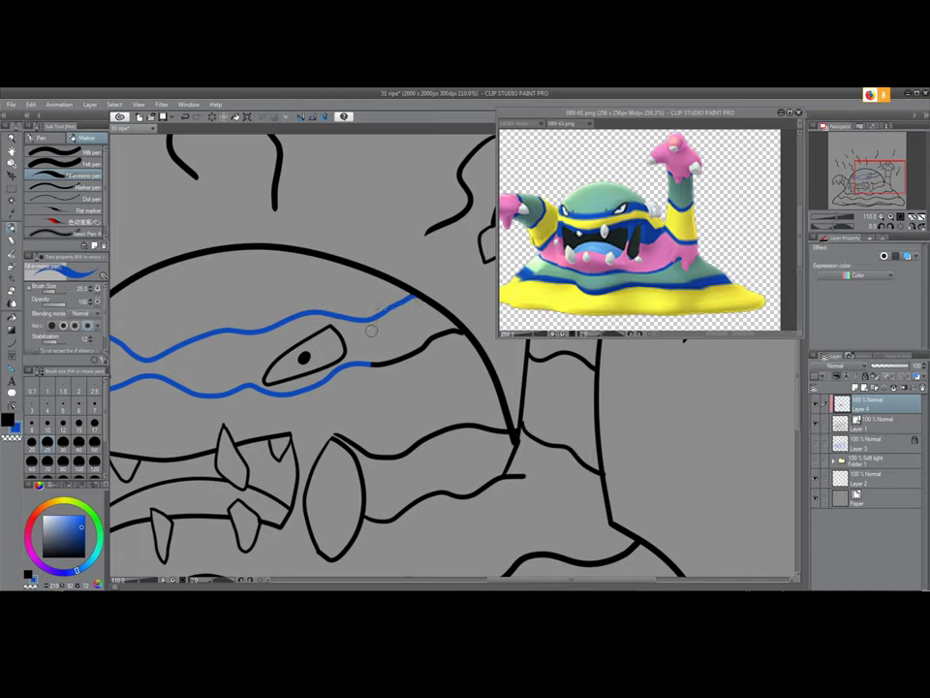
{"action": "left_click_drag", "start_coordinate": [390, 363], "coordinate": [449, 339]}
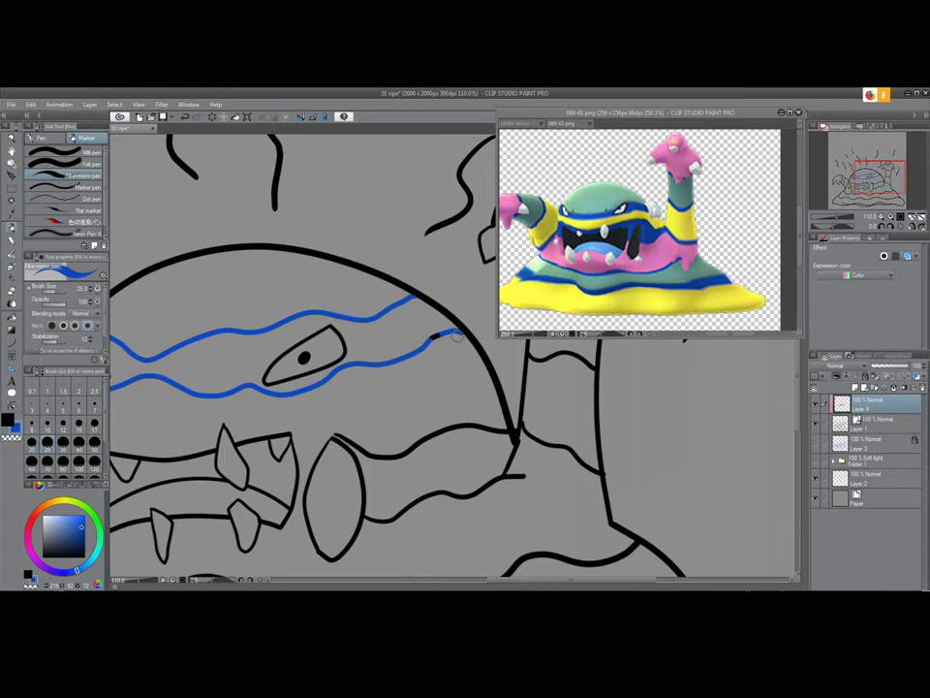
{"action": "left_click_drag", "start_coordinate": [433, 339], "coordinate": [449, 336]}
{"action": "mouse_move", "coordinate": [397, 454]}
{"action": "left_mouse_down"}
{"action": "mouse_move", "coordinate": [412, 371]}
{"action": "mouse_move", "coordinate": [366, 356]}
{"action": "mouse_move", "coordinate": [403, 370]}
{"action": "mouse_move", "coordinate": [431, 351]}
{"action": "left_mouse_up"}
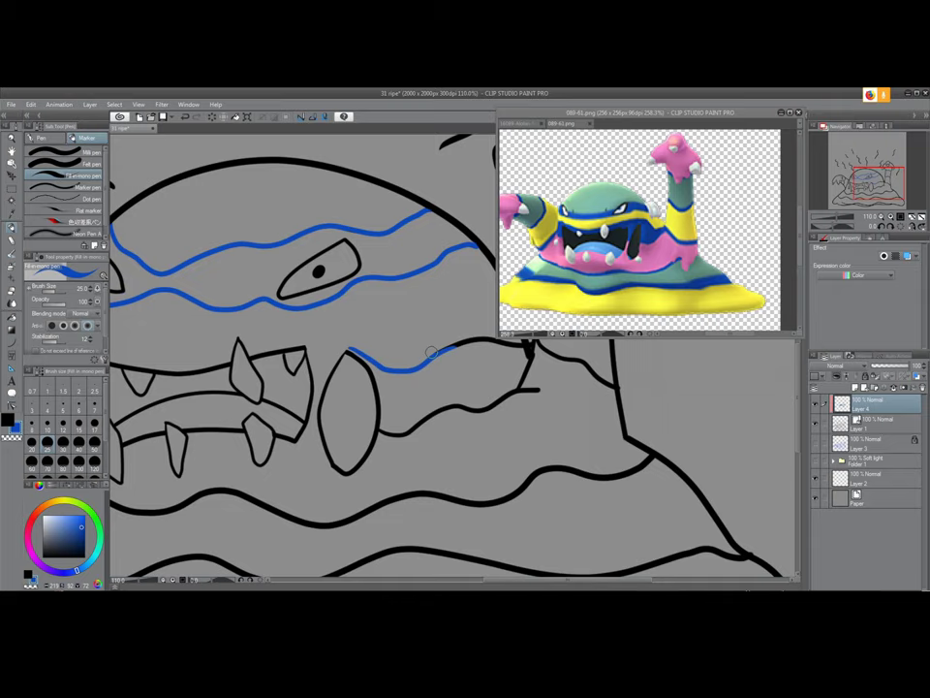
{"action": "mouse_move", "coordinate": [441, 365]}
{"action": "left_mouse_down"}
{"action": "mouse_move", "coordinate": [374, 383]}
{"action": "mouse_move", "coordinate": [429, 358]}
{"action": "mouse_move", "coordinate": [449, 364]}
{"action": "mouse_move", "coordinate": [396, 359]}
{"action": "mouse_move", "coordinate": [360, 371]}
{"action": "left_mouse_up"}
Recolour blue the three wavy lines across the raised arm and the lower cheek line beside the large oval fang
{"action": "left_click_drag", "start_coordinate": [480, 362], "coordinate": [369, 388]}
{"action": "mouse_move", "coordinate": [365, 212]}
{"action": "left_mouse_down"}
{"action": "mouse_move", "coordinate": [392, 230]}
{"action": "mouse_move", "coordinate": [436, 227]}
{"action": "left_mouse_up"}
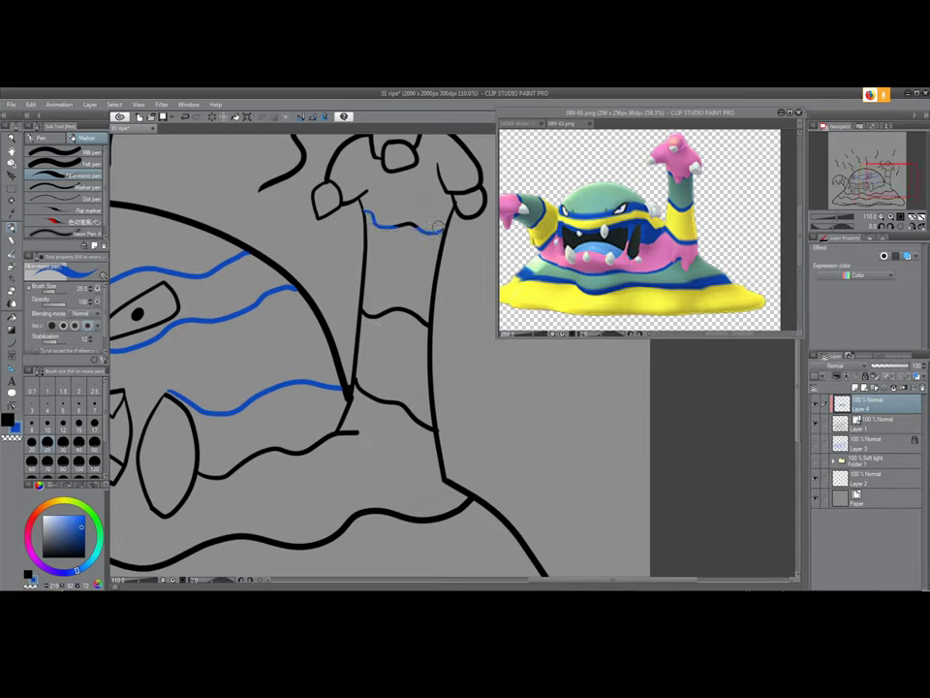
{"action": "key", "text": "e"}
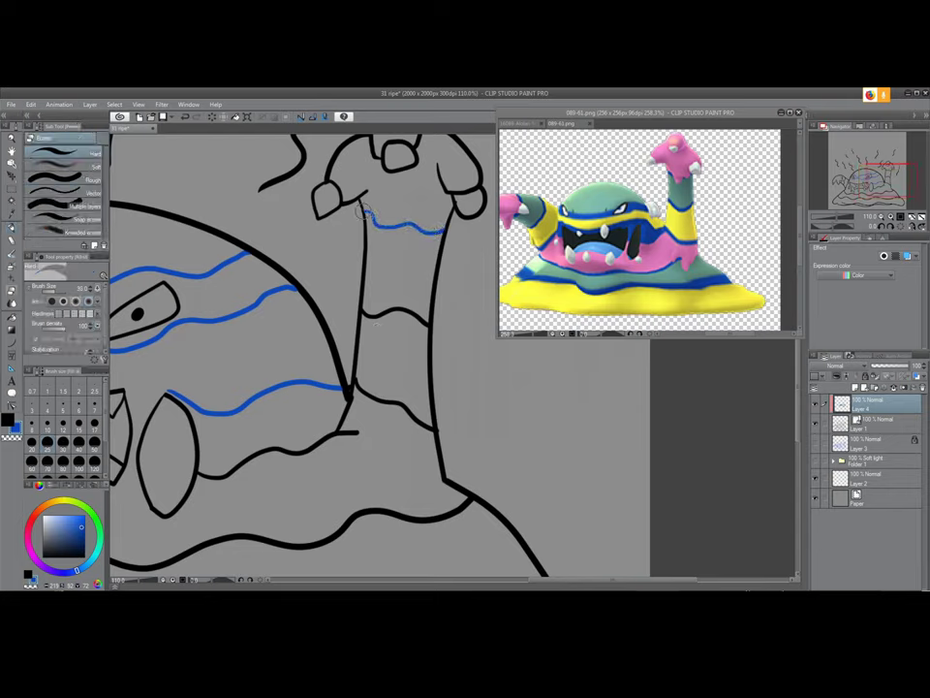
{"action": "key", "text": "p"}
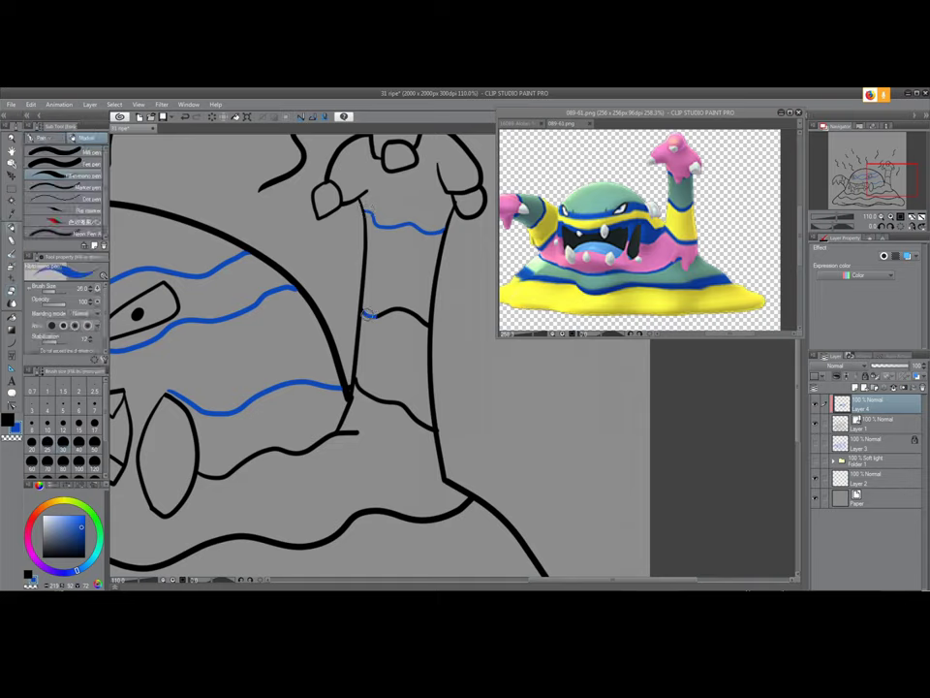
{"action": "left_click_drag", "start_coordinate": [368, 309], "coordinate": [423, 318]}
{"action": "left_click_drag", "start_coordinate": [361, 378], "coordinate": [422, 427]}
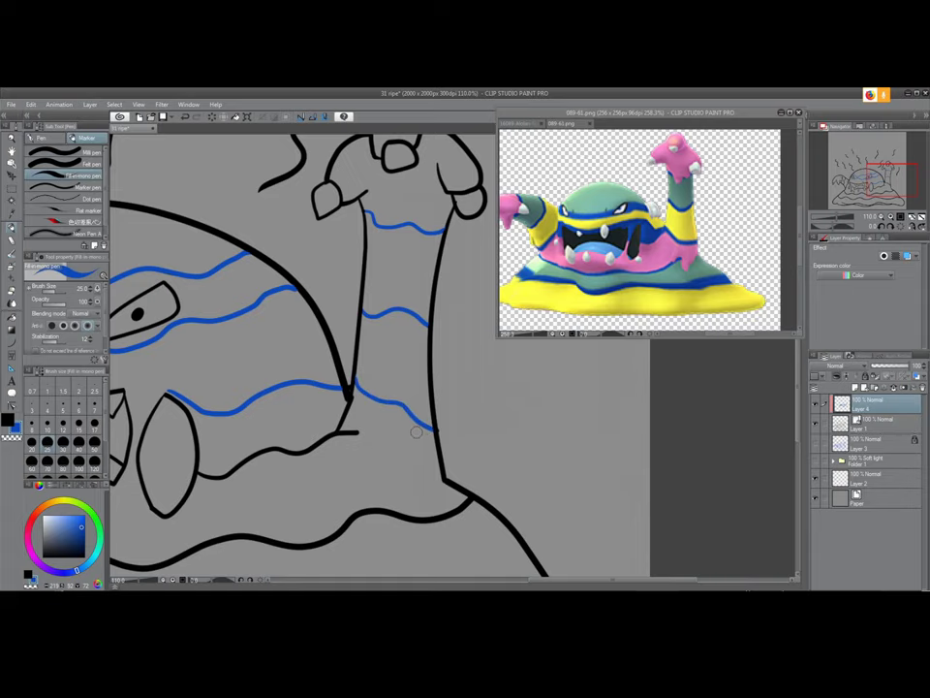
{"action": "left_click_drag", "start_coordinate": [362, 446], "coordinate": [466, 396]}
{"action": "mouse_move", "coordinate": [302, 423]}
{"action": "left_mouse_down"}
{"action": "mouse_move", "coordinate": [386, 389]}
{"action": "mouse_move", "coordinate": [378, 404]}
{"action": "mouse_move", "coordinate": [358, 407]}
{"action": "mouse_move", "coordinate": [463, 382]}
{"action": "left_mouse_up"}
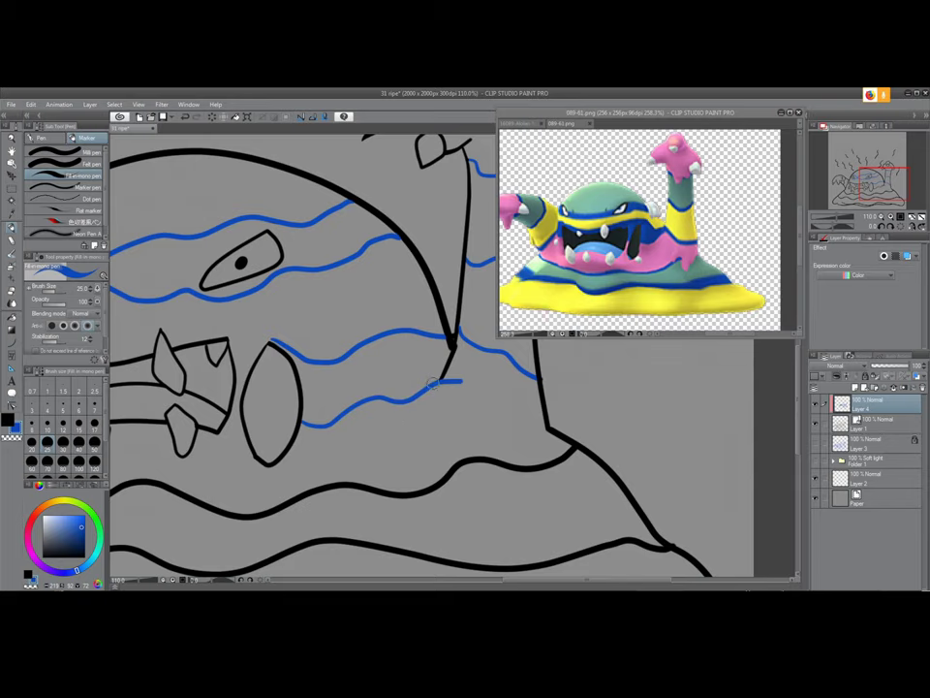
Recolour the mouth outline blue along its sides, lower edge and upper corners, keeping the fang outlines black
{"action": "left_click_drag", "start_coordinate": [316, 392], "coordinate": [467, 381]}
{"action": "mouse_move", "coordinate": [322, 360]}
{"action": "left_mouse_down"}
{"action": "mouse_move", "coordinate": [351, 402]}
{"action": "mouse_move", "coordinate": [331, 353]}
{"action": "mouse_move", "coordinate": [338, 339]}
{"action": "left_mouse_up"}
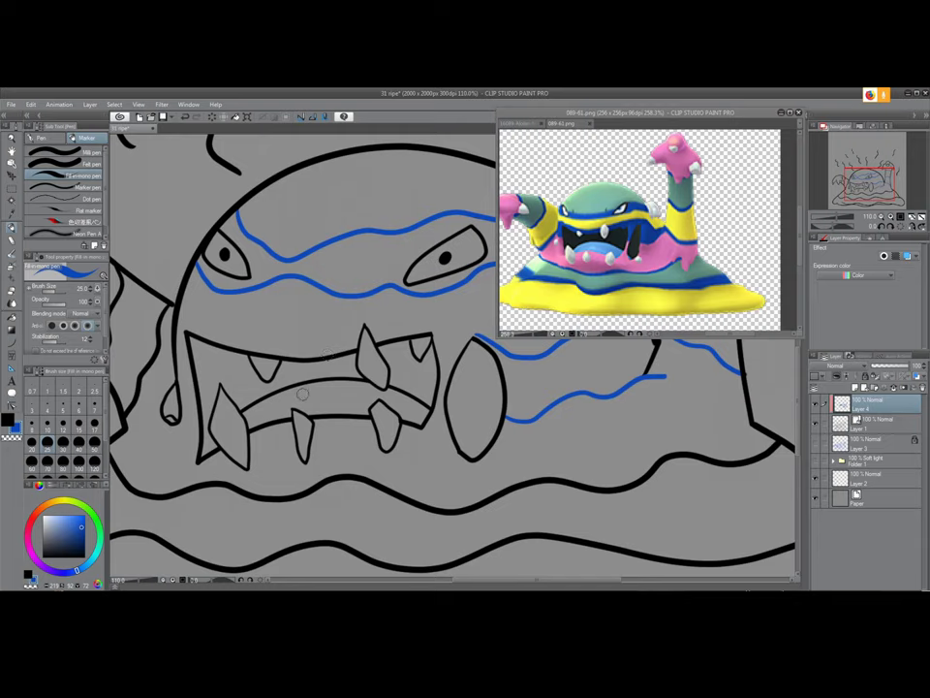
{"action": "left_click_drag", "start_coordinate": [186, 334], "coordinate": [189, 342]}
{"action": "left_click_drag", "start_coordinate": [189, 338], "coordinate": [233, 353]}
{"action": "mouse_move", "coordinate": [187, 335]}
{"action": "left_mouse_down"}
{"action": "mouse_move", "coordinate": [198, 463]}
{"action": "mouse_move", "coordinate": [211, 451]}
{"action": "left_mouse_up"}
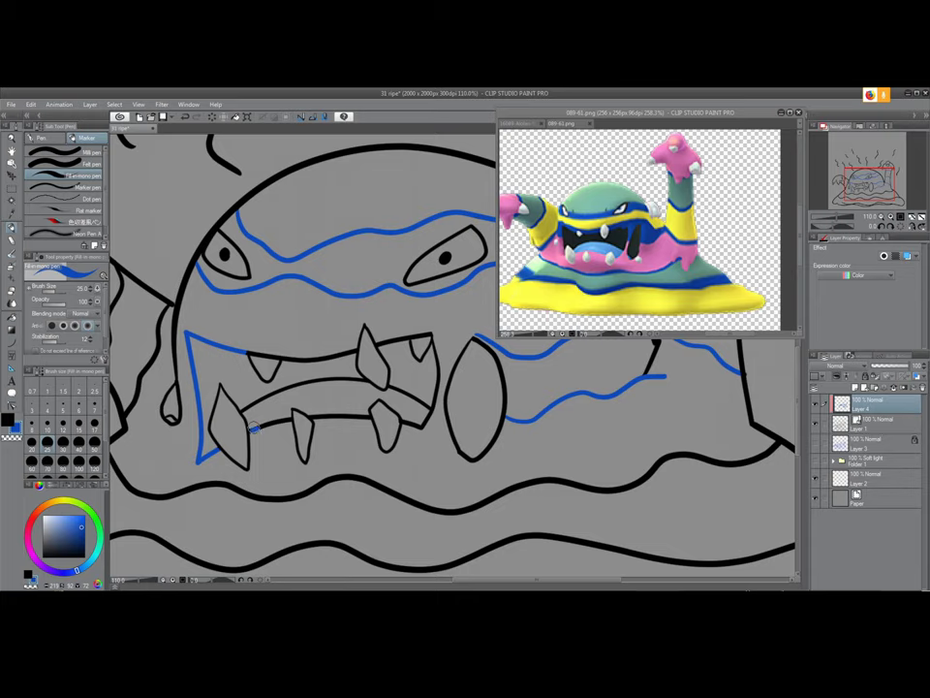
{"action": "left_click_drag", "start_coordinate": [254, 428], "coordinate": [283, 423]}
{"action": "left_click_drag", "start_coordinate": [291, 420], "coordinate": [366, 418]}
{"action": "key", "text": "e"}
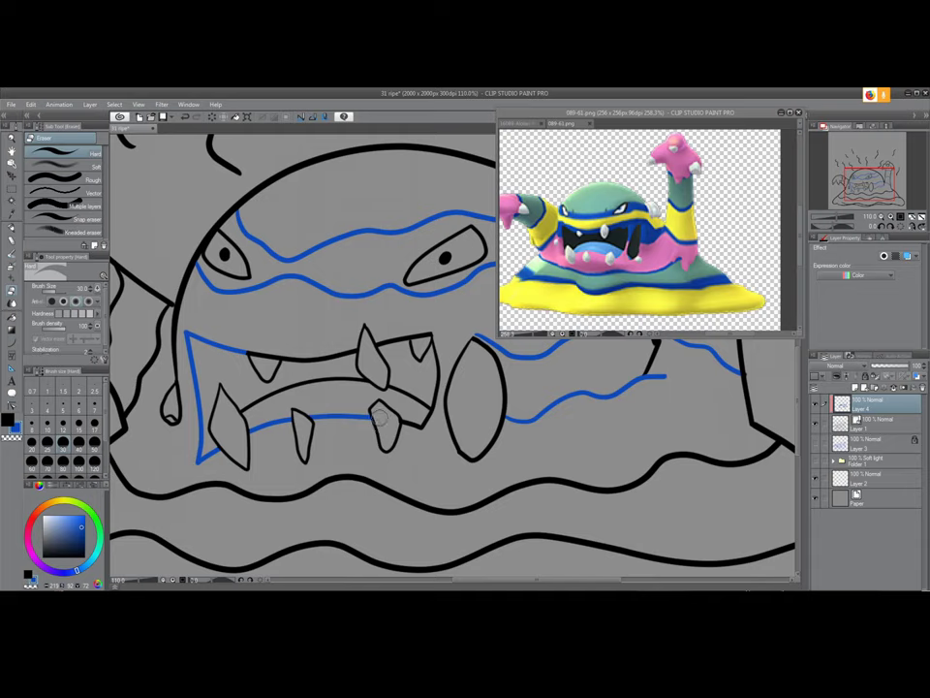
{"action": "key", "text": "p"}
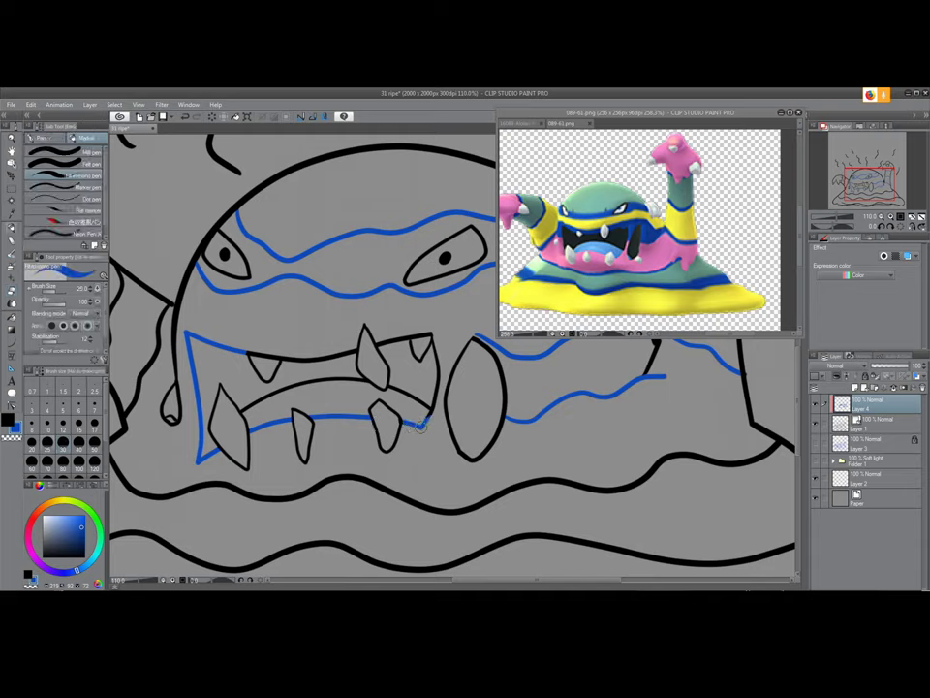
{"action": "left_click_drag", "start_coordinate": [432, 415], "coordinate": [434, 339]}
{"action": "left_click_drag", "start_coordinate": [430, 333], "coordinate": [378, 339]}
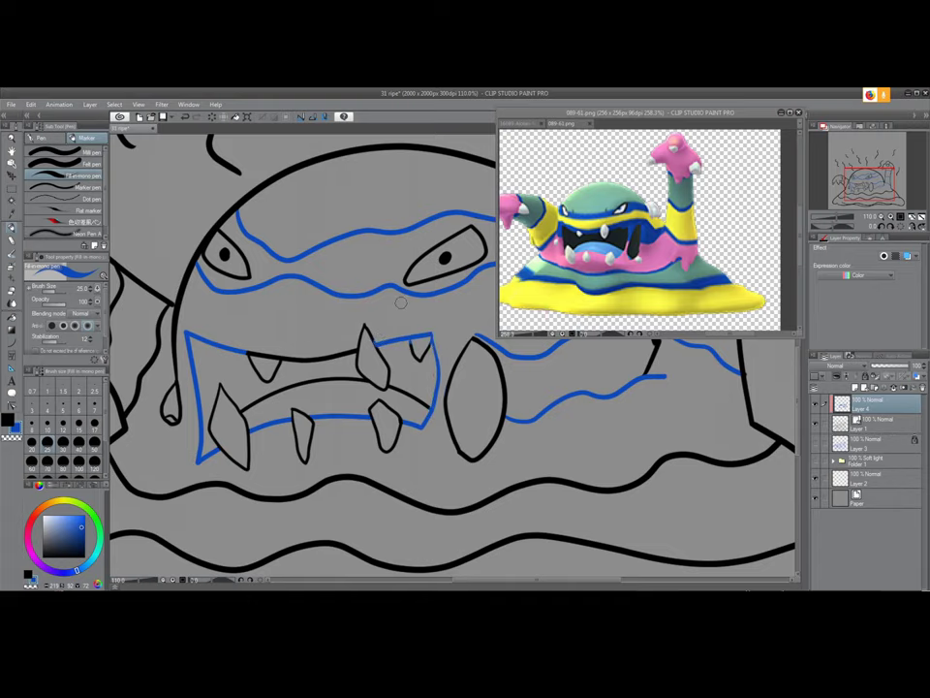
Erase the blue overspill on the small upper fang at the mouth's corner with the Hard eraser at size 12
{"action": "scroll", "coordinate": [400, 303], "scroll_direction": "down", "scroll_amount": 8}
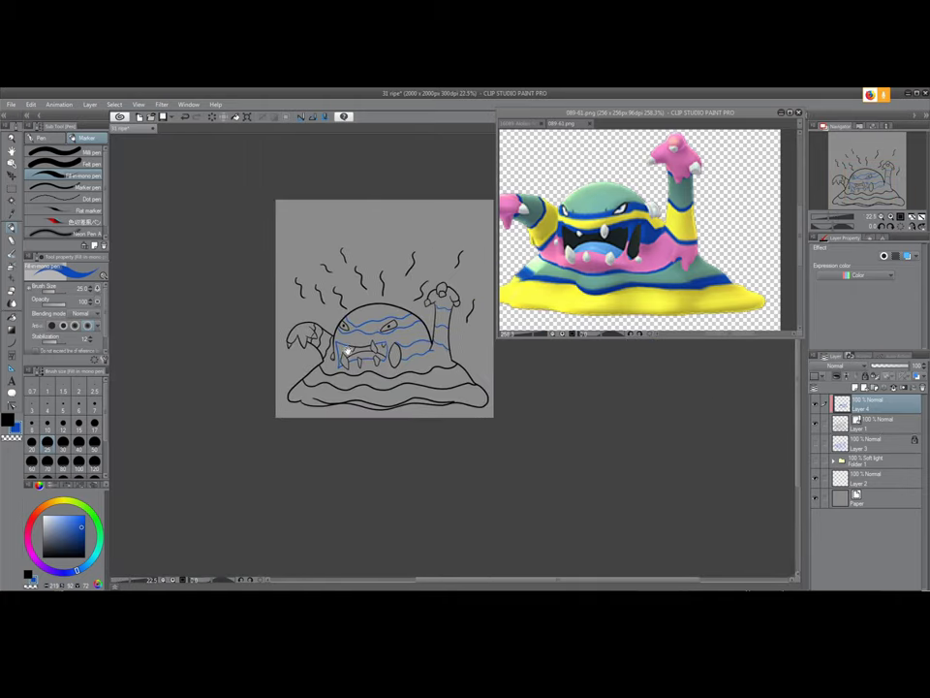
{"action": "scroll", "coordinate": [390, 364], "scroll_direction": "up", "scroll_amount": 8}
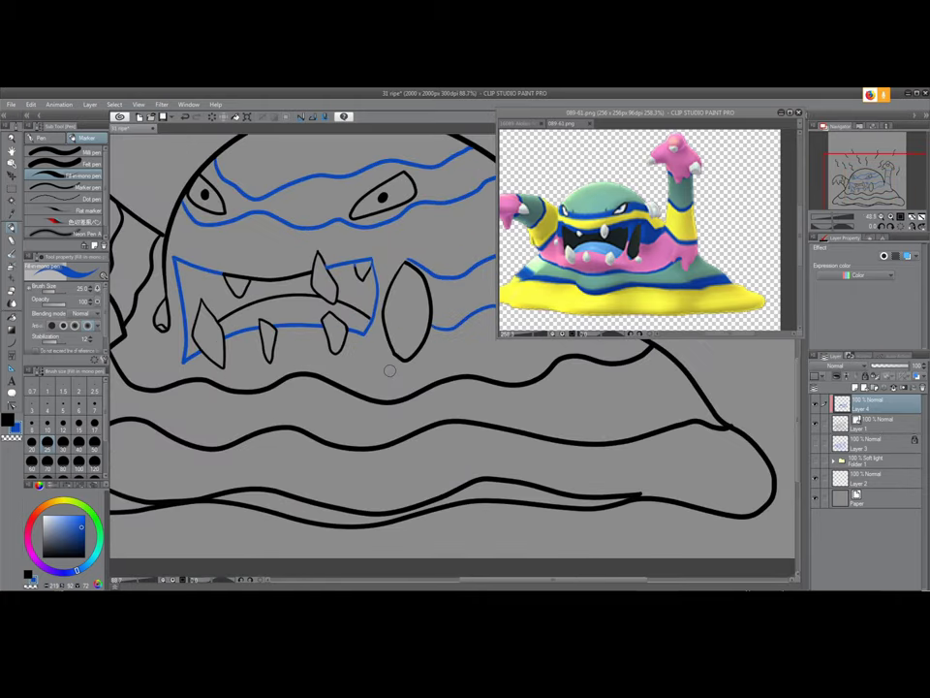
{"action": "scroll", "coordinate": [389, 370], "scroll_direction": "up", "scroll_amount": 1}
{"action": "left_click_drag", "start_coordinate": [313, 245], "coordinate": [331, 388]}
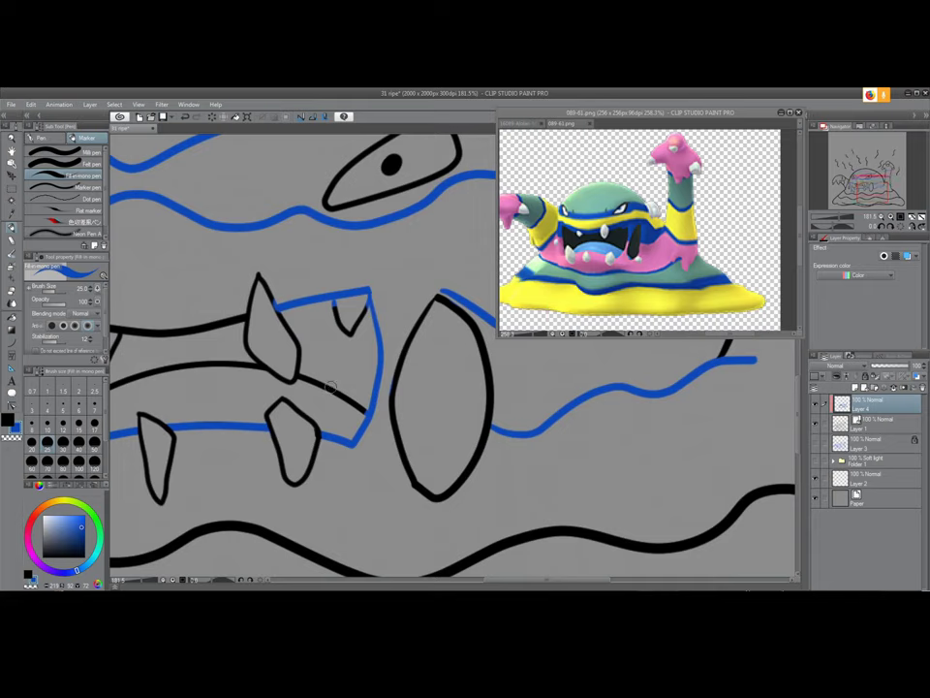
{"action": "key", "text": "e"}
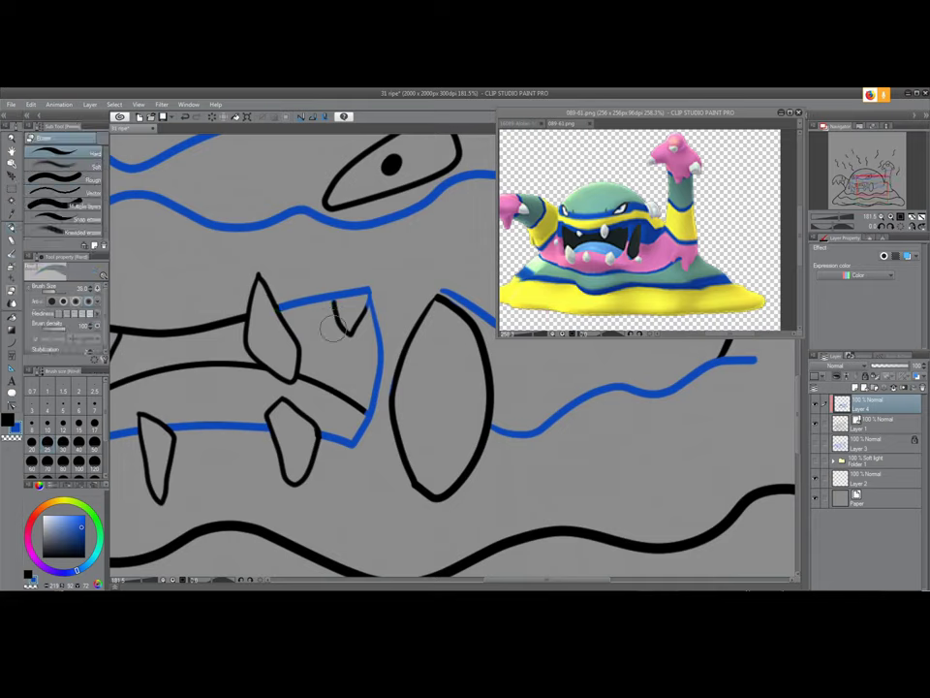
{"action": "key", "text": "bracketleft"}
{"action": "key", "text": "bracketleft"}
{"action": "key", "text": "bracketleft"}
{"action": "key", "text": "bracketleft"}
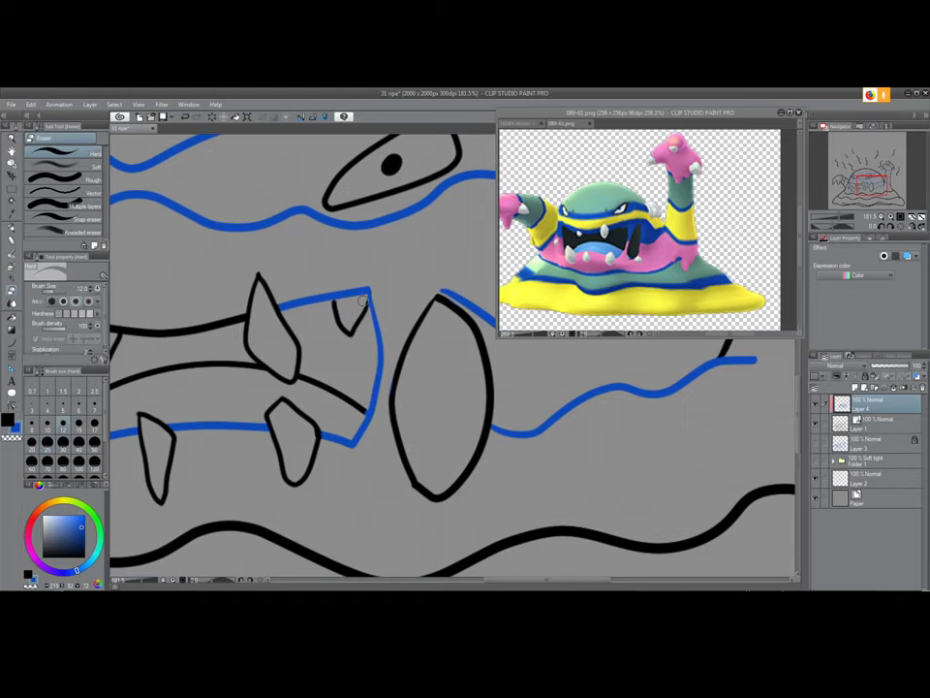
{"action": "key", "text": "p"}
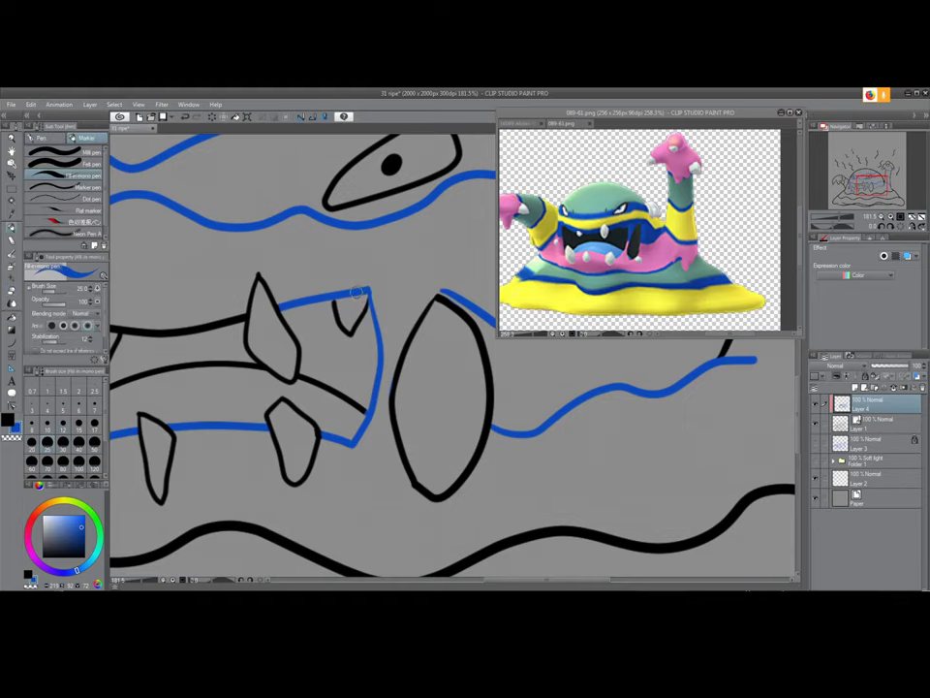
Recolour the outline of the large oval fang beside the mouth blue, enlarging the marker to size 60
{"action": "left_click_drag", "start_coordinate": [452, 360], "coordinate": [362, 352]}
{"action": "left_click_drag", "start_coordinate": [362, 305], "coordinate": [324, 282]}
{"action": "mouse_move", "coordinate": [289, 347]}
{"action": "left_mouse_down"}
{"action": "mouse_move", "coordinate": [315, 291]}
{"action": "mouse_move", "coordinate": [334, 275]}
{"action": "mouse_move", "coordinate": [369, 321]}
{"action": "left_mouse_up"}
{"action": "key", "text": "bracketright"}
{"action": "key", "text": "bracketright"}
{"action": "mouse_move", "coordinate": [325, 279]}
{"action": "left_mouse_down"}
{"action": "mouse_move", "coordinate": [287, 373]}
{"action": "mouse_move", "coordinate": [314, 466]}
{"action": "mouse_move", "coordinate": [346, 470]}
{"action": "mouse_move", "coordinate": [365, 302]}
{"action": "mouse_move", "coordinate": [368, 407]}
{"action": "mouse_move", "coordinate": [337, 469]}
{"action": "left_mouse_up"}
{"action": "left_click_drag", "start_coordinate": [289, 425], "coordinate": [414, 415]}
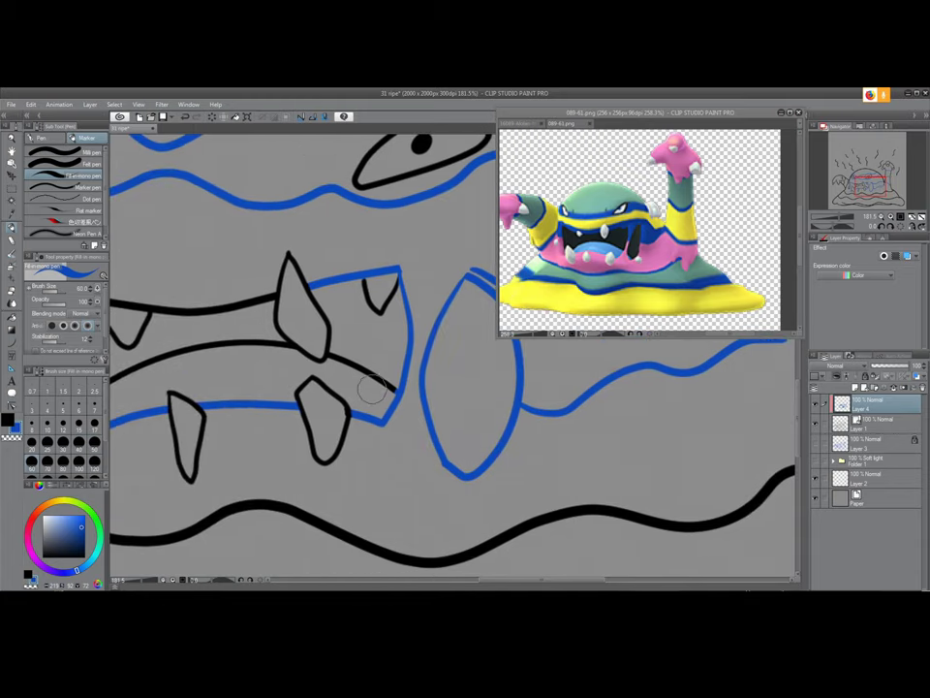
{"action": "key", "text": "e"}
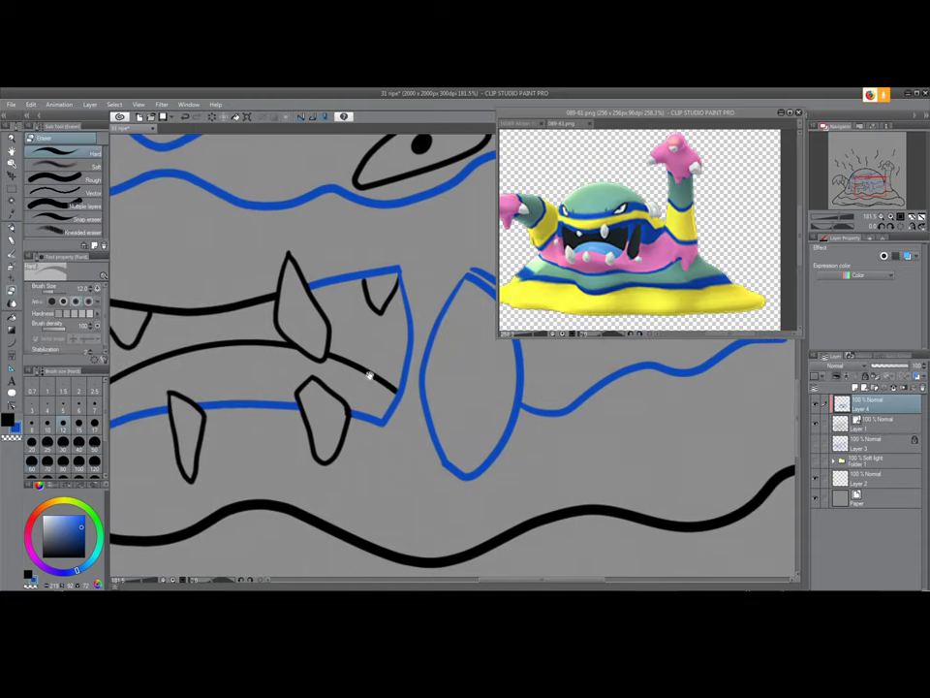
Recolour the middle stretch of the mouth's upper edge blue between the fangs, erasing the overspill on the fang outlines
{"action": "left_click_drag", "start_coordinate": [308, 362], "coordinate": [465, 388]}
{"action": "key", "text": "p"}
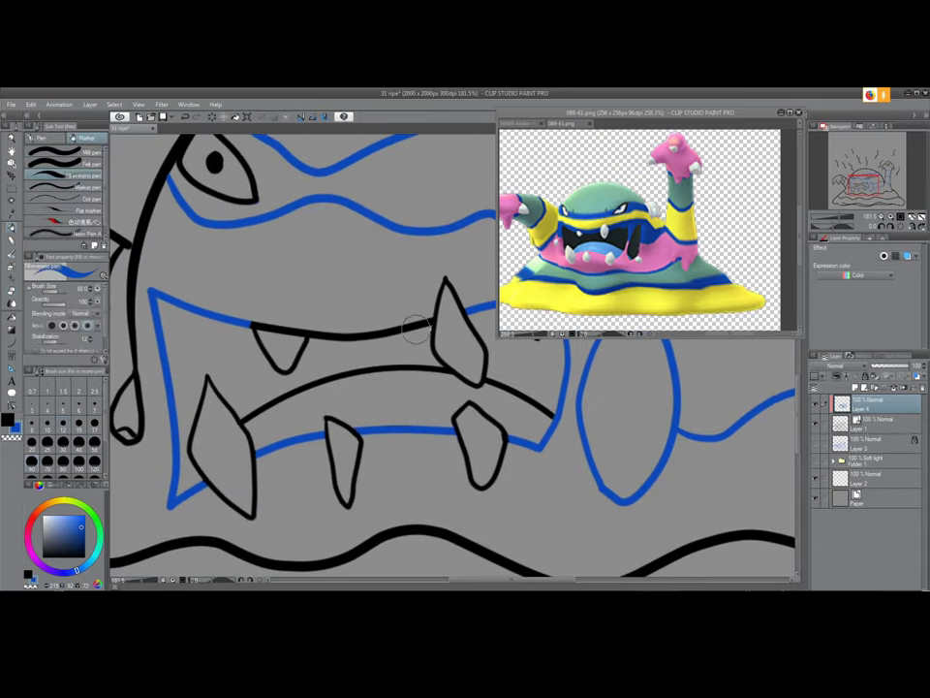
{"action": "mouse_move", "coordinate": [426, 309]}
{"action": "left_mouse_down"}
{"action": "mouse_move", "coordinate": [320, 332]}
{"action": "mouse_move", "coordinate": [224, 303]}
{"action": "left_mouse_up"}
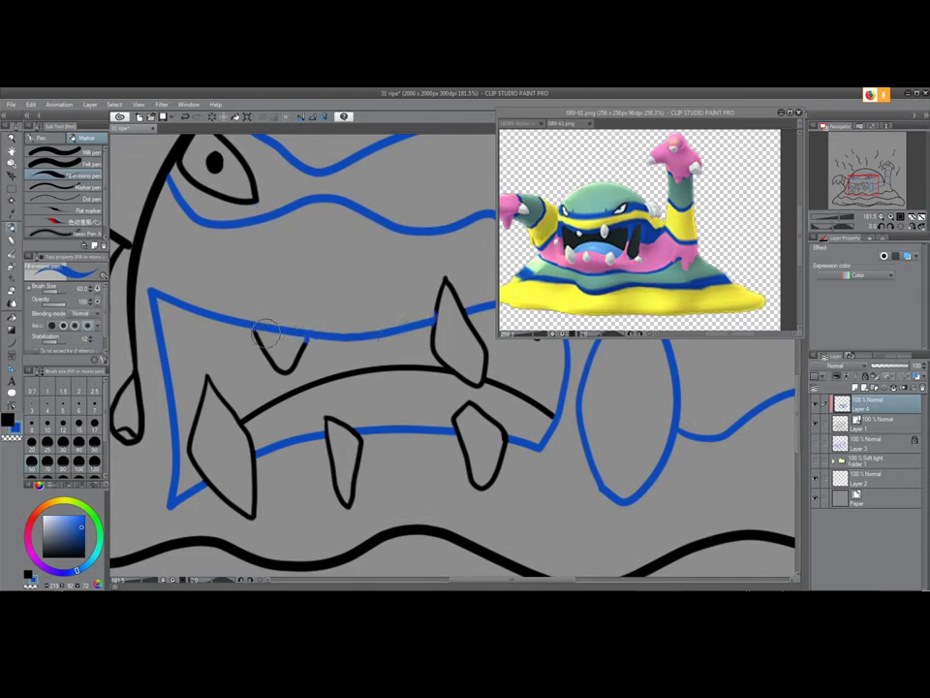
{"action": "key", "text": "e"}
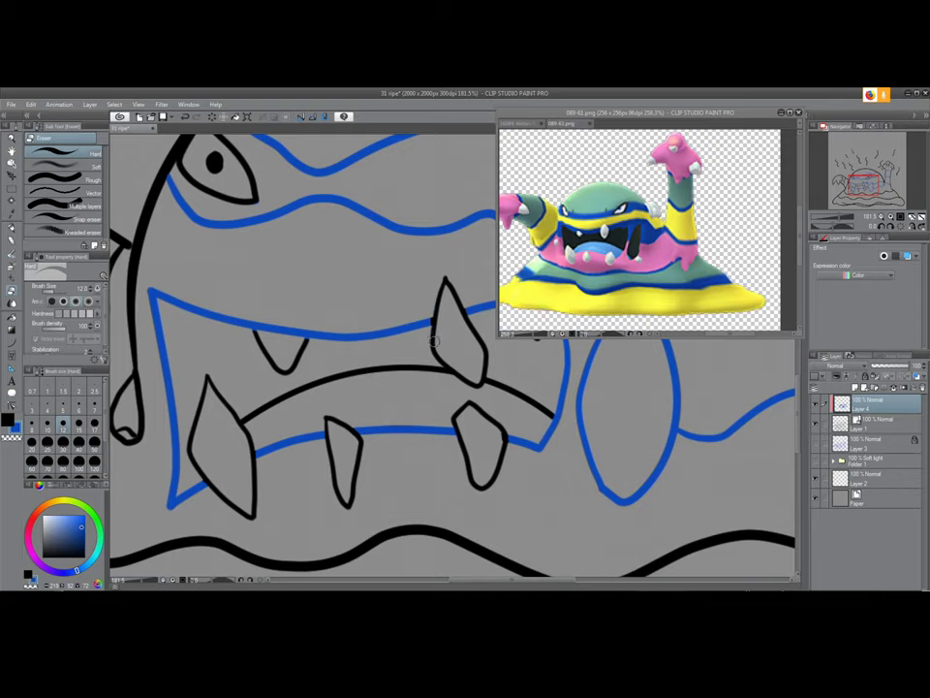
{"action": "key", "text": "p"}
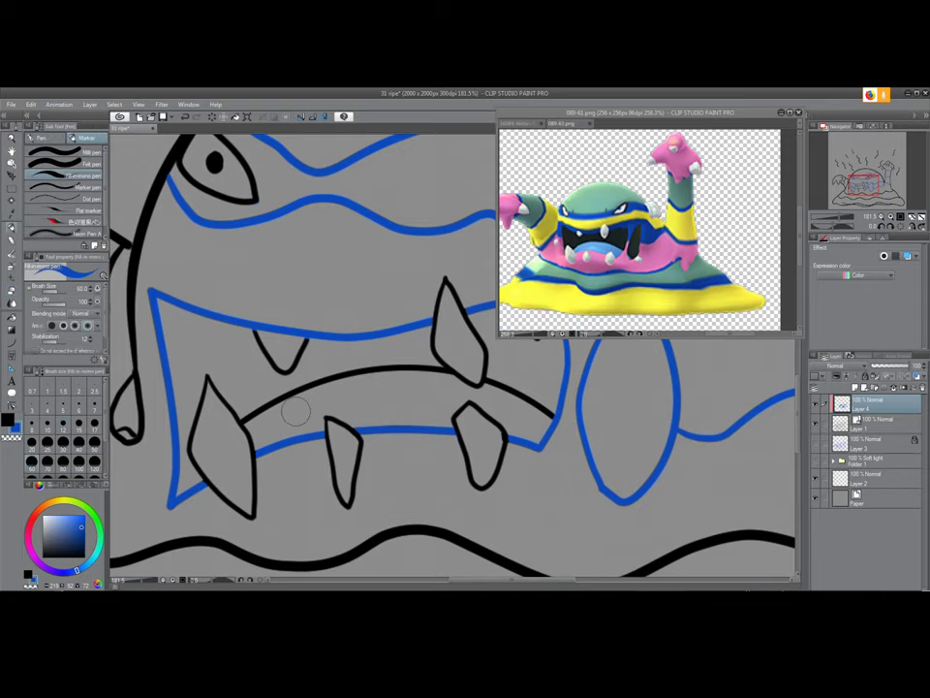
Try to recolour the face's side outline beside the small eye blue, then undo the stroke
{"action": "left_click_drag", "start_coordinate": [301, 409], "coordinate": [424, 333]}
{"action": "left_click_drag", "start_coordinate": [273, 347], "coordinate": [329, 480]}
{"action": "mouse_move", "coordinate": [346, 388]}
{"action": "left_mouse_down"}
{"action": "mouse_move", "coordinate": [347, 406]}
{"action": "mouse_move", "coordinate": [339, 296]}
{"action": "mouse_move", "coordinate": [369, 214]}
{"action": "left_mouse_up"}
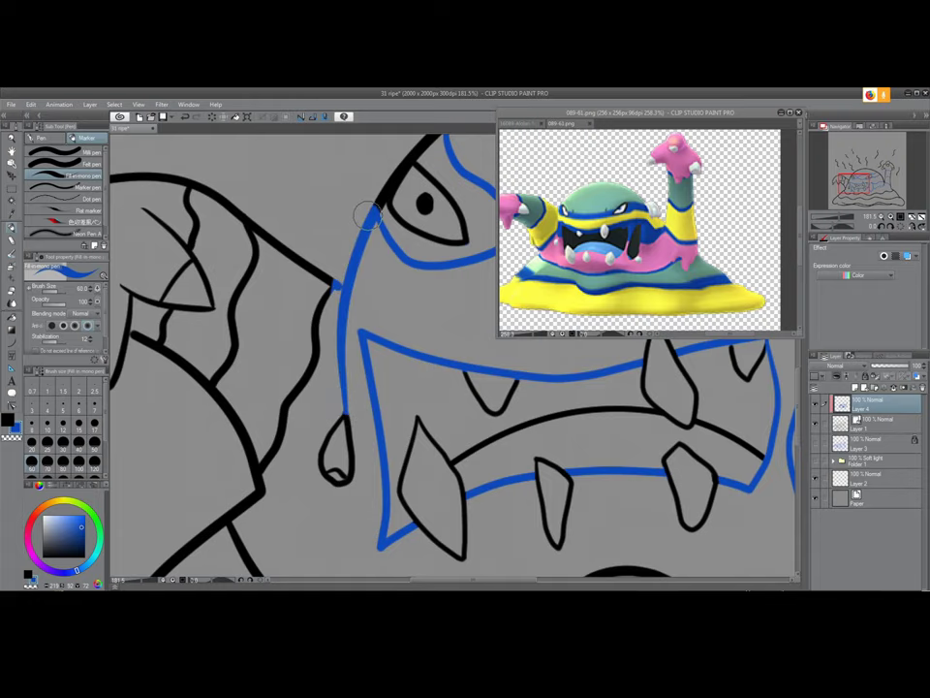
{"action": "key", "text": "ctrl+z"}
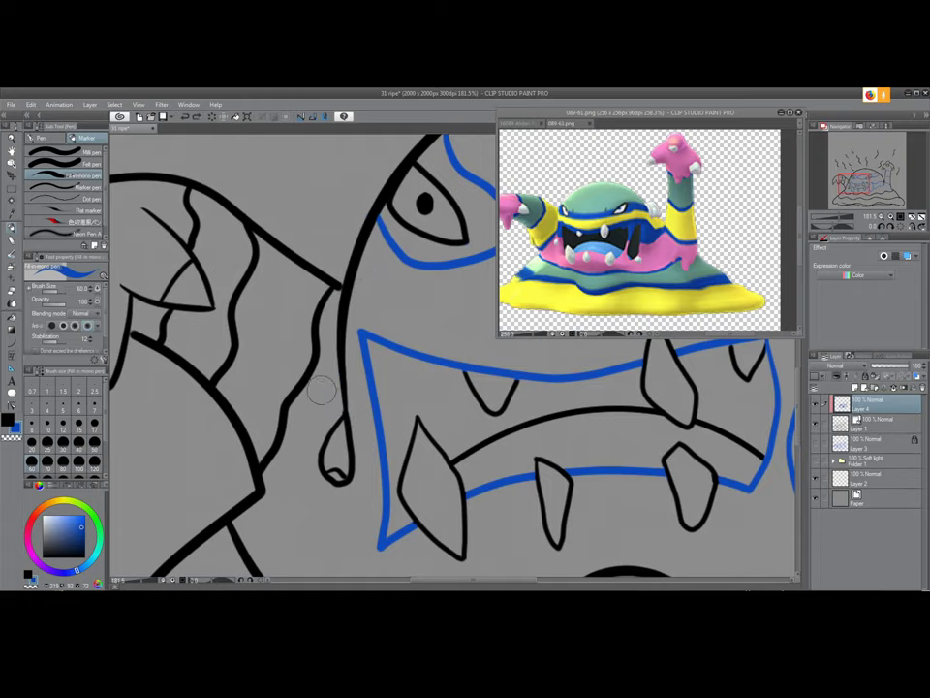
Recolour the middle wavy line across the lowered arm blue
{"action": "scroll", "coordinate": [323, 387], "scroll_direction": "down", "scroll_amount": 3}
{"action": "left_click_drag", "start_coordinate": [330, 293], "coordinate": [259, 380]}
{"action": "mouse_move", "coordinate": [193, 292]}
{"action": "left_mouse_down"}
{"action": "mouse_move", "coordinate": [304, 352]}
{"action": "mouse_move", "coordinate": [349, 392]}
{"action": "left_mouse_up"}
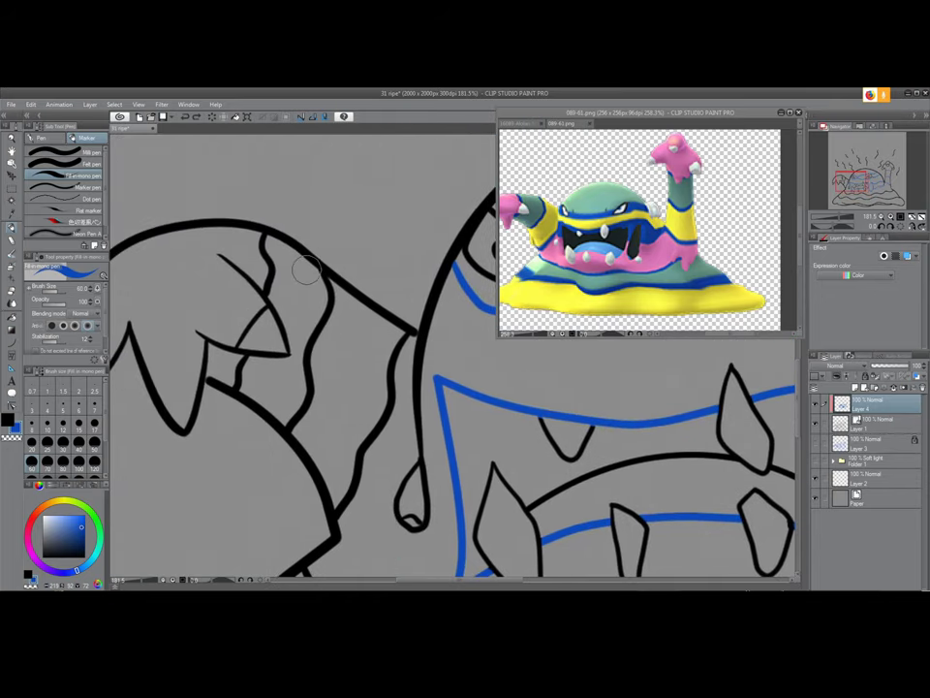
{"action": "mouse_move", "coordinate": [322, 273]}
{"action": "left_mouse_down"}
{"action": "mouse_move", "coordinate": [320, 332]}
{"action": "mouse_move", "coordinate": [296, 416]}
{"action": "left_mouse_up"}
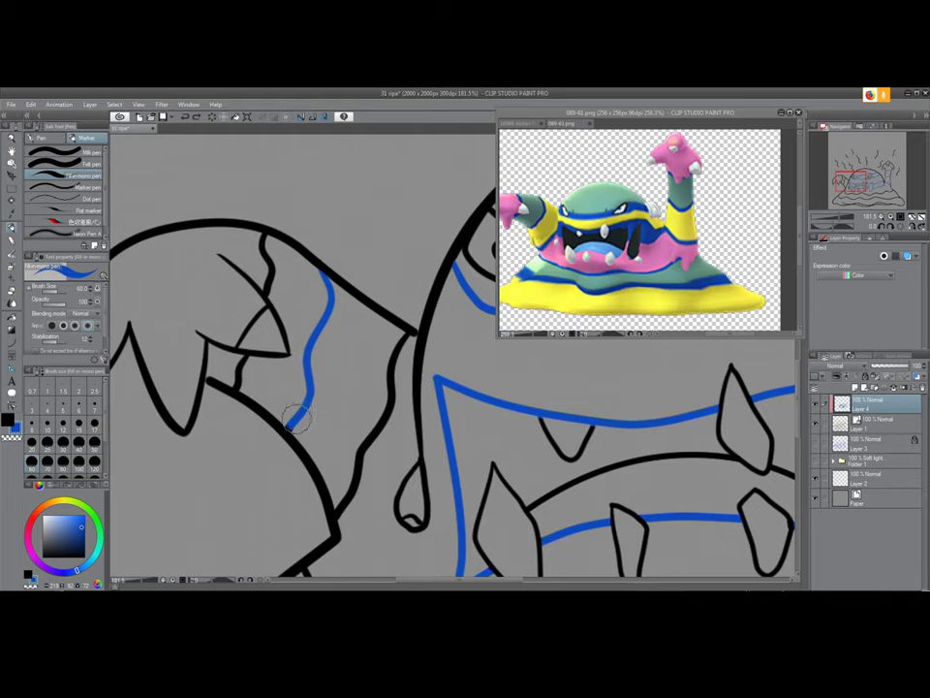
Extend both ends of the arm's middle blue line across the black arm outline with the marker at size 15
{"action": "key", "text": "bracketleft"}
{"action": "key", "text": "bracketleft"}
{"action": "key", "text": "bracketleft"}
{"action": "key", "text": "bracketleft"}
{"action": "key", "text": "bracketleft"}
{"action": "key", "text": "bracketleft"}
{"action": "key", "text": "bracketleft"}
{"action": "left_click_drag", "start_coordinate": [288, 427], "coordinate": [280, 443]}
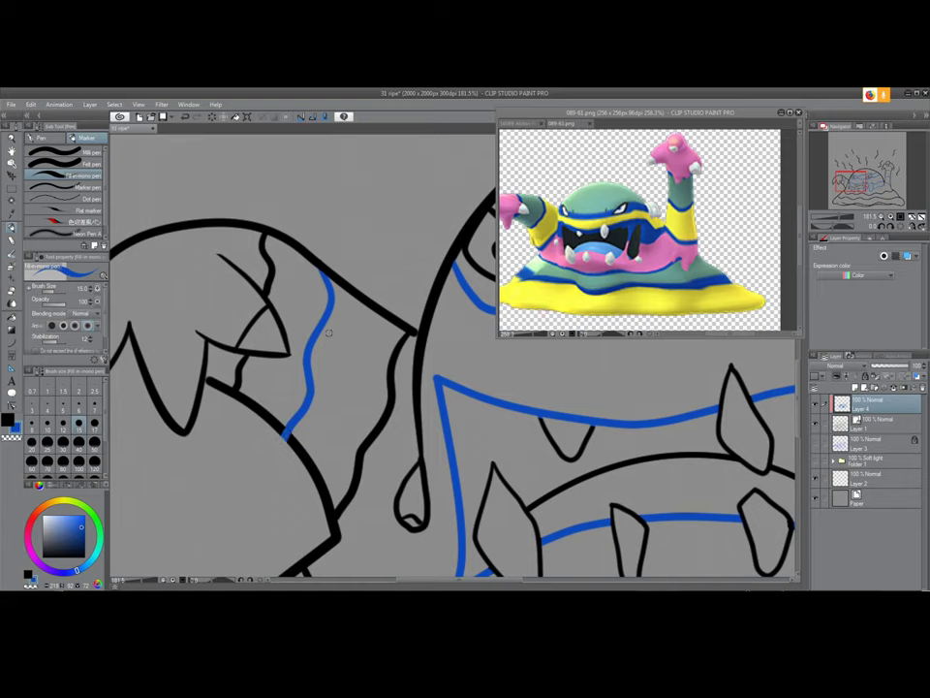
{"action": "left_click_drag", "start_coordinate": [315, 256], "coordinate": [330, 294]}
{"action": "left_click_drag", "start_coordinate": [314, 254], "coordinate": [331, 294]}
{"action": "key", "text": "e"}
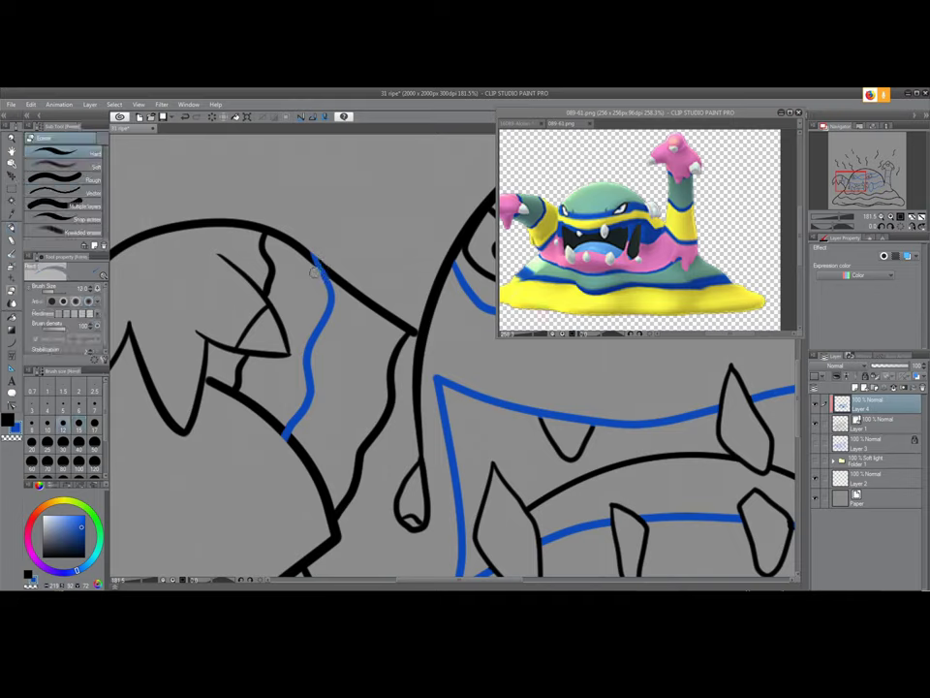
Recolour the wavy wrist line behind the lowered hand's claw blue, above and below the claw, and tidy its lower end
{"action": "key", "text": "p"}
{"action": "mouse_move", "coordinate": [267, 230]}
{"action": "left_mouse_down"}
{"action": "mouse_move", "coordinate": [270, 293]}
{"action": "mouse_move", "coordinate": [268, 250]}
{"action": "left_mouse_up"}
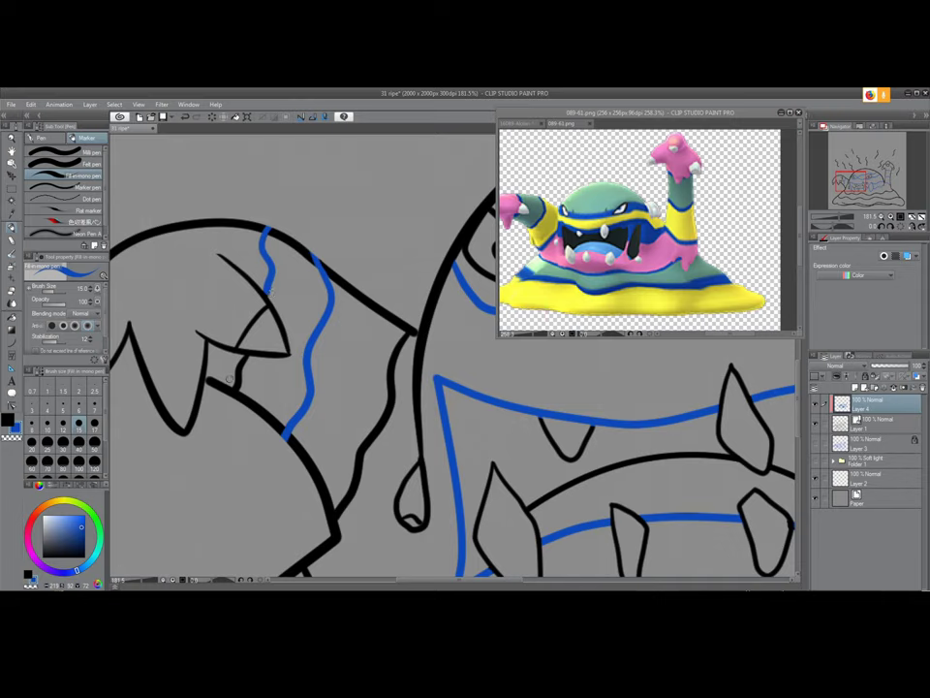
{"action": "left_click_drag", "start_coordinate": [228, 392], "coordinate": [241, 374]}
{"action": "key", "text": "e"}
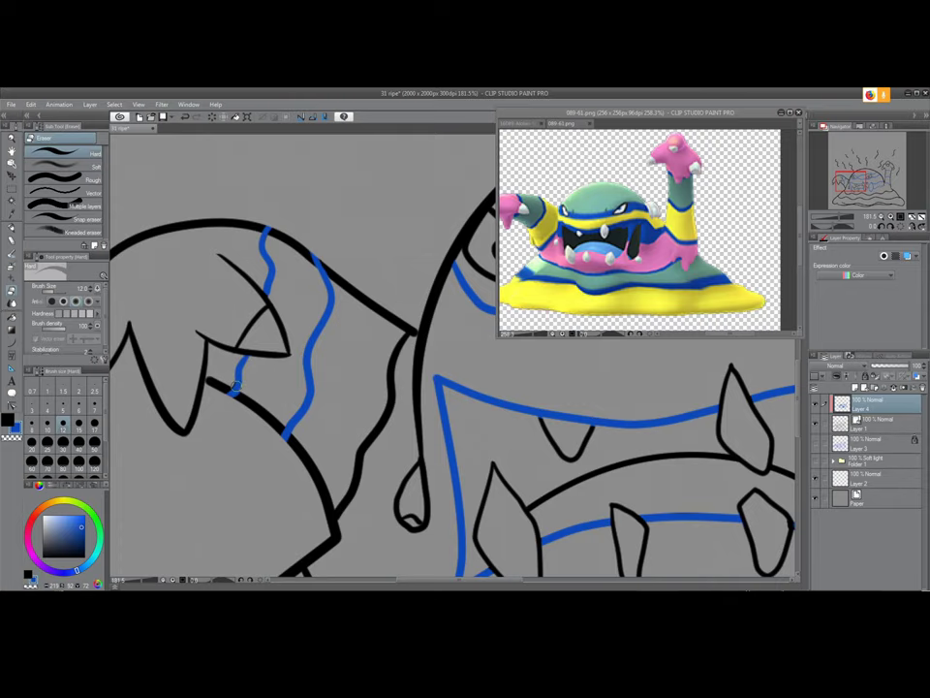
{"action": "key", "text": "p"}
{"action": "key", "text": "e"}
Extend the ends of the two blue forehead stripes across the head outline beside the smaller eye, tidying the edges with the eraser
{"action": "left_click_drag", "start_coordinate": [313, 457], "coordinate": [290, 401]}
{"action": "key", "text": "p"}
{"action": "left_click_drag", "start_coordinate": [394, 271], "coordinate": [265, 440]}
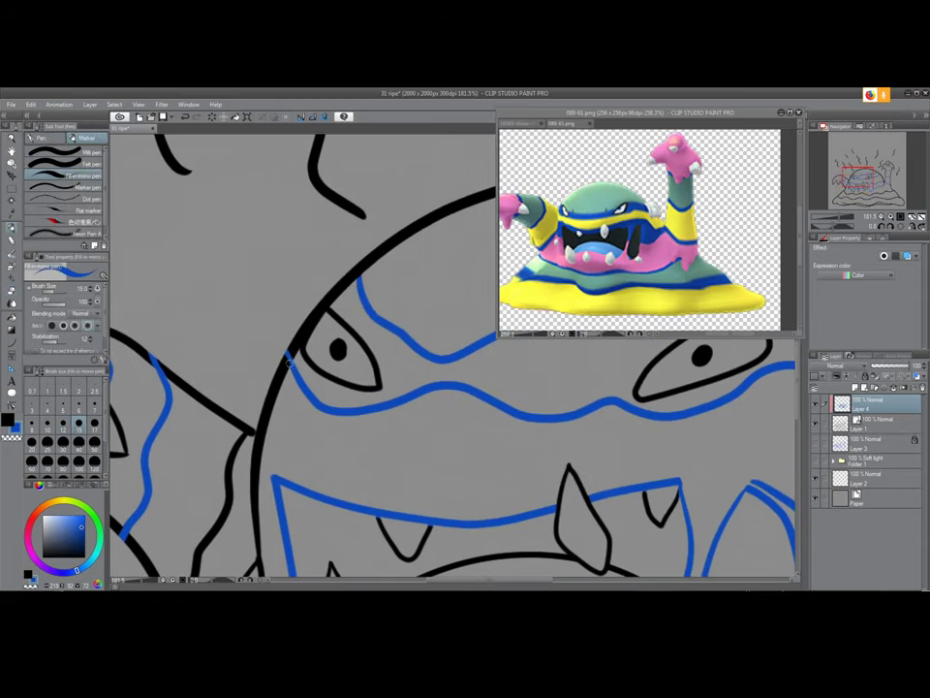
{"action": "left_click_drag", "start_coordinate": [381, 302], "coordinate": [320, 350]}
{"action": "left_click_drag", "start_coordinate": [295, 308], "coordinate": [298, 329]}
{"action": "key", "text": "e"}
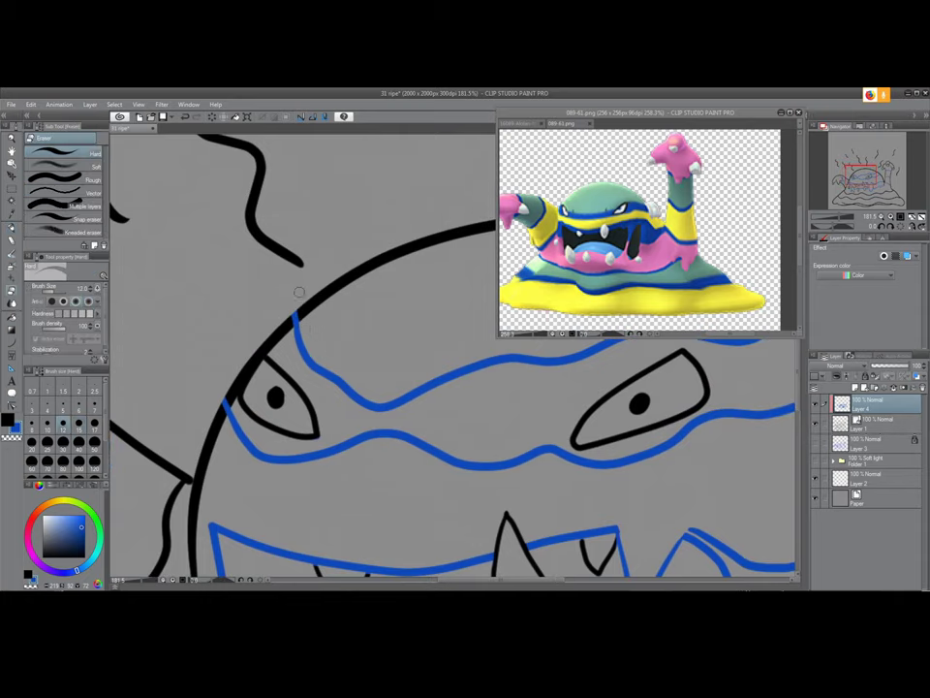
Extend the opposite ends of the two blue forehead stripes across the head outline nearest the raised arm, tidying the edges
{"action": "left_click_drag", "start_coordinate": [491, 402], "coordinate": [243, 414]}
{"action": "left_click_drag", "start_coordinate": [455, 403], "coordinate": [239, 421]}
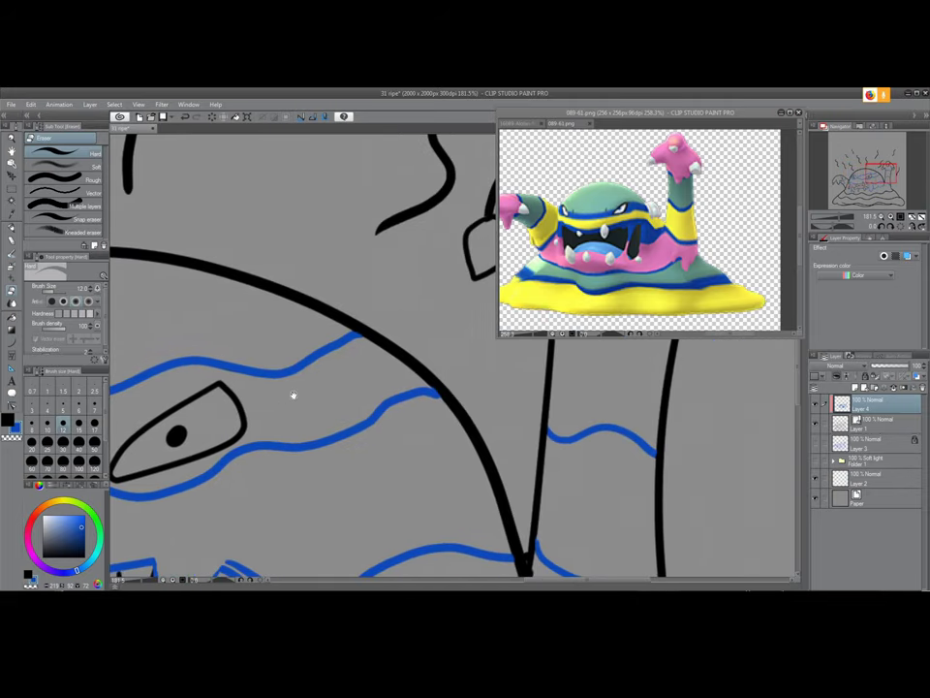
{"action": "key", "text": "p"}
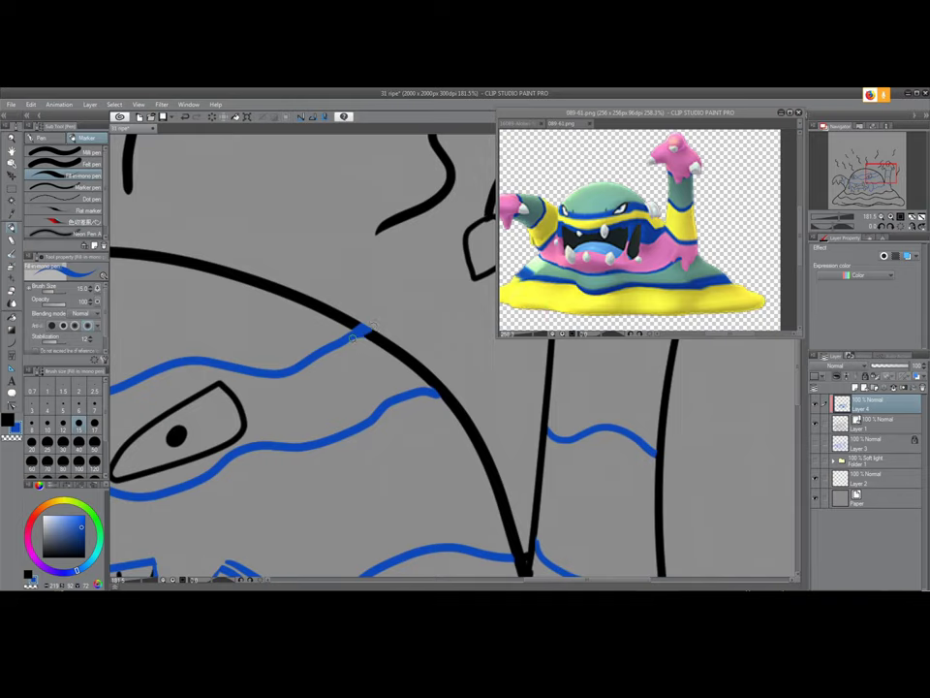
{"action": "left_click_drag", "start_coordinate": [445, 384], "coordinate": [426, 391]}
{"action": "key", "text": "ctrl+z"}
{"action": "key", "text": "e"}
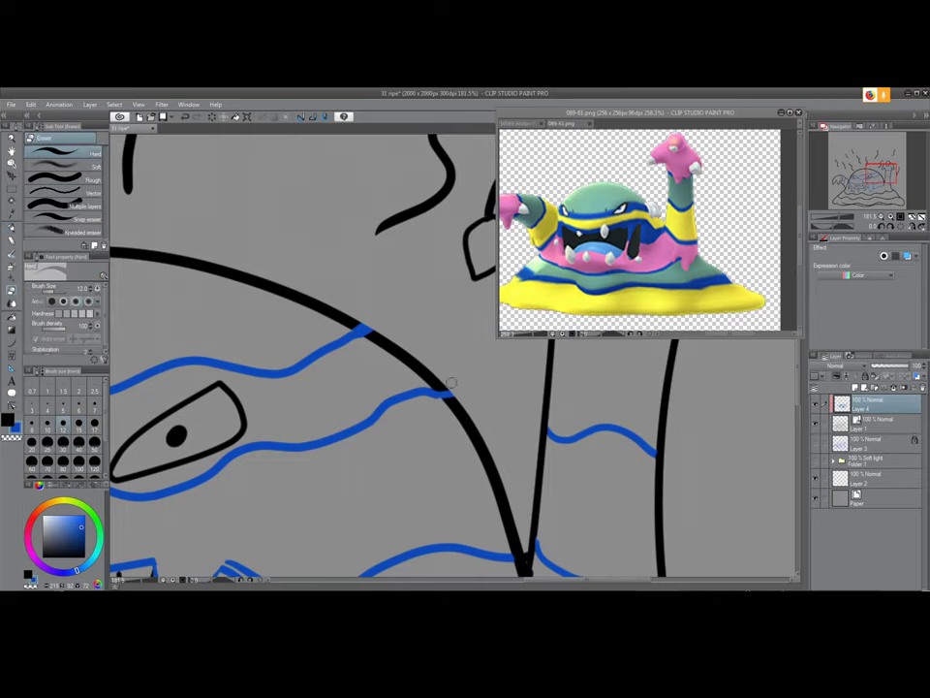
{"action": "key", "text": "p"}
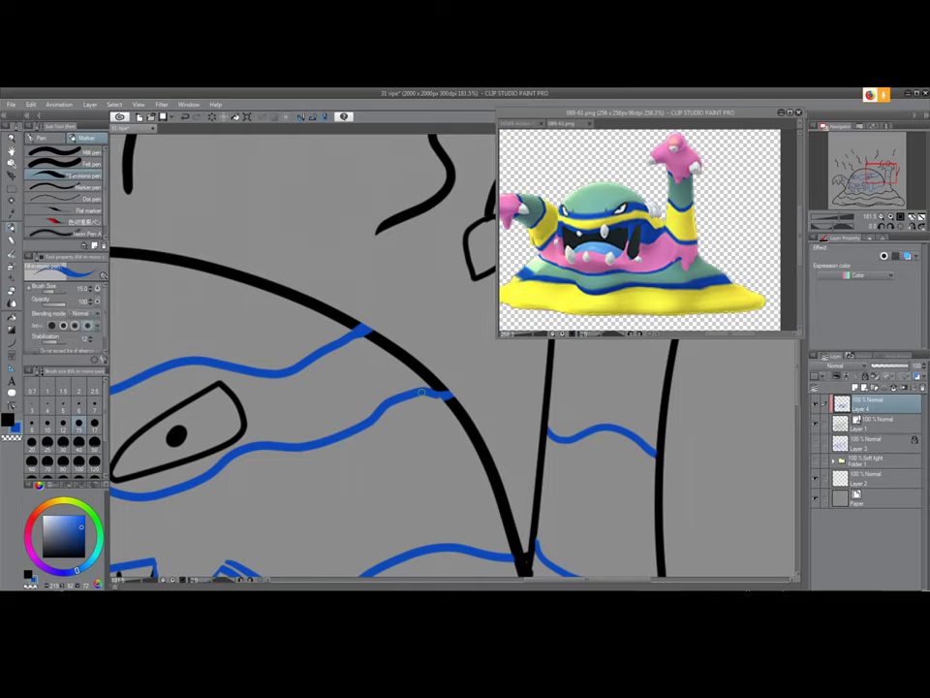
Extend the ends of the blue wavy lines on the raised arm to its black outlines, undoing the last stray stroke
{"action": "left_click_drag", "start_coordinate": [583, 430], "coordinate": [311, 409]}
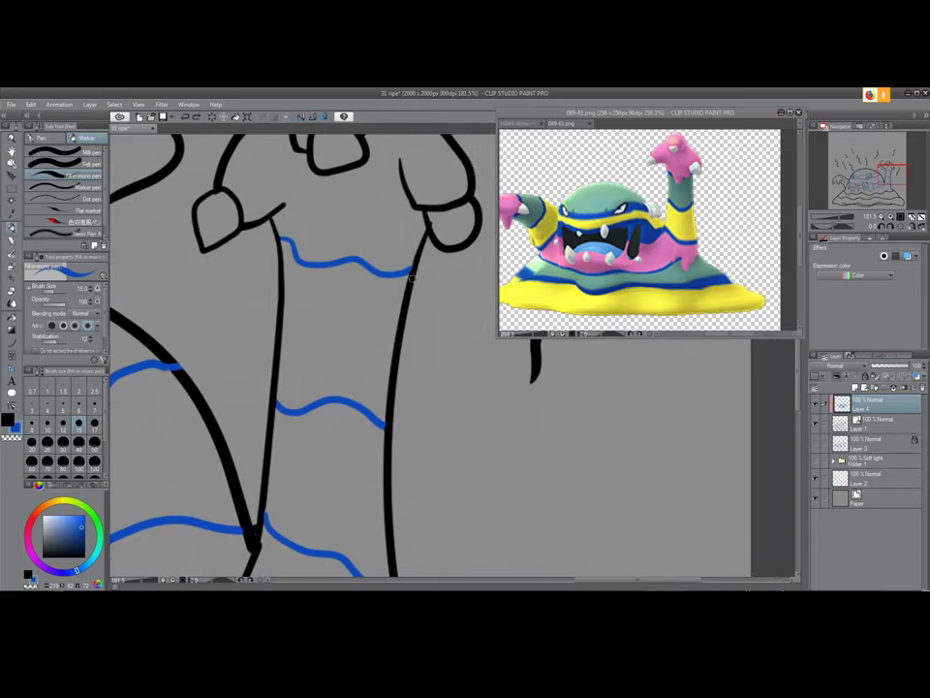
{"action": "left_click_drag", "start_coordinate": [413, 276], "coordinate": [401, 310]}
{"action": "key", "text": "e"}
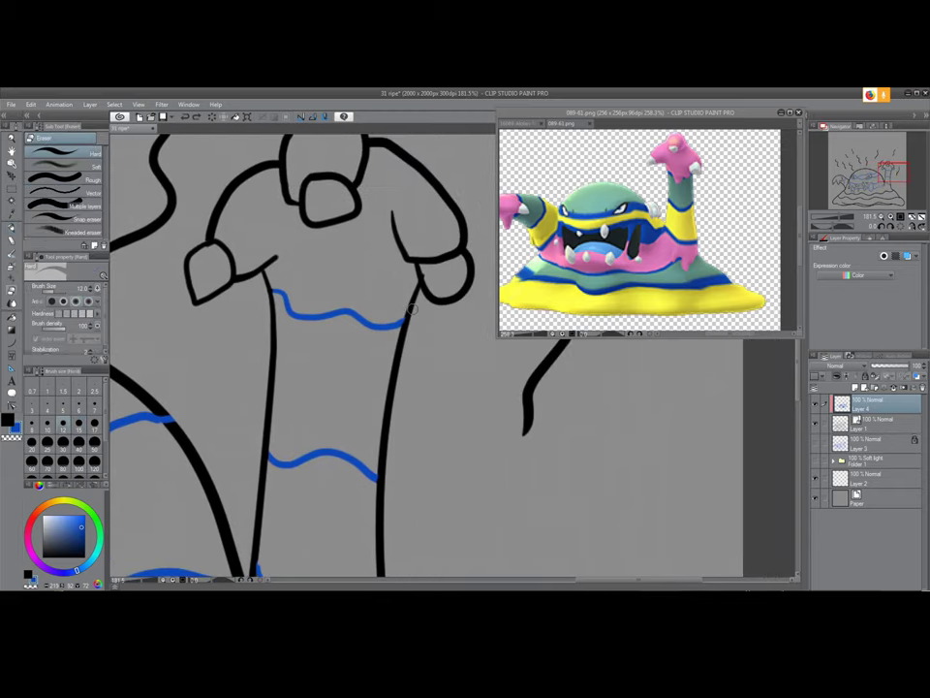
{"action": "key", "text": "p"}
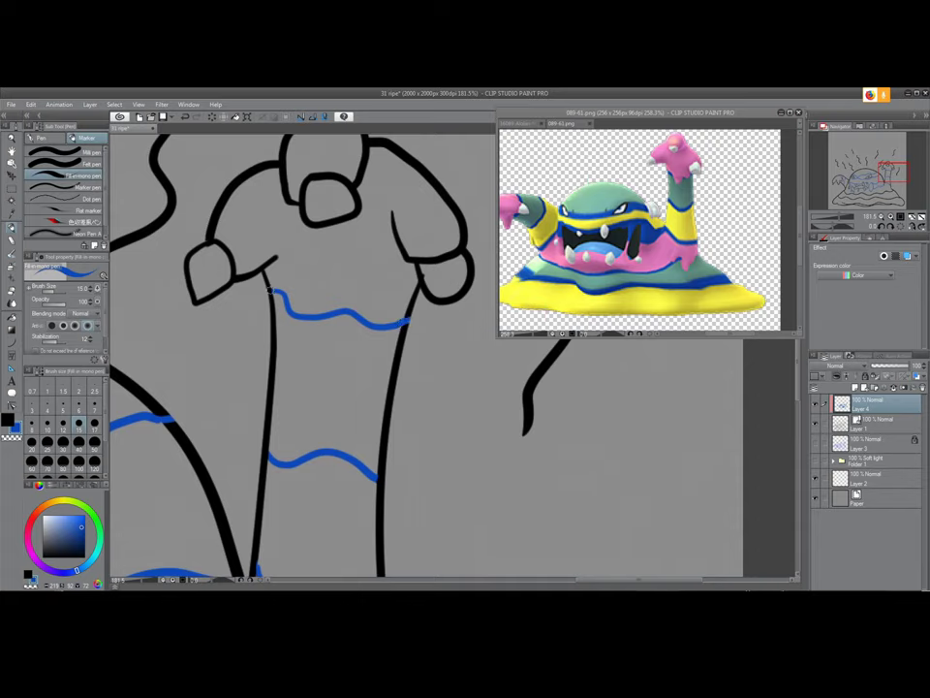
{"action": "left_click_drag", "start_coordinate": [257, 444], "coordinate": [256, 441]}
{"action": "mouse_move", "coordinate": [373, 478]}
{"action": "left_mouse_down"}
{"action": "mouse_move", "coordinate": [387, 481]}
{"action": "mouse_move", "coordinate": [419, 331]}
{"action": "mouse_move", "coordinate": [439, 309]}
{"action": "left_mouse_up"}
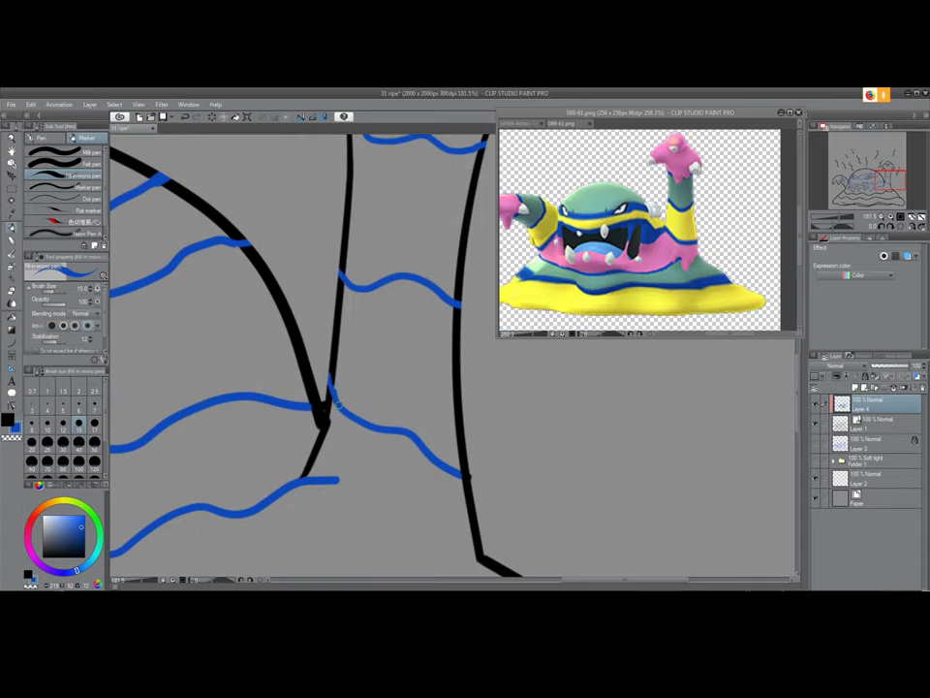
{"action": "left_click_drag", "start_coordinate": [459, 473], "coordinate": [466, 477]}
{"action": "left_click_drag", "start_coordinate": [322, 452], "coordinate": [451, 356]}
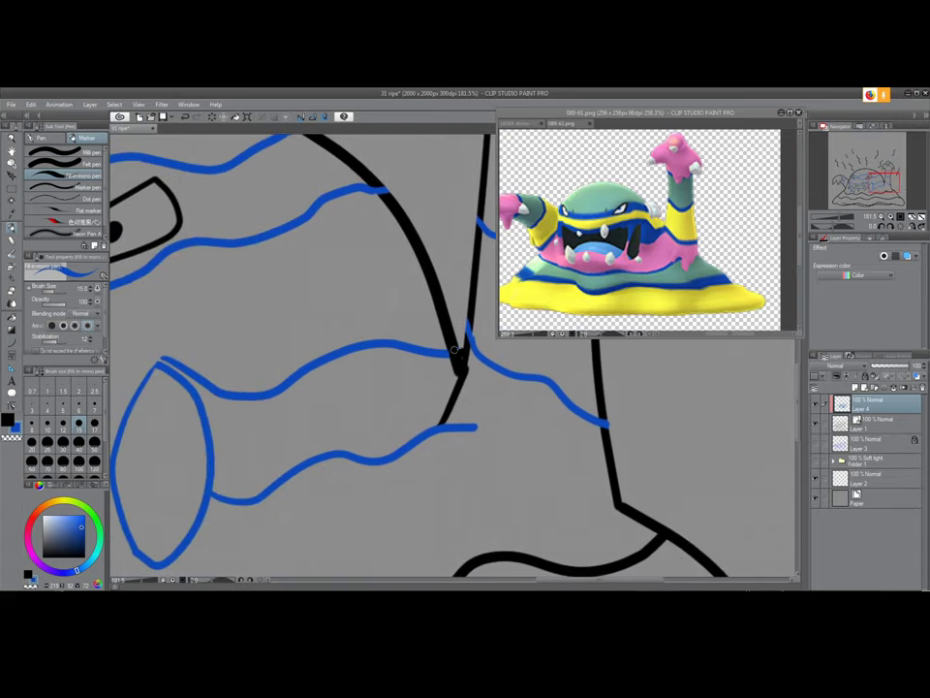
{"action": "key", "text": "ctrl+z"}
Recolour the wavy line where the lowered arm meets the body blue, using the marker at size 30
{"action": "left_click_drag", "start_coordinate": [317, 358], "coordinate": [376, 478]}
{"action": "left_click_drag", "start_coordinate": [251, 435], "coordinate": [473, 348]}
{"action": "mouse_move", "coordinate": [355, 411]}
{"action": "left_mouse_down"}
{"action": "mouse_move", "coordinate": [395, 416]}
{"action": "mouse_move", "coordinate": [436, 379]}
{"action": "mouse_move", "coordinate": [421, 374]}
{"action": "mouse_move", "coordinate": [407, 391]}
{"action": "mouse_move", "coordinate": [391, 486]}
{"action": "left_mouse_up"}
{"action": "mouse_move", "coordinate": [373, 275]}
{"action": "left_mouse_down"}
{"action": "mouse_move", "coordinate": [351, 302]}
{"action": "mouse_move", "coordinate": [371, 275]}
{"action": "mouse_move", "coordinate": [346, 341]}
{"action": "mouse_move", "coordinate": [348, 307]}
{"action": "mouse_move", "coordinate": [333, 340]}
{"action": "mouse_move", "coordinate": [351, 303]}
{"action": "mouse_move", "coordinate": [348, 355]}
{"action": "mouse_move", "coordinate": [290, 470]}
{"action": "mouse_move", "coordinate": [309, 438]}
{"action": "mouse_move", "coordinate": [283, 466]}
{"action": "mouse_move", "coordinate": [328, 413]}
{"action": "mouse_move", "coordinate": [298, 450]}
{"action": "mouse_move", "coordinate": [326, 392]}
{"action": "left_mouse_up"}
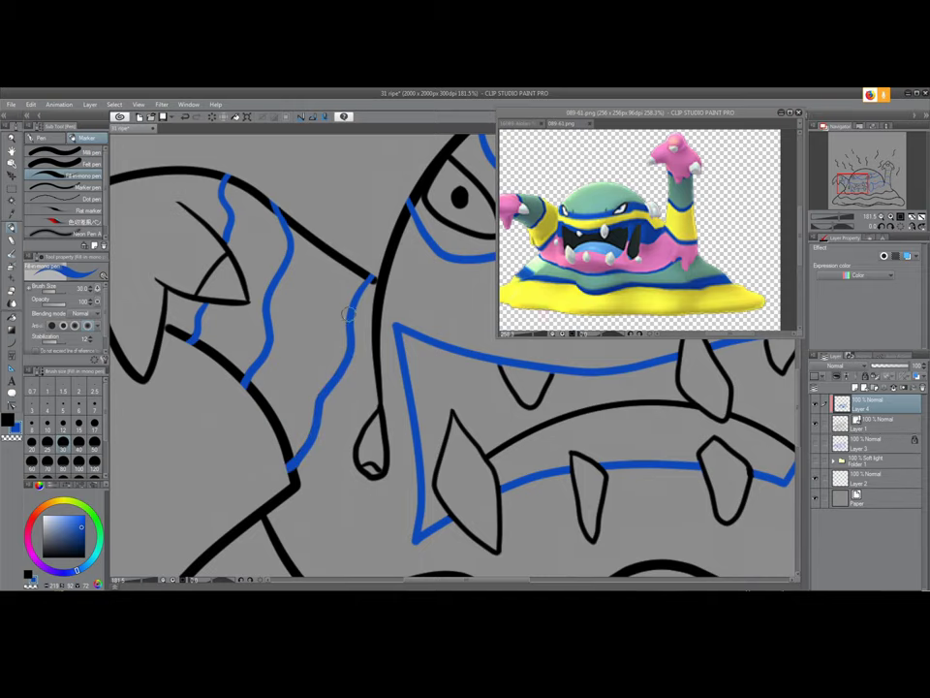
Recolour the long wavy body line below the mouth blue from the lowered arm towards the raised arm, enlarging the marker to size 70
{"action": "left_click_drag", "start_coordinate": [349, 494], "coordinate": [312, 375]}
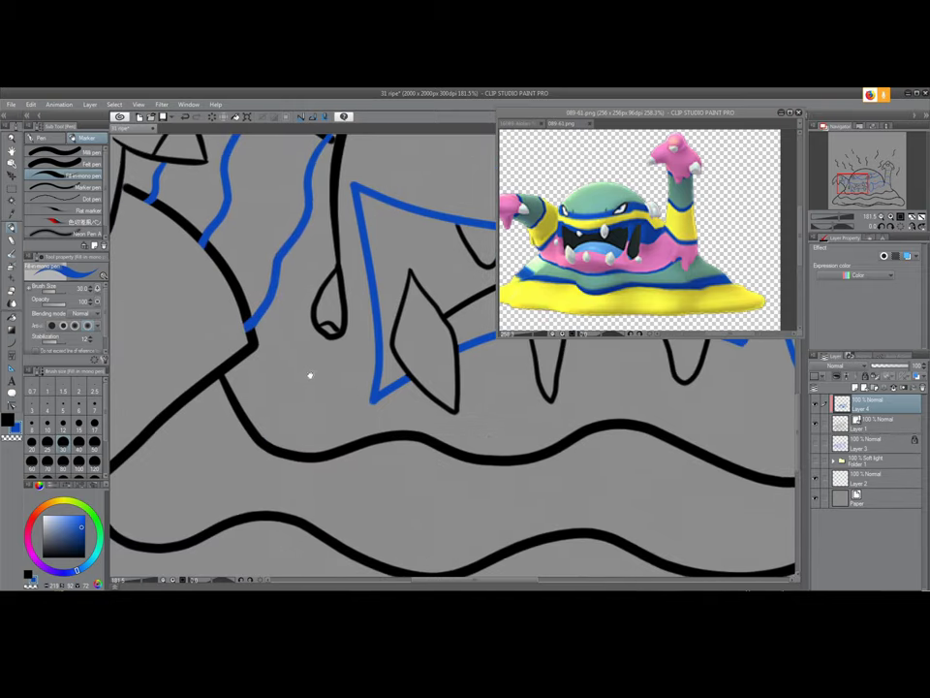
{"action": "left_click_drag", "start_coordinate": [221, 376], "coordinate": [249, 426]}
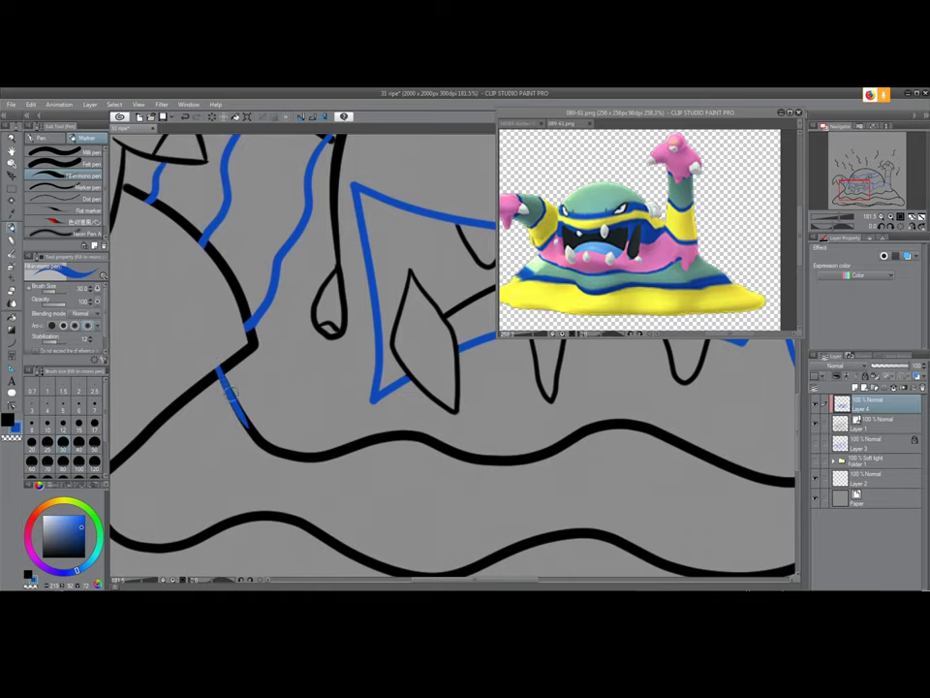
{"action": "left_click_drag", "start_coordinate": [219, 370], "coordinate": [334, 454]}
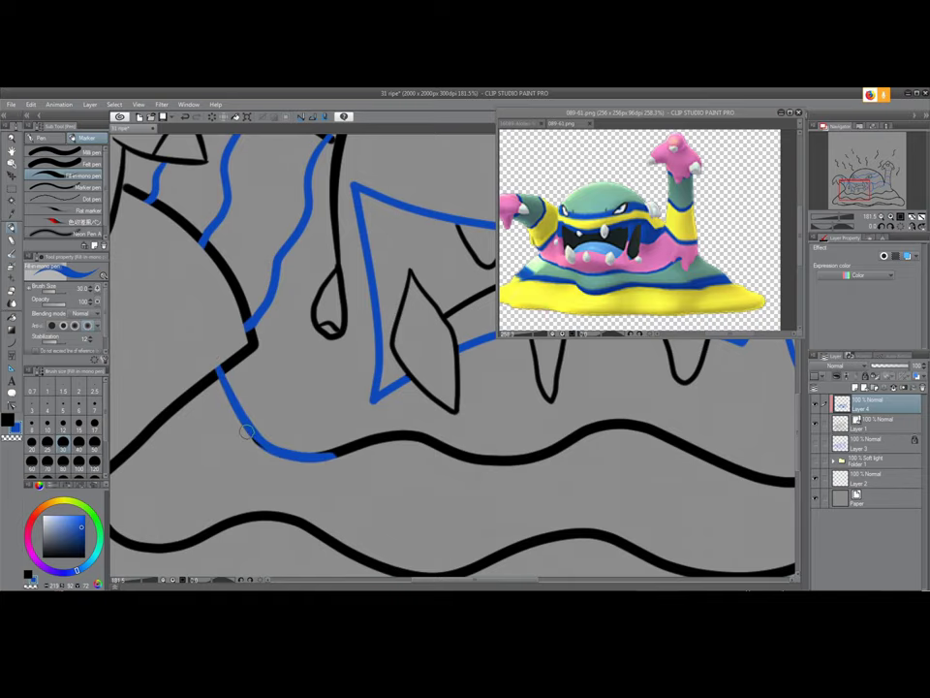
{"action": "left_click_drag", "start_coordinate": [406, 469], "coordinate": [270, 434]}
{"action": "key", "text": "bracketright"}
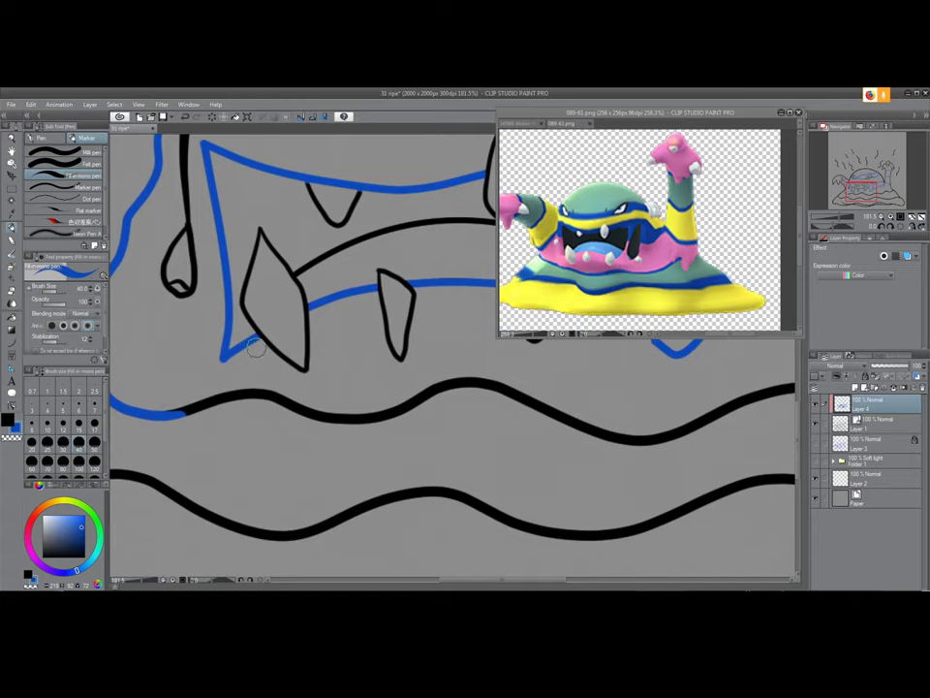
{"action": "mouse_move", "coordinate": [315, 415]}
{"action": "left_mouse_down"}
{"action": "mouse_move", "coordinate": [268, 399]}
{"action": "mouse_move", "coordinate": [165, 413]}
{"action": "mouse_move", "coordinate": [515, 393]}
{"action": "mouse_move", "coordinate": [582, 419]}
{"action": "mouse_move", "coordinate": [606, 439]}
{"action": "mouse_move", "coordinate": [294, 409]}
{"action": "left_mouse_up"}
{"action": "mouse_move", "coordinate": [421, 380]}
{"action": "left_mouse_down"}
{"action": "mouse_move", "coordinate": [346, 382]}
{"action": "mouse_move", "coordinate": [204, 424]}
{"action": "mouse_move", "coordinate": [323, 413]}
{"action": "mouse_move", "coordinate": [518, 374]}
{"action": "mouse_move", "coordinate": [561, 377]}
{"action": "mouse_move", "coordinate": [305, 404]}
{"action": "mouse_move", "coordinate": [427, 446]}
{"action": "mouse_move", "coordinate": [274, 469]}
{"action": "left_mouse_up"}
{"action": "mouse_move", "coordinate": [432, 401]}
{"action": "left_mouse_down"}
{"action": "mouse_move", "coordinate": [383, 402]}
{"action": "mouse_move", "coordinate": [313, 455]}
{"action": "mouse_move", "coordinate": [460, 420]}
{"action": "left_mouse_up"}
{"action": "left_click_drag", "start_coordinate": [305, 420], "coordinate": [482, 469]}
{"action": "mouse_move", "coordinate": [303, 371]}
{"action": "left_mouse_down"}
{"action": "mouse_move", "coordinate": [345, 392]}
{"action": "mouse_move", "coordinate": [338, 381]}
{"action": "left_mouse_up"}
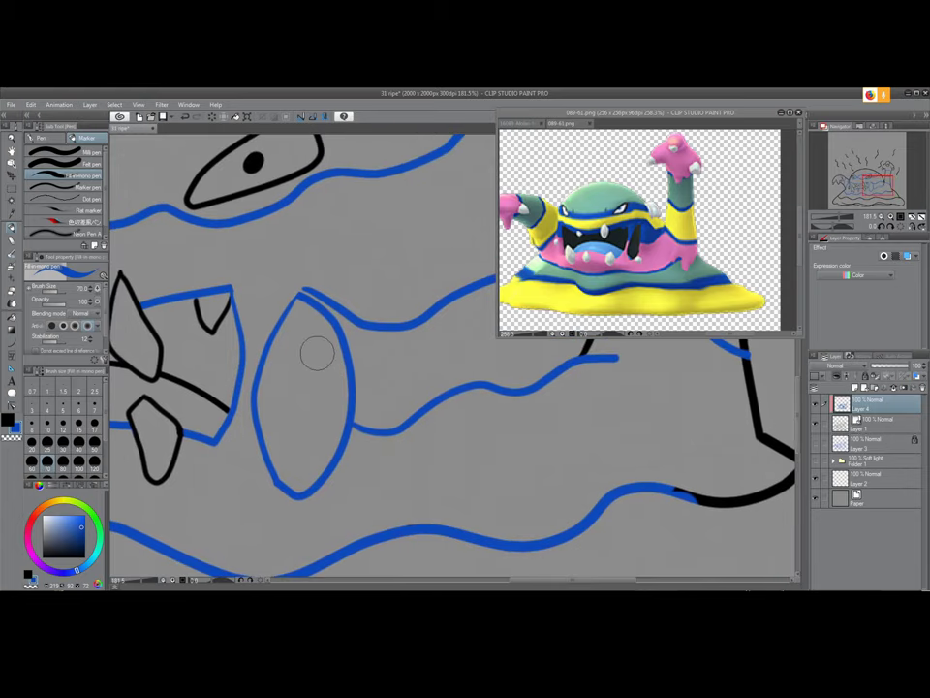
Erase the blue from the large oval fang's outline and the adjacent side of the mouth, enlarging the Hard eraser to size 25
{"action": "key", "text": "e"}
{"action": "mouse_move", "coordinate": [302, 298]}
{"action": "left_mouse_down"}
{"action": "mouse_move", "coordinate": [347, 362]}
{"action": "mouse_move", "coordinate": [352, 417]}
{"action": "mouse_move", "coordinate": [349, 354]}
{"action": "mouse_move", "coordinate": [323, 313]}
{"action": "left_mouse_up"}
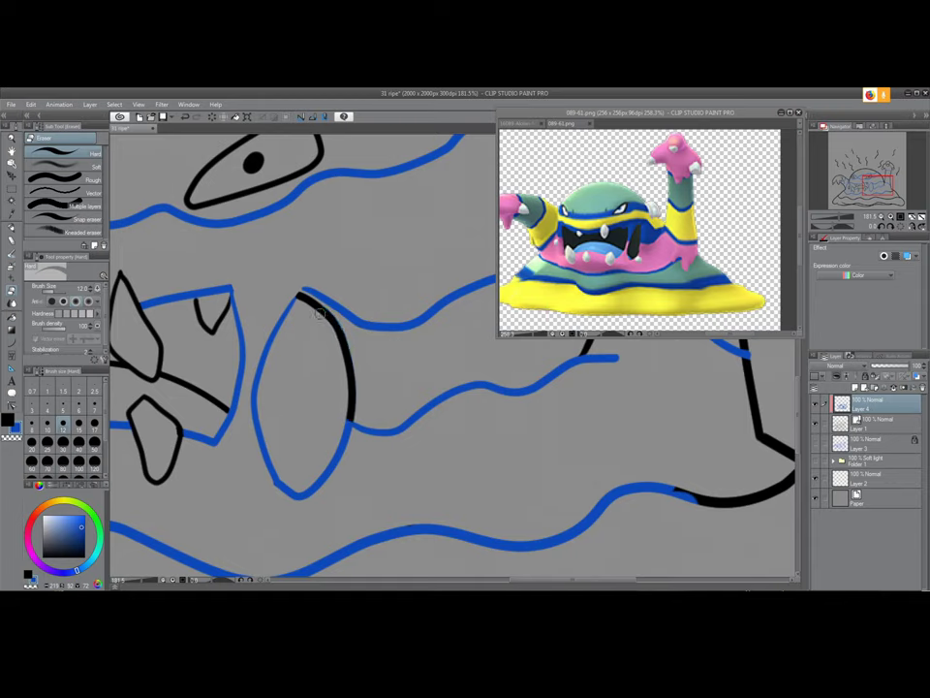
{"action": "left_click_drag", "start_coordinate": [345, 433], "coordinate": [357, 496]}
{"action": "key", "text": "bracketright"}
{"action": "key", "text": "bracketright"}
{"action": "key", "text": "bracketright"}
{"action": "key", "text": "bracketright"}
{"action": "mouse_move", "coordinate": [291, 299]}
{"action": "left_mouse_down"}
{"action": "mouse_move", "coordinate": [264, 331]}
{"action": "mouse_move", "coordinate": [242, 297]}
{"action": "mouse_move", "coordinate": [237, 419]}
{"action": "mouse_move", "coordinate": [221, 435]}
{"action": "mouse_move", "coordinate": [241, 406]}
{"action": "mouse_move", "coordinate": [276, 484]}
{"action": "mouse_move", "coordinate": [301, 499]}
{"action": "mouse_move", "coordinate": [342, 445]}
{"action": "mouse_move", "coordinate": [306, 458]}
{"action": "mouse_move", "coordinate": [263, 396]}
{"action": "mouse_move", "coordinate": [287, 325]}
{"action": "mouse_move", "coordinate": [267, 431]}
{"action": "mouse_move", "coordinate": [248, 300]}
{"action": "mouse_move", "coordinate": [237, 305]}
{"action": "mouse_move", "coordinate": [246, 407]}
{"action": "left_mouse_up"}
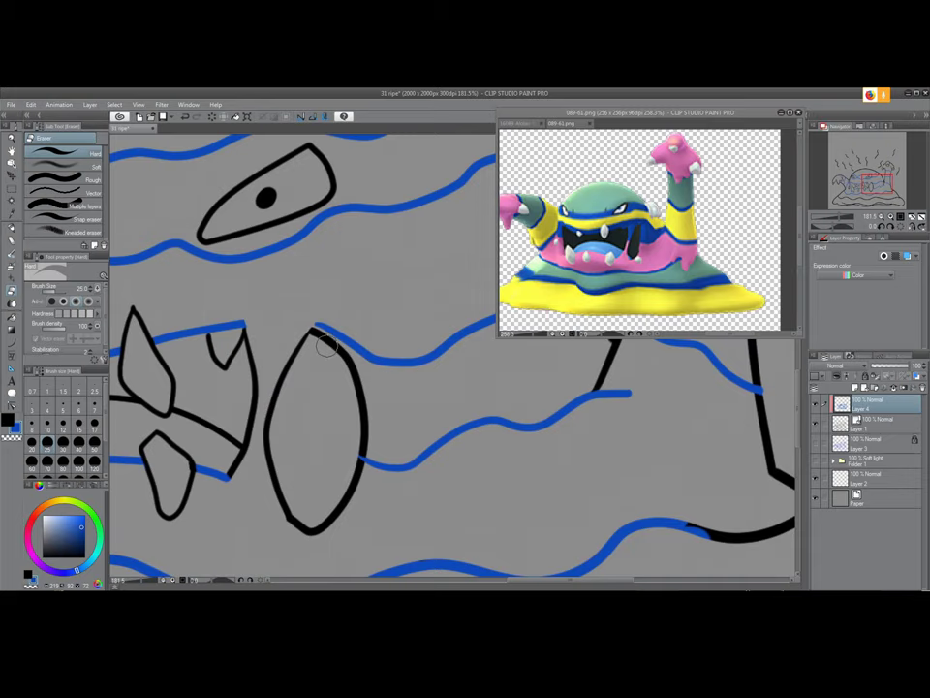
Erase the blue from the mouth's lower edge between the fangs and from the mouth's left side, leaving its upper edge blue
{"action": "left_click_drag", "start_coordinate": [327, 347], "coordinate": [492, 264]}
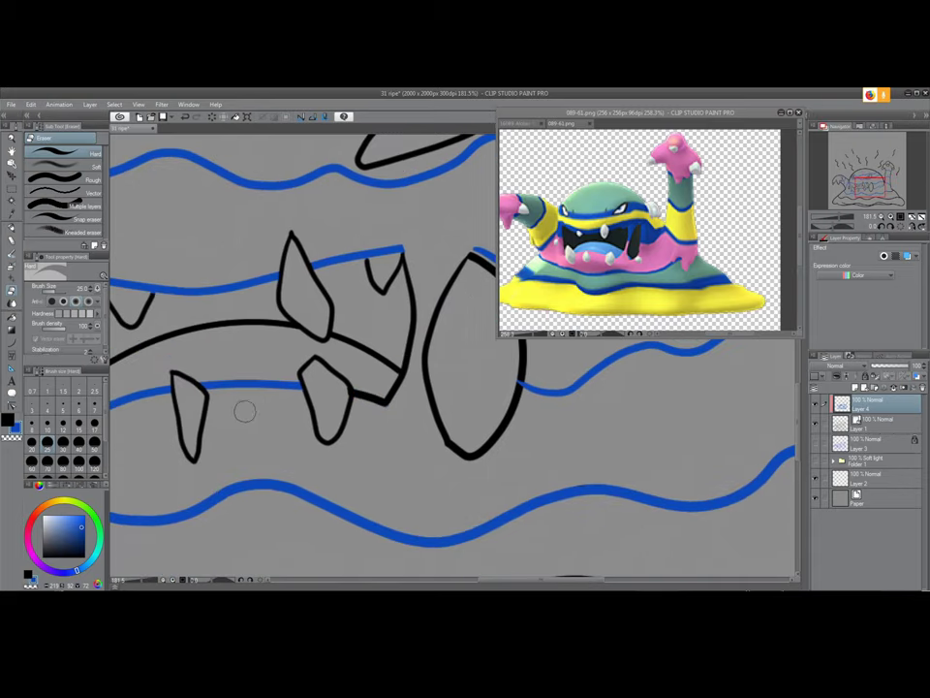
{"action": "left_click_drag", "start_coordinate": [208, 379], "coordinate": [378, 313]}
{"action": "left_click_drag", "start_coordinate": [296, 292], "coordinate": [170, 416]}
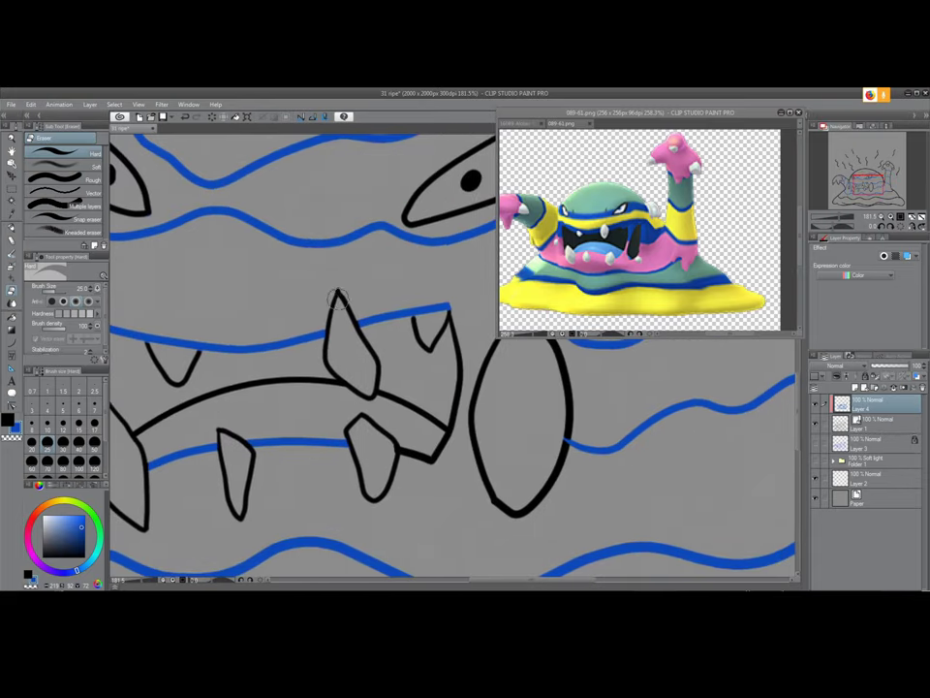
{"action": "left_click_drag", "start_coordinate": [243, 449], "coordinate": [276, 380]}
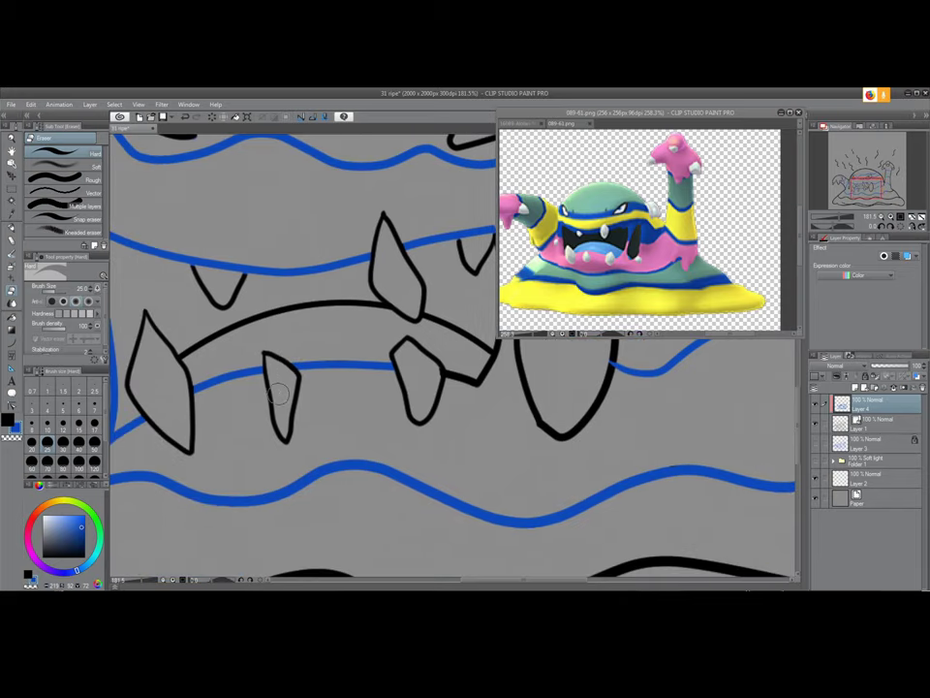
{"action": "mouse_move", "coordinate": [395, 395]}
{"action": "left_mouse_down"}
{"action": "mouse_move", "coordinate": [294, 440]}
{"action": "mouse_move", "coordinate": [343, 388]}
{"action": "mouse_move", "coordinate": [302, 381]}
{"action": "mouse_move", "coordinate": [425, 345]}
{"action": "mouse_move", "coordinate": [339, 309]}
{"action": "mouse_move", "coordinate": [189, 346]}
{"action": "mouse_move", "coordinate": [153, 387]}
{"action": "left_mouse_up"}
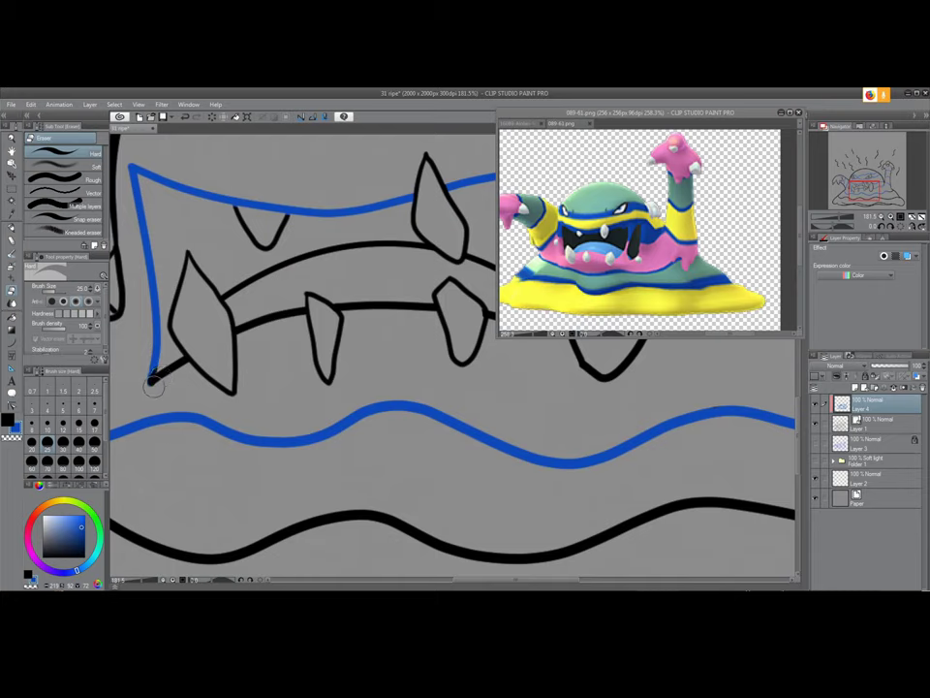
{"action": "mouse_move", "coordinate": [99, 194]}
{"action": "left_mouse_down"}
{"action": "mouse_move", "coordinate": [177, 305]}
{"action": "mouse_move", "coordinate": [228, 447]}
{"action": "left_mouse_up"}
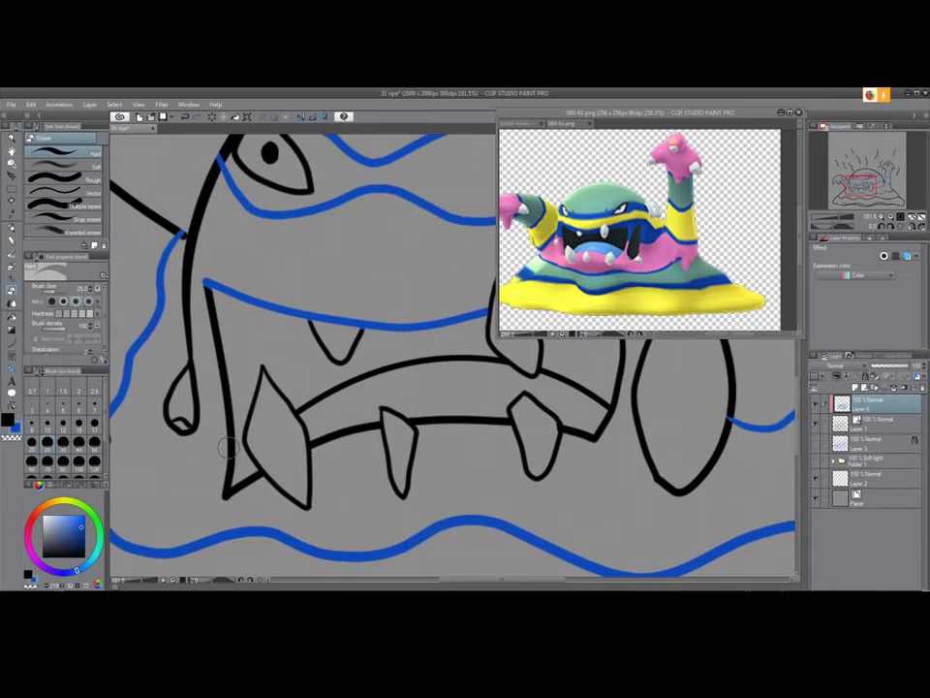
Recolour the remaining black right end of the wavy body line below the mouth blue and trim the overlap at the body outline
{"action": "scroll", "coordinate": [233, 441], "scroll_direction": "down", "scroll_amount": 5}
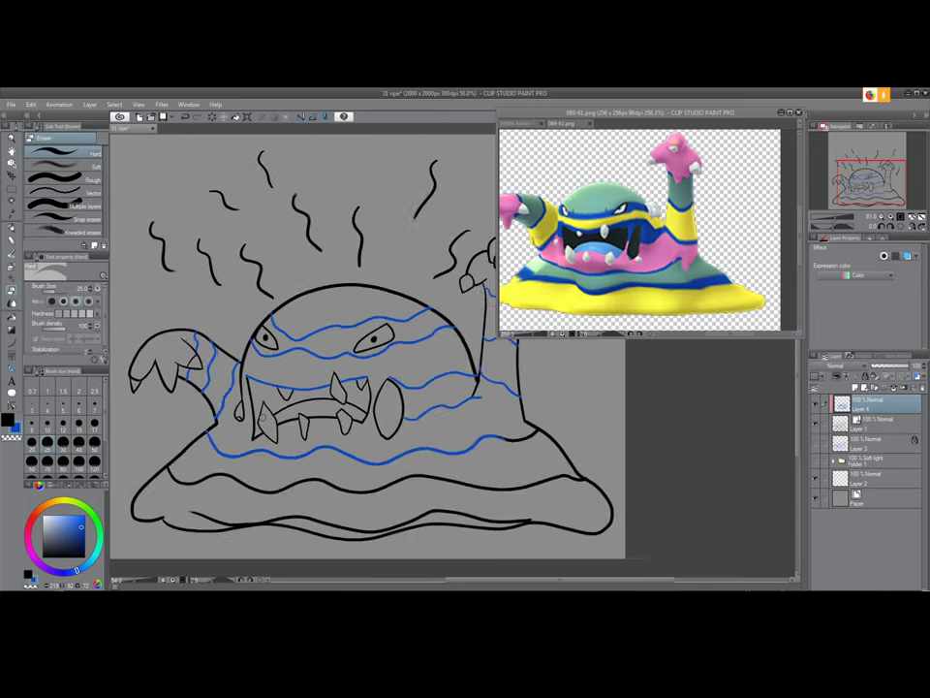
{"action": "scroll", "coordinate": [262, 418], "scroll_direction": "down", "scroll_amount": 1}
{"action": "left_click_drag", "start_coordinate": [299, 405], "coordinate": [275, 351]}
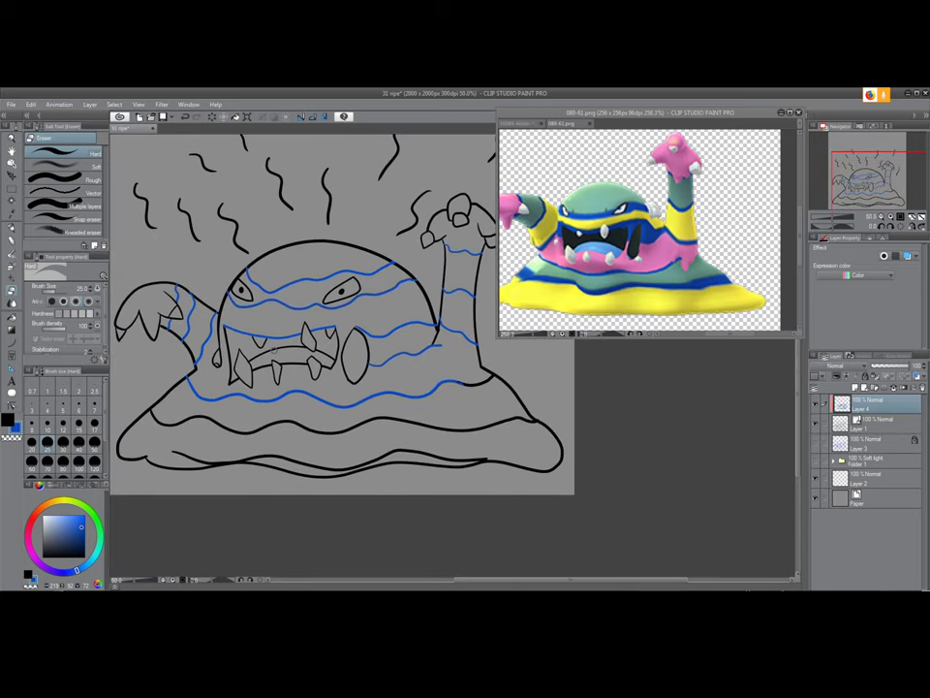
{"action": "scroll", "coordinate": [255, 330], "scroll_direction": "up", "scroll_amount": 3}
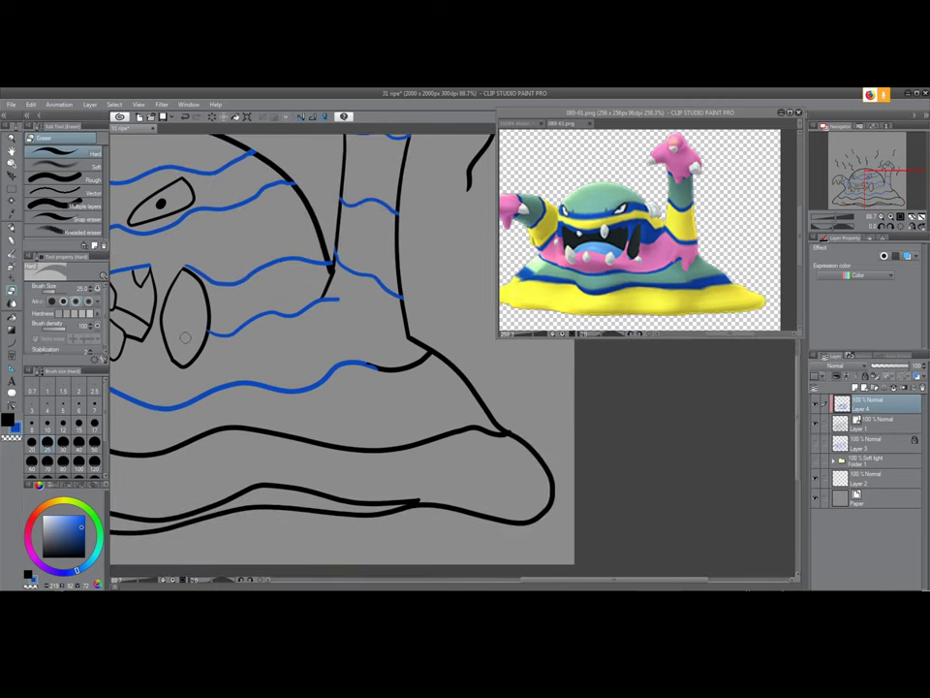
{"action": "scroll", "coordinate": [436, 380], "scroll_direction": "up", "scroll_amount": 3}
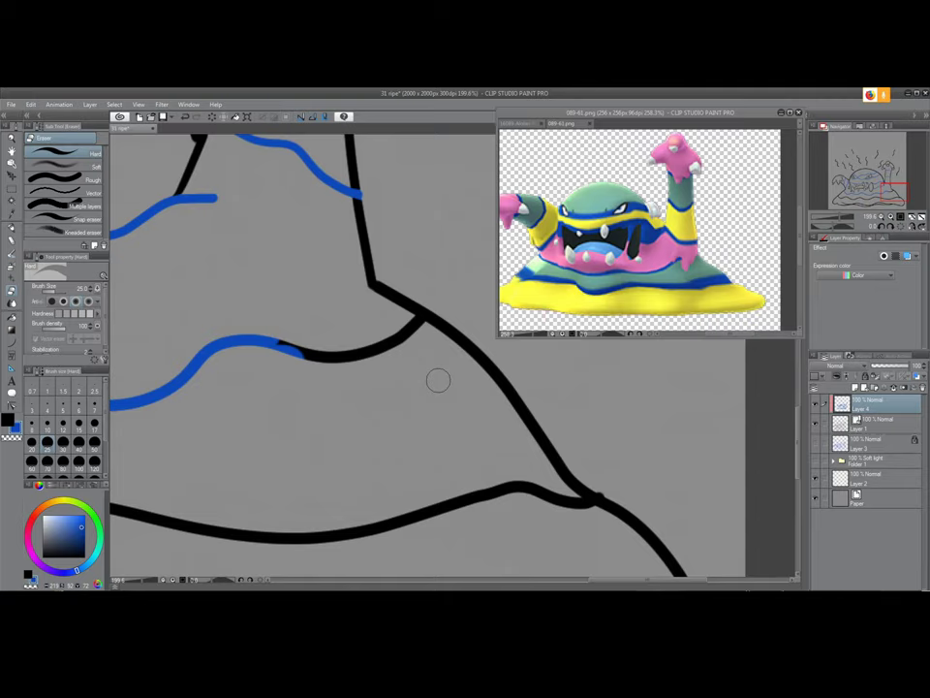
{"action": "scroll", "coordinate": [438, 380], "scroll_direction": "up", "scroll_amount": 2}
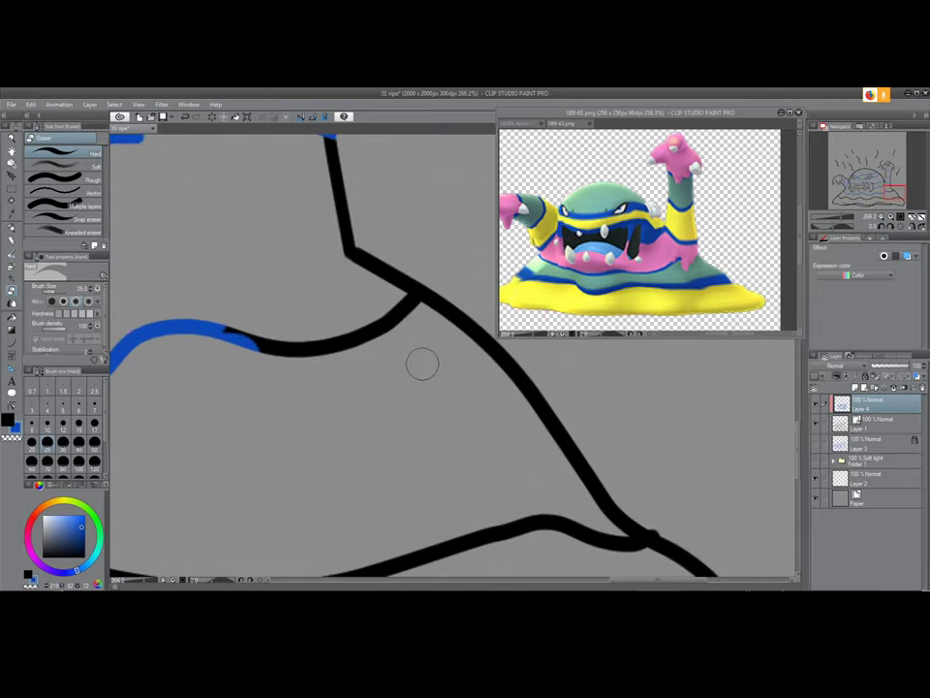
{"action": "key", "text": "p"}
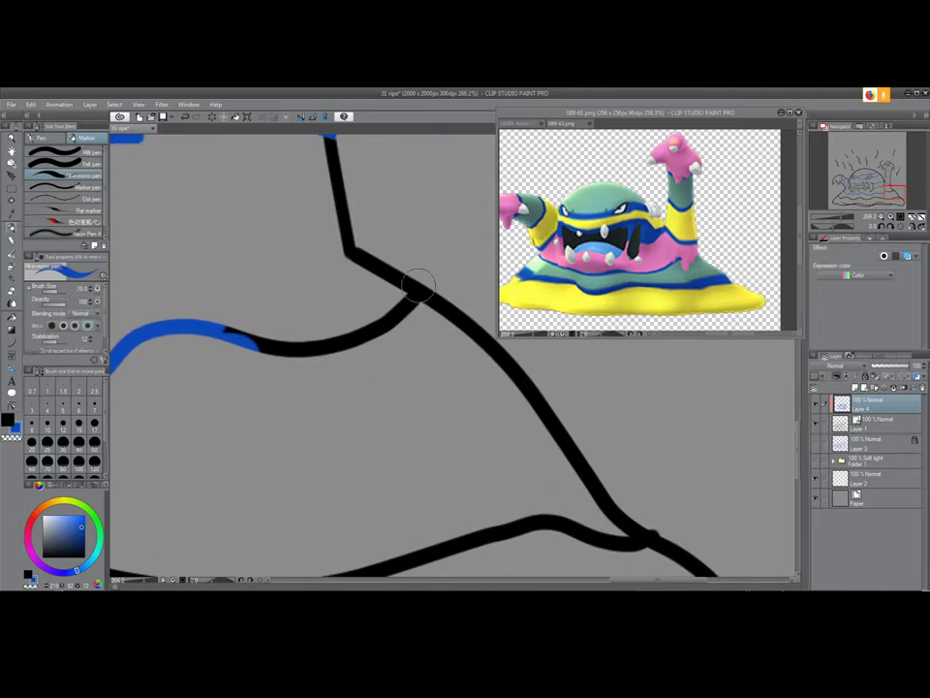
{"action": "mouse_move", "coordinate": [423, 284]}
{"action": "left_mouse_down"}
{"action": "mouse_move", "coordinate": [363, 332]}
{"action": "mouse_move", "coordinate": [327, 337]}
{"action": "left_mouse_up"}
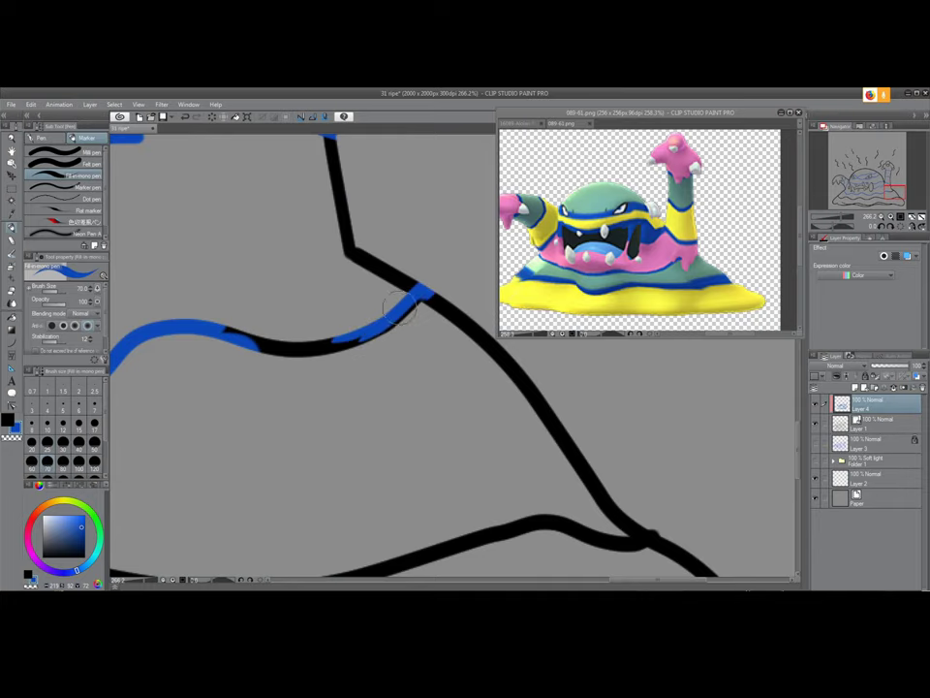
{"action": "mouse_move", "coordinate": [400, 315]}
{"action": "left_mouse_down"}
{"action": "mouse_move", "coordinate": [288, 347]}
{"action": "mouse_move", "coordinate": [202, 324]}
{"action": "left_mouse_up"}
{"action": "key", "text": "e"}
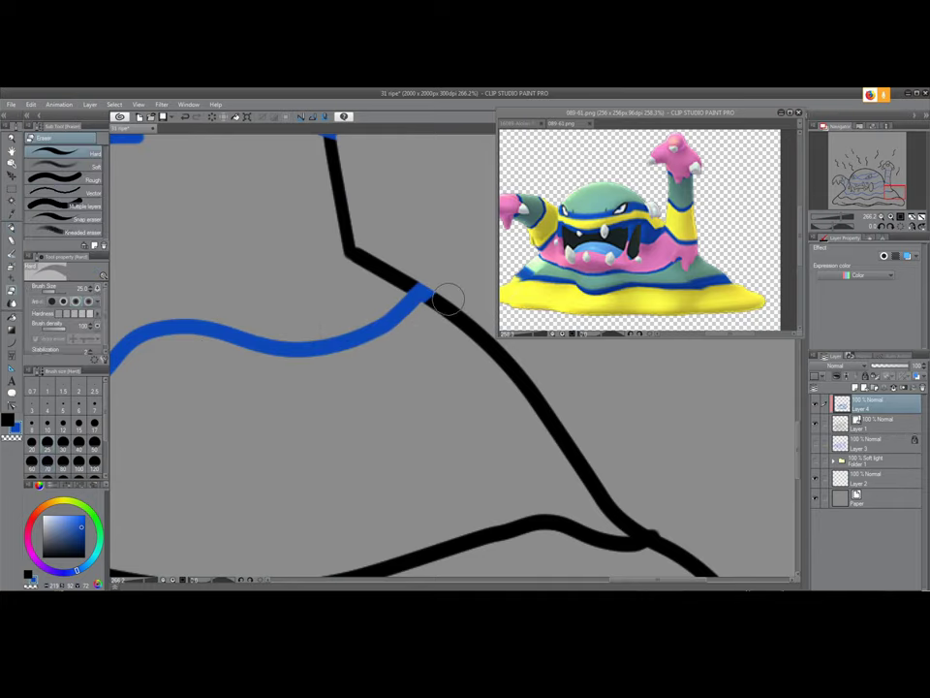
Recolour the right end of the next wavy line down the body blue and erase the spill from the black outline
{"action": "left_click_drag", "start_coordinate": [434, 417], "coordinate": [257, 293]}
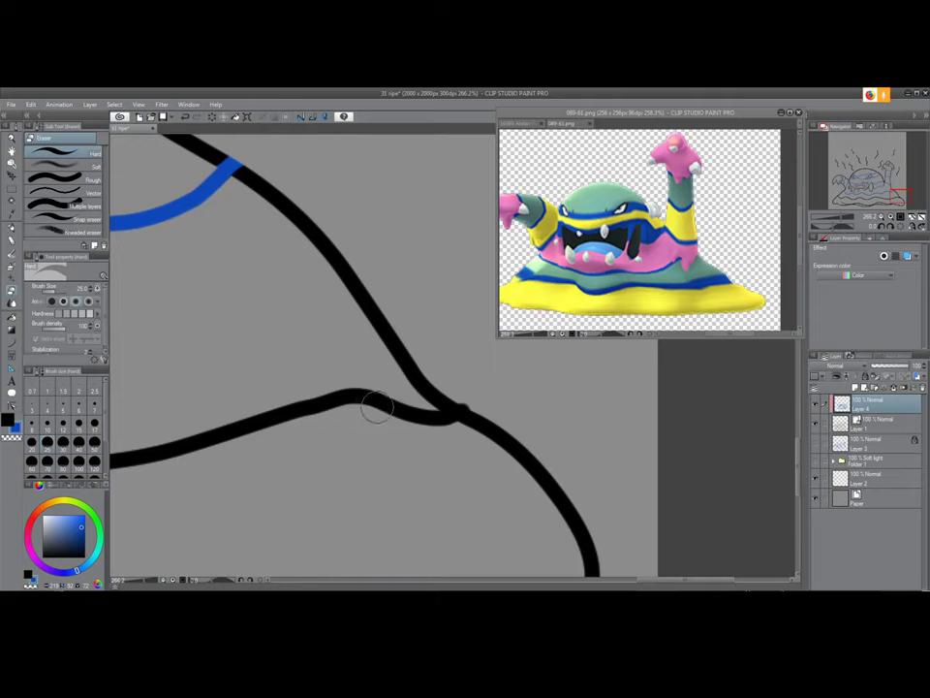
{"action": "key", "text": "p"}
{"action": "mouse_move", "coordinate": [470, 407]}
{"action": "left_mouse_down"}
{"action": "mouse_move", "coordinate": [296, 388]}
{"action": "mouse_move", "coordinate": [398, 397]}
{"action": "mouse_move", "coordinate": [281, 412]}
{"action": "mouse_move", "coordinate": [111, 459]}
{"action": "left_mouse_up"}
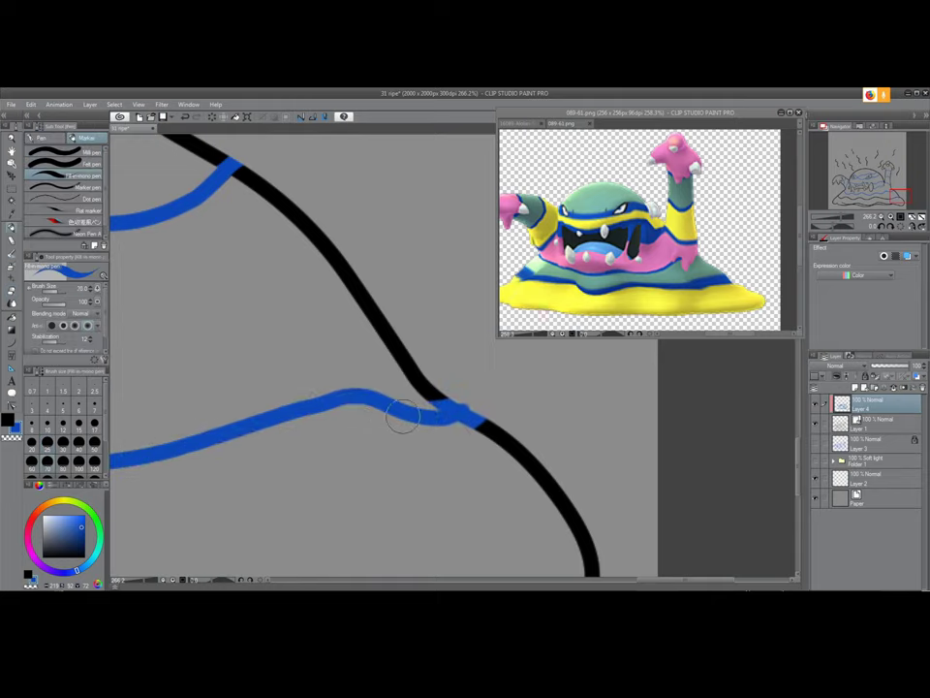
{"action": "key", "text": "e"}
{"action": "left_click_drag", "start_coordinate": [490, 419], "coordinate": [467, 436]}
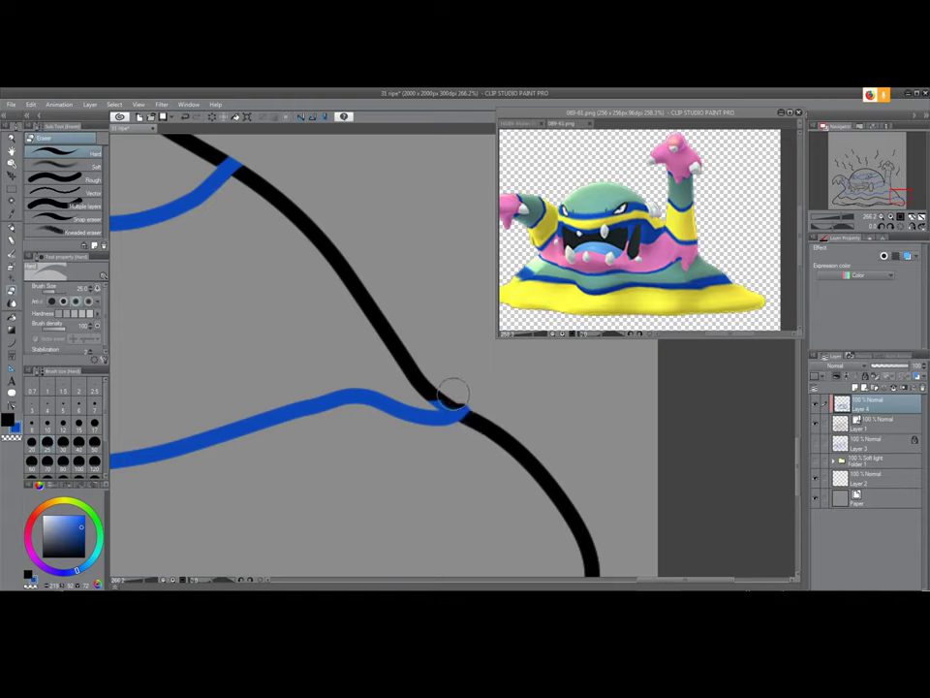
{"action": "key", "text": "p"}
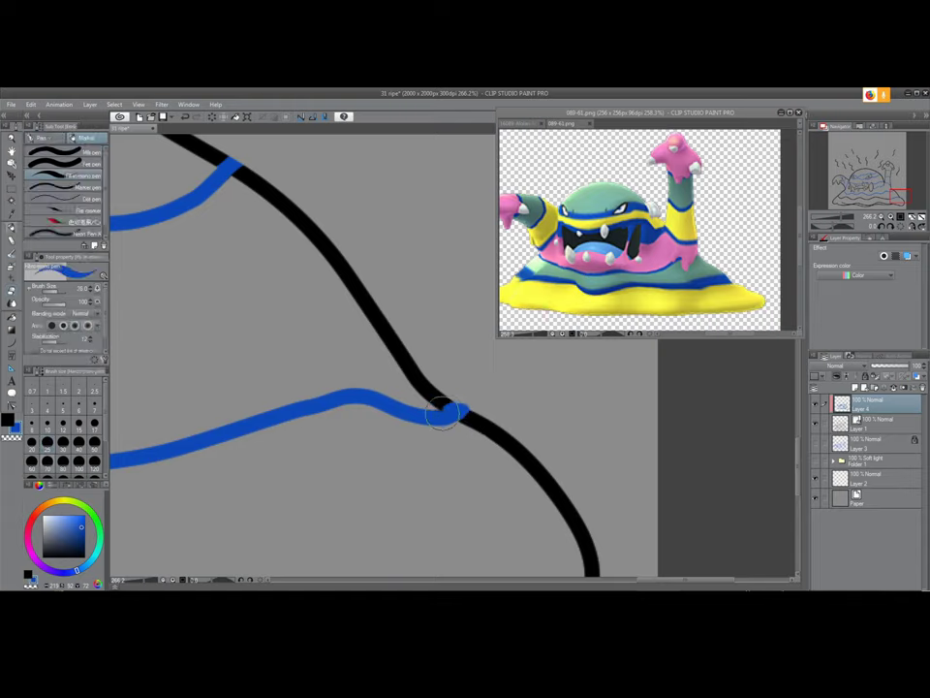
{"action": "key", "text": "e"}
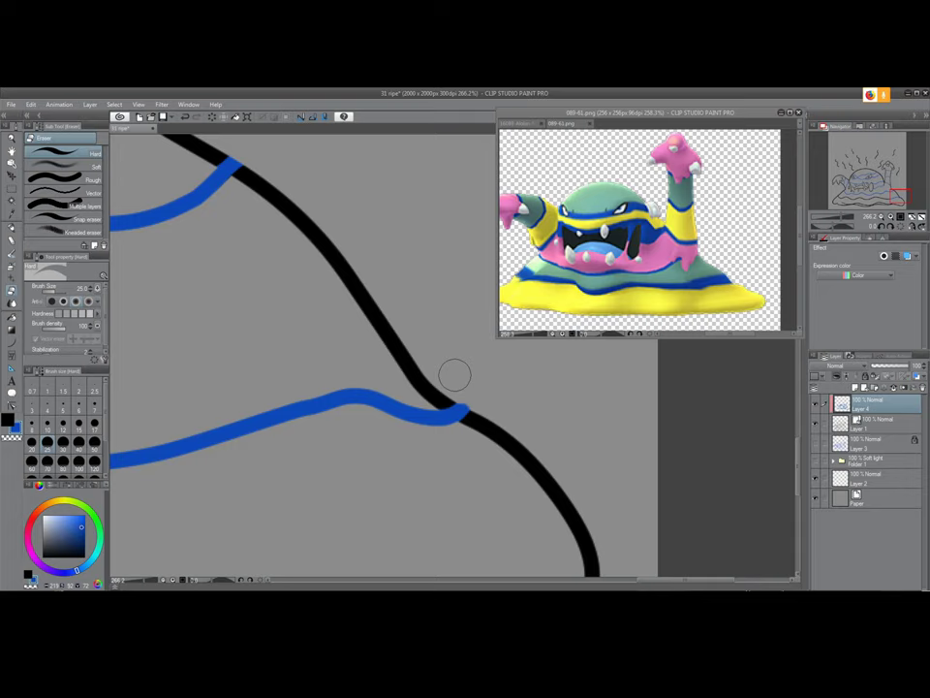
{"action": "left_click_drag", "start_coordinate": [401, 427], "coordinate": [474, 499]}
{"action": "left_click_drag", "start_coordinate": [280, 276], "coordinate": [291, 250]}
{"action": "key", "text": "p"}
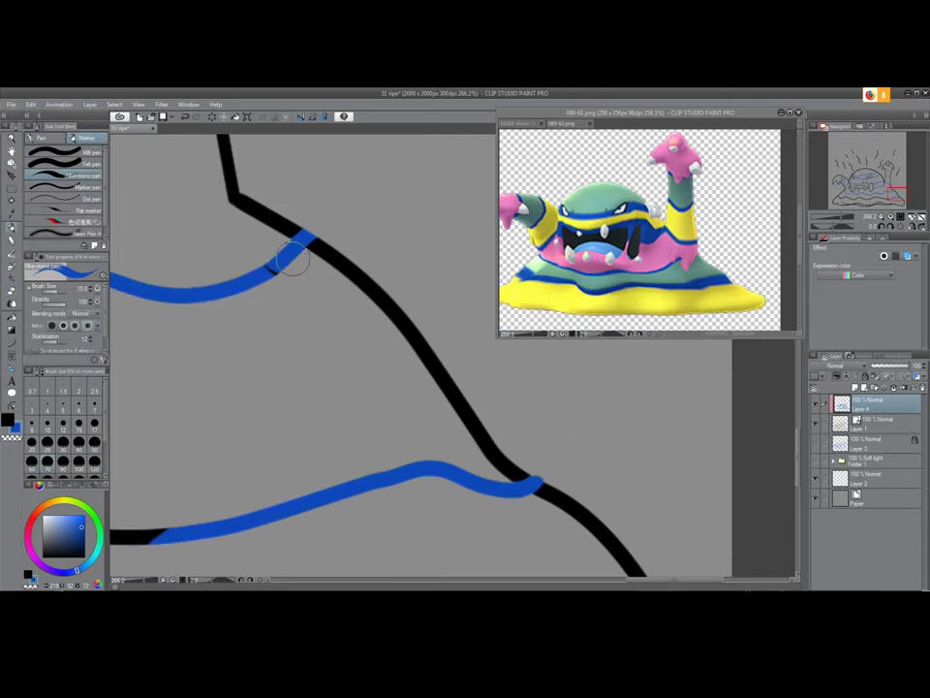
Continue recolouring the lower wavy body line blue across the base towards the body's left side
{"action": "mouse_move", "coordinate": [357, 480]}
{"action": "left_mouse_down"}
{"action": "mouse_move", "coordinate": [224, 294]}
{"action": "mouse_move", "coordinate": [290, 309]}
{"action": "left_mouse_up"}
{"action": "left_click_drag", "start_coordinate": [126, 348], "coordinate": [261, 361]}
{"action": "left_click_drag", "start_coordinate": [153, 367], "coordinate": [345, 376]}
{"action": "left_click_drag", "start_coordinate": [438, 379], "coordinate": [111, 331]}
{"action": "left_click_drag", "start_coordinate": [231, 359], "coordinate": [465, 328]}
{"action": "mouse_move", "coordinate": [294, 304]}
{"action": "left_mouse_down"}
{"action": "mouse_move", "coordinate": [432, 312]}
{"action": "mouse_move", "coordinate": [462, 295]}
{"action": "mouse_move", "coordinate": [124, 376]}
{"action": "left_mouse_up"}
{"action": "mouse_move", "coordinate": [198, 364]}
{"action": "left_mouse_down"}
{"action": "mouse_move", "coordinate": [438, 318]}
{"action": "mouse_move", "coordinate": [155, 271]}
{"action": "left_mouse_up"}
{"action": "mouse_move", "coordinate": [198, 307]}
{"action": "left_mouse_down"}
{"action": "mouse_move", "coordinate": [399, 287]}
{"action": "mouse_move", "coordinate": [376, 266]}
{"action": "mouse_move", "coordinate": [221, 291]}
{"action": "mouse_move", "coordinate": [136, 344]}
{"action": "mouse_move", "coordinate": [407, 328]}
{"action": "mouse_move", "coordinate": [232, 280]}
{"action": "mouse_move", "coordinate": [142, 217]}
{"action": "left_mouse_up"}
{"action": "left_click_drag", "start_coordinate": [219, 272], "coordinate": [432, 300]}
{"action": "mouse_move", "coordinate": [370, 248]}
{"action": "left_mouse_down"}
{"action": "mouse_move", "coordinate": [152, 310]}
{"action": "mouse_move", "coordinate": [326, 369]}
{"action": "left_mouse_up"}
Recolour the left end of the lower wavy body line blue up to the body outline, using a smaller marker
{"action": "key", "text": "bracketleft"}
{"action": "key", "text": "bracketleft"}
{"action": "key", "text": "bracketleft"}
{"action": "key", "text": "bracketleft"}
{"action": "key", "text": "bracketleft"}
{"action": "key", "text": "bracketleft"}
{"action": "key", "text": "bracketleft"}
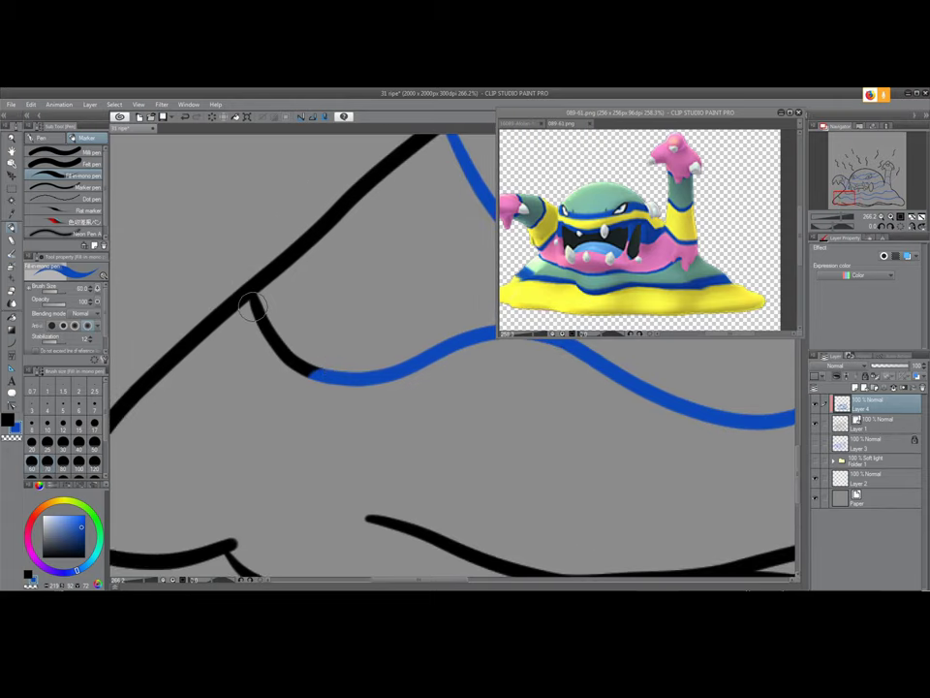
{"action": "left_click_drag", "start_coordinate": [250, 281], "coordinate": [256, 325]}
{"action": "mouse_move", "coordinate": [246, 279]}
{"action": "left_mouse_down"}
{"action": "mouse_move", "coordinate": [268, 320]}
{"action": "mouse_move", "coordinate": [246, 280]}
{"action": "mouse_move", "coordinate": [249, 317]}
{"action": "mouse_move", "coordinate": [266, 345]}
{"action": "mouse_move", "coordinate": [253, 318]}
{"action": "mouse_move", "coordinate": [321, 374]}
{"action": "left_mouse_up"}
Recolour the left part of the inner wavy line along the base blue with the marker at size 50, erasing the spill on the bottom outline
{"action": "key", "text": "bracketright"}
{"action": "key", "text": "bracketright"}
{"action": "key", "text": "bracketright"}
{"action": "key", "text": "bracketright"}
{"action": "key", "text": "bracketright"}
{"action": "left_click_drag", "start_coordinate": [313, 467], "coordinate": [257, 400]}
{"action": "scroll", "coordinate": [280, 362], "scroll_direction": "down", "scroll_amount": 2}
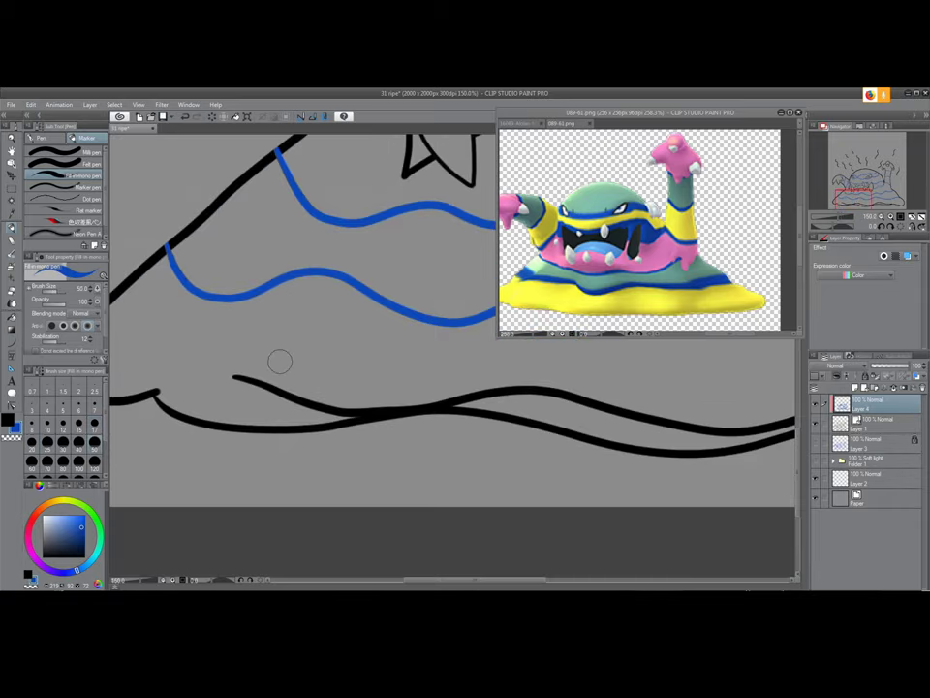
{"action": "scroll", "coordinate": [280, 361], "scroll_direction": "down", "scroll_amount": 2}
{"action": "left_click_drag", "start_coordinate": [292, 345], "coordinate": [260, 353]}
{"action": "scroll", "coordinate": [254, 351], "scroll_direction": "up", "scroll_amount": 2}
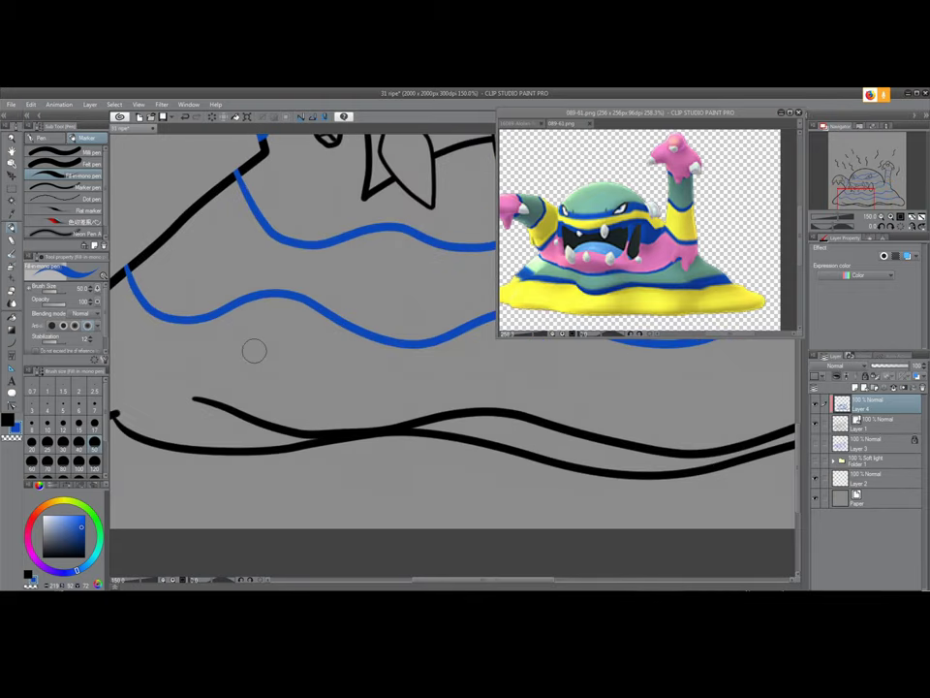
{"action": "mouse_move", "coordinate": [192, 397]}
{"action": "left_mouse_down"}
{"action": "mouse_move", "coordinate": [309, 430]}
{"action": "mouse_move", "coordinate": [562, 411]}
{"action": "mouse_move", "coordinate": [661, 447]}
{"action": "mouse_move", "coordinate": [760, 441]}
{"action": "left_mouse_up"}
{"action": "key", "text": "e"}
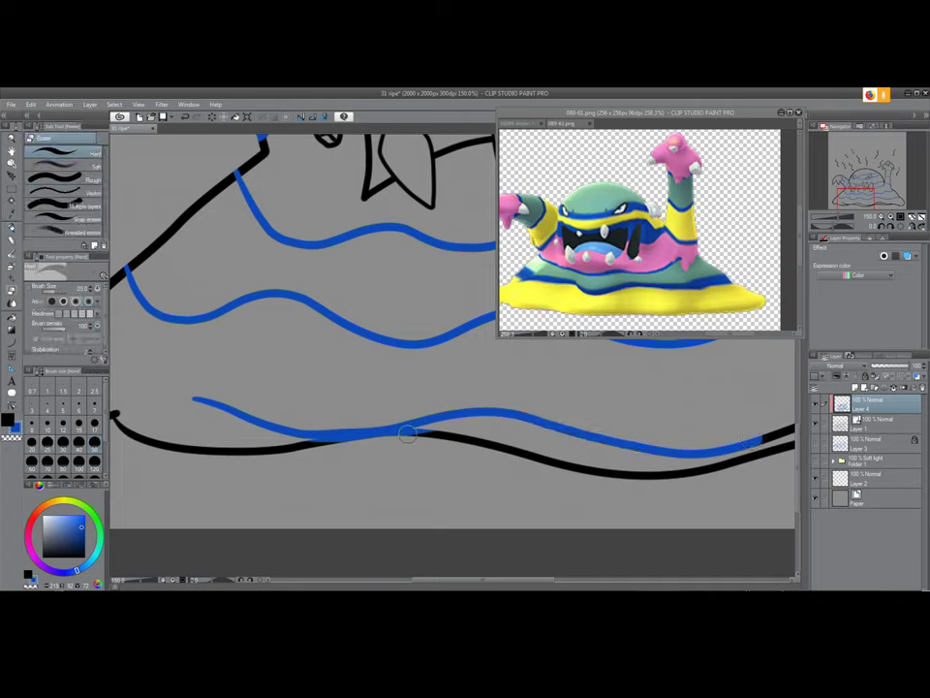
{"action": "mouse_move", "coordinate": [414, 438]}
{"action": "left_mouse_down"}
{"action": "mouse_move", "coordinate": [316, 442]}
{"action": "mouse_move", "coordinate": [276, 455]}
{"action": "left_mouse_up"}
Recolour the rest of the inner base line blue with the marker, up to its right tip
{"action": "key", "text": "p"}
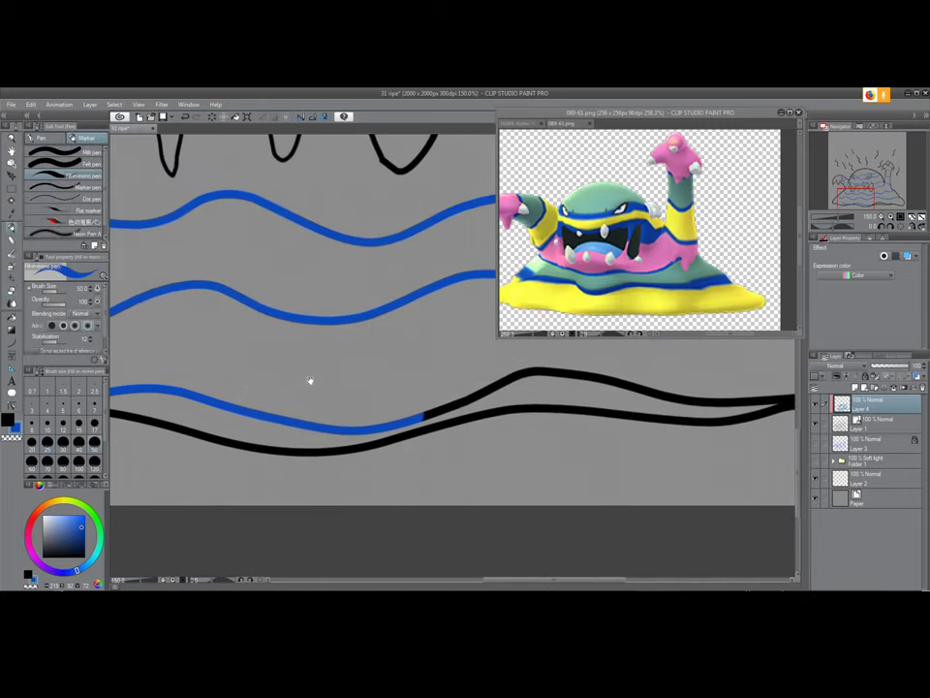
{"action": "left_click_drag", "start_coordinate": [539, 369], "coordinate": [423, 407]}
{"action": "left_click_drag", "start_coordinate": [538, 370], "coordinate": [651, 375]}
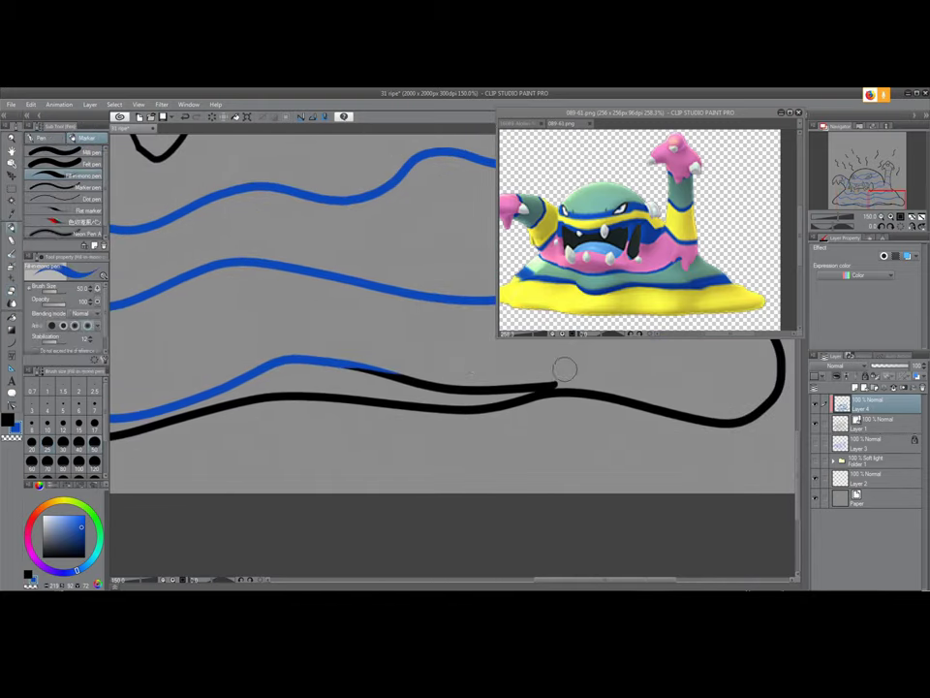
{"action": "left_click_drag", "start_coordinate": [560, 384], "coordinate": [347, 358]}
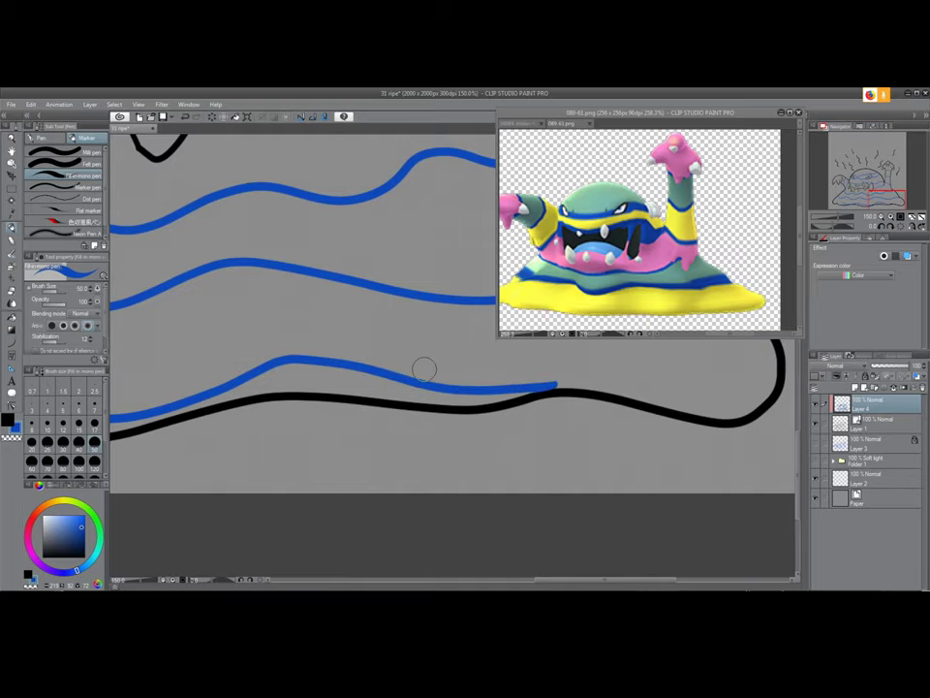
Make Layer 2 the active layer and sample the teal green from the top of the reference Muk's head
{"action": "scroll", "coordinate": [425, 326], "scroll_direction": "down", "scroll_amount": 4}
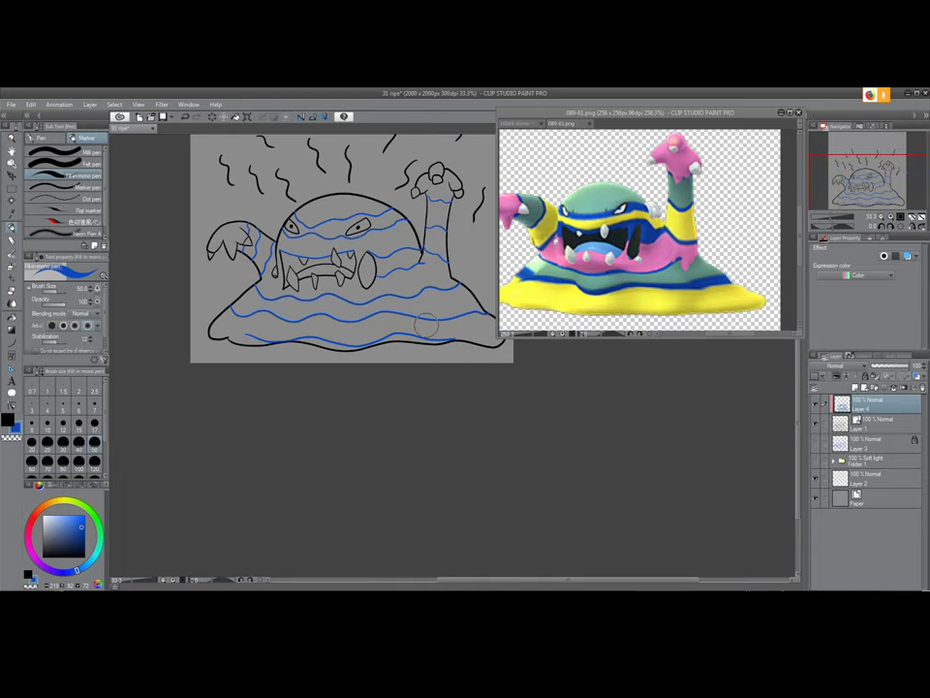
{"action": "left_click_drag", "start_coordinate": [309, 297], "coordinate": [311, 367]}
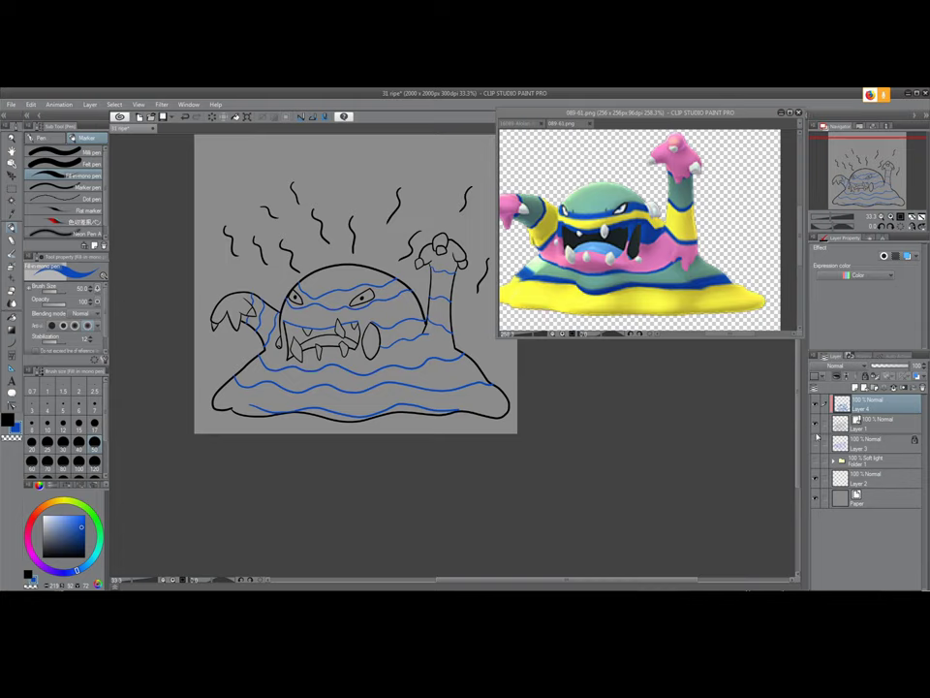
{"action": "left_click", "coordinate": [866, 482]}
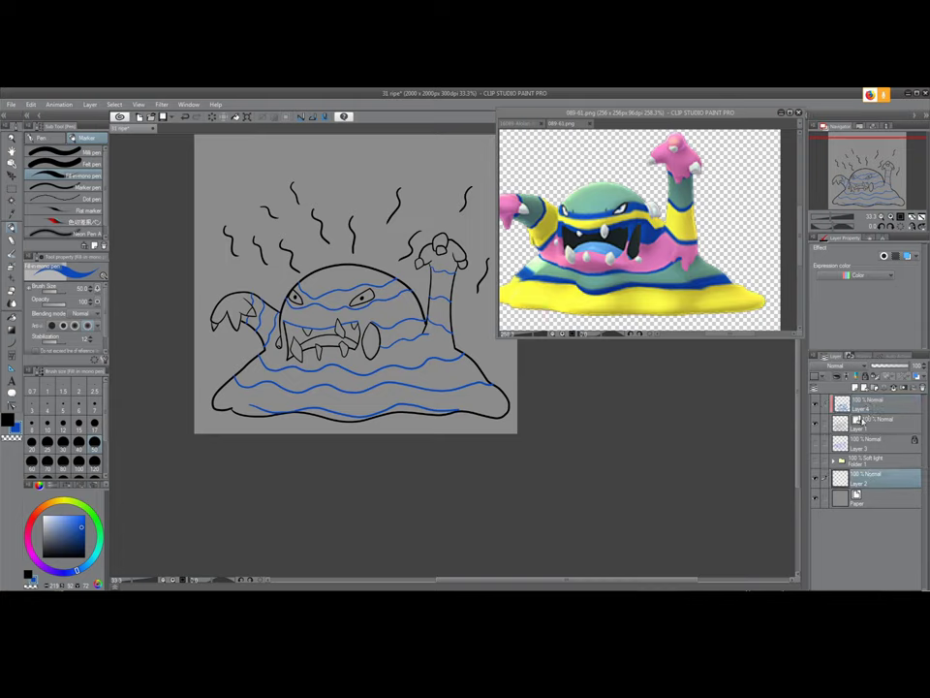
{"action": "key", "text": "i"}
{"action": "left_click", "coordinate": [601, 198]}
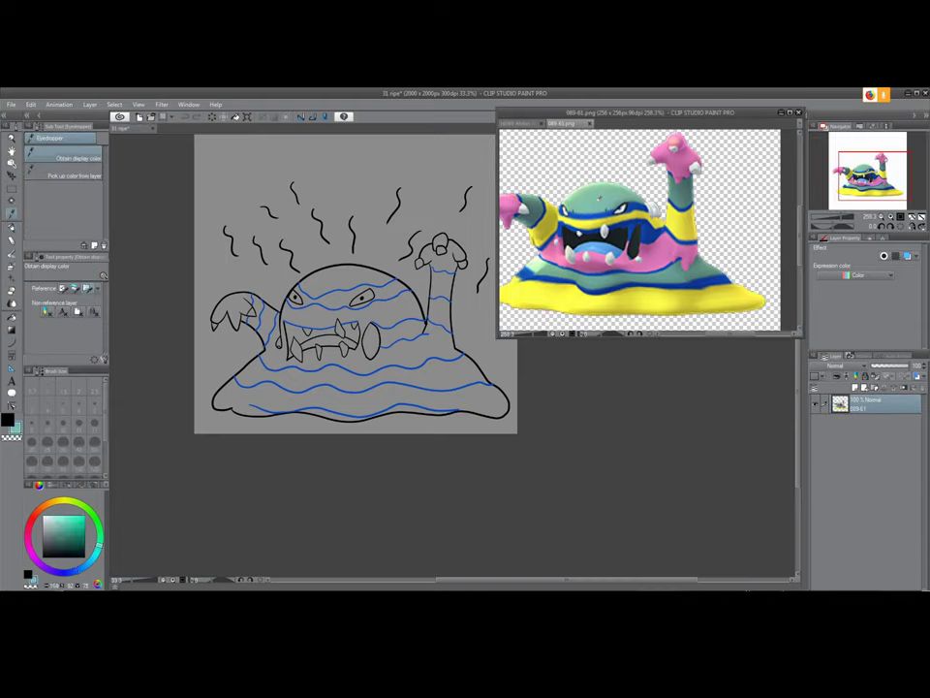
{"action": "left_click", "coordinate": [332, 275]}
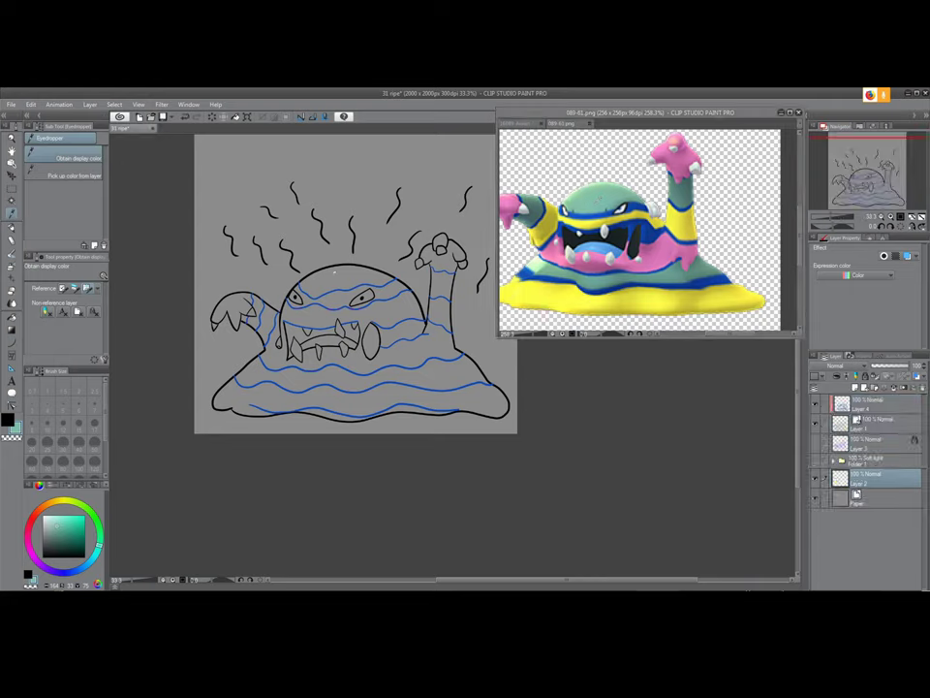
Fill the top of Muk's head above the first wavy line with teal, using the marker at size 50
{"action": "key", "text": "p"}
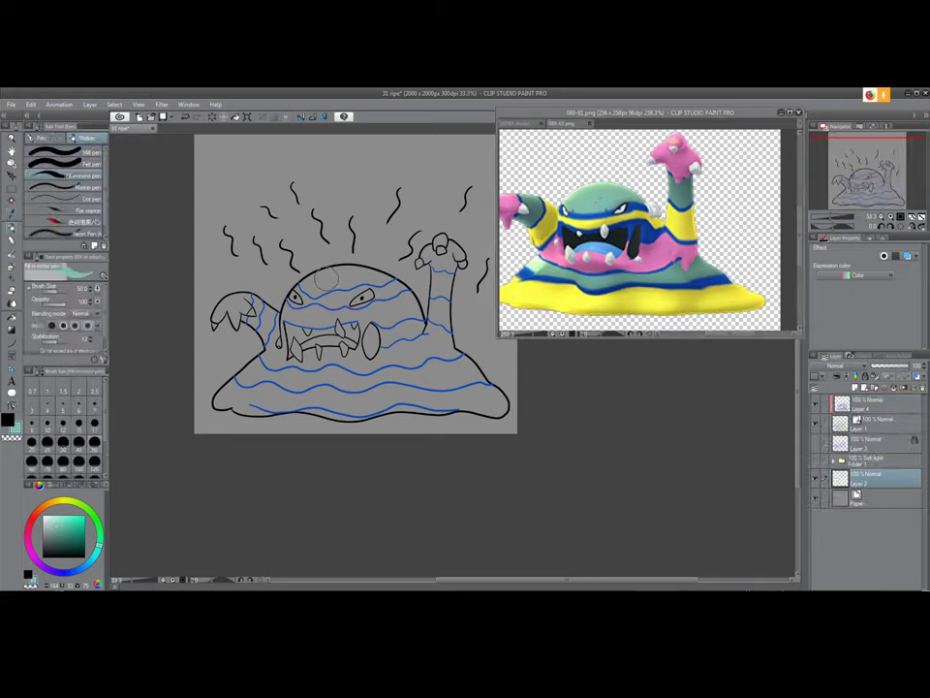
{"action": "scroll", "coordinate": [326, 278], "scroll_direction": "up", "scroll_amount": 3}
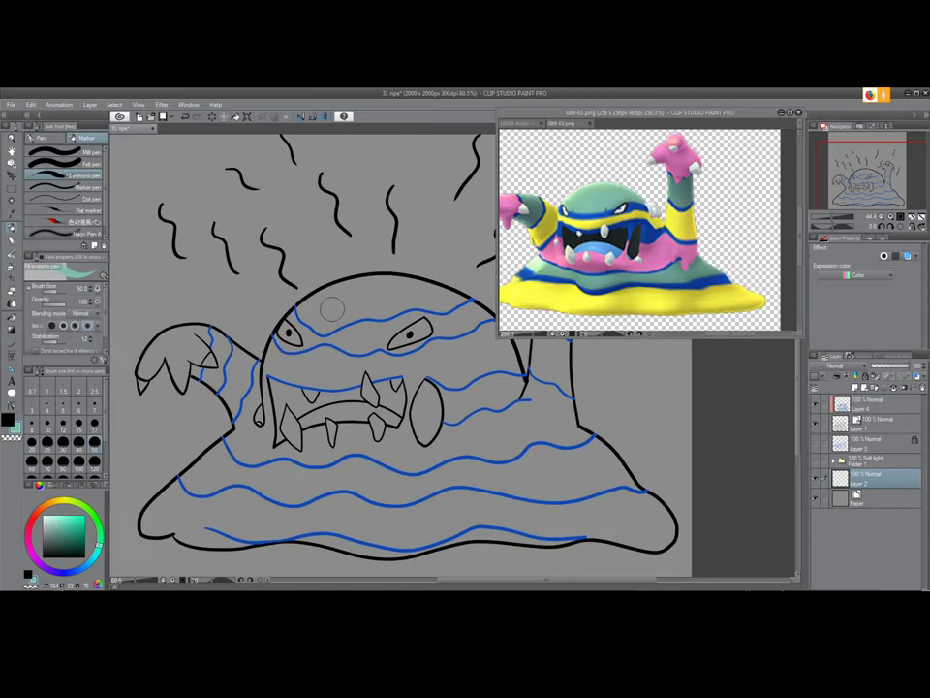
{"action": "scroll", "coordinate": [331, 308], "scroll_direction": "up", "scroll_amount": 3}
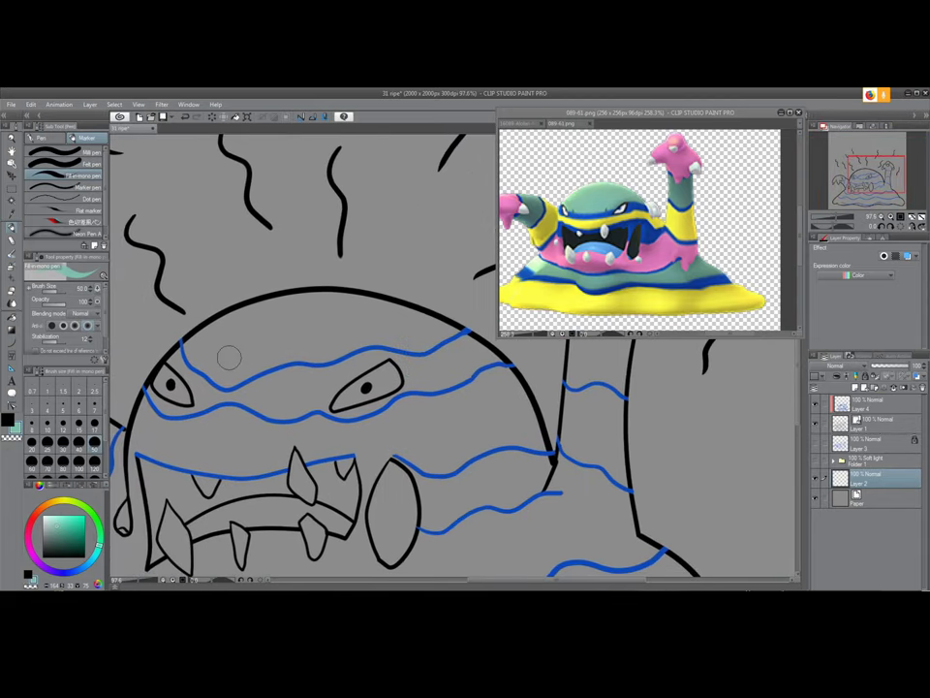
{"action": "mouse_move", "coordinate": [248, 349]}
{"action": "left_mouse_down"}
{"action": "mouse_move", "coordinate": [226, 376]}
{"action": "mouse_move", "coordinate": [193, 347]}
{"action": "mouse_move", "coordinate": [245, 318]}
{"action": "mouse_move", "coordinate": [315, 312]}
{"action": "mouse_move", "coordinate": [403, 339]}
{"action": "mouse_move", "coordinate": [457, 329]}
{"action": "mouse_move", "coordinate": [424, 341]}
{"action": "mouse_move", "coordinate": [382, 335]}
{"action": "mouse_move", "coordinate": [294, 346]}
{"action": "mouse_move", "coordinate": [245, 358]}
{"action": "mouse_move", "coordinate": [237, 369]}
{"action": "mouse_move", "coordinate": [317, 356]}
{"action": "left_mouse_up"}
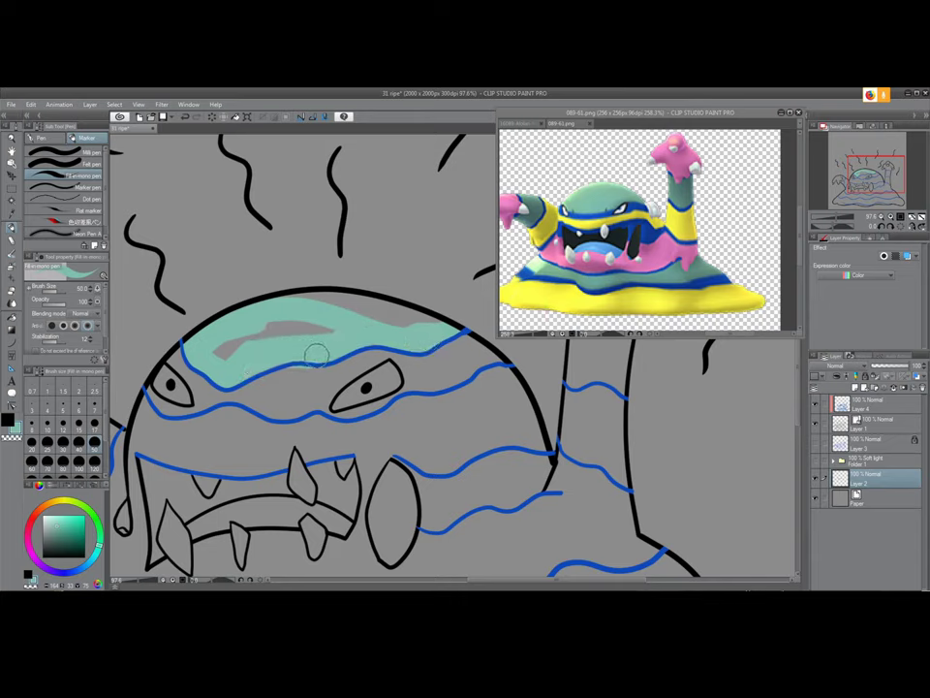
{"action": "key", "text": "e"}
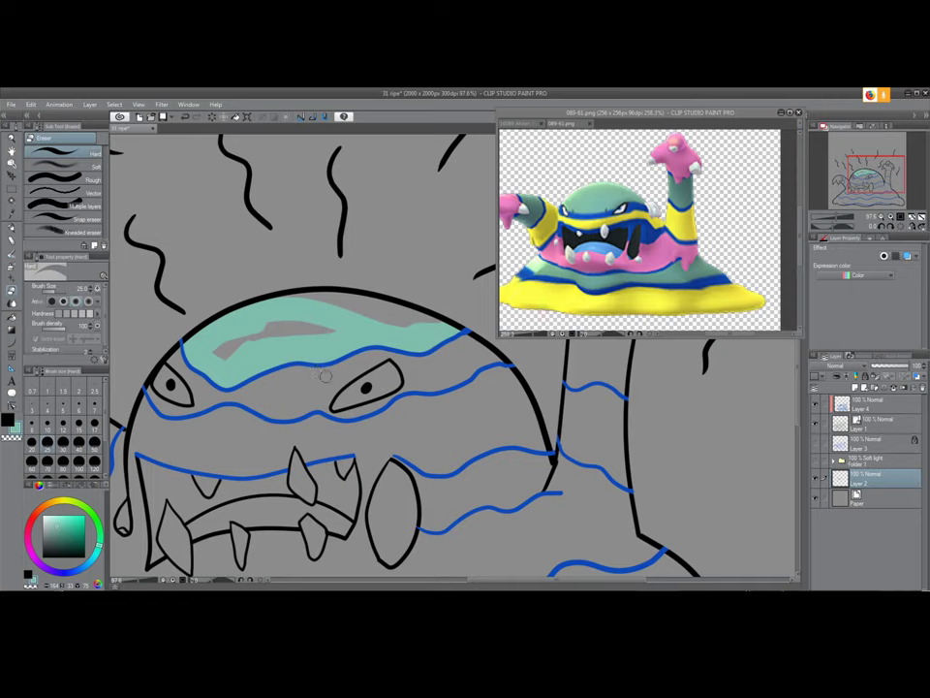
{"action": "key", "text": "p"}
{"action": "mouse_move", "coordinate": [249, 326]}
{"action": "left_mouse_down"}
{"action": "mouse_move", "coordinate": [205, 352]}
{"action": "mouse_move", "coordinate": [284, 329]}
{"action": "mouse_move", "coordinate": [438, 329]}
{"action": "mouse_move", "coordinate": [394, 311]}
{"action": "mouse_move", "coordinate": [300, 305]}
{"action": "left_mouse_up"}
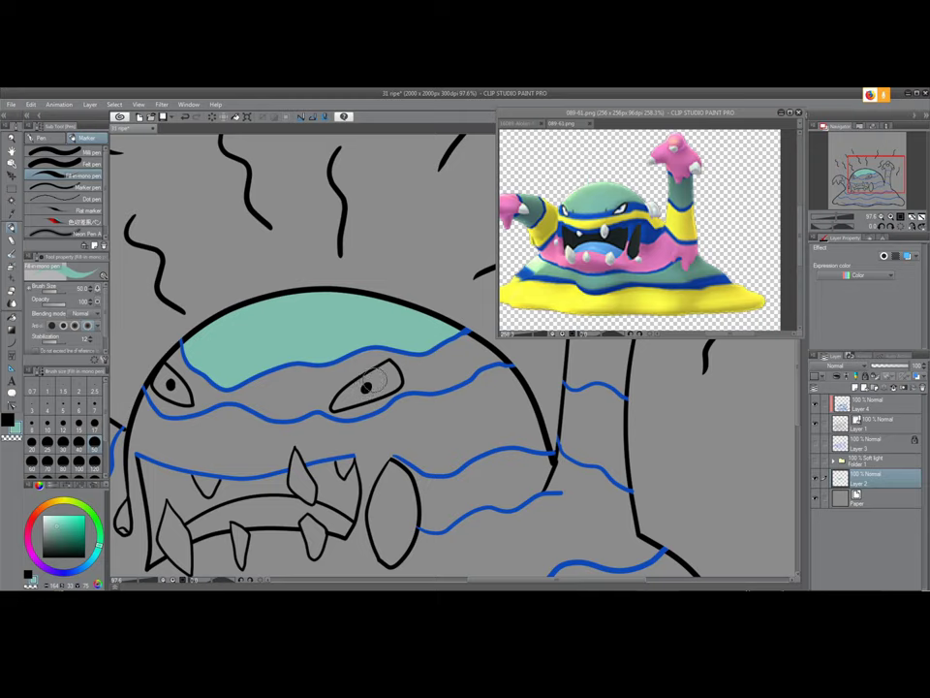
{"action": "key", "text": "e"}
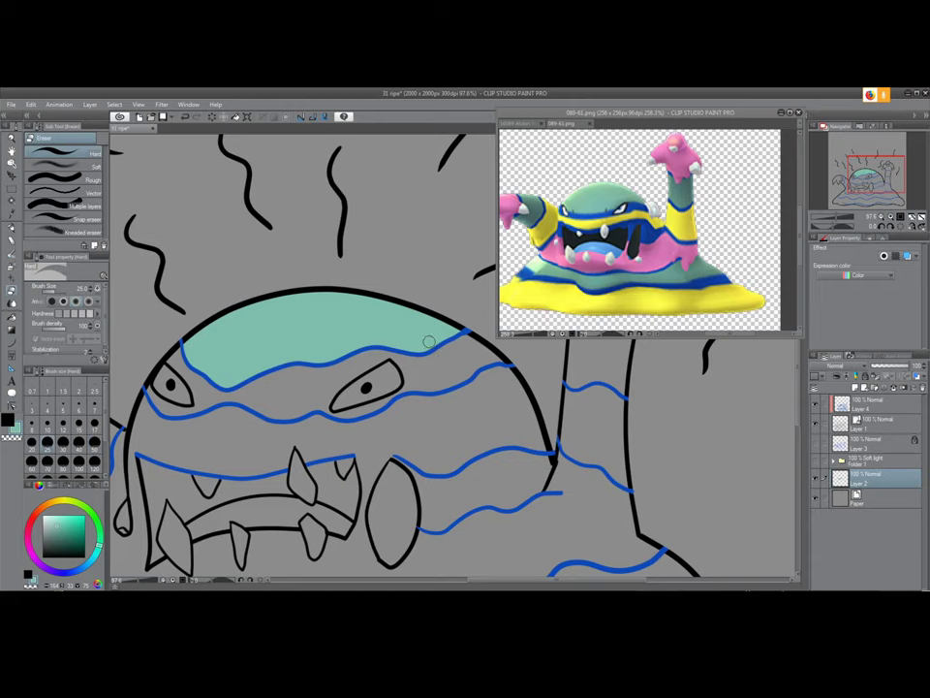
{"action": "key", "text": "p"}
Fill the cheek band between the two wavy lines beside the large oval fang with teal, using the marker at sizes 15 to 40
{"action": "scroll", "coordinate": [392, 438], "scroll_direction": "down", "scroll_amount": 3}
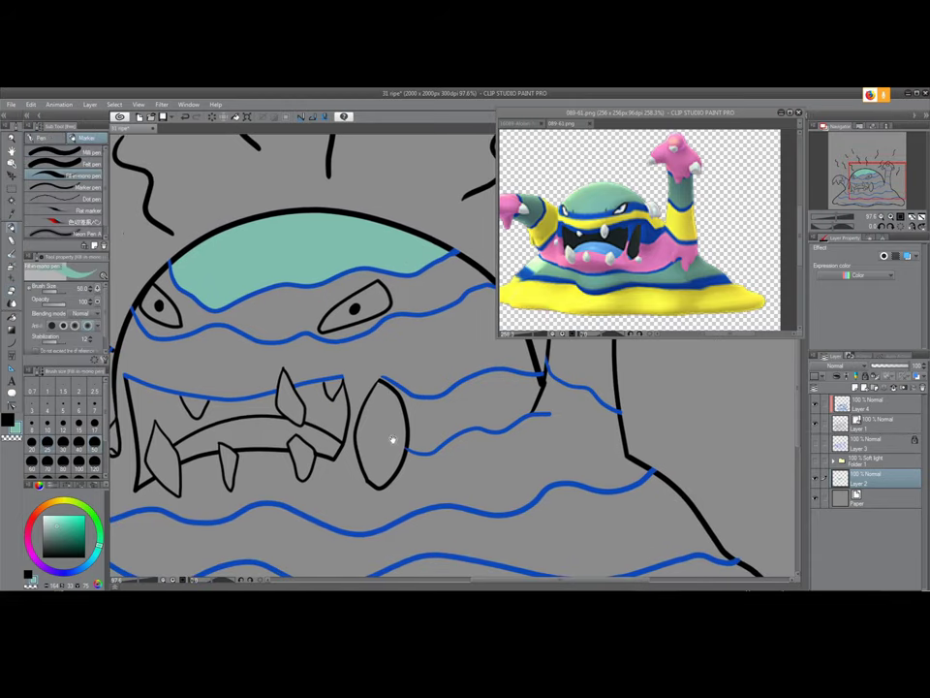
{"action": "scroll", "coordinate": [391, 435], "scroll_direction": "down", "scroll_amount": 1}
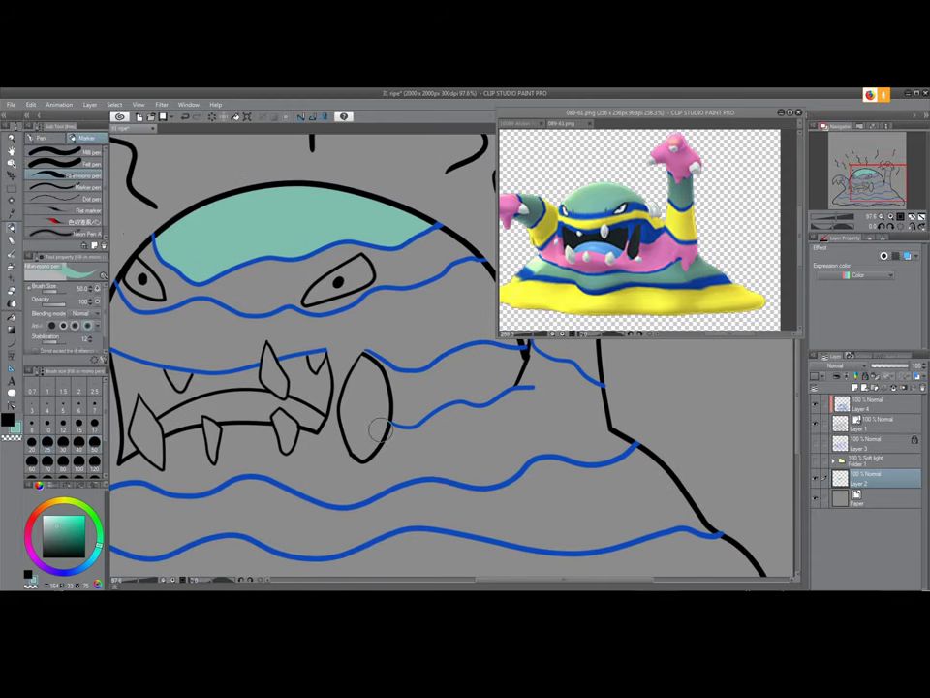
{"action": "left_click_drag", "start_coordinate": [396, 442], "coordinate": [365, 430]}
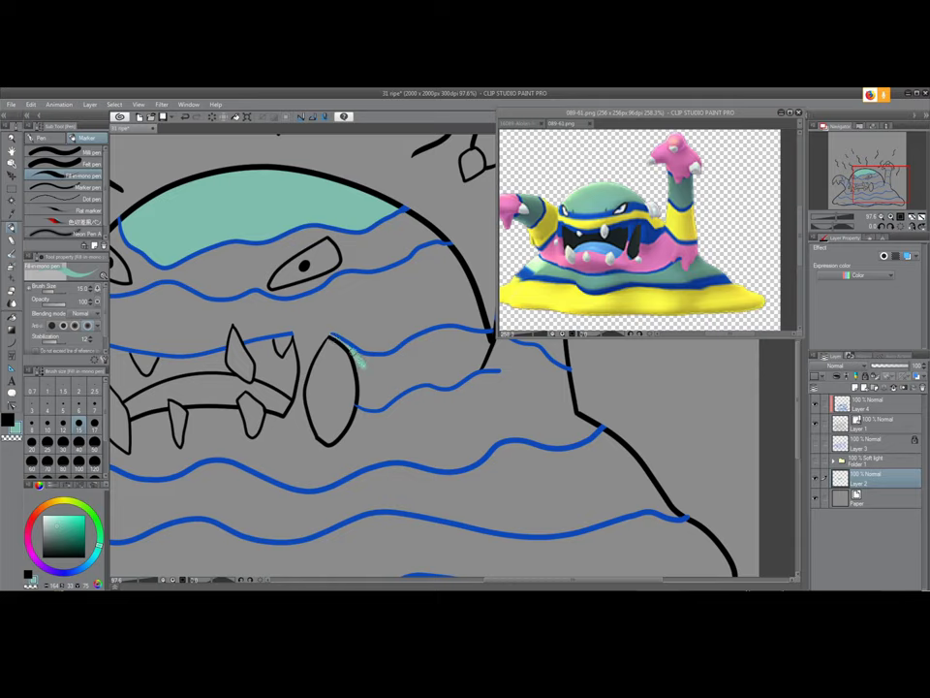
{"action": "left_click_drag", "start_coordinate": [363, 382], "coordinate": [361, 398]}
{"action": "mouse_move", "coordinate": [490, 333]}
{"action": "left_mouse_down"}
{"action": "mouse_move", "coordinate": [365, 361]}
{"action": "mouse_move", "coordinate": [386, 364]}
{"action": "mouse_move", "coordinate": [443, 338]}
{"action": "mouse_move", "coordinate": [478, 341]}
{"action": "mouse_move", "coordinate": [473, 363]}
{"action": "mouse_move", "coordinate": [392, 381]}
{"action": "mouse_move", "coordinate": [372, 399]}
{"action": "mouse_move", "coordinate": [420, 374]}
{"action": "mouse_move", "coordinate": [367, 400]}
{"action": "mouse_move", "coordinate": [389, 367]}
{"action": "mouse_move", "coordinate": [362, 363]}
{"action": "mouse_move", "coordinate": [369, 390]}
{"action": "mouse_move", "coordinate": [467, 354]}
{"action": "mouse_move", "coordinate": [445, 378]}
{"action": "mouse_move", "coordinate": [470, 362]}
{"action": "mouse_move", "coordinate": [418, 365]}
{"action": "left_mouse_up"}
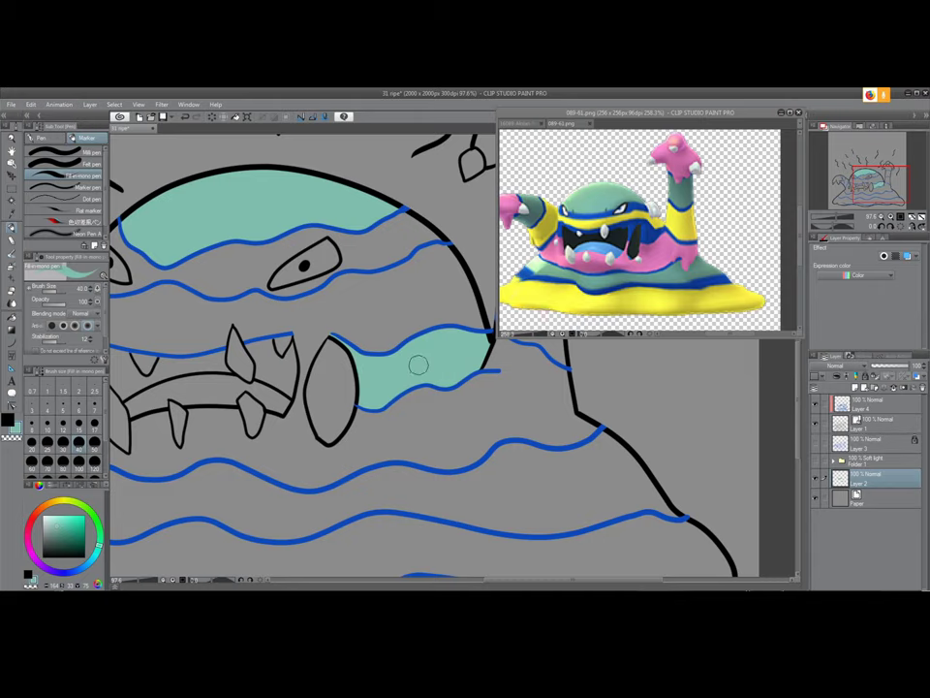
Fill the narrow strip between the face outline and the left edge of the mouth with teal, erasing any spill
{"action": "mouse_move", "coordinate": [295, 394]}
{"action": "left_mouse_down"}
{"action": "mouse_move", "coordinate": [338, 389]}
{"action": "mouse_move", "coordinate": [360, 426]}
{"action": "mouse_move", "coordinate": [308, 431]}
{"action": "mouse_move", "coordinate": [333, 442]}
{"action": "mouse_move", "coordinate": [383, 438]}
{"action": "mouse_move", "coordinate": [328, 428]}
{"action": "mouse_move", "coordinate": [338, 447]}
{"action": "mouse_move", "coordinate": [340, 438]}
{"action": "mouse_move", "coordinate": [240, 384]}
{"action": "mouse_move", "coordinate": [248, 447]}
{"action": "mouse_move", "coordinate": [238, 349]}
{"action": "left_mouse_up"}
{"action": "key", "text": "e"}
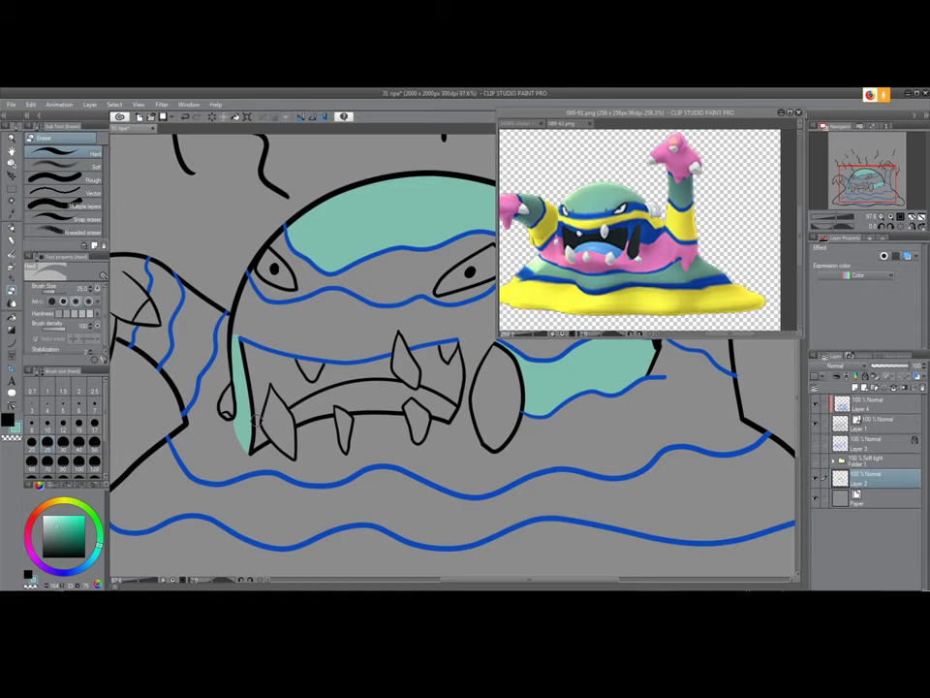
{"action": "left_click_drag", "start_coordinate": [404, 274], "coordinate": [256, 240]}
{"action": "left_click_drag", "start_coordinate": [414, 382], "coordinate": [435, 389]}
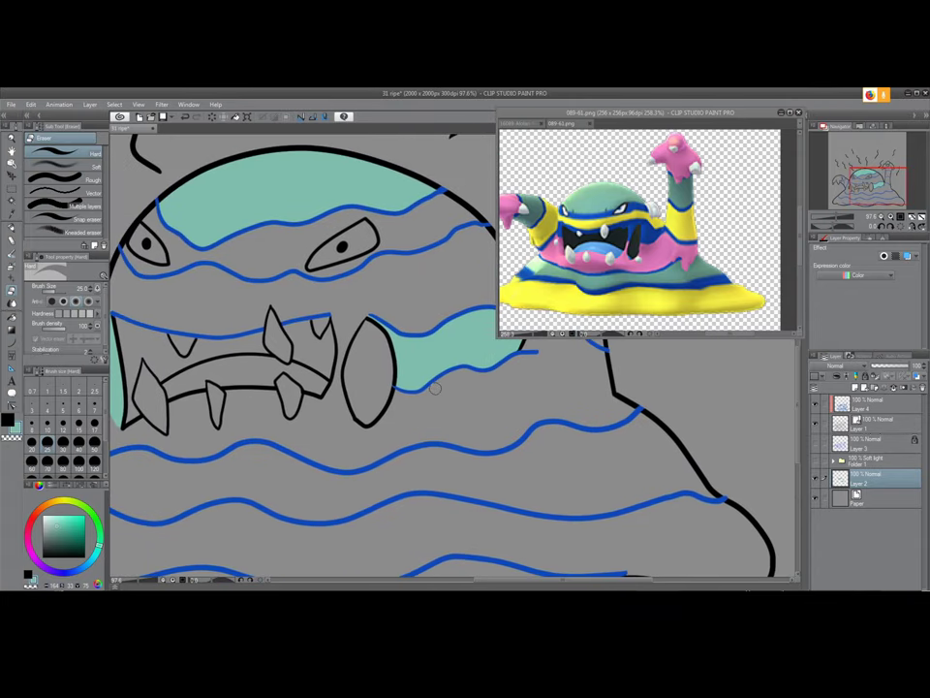
Fill the gap between the mouth's right edge and the large oval fang with teal, cleaning up its lower end
{"action": "key", "text": "p"}
{"action": "mouse_move", "coordinate": [333, 312]}
{"action": "left_mouse_down"}
{"action": "mouse_move", "coordinate": [339, 363]}
{"action": "mouse_move", "coordinate": [329, 391]}
{"action": "left_mouse_up"}
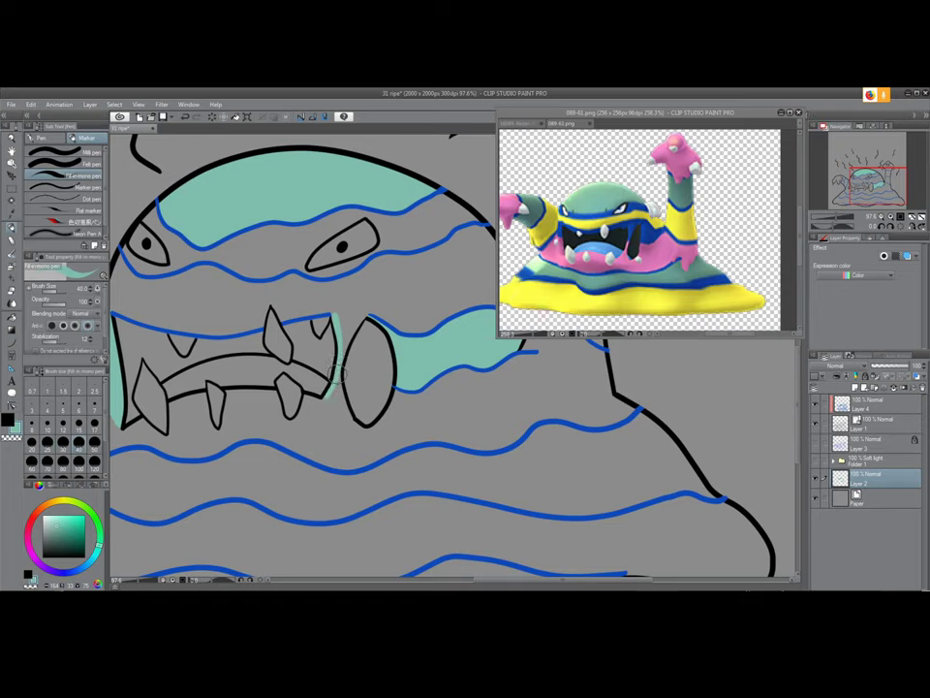
{"action": "left_click_drag", "start_coordinate": [357, 322], "coordinate": [326, 310]}
{"action": "key", "text": "e"}
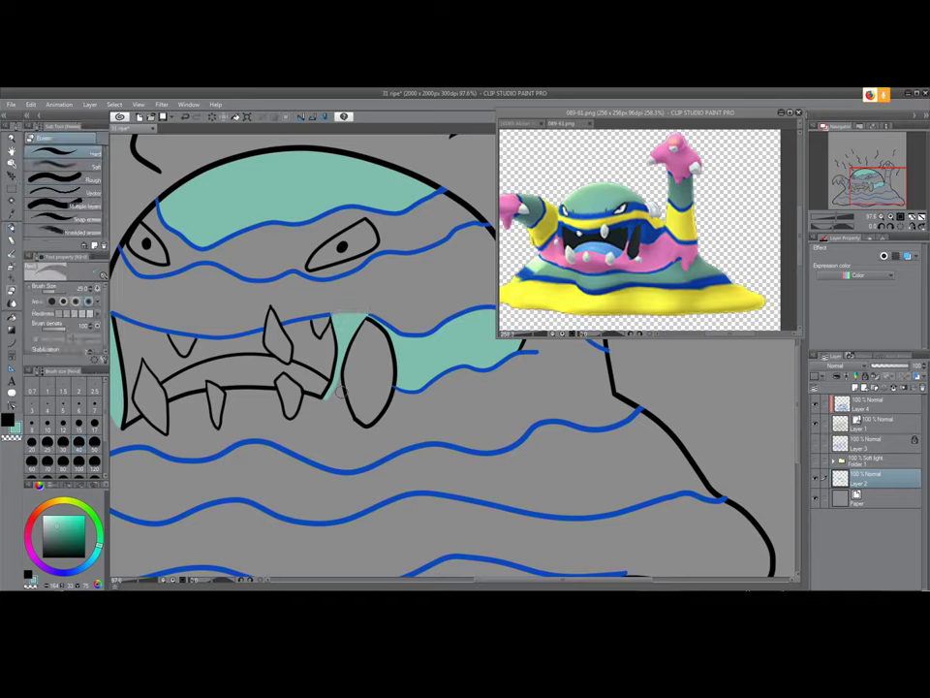
{"action": "key", "text": "p"}
{"action": "left_click_drag", "start_coordinate": [351, 417], "coordinate": [337, 366]}
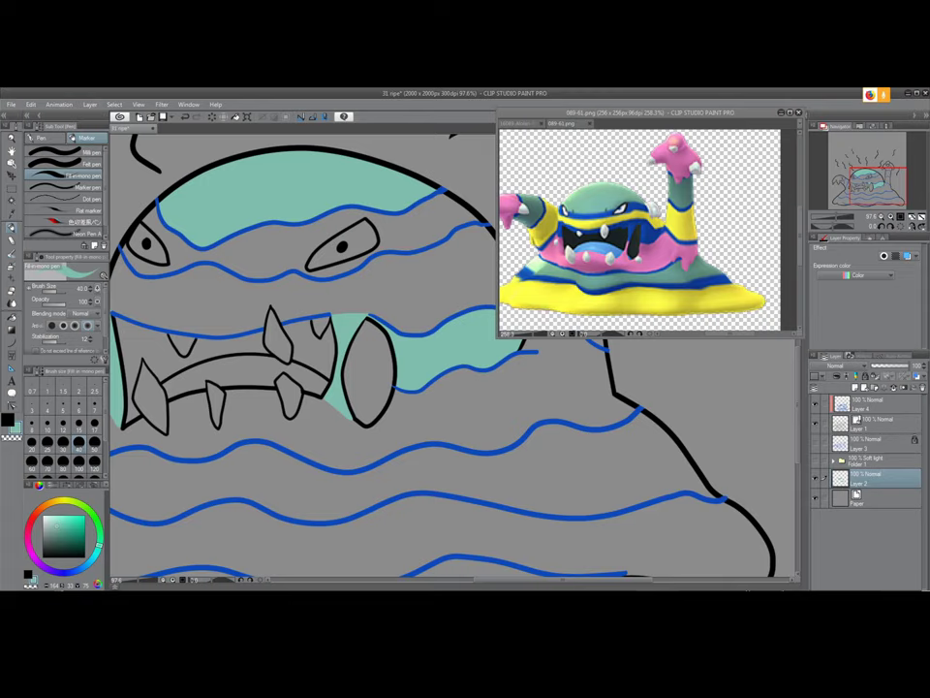
Paint the left side of the raised arm's upper band teal with the marker at size 40
{"action": "left_click_drag", "start_coordinate": [445, 388], "coordinate": [339, 401]}
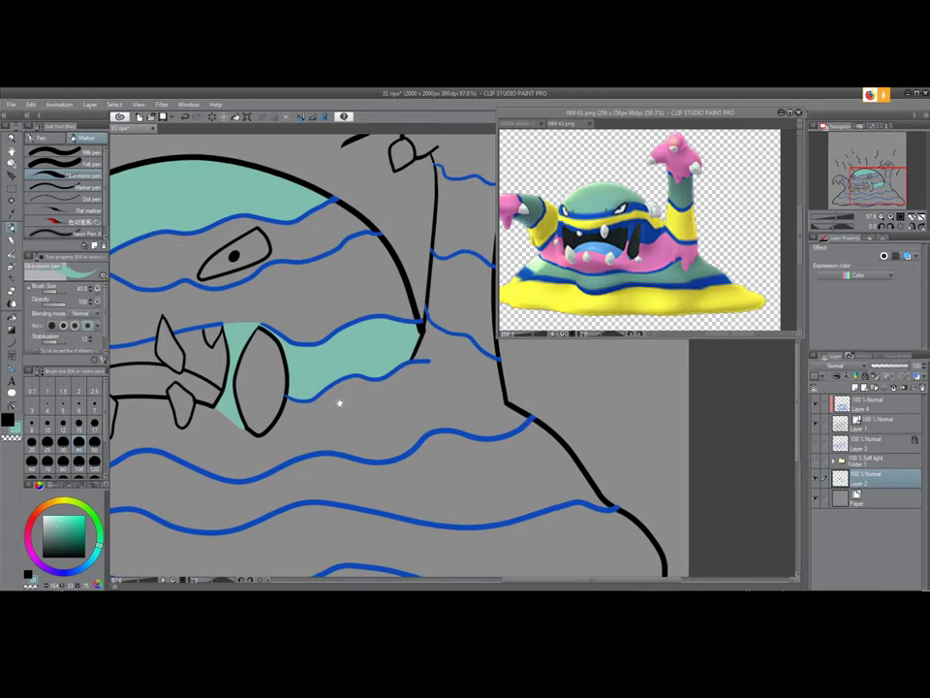
{"action": "mouse_move", "coordinate": [386, 364]}
{"action": "left_mouse_down"}
{"action": "mouse_move", "coordinate": [343, 416]}
{"action": "mouse_move", "coordinate": [348, 453]}
{"action": "mouse_move", "coordinate": [385, 410]}
{"action": "left_mouse_up"}
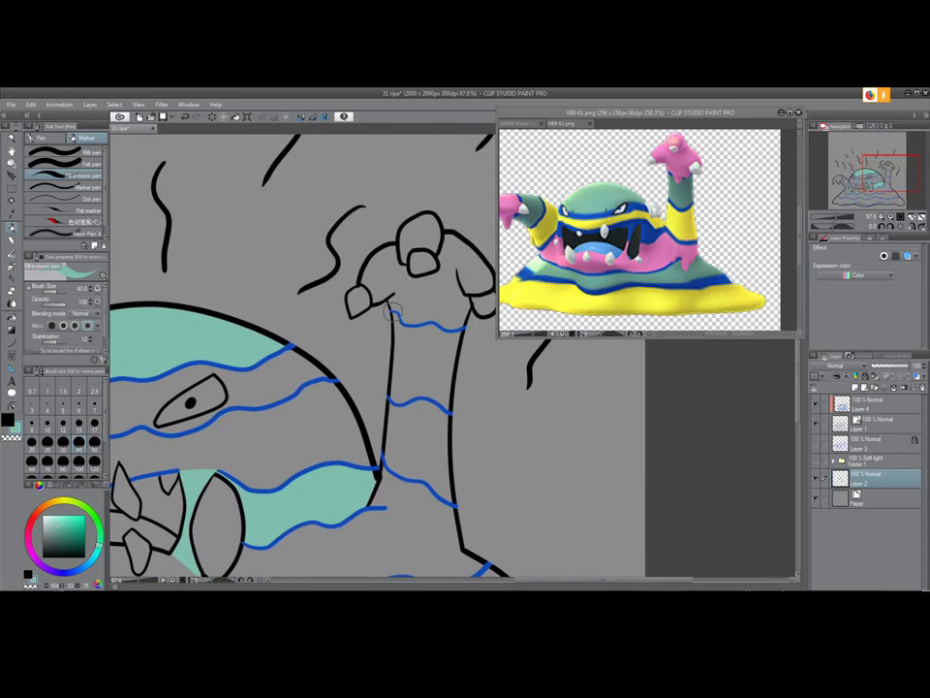
{"action": "mouse_move", "coordinate": [392, 316]}
{"action": "left_mouse_down"}
{"action": "mouse_move", "coordinate": [396, 394]}
{"action": "mouse_move", "coordinate": [403, 347]}
{"action": "mouse_move", "coordinate": [405, 378]}
{"action": "left_mouse_up"}
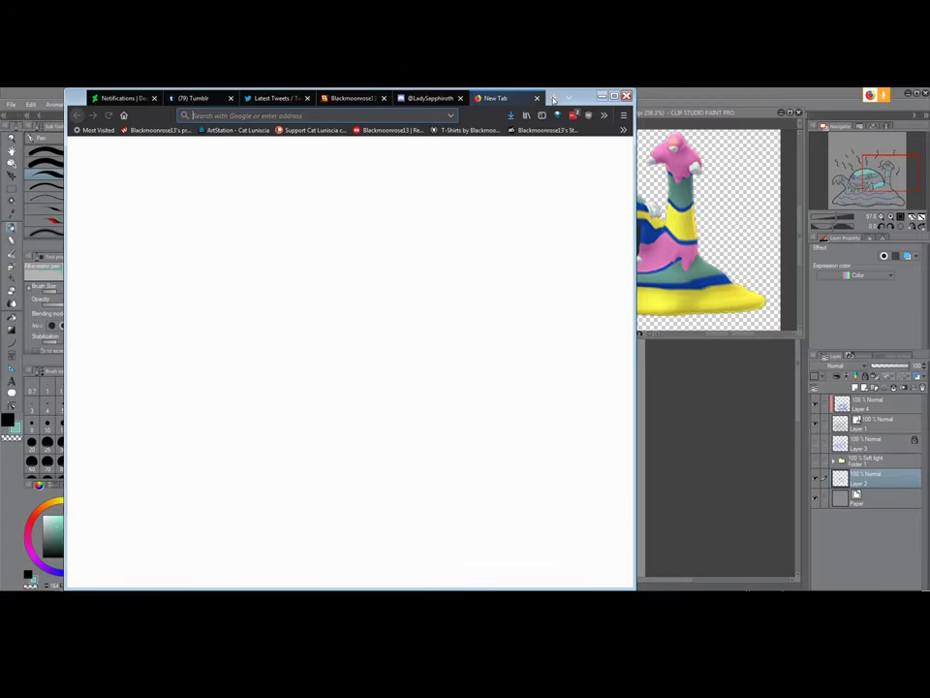
Switch to the web browser and search Google for "final fantasy advent children"
{"action": "type", "text": "final"}
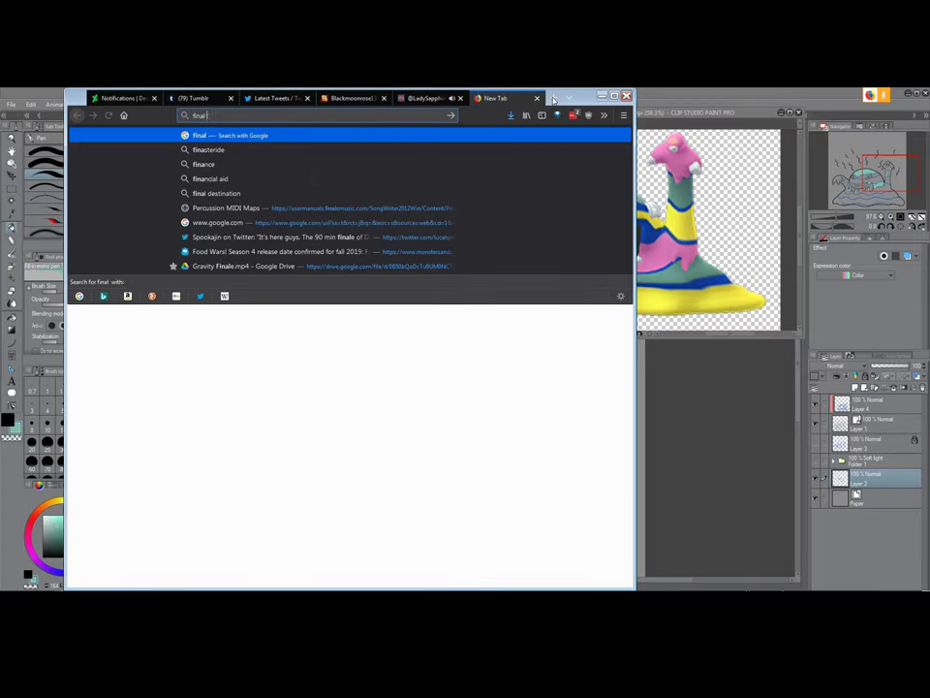
{"action": "type", "text": " fantasy adven"}
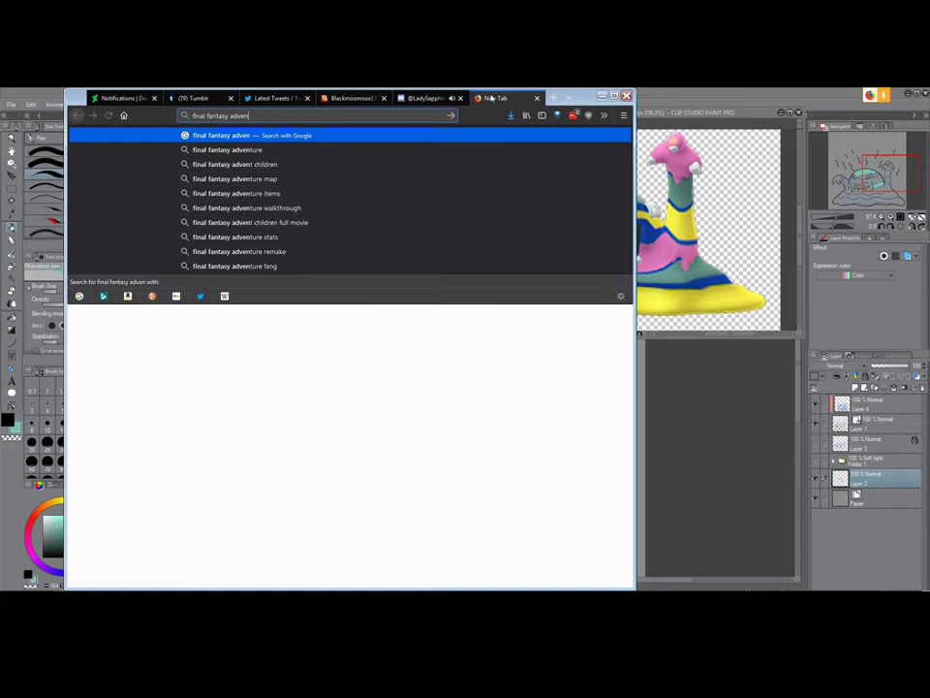
{"action": "left_click", "coordinate": [245, 163]}
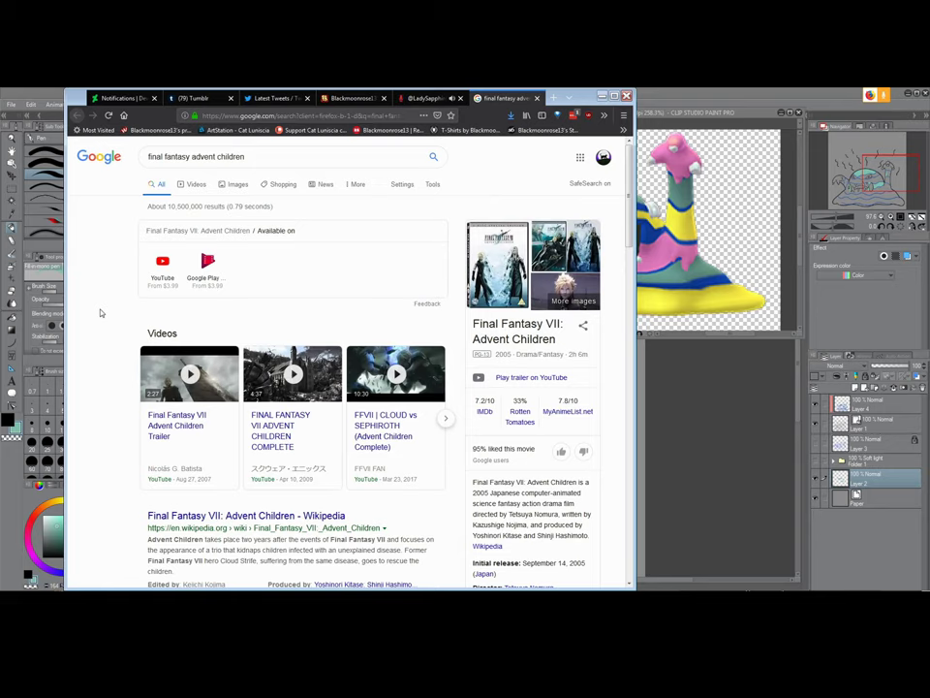
{"action": "scroll", "coordinate": [114, 276], "scroll_direction": "down", "scroll_amount": 2}
{"action": "scroll", "coordinate": [113, 271], "scroll_direction": "up", "scroll_amount": 2}
{"action": "scroll", "coordinate": [113, 270], "scroll_direction": "down", "scroll_amount": 2}
{"action": "scroll", "coordinate": [114, 268], "scroll_direction": "up", "scroll_amount": 2}
Change the search to "final fantasy spirits within" and look through the results
{"action": "left_click_drag", "start_coordinate": [252, 158], "coordinate": [193, 155]}
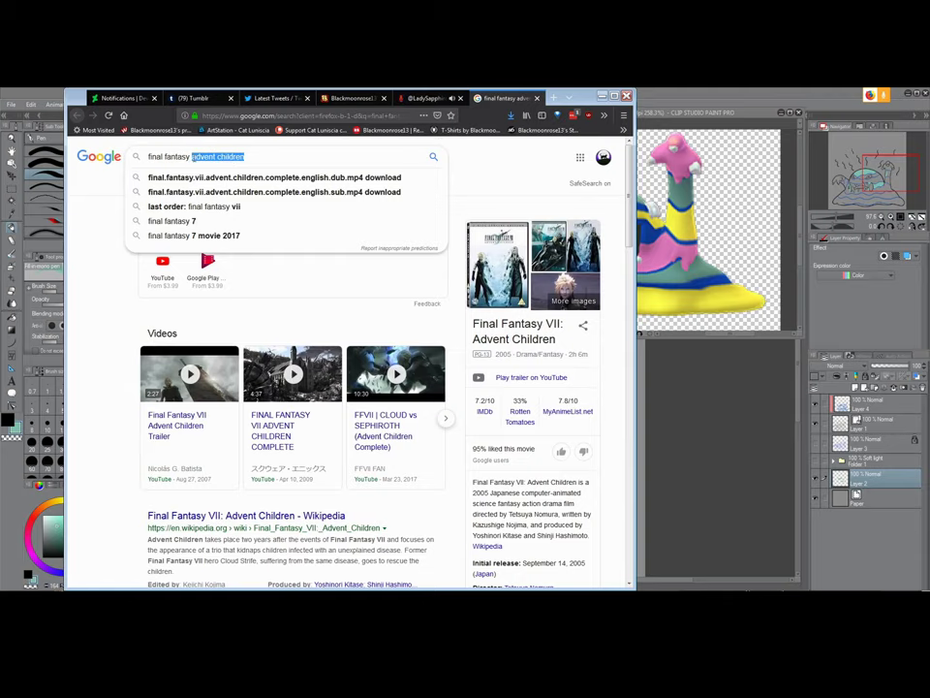
{"action": "type", "text": "sp"}
{"action": "left_click", "coordinate": [229, 178]}
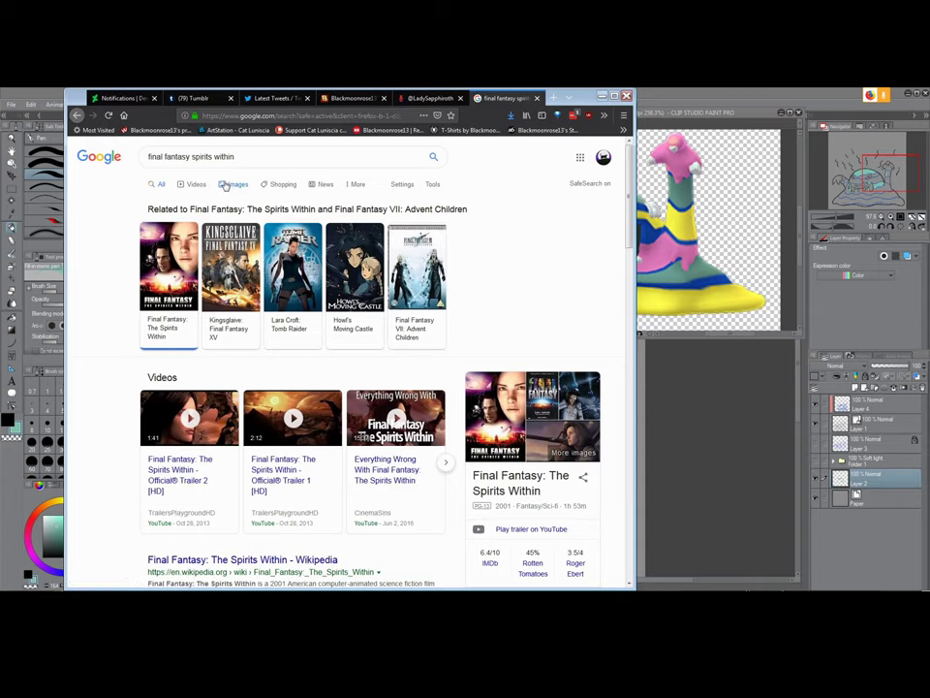
{"action": "scroll", "coordinate": [129, 241], "scroll_direction": "down", "scroll_amount": 3}
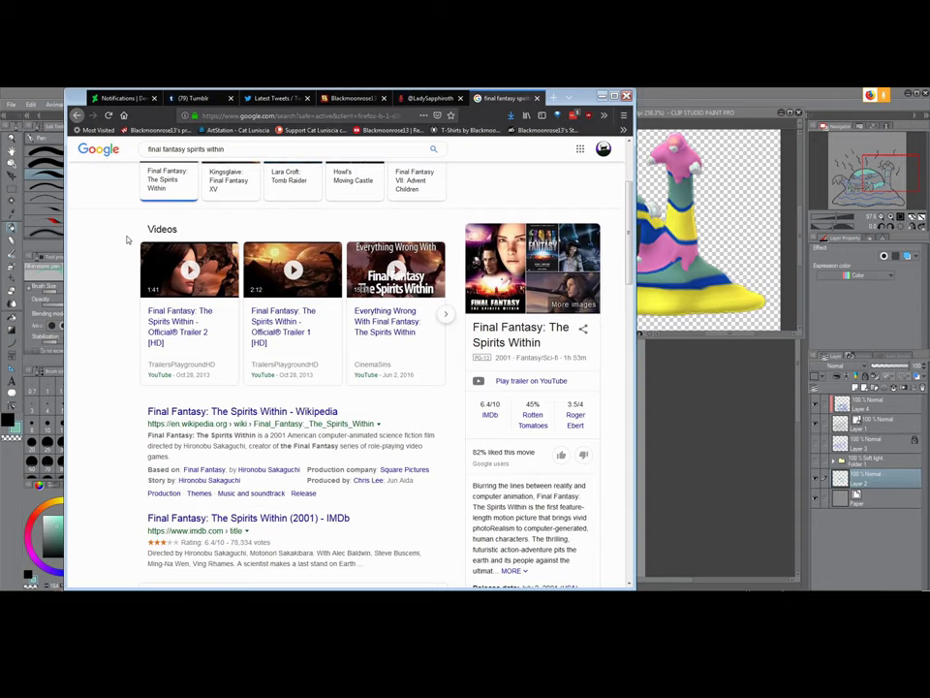
{"action": "scroll", "coordinate": [126, 240], "scroll_direction": "down", "scroll_amount": 3}
{"action": "scroll", "coordinate": [126, 239], "scroll_direction": "down", "scroll_amount": 2}
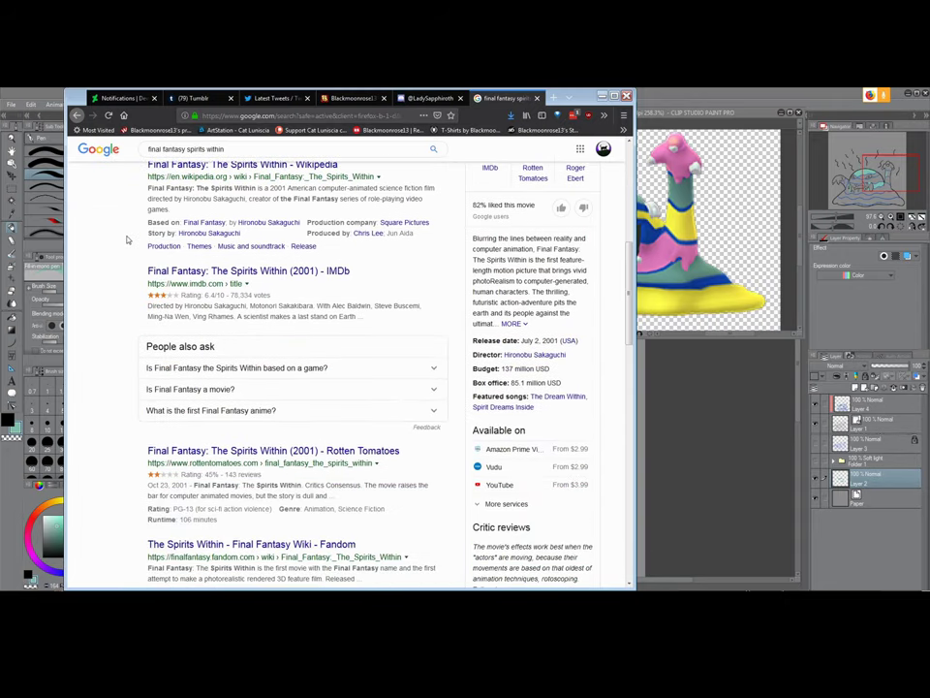
Switch back to Clip Studio Paint and fill the rest of the raised arm's upper band teal, reducing the marker to size 20
{"action": "left_click", "coordinate": [731, 92]}
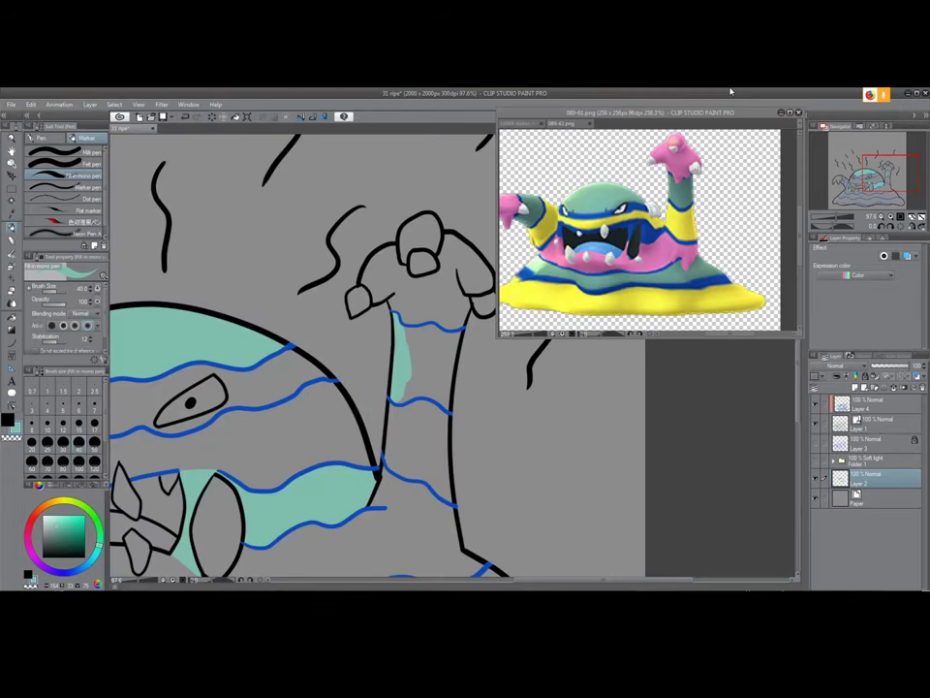
{"action": "mouse_move", "coordinate": [417, 330]}
{"action": "left_mouse_down"}
{"action": "mouse_move", "coordinate": [409, 353]}
{"action": "mouse_move", "coordinate": [402, 337]}
{"action": "mouse_move", "coordinate": [402, 376]}
{"action": "mouse_move", "coordinate": [412, 339]}
{"action": "mouse_move", "coordinate": [407, 351]}
{"action": "mouse_move", "coordinate": [426, 345]}
{"action": "mouse_move", "coordinate": [436, 370]}
{"action": "mouse_move", "coordinate": [427, 356]}
{"action": "mouse_move", "coordinate": [399, 395]}
{"action": "mouse_move", "coordinate": [425, 353]}
{"action": "mouse_move", "coordinate": [427, 328]}
{"action": "mouse_move", "coordinate": [425, 378]}
{"action": "mouse_move", "coordinate": [429, 366]}
{"action": "mouse_move", "coordinate": [447, 368]}
{"action": "mouse_move", "coordinate": [457, 338]}
{"action": "left_mouse_up"}
{"action": "key", "text": "bracketleft"}
{"action": "key", "text": "bracketleft"}
{"action": "key", "text": "bracketleft"}
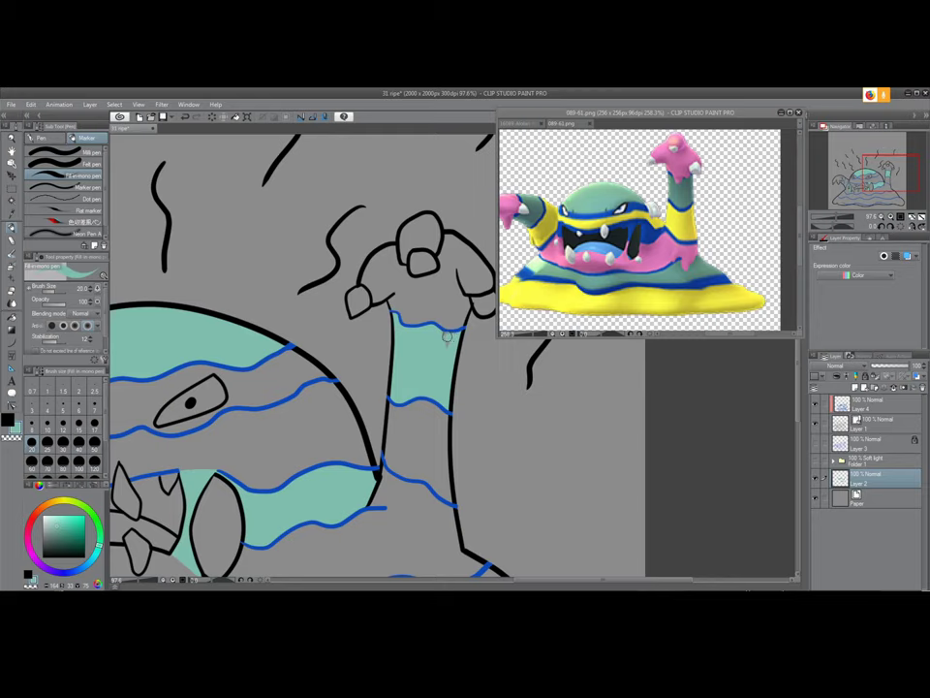
Fill the band behind the claws of the lowered arm, between its first two blue lines, with teal at size 20
{"action": "scroll", "coordinate": [434, 401], "scroll_direction": "down", "scroll_amount": 10}
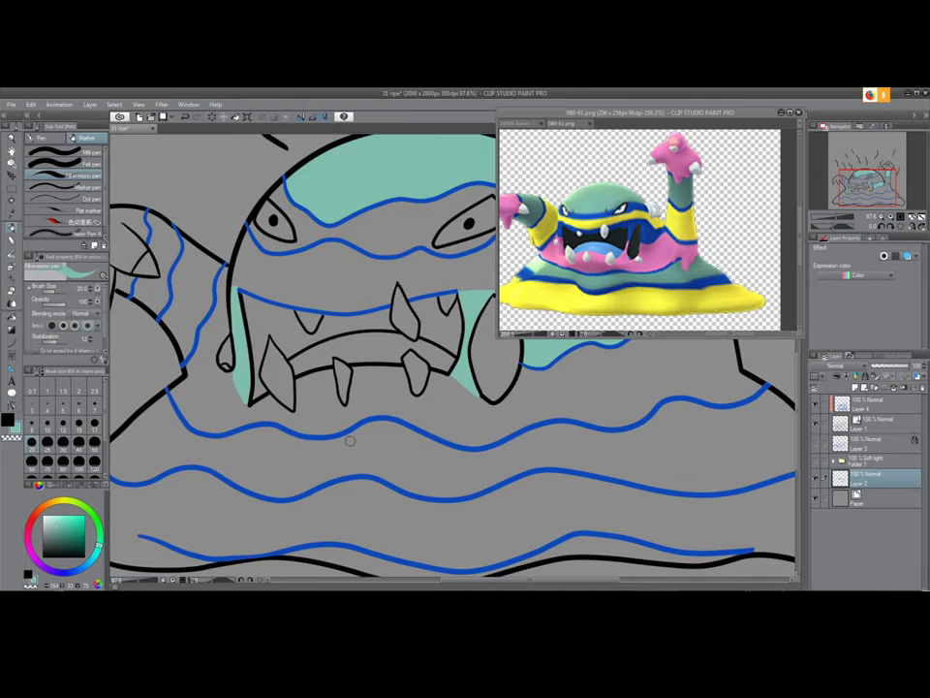
{"action": "left_click_drag", "start_coordinate": [186, 313], "coordinate": [336, 382]}
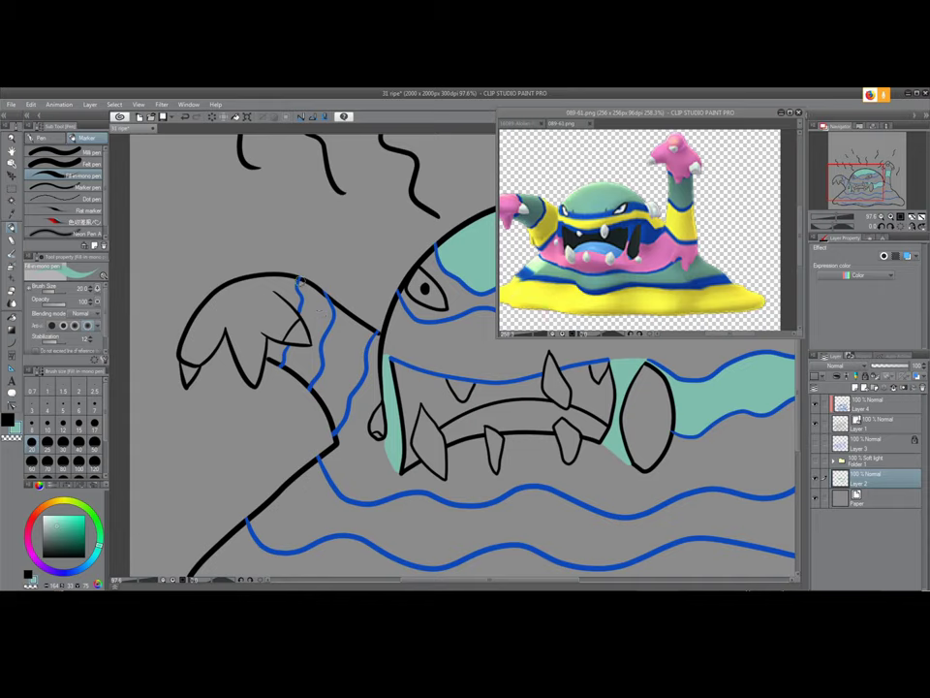
{"action": "mouse_move", "coordinate": [305, 310]}
{"action": "left_mouse_down"}
{"action": "mouse_move", "coordinate": [302, 281]}
{"action": "mouse_move", "coordinate": [316, 292]}
{"action": "mouse_move", "coordinate": [319, 340]}
{"action": "left_mouse_up"}
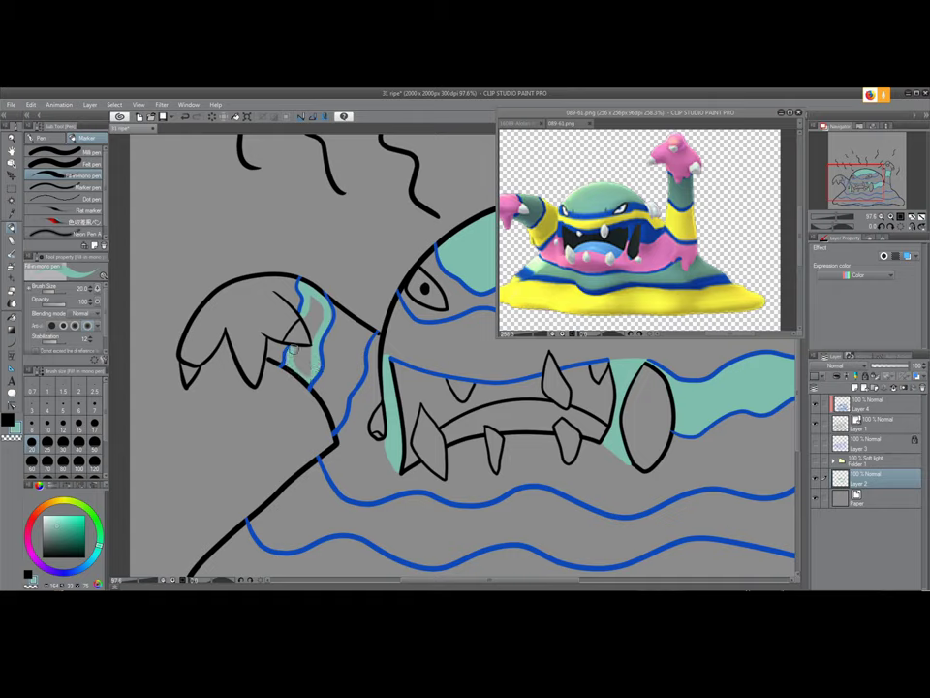
{"action": "left_click_drag", "start_coordinate": [310, 349], "coordinate": [309, 375]}
{"action": "mouse_move", "coordinate": [314, 302]}
{"action": "left_mouse_down"}
{"action": "mouse_move", "coordinate": [318, 333]}
{"action": "mouse_move", "coordinate": [317, 302]}
{"action": "left_mouse_up"}
Fill the left end of the base band between the lower two wavy lines with teal, using the marker at size 40
{"action": "left_click_drag", "start_coordinate": [407, 470], "coordinate": [251, 399]}
{"action": "left_click_drag", "start_coordinate": [397, 438], "coordinate": [271, 484]}
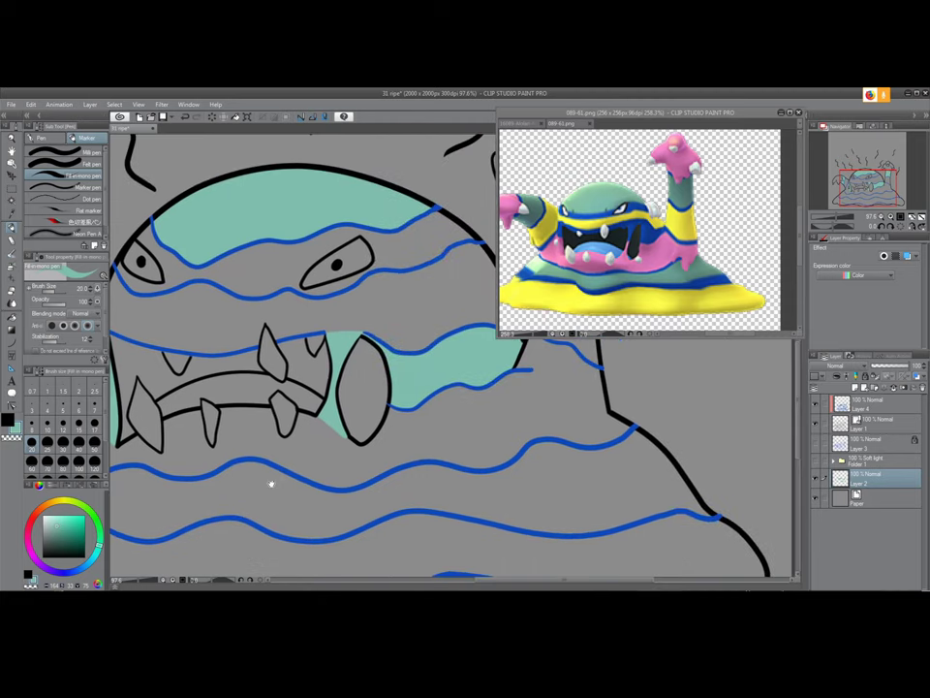
{"action": "left_click_drag", "start_coordinate": [379, 471], "coordinate": [264, 448]}
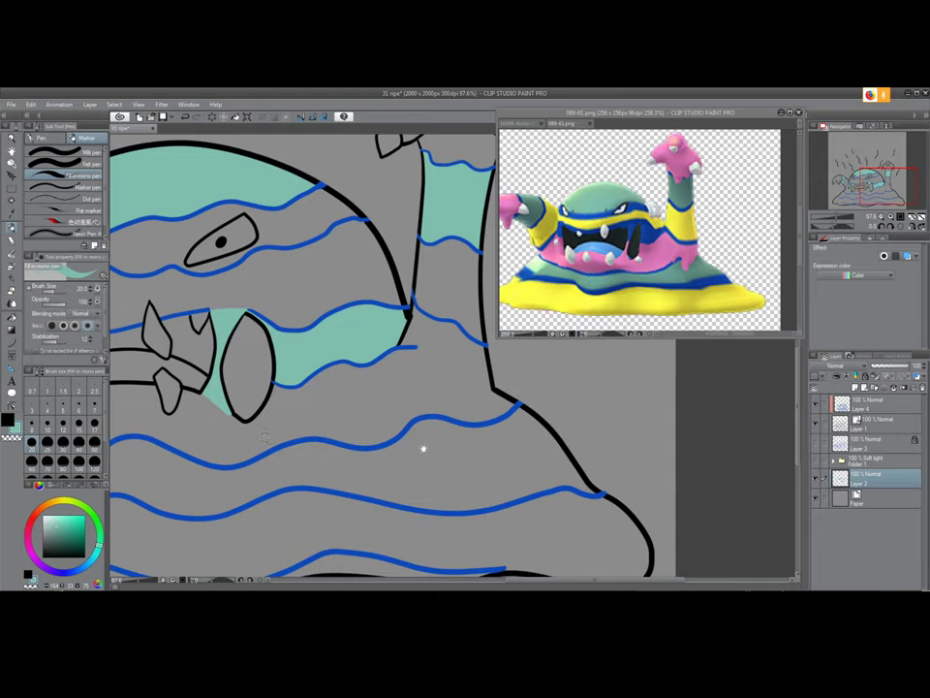
{"action": "left_click_drag", "start_coordinate": [423, 448], "coordinate": [433, 352]}
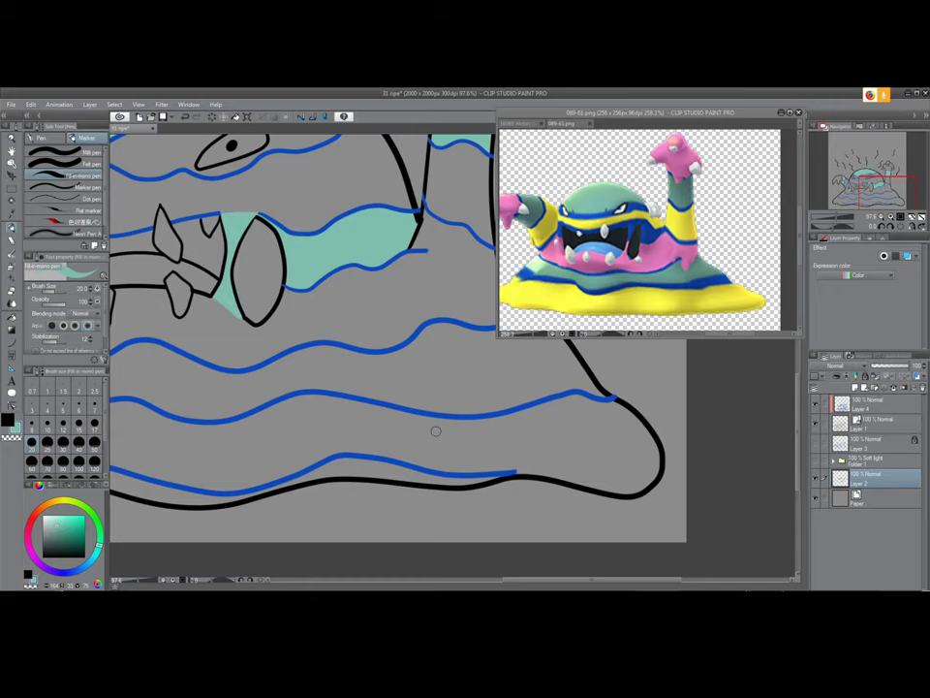
{"action": "mouse_move", "coordinate": [261, 401]}
{"action": "left_mouse_down"}
{"action": "mouse_move", "coordinate": [453, 411]}
{"action": "mouse_move", "coordinate": [352, 433]}
{"action": "mouse_move", "coordinate": [234, 430]}
{"action": "mouse_move", "coordinate": [304, 462]}
{"action": "mouse_move", "coordinate": [250, 442]}
{"action": "mouse_move", "coordinate": [230, 417]}
{"action": "mouse_move", "coordinate": [260, 385]}
{"action": "mouse_move", "coordinate": [236, 414]}
{"action": "mouse_move", "coordinate": [240, 426]}
{"action": "mouse_move", "coordinate": [339, 471]}
{"action": "mouse_move", "coordinate": [385, 482]}
{"action": "mouse_move", "coordinate": [430, 476]}
{"action": "left_mouse_up"}
{"action": "mouse_move", "coordinate": [237, 419]}
{"action": "left_mouse_down"}
{"action": "mouse_move", "coordinate": [251, 405]}
{"action": "mouse_move", "coordinate": [238, 431]}
{"action": "mouse_move", "coordinate": [242, 424]}
{"action": "mouse_move", "coordinate": [291, 446]}
{"action": "mouse_move", "coordinate": [256, 410]}
{"action": "mouse_move", "coordinate": [266, 436]}
{"action": "mouse_move", "coordinate": [353, 418]}
{"action": "mouse_move", "coordinate": [310, 430]}
{"action": "mouse_move", "coordinate": [288, 424]}
{"action": "mouse_move", "coordinate": [343, 409]}
{"action": "mouse_move", "coordinate": [318, 420]}
{"action": "left_mouse_up"}
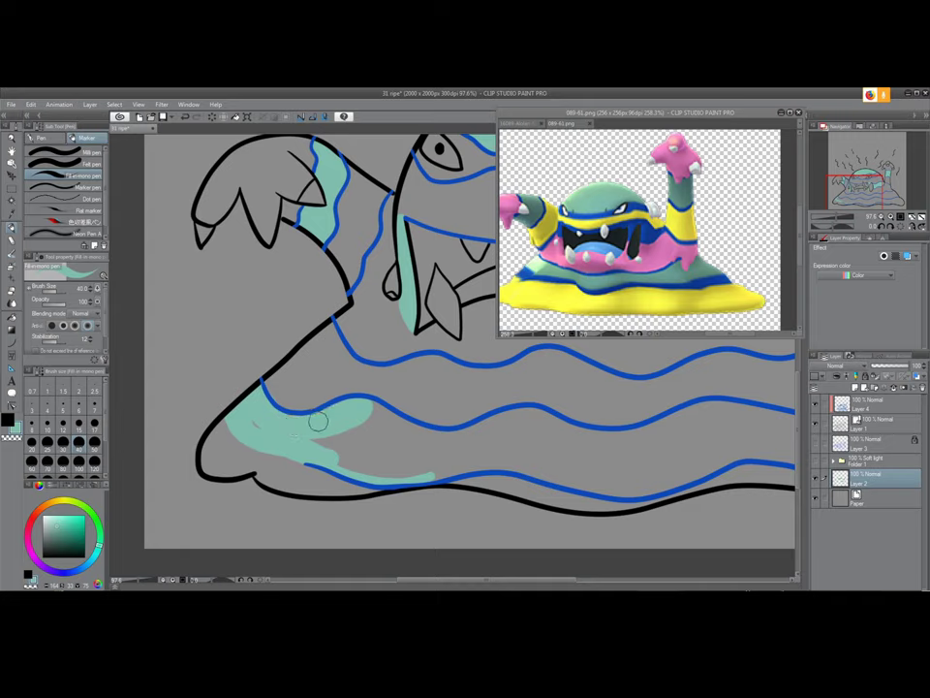
Fill the left part of the base's lower wavy band with teal on Layer 2, erasing spill outside the lines
{"action": "key", "text": "e"}
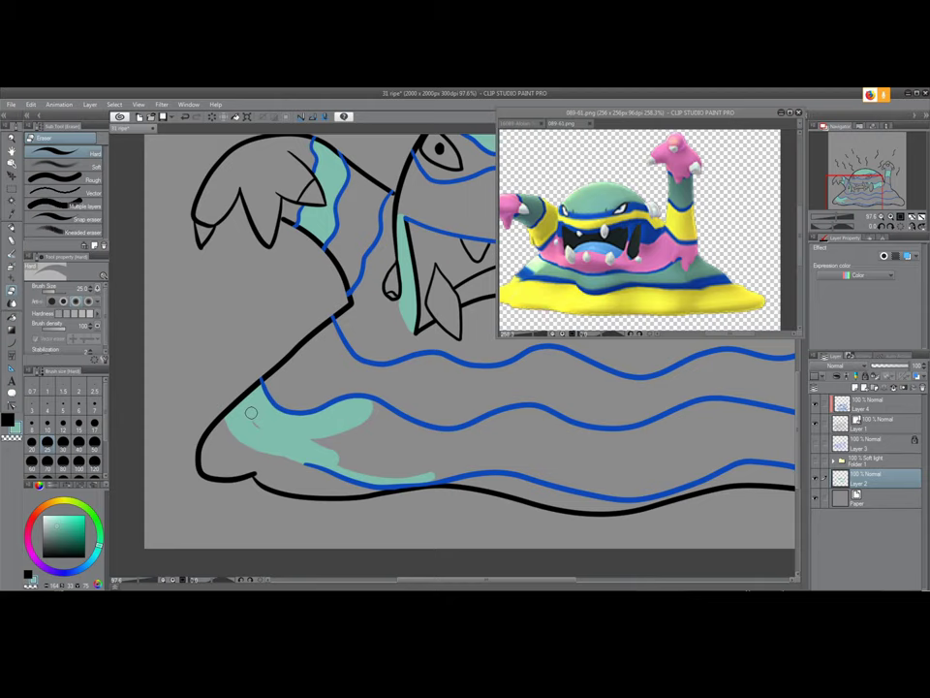
{"action": "key", "text": "p"}
{"action": "mouse_move", "coordinate": [288, 442]}
{"action": "left_mouse_down"}
{"action": "mouse_move", "coordinate": [443, 443]}
{"action": "mouse_move", "coordinate": [372, 408]}
{"action": "mouse_move", "coordinate": [340, 424]}
{"action": "mouse_move", "coordinate": [365, 450]}
{"action": "mouse_move", "coordinate": [456, 445]}
{"action": "left_mouse_up"}
{"action": "mouse_move", "coordinate": [462, 459]}
{"action": "left_mouse_down"}
{"action": "mouse_move", "coordinate": [364, 453]}
{"action": "mouse_move", "coordinate": [326, 471]}
{"action": "mouse_move", "coordinate": [246, 454]}
{"action": "mouse_move", "coordinate": [405, 442]}
{"action": "mouse_move", "coordinate": [251, 432]}
{"action": "mouse_move", "coordinate": [351, 451]}
{"action": "mouse_move", "coordinate": [258, 418]}
{"action": "mouse_move", "coordinate": [422, 451]}
{"action": "mouse_move", "coordinate": [336, 415]}
{"action": "left_mouse_up"}
{"action": "mouse_move", "coordinate": [270, 370]}
{"action": "left_mouse_down"}
{"action": "mouse_move", "coordinate": [305, 376]}
{"action": "mouse_move", "coordinate": [224, 397]}
{"action": "left_mouse_up"}
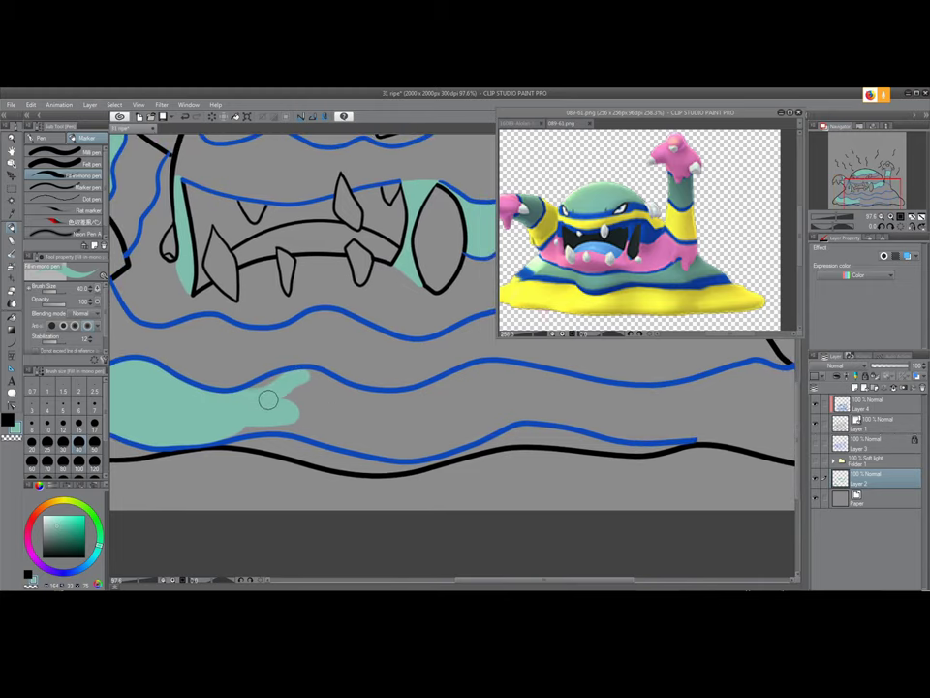
Continue the teal fill through the middle of the base's lower band, cleaning up along its bottom blue line
{"action": "mouse_move", "coordinate": [308, 379]}
{"action": "left_mouse_down"}
{"action": "mouse_move", "coordinate": [242, 397]}
{"action": "mouse_move", "coordinate": [289, 380]}
{"action": "mouse_move", "coordinate": [288, 413]}
{"action": "mouse_move", "coordinate": [216, 432]}
{"action": "mouse_move", "coordinate": [347, 436]}
{"action": "left_mouse_up"}
{"action": "key", "text": "e"}
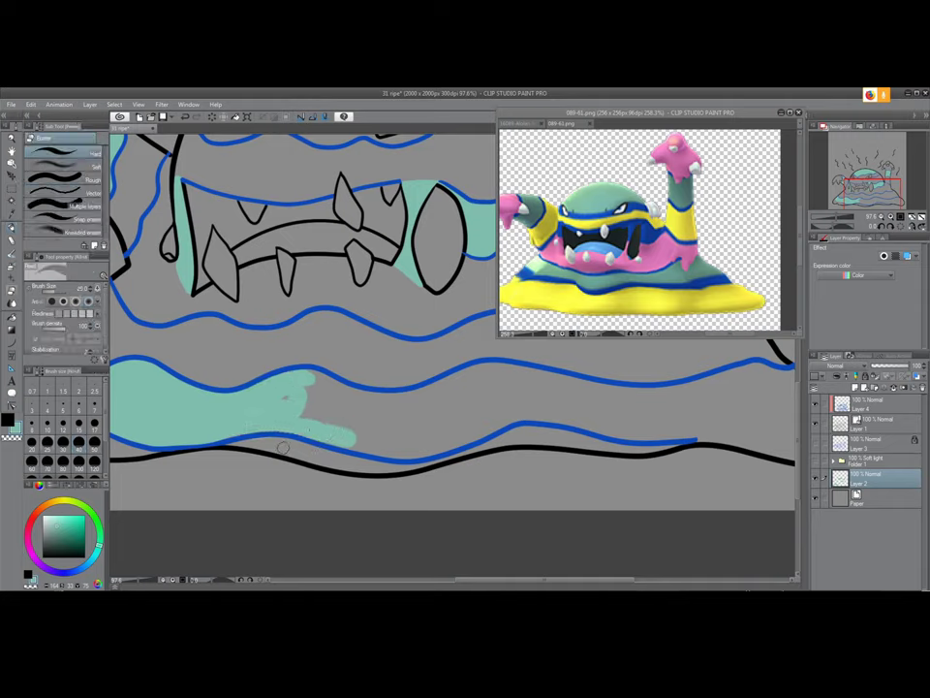
{"action": "key", "text": "p"}
{"action": "left_click_drag", "start_coordinate": [343, 407], "coordinate": [256, 405]}
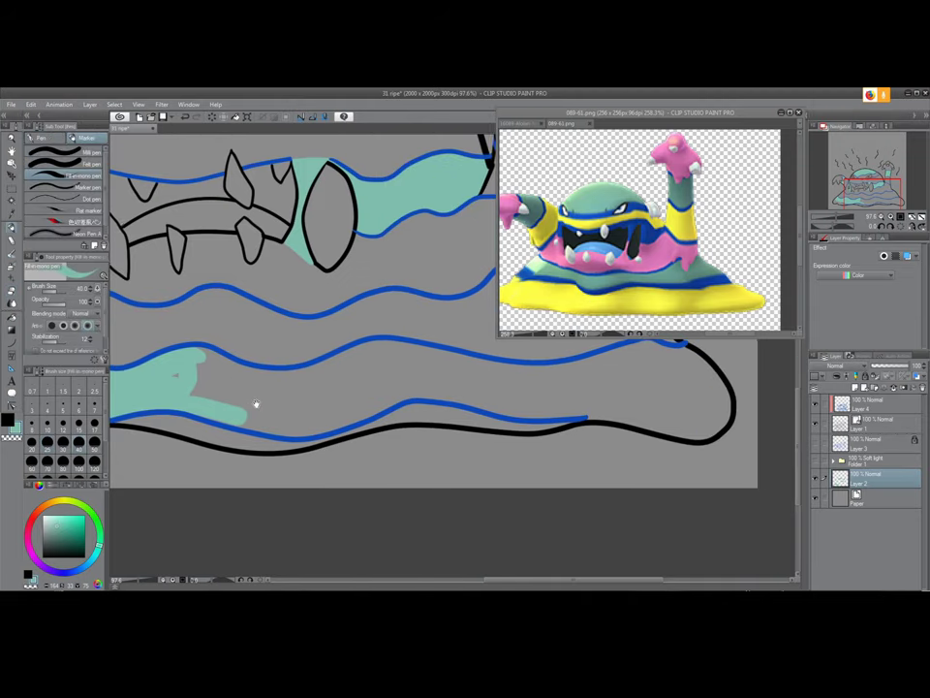
{"action": "mouse_move", "coordinate": [168, 384]}
{"action": "left_mouse_down"}
{"action": "mouse_move", "coordinate": [270, 418]}
{"action": "mouse_move", "coordinate": [355, 408]}
{"action": "mouse_move", "coordinate": [401, 380]}
{"action": "mouse_move", "coordinate": [385, 401]}
{"action": "mouse_move", "coordinate": [299, 427]}
{"action": "mouse_move", "coordinate": [217, 412]}
{"action": "mouse_move", "coordinate": [242, 419]}
{"action": "mouse_move", "coordinate": [194, 367]}
{"action": "mouse_move", "coordinate": [210, 355]}
{"action": "mouse_move", "coordinate": [288, 386]}
{"action": "mouse_move", "coordinate": [373, 362]}
{"action": "mouse_move", "coordinate": [391, 347]}
{"action": "mouse_move", "coordinate": [273, 382]}
{"action": "mouse_move", "coordinate": [237, 375]}
{"action": "mouse_move", "coordinate": [315, 373]}
{"action": "mouse_move", "coordinate": [362, 349]}
{"action": "mouse_move", "coordinate": [297, 380]}
{"action": "mouse_move", "coordinate": [204, 366]}
{"action": "mouse_move", "coordinate": [270, 382]}
{"action": "mouse_move", "coordinate": [204, 376]}
{"action": "mouse_move", "coordinate": [240, 394]}
{"action": "mouse_move", "coordinate": [414, 377]}
{"action": "mouse_move", "coordinate": [238, 422]}
{"action": "left_mouse_up"}
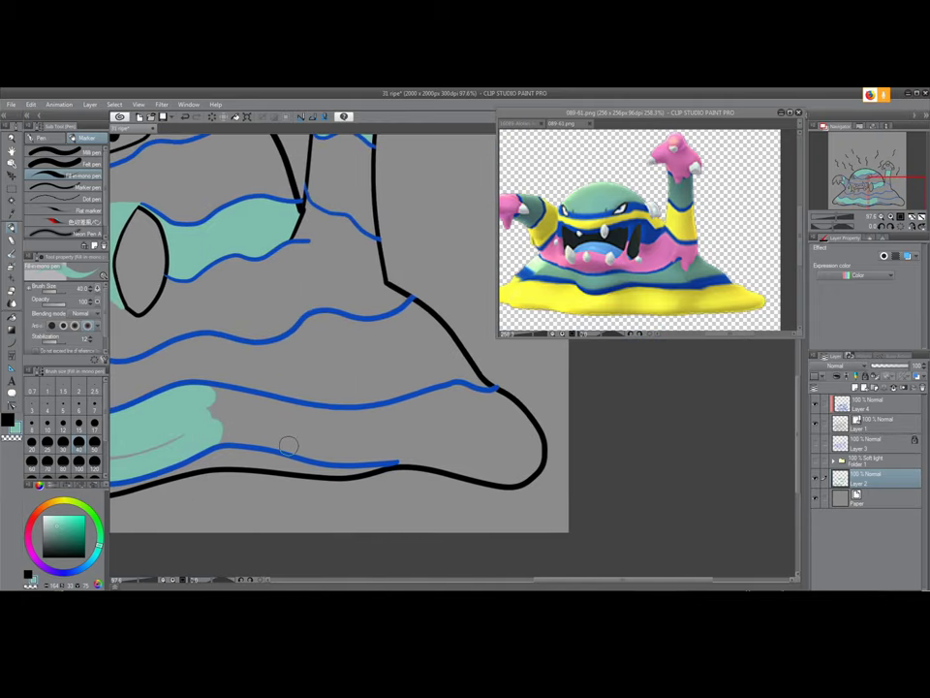
Fill the rest of the lower band with teal out to the base's rounded right end, using brush size 50
{"action": "mouse_move", "coordinate": [209, 409]}
{"action": "left_mouse_down"}
{"action": "mouse_move", "coordinate": [264, 424]}
{"action": "mouse_move", "coordinate": [151, 435]}
{"action": "mouse_move", "coordinate": [189, 435]}
{"action": "mouse_move", "coordinate": [270, 409]}
{"action": "left_mouse_up"}
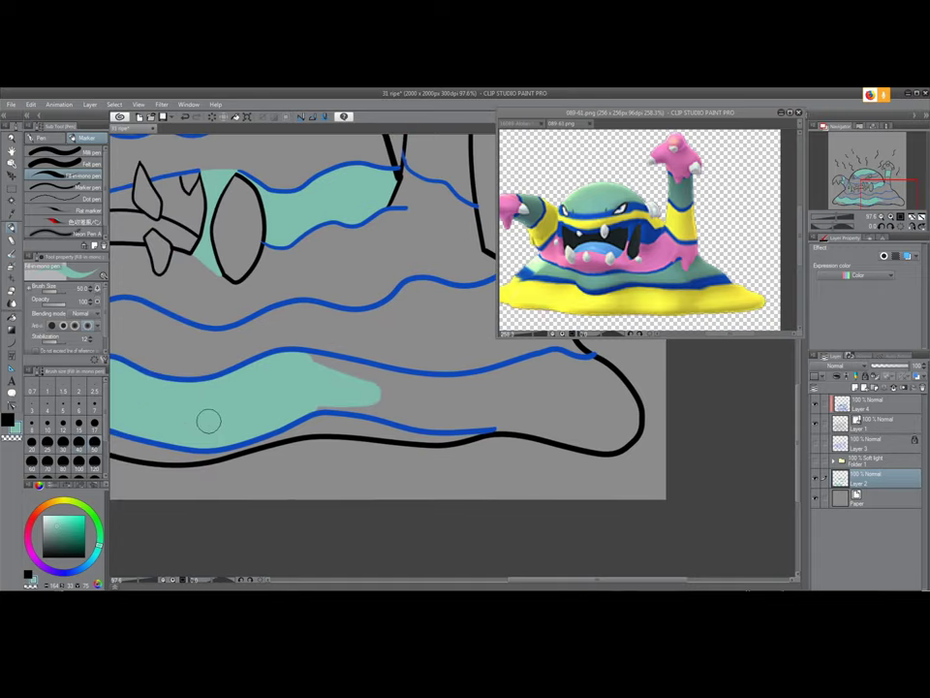
{"action": "mouse_move", "coordinate": [338, 374]}
{"action": "left_mouse_down"}
{"action": "mouse_move", "coordinate": [451, 399]}
{"action": "mouse_move", "coordinate": [417, 414]}
{"action": "mouse_move", "coordinate": [303, 399]}
{"action": "mouse_move", "coordinate": [387, 412]}
{"action": "mouse_move", "coordinate": [360, 430]}
{"action": "mouse_move", "coordinate": [386, 428]}
{"action": "mouse_move", "coordinate": [322, 423]}
{"action": "mouse_move", "coordinate": [379, 428]}
{"action": "left_mouse_up"}
{"action": "key", "text": "e"}
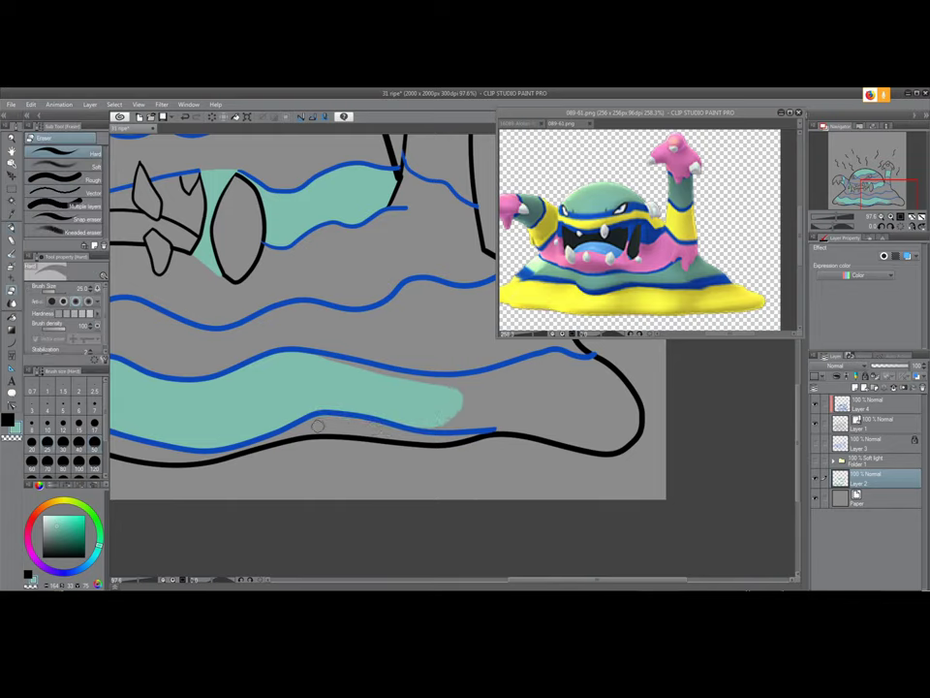
{"action": "key", "text": "p"}
{"action": "mouse_move", "coordinate": [369, 378]}
{"action": "left_mouse_down"}
{"action": "mouse_move", "coordinate": [469, 395]}
{"action": "mouse_move", "coordinate": [580, 397]}
{"action": "mouse_move", "coordinate": [609, 417]}
{"action": "mouse_move", "coordinate": [610, 440]}
{"action": "mouse_move", "coordinate": [624, 430]}
{"action": "mouse_move", "coordinate": [628, 411]}
{"action": "mouse_move", "coordinate": [586, 367]}
{"action": "mouse_move", "coordinate": [461, 399]}
{"action": "mouse_move", "coordinate": [407, 394]}
{"action": "mouse_move", "coordinate": [556, 364]}
{"action": "mouse_move", "coordinate": [599, 375]}
{"action": "mouse_move", "coordinate": [613, 434]}
{"action": "mouse_move", "coordinate": [590, 440]}
{"action": "mouse_move", "coordinate": [422, 417]}
{"action": "mouse_move", "coordinate": [601, 425]}
{"action": "mouse_move", "coordinate": [579, 388]}
{"action": "mouse_move", "coordinate": [465, 402]}
{"action": "mouse_move", "coordinate": [575, 407]}
{"action": "mouse_move", "coordinate": [587, 385]}
{"action": "mouse_move", "coordinate": [554, 363]}
{"action": "mouse_move", "coordinate": [597, 378]}
{"action": "mouse_move", "coordinate": [574, 404]}
{"action": "left_mouse_up"}
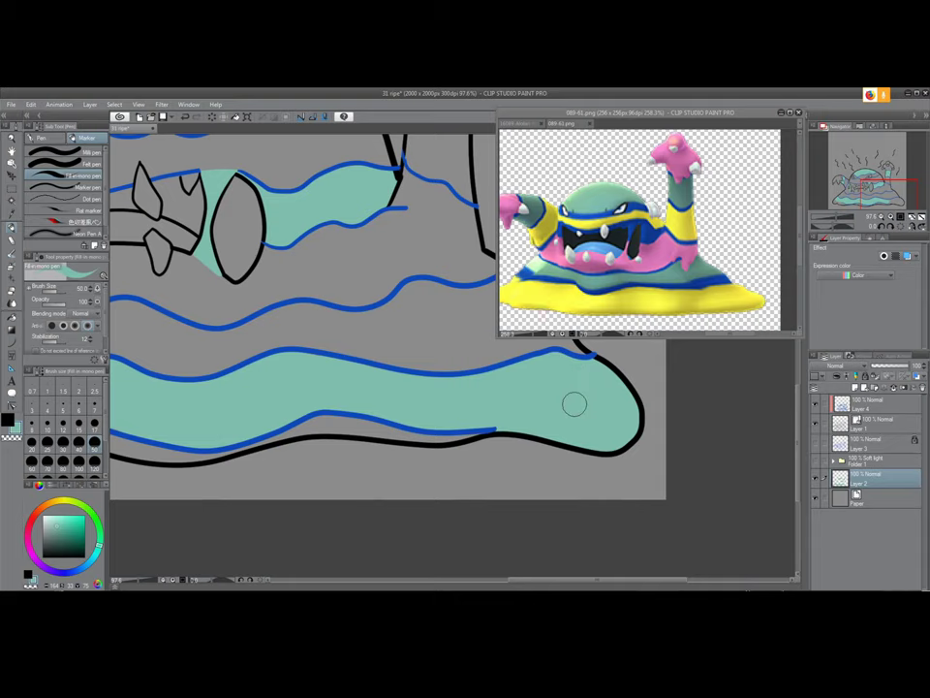
{"action": "scroll", "coordinate": [554, 418], "scroll_direction": "down", "scroll_amount": 4}
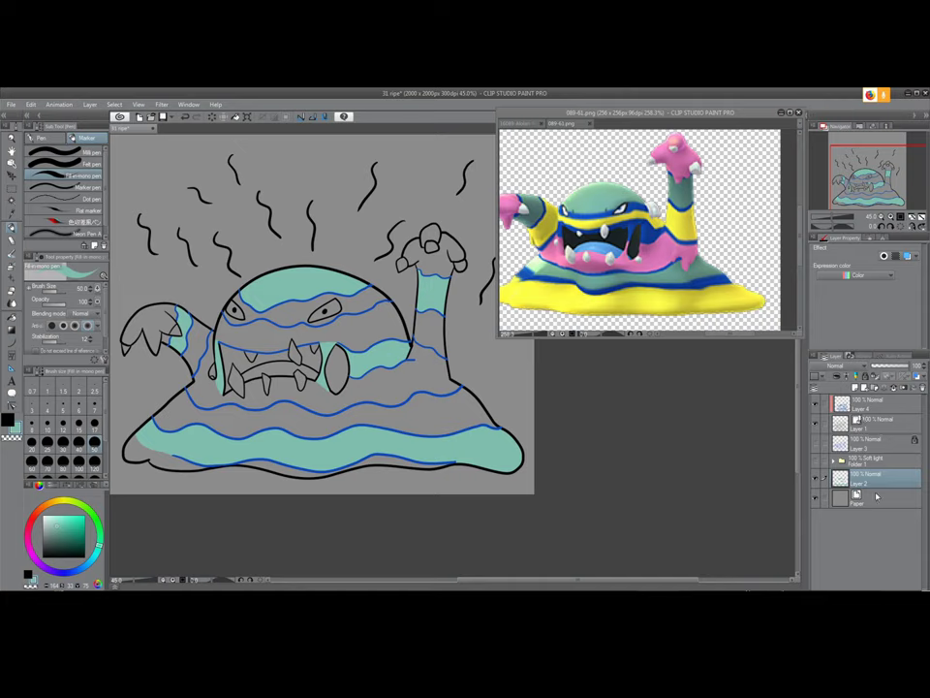
Add a new layer above the Layer 1 line art and recolor the outline over the head's teal cap in teal
{"action": "left_click", "coordinate": [868, 418]}
{"action": "left_click", "coordinate": [855, 388]}
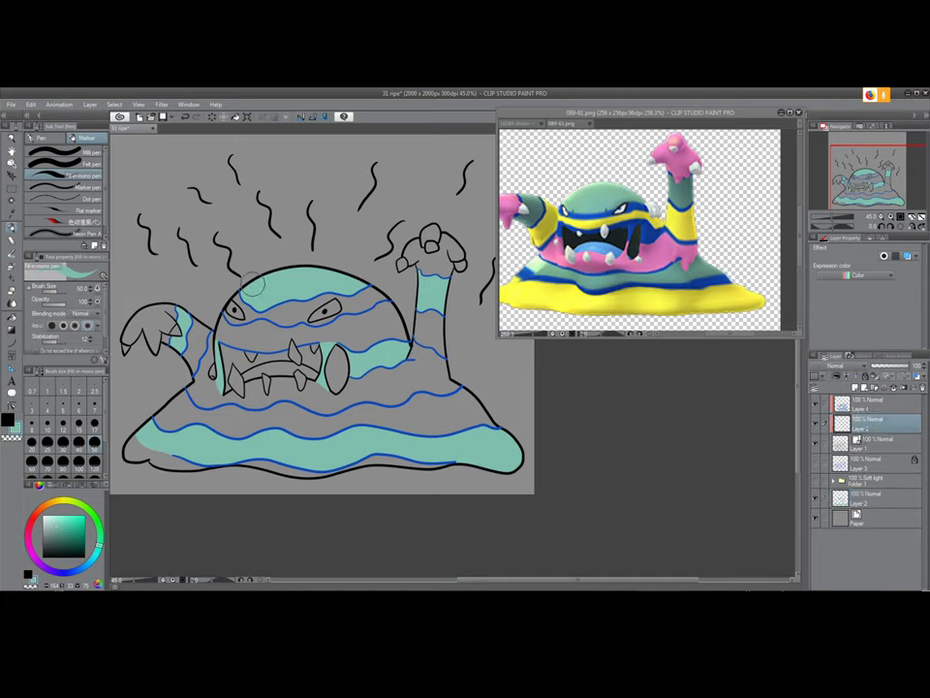
{"action": "key", "text": "e"}
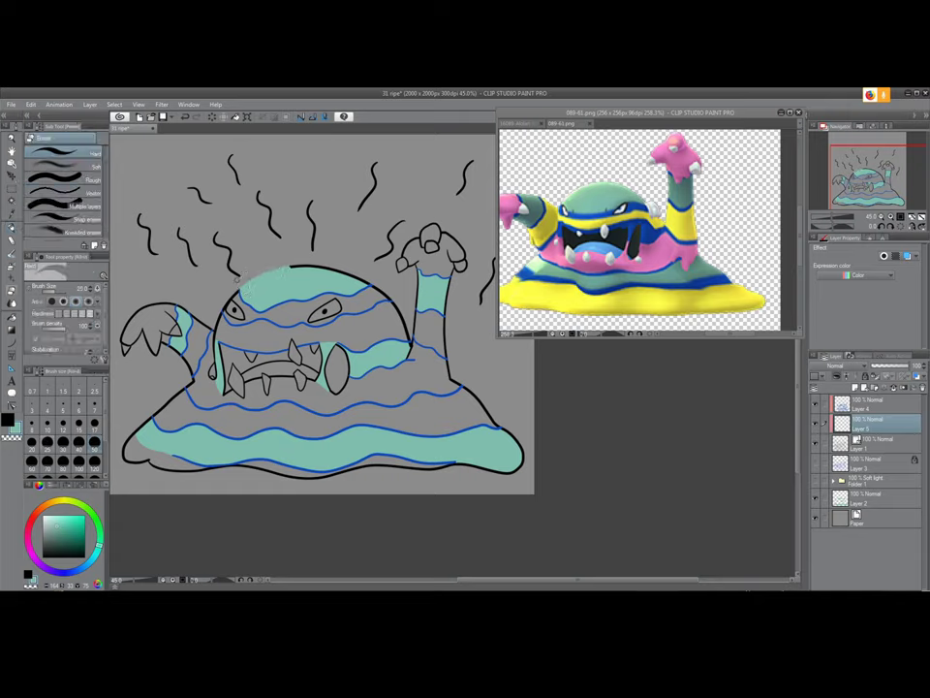
{"action": "key", "text": "p"}
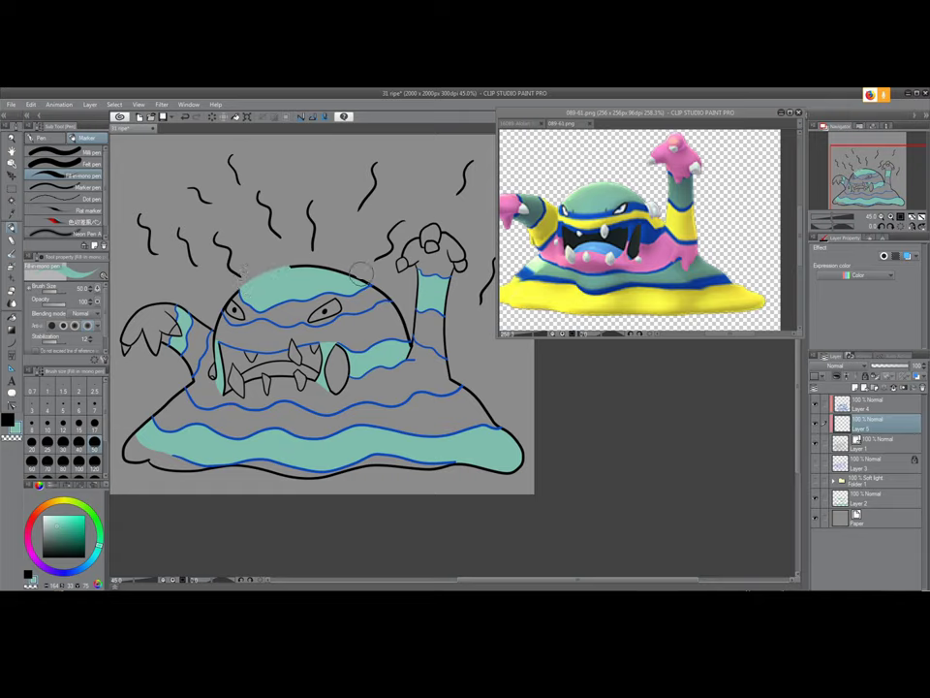
{"action": "left_click_drag", "start_coordinate": [310, 272], "coordinate": [282, 275]}
Reduce the brush size to 12 and recolor teal the outlines bordering the arm bands and the base's lower band
{"action": "key", "text": "bracketleft"}
{"action": "key", "text": "bracketleft"}
{"action": "key", "text": "bracketleft"}
{"action": "key", "text": "bracketleft"}
{"action": "key", "text": "bracketleft"}
{"action": "key", "text": "bracketleft"}
{"action": "key", "text": "bracketleft"}
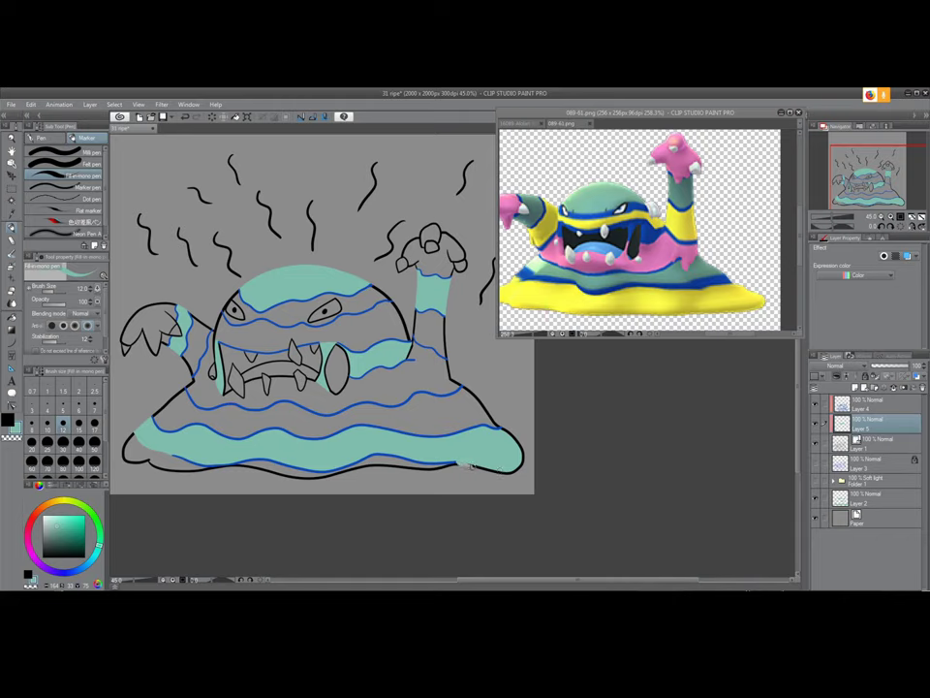
{"action": "mouse_move", "coordinate": [462, 462]}
{"action": "left_mouse_down"}
{"action": "mouse_move", "coordinate": [499, 461]}
{"action": "mouse_move", "coordinate": [514, 434]}
{"action": "mouse_move", "coordinate": [520, 448]}
{"action": "mouse_move", "coordinate": [502, 436]}
{"action": "left_mouse_up"}
Erase the lower part of the teal between the mouth's right corner and the large oval fang on Layer 2
{"action": "left_click_drag", "start_coordinate": [310, 412], "coordinate": [351, 351]}
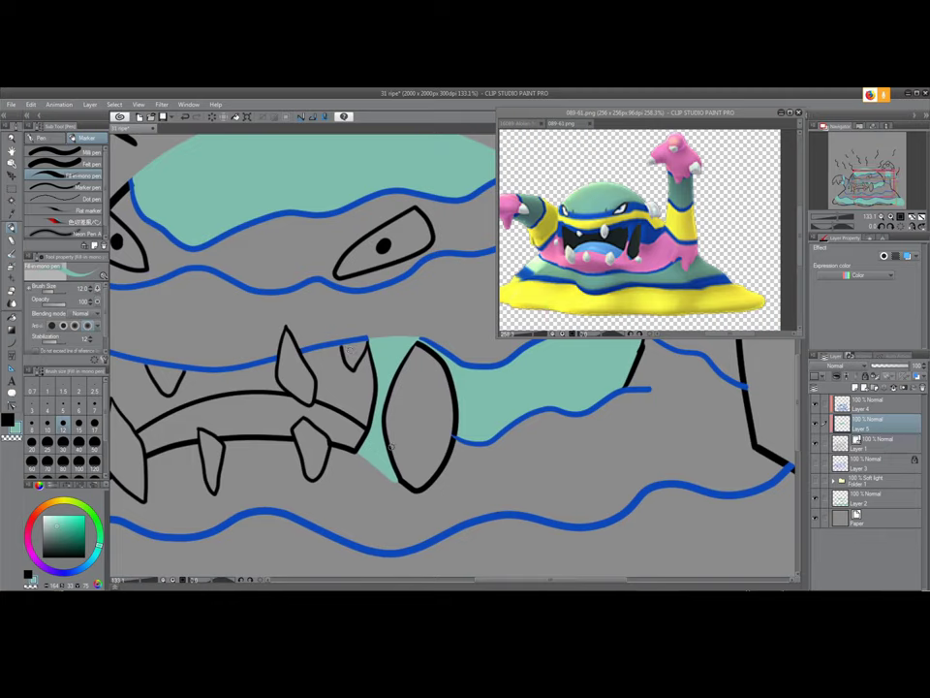
{"action": "key", "text": "e"}
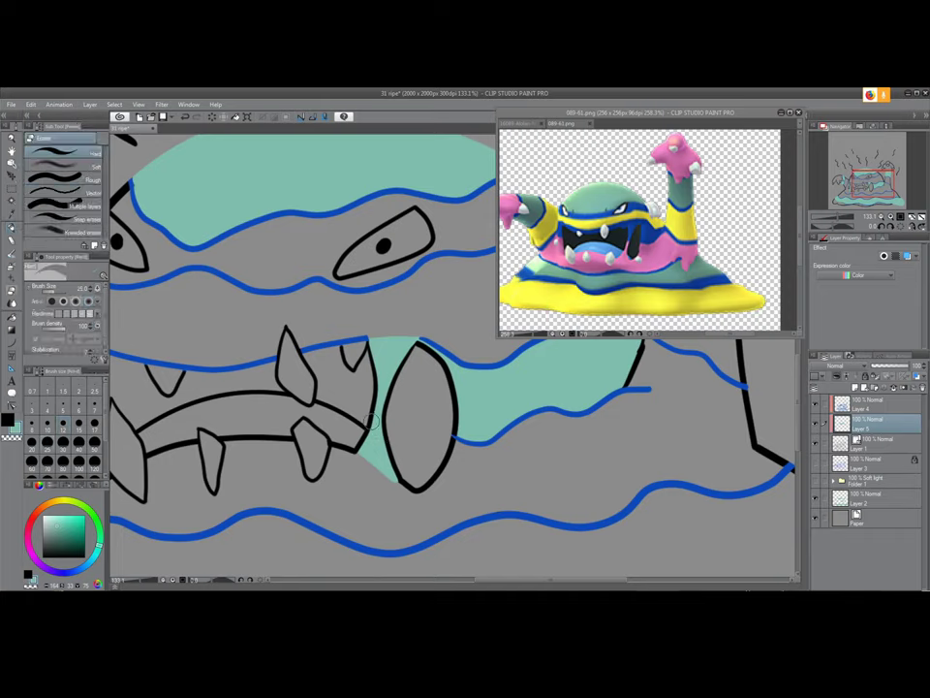
{"action": "left_click", "coordinate": [832, 504]}
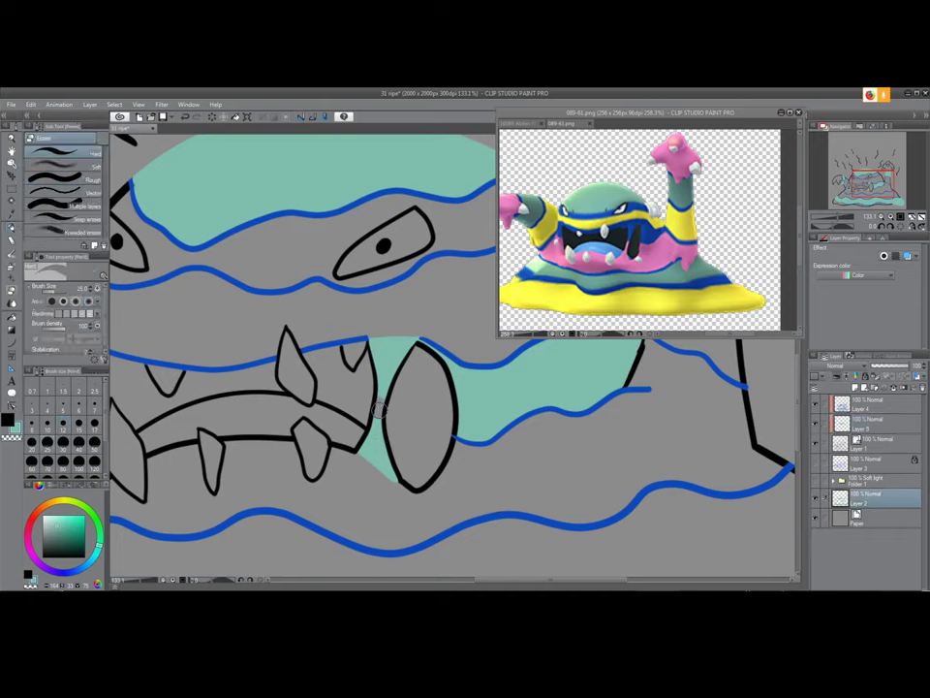
{"action": "mouse_move", "coordinate": [362, 420]}
{"action": "left_mouse_down"}
{"action": "mouse_move", "coordinate": [379, 415]}
{"action": "mouse_move", "coordinate": [394, 442]}
{"action": "mouse_move", "coordinate": [377, 467]}
{"action": "mouse_move", "coordinate": [384, 476]}
{"action": "left_mouse_up"}
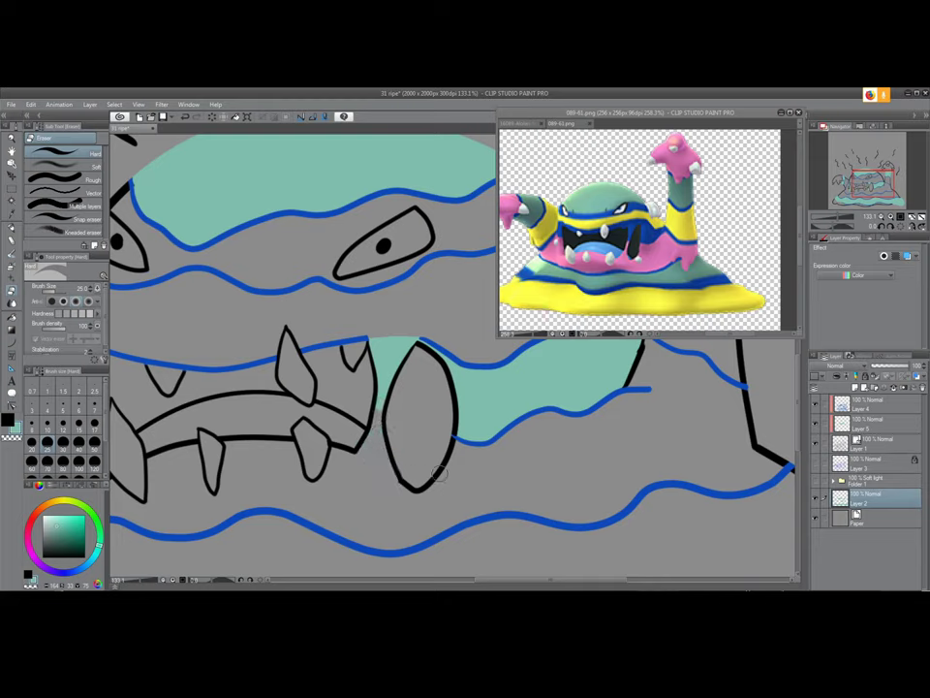
On Layer 5, recolor the oval fang's upper outline teal with brush size 30, then tidy the fill below it on Layer 2
{"action": "left_click", "coordinate": [864, 419]}
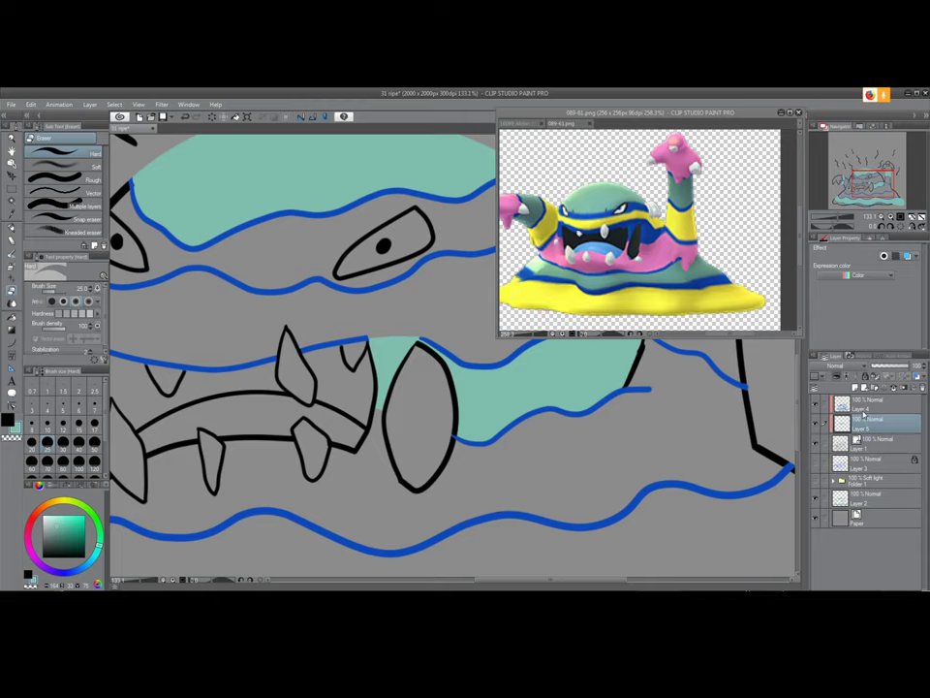
{"action": "key", "text": "p"}
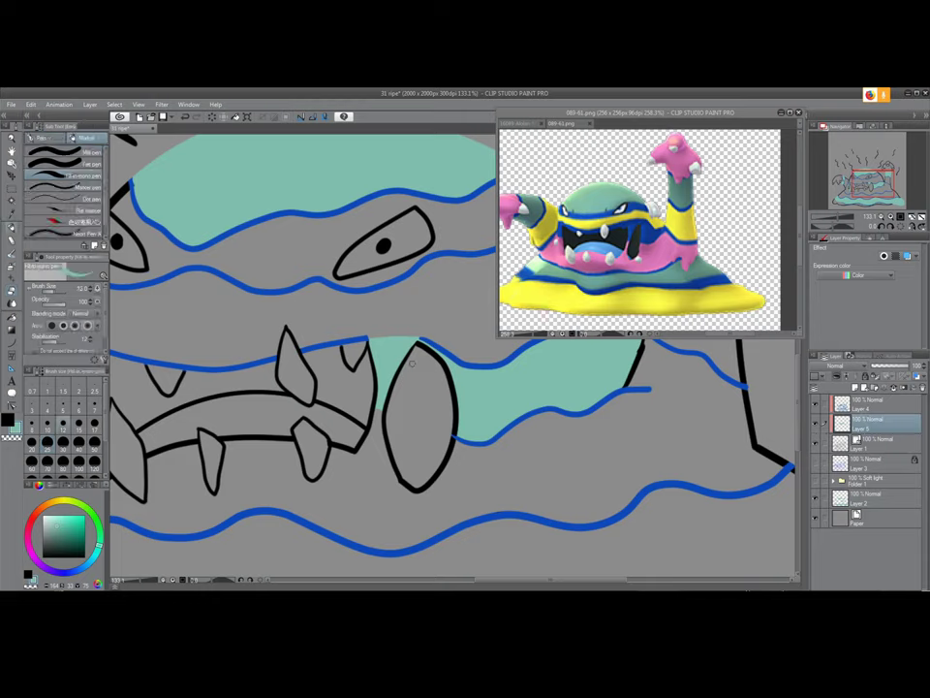
{"action": "key", "text": "bracketright"}
{"action": "key", "text": "bracketright"}
{"action": "key", "text": "bracketright"}
{"action": "key", "text": "bracketright"}
{"action": "key", "text": "bracketright"}
{"action": "mouse_move", "coordinate": [417, 345]}
{"action": "left_mouse_down"}
{"action": "mouse_move", "coordinate": [387, 403]}
{"action": "mouse_move", "coordinate": [372, 398]}
{"action": "mouse_move", "coordinate": [372, 338]}
{"action": "mouse_move", "coordinate": [374, 395]}
{"action": "mouse_move", "coordinate": [384, 402]}
{"action": "mouse_move", "coordinate": [403, 391]}
{"action": "mouse_move", "coordinate": [425, 336]}
{"action": "mouse_move", "coordinate": [456, 430]}
{"action": "left_mouse_up"}
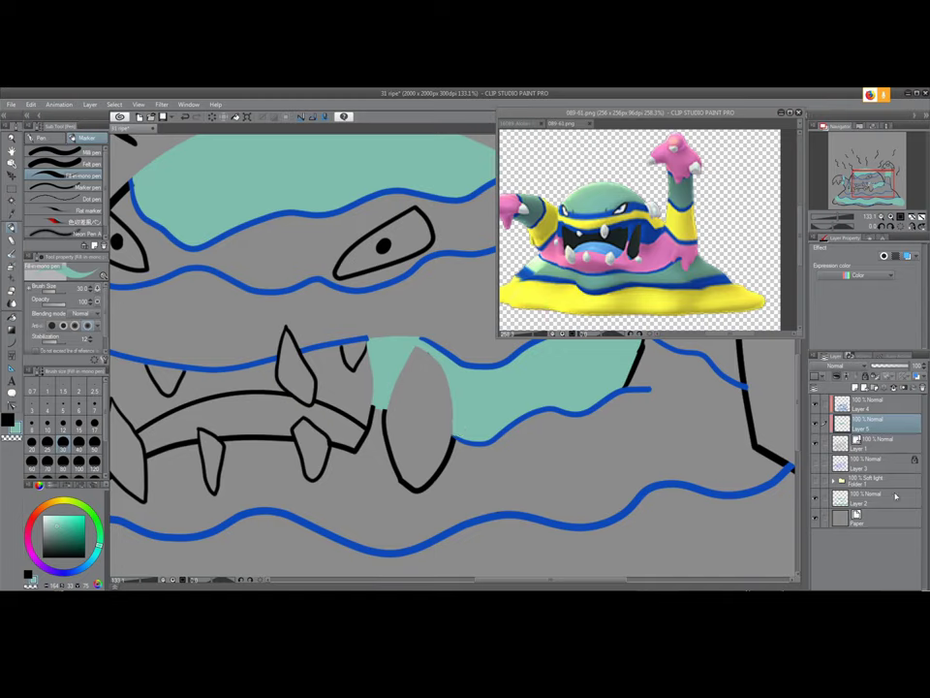
{"action": "left_click", "coordinate": [872, 498]}
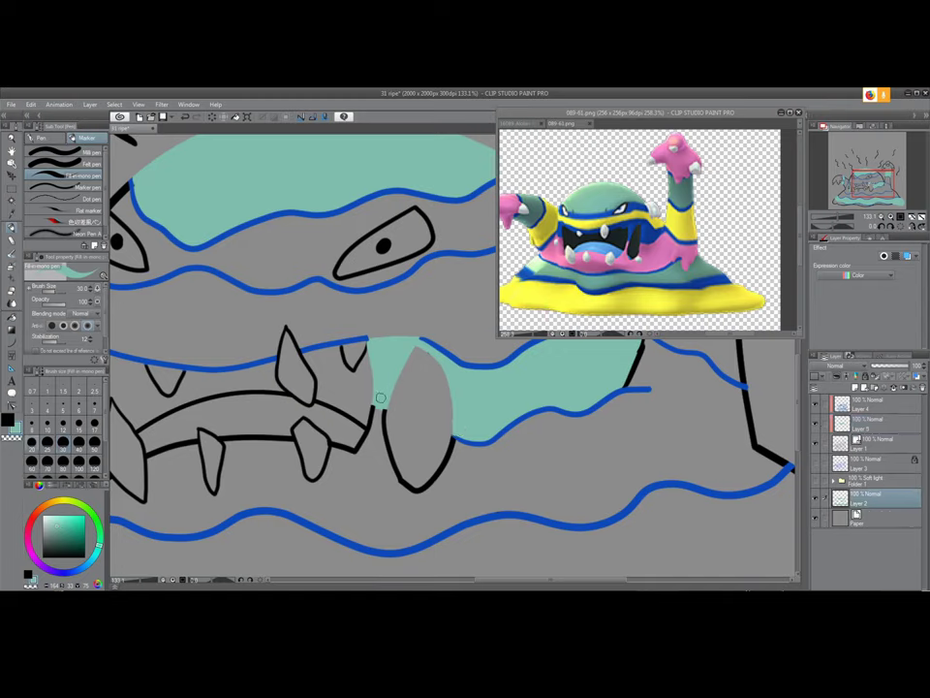
{"action": "key", "text": "e"}
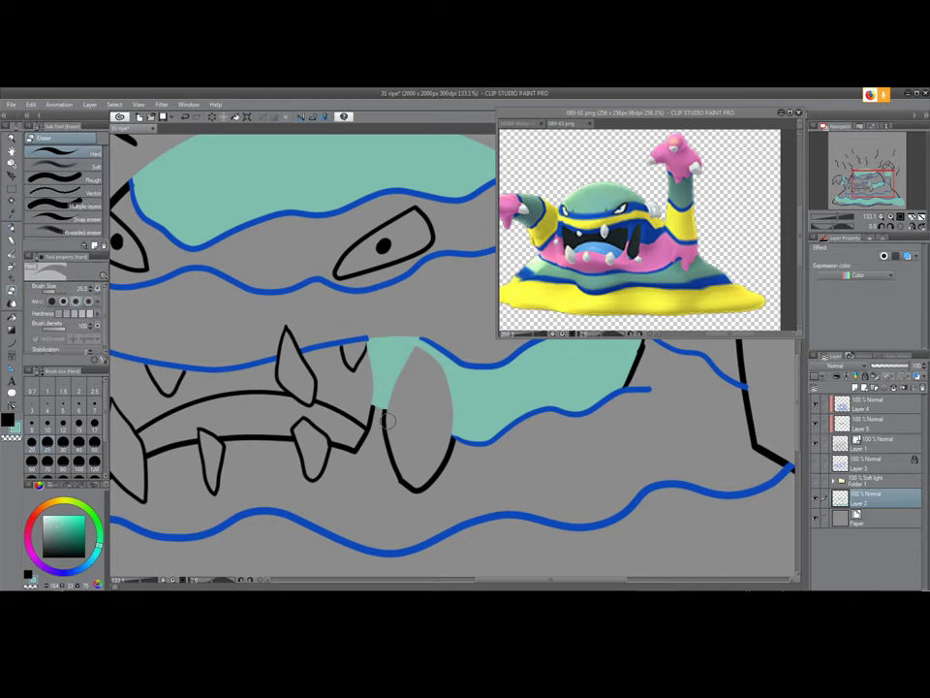
Recolor the outlines of the narrow teal strip at the mouth's left side on Layer 5 and clean up its upper end
{"action": "left_click_drag", "start_coordinate": [263, 431], "coordinate": [440, 423]}
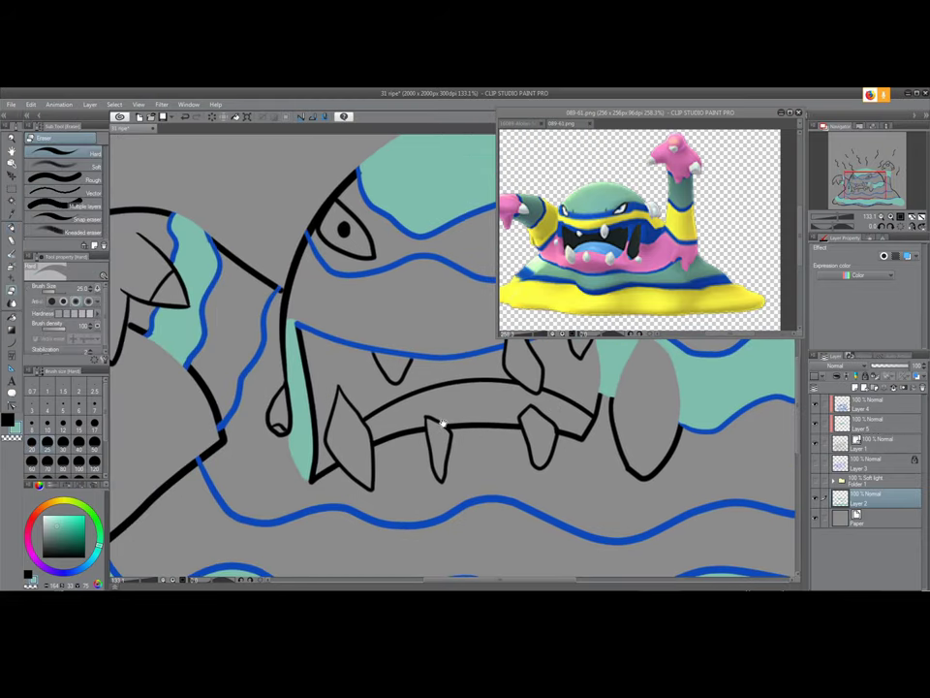
{"action": "left_click", "coordinate": [877, 423]}
{"action": "key", "text": "p"}
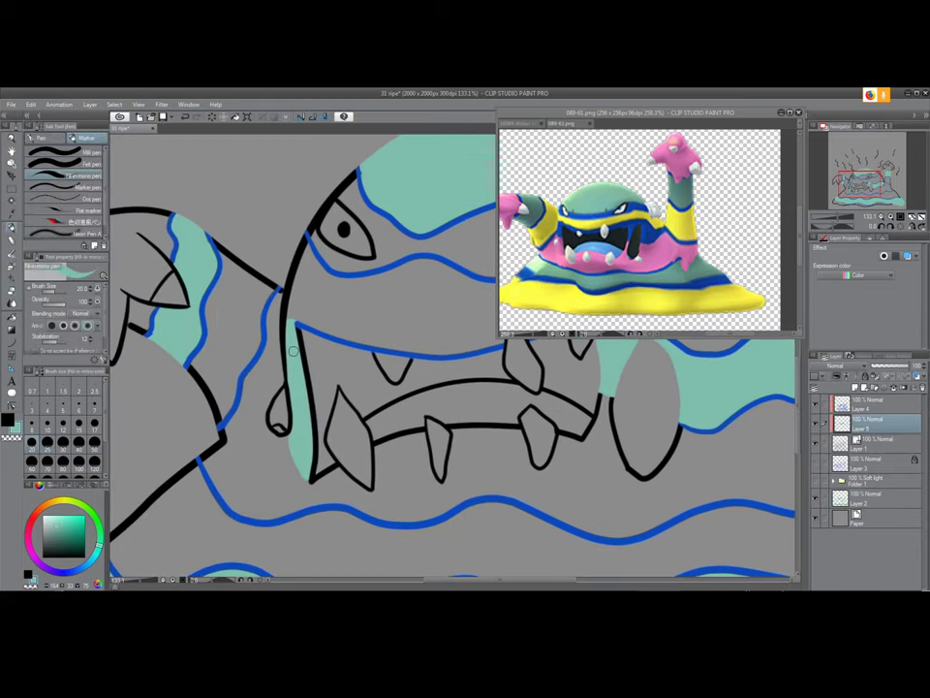
{"action": "mouse_move", "coordinate": [295, 332]}
{"action": "left_mouse_down"}
{"action": "mouse_move", "coordinate": [310, 474]}
{"action": "mouse_move", "coordinate": [303, 348]}
{"action": "mouse_move", "coordinate": [281, 319]}
{"action": "mouse_move", "coordinate": [292, 396]}
{"action": "mouse_move", "coordinate": [288, 351]}
{"action": "left_mouse_up"}
{"action": "key", "text": "e"}
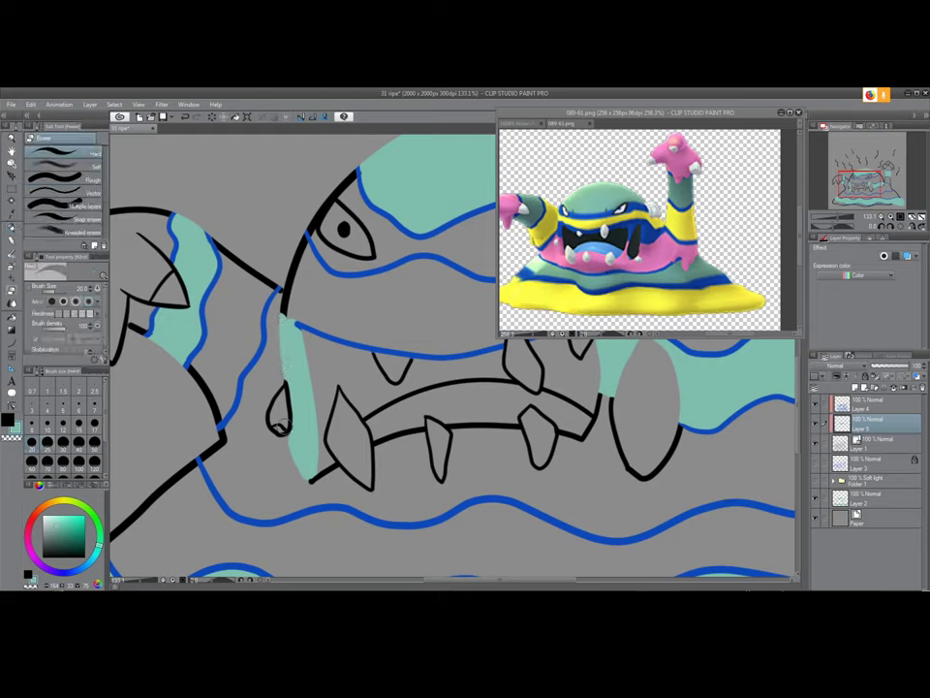
{"action": "key", "text": "p"}
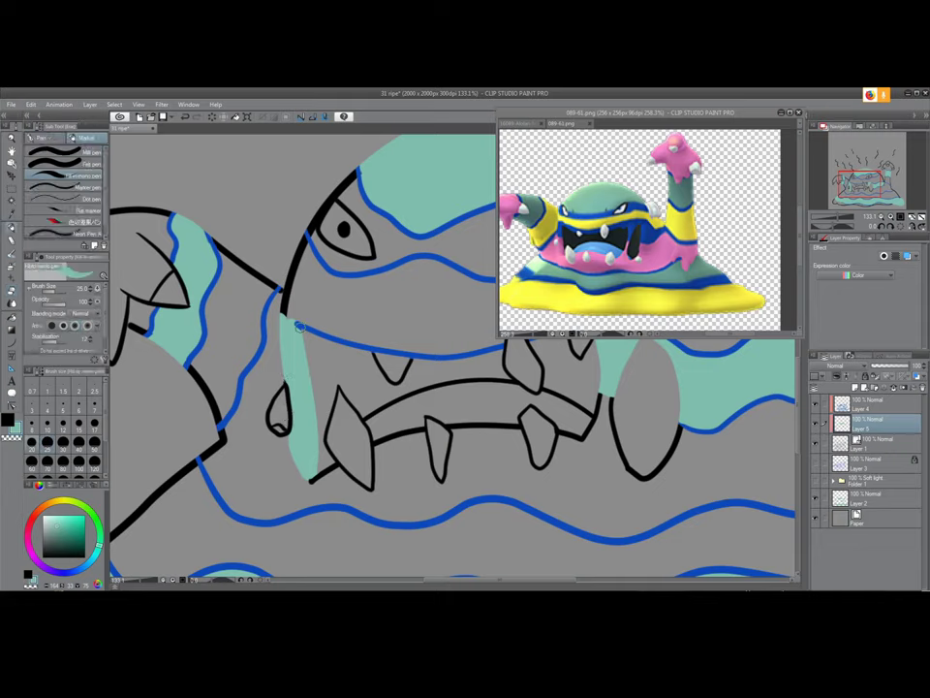
{"action": "key", "text": "e"}
{"action": "key", "text": "ctrl+z"}
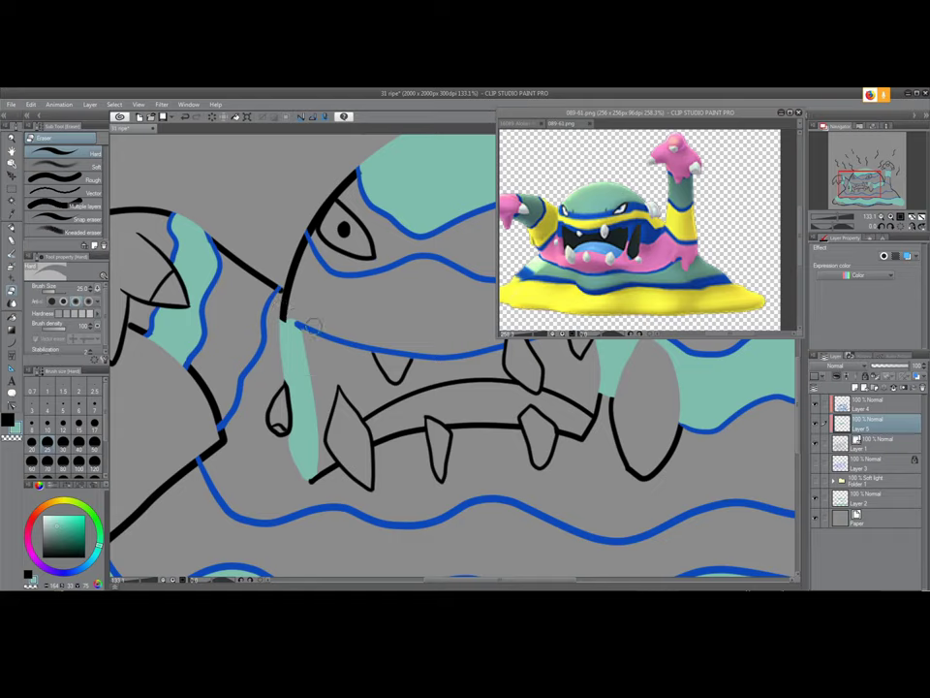
{"action": "left_click", "coordinate": [859, 492]}
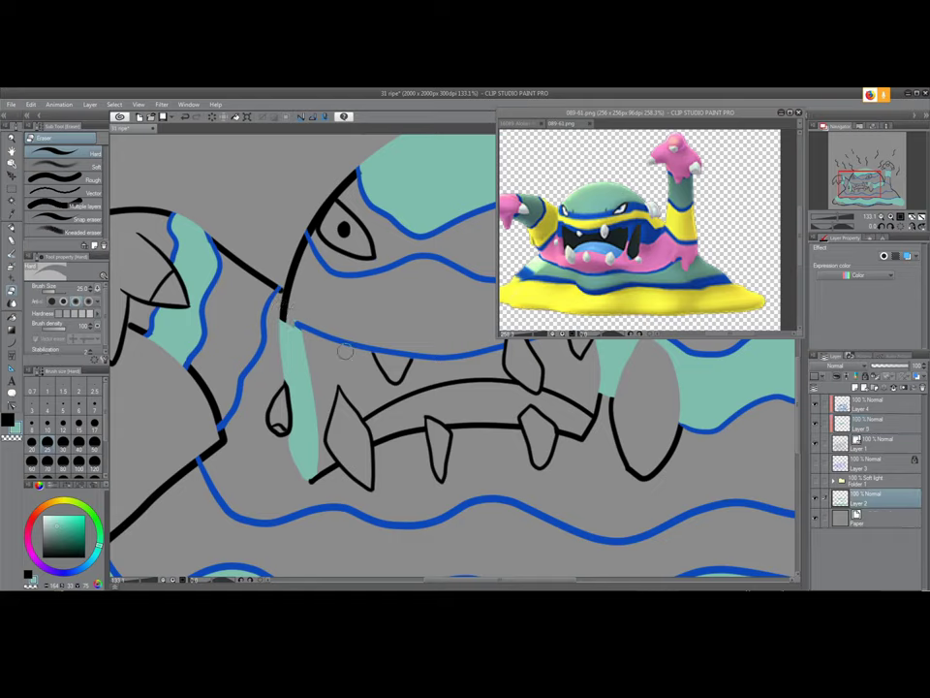
{"action": "scroll", "coordinate": [344, 350], "scroll_direction": "down", "scroll_amount": 5}
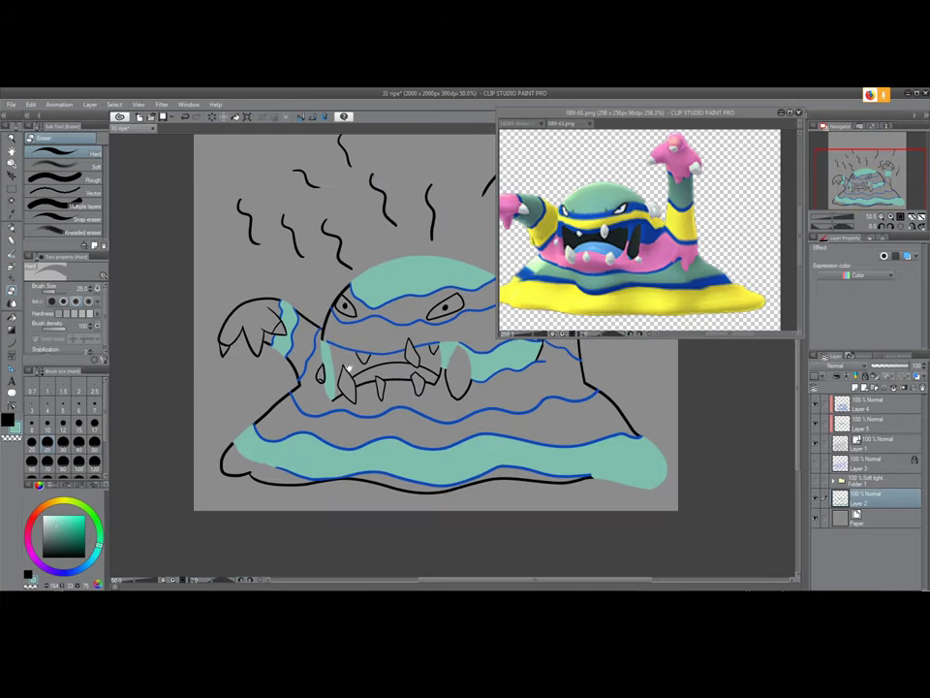
{"action": "left_click_drag", "start_coordinate": [337, 388], "coordinate": [313, 403]}
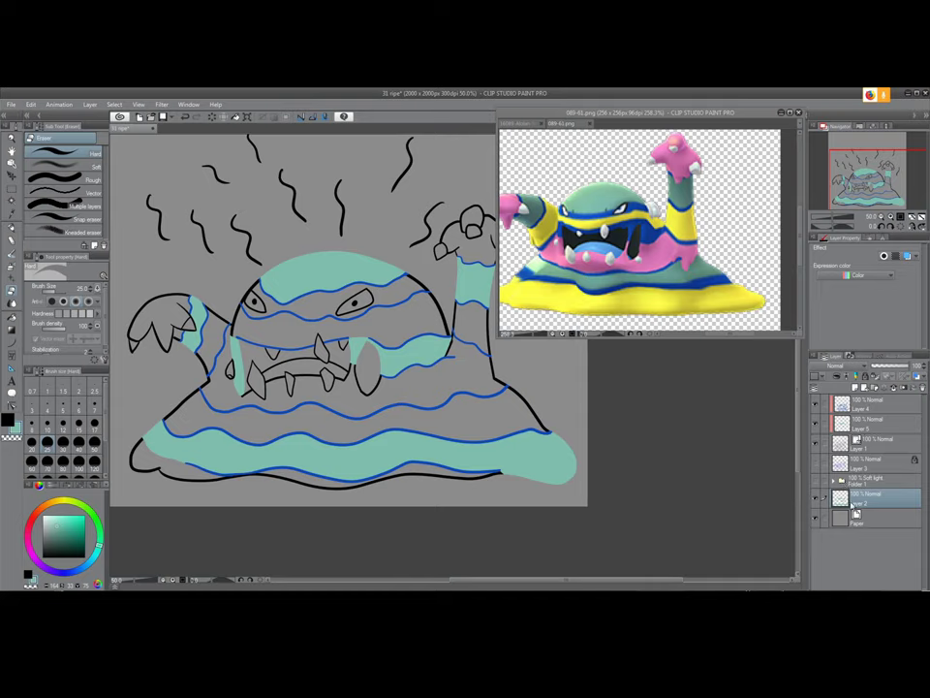
Add a new layer above Paper, sample the yellow from the reference's raised arm, and ready the Fill-in mono pen
{"action": "left_click", "coordinate": [869, 518]}
{"action": "left_click", "coordinate": [853, 389]}
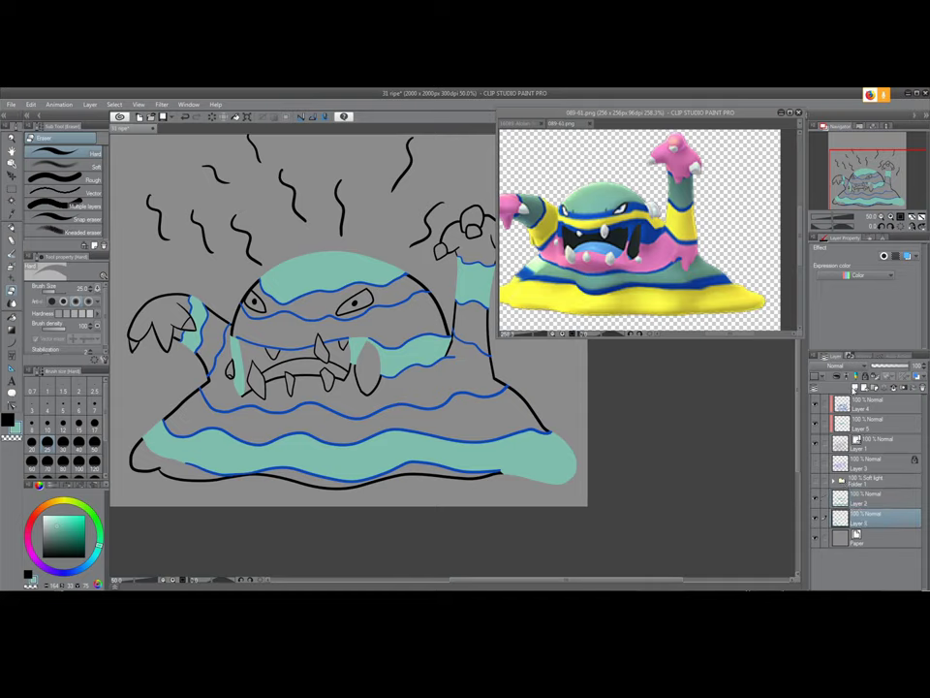
{"action": "key", "text": "i"}
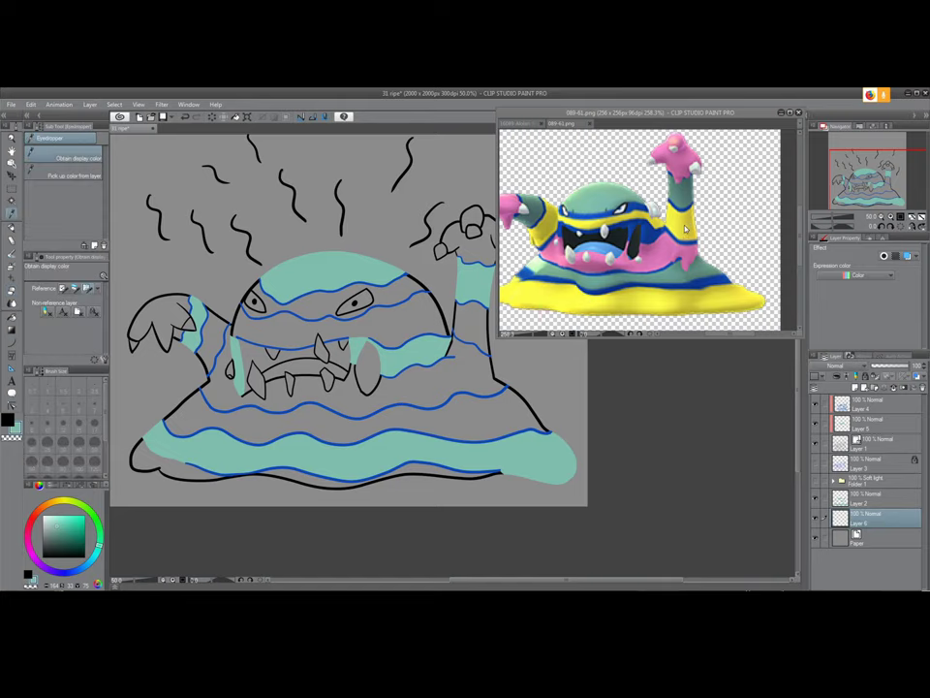
{"action": "left_click", "coordinate": [683, 219]}
{"action": "left_click", "coordinate": [678, 217]}
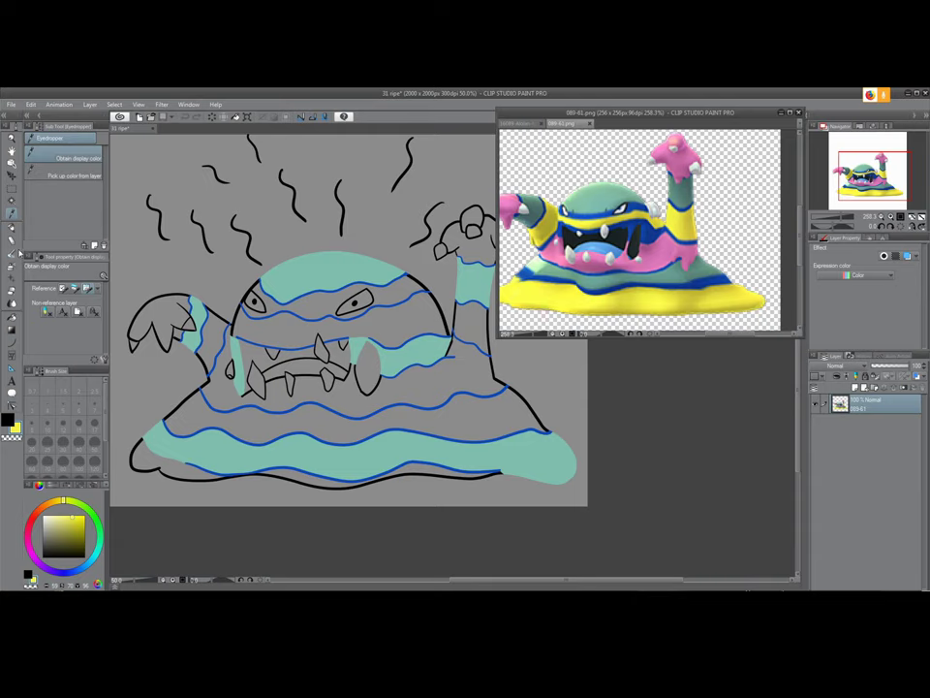
{"action": "left_click", "coordinate": [12, 226]}
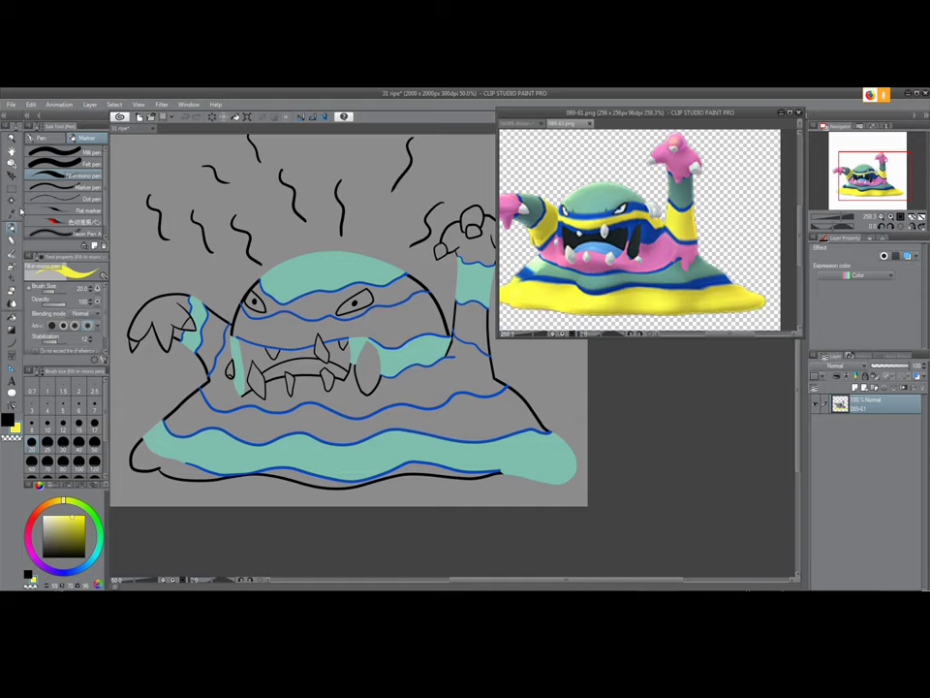
{"action": "left_click", "coordinate": [415, 320]}
{"action": "left_click_drag", "start_coordinate": [415, 320], "coordinate": [365, 285]}
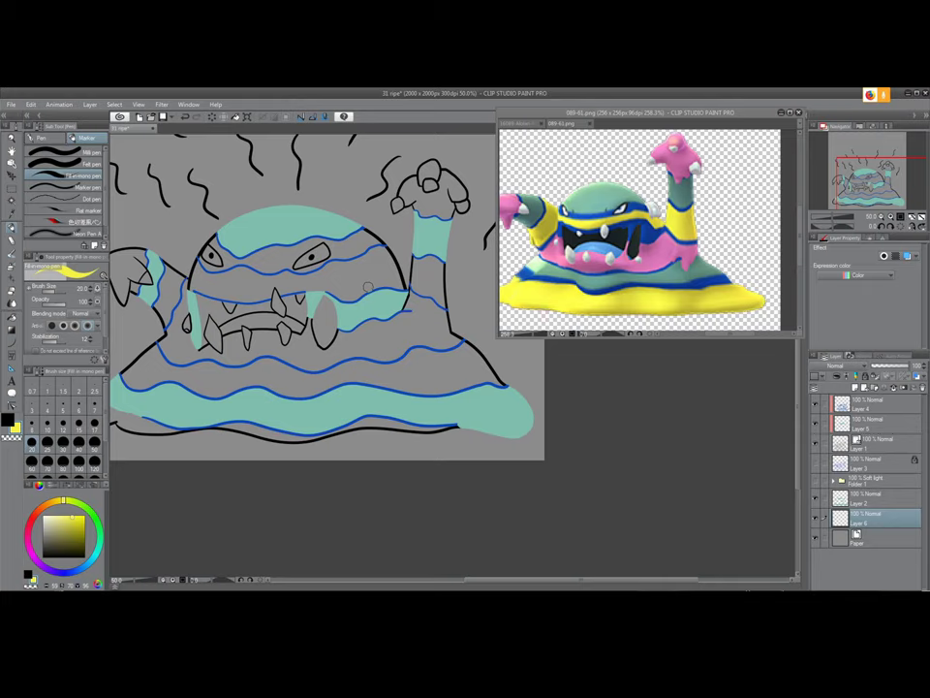
On Layer 6, fill the head's eye band yellow from the left eye to the right eye, enlarging the brush to 70
{"action": "scroll", "coordinate": [264, 229], "scroll_direction": "up", "scroll_amount": 3}
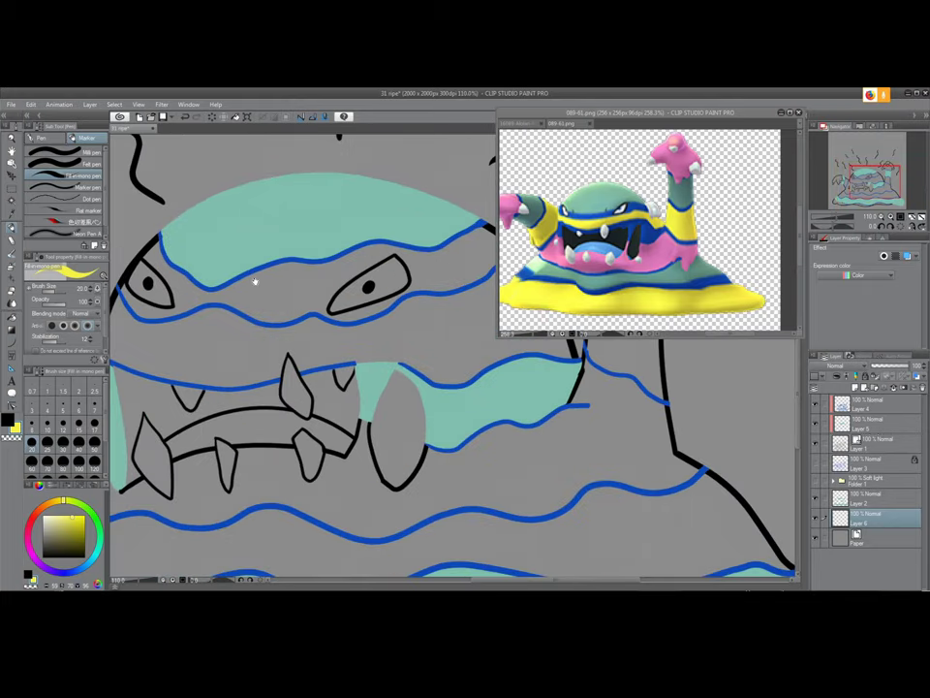
{"action": "scroll", "coordinate": [368, 340], "scroll_direction": "up", "scroll_amount": 1}
{"action": "scroll", "coordinate": [368, 340], "scroll_direction": "up", "scroll_amount": 3}
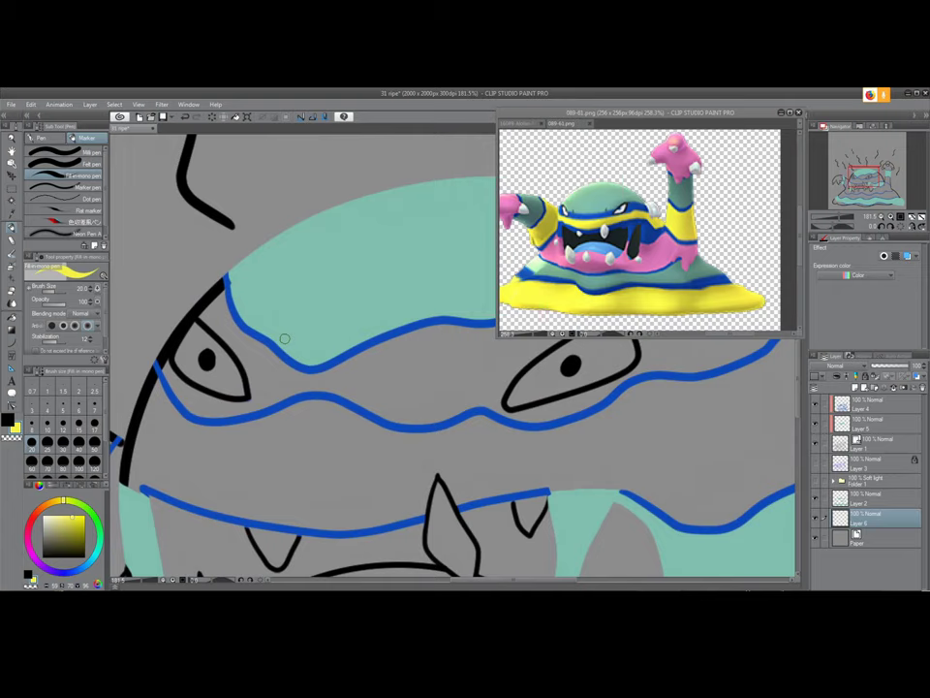
{"action": "mouse_move", "coordinate": [225, 295]}
{"action": "left_mouse_down"}
{"action": "mouse_move", "coordinate": [201, 314]}
{"action": "mouse_move", "coordinate": [222, 296]}
{"action": "mouse_move", "coordinate": [203, 314]}
{"action": "mouse_move", "coordinate": [249, 367]}
{"action": "mouse_move", "coordinate": [253, 401]}
{"action": "left_mouse_up"}
{"action": "mouse_move", "coordinate": [228, 336]}
{"action": "left_mouse_down"}
{"action": "mouse_move", "coordinate": [247, 372]}
{"action": "mouse_move", "coordinate": [249, 404]}
{"action": "mouse_move", "coordinate": [196, 395]}
{"action": "mouse_move", "coordinate": [163, 362]}
{"action": "mouse_move", "coordinate": [180, 394]}
{"action": "mouse_move", "coordinate": [210, 412]}
{"action": "mouse_move", "coordinate": [257, 404]}
{"action": "mouse_move", "coordinate": [177, 385]}
{"action": "left_mouse_up"}
{"action": "key", "text": "bracketright"}
{"action": "key", "text": "bracketright"}
{"action": "mouse_move", "coordinate": [259, 402]}
{"action": "left_mouse_down"}
{"action": "mouse_move", "coordinate": [238, 333]}
{"action": "mouse_move", "coordinate": [213, 311]}
{"action": "mouse_move", "coordinate": [221, 320]}
{"action": "mouse_move", "coordinate": [233, 297]}
{"action": "mouse_move", "coordinate": [257, 396]}
{"action": "mouse_move", "coordinate": [310, 379]}
{"action": "mouse_move", "coordinate": [417, 399]}
{"action": "left_mouse_up"}
{"action": "mouse_move", "coordinate": [500, 354]}
{"action": "left_mouse_down"}
{"action": "mouse_move", "coordinate": [435, 409]}
{"action": "mouse_move", "coordinate": [402, 407]}
{"action": "mouse_move", "coordinate": [363, 393]}
{"action": "mouse_move", "coordinate": [346, 373]}
{"action": "mouse_move", "coordinate": [305, 371]}
{"action": "mouse_move", "coordinate": [357, 385]}
{"action": "mouse_move", "coordinate": [288, 370]}
{"action": "mouse_move", "coordinate": [259, 334]}
{"action": "mouse_move", "coordinate": [275, 383]}
{"action": "mouse_move", "coordinate": [274, 336]}
{"action": "left_mouse_up"}
{"action": "mouse_move", "coordinate": [404, 359]}
{"action": "left_mouse_down"}
{"action": "mouse_move", "coordinate": [222, 332]}
{"action": "mouse_move", "coordinate": [396, 318]}
{"action": "mouse_move", "coordinate": [258, 348]}
{"action": "left_mouse_up"}
{"action": "mouse_move", "coordinate": [423, 298]}
{"action": "left_mouse_down"}
{"action": "mouse_move", "coordinate": [304, 353]}
{"action": "mouse_move", "coordinate": [396, 295]}
{"action": "mouse_move", "coordinate": [287, 349]}
{"action": "mouse_move", "coordinate": [338, 309]}
{"action": "mouse_move", "coordinate": [241, 352]}
{"action": "mouse_move", "coordinate": [175, 353]}
{"action": "mouse_move", "coordinate": [211, 367]}
{"action": "mouse_move", "coordinate": [274, 361]}
{"action": "left_mouse_up"}
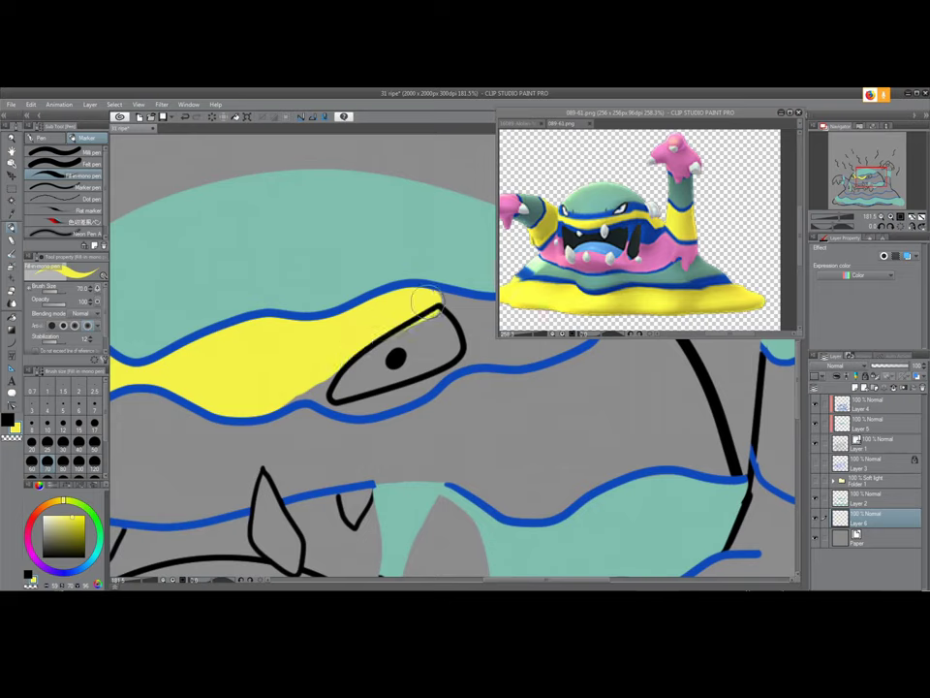
Tidy the yellow around the right eye, then extend the band to the head's right outline with brush size 40
{"action": "key", "text": "e"}
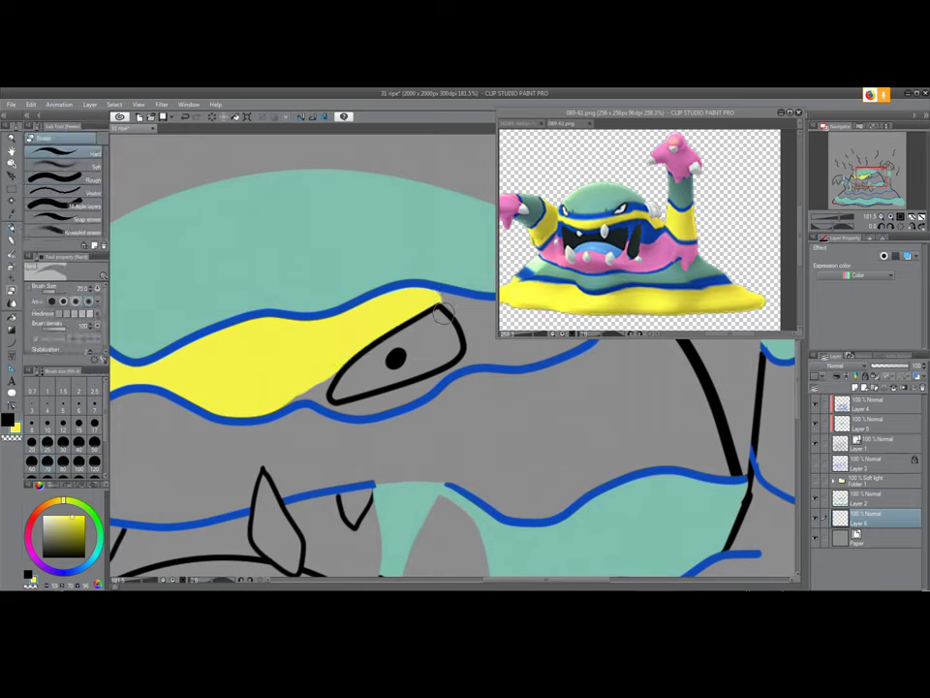
{"action": "key", "text": "p"}
{"action": "mouse_move", "coordinate": [315, 382]}
{"action": "left_mouse_down"}
{"action": "mouse_move", "coordinate": [341, 408]}
{"action": "mouse_move", "coordinate": [296, 395]}
{"action": "mouse_move", "coordinate": [413, 391]}
{"action": "mouse_move", "coordinate": [448, 372]}
{"action": "mouse_move", "coordinate": [347, 412]}
{"action": "mouse_move", "coordinate": [458, 368]}
{"action": "mouse_move", "coordinate": [449, 371]}
{"action": "mouse_move", "coordinate": [472, 351]}
{"action": "mouse_move", "coordinate": [473, 330]}
{"action": "mouse_move", "coordinate": [438, 294]}
{"action": "mouse_move", "coordinate": [471, 339]}
{"action": "mouse_move", "coordinate": [468, 358]}
{"action": "mouse_move", "coordinate": [477, 355]}
{"action": "mouse_move", "coordinate": [304, 363]}
{"action": "left_mouse_up"}
{"action": "key", "text": "bracketleft"}
{"action": "key", "text": "bracketleft"}
{"action": "key", "text": "bracketleft"}
{"action": "key", "text": "bracketleft"}
{"action": "key", "text": "bracketleft"}
{"action": "key", "text": "bracketleft"}
{"action": "mouse_move", "coordinate": [385, 300]}
{"action": "left_mouse_down"}
{"action": "mouse_move", "coordinate": [287, 306]}
{"action": "mouse_move", "coordinate": [309, 371]}
{"action": "mouse_move", "coordinate": [378, 361]}
{"action": "mouse_move", "coordinate": [483, 314]}
{"action": "mouse_move", "coordinate": [417, 274]}
{"action": "mouse_move", "coordinate": [325, 313]}
{"action": "mouse_move", "coordinate": [309, 330]}
{"action": "mouse_move", "coordinate": [341, 344]}
{"action": "mouse_move", "coordinate": [453, 312]}
{"action": "mouse_move", "coordinate": [337, 358]}
{"action": "mouse_move", "coordinate": [436, 323]}
{"action": "mouse_move", "coordinate": [334, 349]}
{"action": "mouse_move", "coordinate": [437, 297]}
{"action": "mouse_move", "coordinate": [407, 290]}
{"action": "mouse_move", "coordinate": [321, 336]}
{"action": "mouse_move", "coordinate": [416, 300]}
{"action": "mouse_move", "coordinate": [332, 324]}
{"action": "left_mouse_up"}
{"action": "left_click_drag", "start_coordinate": [442, 425], "coordinate": [221, 402]}
{"action": "left_click_drag", "start_coordinate": [381, 405], "coordinate": [346, 413]}
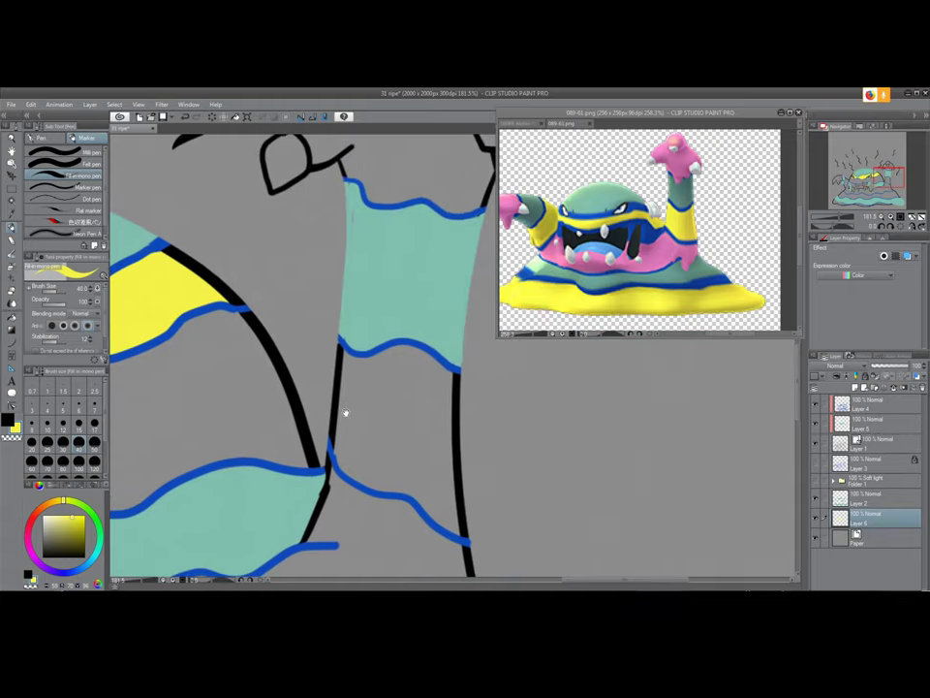
Patch the rough left edge of the raised arm's teal band on Layer 2 with the Copy stamp
{"action": "left_click", "coordinate": [875, 499]}
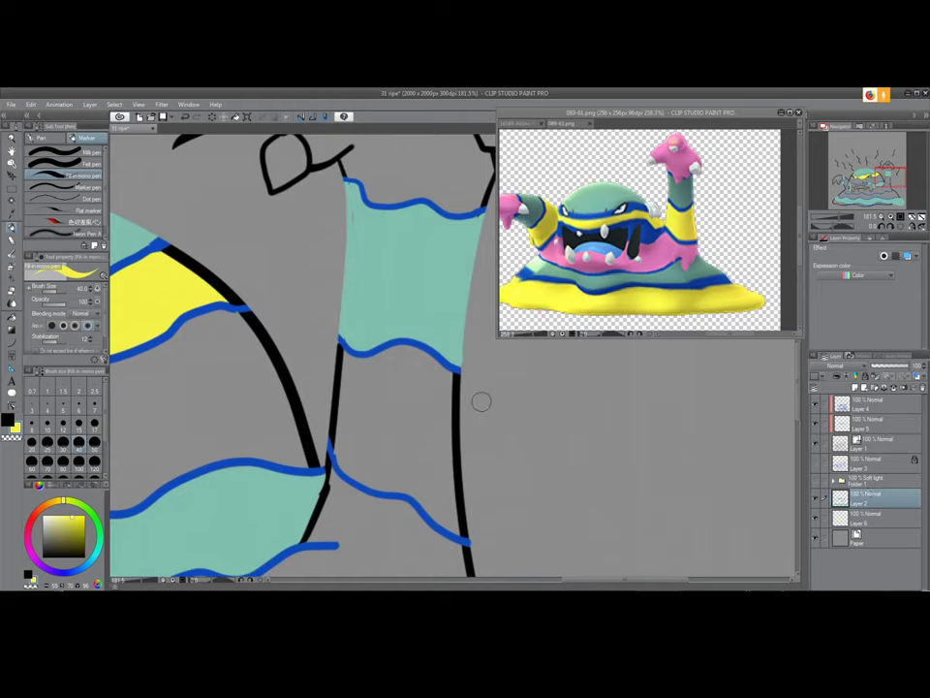
{"action": "key", "text": "j"}
{"action": "left_click", "coordinate": [85, 230]}
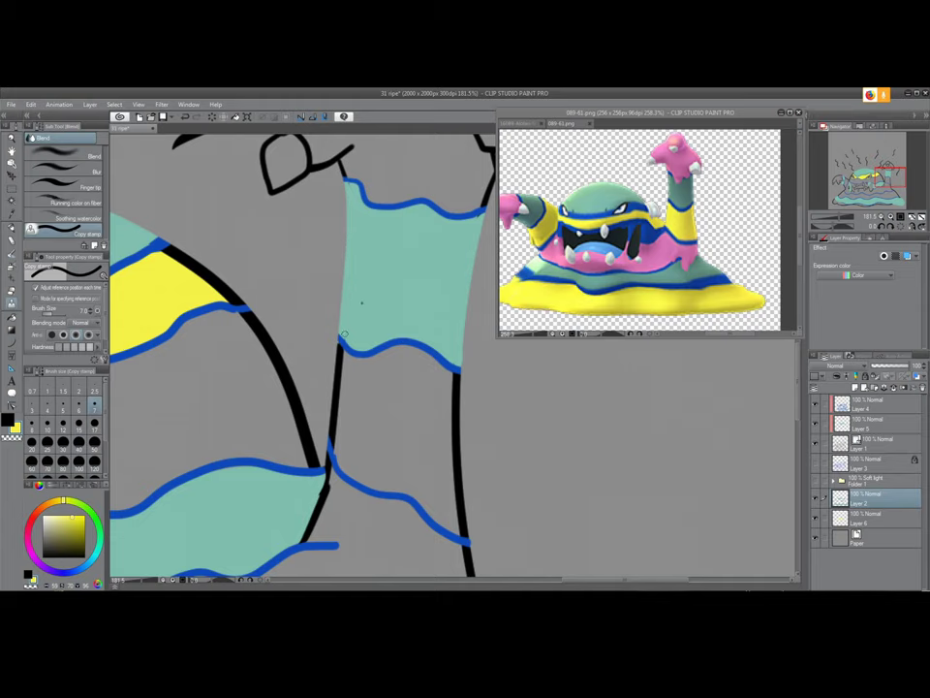
{"action": "left_click", "coordinate": [865, 419]}
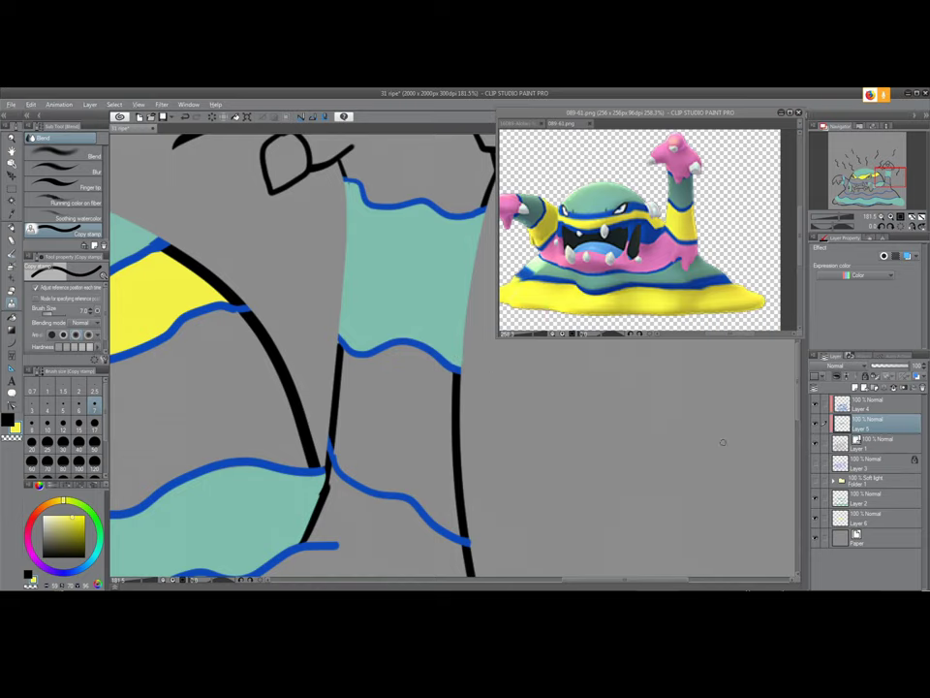
{"action": "left_click", "coordinate": [860, 498]}
{"action": "key", "text": "e"}
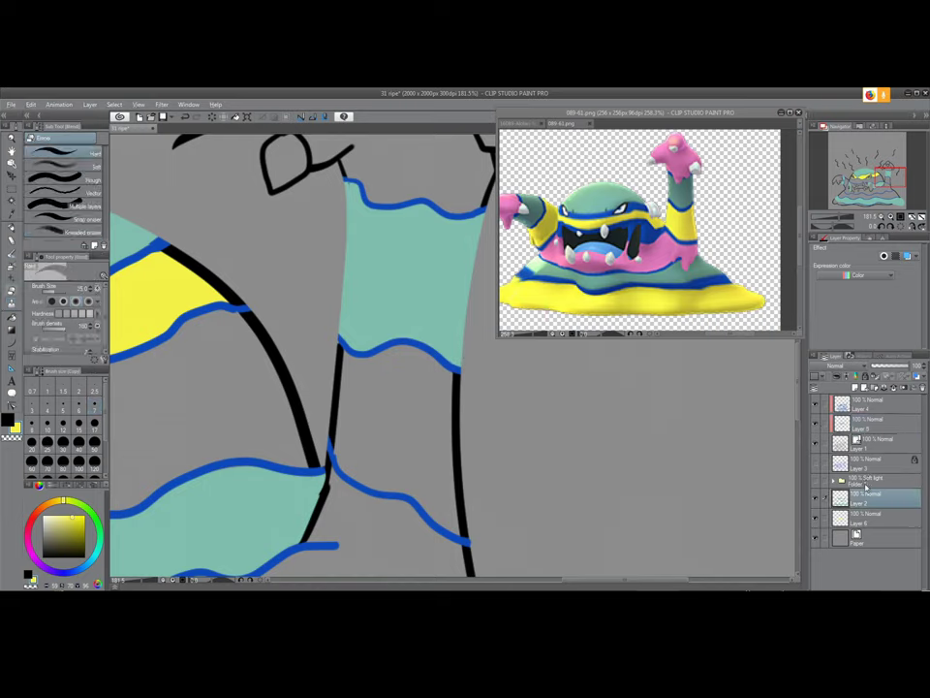
Fill the left arm's band beside the teal with yellow on Layer 6, erasing any spill past the outlines
{"action": "left_click", "coordinate": [866, 520]}
{"action": "scroll", "coordinate": [523, 412], "scroll_direction": "down", "scroll_amount": 5}
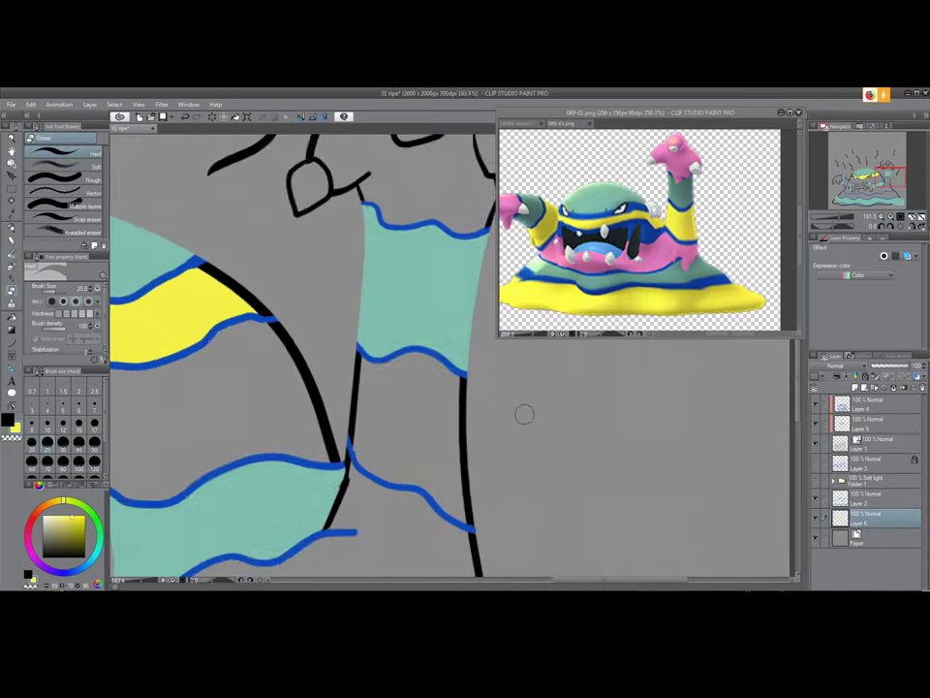
{"action": "mouse_move", "coordinate": [354, 310]}
{"action": "left_mouse_down"}
{"action": "mouse_move", "coordinate": [423, 320]}
{"action": "mouse_move", "coordinate": [271, 299]}
{"action": "mouse_move", "coordinate": [324, 287]}
{"action": "left_mouse_up"}
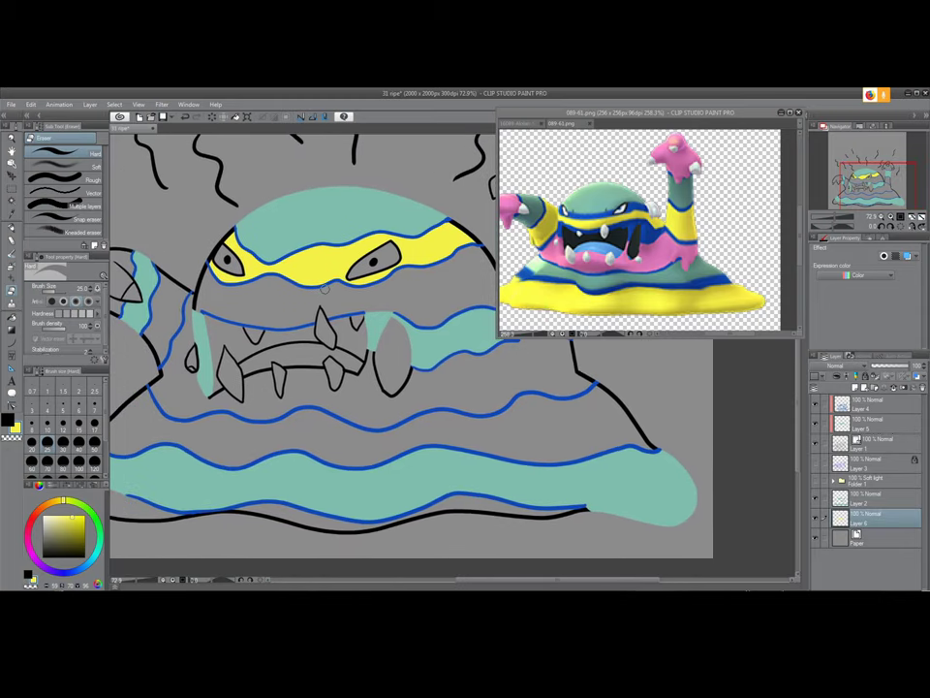
{"action": "left_click_drag", "start_coordinate": [267, 341], "coordinate": [374, 371]}
{"action": "left_click_drag", "start_coordinate": [230, 363], "coordinate": [277, 378]}
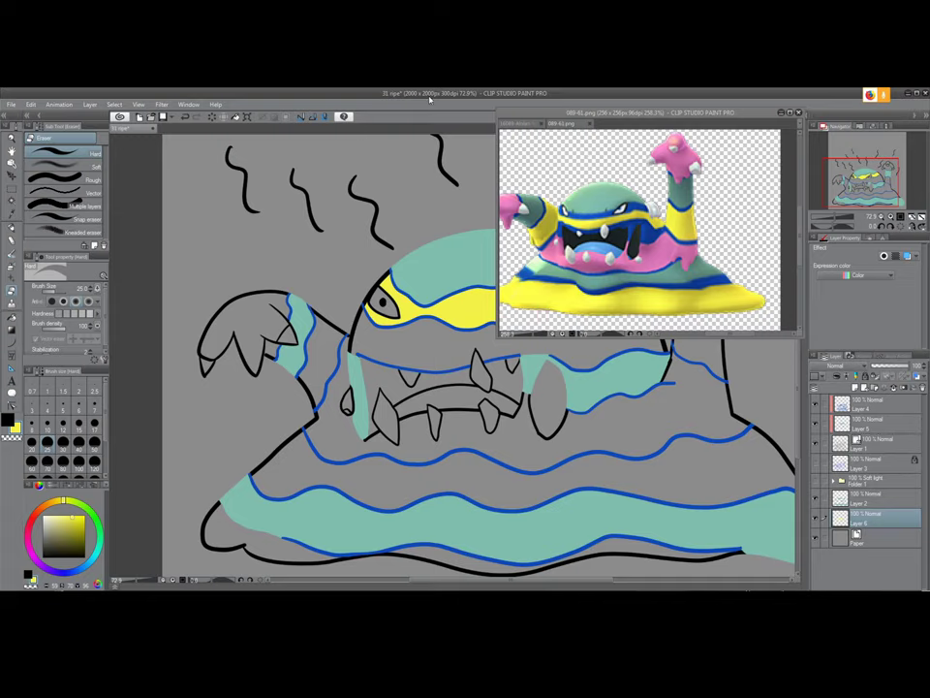
{"action": "left_click_drag", "start_coordinate": [326, 409], "coordinate": [347, 442]}
{"action": "scroll", "coordinate": [345, 441], "scroll_direction": "up", "scroll_amount": 3}
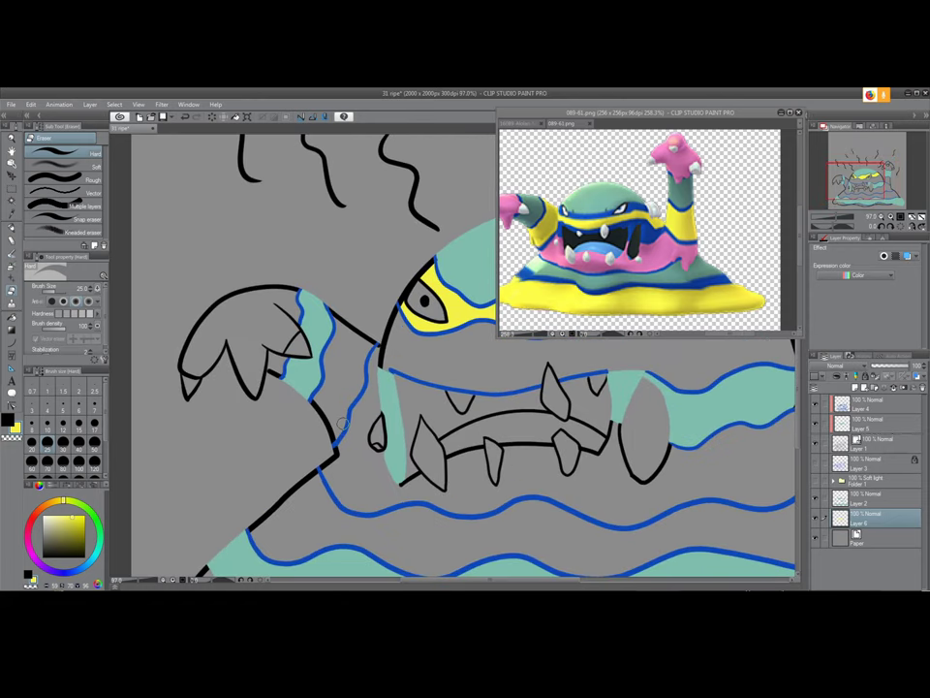
{"action": "key", "text": "p"}
{"action": "mouse_move", "coordinate": [337, 336]}
{"action": "left_mouse_down"}
{"action": "mouse_move", "coordinate": [368, 351]}
{"action": "mouse_move", "coordinate": [339, 431]}
{"action": "mouse_move", "coordinate": [360, 349]}
{"action": "mouse_move", "coordinate": [374, 379]}
{"action": "left_mouse_up"}
{"action": "key", "text": "e"}
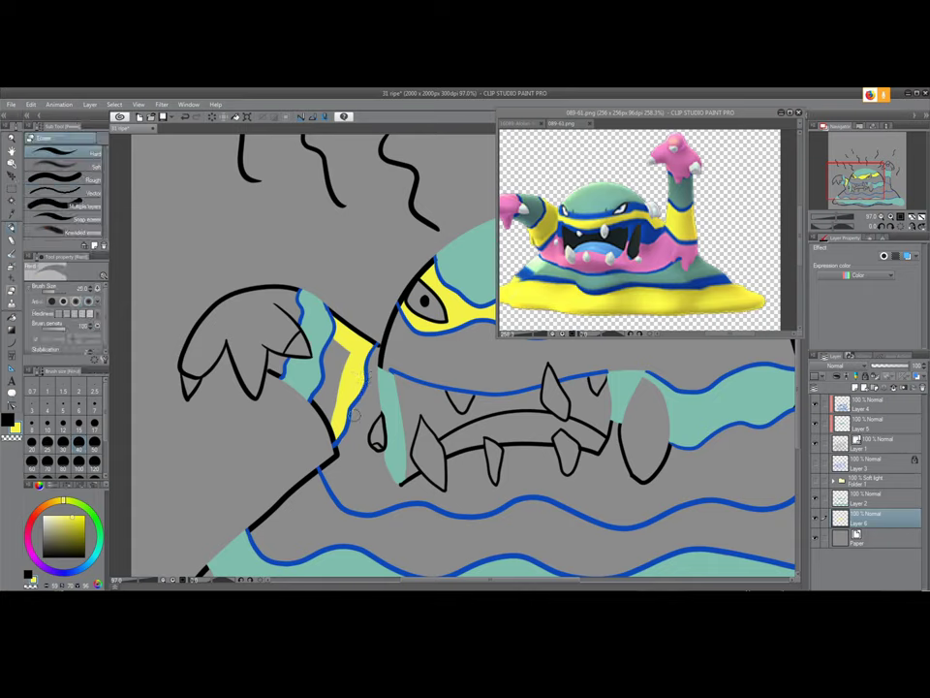
{"action": "key", "text": "p"}
{"action": "mouse_move", "coordinate": [323, 392]}
{"action": "left_mouse_down"}
{"action": "mouse_move", "coordinate": [333, 418]}
{"action": "mouse_move", "coordinate": [340, 359]}
{"action": "mouse_move", "coordinate": [340, 382]}
{"action": "left_mouse_up"}
Fill the thin strip between the lowest blue wave and the base outline with yellow, erasing spill below the outline
{"action": "left_click_drag", "start_coordinate": [576, 531], "coordinate": [330, 328]}
{"action": "mouse_move", "coordinate": [543, 407]}
{"action": "left_mouse_down"}
{"action": "mouse_move", "coordinate": [227, 442]}
{"action": "mouse_move", "coordinate": [401, 448]}
{"action": "left_mouse_up"}
{"action": "mouse_move", "coordinate": [473, 466]}
{"action": "left_mouse_down"}
{"action": "mouse_move", "coordinate": [328, 451]}
{"action": "mouse_move", "coordinate": [300, 461]}
{"action": "mouse_move", "coordinate": [459, 467]}
{"action": "left_mouse_up"}
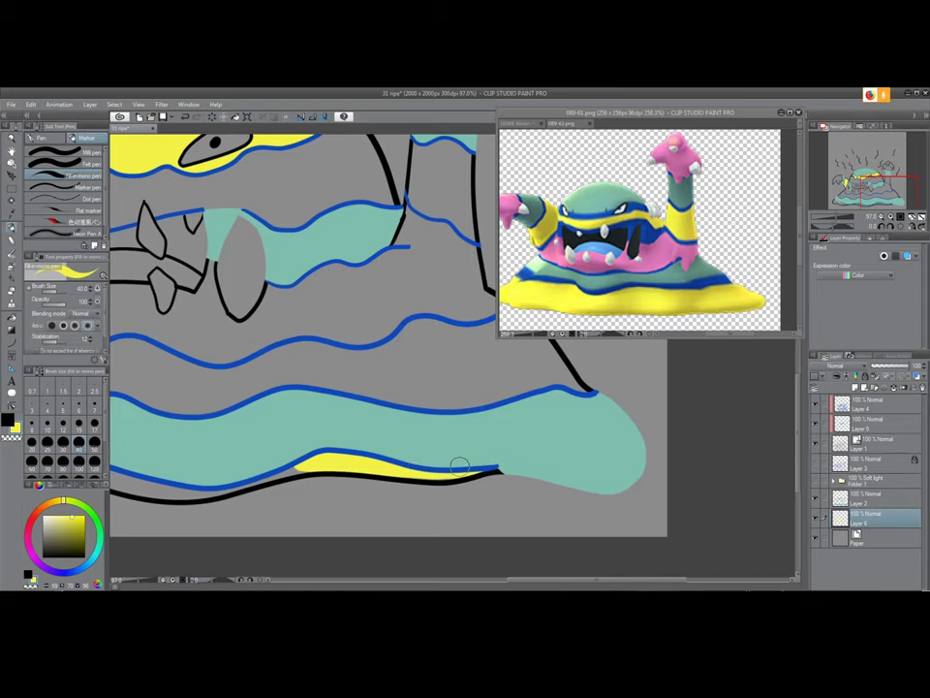
{"action": "mouse_move", "coordinate": [322, 440]}
{"action": "left_mouse_down"}
{"action": "mouse_move", "coordinate": [454, 376]}
{"action": "mouse_move", "coordinate": [376, 413]}
{"action": "mouse_move", "coordinate": [330, 421]}
{"action": "mouse_move", "coordinate": [192, 388]}
{"action": "mouse_move", "coordinate": [164, 395]}
{"action": "mouse_move", "coordinate": [318, 424]}
{"action": "mouse_move", "coordinate": [395, 409]}
{"action": "mouse_move", "coordinate": [318, 428]}
{"action": "mouse_move", "coordinate": [270, 423]}
{"action": "mouse_move", "coordinate": [219, 395]}
{"action": "left_mouse_up"}
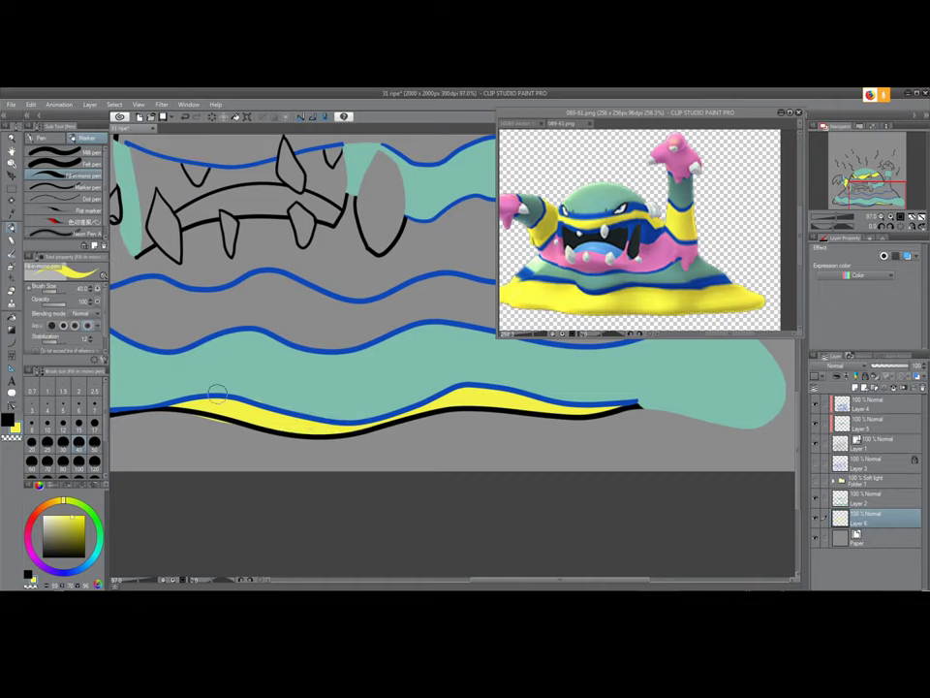
{"action": "key", "text": "e"}
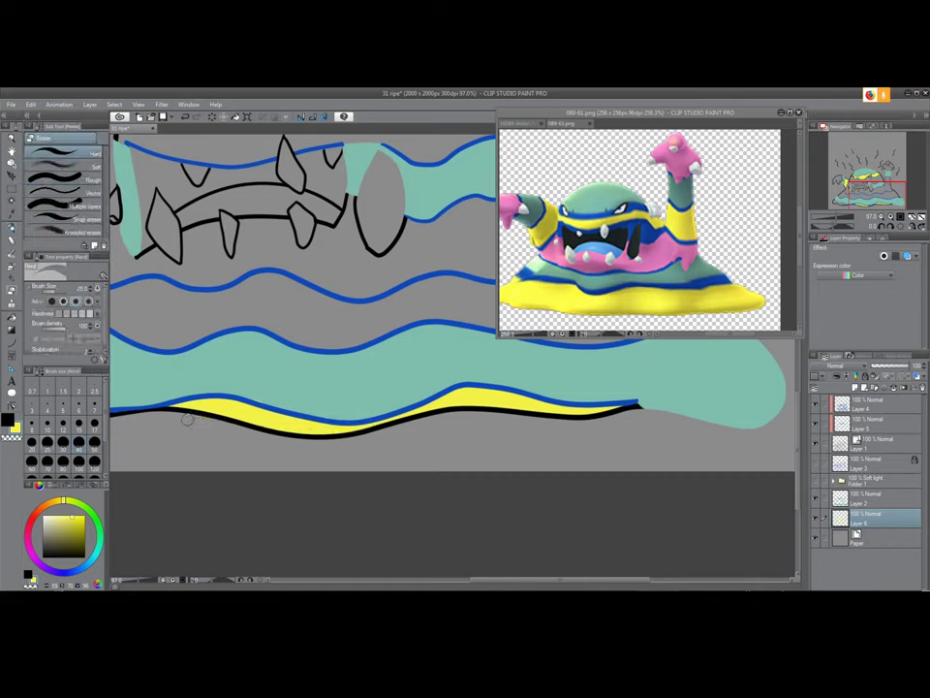
Touch up the teal base band on Layer 2 with the Copy stamp, just above the yellow strip
{"action": "left_click", "coordinate": [856, 497]}
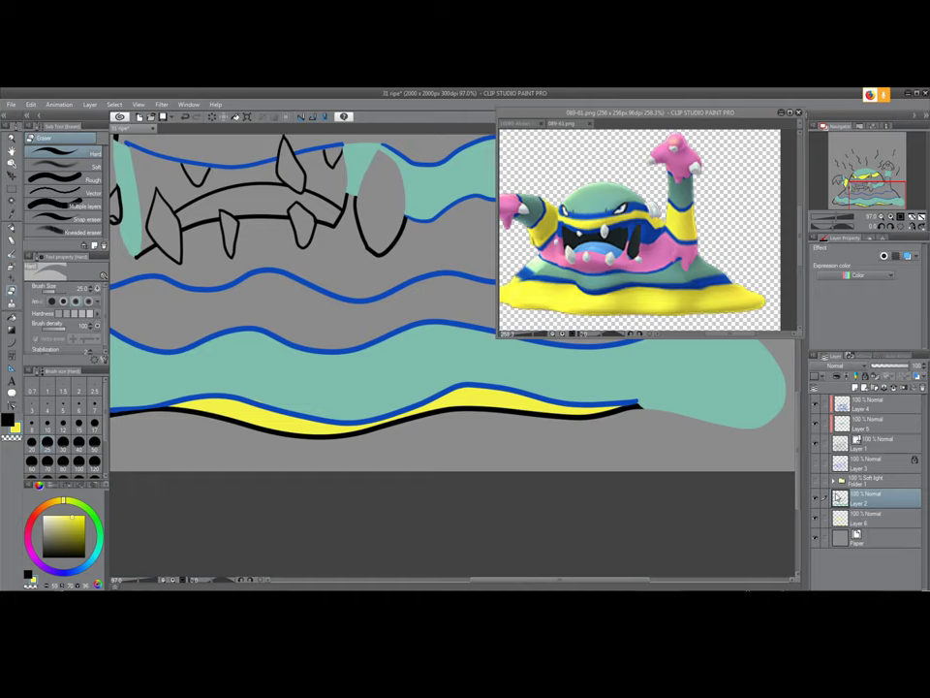
{"action": "key", "text": "j"}
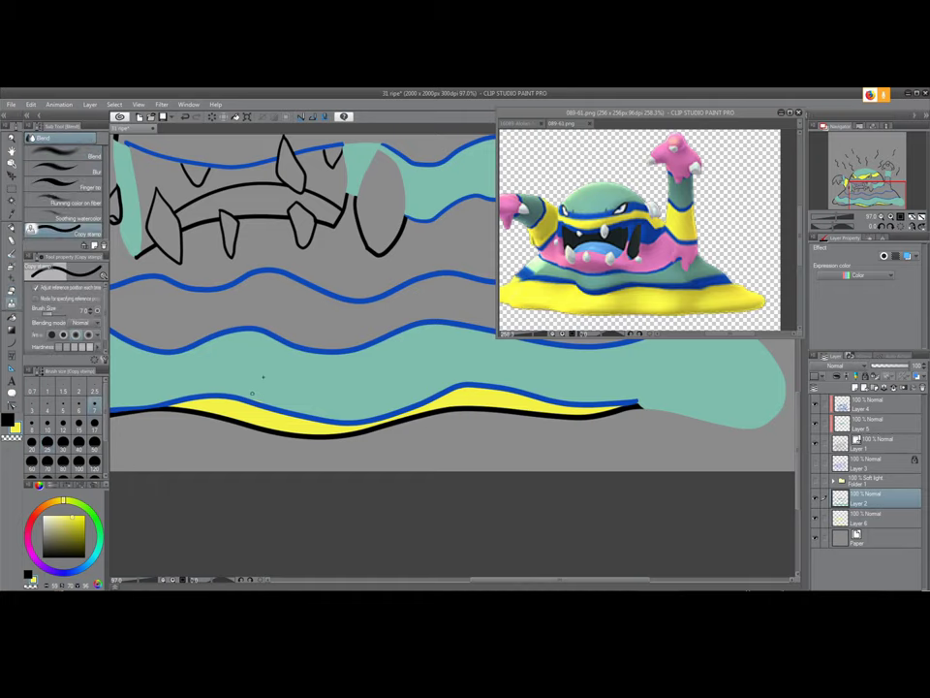
{"action": "left_click_drag", "start_coordinate": [223, 391], "coordinate": [393, 381]}
{"action": "left_click_drag", "start_coordinate": [273, 372], "coordinate": [363, 392]}
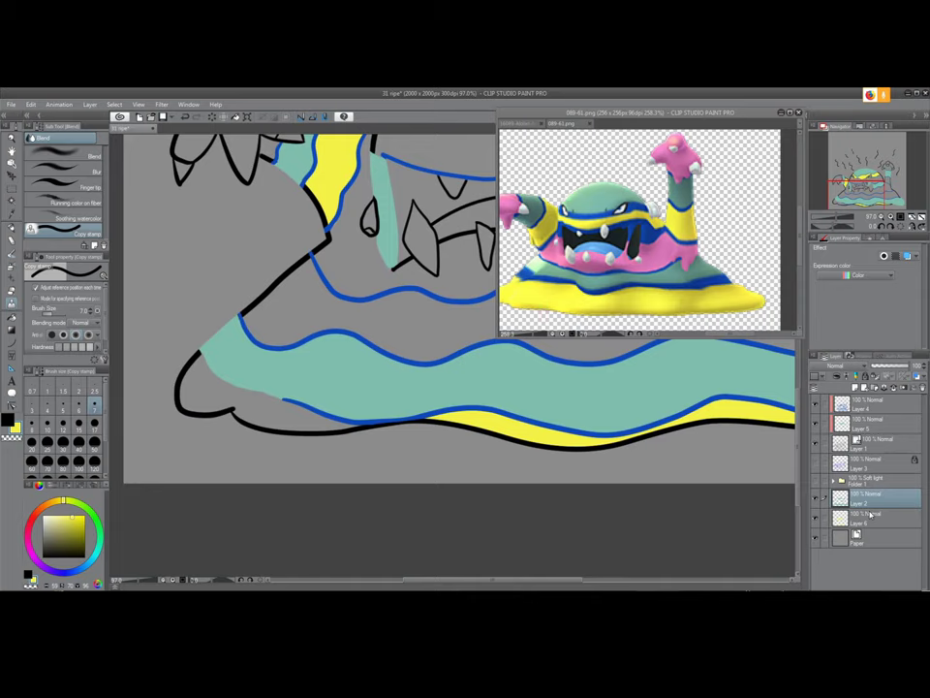
Sample the pink from the reference's body beside the mouth and add a new layer directly above Paper
{"action": "scroll", "coordinate": [441, 435], "scroll_direction": "down", "scroll_amount": 5}
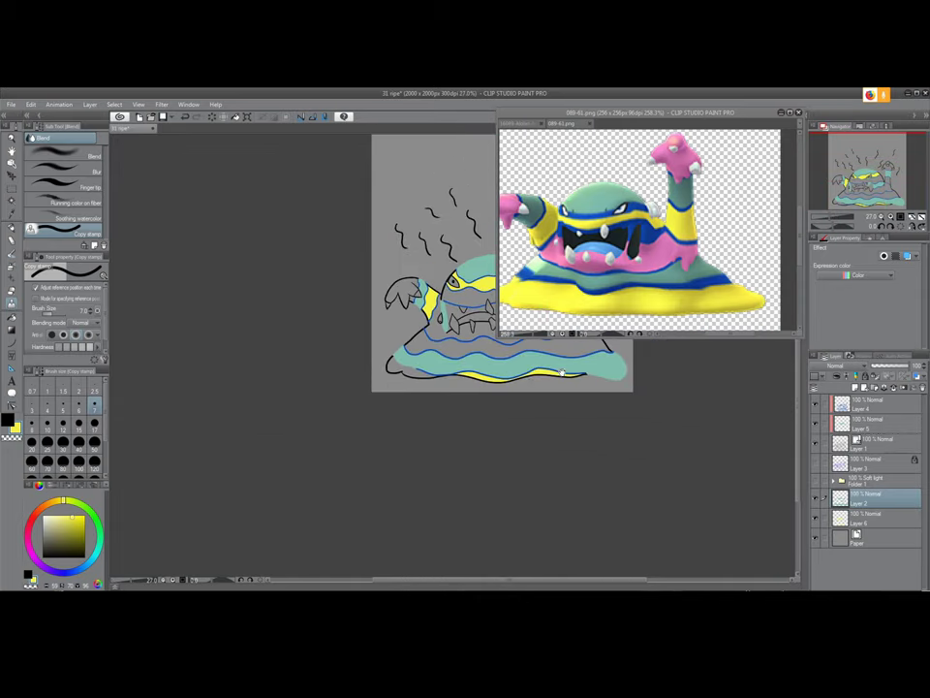
{"action": "left_click_drag", "start_coordinate": [414, 437], "coordinate": [483, 419]}
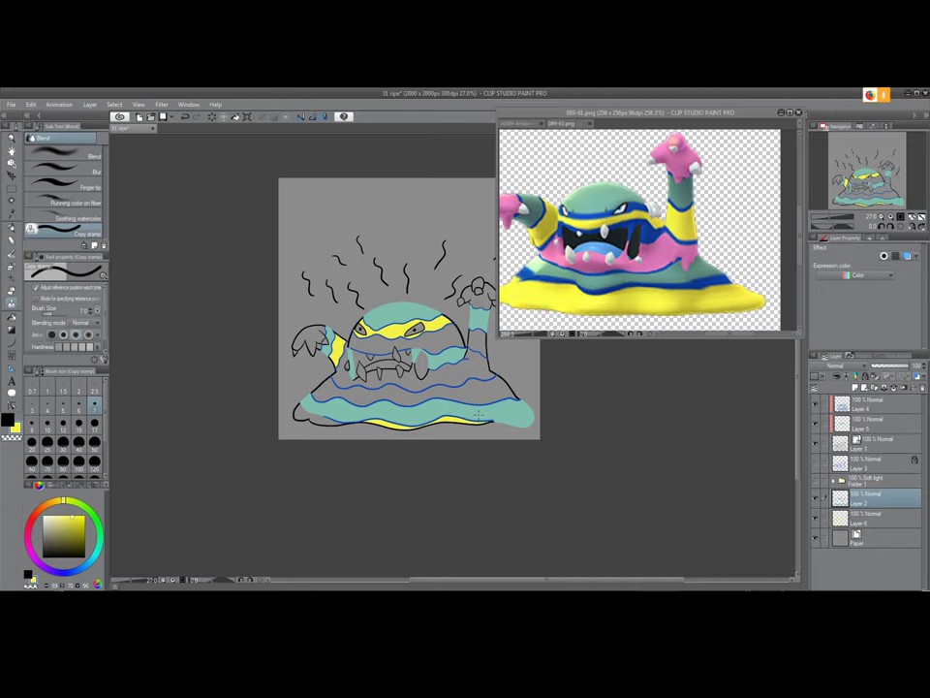
{"action": "right_click", "coordinate": [598, 244]}
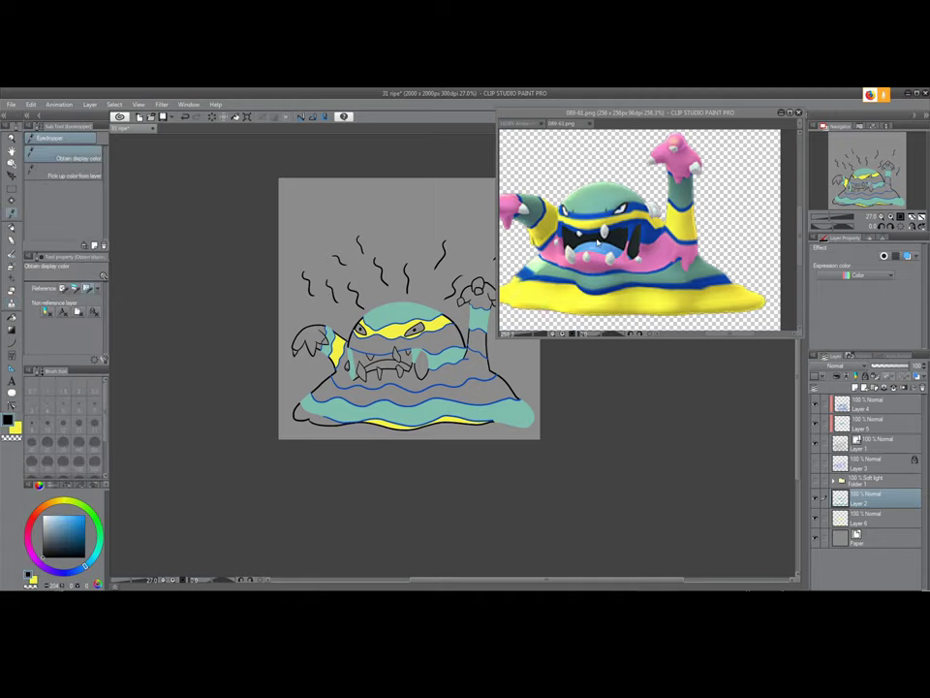
{"action": "left_click", "coordinate": [661, 252]}
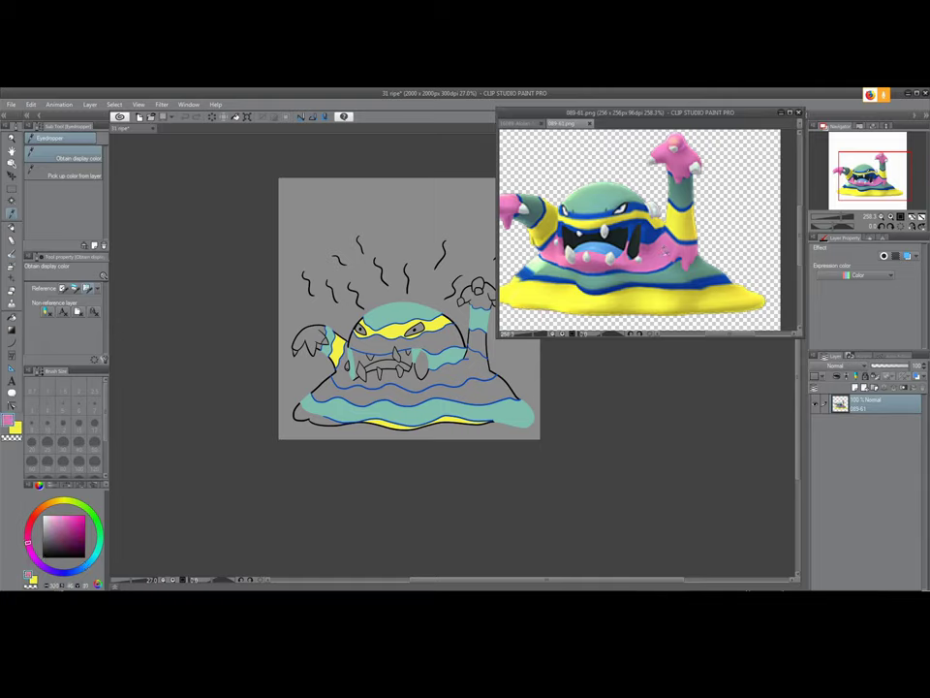
{"action": "left_click", "coordinate": [415, 376]}
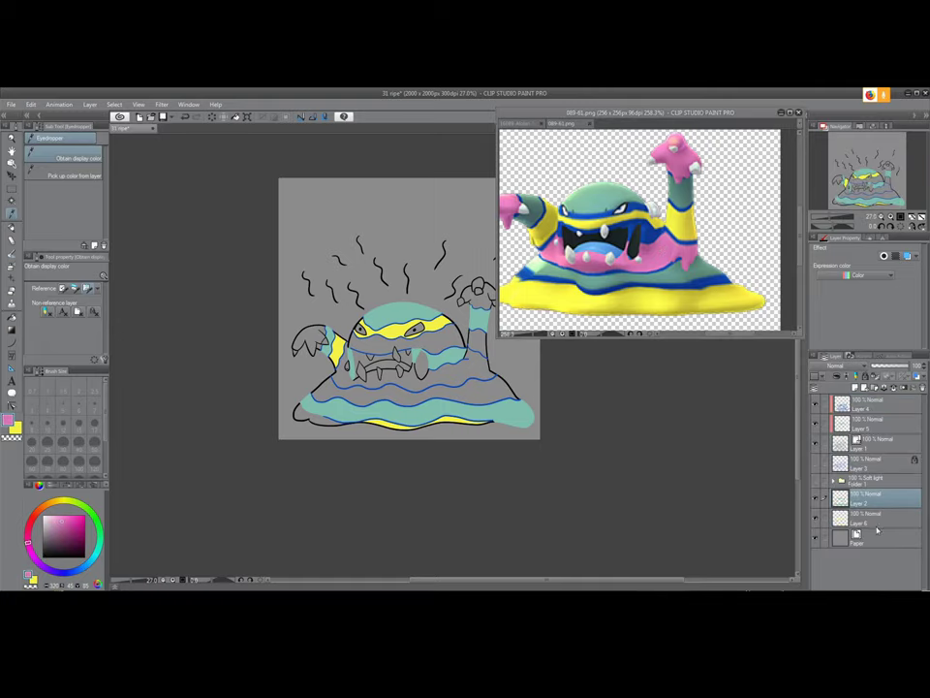
{"action": "left_click", "coordinate": [877, 526]}
{"action": "left_click", "coordinate": [876, 537]}
{"action": "left_click", "coordinate": [855, 388]}
On Layer 7, fill the left part of the face band below the eyes pink with the Fill-in mono pen, refining at size 17
{"action": "scroll", "coordinate": [367, 330], "scroll_direction": "up", "scroll_amount": 3}
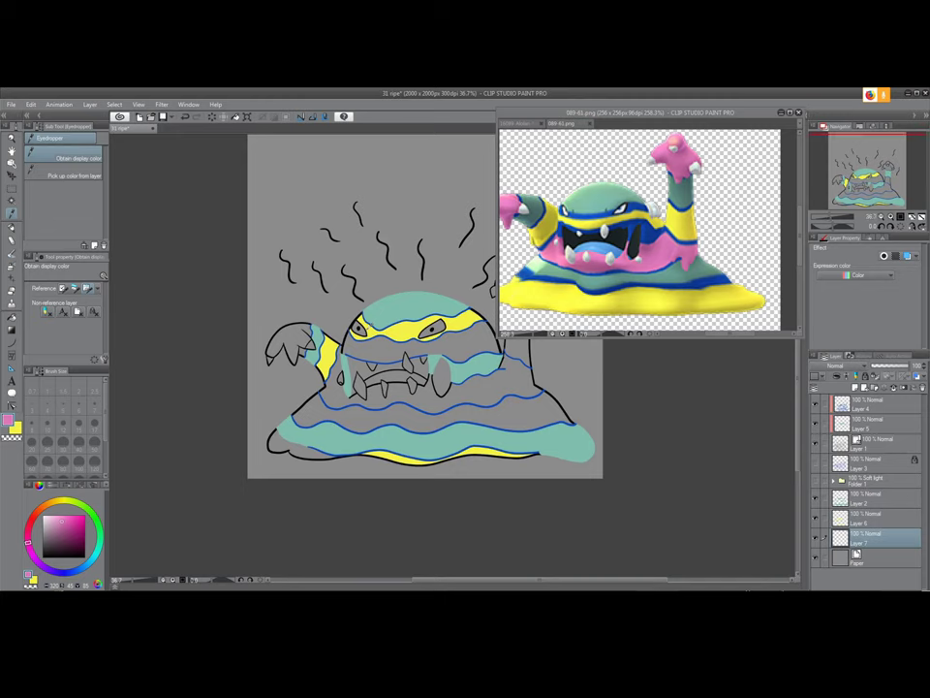
{"action": "scroll", "coordinate": [367, 325], "scroll_direction": "up", "scroll_amount": 2}
{"action": "key", "text": "p"}
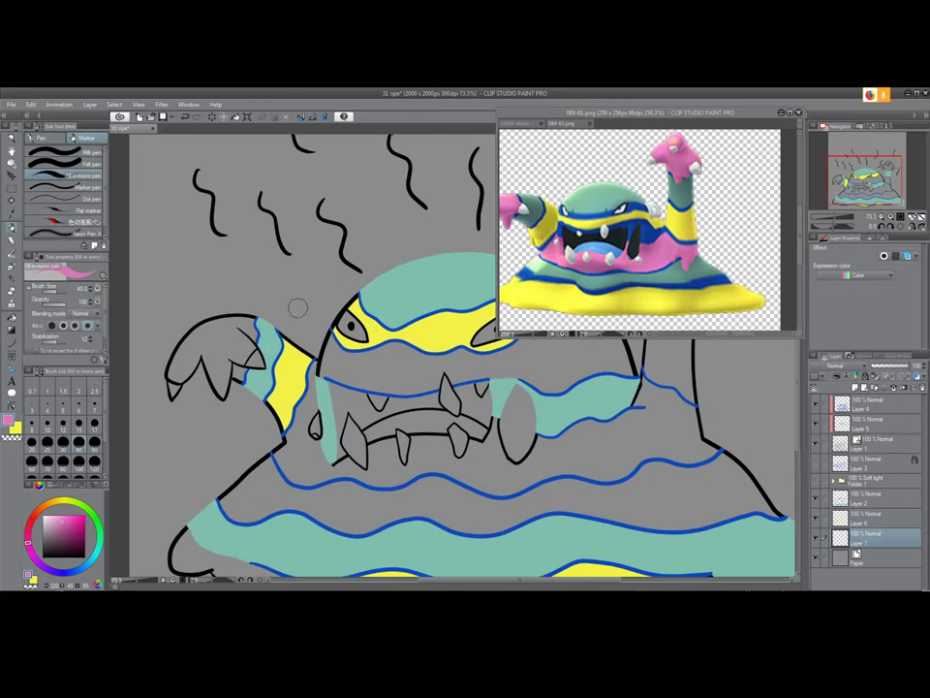
{"action": "mouse_move", "coordinate": [334, 339]}
{"action": "left_mouse_down"}
{"action": "mouse_move", "coordinate": [320, 377]}
{"action": "mouse_move", "coordinate": [340, 348]}
{"action": "mouse_move", "coordinate": [350, 356]}
{"action": "mouse_move", "coordinate": [424, 350]}
{"action": "mouse_move", "coordinate": [337, 363]}
{"action": "mouse_move", "coordinate": [331, 375]}
{"action": "mouse_move", "coordinate": [367, 377]}
{"action": "left_mouse_up"}
{"action": "mouse_move", "coordinate": [369, 371]}
{"action": "left_mouse_down"}
{"action": "mouse_move", "coordinate": [423, 372]}
{"action": "mouse_move", "coordinate": [437, 354]}
{"action": "mouse_move", "coordinate": [391, 374]}
{"action": "left_mouse_up"}
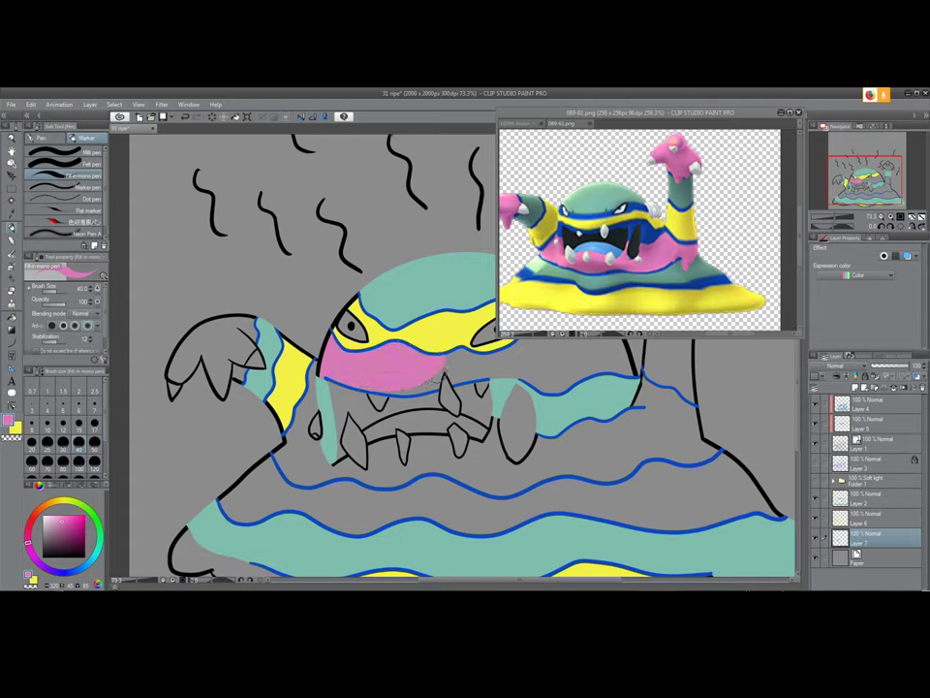
{"action": "key", "text": "bracketleft"}
{"action": "key", "text": "bracketleft"}
{"action": "key", "text": "bracketleft"}
{"action": "key", "text": "bracketleft"}
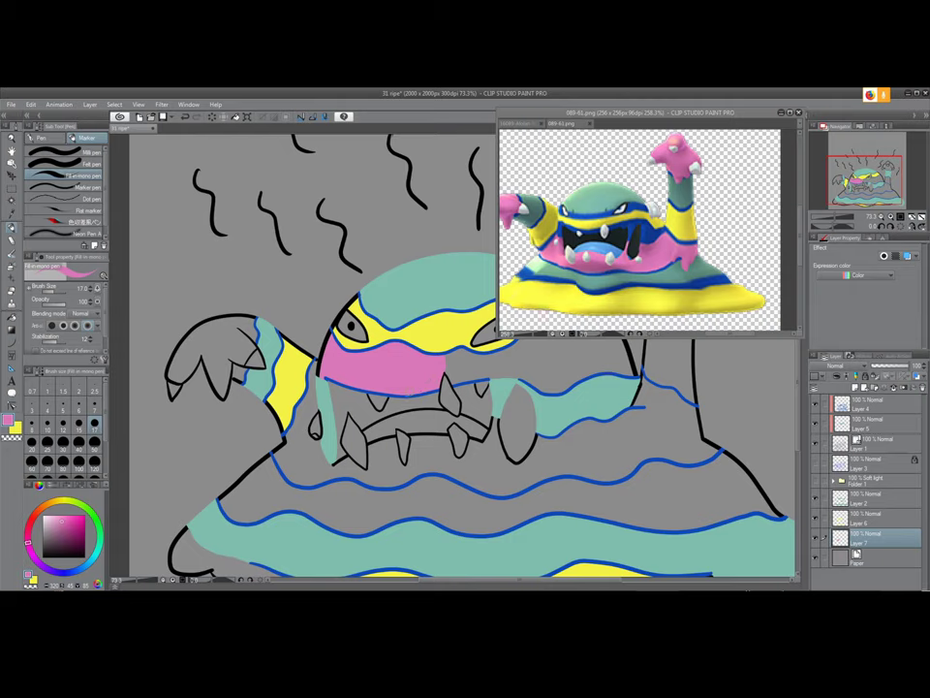
Fill the rest of the pink face band across to the head's right outline with brush size 70
{"action": "left_click_drag", "start_coordinate": [458, 377], "coordinate": [275, 416]}
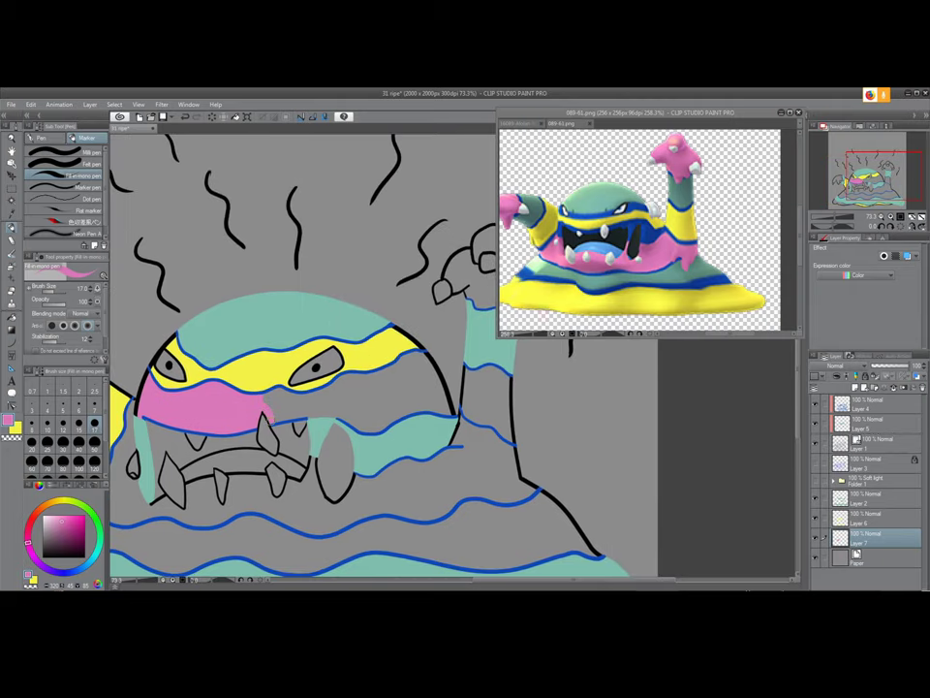
{"action": "mouse_move", "coordinate": [392, 367]}
{"action": "left_mouse_down"}
{"action": "mouse_move", "coordinate": [417, 414]}
{"action": "mouse_move", "coordinate": [436, 418]}
{"action": "mouse_move", "coordinate": [420, 360]}
{"action": "mouse_move", "coordinate": [291, 405]}
{"action": "left_mouse_up"}
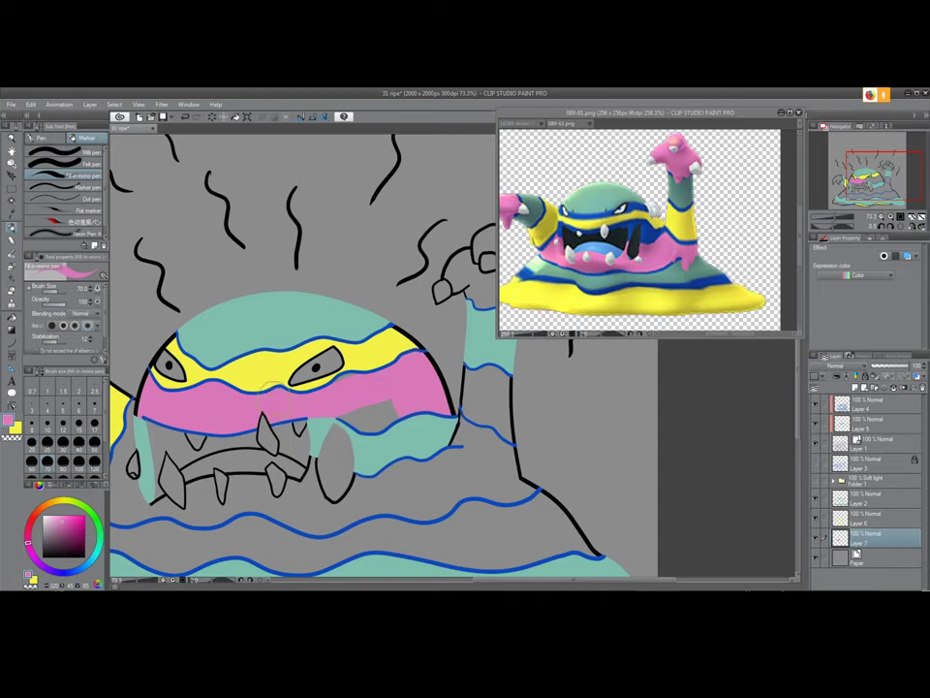
{"action": "left_click_drag", "start_coordinate": [407, 419], "coordinate": [350, 419]}
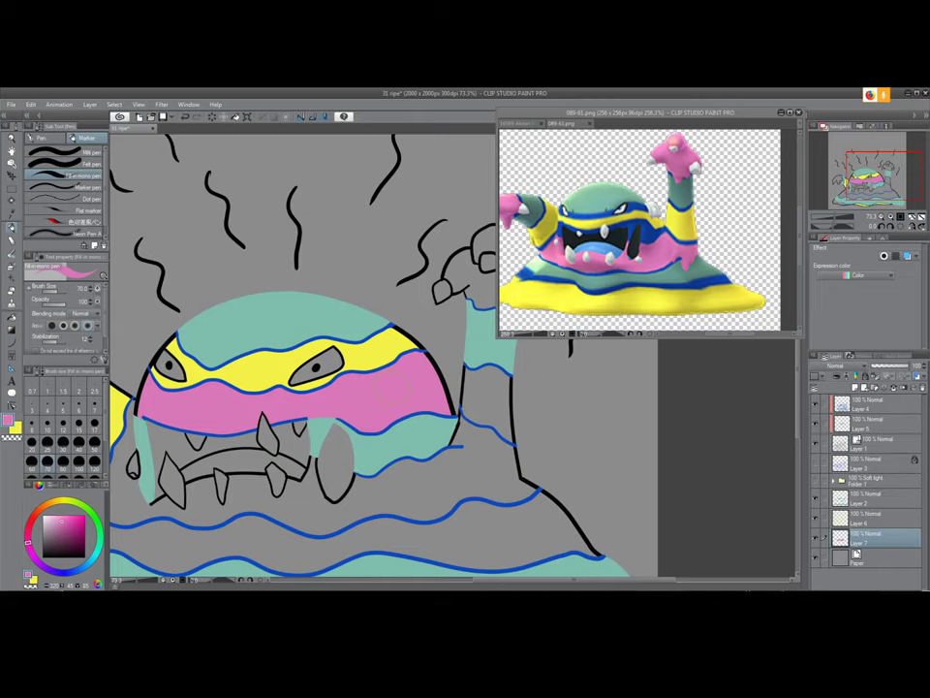
On Layer 6, paint the body band yellow from the large fang toward the raised right arm at brush size 70
{"action": "mouse_move", "coordinate": [406, 475]}
{"action": "left_mouse_down"}
{"action": "mouse_move", "coordinate": [289, 424]}
{"action": "mouse_move", "coordinate": [268, 431]}
{"action": "mouse_move", "coordinate": [328, 476]}
{"action": "mouse_move", "coordinate": [275, 464]}
{"action": "mouse_move", "coordinate": [328, 416]}
{"action": "mouse_move", "coordinate": [323, 278]}
{"action": "mouse_move", "coordinate": [347, 304]}
{"action": "mouse_move", "coordinate": [347, 352]}
{"action": "mouse_move", "coordinate": [322, 426]}
{"action": "mouse_move", "coordinate": [245, 283]}
{"action": "left_mouse_up"}
{"action": "left_click_drag", "start_coordinate": [281, 452], "coordinate": [381, 320]}
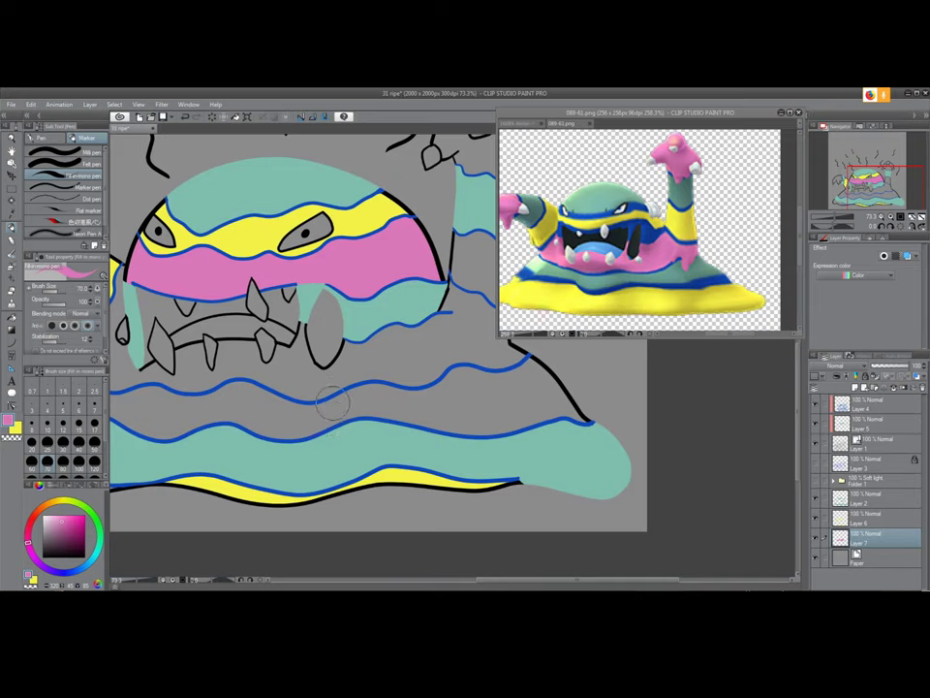
{"action": "left_click", "coordinate": [841, 510]}
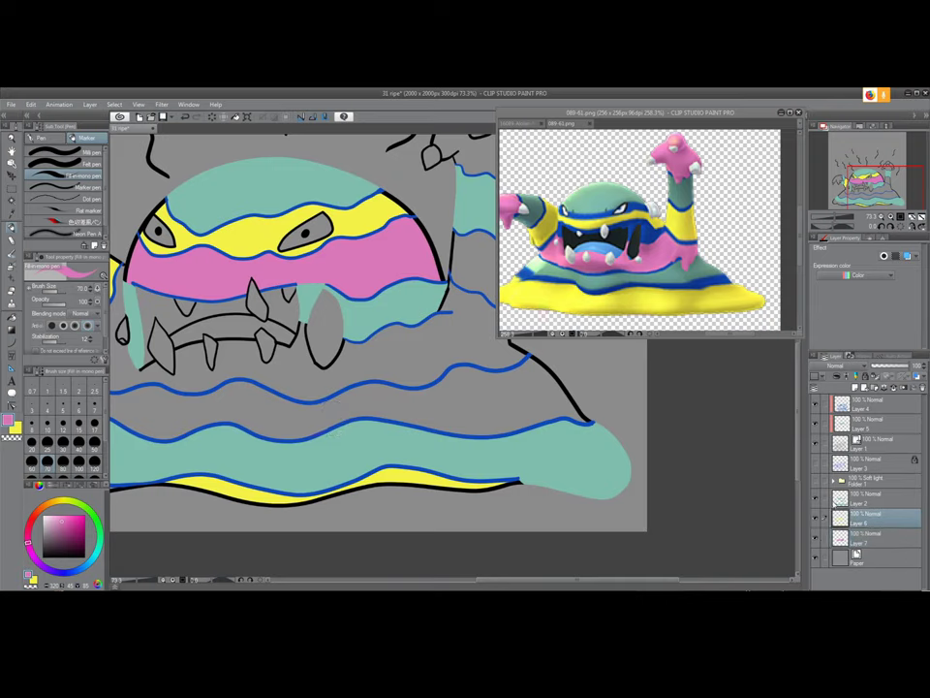
{"action": "key", "text": "x"}
{"action": "mouse_move", "coordinate": [391, 343]}
{"action": "left_mouse_down"}
{"action": "mouse_move", "coordinate": [407, 358]}
{"action": "mouse_move", "coordinate": [401, 339]}
{"action": "mouse_move", "coordinate": [429, 335]}
{"action": "mouse_move", "coordinate": [386, 354]}
{"action": "mouse_move", "coordinate": [360, 337]}
{"action": "mouse_move", "coordinate": [357, 359]}
{"action": "left_mouse_up"}
{"action": "mouse_move", "coordinate": [438, 323]}
{"action": "left_mouse_down"}
{"action": "mouse_move", "coordinate": [453, 310]}
{"action": "mouse_move", "coordinate": [377, 377]}
{"action": "left_mouse_up"}
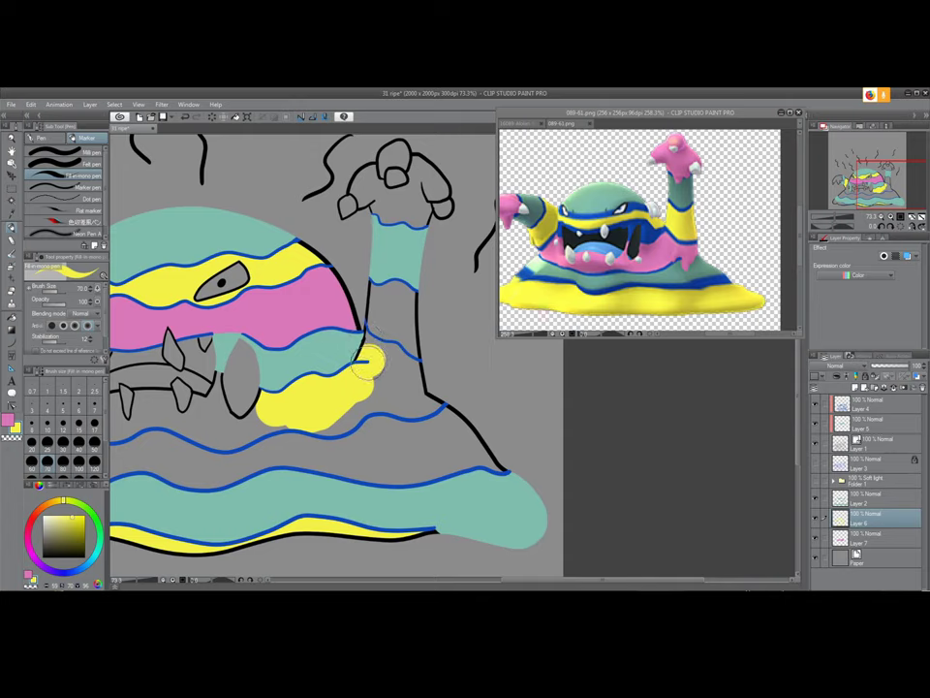
Fill the base of the raised right arm yellow with the Fill-in mono pen at size 25
{"action": "key", "text": "["}
{"action": "key", "text": "["}
{"action": "key", "text": "["}
{"action": "key", "text": "["}
{"action": "key", "text": "["}
{"action": "key", "text": "["}
{"action": "key", "text": "["}
{"action": "key", "text": "]"}
{"action": "mouse_move", "coordinate": [366, 340]}
{"action": "left_mouse_down"}
{"action": "mouse_move", "coordinate": [389, 401]}
{"action": "mouse_move", "coordinate": [438, 408]}
{"action": "mouse_move", "coordinate": [370, 398]}
{"action": "mouse_move", "coordinate": [372, 342]}
{"action": "mouse_move", "coordinate": [416, 367]}
{"action": "mouse_move", "coordinate": [432, 405]}
{"action": "mouse_move", "coordinate": [388, 356]}
{"action": "mouse_move", "coordinate": [411, 410]}
{"action": "mouse_move", "coordinate": [405, 405]}
{"action": "mouse_move", "coordinate": [380, 364]}
{"action": "left_mouse_up"}
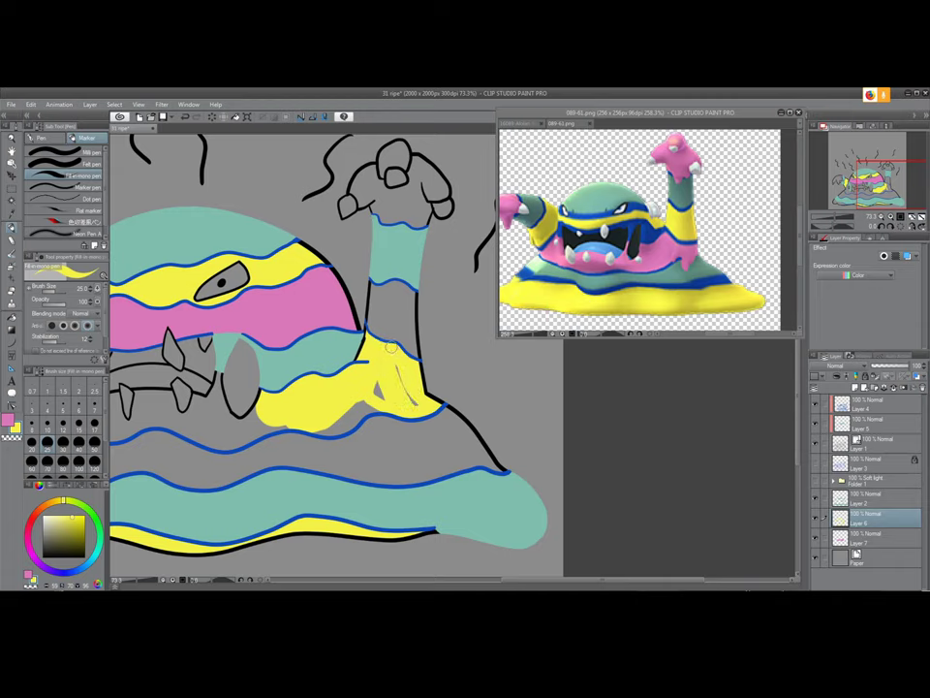
Erase the teal fill from the raised right arm on Layer 2 with the Hard eraser at size 80
{"action": "left_click", "coordinate": [870, 427]}
{"action": "key", "text": "e"}
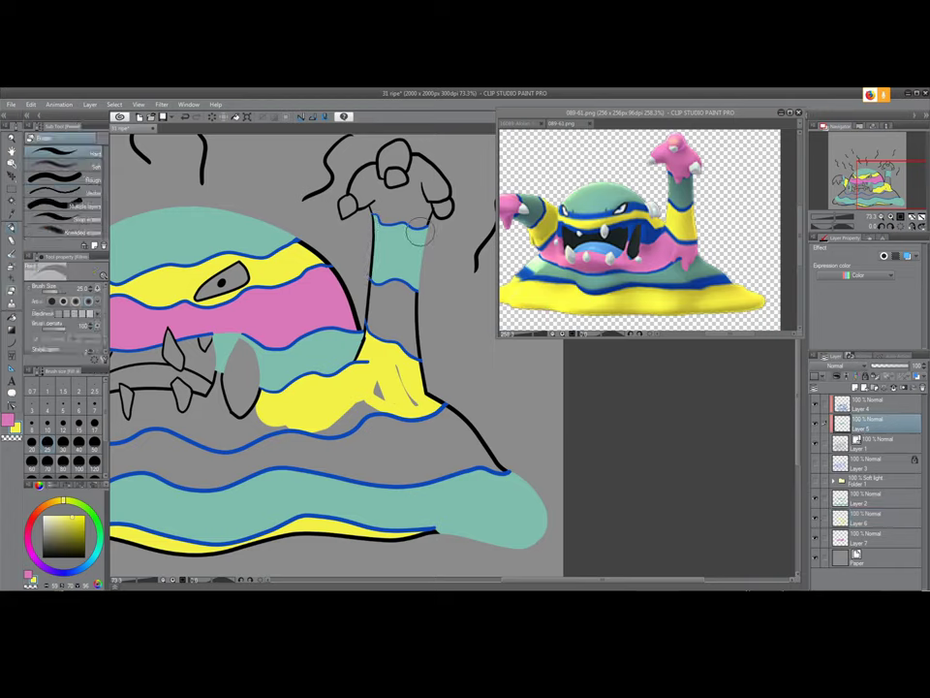
{"action": "left_click", "coordinate": [862, 501]}
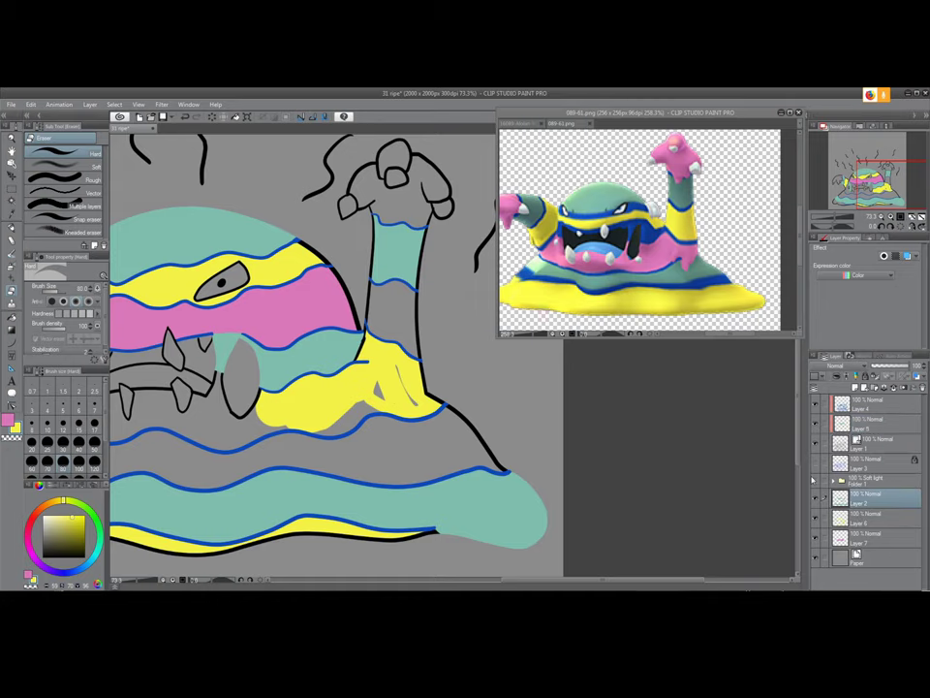
{"action": "mouse_move", "coordinate": [377, 209]}
{"action": "left_mouse_down"}
{"action": "mouse_move", "coordinate": [383, 283]}
{"action": "mouse_move", "coordinate": [413, 211]}
{"action": "mouse_move", "coordinate": [406, 293]}
{"action": "mouse_move", "coordinate": [401, 208]}
{"action": "mouse_move", "coordinate": [402, 273]}
{"action": "left_mouse_up"}
Erase the teal patches and the yellow band from the left arm, working on Layer 6 for the yellow
{"action": "left_click_drag", "start_coordinate": [132, 293], "coordinate": [424, 283]}
{"action": "mouse_move", "coordinate": [277, 259]}
{"action": "left_mouse_down"}
{"action": "mouse_move", "coordinate": [291, 299]}
{"action": "mouse_move", "coordinate": [272, 322]}
{"action": "left_mouse_up"}
{"action": "left_click", "coordinate": [850, 433]}
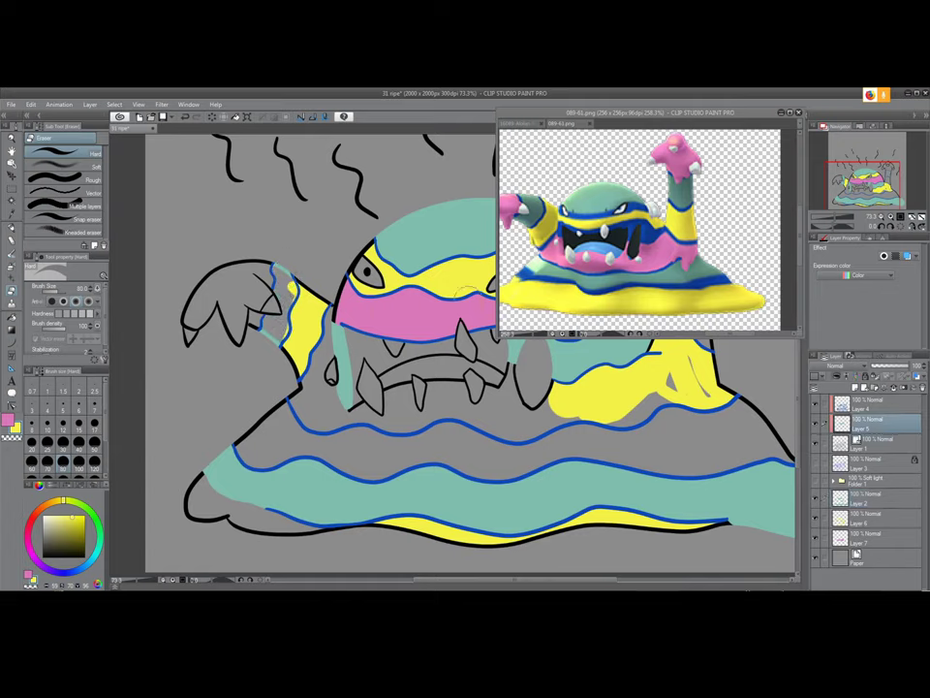
{"action": "mouse_move", "coordinate": [280, 276]}
{"action": "left_mouse_down"}
{"action": "mouse_move", "coordinate": [279, 313]}
{"action": "mouse_move", "coordinate": [276, 354]}
{"action": "left_mouse_up"}
{"action": "left_click", "coordinate": [842, 511]}
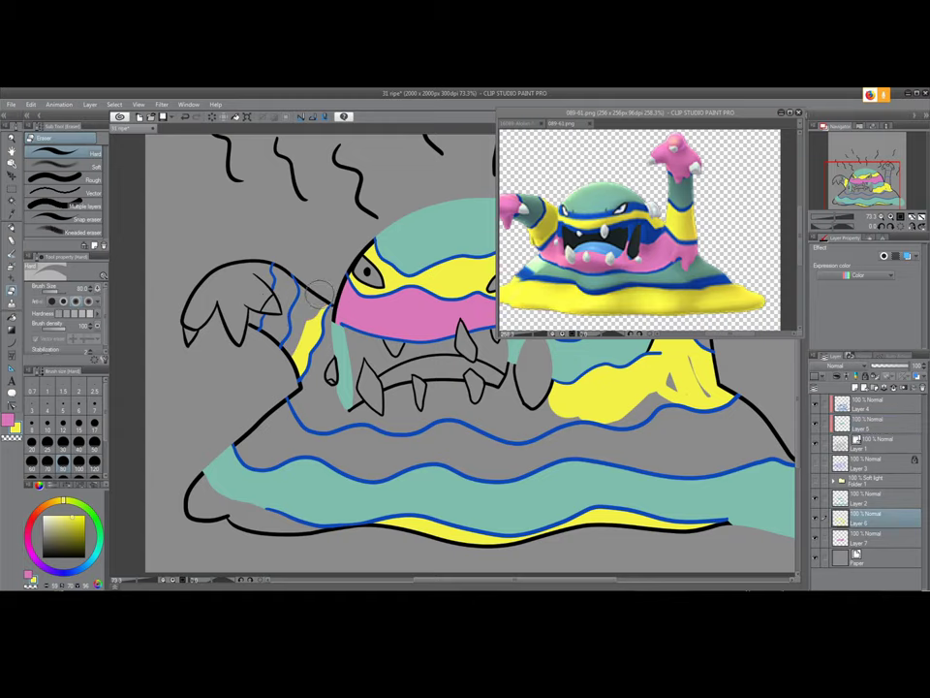
{"action": "left_click_drag", "start_coordinate": [401, 407], "coordinate": [285, 395]}
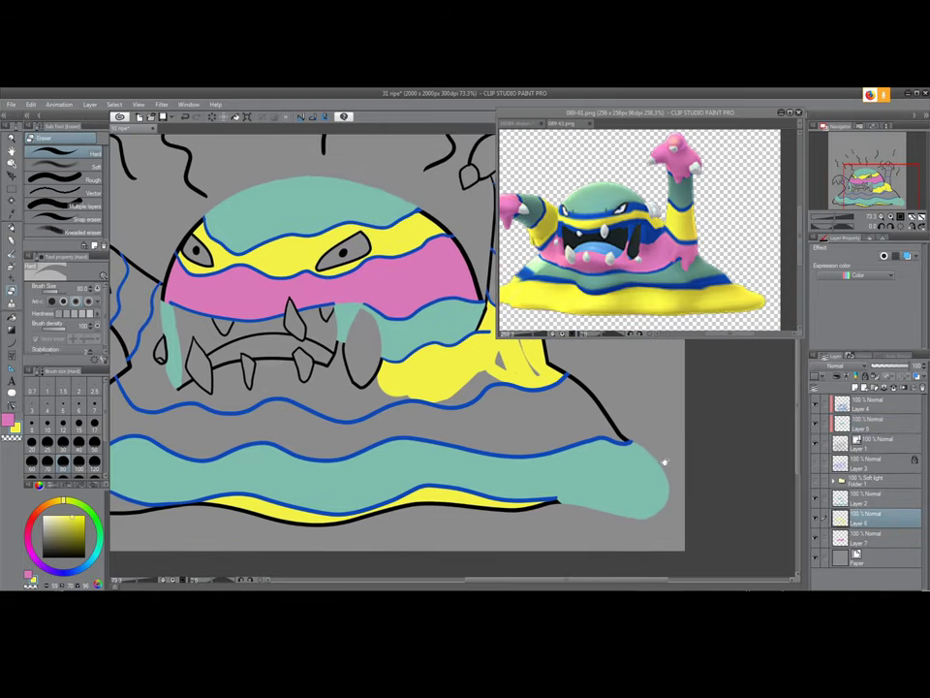
Fill the gaps in the yellow band right of the large fang and extend it under the mouth's right corner at size 25
{"action": "left_click_drag", "start_coordinate": [467, 402], "coordinate": [377, 391]}
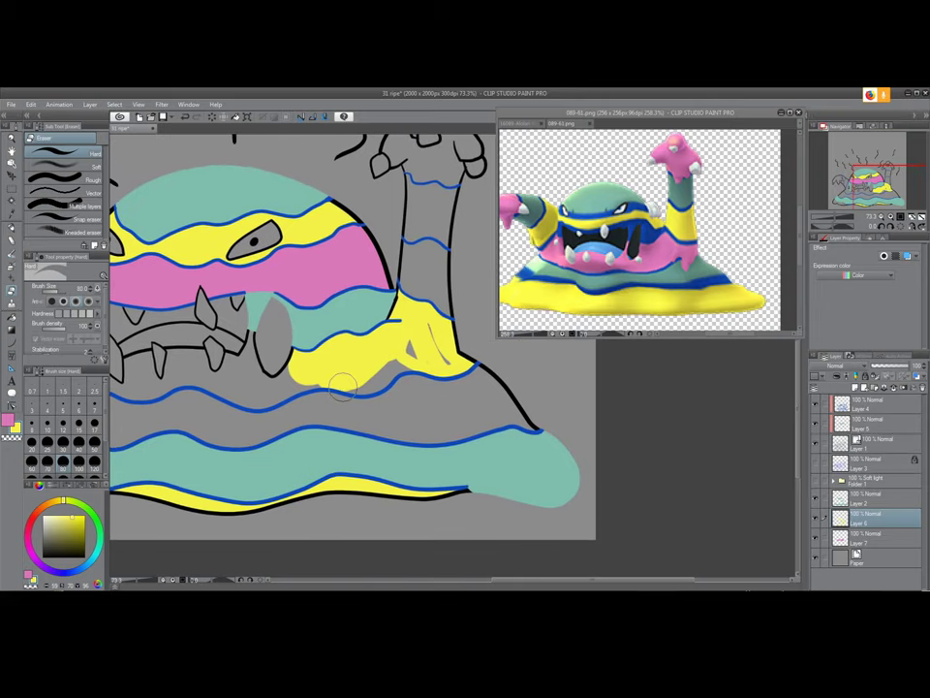
{"action": "key", "text": "p"}
{"action": "mouse_move", "coordinate": [422, 328]}
{"action": "left_mouse_down"}
{"action": "mouse_move", "coordinate": [449, 362]}
{"action": "mouse_move", "coordinate": [362, 388]}
{"action": "mouse_move", "coordinate": [410, 354]}
{"action": "mouse_move", "coordinate": [368, 375]}
{"action": "mouse_move", "coordinate": [490, 321]}
{"action": "left_mouse_up"}
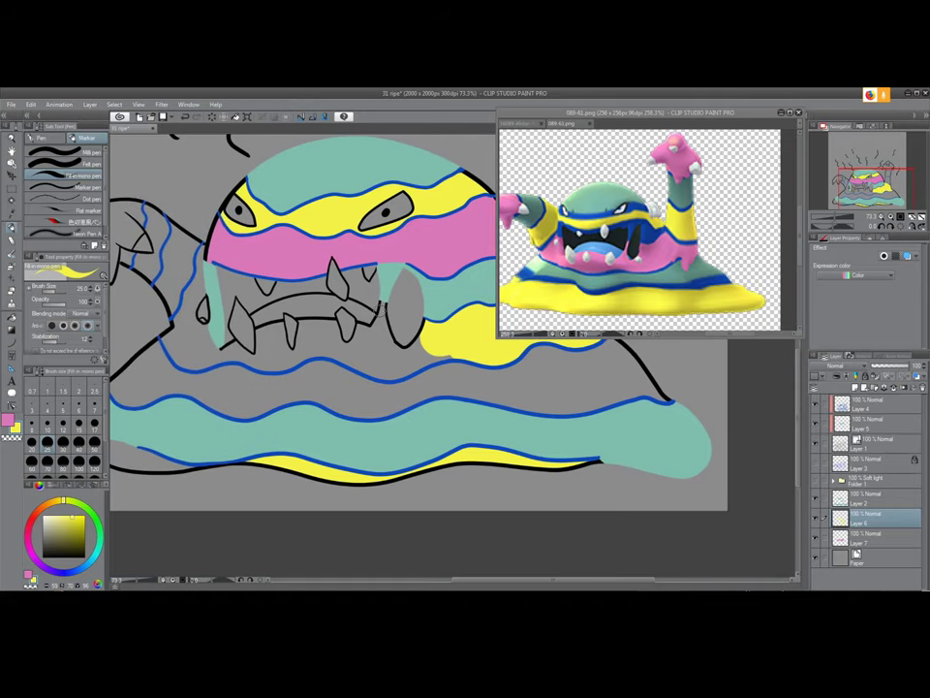
{"action": "mouse_move", "coordinate": [384, 299]}
{"action": "left_mouse_down"}
{"action": "mouse_move", "coordinate": [376, 327]}
{"action": "mouse_move", "coordinate": [387, 349]}
{"action": "mouse_move", "coordinate": [379, 319]}
{"action": "mouse_move", "coordinate": [392, 349]}
{"action": "mouse_move", "coordinate": [411, 358]}
{"action": "mouse_move", "coordinate": [433, 331]}
{"action": "mouse_move", "coordinate": [393, 349]}
{"action": "mouse_move", "coordinate": [447, 353]}
{"action": "mouse_move", "coordinate": [388, 373]}
{"action": "mouse_move", "coordinate": [377, 369]}
{"action": "mouse_move", "coordinate": [426, 359]}
{"action": "mouse_move", "coordinate": [388, 371]}
{"action": "mouse_move", "coordinate": [318, 346]}
{"action": "mouse_move", "coordinate": [353, 342]}
{"action": "left_mouse_up"}
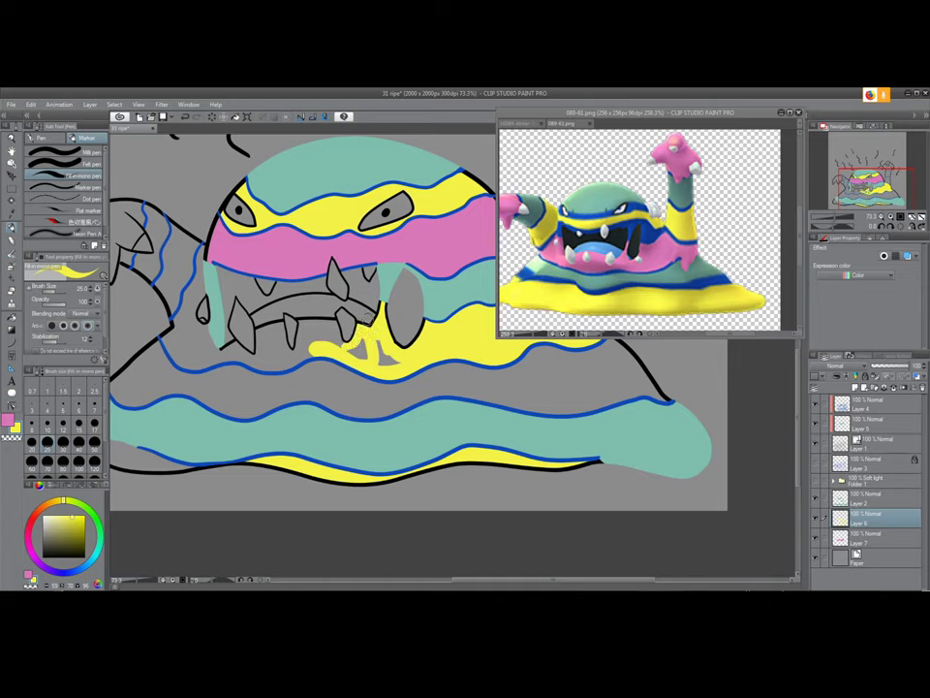
Trim the yellow at the mouth's right corner with the Hard eraser at size 15 and fill the gaps below it
{"action": "key", "text": "e"}
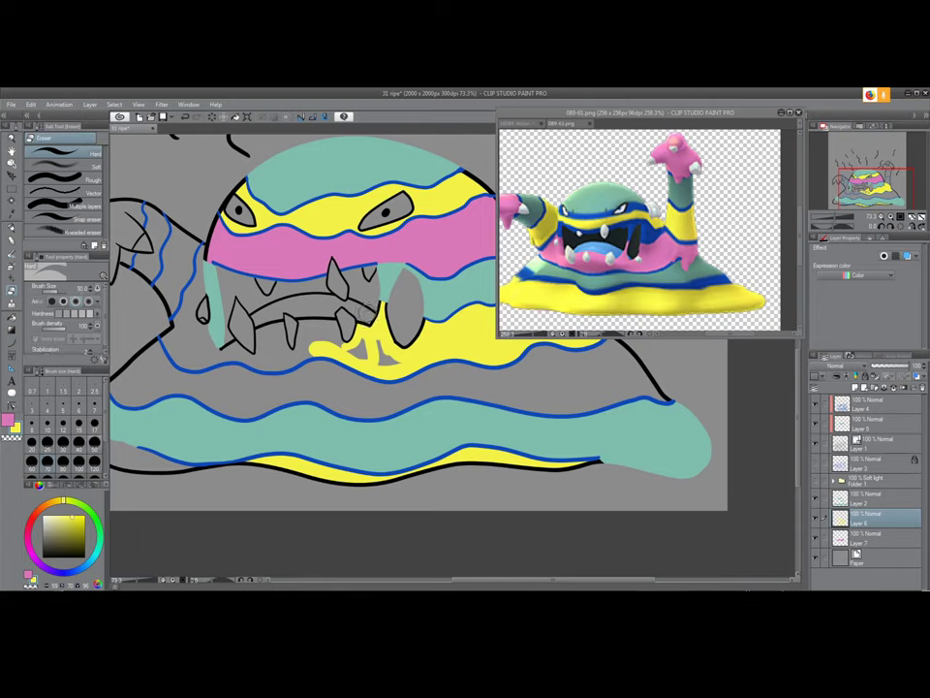
{"action": "key", "text": "["}
{"action": "key", "text": "["}
{"action": "key", "text": "["}
{"action": "key", "text": "["}
{"action": "key", "text": "["}
{"action": "key", "text": "["}
{"action": "key", "text": "p"}
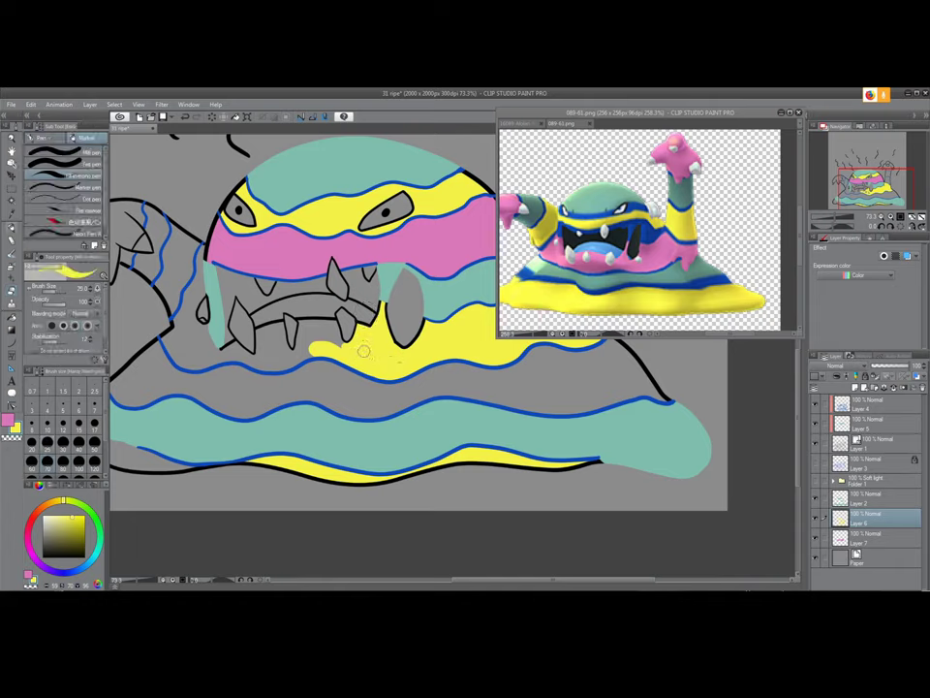
Fill the body area between the left arm and the mouth's left corner yellow on Layer 6, tidying the edge around the tooth
{"action": "left_click_drag", "start_coordinate": [316, 345], "coordinate": [369, 357]}
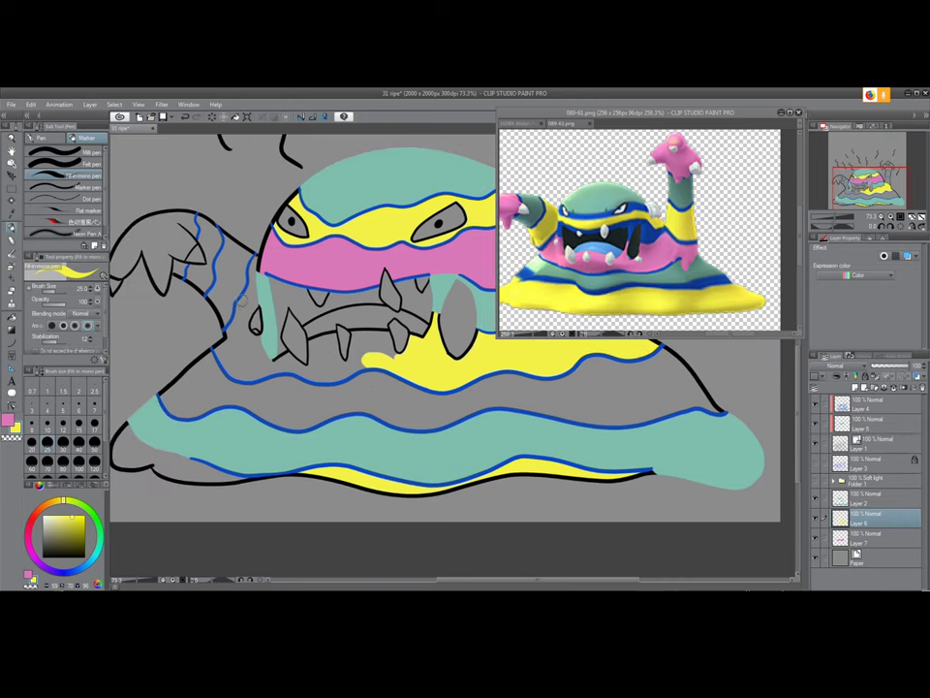
{"action": "mouse_move", "coordinate": [255, 250]}
{"action": "left_mouse_down"}
{"action": "mouse_move", "coordinate": [230, 334]}
{"action": "mouse_move", "coordinate": [242, 302]}
{"action": "mouse_move", "coordinate": [249, 308]}
{"action": "mouse_move", "coordinate": [252, 281]}
{"action": "mouse_move", "coordinate": [254, 295]}
{"action": "mouse_move", "coordinate": [243, 318]}
{"action": "mouse_move", "coordinate": [255, 260]}
{"action": "mouse_move", "coordinate": [231, 359]}
{"action": "mouse_move", "coordinate": [219, 347]}
{"action": "mouse_move", "coordinate": [231, 337]}
{"action": "mouse_move", "coordinate": [227, 360]}
{"action": "mouse_move", "coordinate": [238, 370]}
{"action": "mouse_move", "coordinate": [290, 361]}
{"action": "left_mouse_up"}
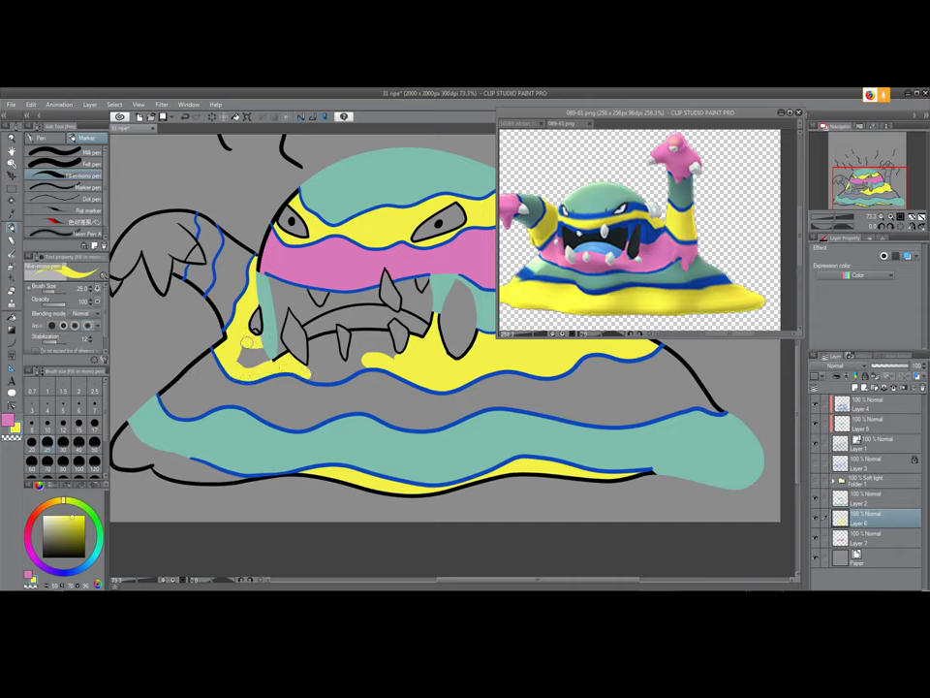
{"action": "mouse_move", "coordinate": [263, 339]}
{"action": "left_mouse_down"}
{"action": "mouse_move", "coordinate": [238, 364]}
{"action": "mouse_move", "coordinate": [264, 350]}
{"action": "left_mouse_up"}
{"action": "key", "text": "e"}
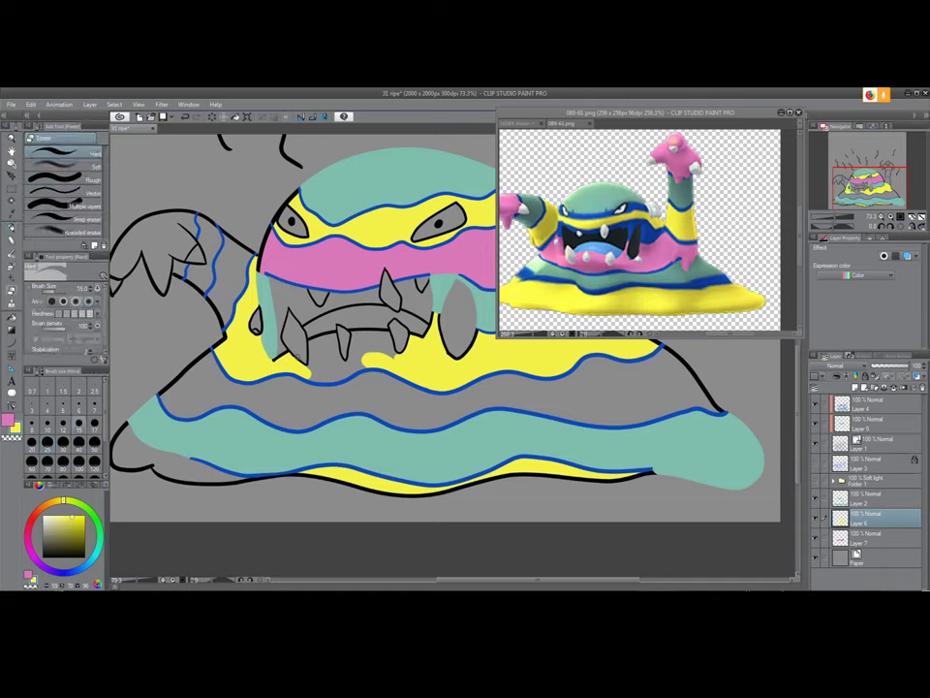
{"action": "key", "text": "p"}
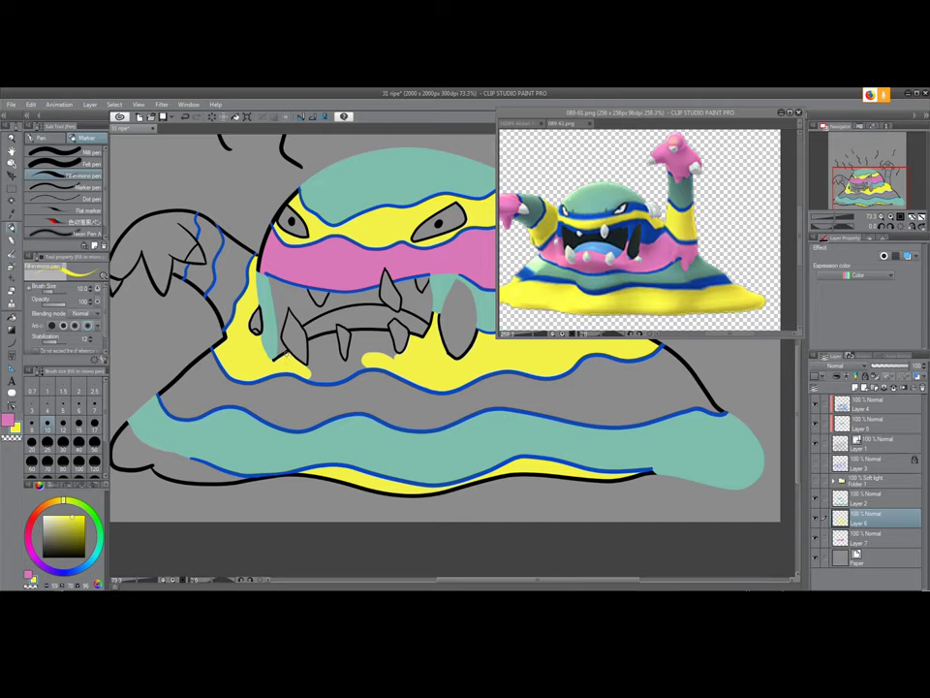
Fill the rest of the band beneath the mouth yellow around the lower teeth with brush size 20
{"action": "key", "text": "bracketright"}
{"action": "key", "text": "bracketright"}
{"action": "key", "text": "bracketright"}
{"action": "key", "text": "bracketright"}
{"action": "mouse_move", "coordinate": [324, 351]}
{"action": "left_mouse_down"}
{"action": "mouse_move", "coordinate": [307, 374]}
{"action": "mouse_move", "coordinate": [315, 365]}
{"action": "left_mouse_up"}
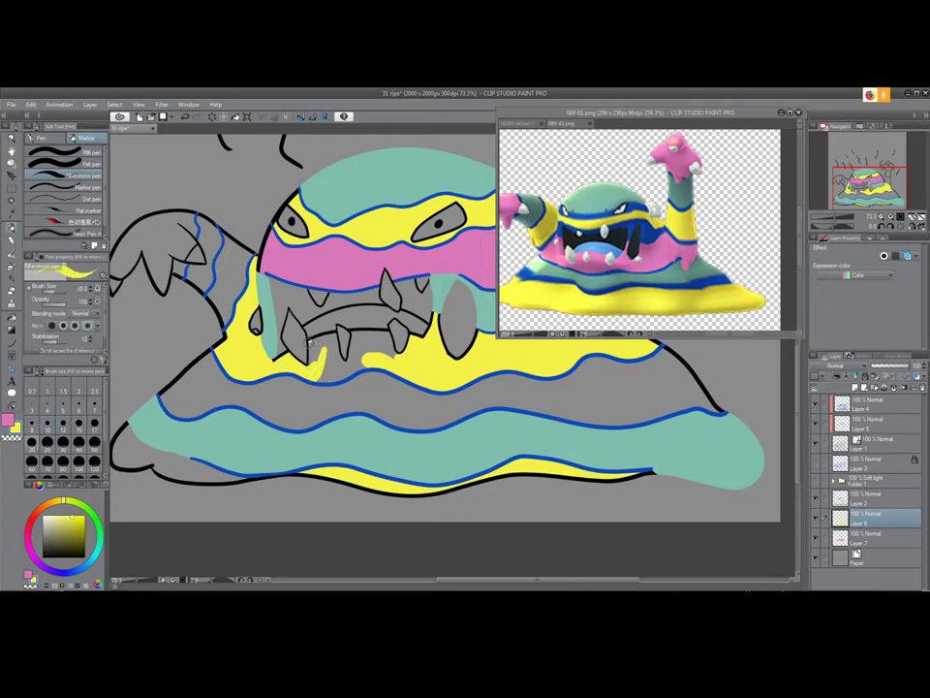
{"action": "mouse_move", "coordinate": [318, 338]}
{"action": "left_mouse_down"}
{"action": "mouse_move", "coordinate": [347, 365]}
{"action": "mouse_move", "coordinate": [351, 330]}
{"action": "mouse_move", "coordinate": [348, 364]}
{"action": "mouse_move", "coordinate": [326, 341]}
{"action": "mouse_move", "coordinate": [316, 378]}
{"action": "mouse_move", "coordinate": [369, 360]}
{"action": "mouse_move", "coordinate": [332, 361]}
{"action": "left_mouse_up"}
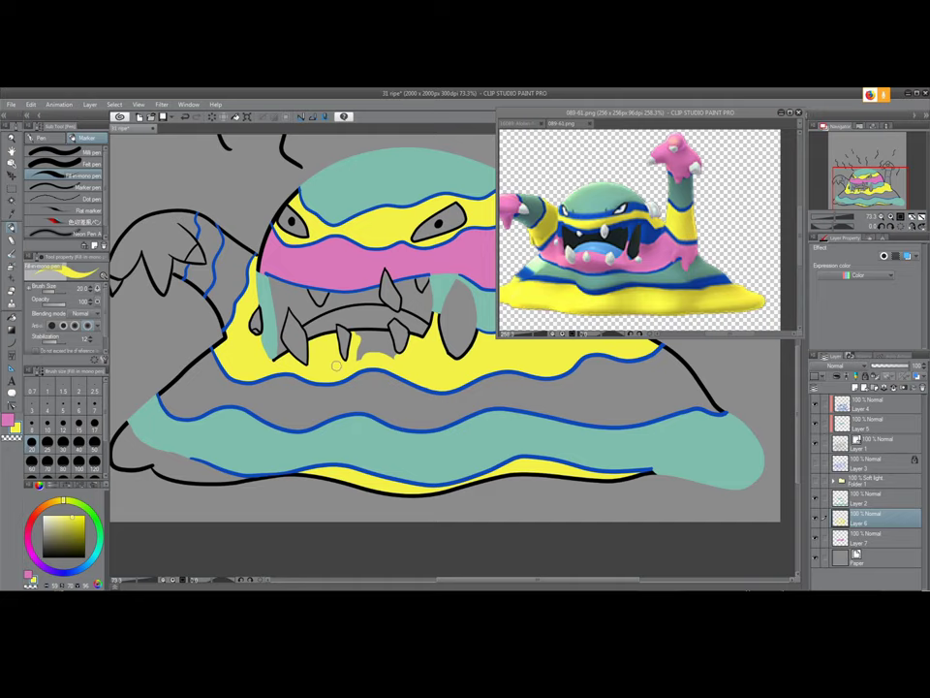
{"action": "mouse_move", "coordinate": [355, 346]}
{"action": "left_mouse_down"}
{"action": "mouse_move", "coordinate": [360, 358]}
{"action": "mouse_move", "coordinate": [356, 336]}
{"action": "mouse_move", "coordinate": [379, 335]}
{"action": "mouse_move", "coordinate": [380, 344]}
{"action": "mouse_move", "coordinate": [361, 347]}
{"action": "left_mouse_up"}
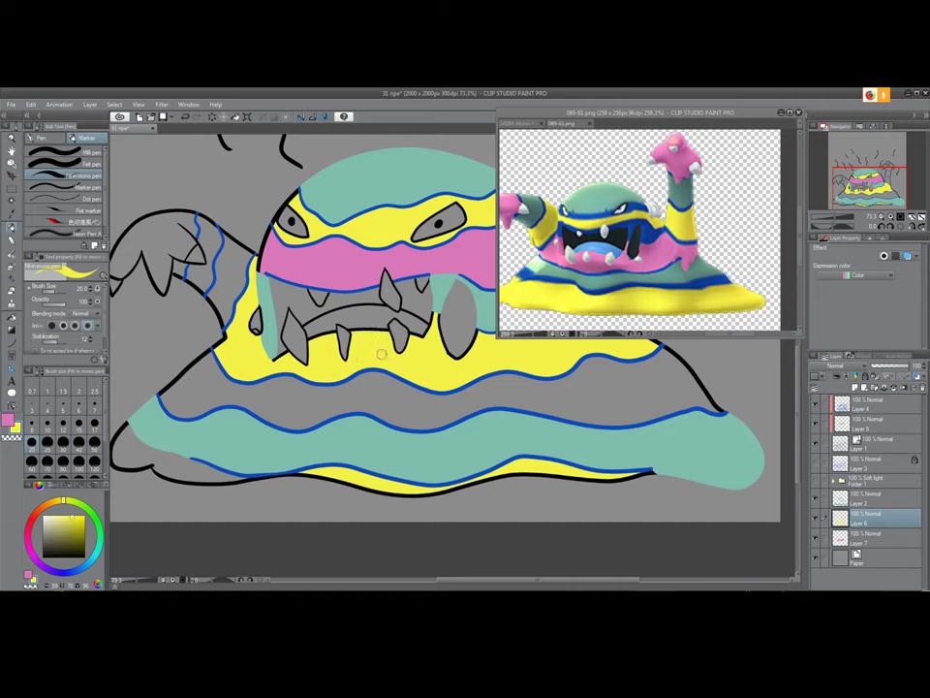
Fill the lower-left tip of the sludge base yellow, outlining at size 20 and filling in at size 40
{"action": "mouse_move", "coordinate": [393, 510]}
{"action": "left_mouse_down"}
{"action": "mouse_move", "coordinate": [309, 423]}
{"action": "mouse_move", "coordinate": [381, 448]}
{"action": "left_mouse_up"}
{"action": "mouse_move", "coordinate": [244, 367]}
{"action": "left_mouse_down"}
{"action": "mouse_move", "coordinate": [232, 400]}
{"action": "mouse_move", "coordinate": [250, 363]}
{"action": "mouse_move", "coordinate": [230, 385]}
{"action": "mouse_move", "coordinate": [235, 398]}
{"action": "mouse_move", "coordinate": [291, 396]}
{"action": "mouse_move", "coordinate": [363, 414]}
{"action": "mouse_move", "coordinate": [300, 413]}
{"action": "mouse_move", "coordinate": [267, 384]}
{"action": "left_mouse_up"}
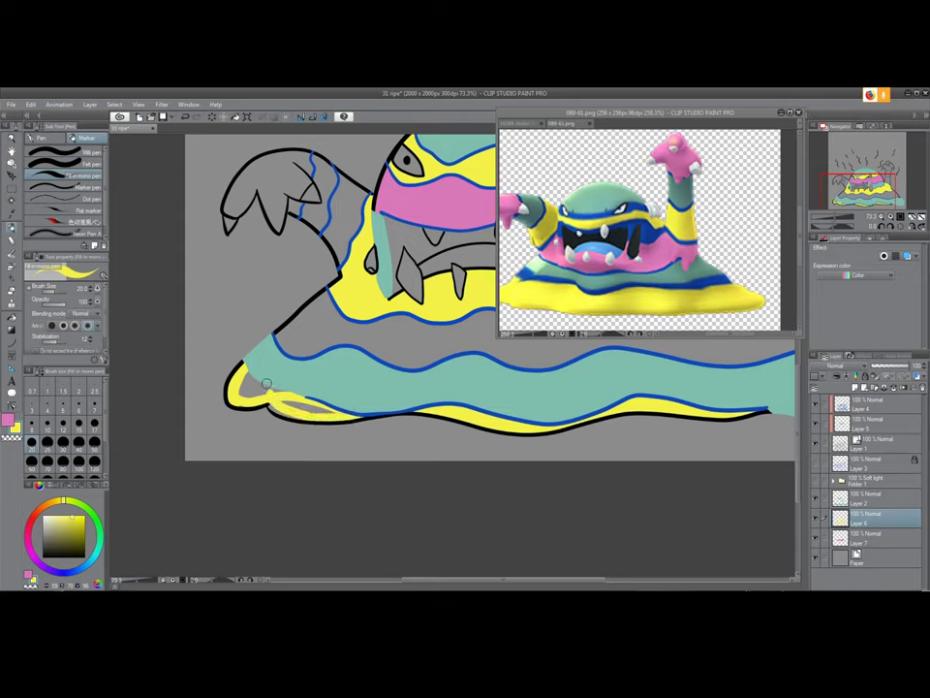
{"action": "key", "text": "bracketright"}
{"action": "key", "text": "bracketright"}
{"action": "key", "text": "bracketright"}
{"action": "mouse_move", "coordinate": [260, 382]}
{"action": "left_mouse_down"}
{"action": "mouse_move", "coordinate": [240, 382]}
{"action": "mouse_move", "coordinate": [247, 398]}
{"action": "mouse_move", "coordinate": [266, 392]}
{"action": "mouse_move", "coordinate": [283, 405]}
{"action": "mouse_move", "coordinate": [334, 406]}
{"action": "mouse_move", "coordinate": [274, 390]}
{"action": "mouse_move", "coordinate": [364, 406]}
{"action": "left_mouse_up"}
{"action": "left_click_drag", "start_coordinate": [555, 406], "coordinate": [302, 407]}
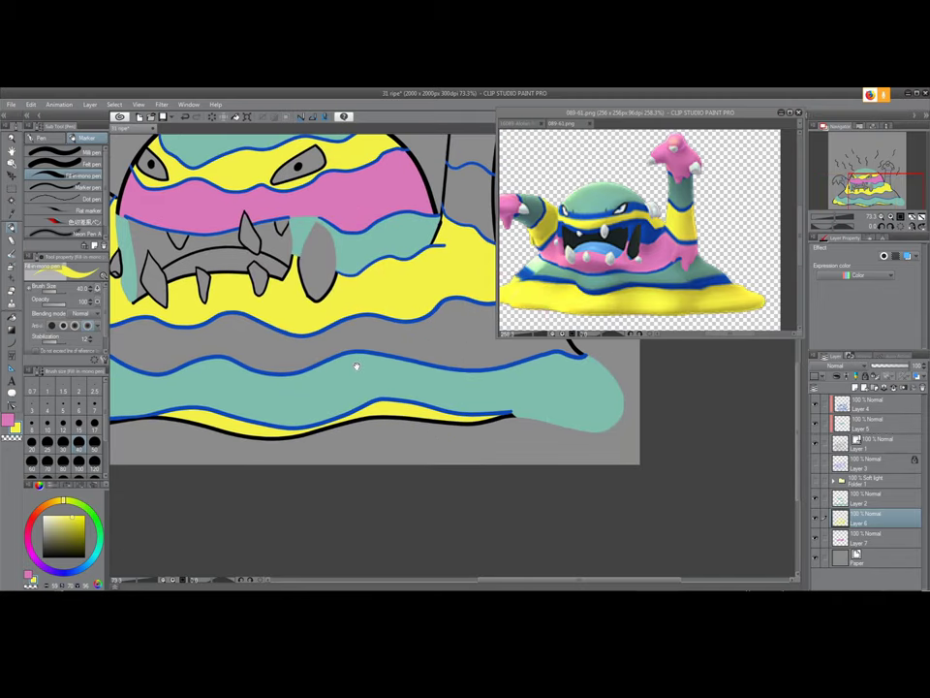
{"action": "left_click_drag", "start_coordinate": [336, 336], "coordinate": [366, 379]}
{"action": "mouse_move", "coordinate": [372, 315]}
{"action": "left_mouse_down"}
{"action": "mouse_move", "coordinate": [339, 438]}
{"action": "mouse_move", "coordinate": [284, 448]}
{"action": "mouse_move", "coordinate": [330, 411]}
{"action": "mouse_move", "coordinate": [318, 393]}
{"action": "left_mouse_up"}
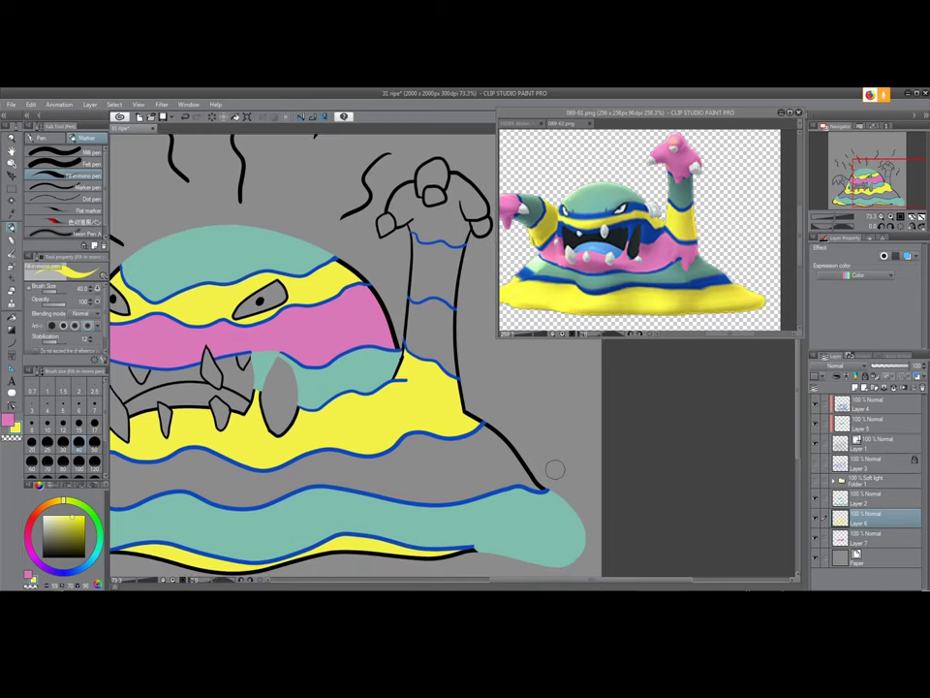
{"action": "left_click", "coordinate": [860, 539]}
{"action": "key", "text": "i"}
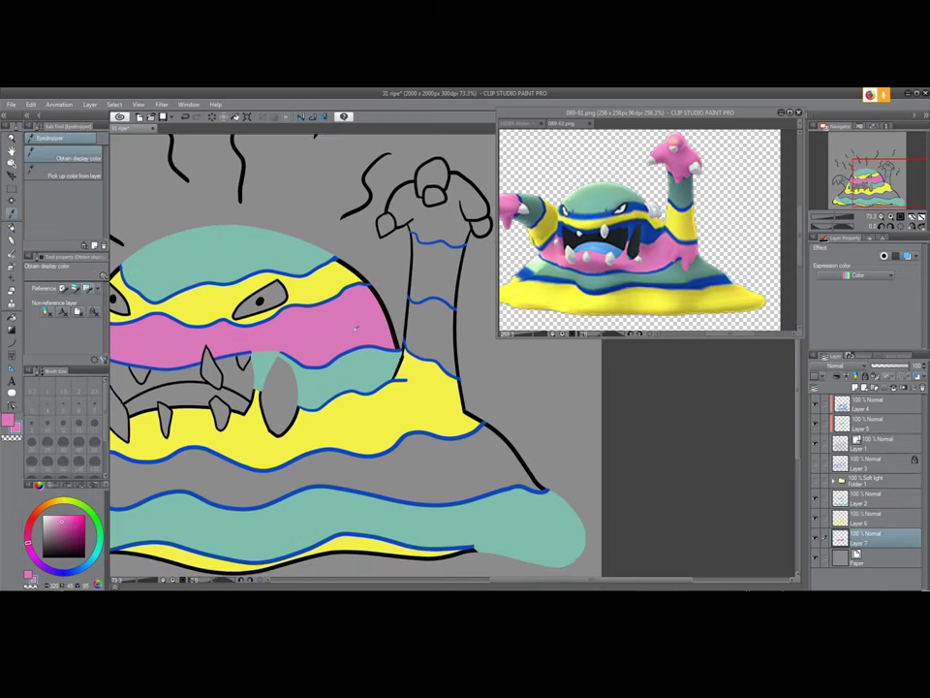
{"action": "key", "text": "p"}
{"action": "left_click_drag", "start_coordinate": [418, 310], "coordinate": [416, 342]}
{"action": "key", "text": "ctrl+z"}
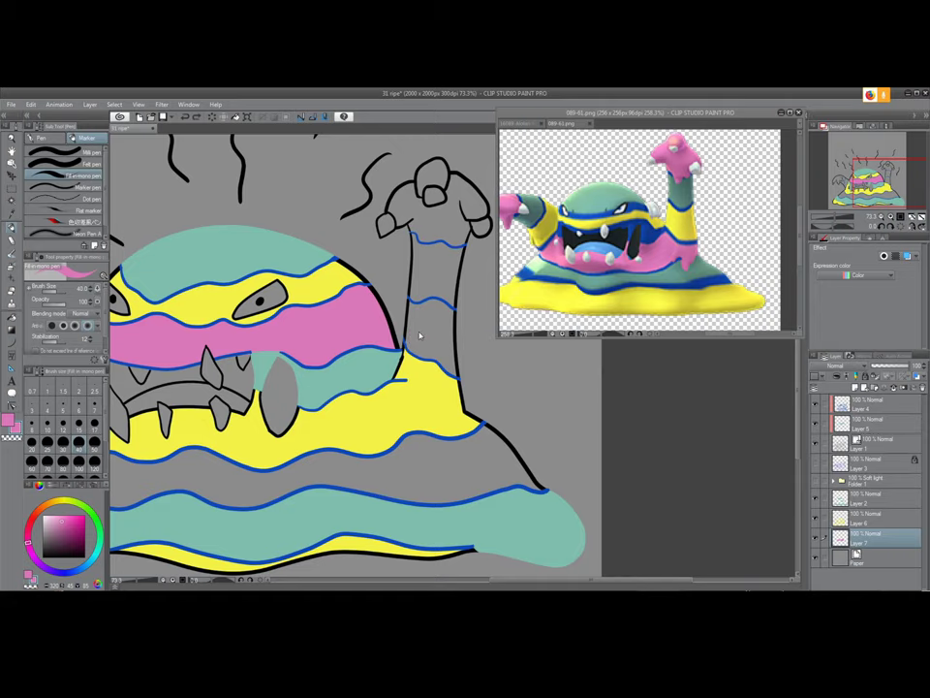
Sample the teal from the body and fill the raised right arm's lowest band on Layer 2 at size 40
{"action": "key", "text": "space"}
{"action": "mouse_move", "coordinate": [411, 403]}
{"action": "left_mouse_down"}
{"action": "mouse_move", "coordinate": [454, 374]}
{"action": "mouse_move", "coordinate": [465, 383]}
{"action": "mouse_move", "coordinate": [365, 437]}
{"action": "mouse_move", "coordinate": [352, 427]}
{"action": "left_mouse_up"}
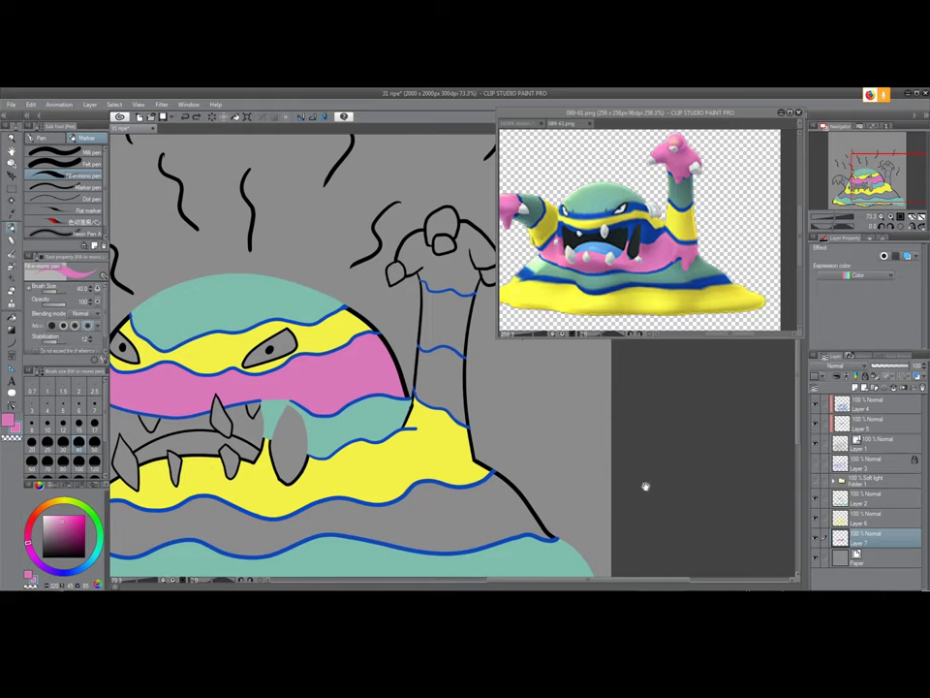
{"action": "left_click", "coordinate": [851, 500]}
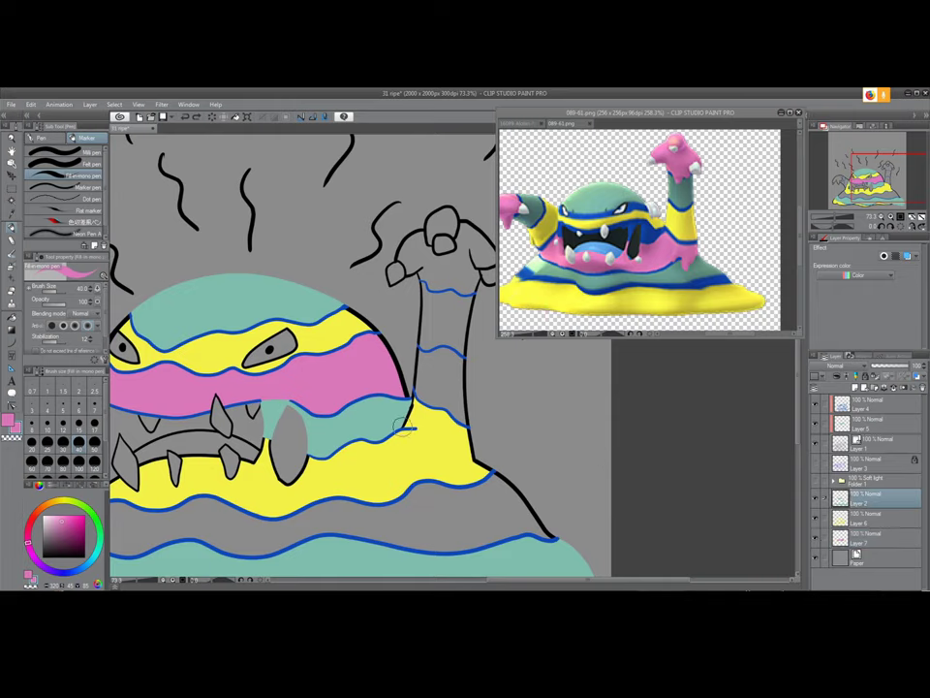
{"action": "left_click", "coordinate": [388, 414]}
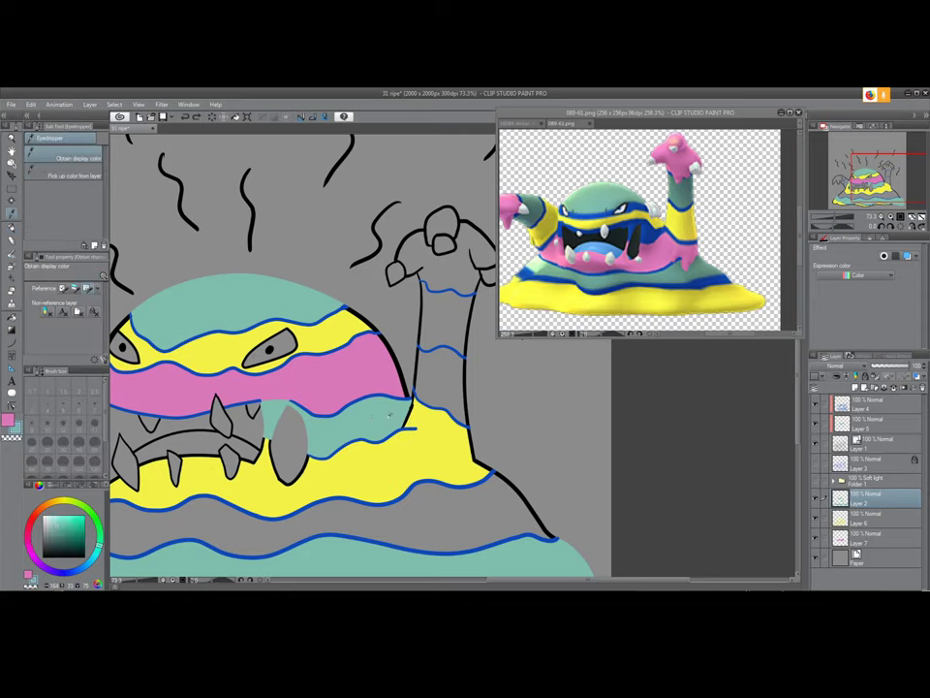
{"action": "key", "text": "p"}
{"action": "mouse_move", "coordinate": [429, 367]}
{"action": "left_mouse_down"}
{"action": "mouse_move", "coordinate": [424, 389]}
{"action": "mouse_move", "coordinate": [426, 362]}
{"action": "mouse_move", "coordinate": [446, 359]}
{"action": "mouse_move", "coordinate": [464, 420]}
{"action": "left_mouse_up"}
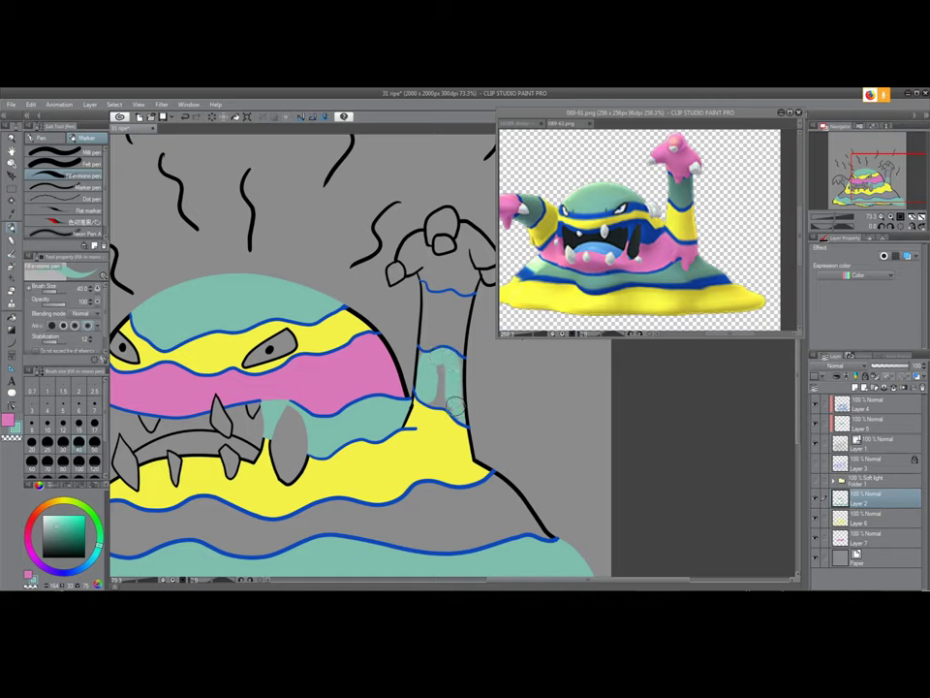
{"action": "mouse_move", "coordinate": [455, 359]}
{"action": "left_mouse_down"}
{"action": "mouse_move", "coordinate": [438, 393]}
{"action": "mouse_move", "coordinate": [442, 362]}
{"action": "mouse_move", "coordinate": [441, 390]}
{"action": "left_mouse_up"}
Refine the edges of the right arm's teal band with brush size 15
{"action": "key", "text": "bracketleft"}
{"action": "key", "text": "bracketleft"}
{"action": "key", "text": "bracketleft"}
{"action": "key", "text": "bracketleft"}
{"action": "key", "text": "bracketleft"}
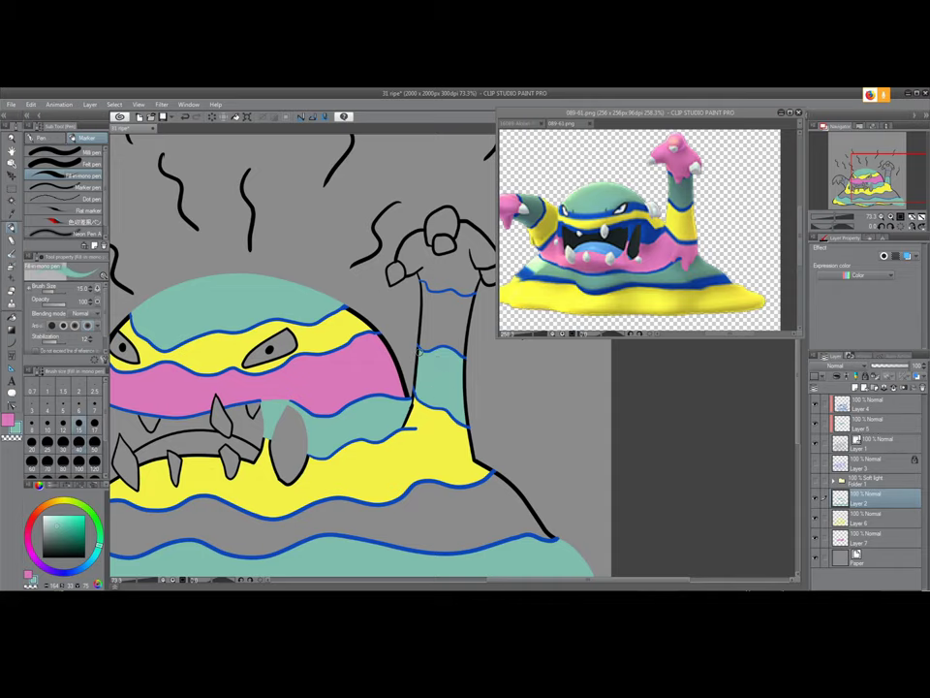
{"action": "left_click_drag", "start_coordinate": [404, 374], "coordinate": [465, 366]}
Fill the left arm's band nearest the body teal, outlining at size 15 and filling in at size 25
{"action": "left_click_drag", "start_coordinate": [411, 407], "coordinate": [653, 434]}
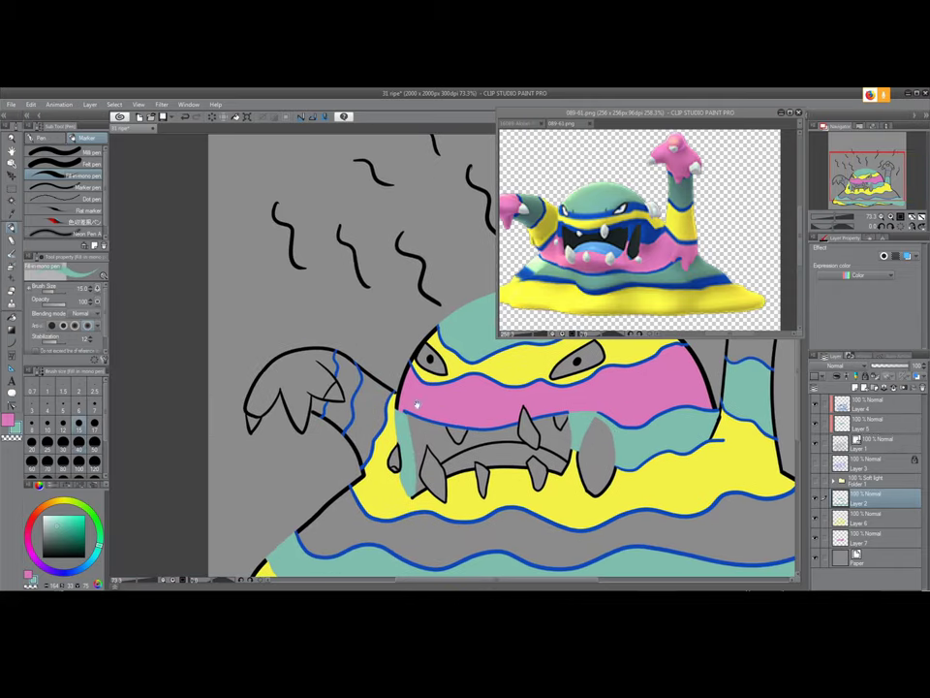
{"action": "left_click_drag", "start_coordinate": [359, 370], "coordinate": [355, 419]}
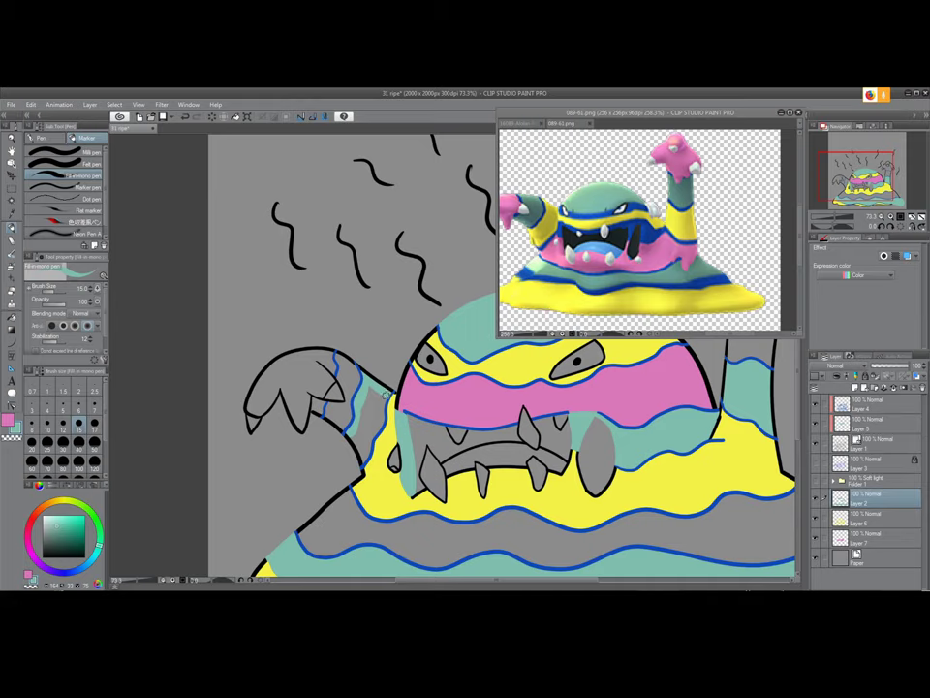
{"action": "mouse_move", "coordinate": [364, 428]}
{"action": "left_mouse_down"}
{"action": "mouse_move", "coordinate": [368, 451]}
{"action": "mouse_move", "coordinate": [351, 435]}
{"action": "left_mouse_up"}
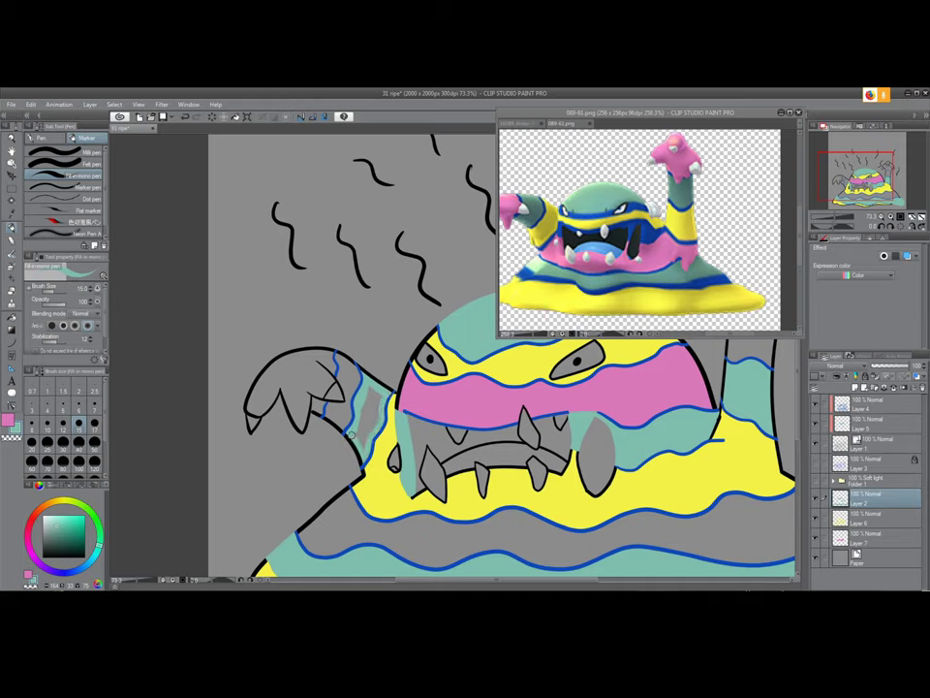
{"action": "key", "text": "bracketright"}
{"action": "key", "text": "bracketright"}
{"action": "key", "text": "bracketright"}
{"action": "mouse_move", "coordinate": [368, 394]}
{"action": "left_mouse_down"}
{"action": "mouse_move", "coordinate": [360, 445]}
{"action": "mouse_move", "coordinate": [380, 392]}
{"action": "left_mouse_up"}
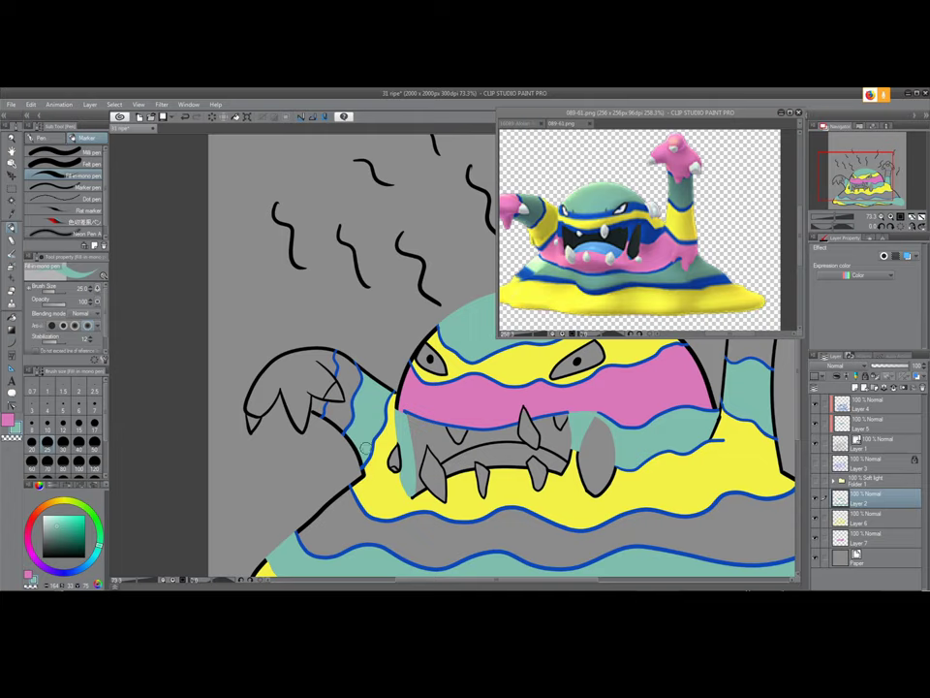
Recolor the black outlines along both arms' teal bands teal on Layer 5 at brush size 25
{"action": "left_click", "coordinate": [867, 424]}
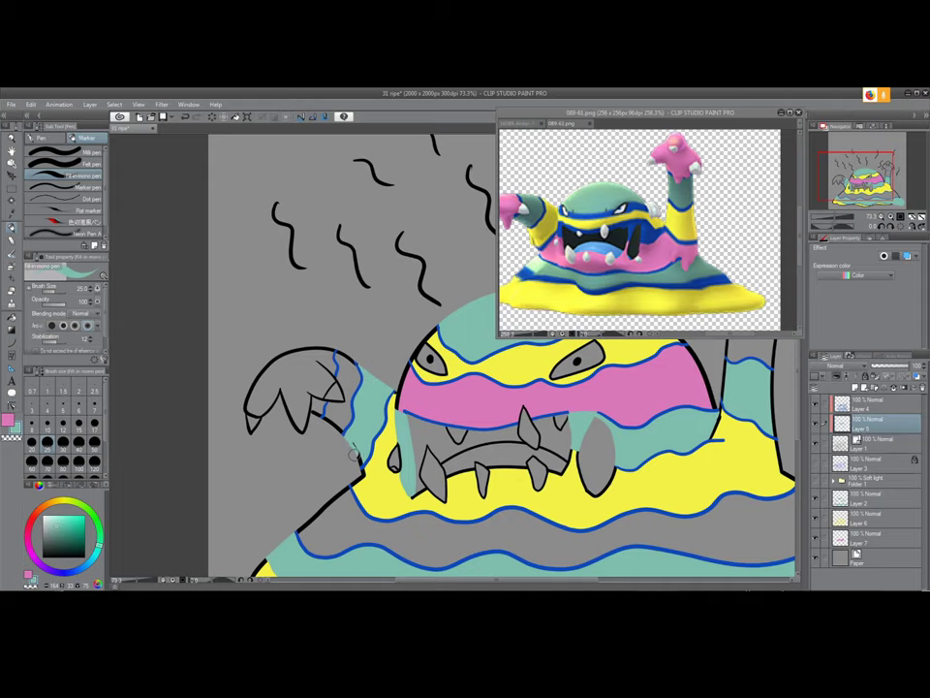
{"action": "mouse_move", "coordinate": [727, 411]}
{"action": "left_mouse_down"}
{"action": "mouse_move", "coordinate": [456, 418]}
{"action": "mouse_move", "coordinate": [454, 382]}
{"action": "mouse_move", "coordinate": [502, 382]}
{"action": "mouse_move", "coordinate": [508, 437]}
{"action": "left_mouse_up"}
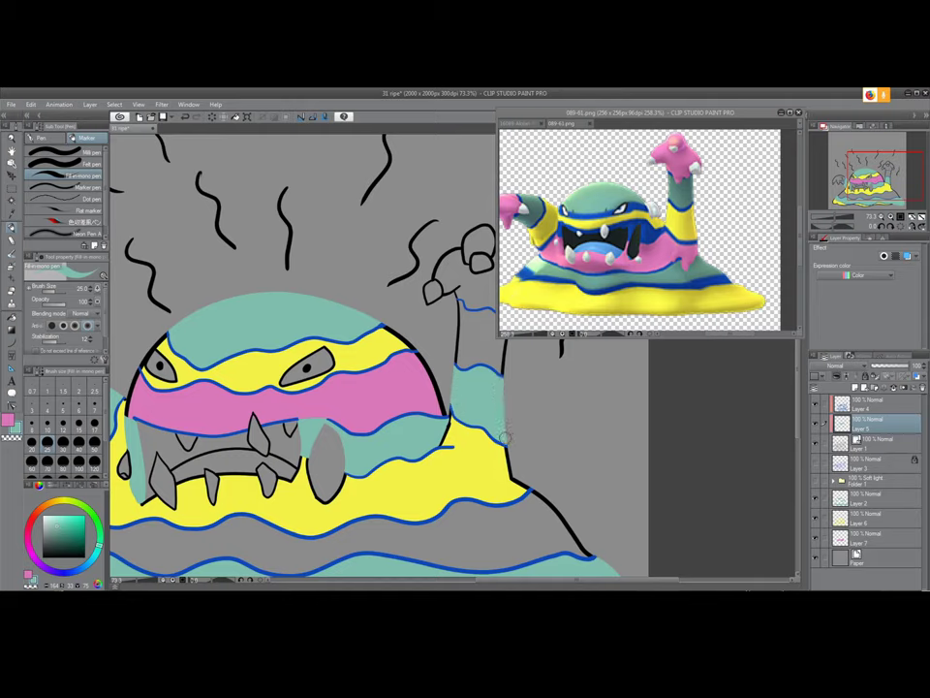
{"action": "left_click_drag", "start_coordinate": [455, 399], "coordinate": [452, 373]}
Add two new layers clipped to the line art between Layer 1 and Layer 5
{"action": "left_click", "coordinate": [841, 498]}
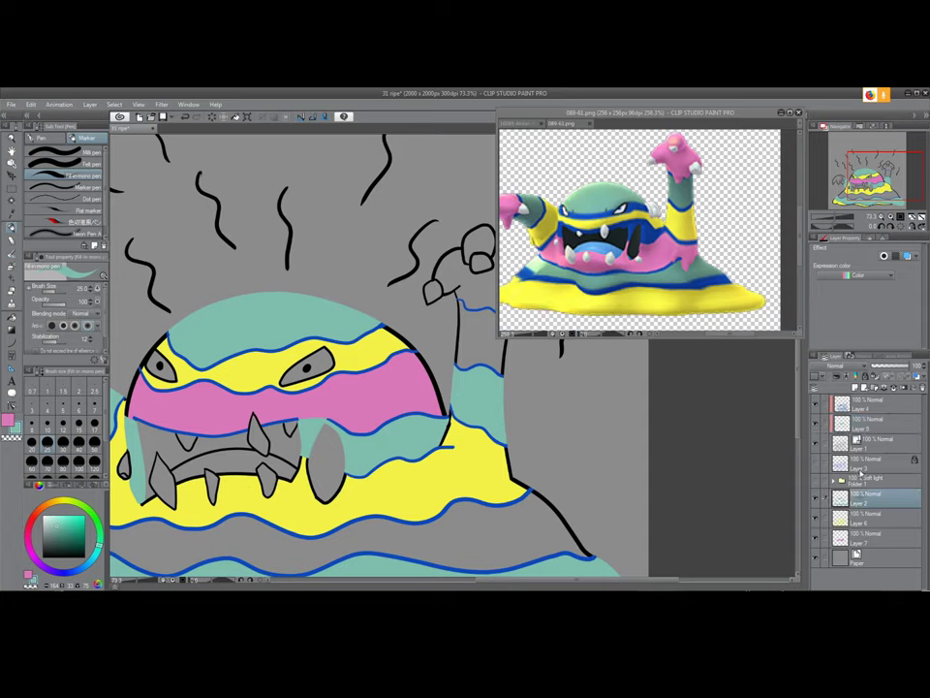
{"action": "left_click", "coordinate": [868, 427]}
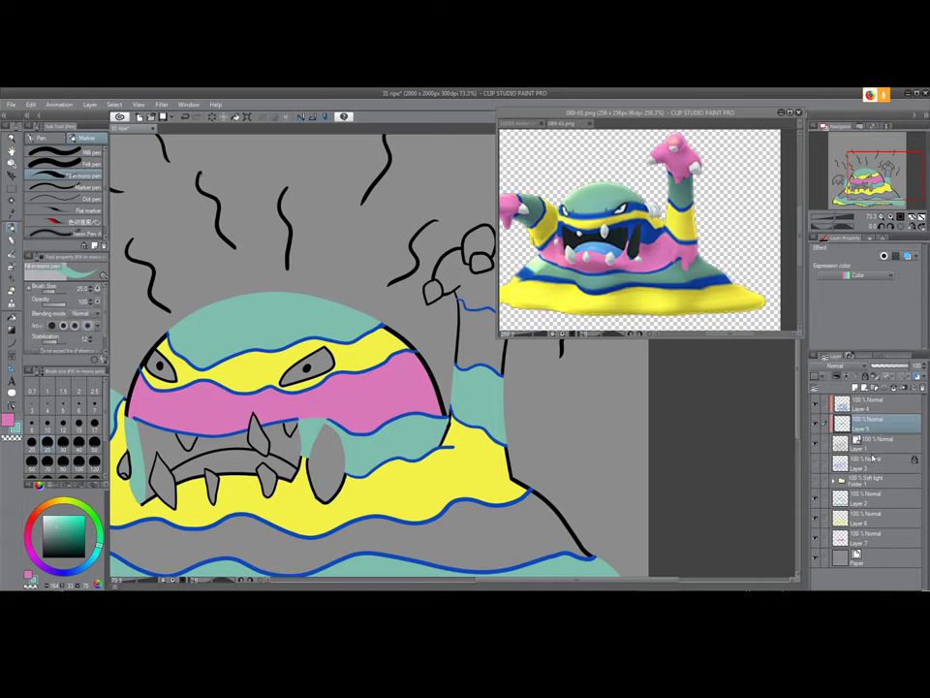
{"action": "left_click", "coordinate": [875, 448]}
{"action": "left_click", "coordinate": [856, 388]}
{"action": "left_click", "coordinate": [855, 388]}
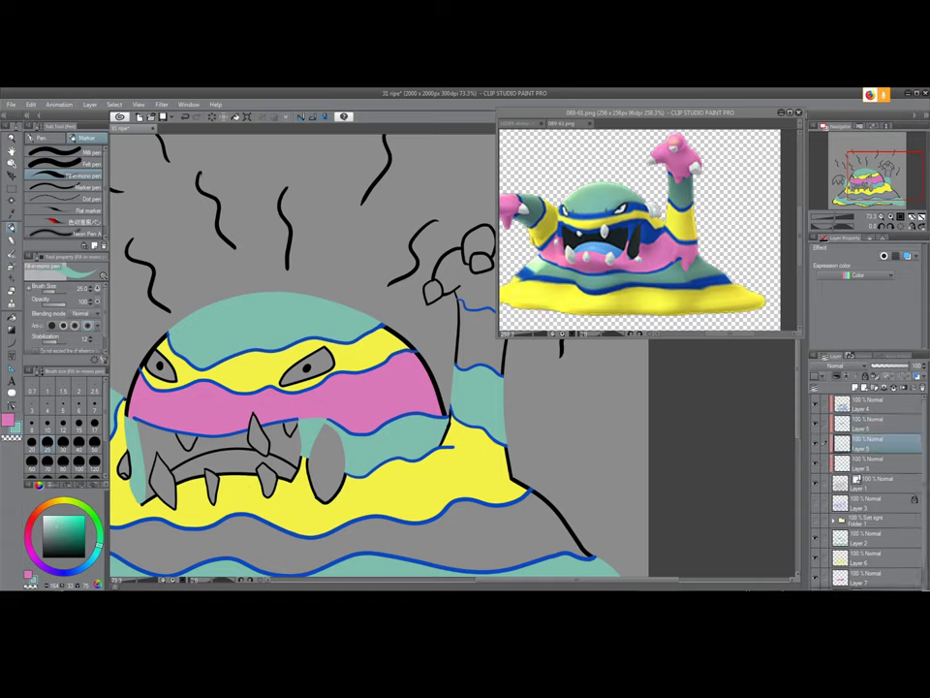
Sample the face's yellow and recolor the outlines of the yellow areas at the head's right side and right arm base on Layer 9
{"action": "key", "text": "i"}
{"action": "left_click", "coordinate": [264, 365]}
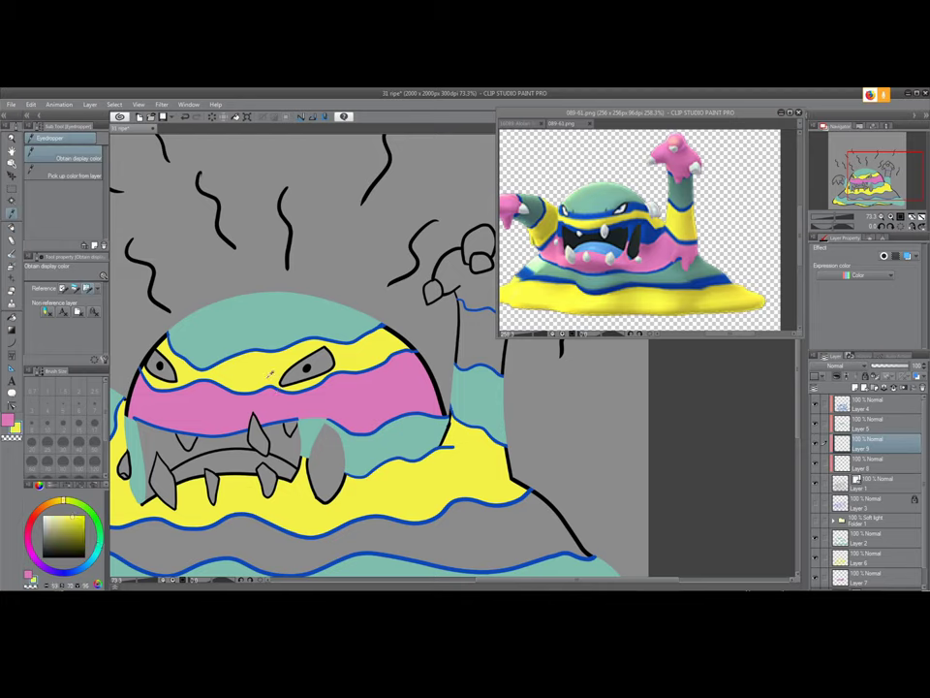
{"action": "key", "text": "p"}
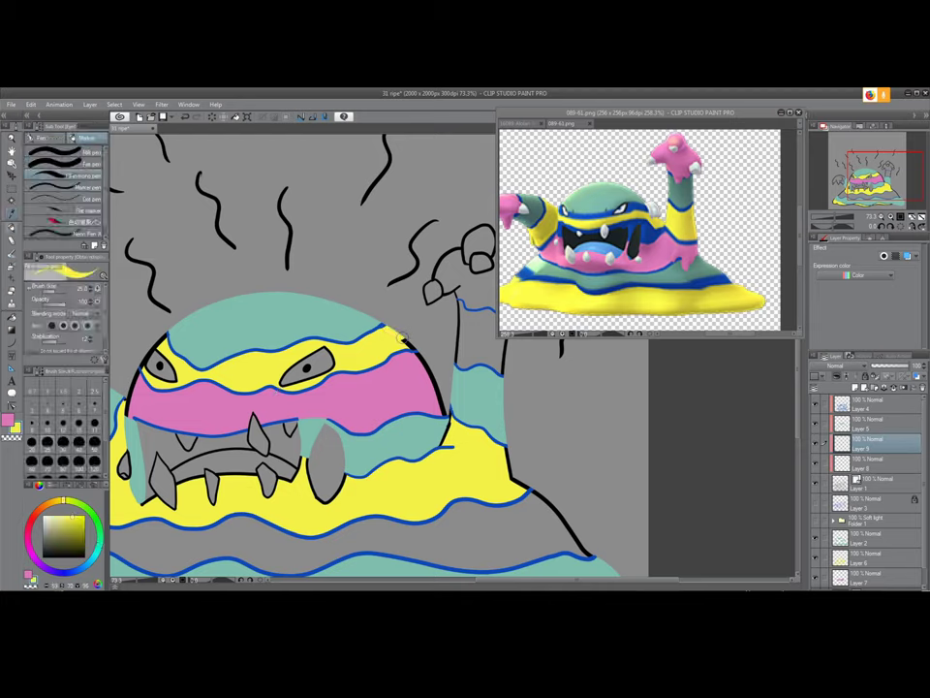
{"action": "left_click_drag", "start_coordinate": [453, 405], "coordinate": [439, 445]}
{"action": "mouse_move", "coordinate": [501, 445]}
{"action": "left_mouse_down"}
{"action": "mouse_move", "coordinate": [510, 479]}
{"action": "mouse_move", "coordinate": [530, 487]}
{"action": "left_mouse_up"}
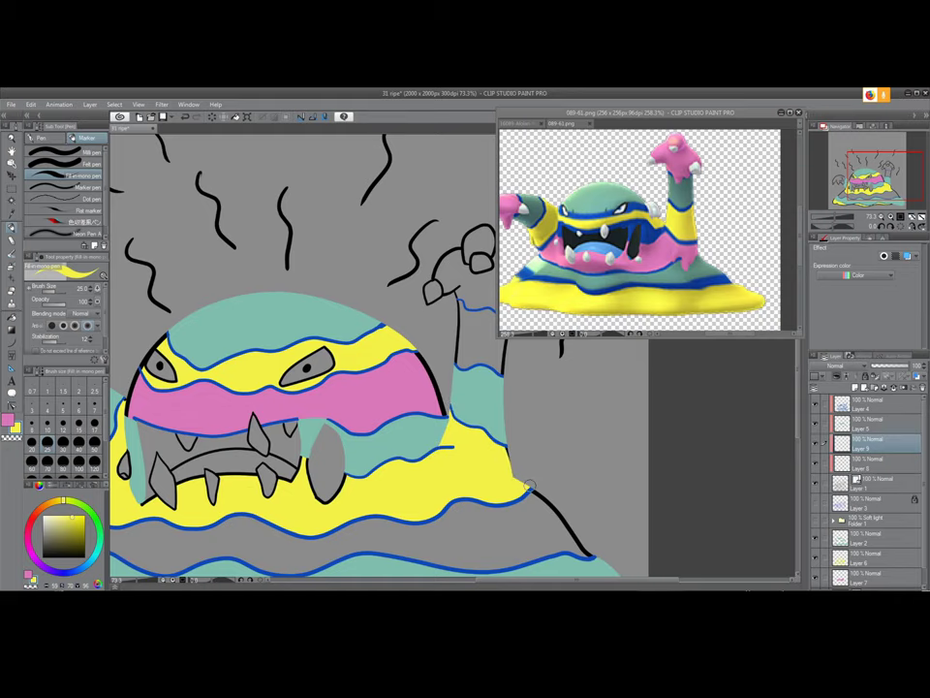
Recolor the head's outline beside the left eye yellow on Layer 9, starting at size 20 and finishing at size 40
{"action": "left_click_drag", "start_coordinate": [370, 426], "coordinate": [544, 401]}
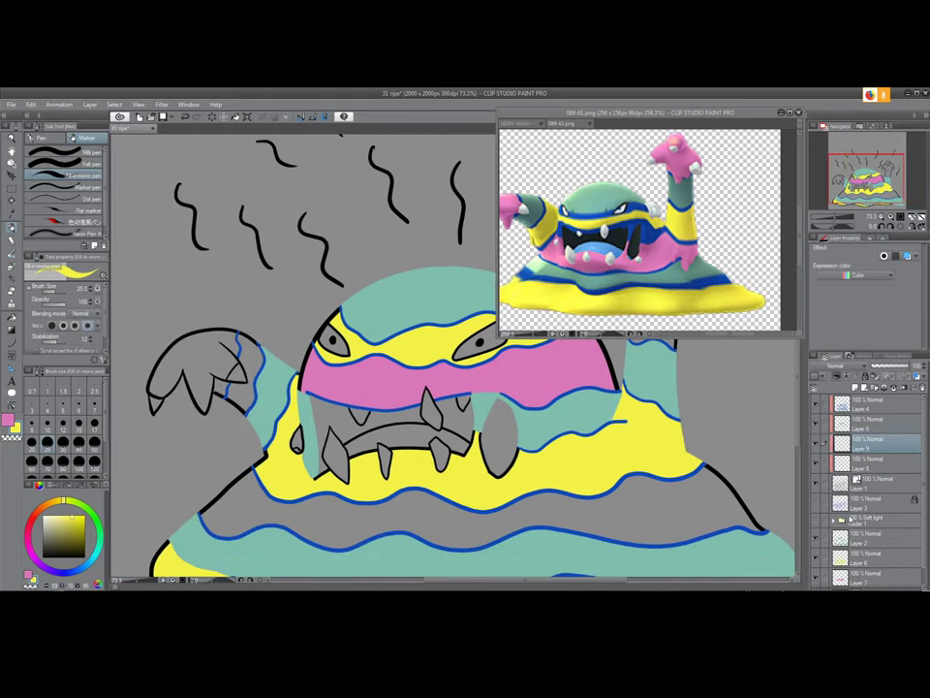
{"action": "left_click", "coordinate": [869, 564]}
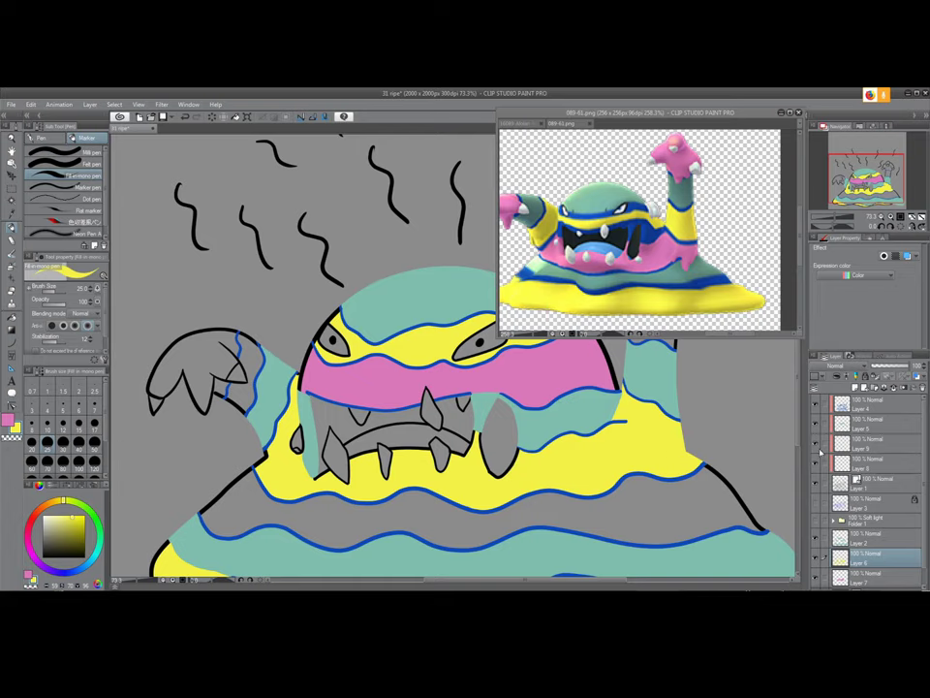
{"action": "left_click", "coordinate": [862, 447]}
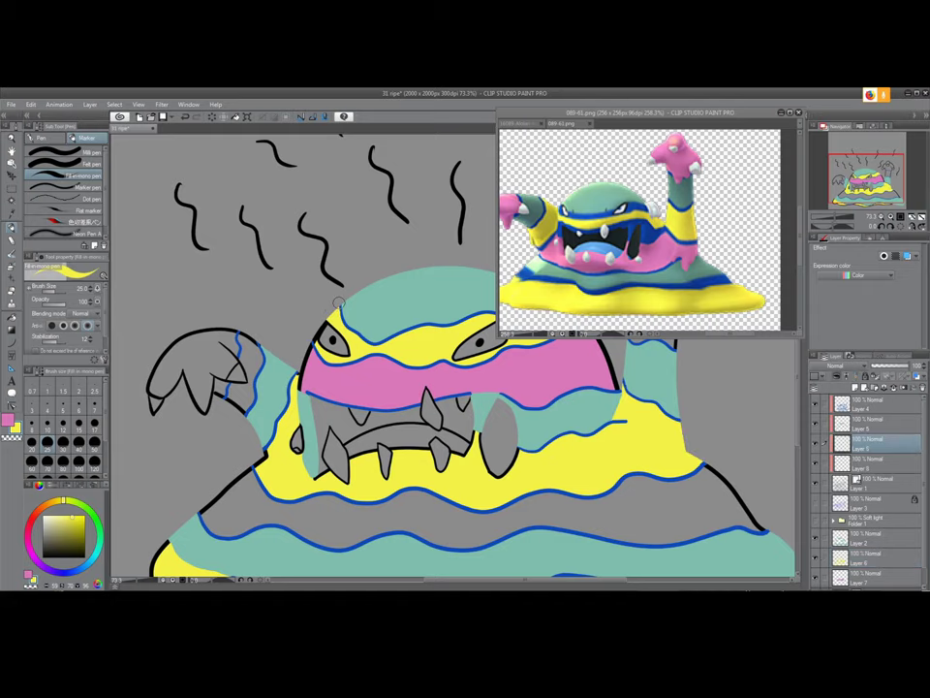
{"action": "scroll", "coordinate": [321, 334], "scroll_direction": "up", "scroll_amount": 8}
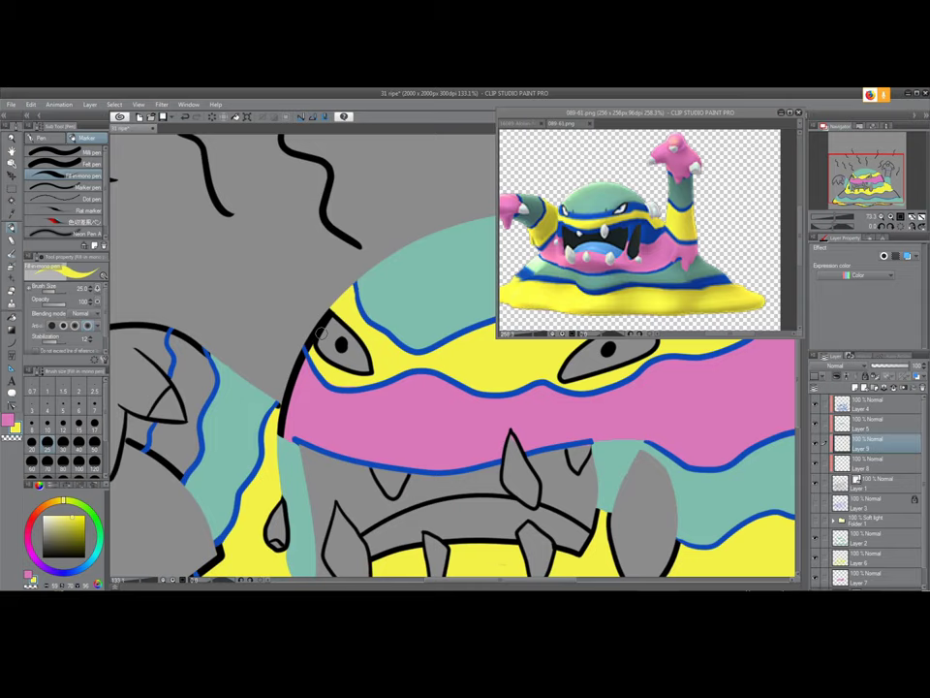
{"action": "key", "text": "bracketleft"}
{"action": "key", "text": "bracketleft"}
{"action": "key", "text": "bracketleft"}
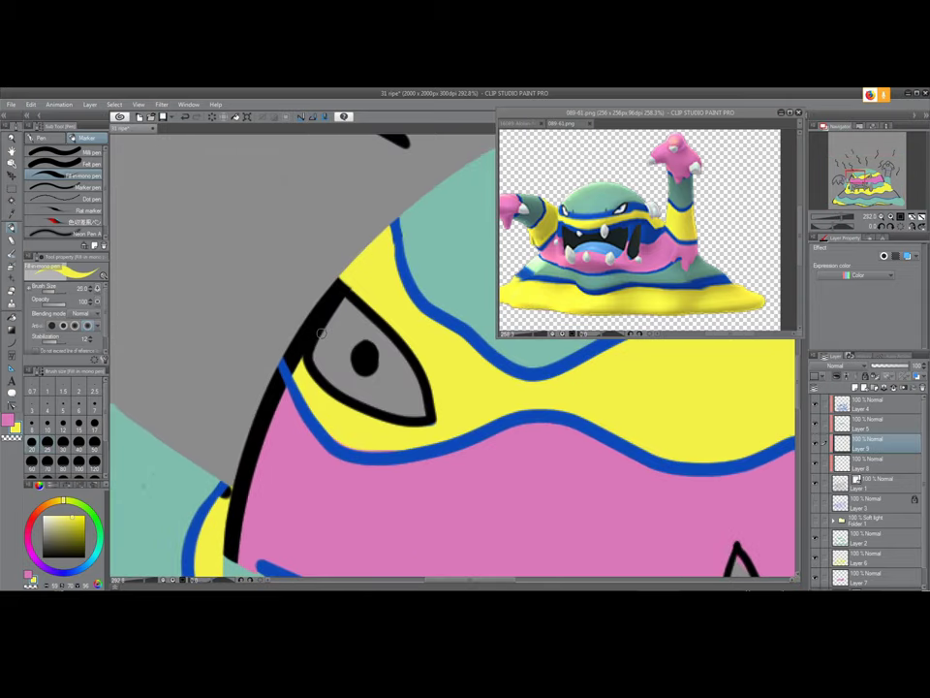
{"action": "mouse_move", "coordinate": [345, 268]}
{"action": "left_mouse_down"}
{"action": "mouse_move", "coordinate": [304, 330]}
{"action": "mouse_move", "coordinate": [298, 358]}
{"action": "mouse_move", "coordinate": [347, 269]}
{"action": "mouse_move", "coordinate": [301, 325]}
{"action": "mouse_move", "coordinate": [352, 267]}
{"action": "left_mouse_up"}
{"action": "key", "text": "bracketright"}
{"action": "key", "text": "bracketright"}
{"action": "key", "text": "bracketright"}
{"action": "key", "text": "bracketright"}
{"action": "key", "text": "bracketright"}
{"action": "mouse_move", "coordinate": [294, 327]}
{"action": "left_mouse_down"}
{"action": "mouse_move", "coordinate": [294, 371]}
{"action": "mouse_move", "coordinate": [297, 316]}
{"action": "mouse_move", "coordinate": [292, 351]}
{"action": "mouse_move", "coordinate": [332, 278]}
{"action": "mouse_move", "coordinate": [351, 264]}
{"action": "mouse_move", "coordinate": [289, 355]}
{"action": "mouse_move", "coordinate": [319, 298]}
{"action": "mouse_move", "coordinate": [367, 256]}
{"action": "left_mouse_up"}
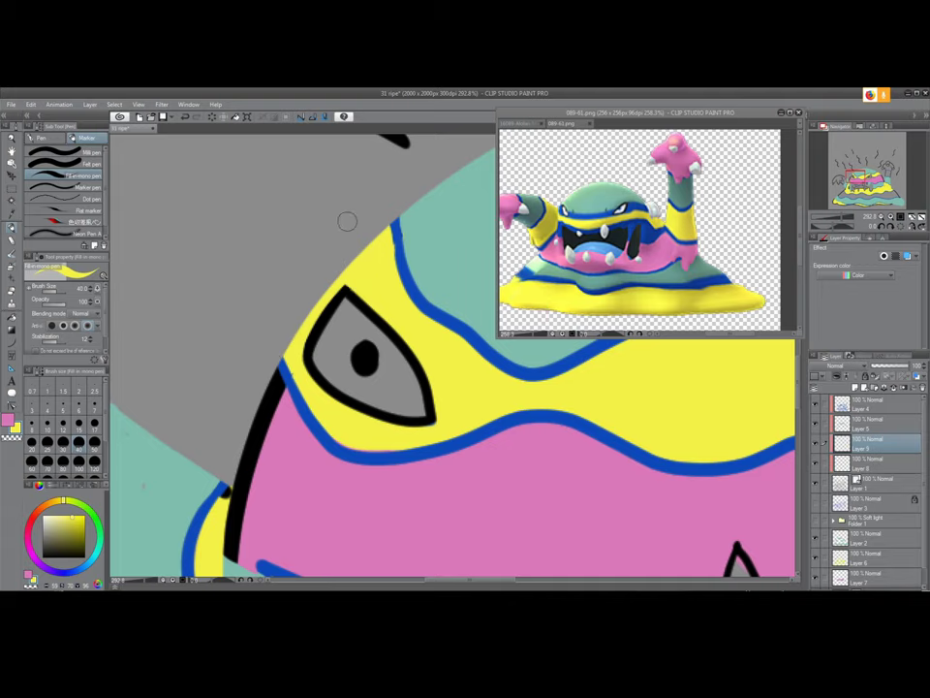
Recolor the left armpit corner and the sludge base's lower-left outline yellow on Layer 9 at size 40
{"action": "scroll", "coordinate": [346, 217], "scroll_direction": "down", "scroll_amount": 6}
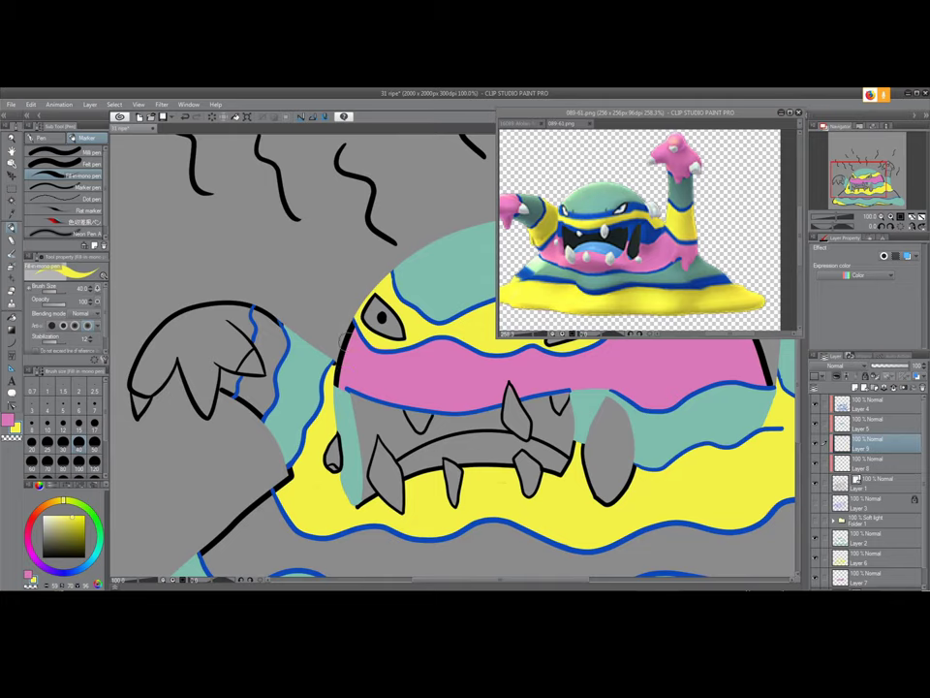
{"action": "scroll", "coordinate": [346, 335], "scroll_direction": "down", "scroll_amount": 3}
{"action": "scroll", "coordinate": [258, 363], "scroll_direction": "up", "scroll_amount": 2}
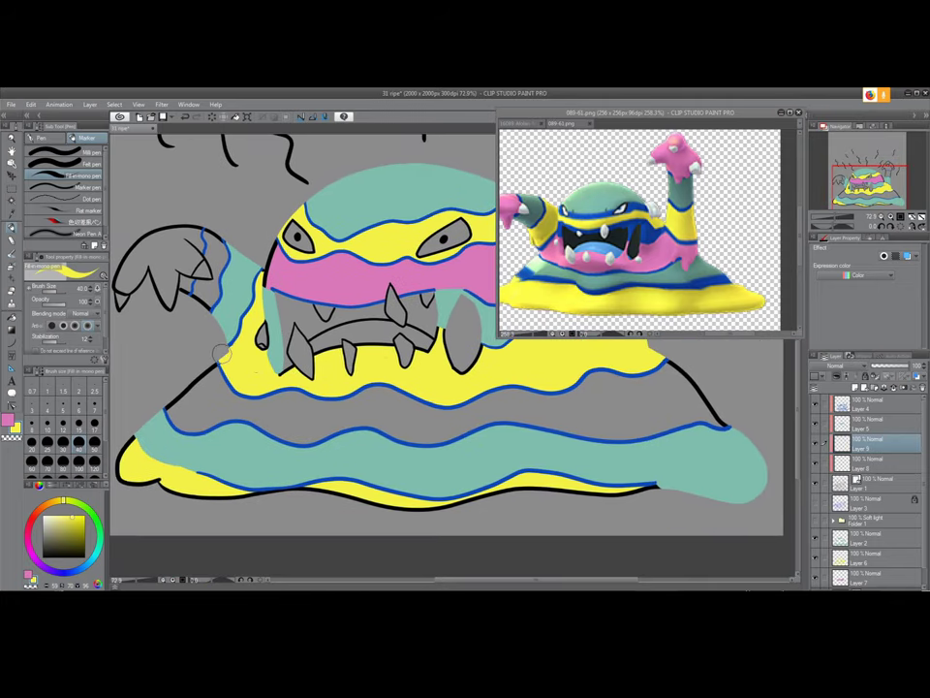
{"action": "mouse_move", "coordinate": [134, 439]}
{"action": "left_mouse_down"}
{"action": "mouse_move", "coordinate": [124, 473]}
{"action": "mouse_move", "coordinate": [201, 492]}
{"action": "mouse_move", "coordinate": [268, 492]}
{"action": "left_mouse_up"}
{"action": "mouse_move", "coordinate": [453, 514]}
{"action": "left_mouse_down"}
{"action": "mouse_move", "coordinate": [506, 475]}
{"action": "mouse_move", "coordinate": [523, 479]}
{"action": "left_mouse_up"}
{"action": "left_click", "coordinate": [853, 561]}
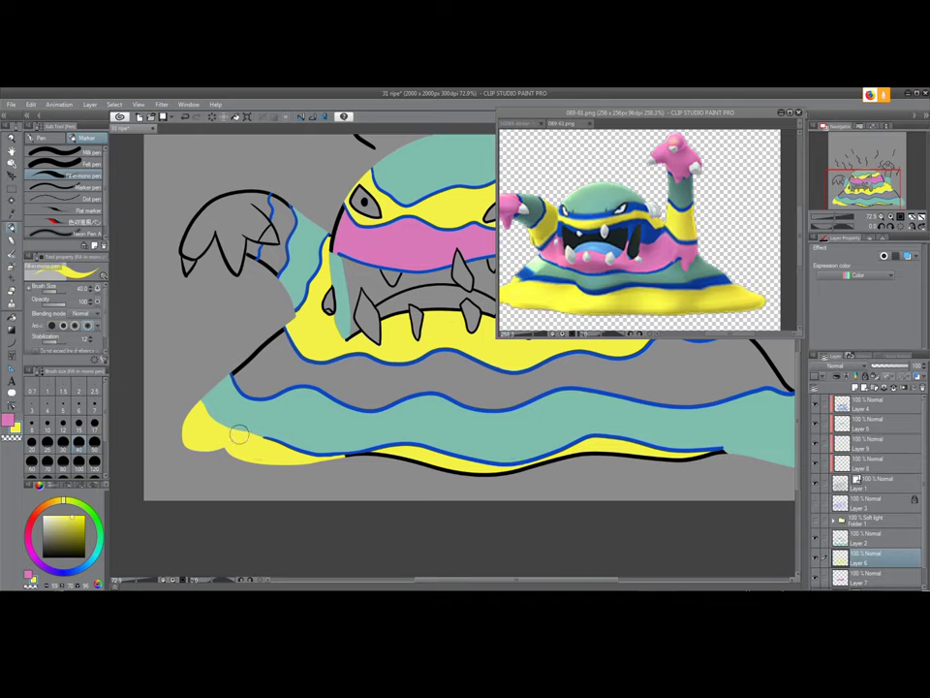
{"action": "left_click", "coordinate": [865, 446]}
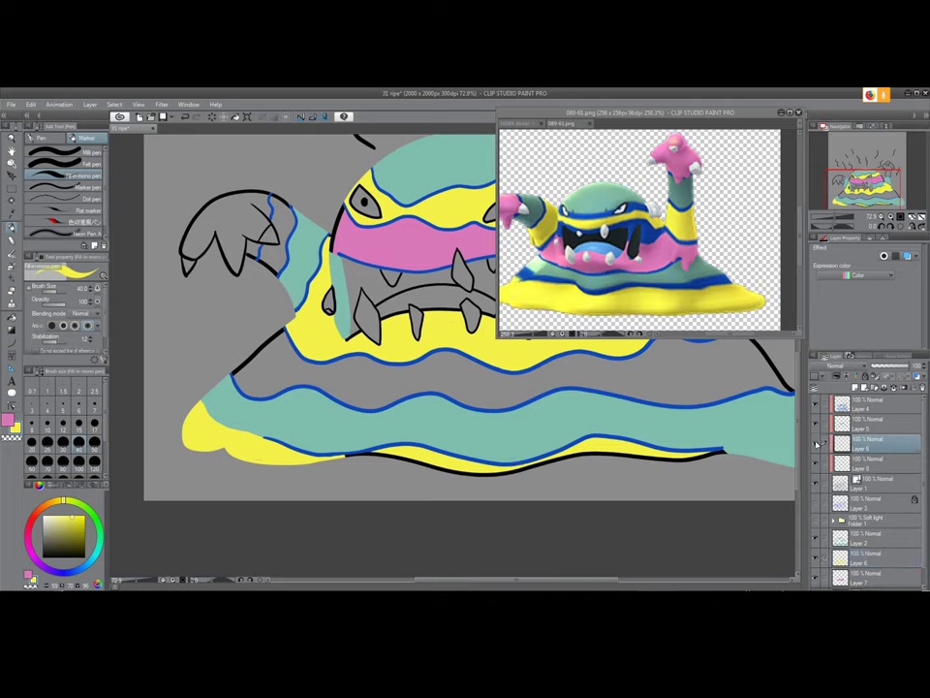
Recolor the remaining bottom outline of the sludge base yellow on Layer 9
{"action": "mouse_move", "coordinate": [597, 460]}
{"action": "left_mouse_down"}
{"action": "mouse_move", "coordinate": [452, 472]}
{"action": "mouse_move", "coordinate": [322, 456]}
{"action": "mouse_move", "coordinate": [547, 482]}
{"action": "mouse_move", "coordinate": [640, 457]}
{"action": "mouse_move", "coordinate": [725, 450]}
{"action": "mouse_move", "coordinate": [587, 449]}
{"action": "left_mouse_up"}
{"action": "left_click_drag", "start_coordinate": [684, 447], "coordinate": [400, 493]}
{"action": "left_click_drag", "start_coordinate": [395, 361], "coordinate": [451, 459]}
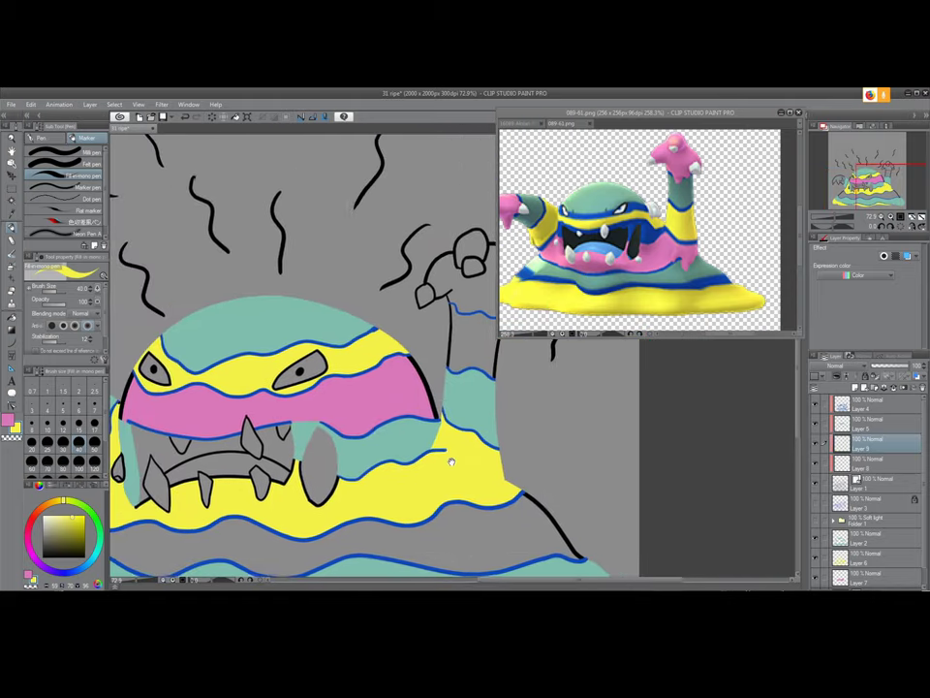
{"action": "left_click_drag", "start_coordinate": [340, 358], "coordinate": [275, 398]}
{"action": "left_click_drag", "start_coordinate": [186, 436], "coordinate": [457, 324]}
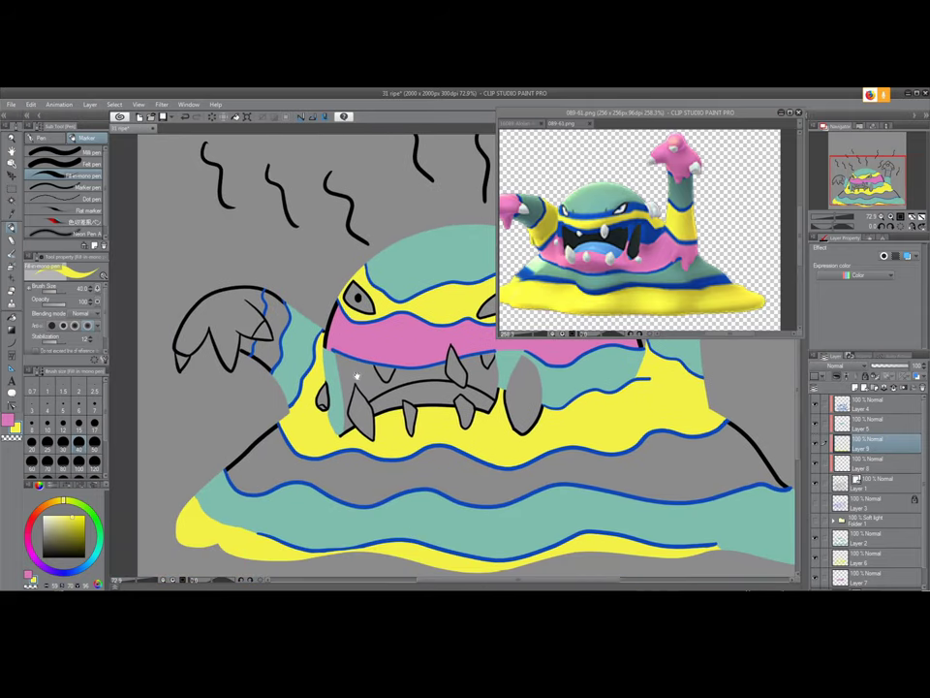
{"action": "left_click_drag", "start_coordinate": [367, 430], "coordinate": [358, 410]}
{"action": "left_click_drag", "start_coordinate": [416, 427], "coordinate": [355, 440]}
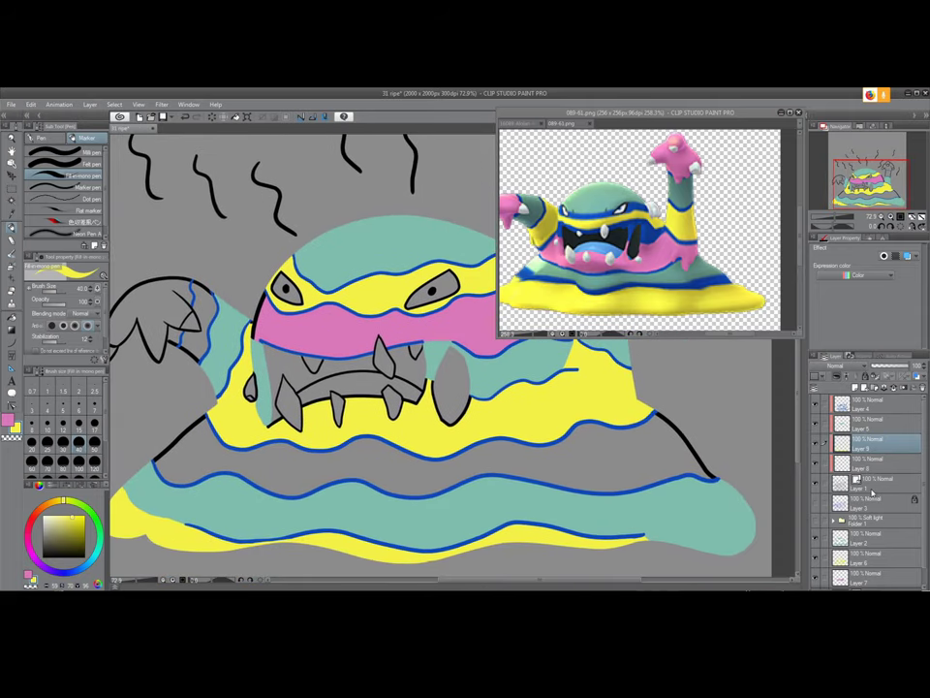
Fill the left arm's band next to the hand pink on Layer 7 at size 40
{"action": "left_click", "coordinate": [858, 578]}
{"action": "key", "text": "x"}
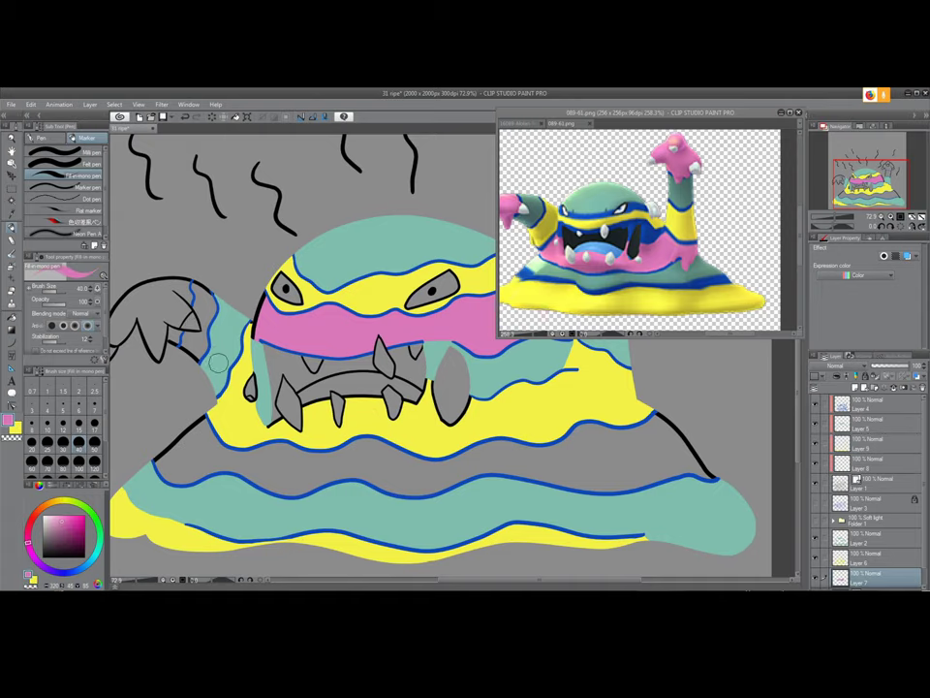
{"action": "left_click_drag", "start_coordinate": [252, 470], "coordinate": [181, 450]}
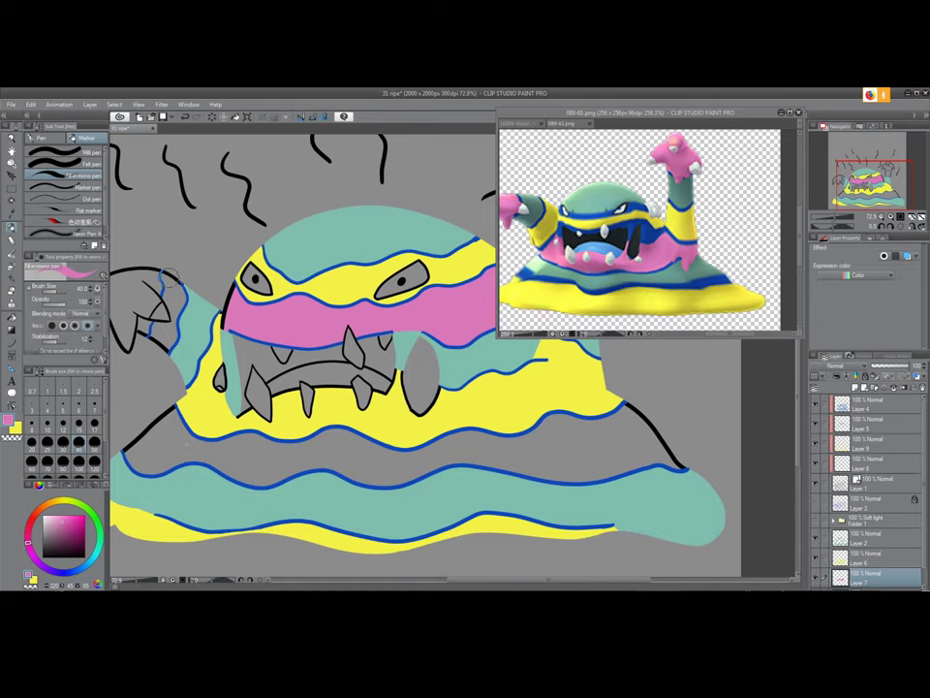
{"action": "mouse_move", "coordinate": [164, 281]}
{"action": "left_mouse_down"}
{"action": "mouse_move", "coordinate": [175, 342]}
{"action": "mouse_move", "coordinate": [172, 330]}
{"action": "mouse_move", "coordinate": [170, 342]}
{"action": "mouse_move", "coordinate": [165, 305]}
{"action": "left_mouse_up"}
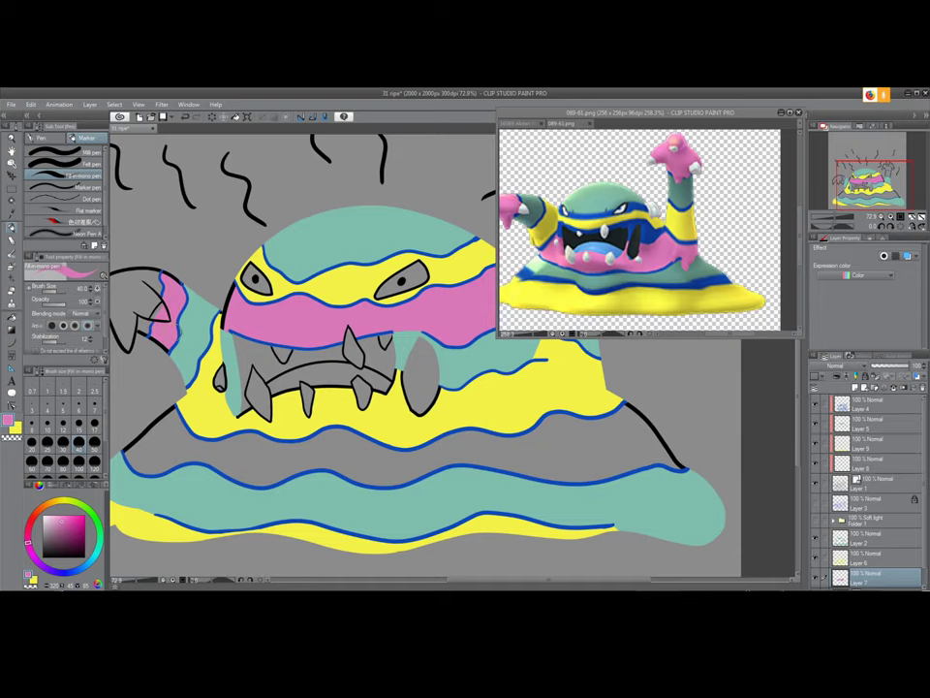
Clean up the stray specks in the left arm's teal band on Layer 2 using the Copy stamp at size 7
{"action": "scroll", "coordinate": [155, 264], "scroll_direction": "up", "scroll_amount": 5}
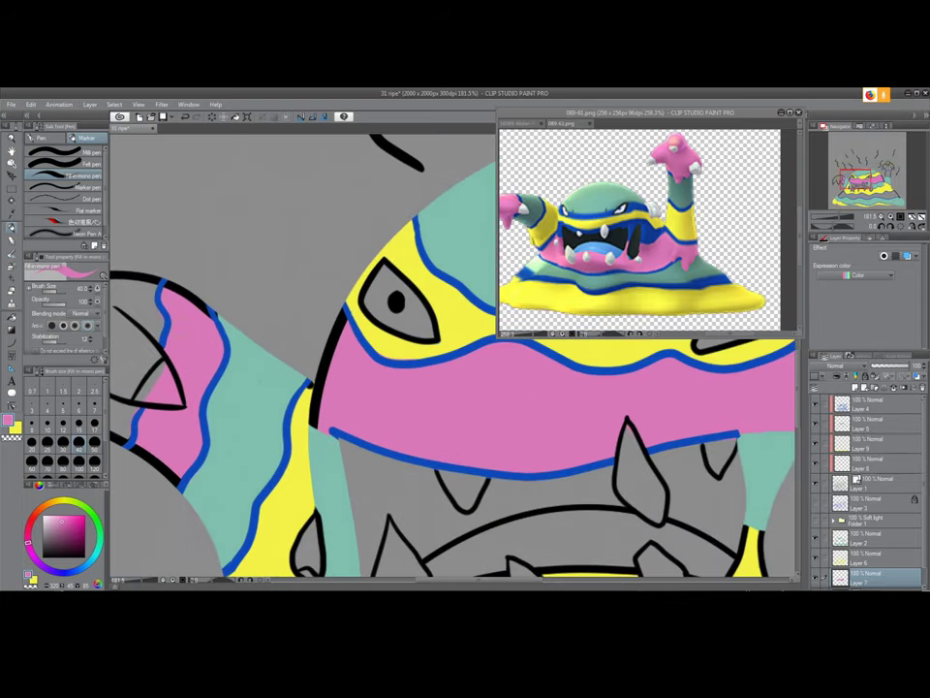
{"action": "left_click", "coordinate": [865, 429]}
{"action": "key", "text": "j"}
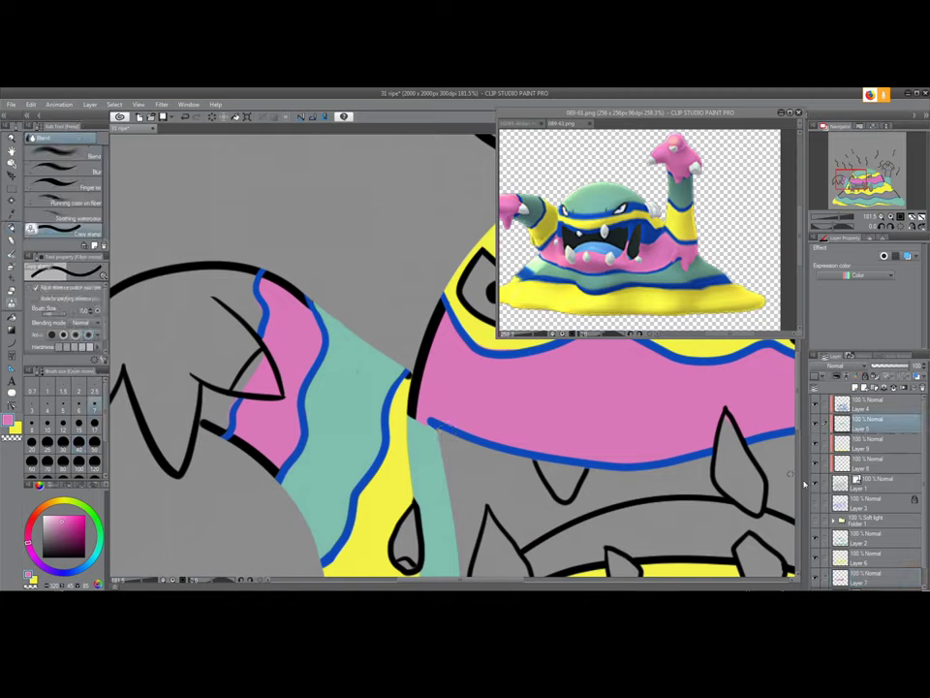
{"action": "left_click", "coordinate": [863, 544]}
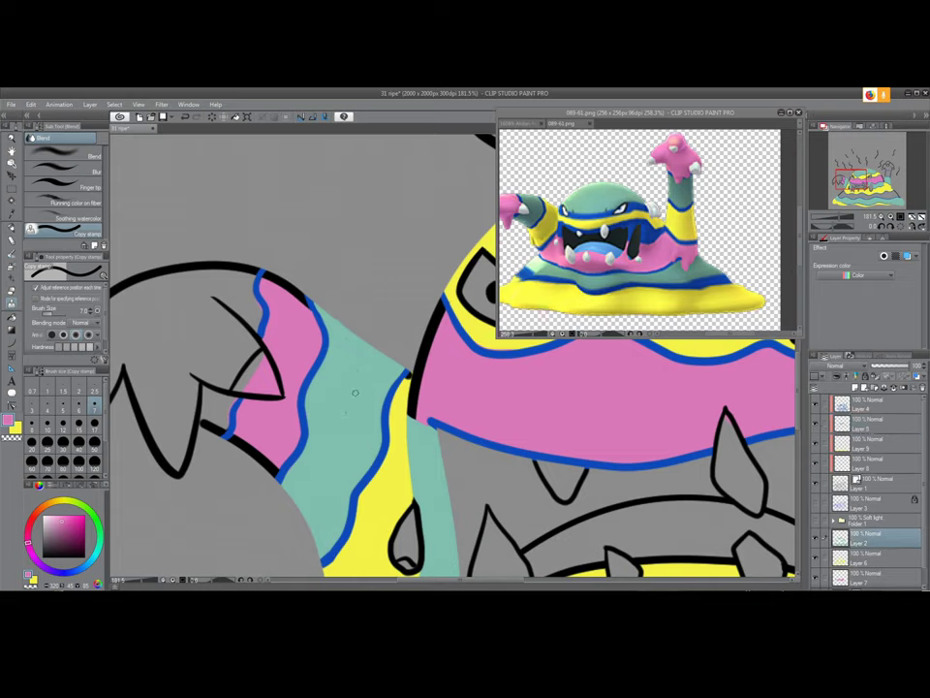
Recolor the leftover black line end between the left arm and head yellow on Layer 9
{"action": "left_click", "coordinate": [878, 444]}
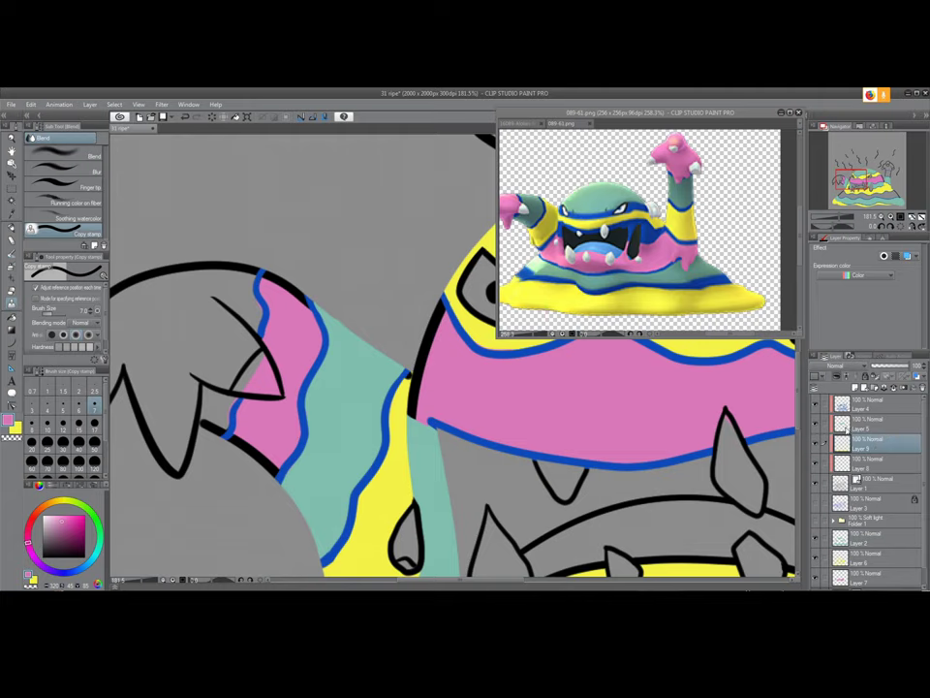
{"action": "left_click", "coordinate": [16, 427]}
{"action": "key", "text": "p"}
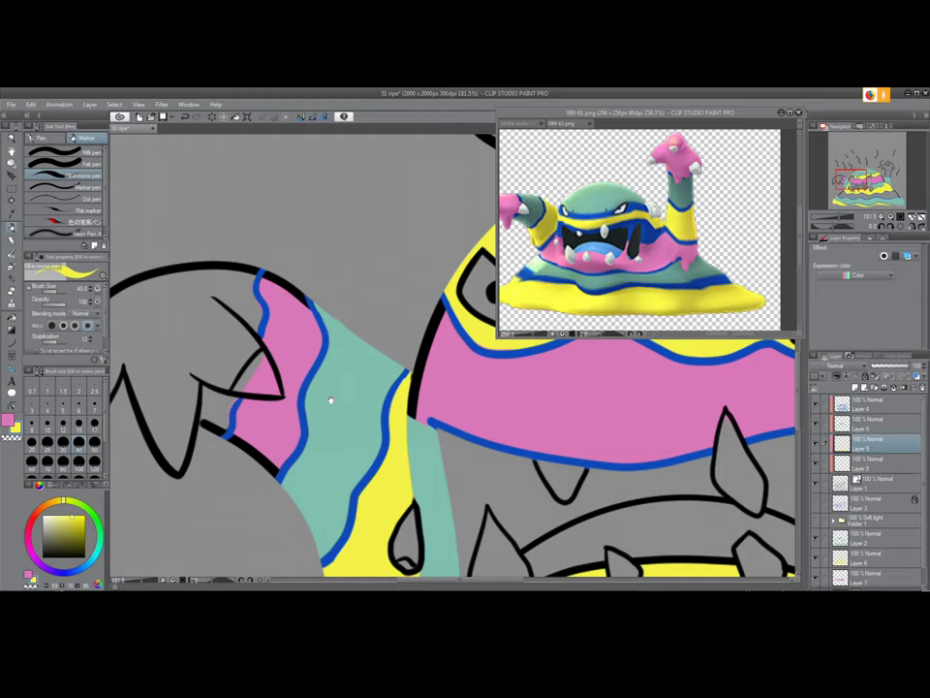
Erase the pink inside the left hand's claw on Layer 7 at size 15 and touch up the neighboring pink band
{"action": "left_click_drag", "start_coordinate": [329, 401], "coordinate": [453, 430]}
{"action": "left_click", "coordinate": [878, 575]}
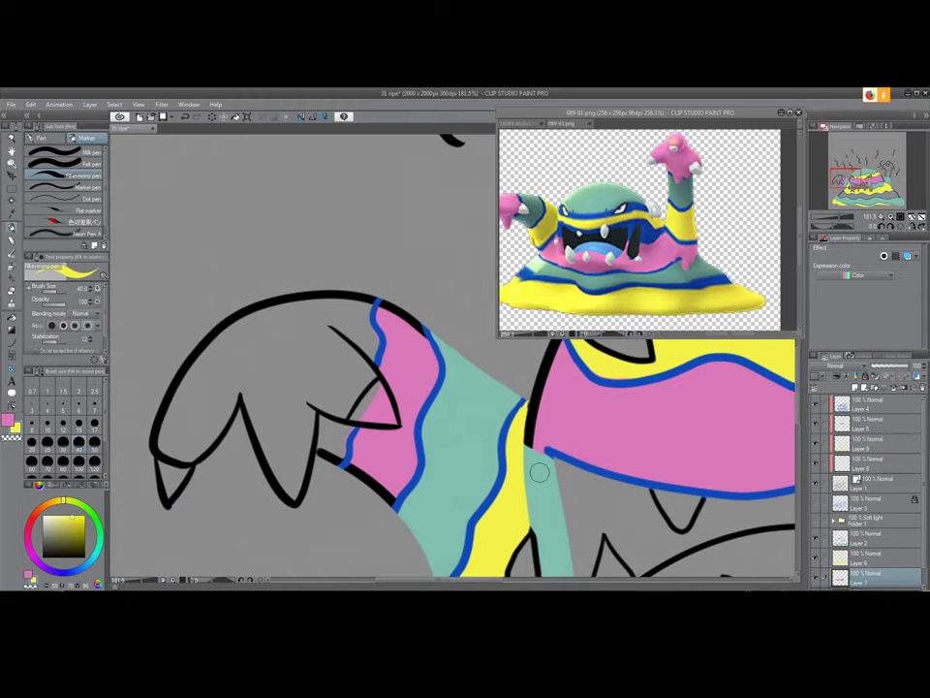
{"action": "key", "text": "e"}
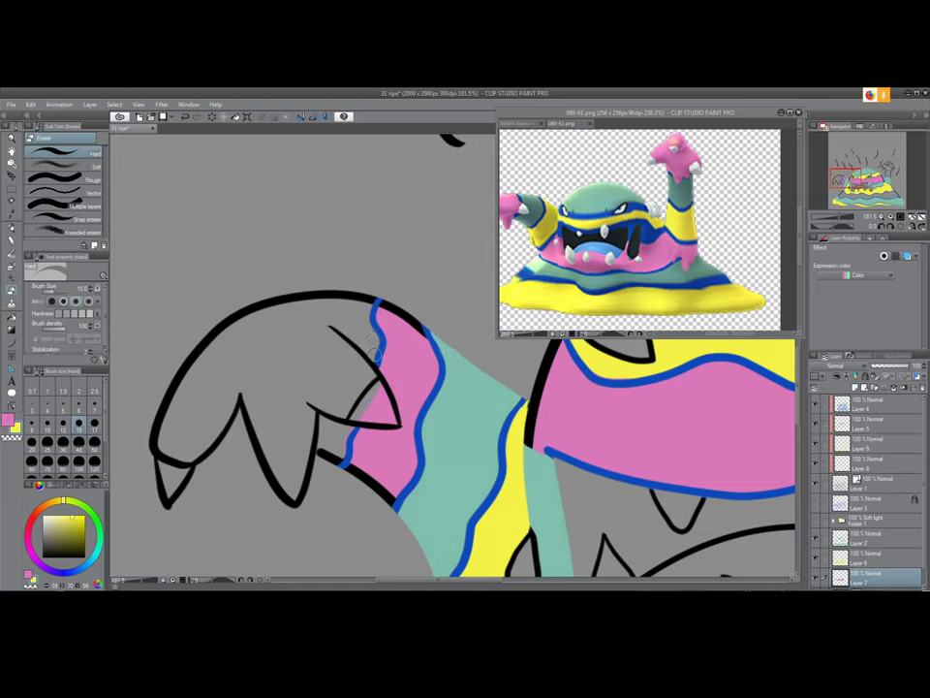
{"action": "mouse_move", "coordinate": [376, 385]}
{"action": "left_mouse_down"}
{"action": "mouse_move", "coordinate": [394, 420]}
{"action": "mouse_move", "coordinate": [357, 414]}
{"action": "mouse_move", "coordinate": [395, 409]}
{"action": "mouse_move", "coordinate": [359, 402]}
{"action": "left_mouse_up"}
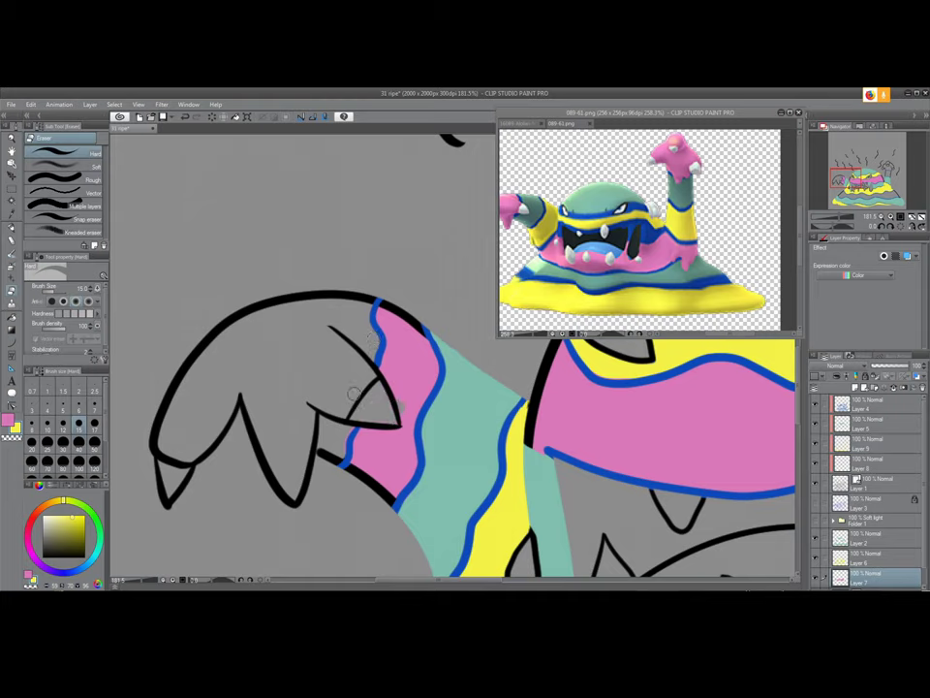
{"action": "key", "text": "x"}
{"action": "key", "text": "p"}
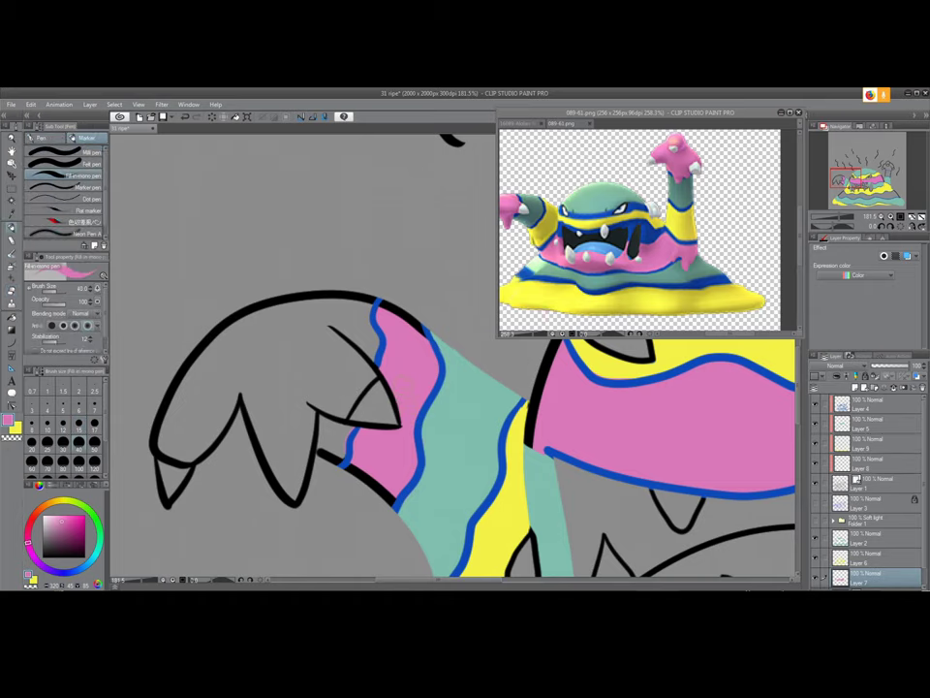
{"action": "key", "text": "e"}
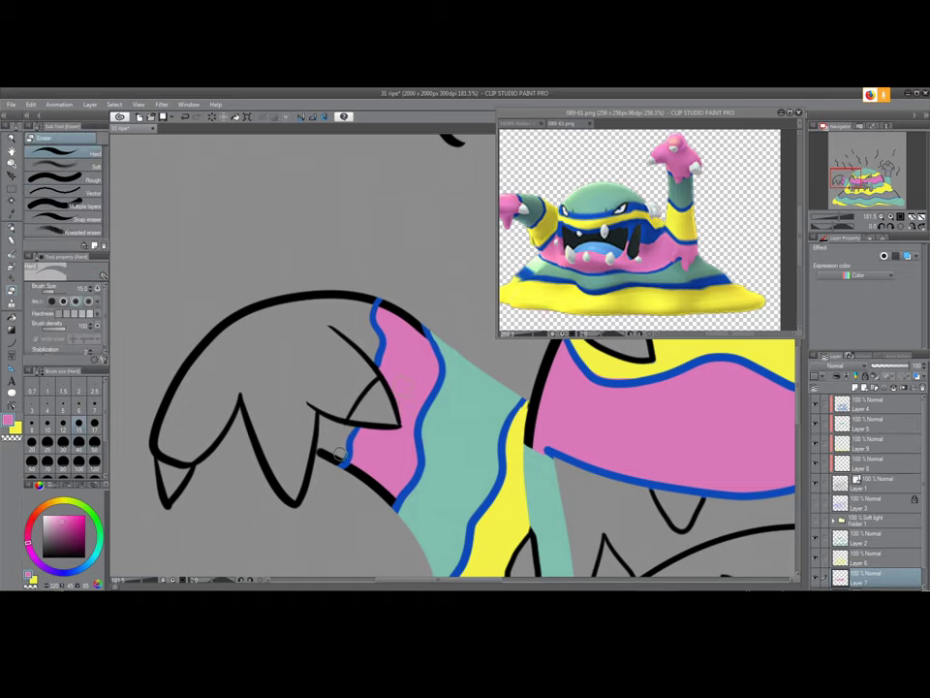
{"action": "scroll", "coordinate": [374, 407], "scroll_direction": "down", "scroll_amount": 6}
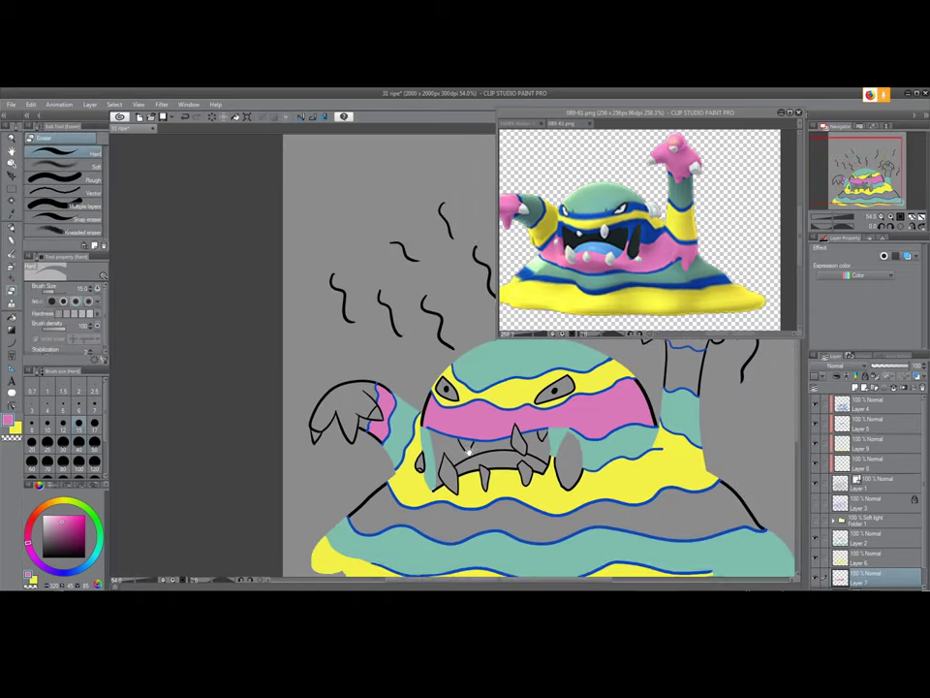
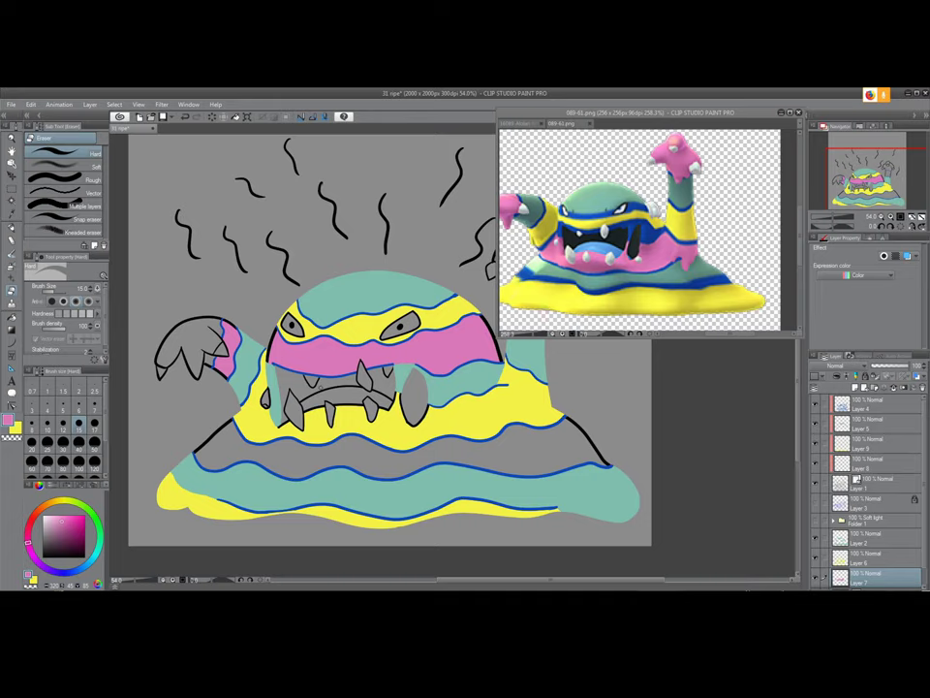
{"action": "left_click", "coordinate": [876, 563]}
{"action": "left_click", "coordinate": [17, 428]}
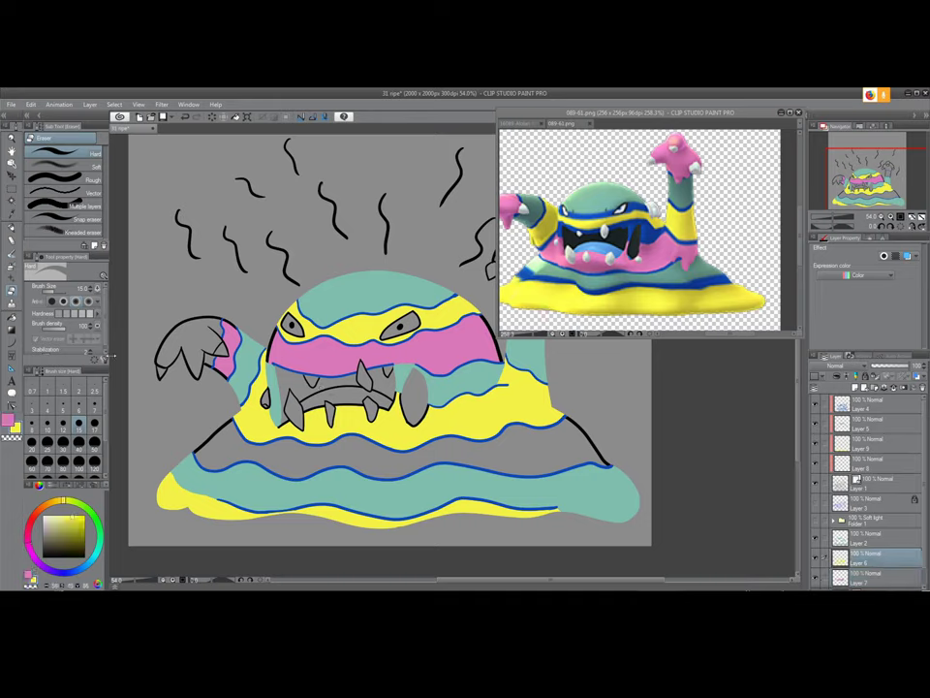
{"action": "scroll", "coordinate": [114, 357], "scroll_direction": "up", "scroll_amount": 3}
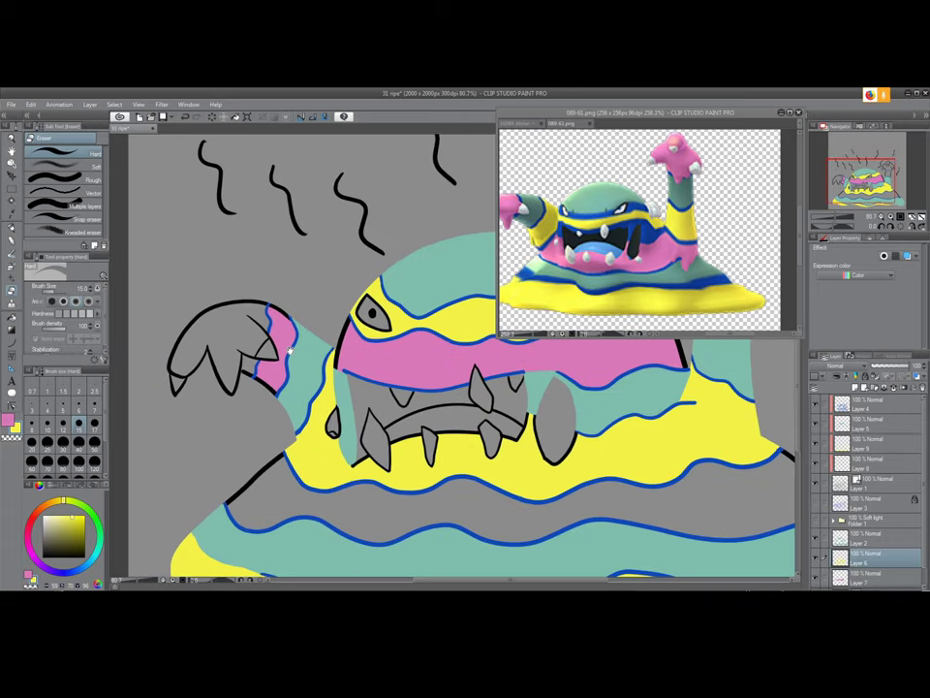
{"action": "left_click_drag", "start_coordinate": [373, 358], "coordinate": [334, 405]}
{"action": "scroll", "coordinate": [330, 381], "scroll_direction": "up", "scroll_amount": 2}
{"action": "scroll", "coordinate": [329, 381], "scroll_direction": "up", "scroll_amount": 3}
{"action": "key", "text": "p"}
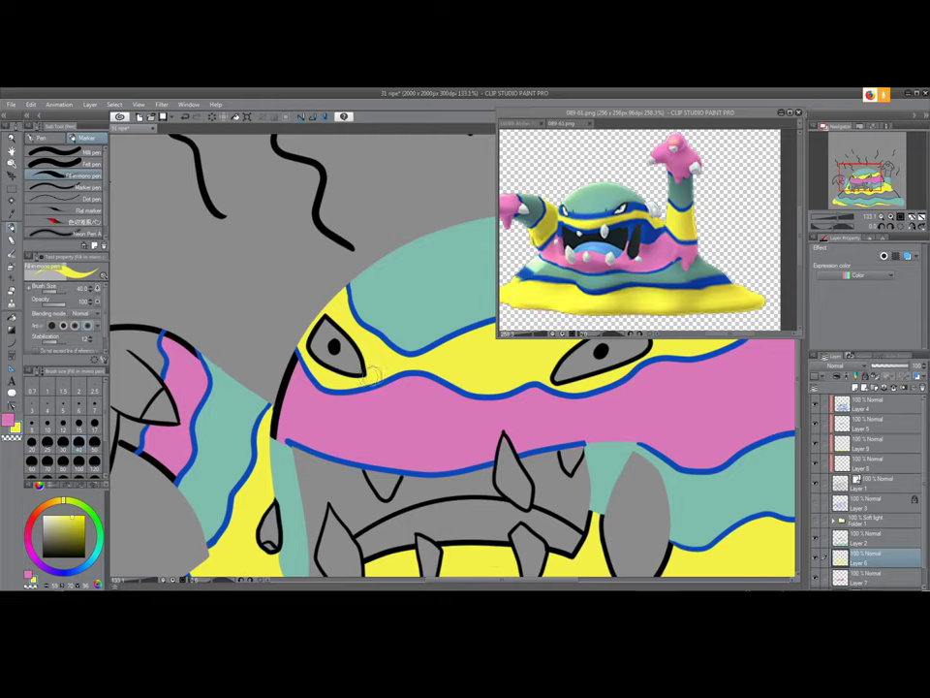
{"action": "left_click", "coordinate": [869, 424]}
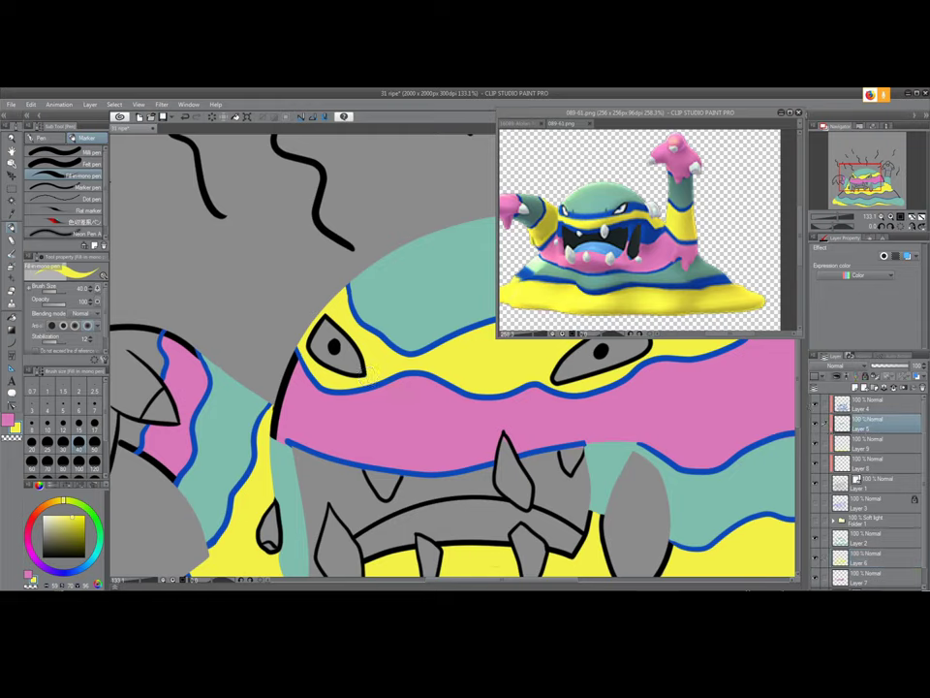
{"action": "key", "text": "e"}
{"action": "key", "text": "alt+bracketright"}
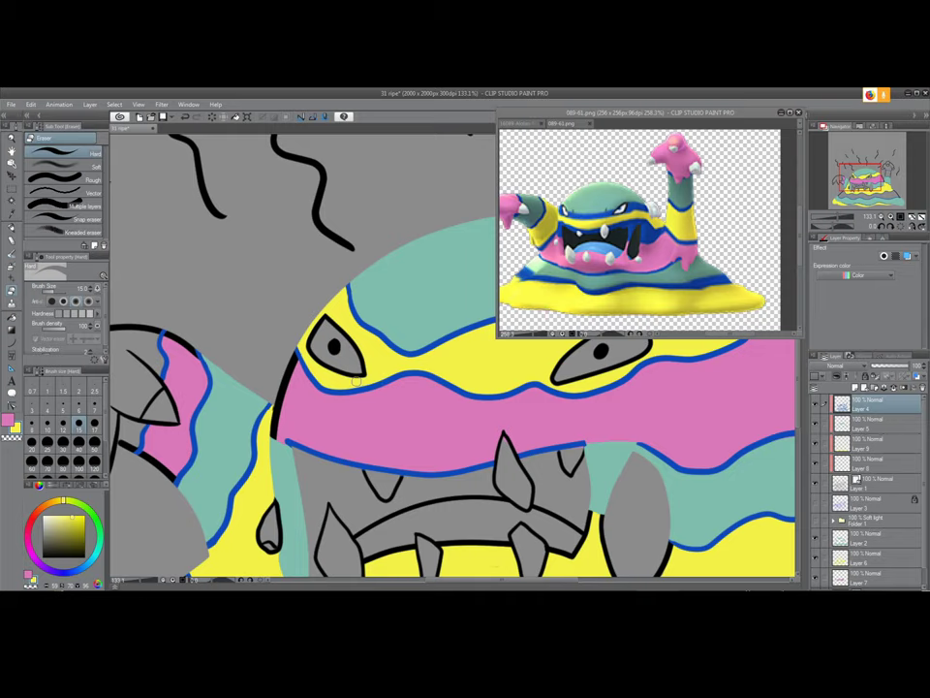
{"action": "scroll", "coordinate": [861, 558], "scroll_direction": "down", "scroll_amount": 1}
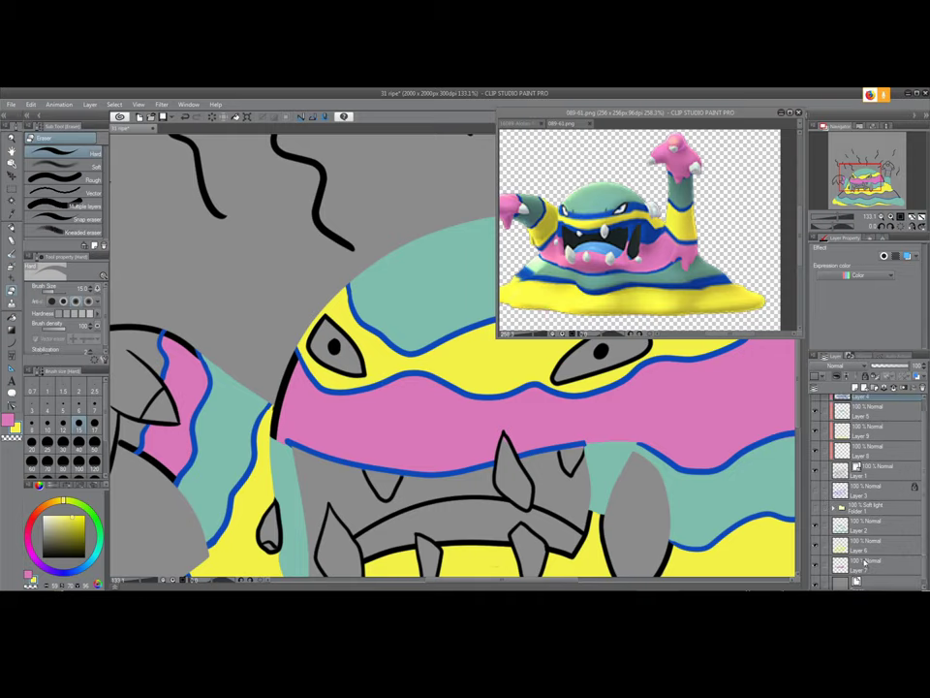
{"action": "left_click", "coordinate": [862, 551]}
{"action": "scroll", "coordinate": [402, 474], "scroll_direction": "down", "scroll_amount": 5}
{"action": "left_click_drag", "start_coordinate": [403, 473], "coordinate": [252, 459]}
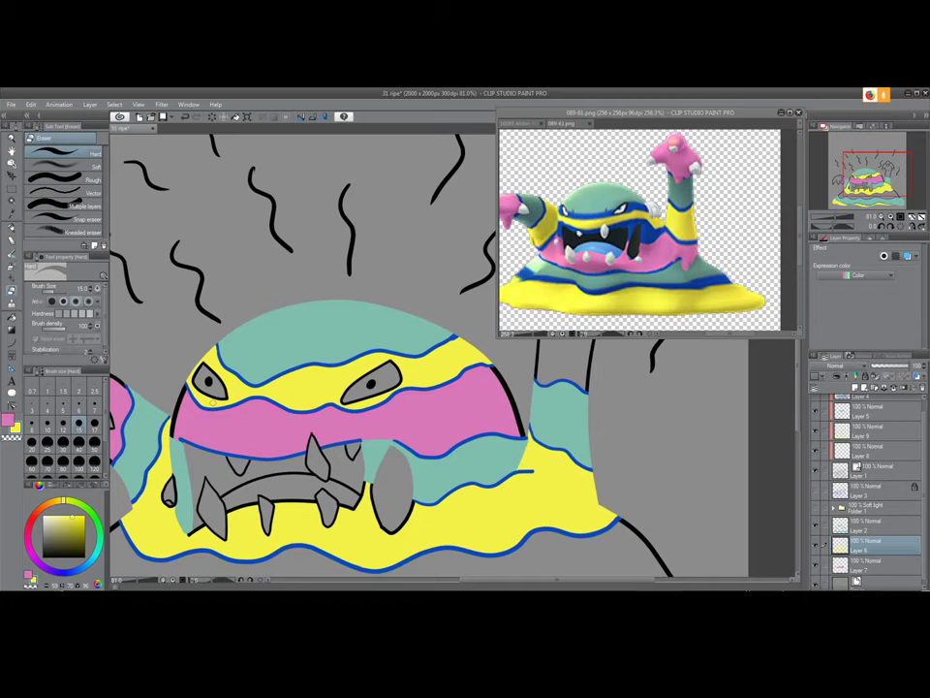
{"action": "left_click_drag", "start_coordinate": [195, 435], "coordinate": [320, 253]}
{"action": "left_click_drag", "start_coordinate": [442, 410], "coordinate": [419, 513]}
Recolor the black outlines beside the head's pink band and above the left arm's pink band pink on Layer 8
{"action": "left_click", "coordinate": [831, 449]}
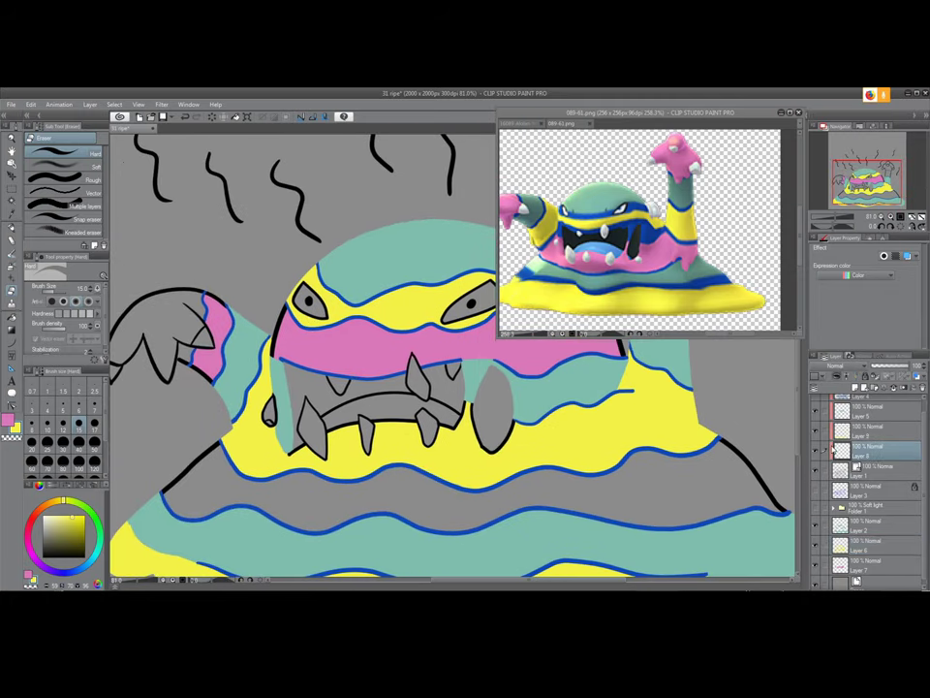
{"action": "key", "text": "x"}
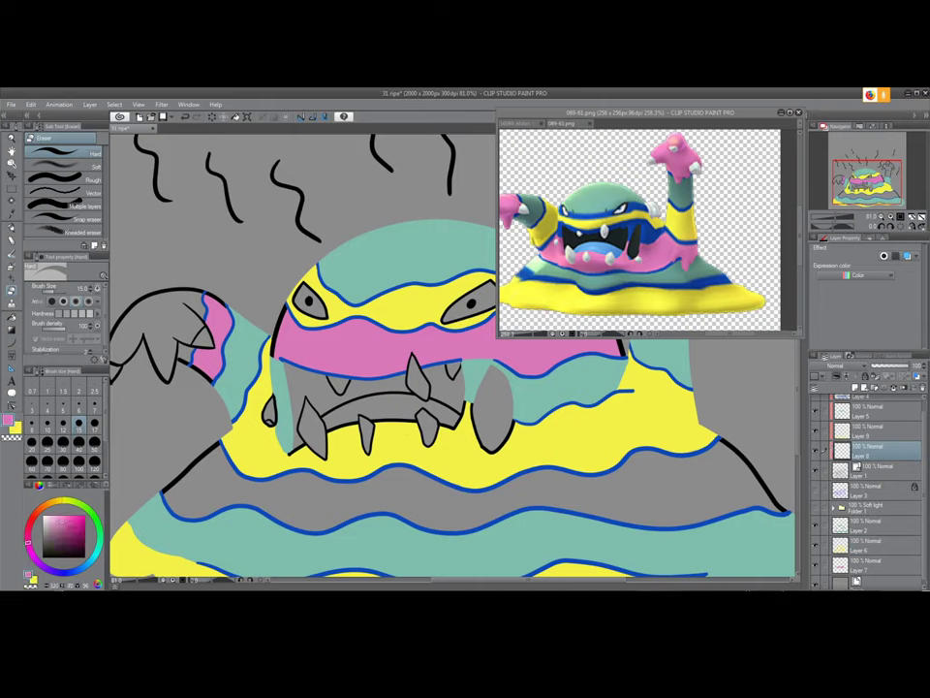
{"action": "key", "text": "p"}
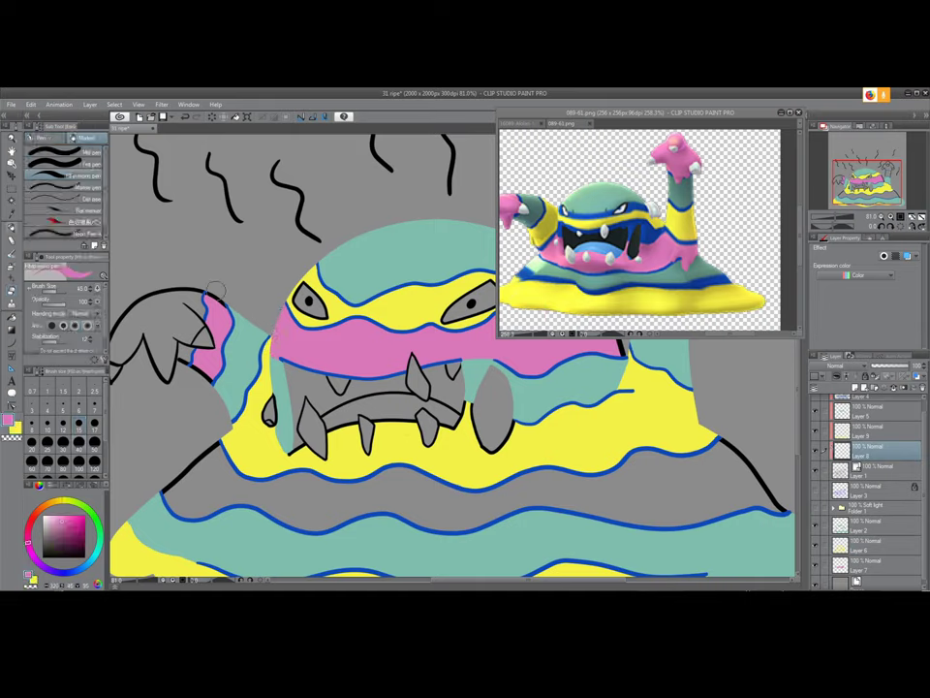
{"action": "left_click_drag", "start_coordinate": [215, 292], "coordinate": [212, 297]}
{"action": "left_click_drag", "start_coordinate": [461, 403], "coordinate": [245, 443]}
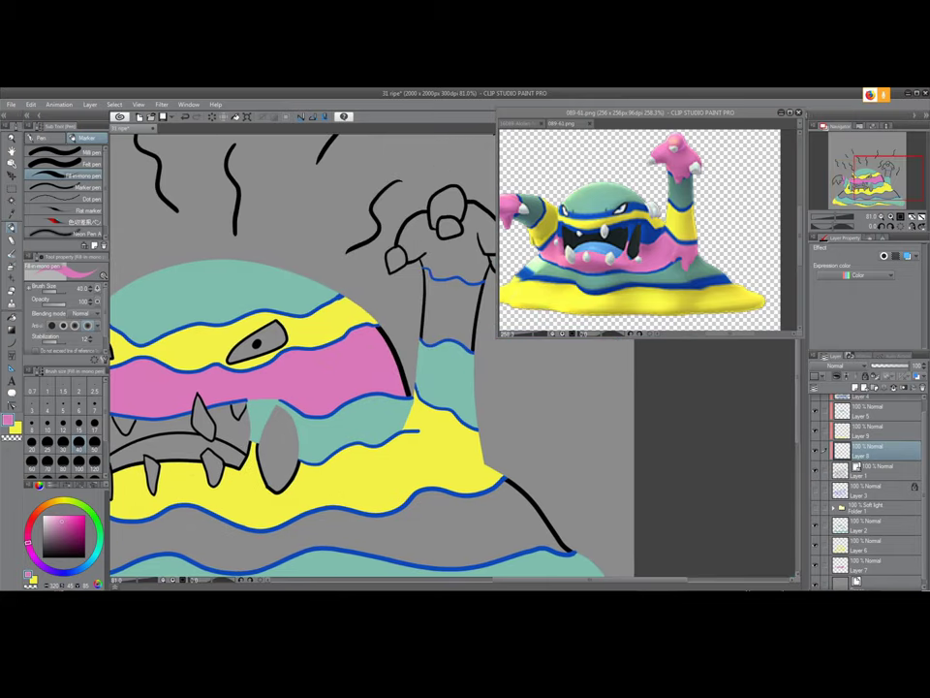
{"action": "mouse_move", "coordinate": [374, 325]}
{"action": "left_mouse_down"}
{"action": "mouse_move", "coordinate": [401, 399]}
{"action": "mouse_move", "coordinate": [391, 348]}
{"action": "left_mouse_up"}
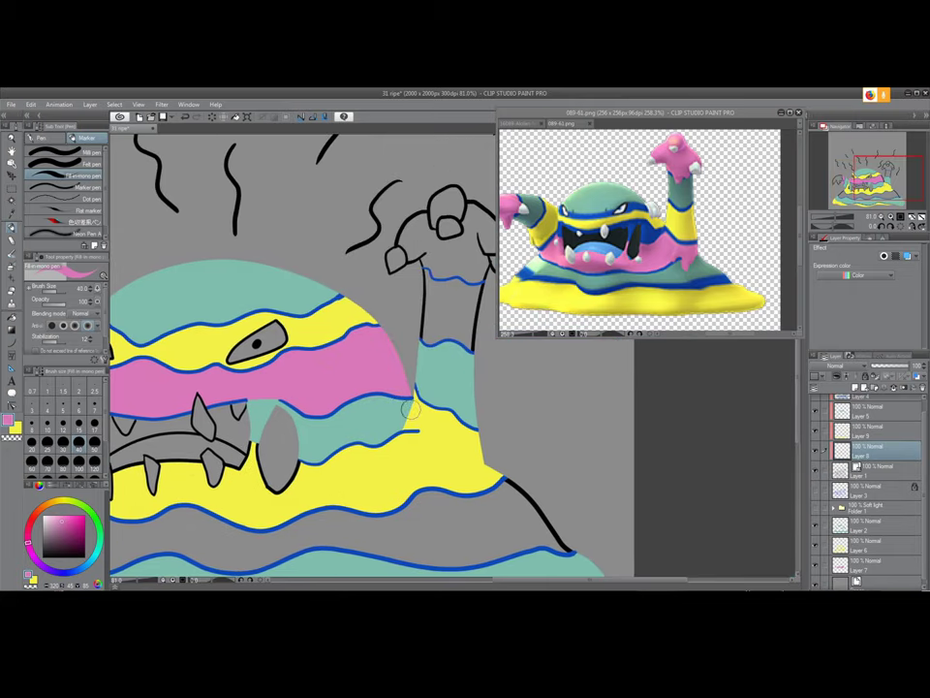
Fill the wide gray wavy band across the lower body pink on Layer 7 at size 40
{"action": "left_click_drag", "start_coordinate": [411, 411], "coordinate": [493, 457]}
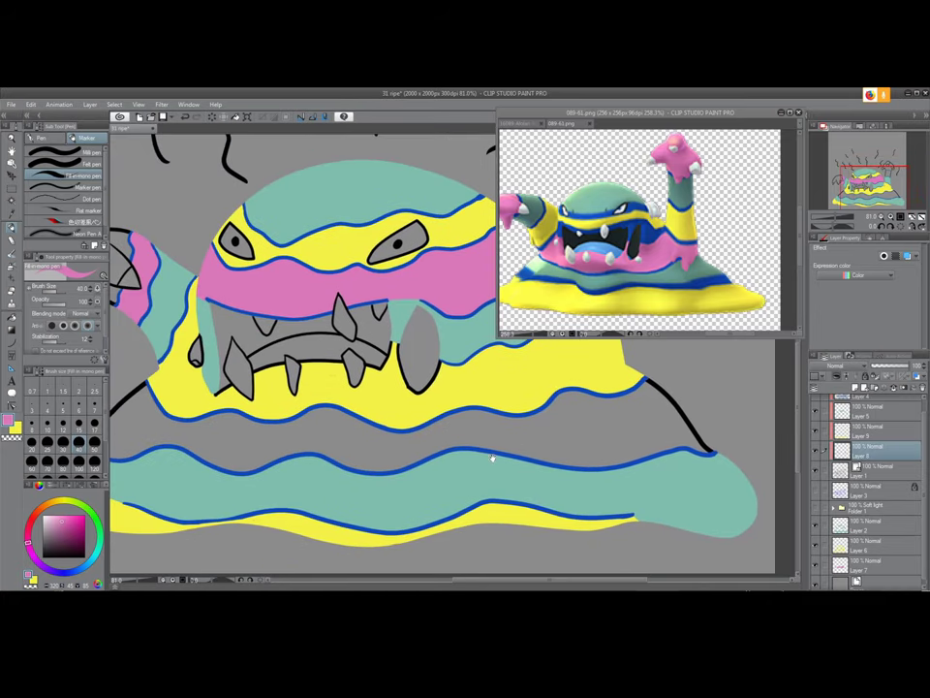
{"action": "left_click", "coordinate": [859, 565]}
{"action": "left_click_drag", "start_coordinate": [315, 430], "coordinate": [451, 365]}
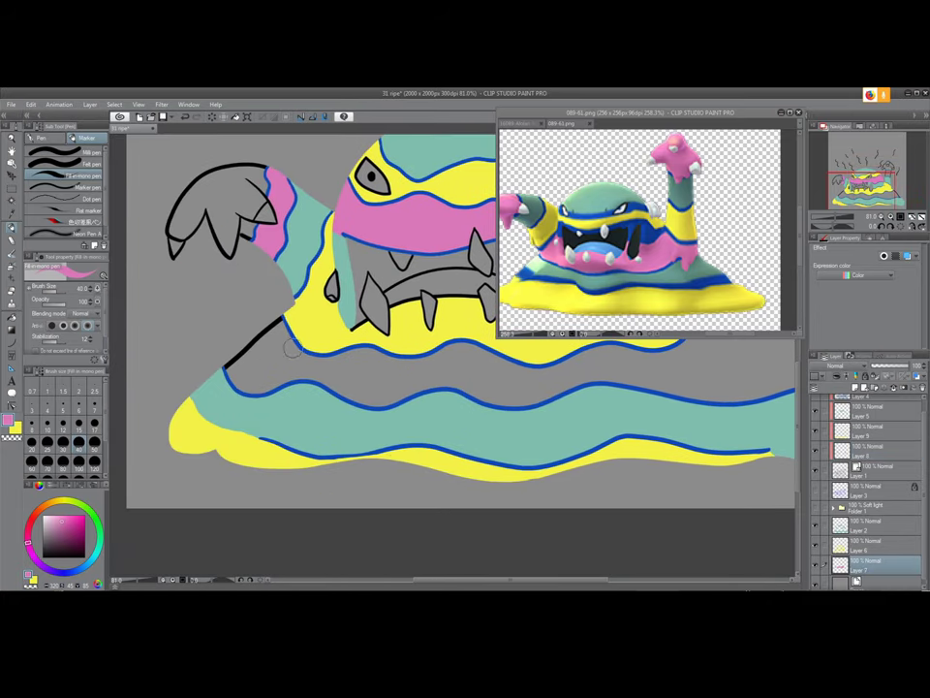
{"action": "mouse_move", "coordinate": [294, 349]}
{"action": "left_mouse_down"}
{"action": "mouse_move", "coordinate": [240, 383]}
{"action": "mouse_move", "coordinate": [228, 378]}
{"action": "mouse_move", "coordinate": [230, 364]}
{"action": "mouse_move", "coordinate": [291, 327]}
{"action": "mouse_move", "coordinate": [258, 385]}
{"action": "mouse_move", "coordinate": [299, 356]}
{"action": "mouse_move", "coordinate": [337, 355]}
{"action": "mouse_move", "coordinate": [344, 371]}
{"action": "mouse_move", "coordinate": [360, 376]}
{"action": "mouse_move", "coordinate": [357, 404]}
{"action": "mouse_move", "coordinate": [369, 405]}
{"action": "mouse_move", "coordinate": [443, 367]}
{"action": "mouse_move", "coordinate": [388, 347]}
{"action": "mouse_move", "coordinate": [472, 342]}
{"action": "mouse_move", "coordinate": [462, 341]}
{"action": "mouse_move", "coordinate": [507, 360]}
{"action": "mouse_move", "coordinate": [502, 384]}
{"action": "mouse_move", "coordinate": [523, 403]}
{"action": "mouse_move", "coordinate": [625, 356]}
{"action": "left_mouse_up"}
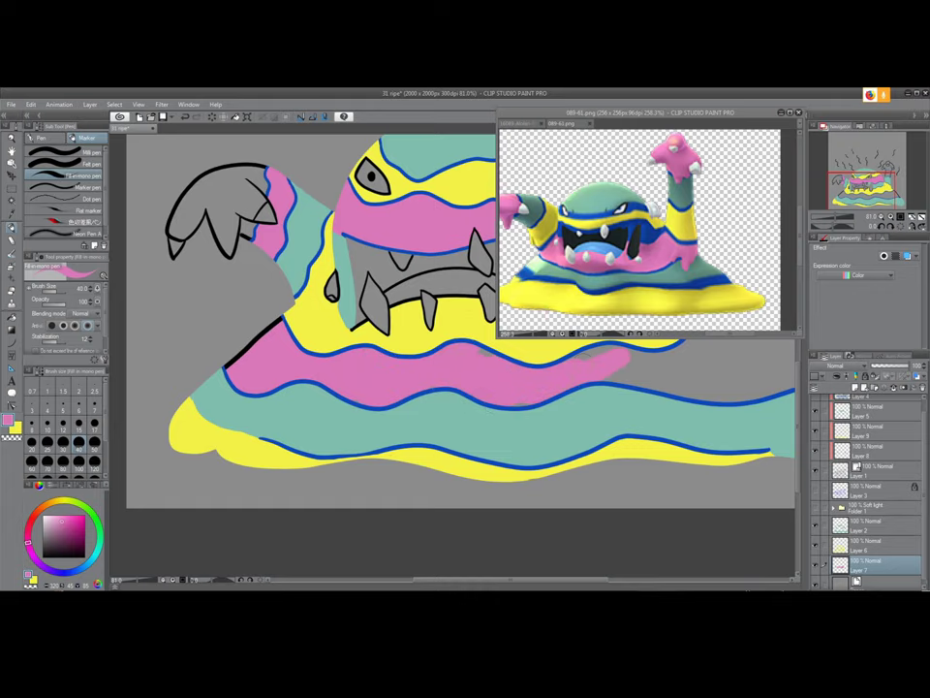
{"action": "left_click_drag", "start_coordinate": [487, 359], "coordinate": [235, 417]}
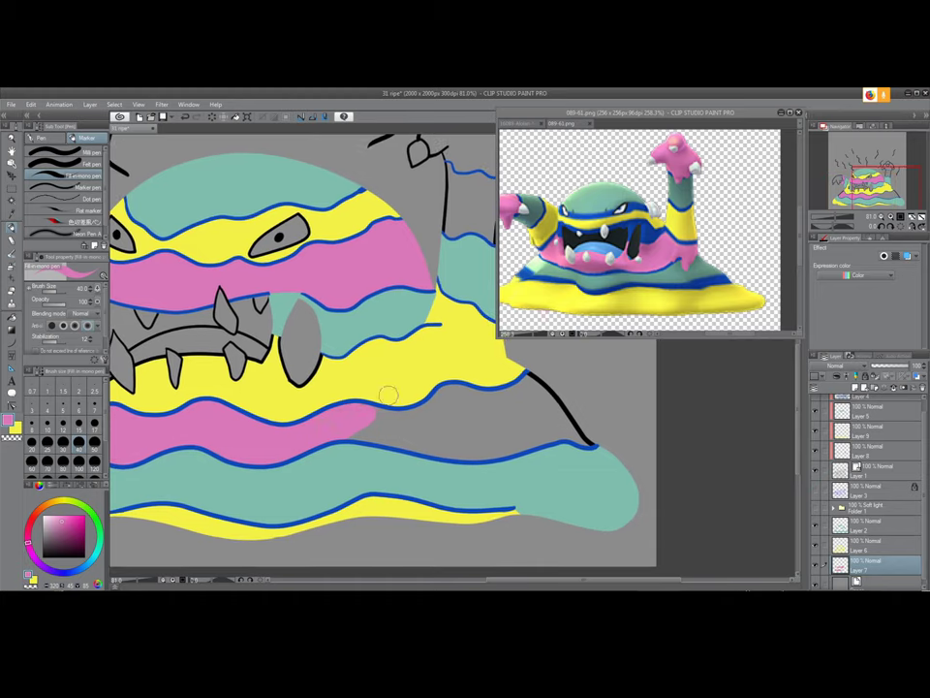
{"action": "left_click_drag", "start_coordinate": [392, 412], "coordinate": [360, 453]}
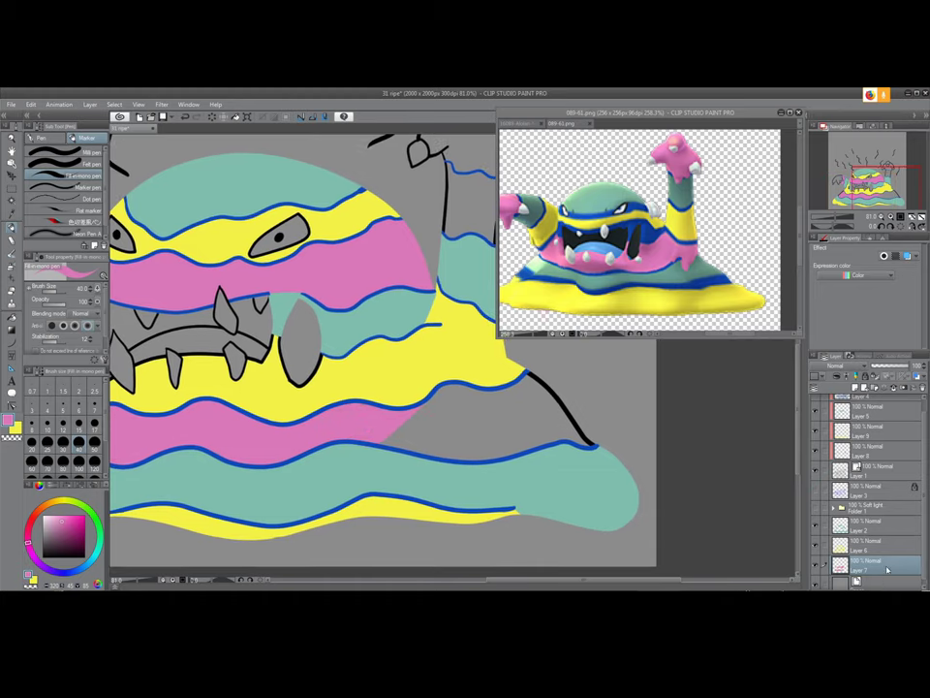
{"action": "left_click", "coordinate": [872, 550]}
{"action": "key", "text": "x"}
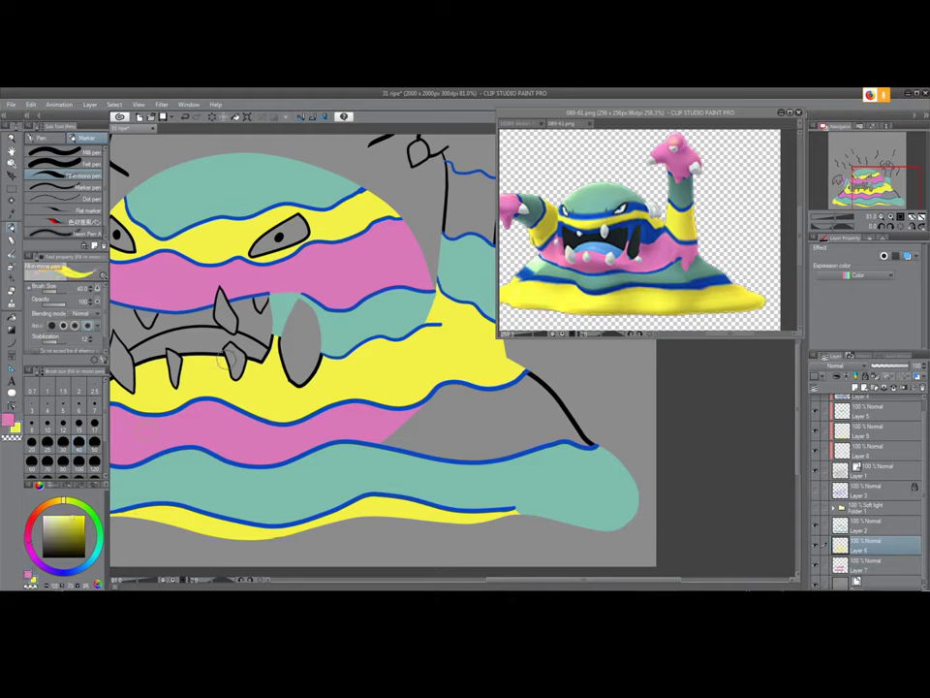
{"action": "key", "text": "x"}
{"action": "left_click", "coordinate": [857, 569]}
{"action": "mouse_move", "coordinate": [380, 451]}
{"action": "left_mouse_down"}
{"action": "mouse_move", "coordinate": [404, 427]}
{"action": "mouse_move", "coordinate": [421, 441]}
{"action": "mouse_move", "coordinate": [430, 394]}
{"action": "mouse_move", "coordinate": [480, 426]}
{"action": "mouse_move", "coordinate": [487, 378]}
{"action": "mouse_move", "coordinate": [535, 428]}
{"action": "mouse_move", "coordinate": [518, 378]}
{"action": "mouse_move", "coordinate": [541, 389]}
{"action": "mouse_move", "coordinate": [586, 453]}
{"action": "left_mouse_up"}
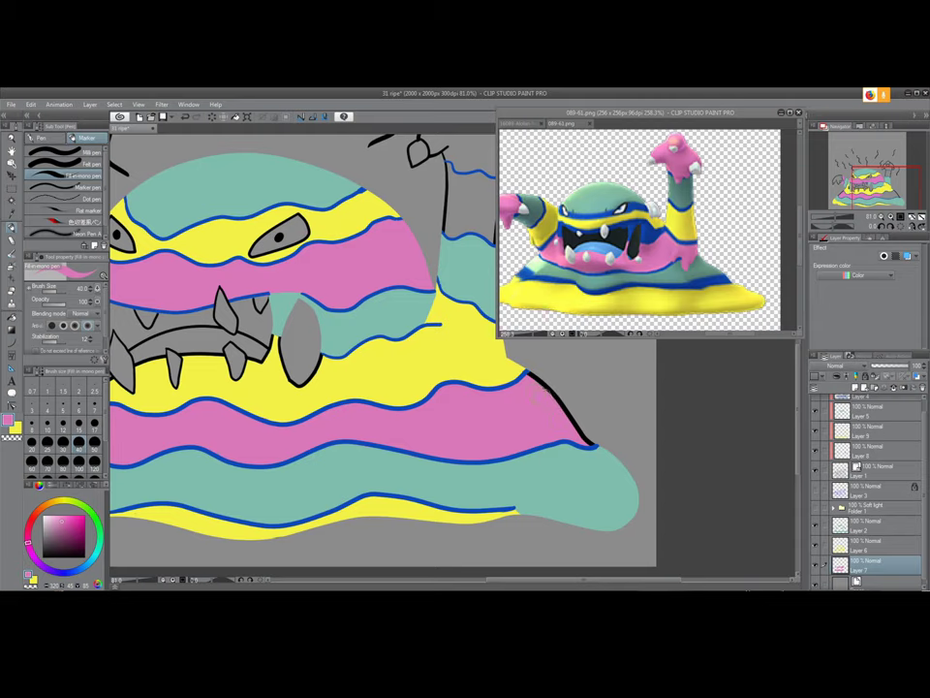
Fill the raised right arm's gray band below the hand pink on Layer 7, reducing the brush to size 30 for the edges
{"action": "mouse_move", "coordinate": [441, 315]}
{"action": "left_mouse_down"}
{"action": "mouse_move", "coordinate": [415, 415]}
{"action": "mouse_move", "coordinate": [391, 448]}
{"action": "left_mouse_up"}
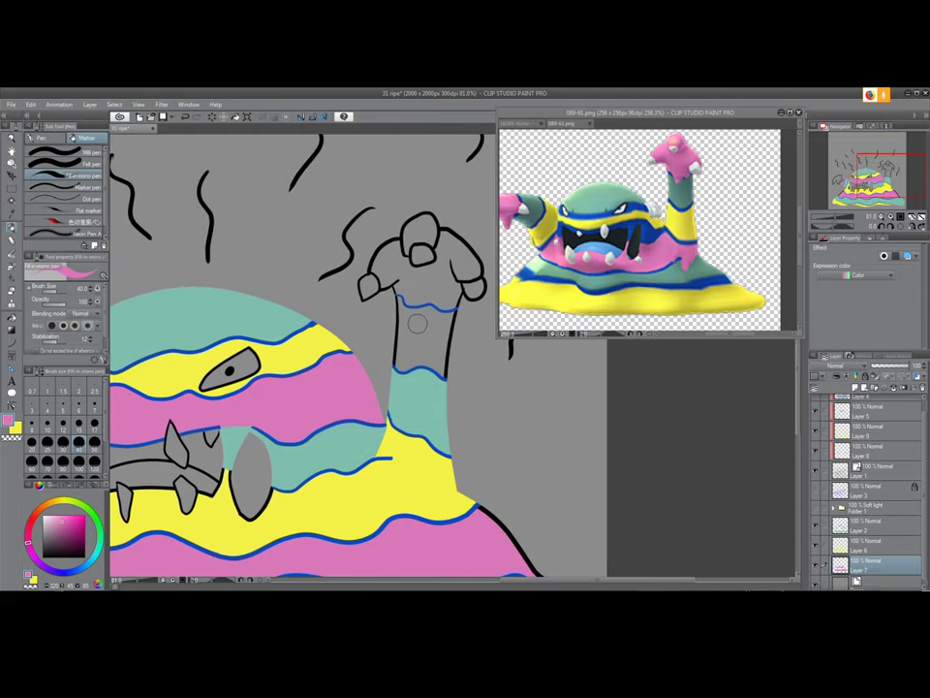
{"action": "mouse_move", "coordinate": [415, 322]}
{"action": "left_mouse_down"}
{"action": "mouse_move", "coordinate": [410, 367]}
{"action": "mouse_move", "coordinate": [397, 356]}
{"action": "mouse_move", "coordinate": [404, 324]}
{"action": "mouse_move", "coordinate": [412, 370]}
{"action": "mouse_move", "coordinate": [431, 325]}
{"action": "mouse_move", "coordinate": [453, 312]}
{"action": "mouse_move", "coordinate": [418, 310]}
{"action": "mouse_move", "coordinate": [435, 322]}
{"action": "mouse_move", "coordinate": [397, 298]}
{"action": "mouse_move", "coordinate": [429, 328]}
{"action": "mouse_move", "coordinate": [424, 381]}
{"action": "mouse_move", "coordinate": [415, 378]}
{"action": "mouse_move", "coordinate": [446, 323]}
{"action": "mouse_move", "coordinate": [436, 380]}
{"action": "left_mouse_up"}
{"action": "key", "text": "bracketleft"}
{"action": "key", "text": "bracketleft"}
{"action": "key", "text": "bracketleft"}
{"action": "key", "text": "bracketleft"}
{"action": "key", "text": "bracketright"}
{"action": "key", "text": "bracketright"}
{"action": "key", "text": "bracketright"}
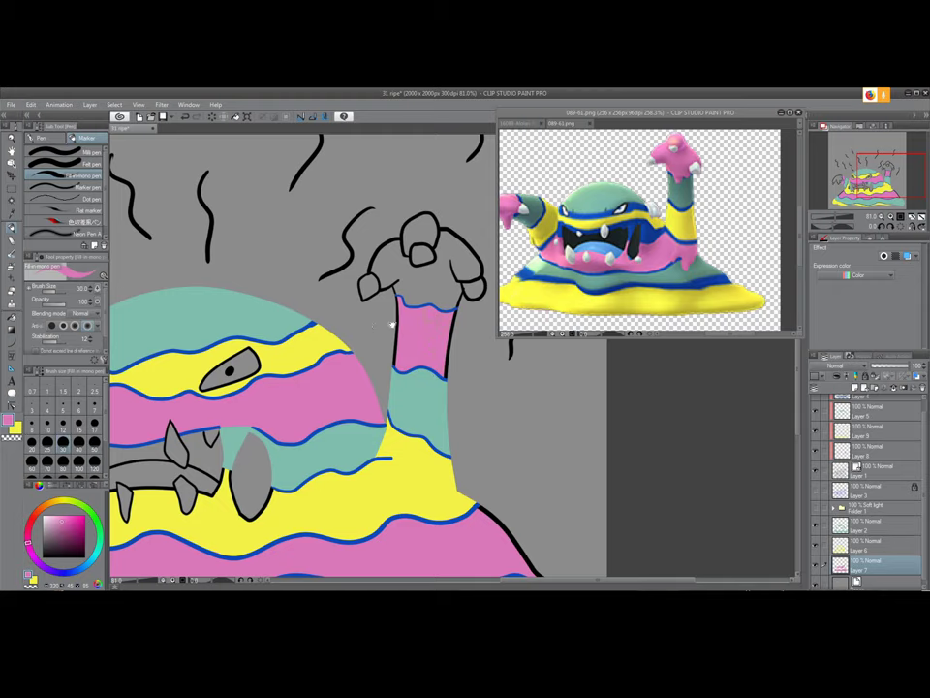
Recolor the black outlines of the right arm's pink band and the lower body's right slope pink on Layer 8 at size 30
{"action": "left_click_drag", "start_coordinate": [404, 347], "coordinate": [682, 303]}
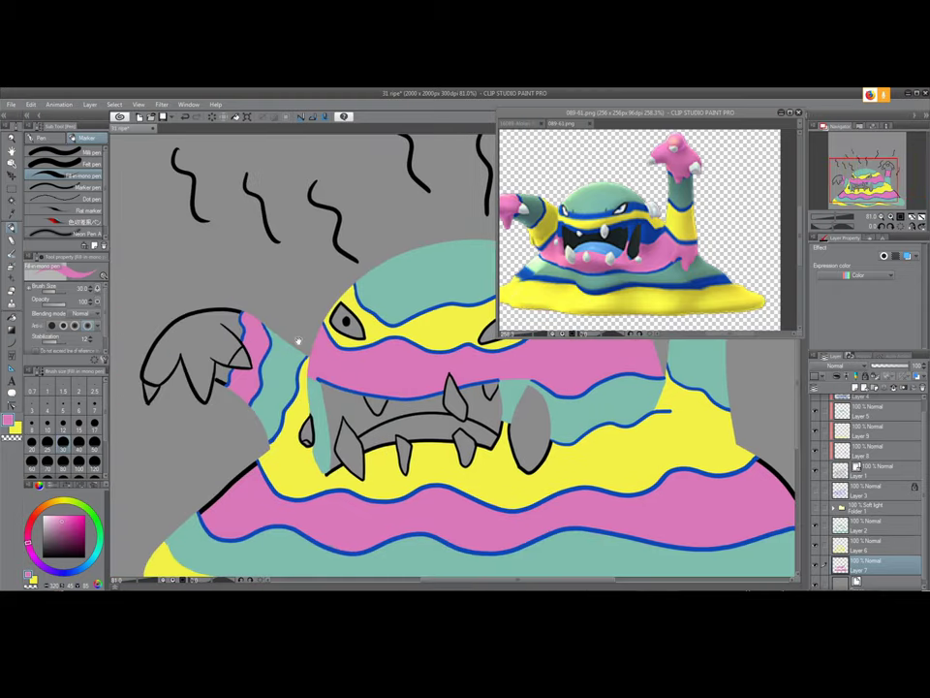
{"action": "left_click_drag", "start_coordinate": [395, 424], "coordinate": [184, 431]}
{"action": "left_click_drag", "start_coordinate": [433, 402], "coordinate": [329, 414]}
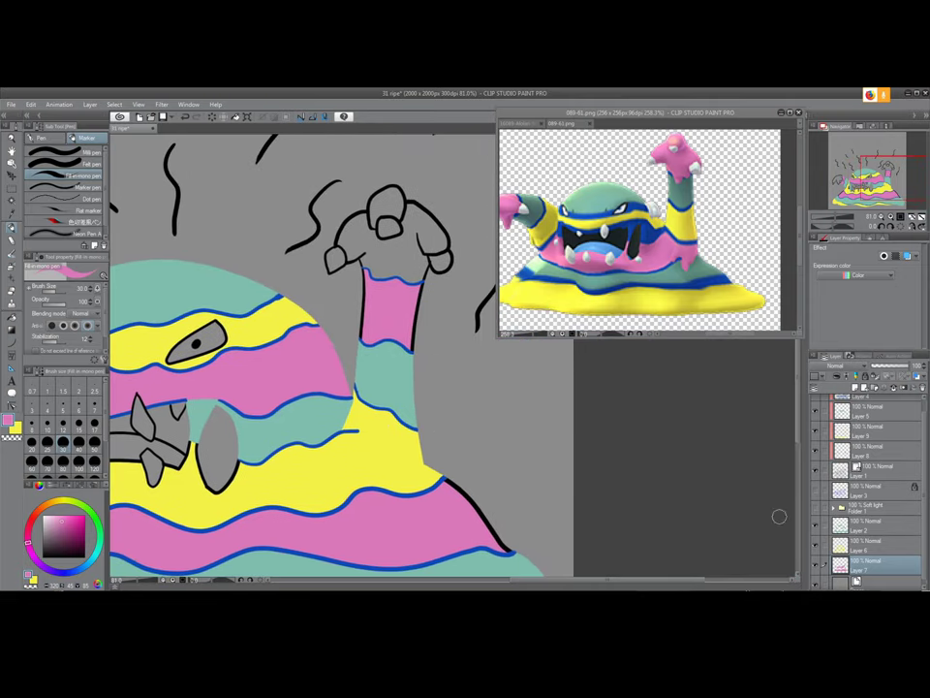
{"action": "left_click", "coordinate": [866, 447]}
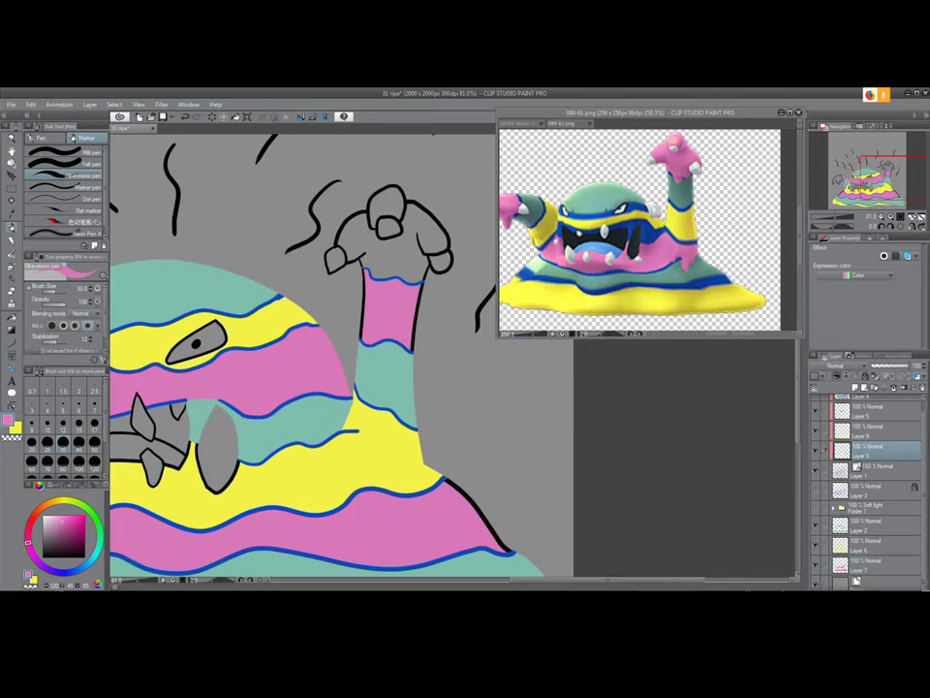
{"action": "left_click_drag", "start_coordinate": [427, 287], "coordinate": [414, 366]}
{"action": "left_click_drag", "start_coordinate": [361, 272], "coordinate": [358, 365]}
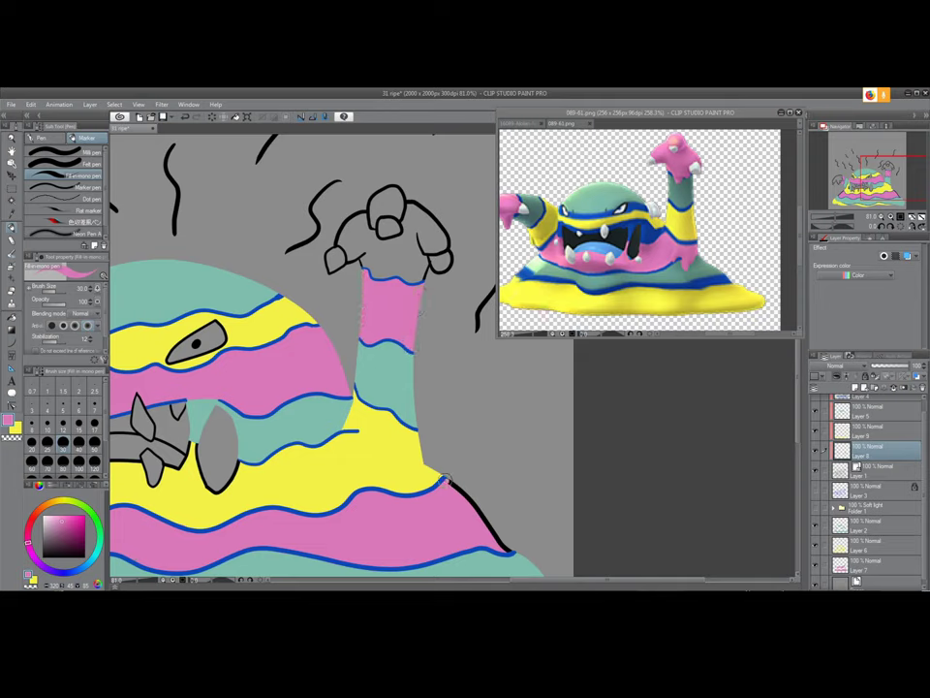
{"action": "mouse_move", "coordinate": [443, 479]}
{"action": "left_mouse_down"}
{"action": "mouse_move", "coordinate": [488, 519]}
{"action": "mouse_move", "coordinate": [512, 556]}
{"action": "left_mouse_up"}
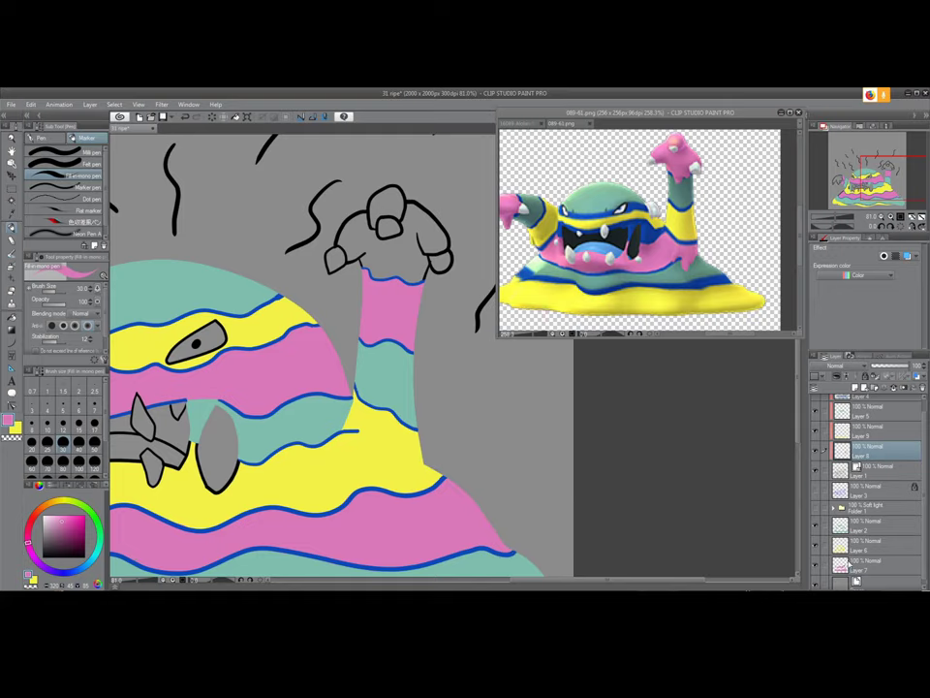
Recolor the black outline on the left slope of the lower body's pink band pink on Layer 8
{"action": "left_click", "coordinate": [852, 562]}
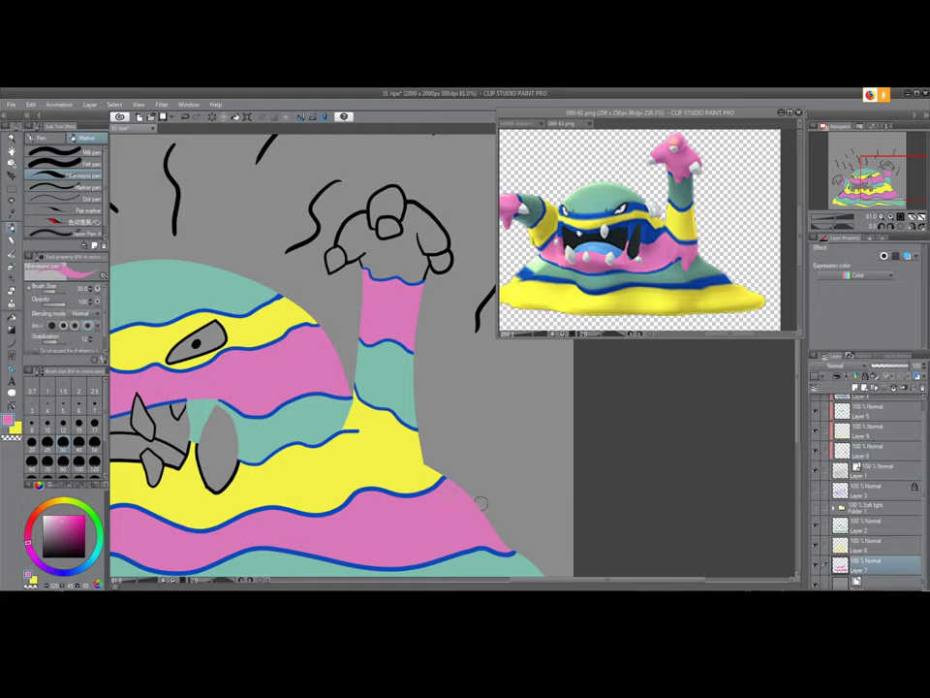
{"action": "left_click_drag", "start_coordinate": [453, 445], "coordinate": [666, 365]}
{"action": "left_click_drag", "start_coordinate": [342, 444], "coordinate": [481, 456]}
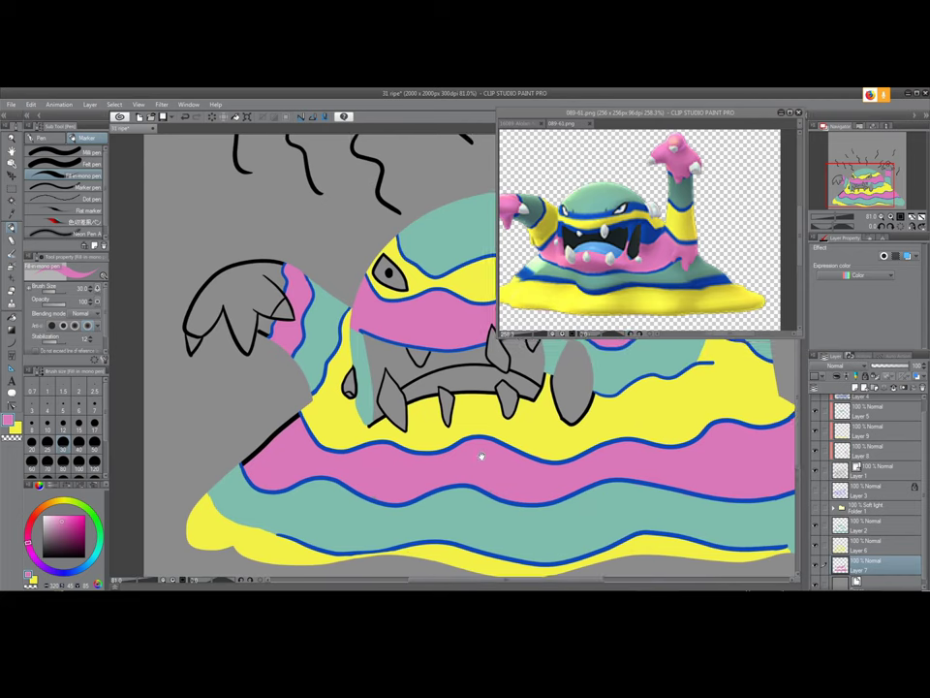
{"action": "scroll", "coordinate": [480, 455], "scroll_direction": "left", "scroll_amount": 3}
{"action": "scroll", "coordinate": [480, 455], "scroll_direction": "up", "scroll_amount": 1}
{"action": "left_click", "coordinate": [864, 450]}
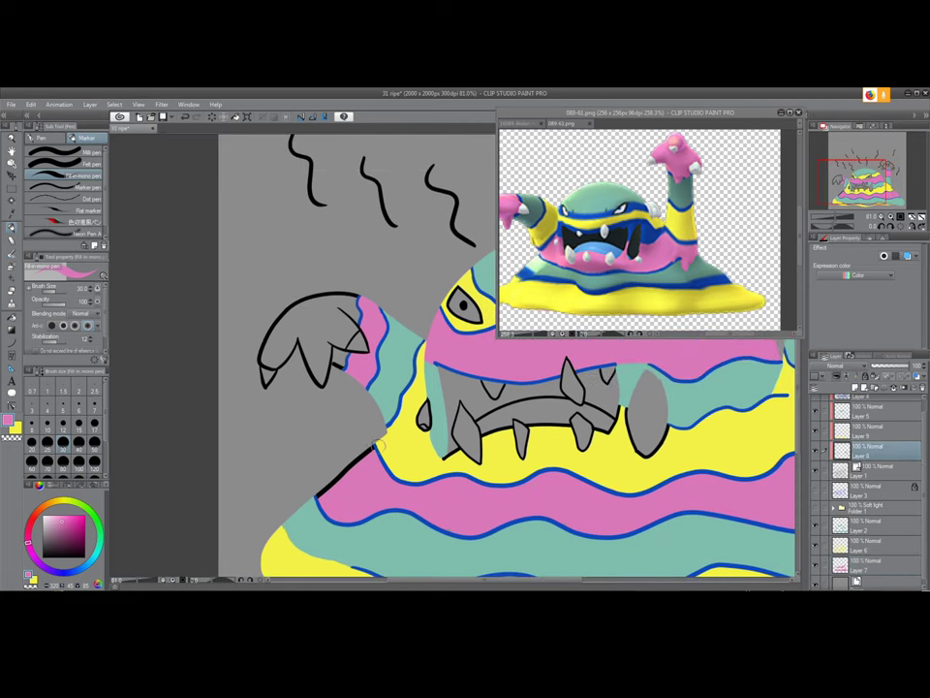
{"action": "left_click", "coordinate": [841, 564]}
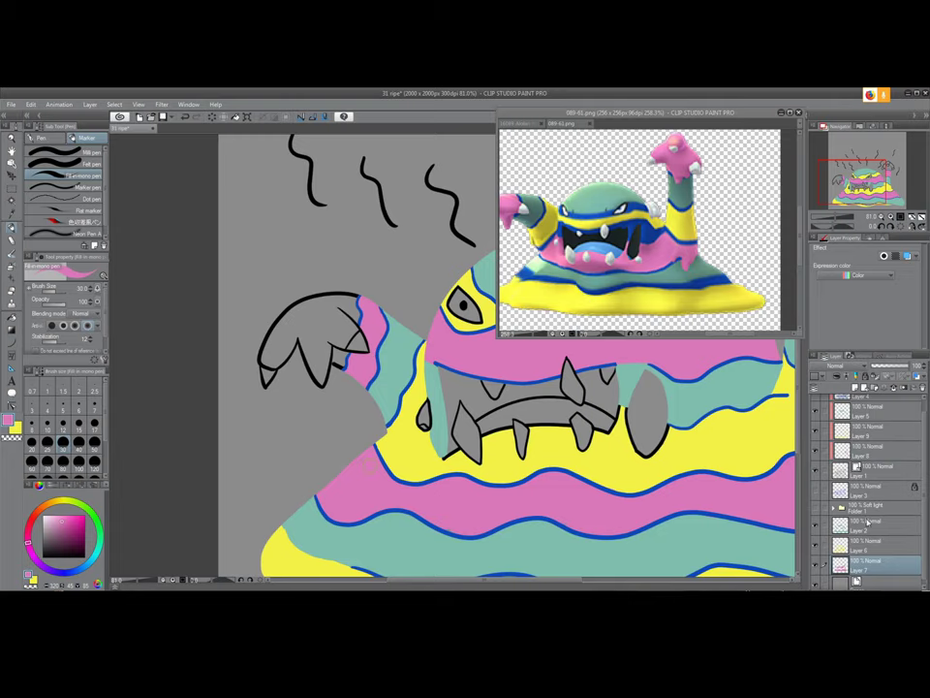
Recolor the black outlines of the lower lip and the gray oval beside the mouth yellow on Layer 9 at size 30
{"action": "left_click", "coordinate": [865, 434]}
{"action": "key", "text": "x"}
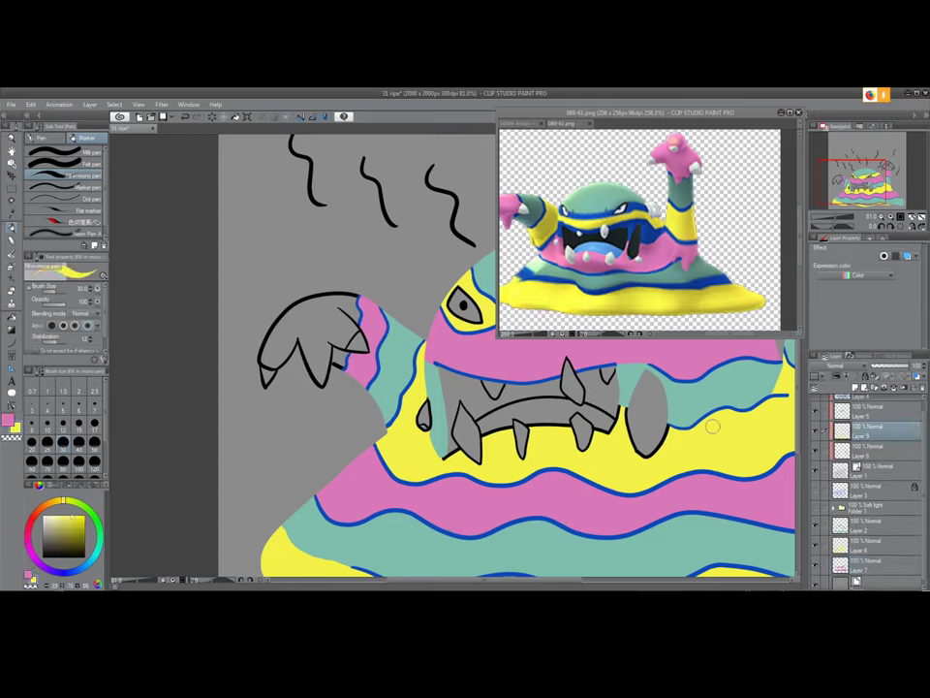
{"action": "mouse_move", "coordinate": [633, 404]}
{"action": "left_mouse_down"}
{"action": "mouse_move", "coordinate": [630, 428]}
{"action": "mouse_move", "coordinate": [671, 413]}
{"action": "left_mouse_up"}
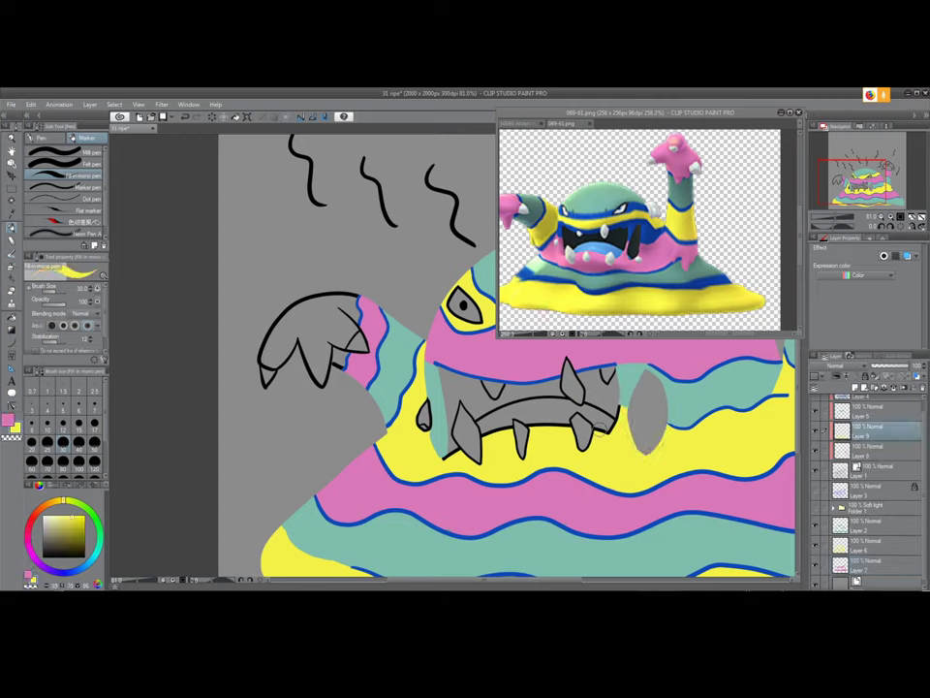
{"action": "mouse_move", "coordinate": [599, 435]}
{"action": "left_mouse_down"}
{"action": "mouse_move", "coordinate": [618, 431]}
{"action": "mouse_move", "coordinate": [625, 400]}
{"action": "mouse_move", "coordinate": [615, 429]}
{"action": "mouse_move", "coordinate": [563, 429]}
{"action": "left_mouse_up"}
{"action": "left_click_drag", "start_coordinate": [442, 454], "coordinate": [450, 453]}
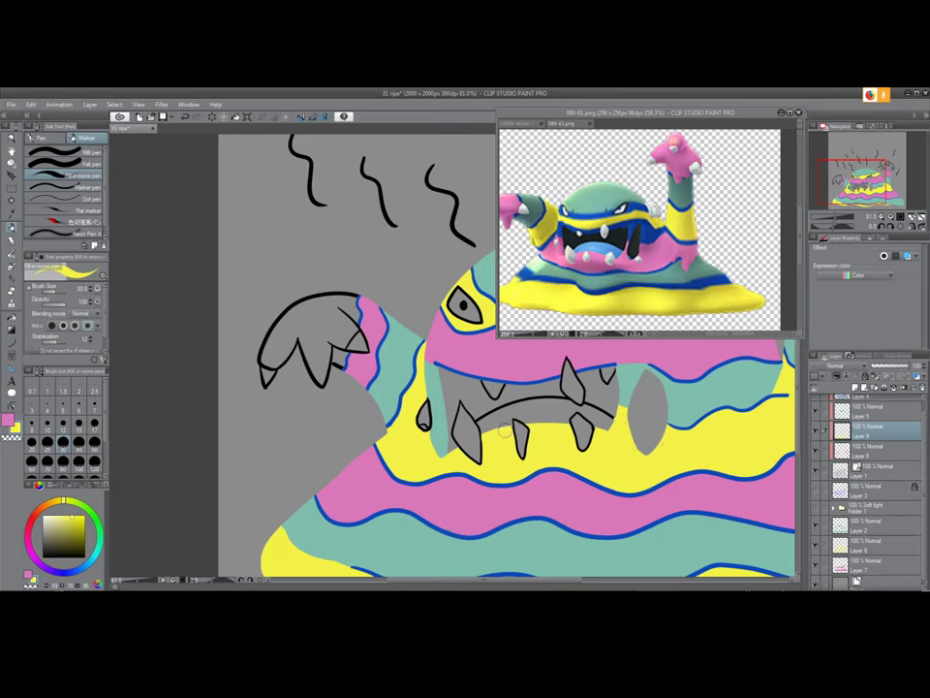
{"action": "key", "text": "e"}
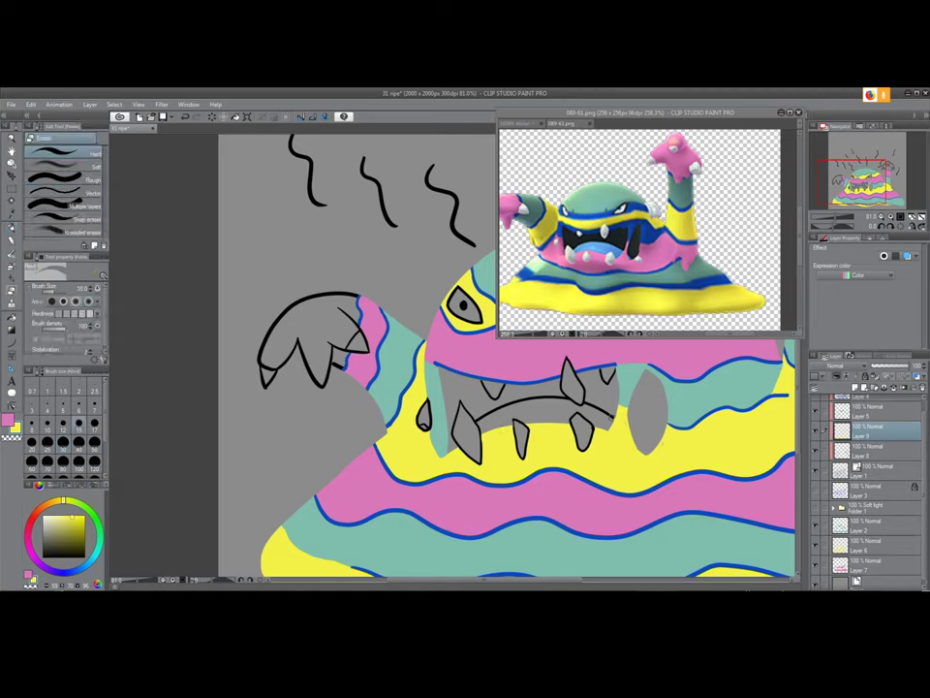
Touch up the yellow fill around the mouth corner on Layer 6 with the brush reduced to size 15
{"action": "left_click", "coordinate": [889, 550]}
{"action": "key", "text": "p"}
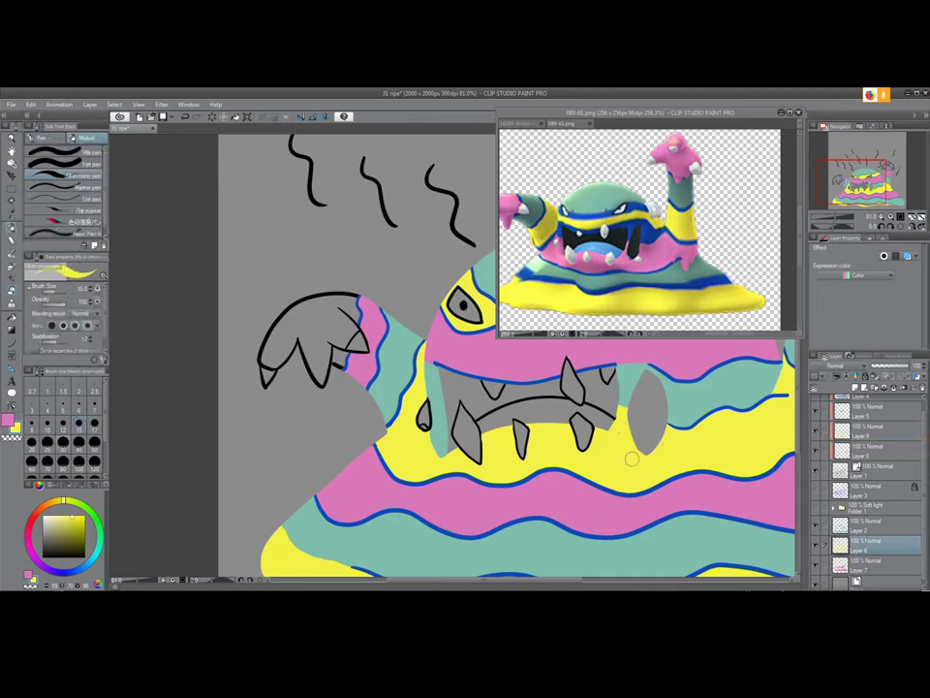
{"action": "key", "text": "bracketleft"}
{"action": "key", "text": "bracketleft"}
{"action": "key", "text": "bracketleft"}
{"action": "key", "text": "bracketleft"}
{"action": "left_click_drag", "start_coordinate": [611, 377], "coordinate": [369, 411]}
{"action": "left_click_drag", "start_coordinate": [519, 311], "coordinate": [418, 362]}
{"action": "scroll", "coordinate": [398, 281], "scroll_direction": "down", "scroll_amount": 5}
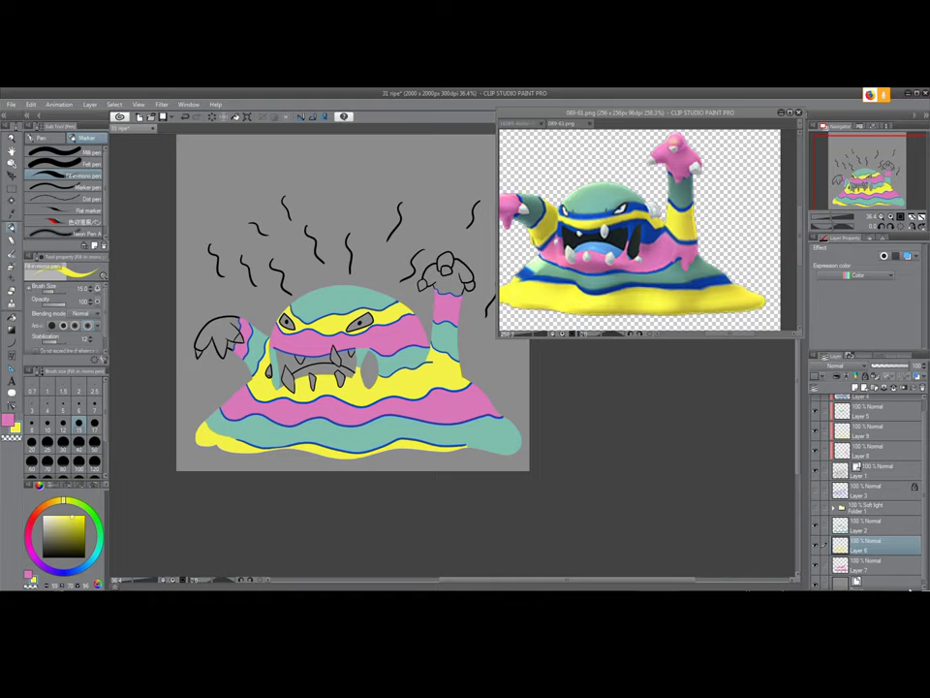
Retouch the raised arm's teal band on Layer 2 with the Copy stamp at size 15
{"action": "left_click", "coordinate": [852, 565]}
{"action": "left_click", "coordinate": [869, 540]}
{"action": "scroll", "coordinate": [459, 317], "scroll_direction": "up", "scroll_amount": 7}
{"action": "scroll", "coordinate": [460, 318], "scroll_direction": "up", "scroll_amount": 1}
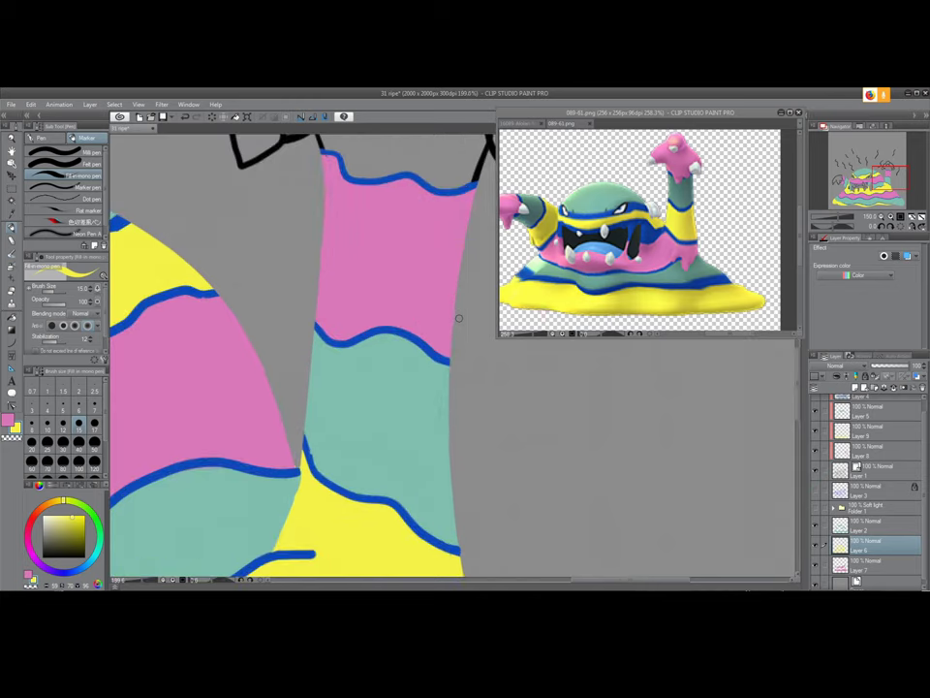
{"action": "scroll", "coordinate": [594, 443], "scroll_direction": "down", "scroll_amount": 1}
{"action": "left_click", "coordinate": [861, 530]}
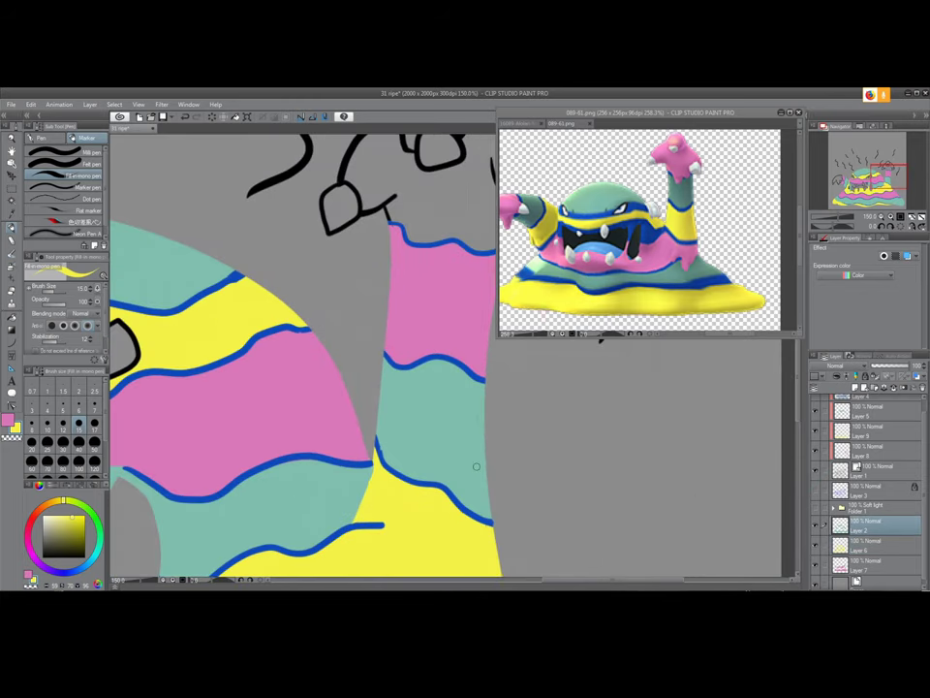
{"action": "key", "text": "g"}
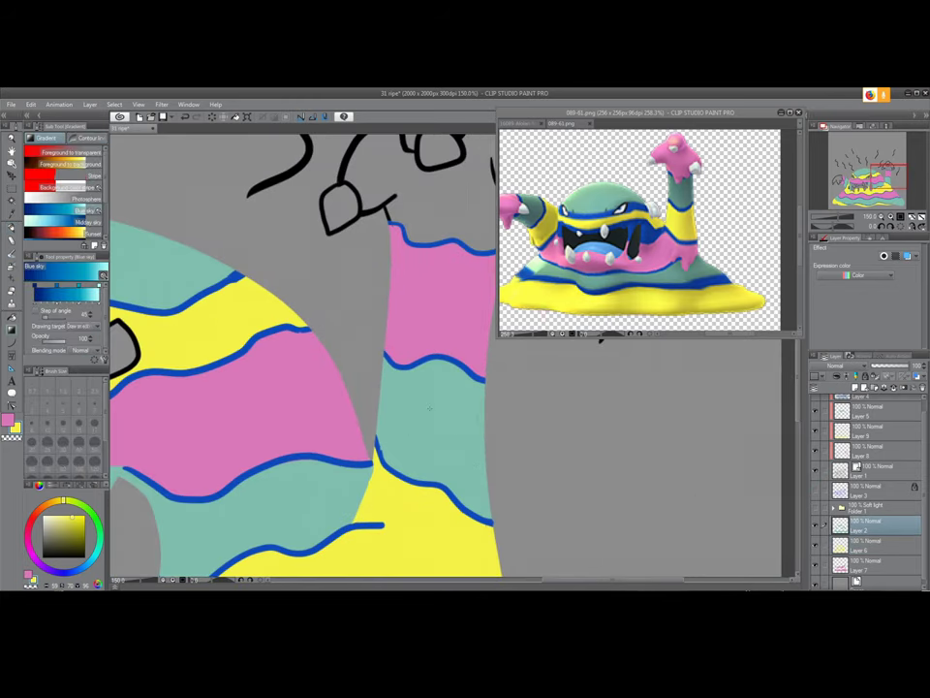
{"action": "key", "text": "j"}
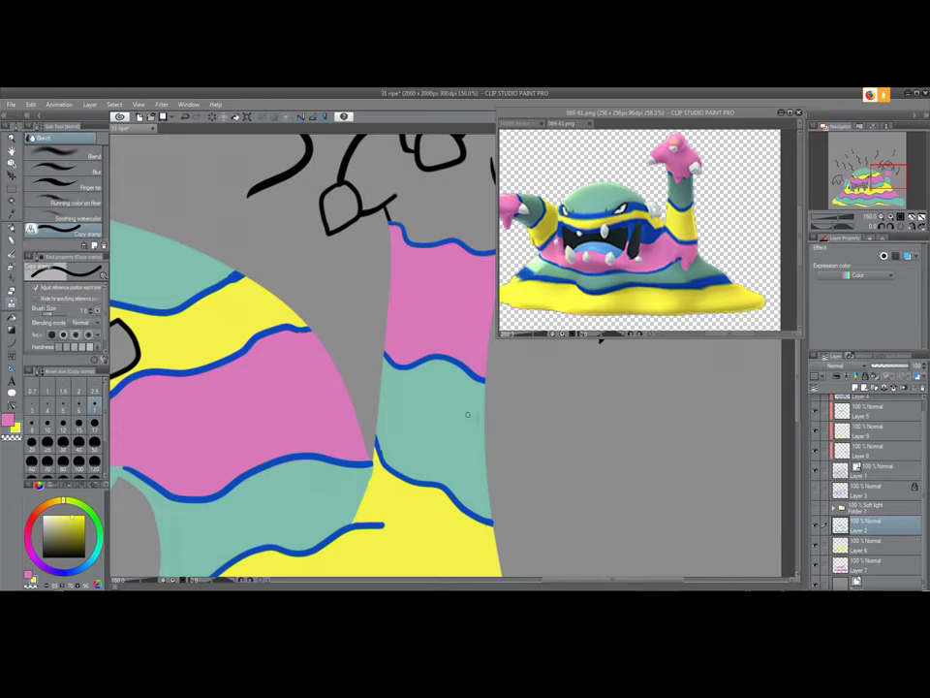
{"action": "key", "text": "]"}
{"action": "key", "text": "]"}
{"action": "key", "text": "]"}
{"action": "key", "text": "]"}
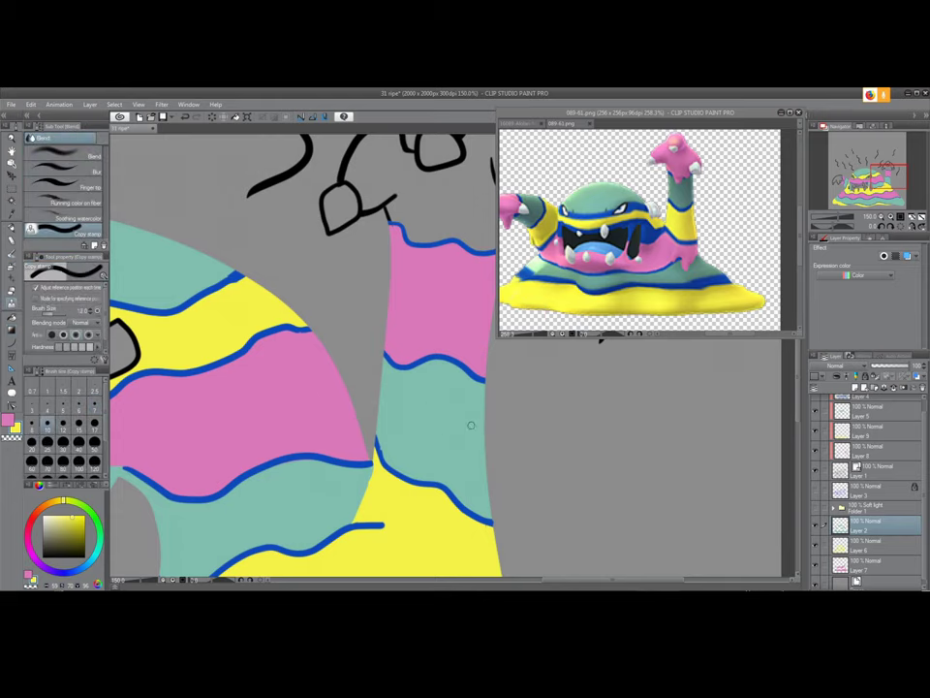
{"action": "left_click_drag", "start_coordinate": [453, 379], "coordinate": [452, 387]}
{"action": "scroll", "coordinate": [450, 388], "scroll_direction": "up", "scroll_amount": 5}
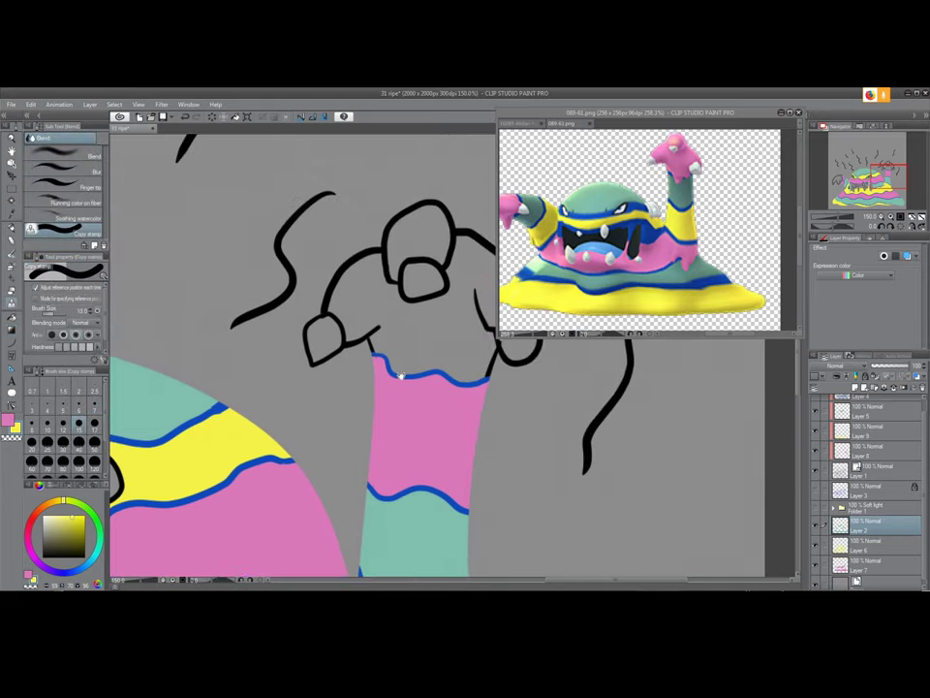
Start filling the raised hand's left finger yellow on Layer 6, enlarging the brush to size 40, and undo the last strokes
{"action": "left_click", "coordinate": [852, 561]}
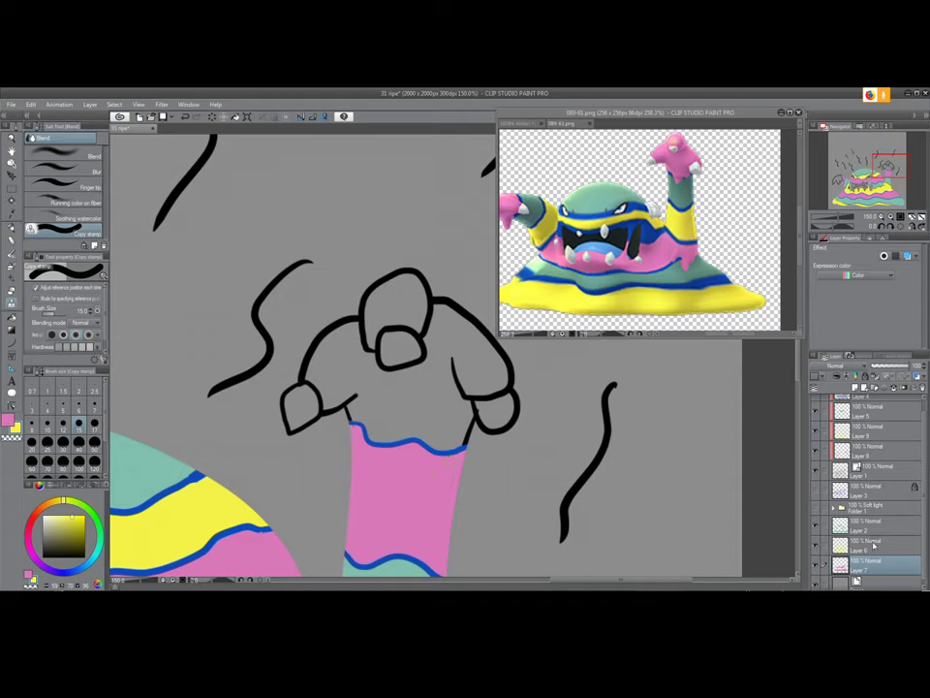
{"action": "key", "text": "p"}
{"action": "left_click", "coordinate": [857, 541]}
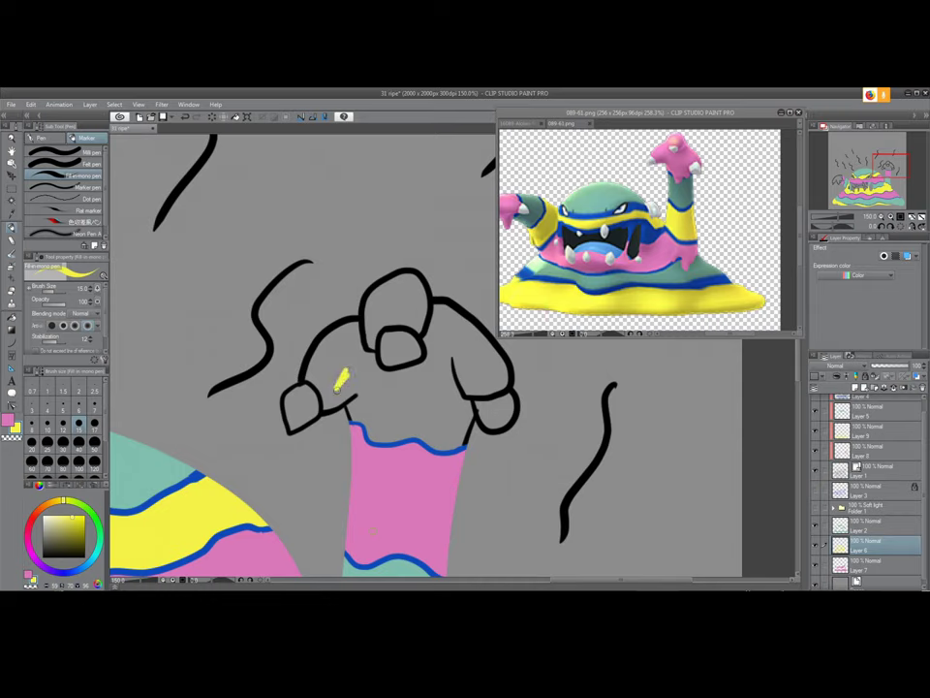
{"action": "key", "text": "]"}
{"action": "key", "text": "]"}
{"action": "key", "text": "]"}
{"action": "key", "text": "]"}
{"action": "key", "text": "]"}
{"action": "mouse_move", "coordinate": [312, 374]}
{"action": "left_mouse_down"}
{"action": "mouse_move", "coordinate": [353, 334]}
{"action": "mouse_move", "coordinate": [326, 344]}
{"action": "mouse_move", "coordinate": [329, 406]}
{"action": "mouse_move", "coordinate": [316, 378]}
{"action": "mouse_move", "coordinate": [332, 402]}
{"action": "mouse_move", "coordinate": [365, 383]}
{"action": "mouse_move", "coordinate": [334, 398]}
{"action": "mouse_move", "coordinate": [334, 364]}
{"action": "mouse_move", "coordinate": [356, 334]}
{"action": "mouse_move", "coordinate": [366, 338]}
{"action": "mouse_move", "coordinate": [370, 386]}
{"action": "left_mouse_up"}
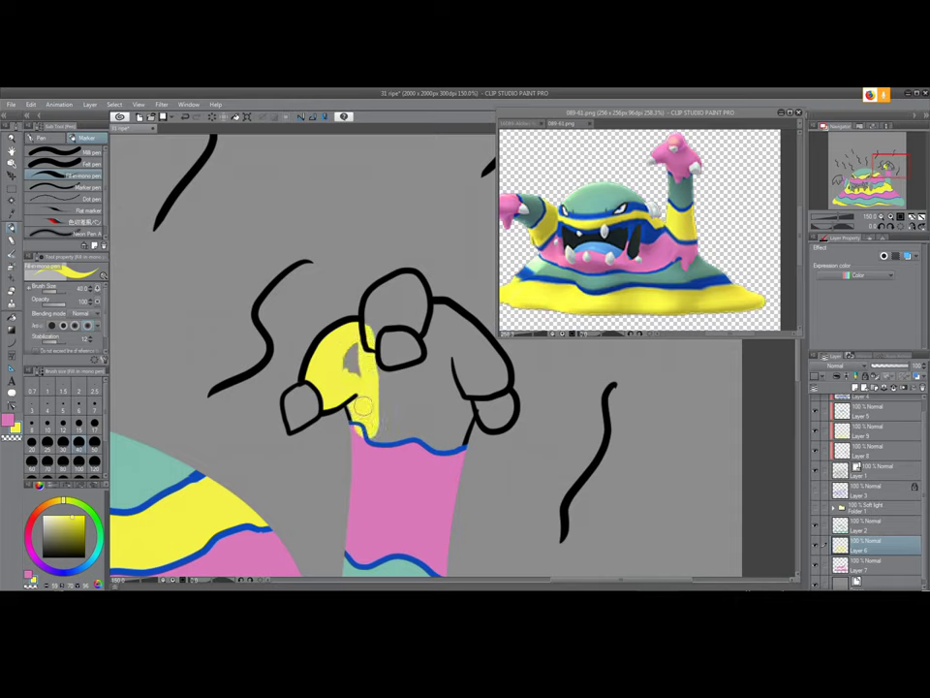
{"action": "key", "text": "ctrl+z"}
{"action": "key", "text": "ctrl+z"}
{"action": "key", "text": "ctrl+z"}
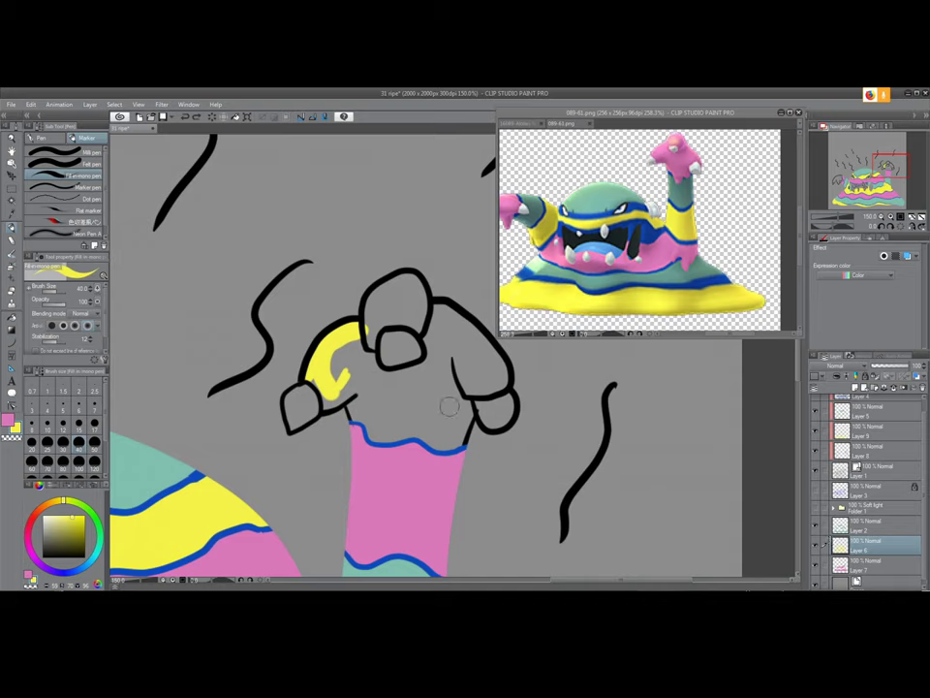
Fill the raised hand's fingers and palm yellow on Layer 6, reducing the brush to size 25 and leaving the claws gray
{"action": "mouse_move", "coordinate": [354, 410]}
{"action": "left_mouse_down"}
{"action": "mouse_move", "coordinate": [338, 383]}
{"action": "mouse_move", "coordinate": [327, 403]}
{"action": "mouse_move", "coordinate": [316, 377]}
{"action": "mouse_move", "coordinate": [341, 402]}
{"action": "mouse_move", "coordinate": [351, 378]}
{"action": "mouse_move", "coordinate": [342, 368]}
{"action": "mouse_move", "coordinate": [335, 379]}
{"action": "left_mouse_up"}
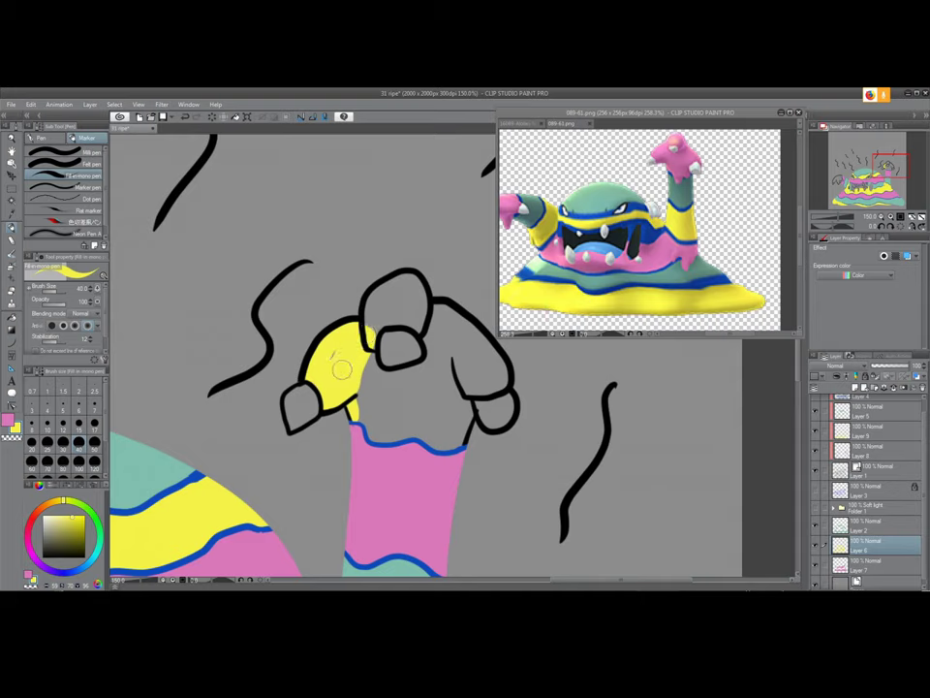
{"action": "key", "text": "bracketleft"}
{"action": "key", "text": "bracketleft"}
{"action": "mouse_move", "coordinate": [364, 339]}
{"action": "left_mouse_down"}
{"action": "mouse_move", "coordinate": [375, 431]}
{"action": "mouse_move", "coordinate": [358, 415]}
{"action": "mouse_move", "coordinate": [369, 433]}
{"action": "mouse_move", "coordinate": [357, 390]}
{"action": "mouse_move", "coordinate": [367, 346]}
{"action": "mouse_move", "coordinate": [375, 378]}
{"action": "left_mouse_up"}
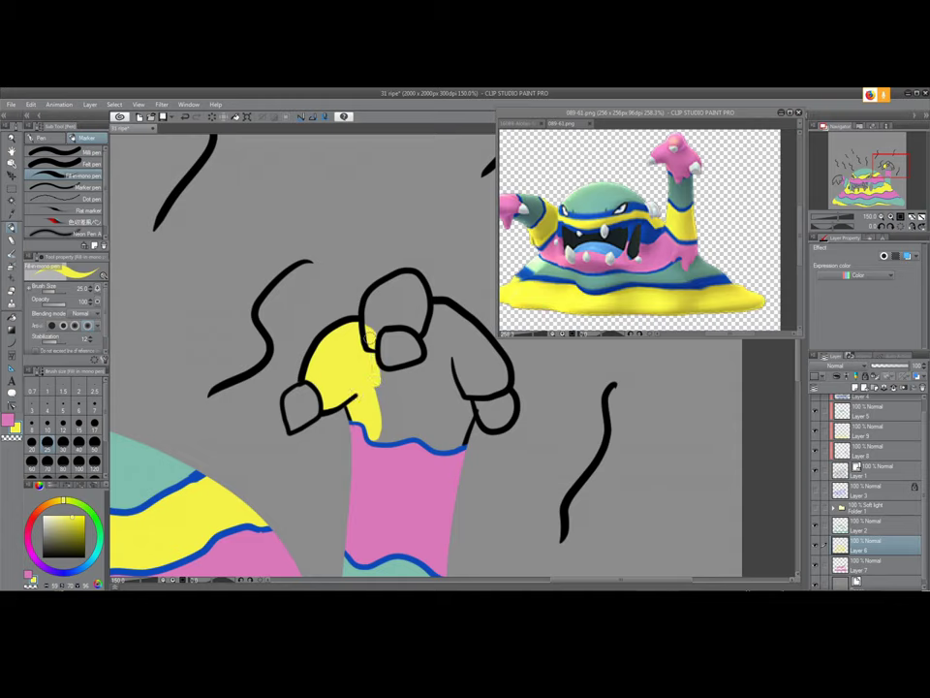
{"action": "mouse_move", "coordinate": [369, 324]}
{"action": "left_mouse_down"}
{"action": "mouse_move", "coordinate": [388, 292]}
{"action": "mouse_move", "coordinate": [407, 284]}
{"action": "mouse_move", "coordinate": [376, 309]}
{"action": "mouse_move", "coordinate": [411, 291]}
{"action": "mouse_move", "coordinate": [427, 310]}
{"action": "mouse_move", "coordinate": [417, 324]}
{"action": "mouse_move", "coordinate": [373, 328]}
{"action": "mouse_move", "coordinate": [416, 292]}
{"action": "mouse_move", "coordinate": [391, 302]}
{"action": "left_mouse_up"}
{"action": "mouse_move", "coordinate": [492, 372]}
{"action": "left_mouse_down"}
{"action": "mouse_move", "coordinate": [460, 385]}
{"action": "mouse_move", "coordinate": [466, 329]}
{"action": "left_mouse_up"}
{"action": "mouse_move", "coordinate": [447, 380]}
{"action": "left_mouse_down"}
{"action": "mouse_move", "coordinate": [375, 378]}
{"action": "mouse_move", "coordinate": [409, 380]}
{"action": "mouse_move", "coordinate": [433, 367]}
{"action": "mouse_move", "coordinate": [449, 333]}
{"action": "mouse_move", "coordinate": [468, 370]}
{"action": "mouse_move", "coordinate": [448, 361]}
{"action": "mouse_move", "coordinate": [456, 430]}
{"action": "mouse_move", "coordinate": [448, 438]}
{"action": "mouse_move", "coordinate": [405, 423]}
{"action": "mouse_move", "coordinate": [380, 430]}
{"action": "mouse_move", "coordinate": [416, 427]}
{"action": "mouse_move", "coordinate": [386, 425]}
{"action": "mouse_move", "coordinate": [379, 397]}
{"action": "mouse_move", "coordinate": [434, 411]}
{"action": "mouse_move", "coordinate": [450, 388]}
{"action": "mouse_move", "coordinate": [461, 414]}
{"action": "mouse_move", "coordinate": [449, 431]}
{"action": "mouse_move", "coordinate": [430, 394]}
{"action": "mouse_move", "coordinate": [409, 425]}
{"action": "mouse_move", "coordinate": [420, 397]}
{"action": "mouse_move", "coordinate": [368, 385]}
{"action": "left_mouse_up"}
{"action": "key", "text": "e"}
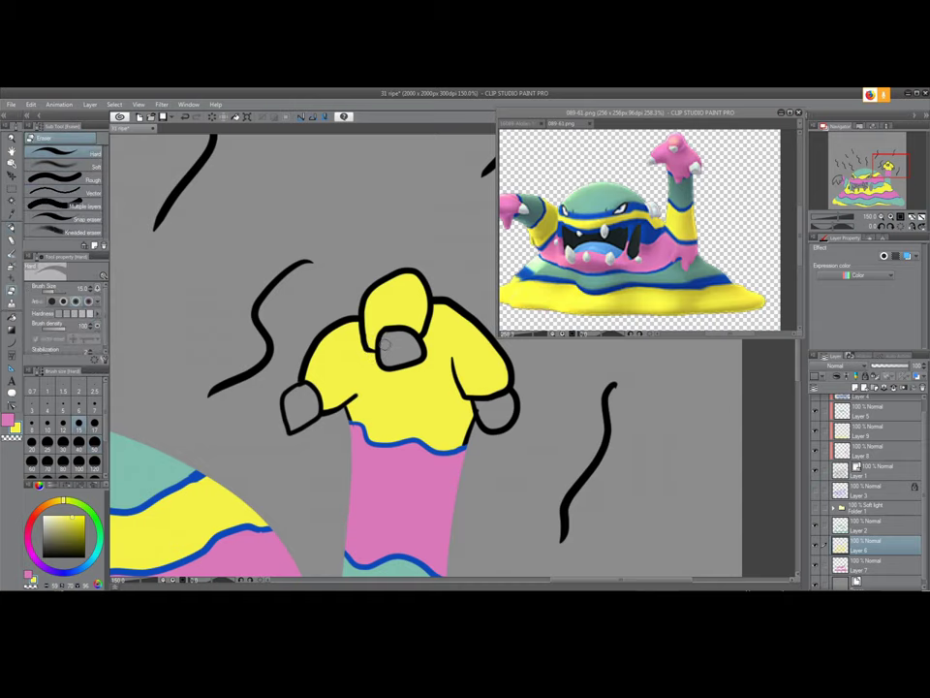
Fill the lowered hand on the creature's other arm yellow on Layer 6 at size 50, leaving its claws gray
{"action": "key", "text": "p"}
{"action": "mouse_move", "coordinate": [323, 430]}
{"action": "left_mouse_down"}
{"action": "mouse_move", "coordinate": [519, 382]}
{"action": "mouse_move", "coordinate": [562, 344]}
{"action": "left_mouse_up"}
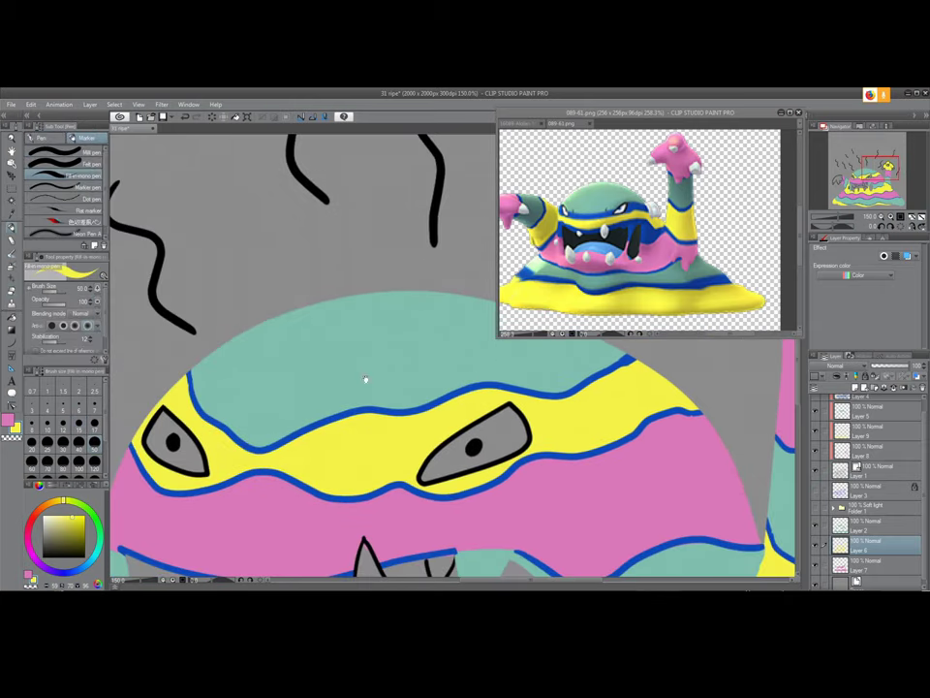
{"action": "left_click_drag", "start_coordinate": [290, 392], "coordinate": [450, 361]}
{"action": "scroll", "coordinate": [427, 368], "scroll_direction": "down", "scroll_amount": 3}
{"action": "scroll", "coordinate": [401, 376], "scroll_direction": "left", "scroll_amount": 6}
{"action": "mouse_move", "coordinate": [302, 402]}
{"action": "left_mouse_down"}
{"action": "mouse_move", "coordinate": [364, 320]}
{"action": "mouse_move", "coordinate": [260, 435]}
{"action": "mouse_move", "coordinate": [264, 415]}
{"action": "mouse_move", "coordinate": [362, 320]}
{"action": "mouse_move", "coordinate": [280, 415]}
{"action": "mouse_move", "coordinate": [357, 322]}
{"action": "mouse_move", "coordinate": [417, 315]}
{"action": "mouse_move", "coordinate": [436, 344]}
{"action": "mouse_move", "coordinate": [329, 333]}
{"action": "mouse_move", "coordinate": [378, 461]}
{"action": "mouse_move", "coordinate": [344, 397]}
{"action": "mouse_move", "coordinate": [361, 364]}
{"action": "mouse_move", "coordinate": [373, 397]}
{"action": "mouse_move", "coordinate": [384, 380]}
{"action": "mouse_move", "coordinate": [419, 402]}
{"action": "left_mouse_up"}
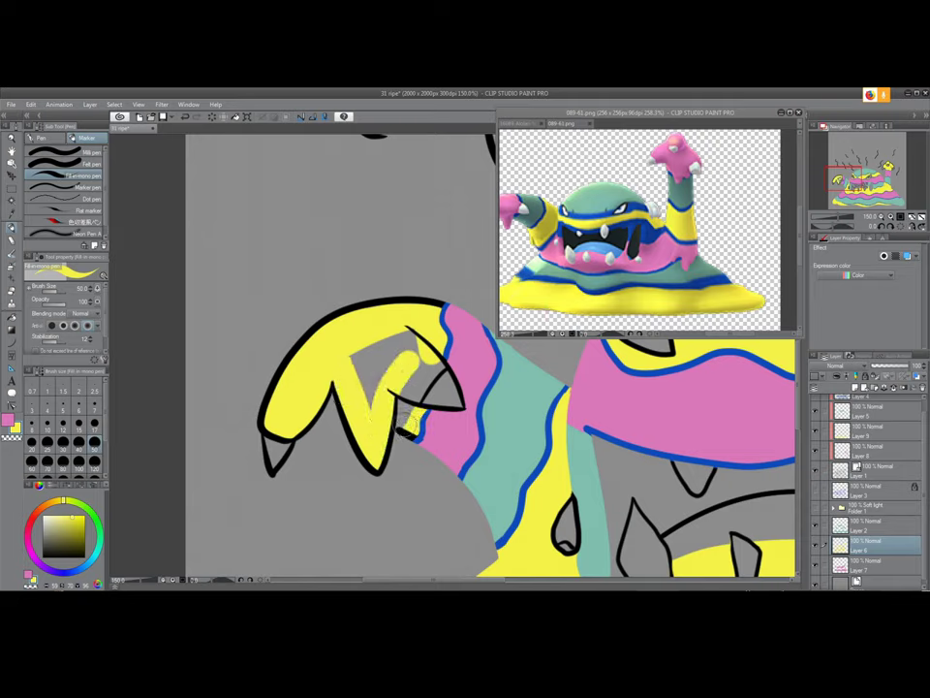
{"action": "mouse_move", "coordinate": [409, 393]}
{"action": "left_mouse_down"}
{"action": "mouse_move", "coordinate": [434, 360]}
{"action": "mouse_move", "coordinate": [436, 369]}
{"action": "mouse_move", "coordinate": [409, 395]}
{"action": "mouse_move", "coordinate": [421, 330]}
{"action": "mouse_move", "coordinate": [354, 400]}
{"action": "mouse_move", "coordinate": [388, 345]}
{"action": "mouse_move", "coordinate": [357, 392]}
{"action": "mouse_move", "coordinate": [340, 369]}
{"action": "mouse_move", "coordinate": [378, 381]}
{"action": "mouse_move", "coordinate": [380, 394]}
{"action": "mouse_move", "coordinate": [358, 406]}
{"action": "mouse_move", "coordinate": [415, 393]}
{"action": "left_mouse_up"}
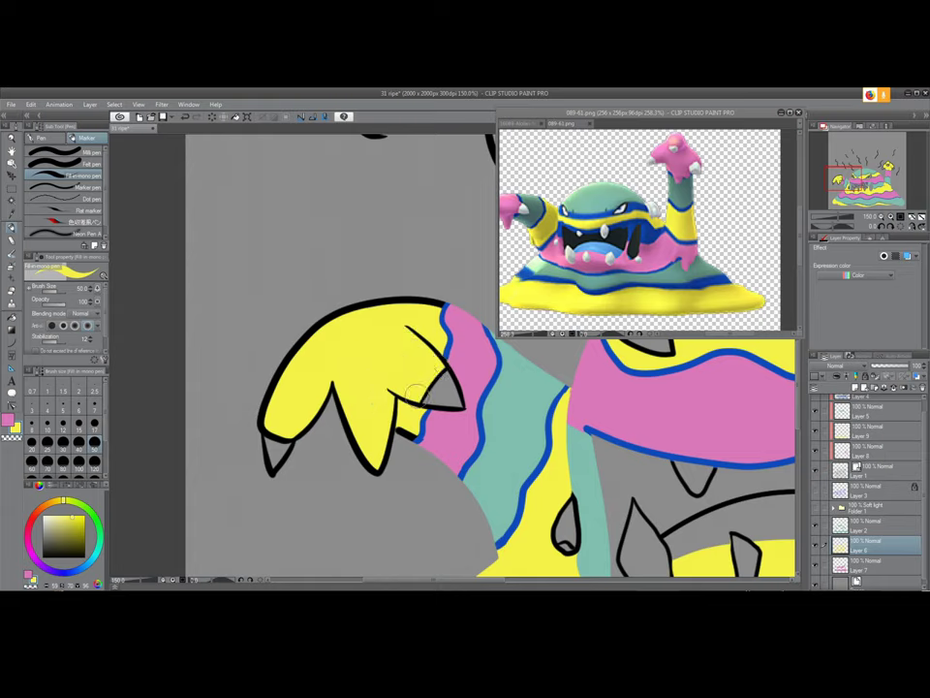
Recolor the lowered hand's black outlines yellow on Layer 9 at size 50, keep the claw outlines black and erase the overspill
{"action": "left_click", "coordinate": [867, 433]}
{"action": "mouse_move", "coordinate": [328, 365]}
{"action": "left_mouse_down"}
{"action": "mouse_move", "coordinate": [372, 478]}
{"action": "mouse_move", "coordinate": [397, 438]}
{"action": "mouse_move", "coordinate": [405, 440]}
{"action": "mouse_move", "coordinate": [384, 376]}
{"action": "left_mouse_up"}
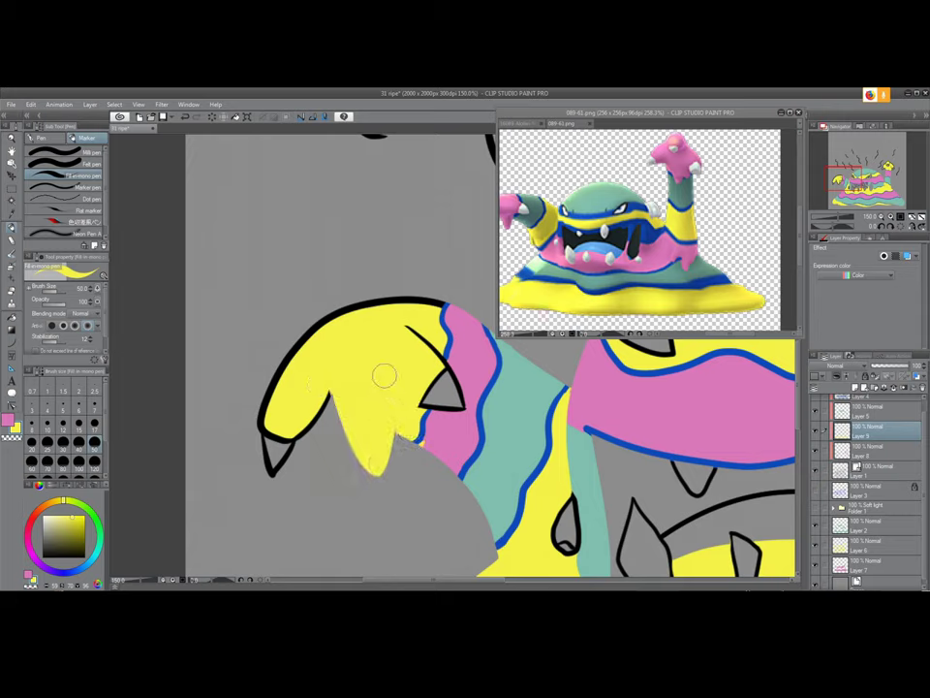
{"action": "mouse_move", "coordinate": [436, 357]}
{"action": "left_mouse_down"}
{"action": "mouse_move", "coordinate": [414, 331]}
{"action": "mouse_move", "coordinate": [441, 299]}
{"action": "mouse_move", "coordinate": [319, 327]}
{"action": "mouse_move", "coordinate": [262, 385]}
{"action": "mouse_move", "coordinate": [259, 420]}
{"action": "mouse_move", "coordinate": [288, 430]}
{"action": "mouse_move", "coordinate": [348, 367]}
{"action": "mouse_move", "coordinate": [346, 319]}
{"action": "left_mouse_up"}
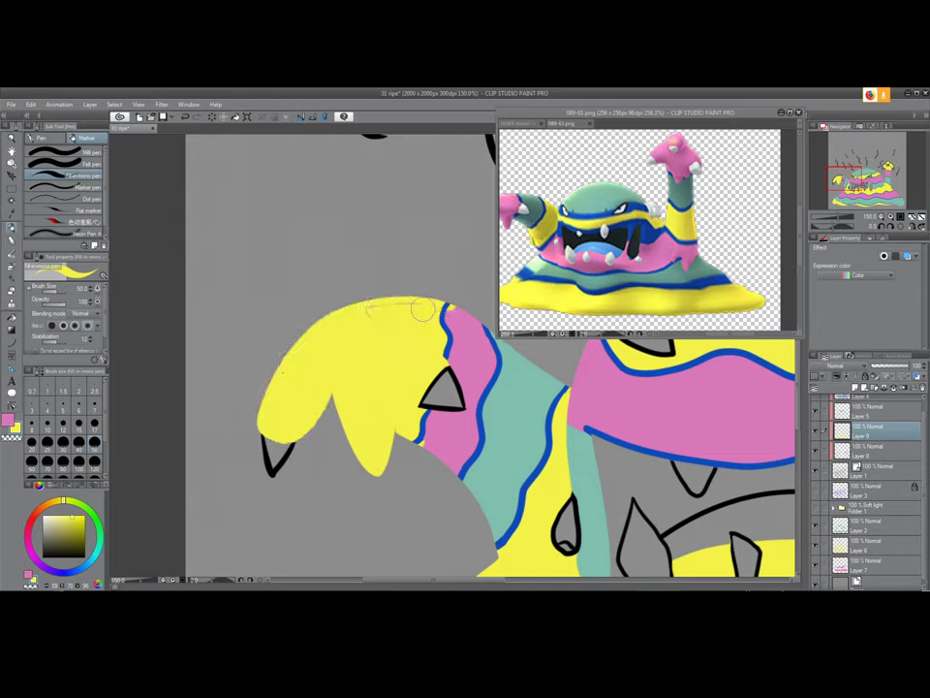
{"action": "left_click", "coordinate": [828, 549]}
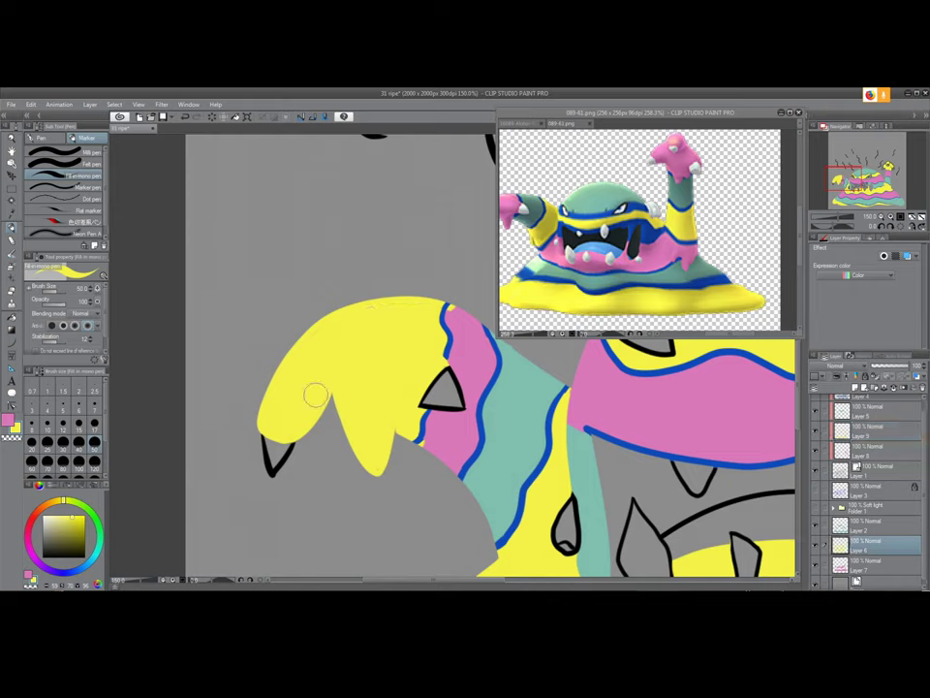
{"action": "left_click", "coordinate": [870, 432]}
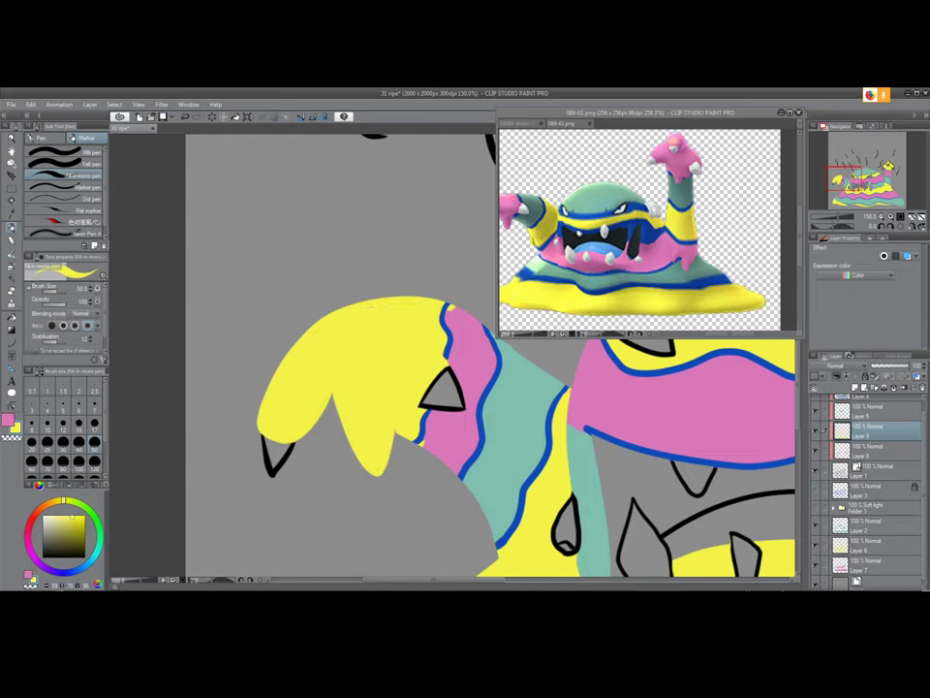
{"action": "key", "text": "e"}
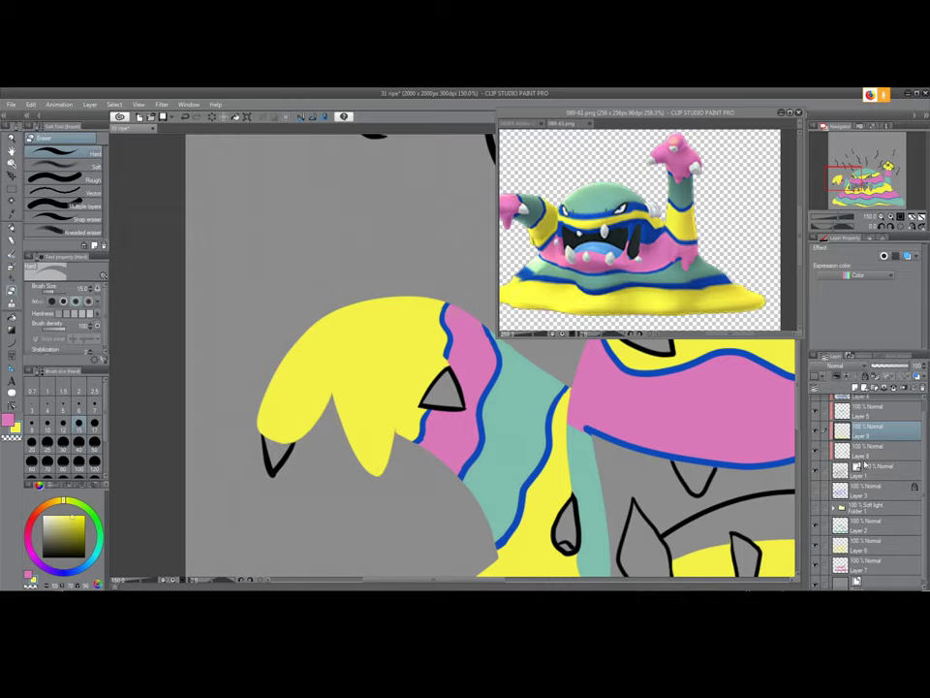
Recolor the raised hand's black finger and wrist outlines yellow on Layer 9 at size 50, leaving the claw outlines black
{"action": "left_click_drag", "start_coordinate": [612, 475], "coordinate": [412, 467]}
{"action": "left_click_drag", "start_coordinate": [582, 455], "coordinate": [378, 454]}
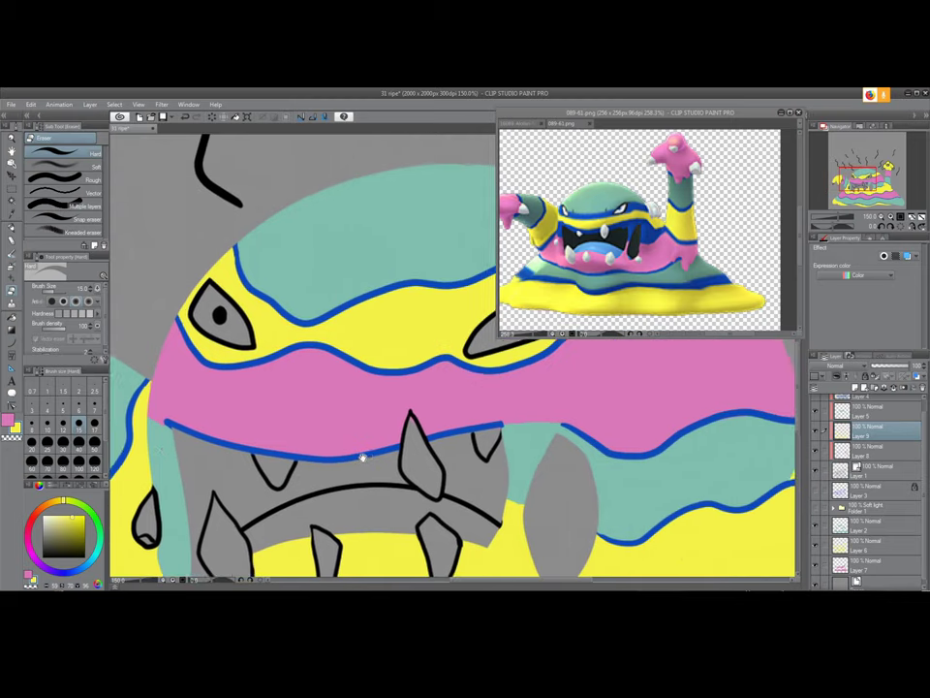
{"action": "left_click_drag", "start_coordinate": [567, 432], "coordinate": [255, 427]}
{"action": "left_click_drag", "start_coordinate": [443, 406], "coordinate": [322, 561]}
{"action": "left_click_drag", "start_coordinate": [330, 351], "coordinate": [272, 514]}
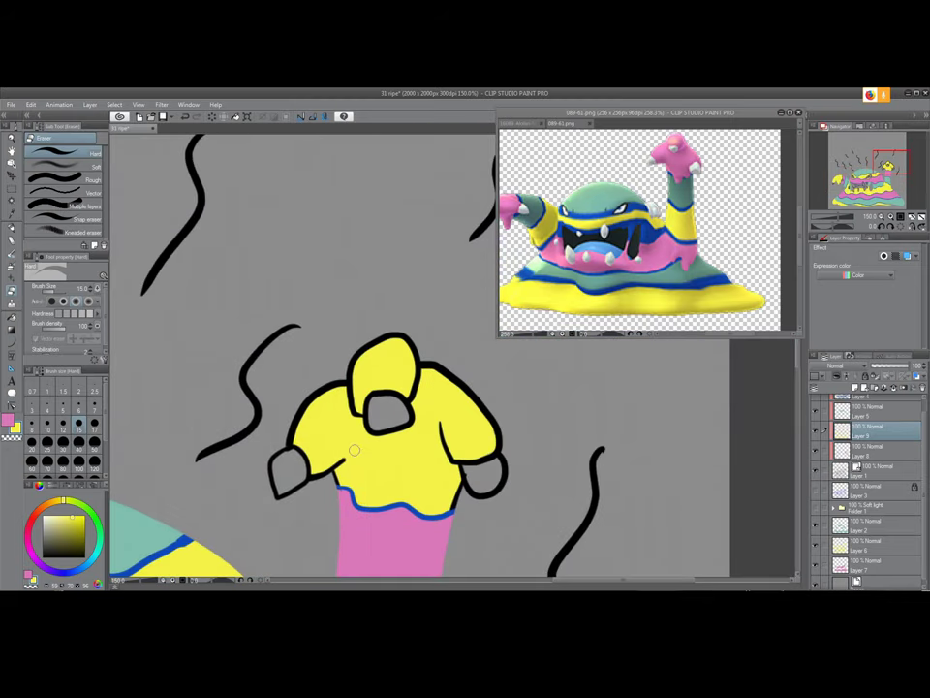
{"action": "key", "text": "p"}
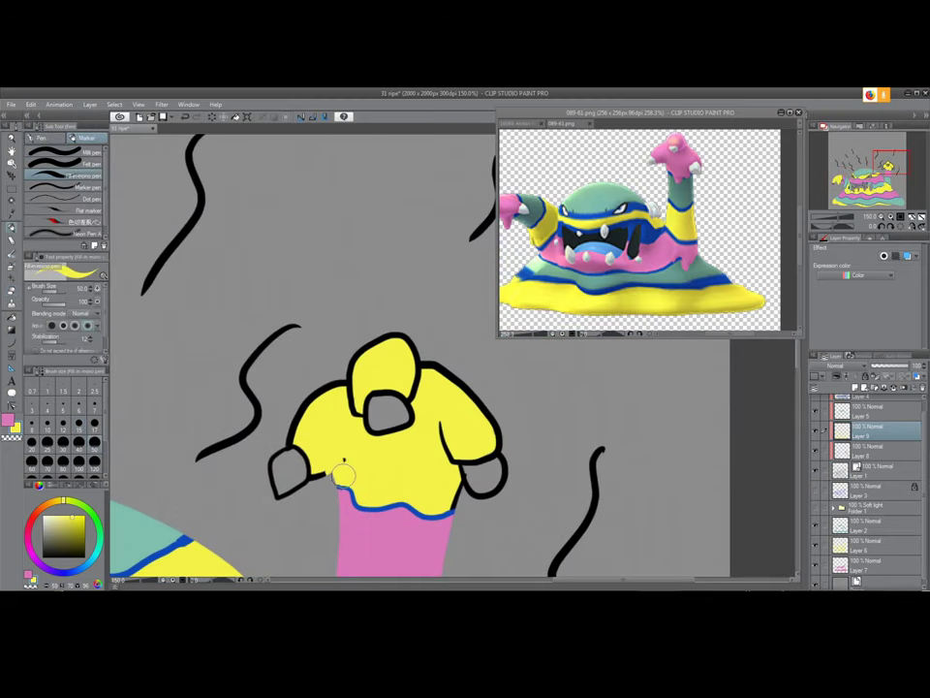
{"action": "left_click_drag", "start_coordinate": [331, 469], "coordinate": [321, 481]}
{"action": "mouse_move", "coordinate": [303, 409]}
{"action": "left_mouse_down"}
{"action": "mouse_move", "coordinate": [282, 431]}
{"action": "mouse_move", "coordinate": [299, 429]}
{"action": "mouse_move", "coordinate": [315, 397]}
{"action": "mouse_move", "coordinate": [338, 386]}
{"action": "mouse_move", "coordinate": [350, 416]}
{"action": "mouse_move", "coordinate": [369, 352]}
{"action": "mouse_move", "coordinate": [433, 337]}
{"action": "mouse_move", "coordinate": [430, 383]}
{"action": "mouse_move", "coordinate": [416, 393]}
{"action": "mouse_move", "coordinate": [414, 344]}
{"action": "mouse_move", "coordinate": [428, 370]}
{"action": "mouse_move", "coordinate": [466, 388]}
{"action": "mouse_move", "coordinate": [507, 437]}
{"action": "mouse_move", "coordinate": [461, 450]}
{"action": "mouse_move", "coordinate": [438, 425]}
{"action": "mouse_move", "coordinate": [450, 451]}
{"action": "mouse_move", "coordinate": [483, 445]}
{"action": "left_mouse_up"}
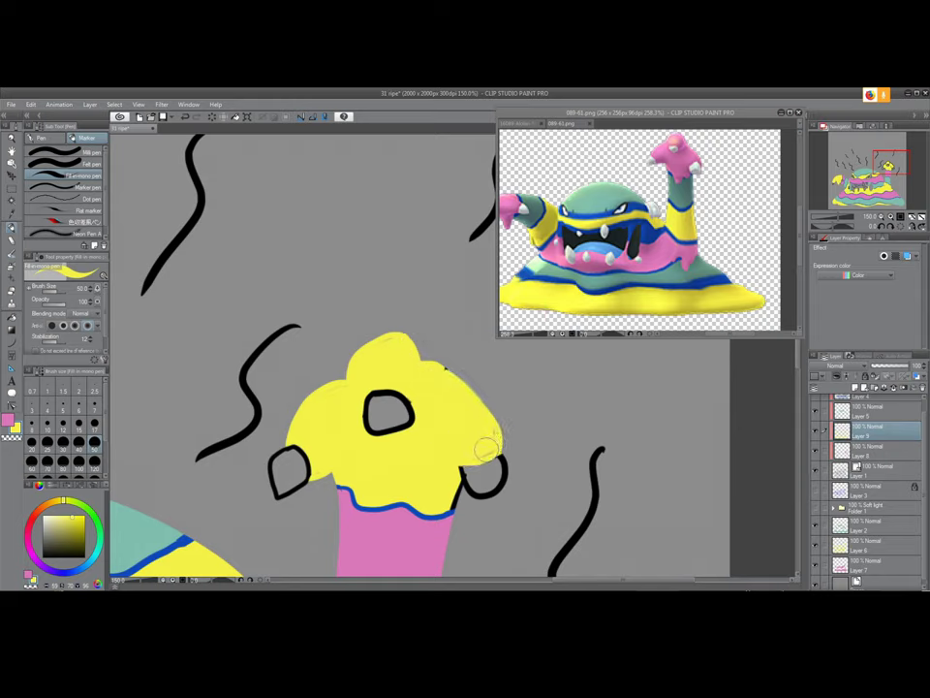
{"action": "left_click", "coordinate": [442, 369]}
{"action": "mouse_move", "coordinate": [438, 482]}
{"action": "left_mouse_down"}
{"action": "mouse_move", "coordinate": [453, 500]}
{"action": "mouse_move", "coordinate": [450, 483]}
{"action": "left_mouse_up"}
{"action": "key", "text": "e"}
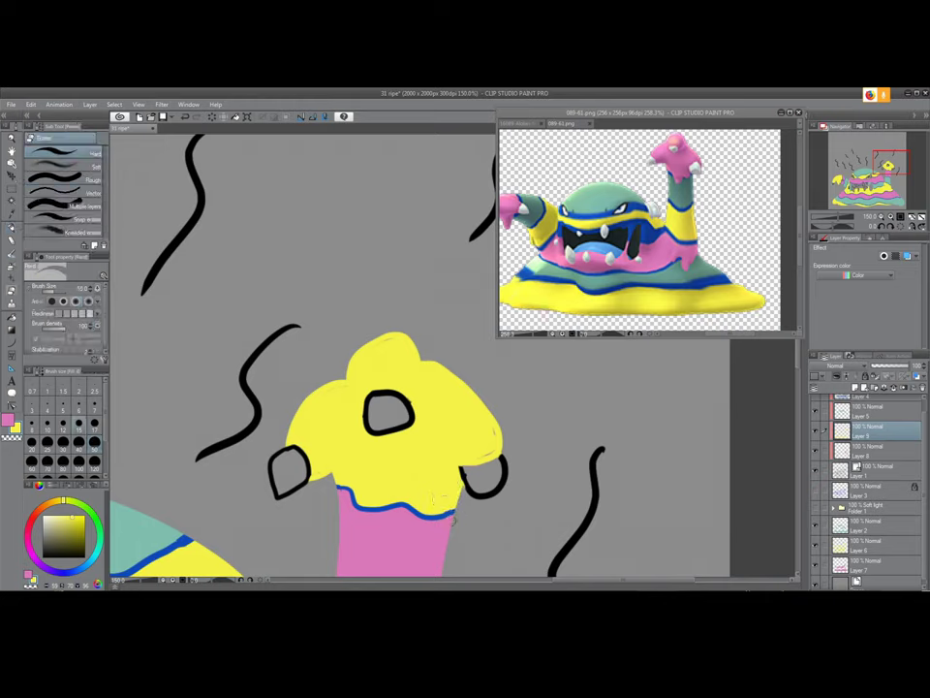
Fill the remaining specks in the raised hand yellow on Layer 6 with a smaller brush and clean its edges on Layer 9
{"action": "left_click", "coordinate": [871, 543]}
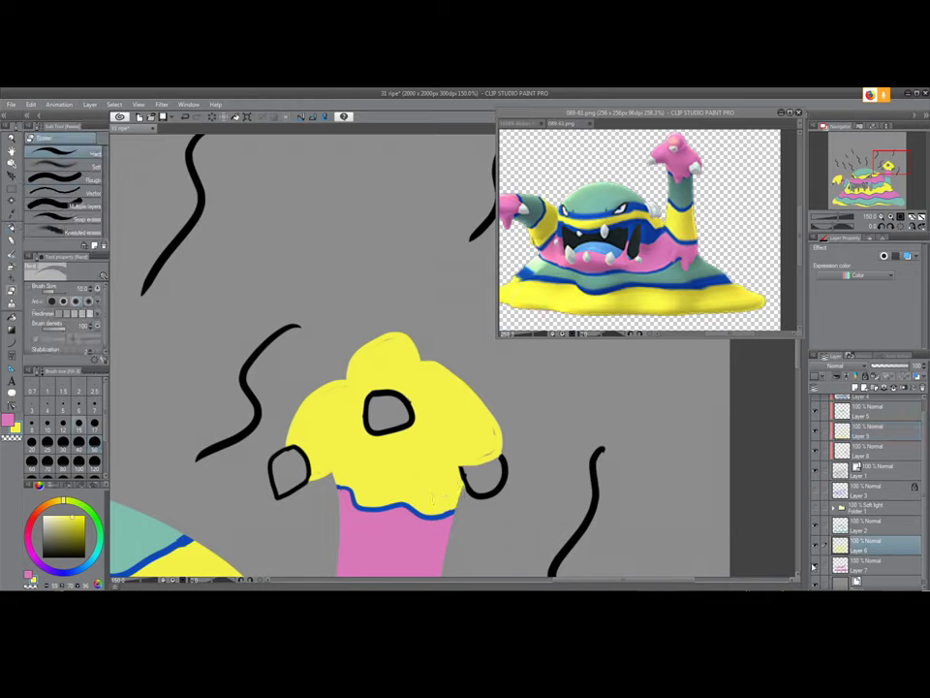
{"action": "key", "text": "p"}
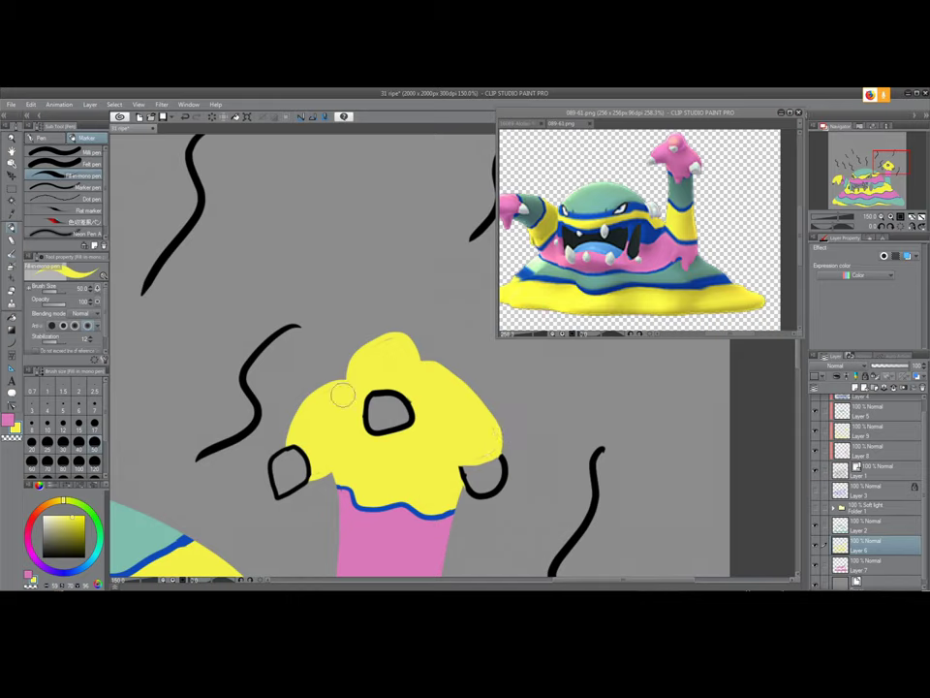
{"action": "key", "text": "bracketleft"}
{"action": "key", "text": "bracketleft"}
{"action": "left_click", "coordinate": [878, 435]}
{"action": "key", "text": "e"}
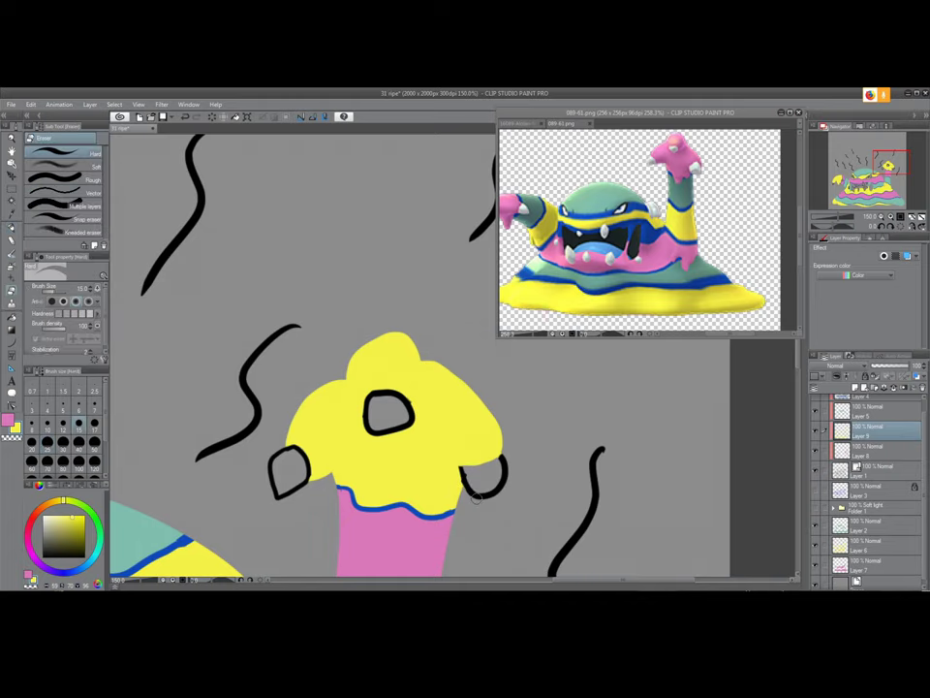
Sample the tongue's light blue from the reference image and add a new layer directly above Paper
{"action": "scroll", "coordinate": [475, 499], "scroll_direction": "down", "scroll_amount": 6}
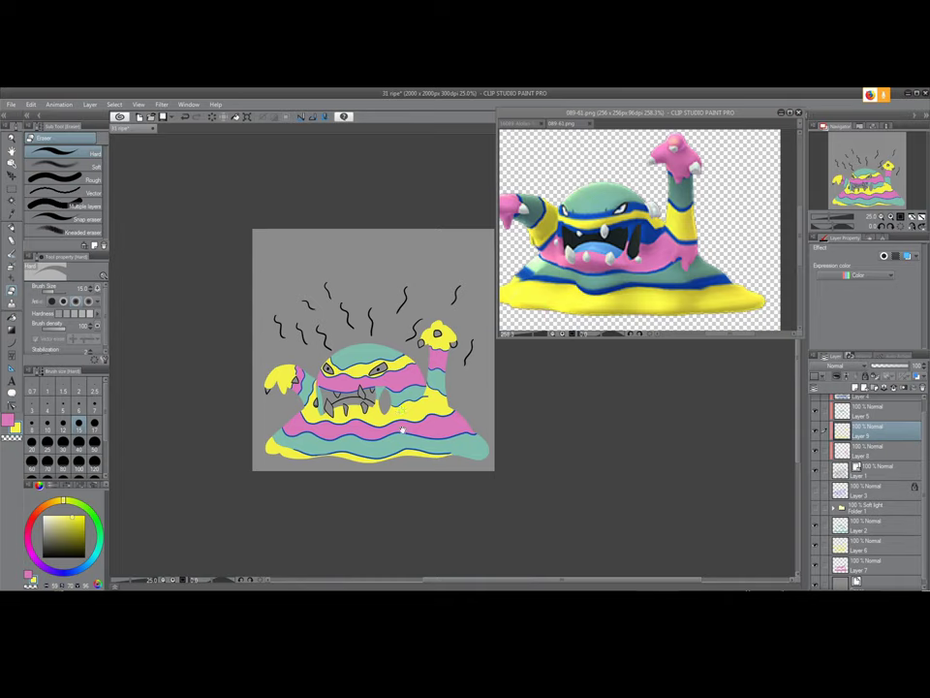
{"action": "key", "text": "i"}
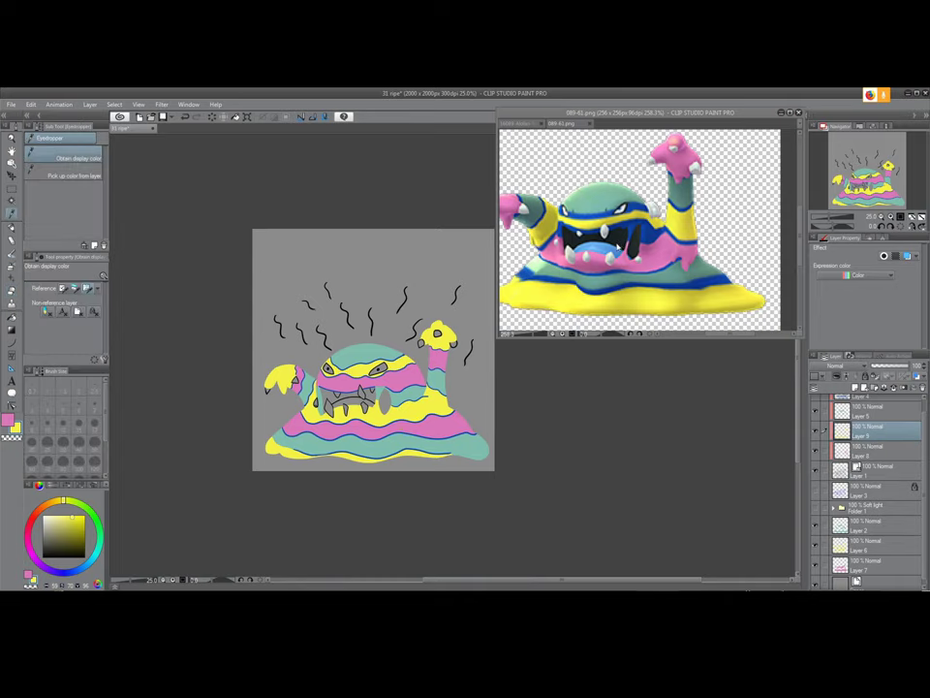
{"action": "left_click", "coordinate": [609, 246]}
{"action": "left_click", "coordinate": [607, 246]}
{"action": "left_click", "coordinate": [456, 414]}
{"action": "left_click", "coordinate": [869, 571]}
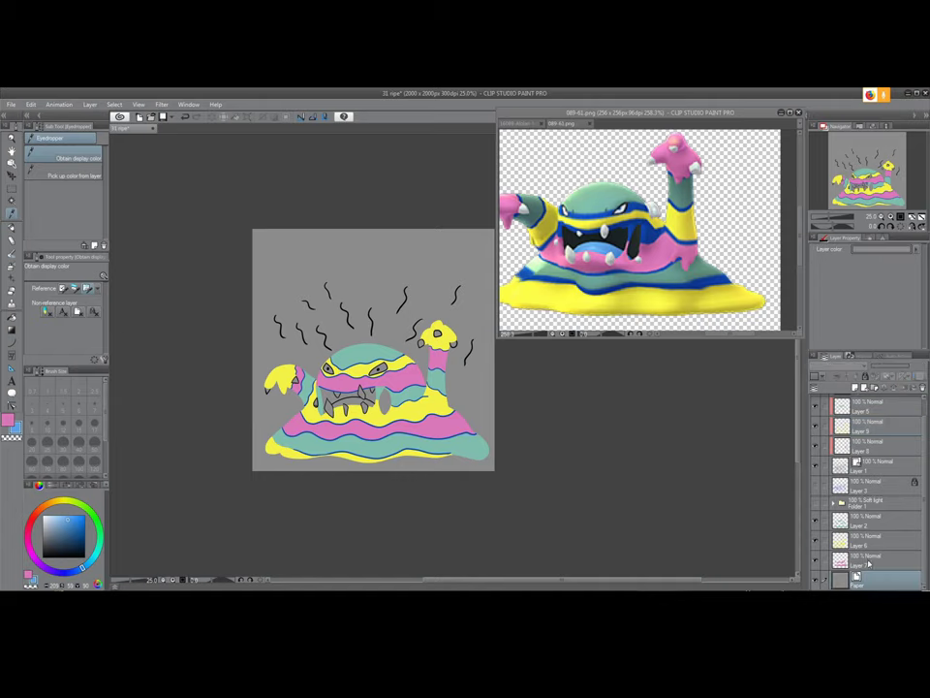
{"action": "left_click", "coordinate": [855, 387]}
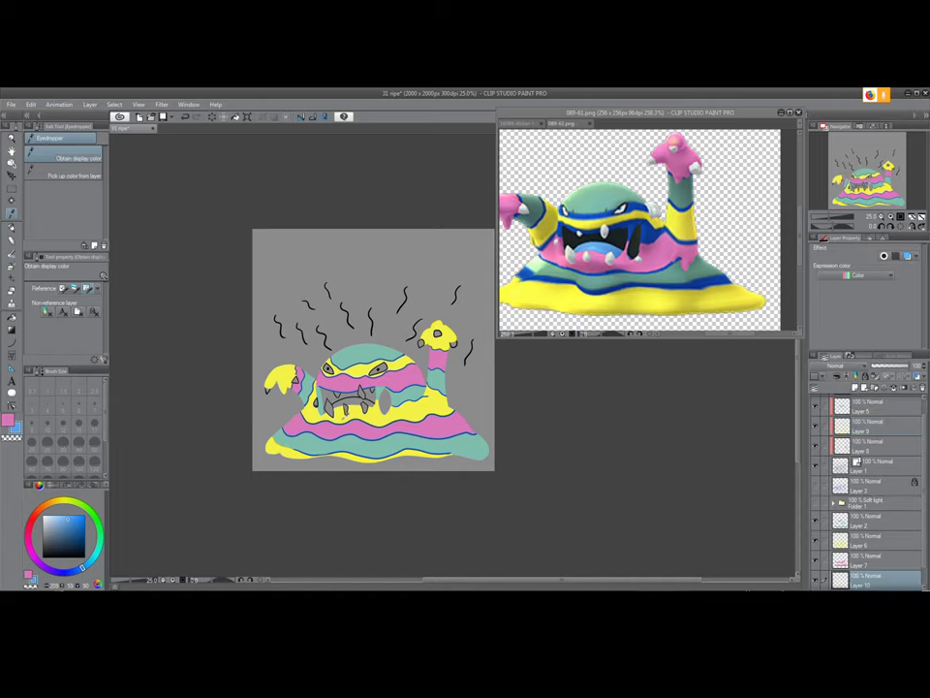
Fill the tongue in the creature's mouth light blue on Layer 10, leaving the overlapping teeth gray
{"action": "scroll", "coordinate": [346, 415], "scroll_direction": "up", "scroll_amount": 7}
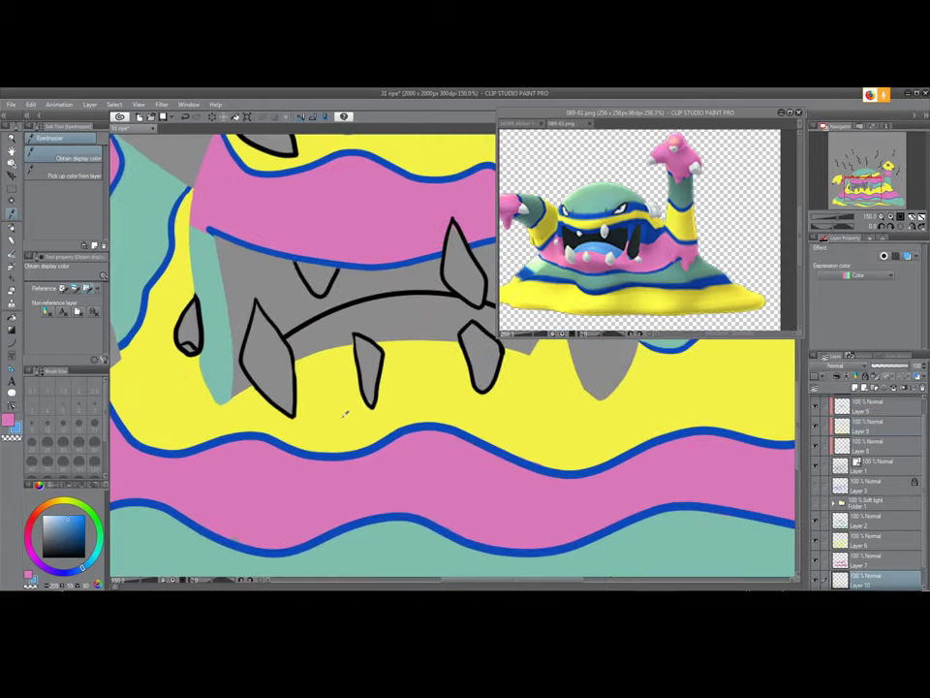
{"action": "left_click", "coordinate": [837, 562]}
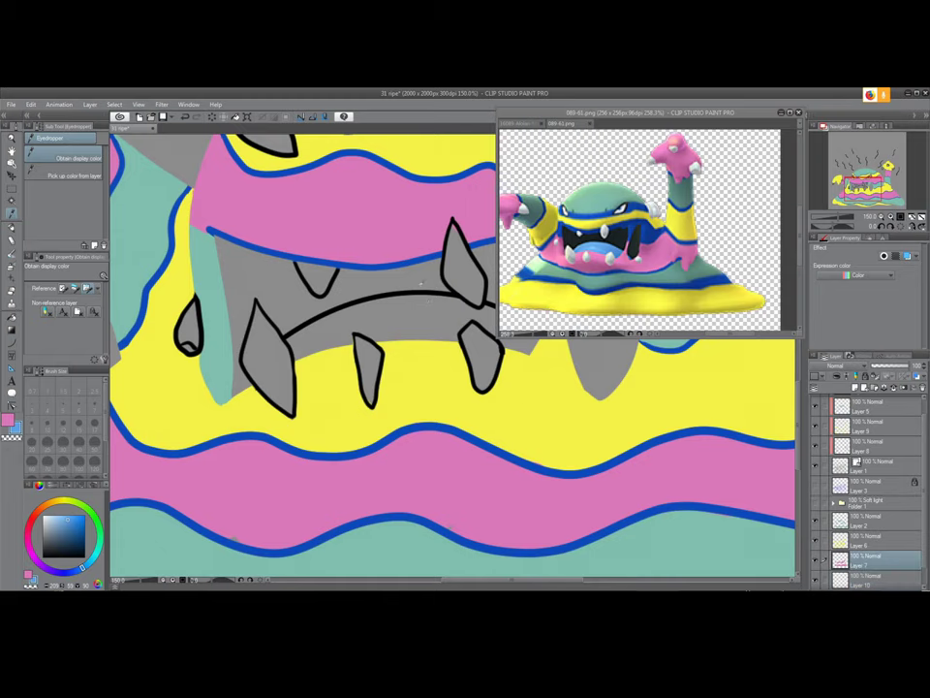
{"action": "left_click_drag", "start_coordinate": [427, 263], "coordinate": [380, 332]}
{"action": "key", "text": "e"}
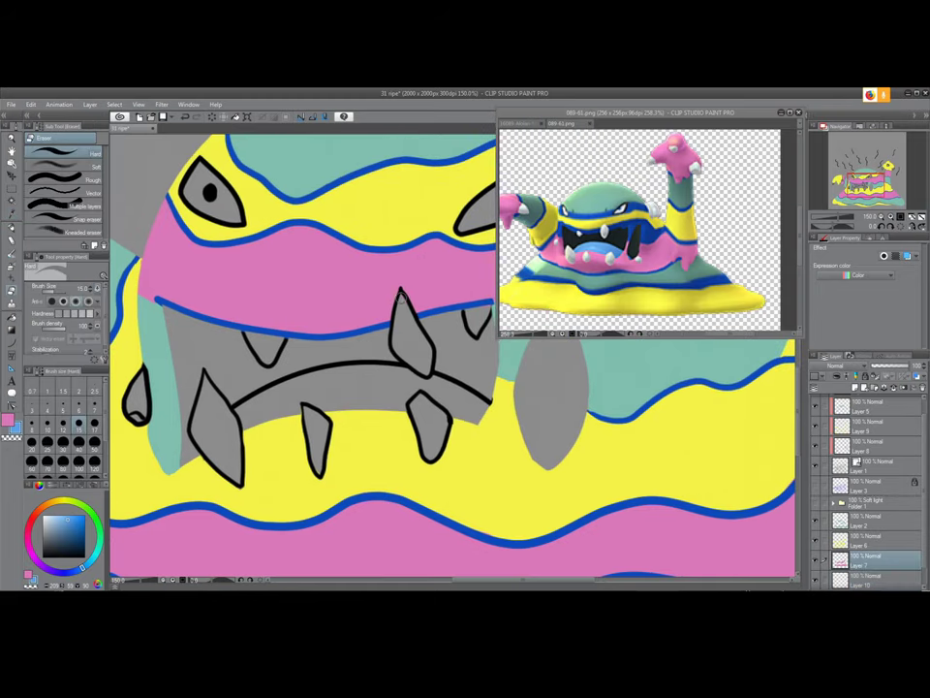
{"action": "left_click", "coordinate": [857, 580]}
{"action": "key", "text": "p"}
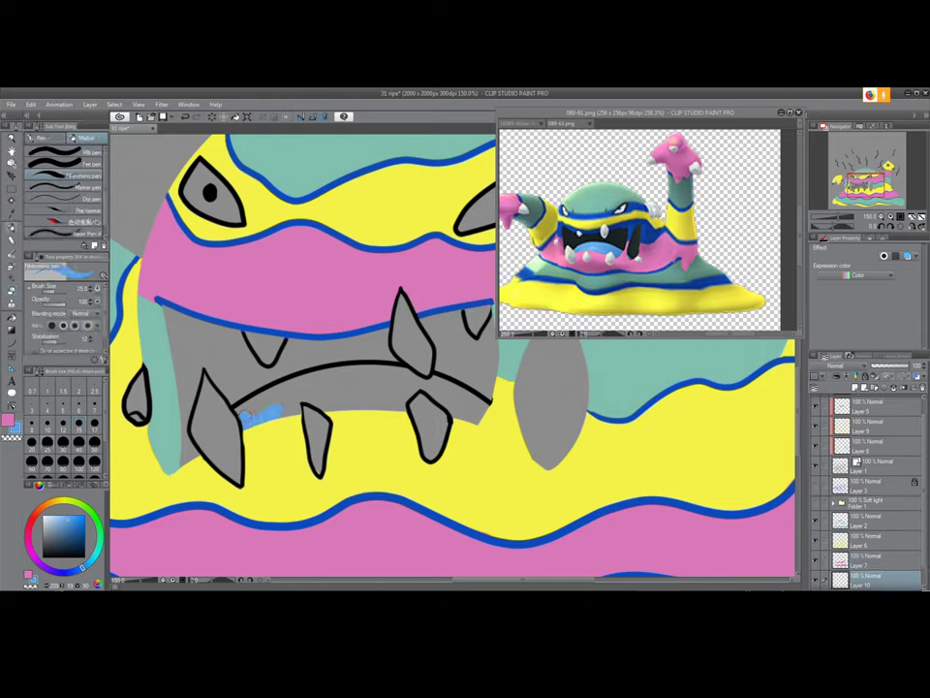
{"action": "key", "text": "e"}
{"action": "key", "text": "p"}
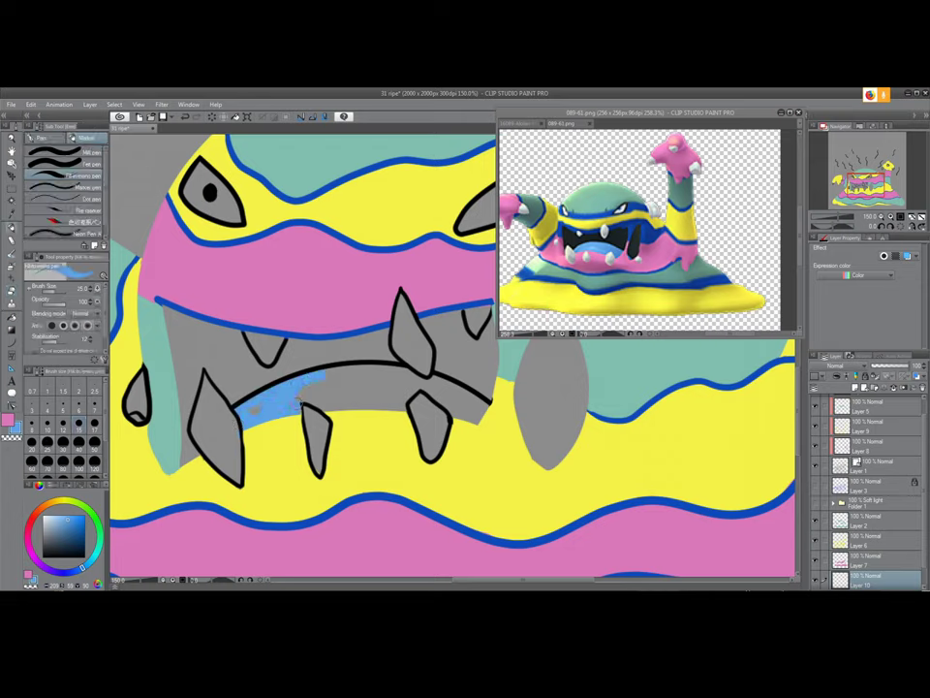
{"action": "mouse_move", "coordinate": [322, 378]}
{"action": "left_mouse_down"}
{"action": "mouse_move", "coordinate": [362, 370]}
{"action": "mouse_move", "coordinate": [427, 396]}
{"action": "left_mouse_up"}
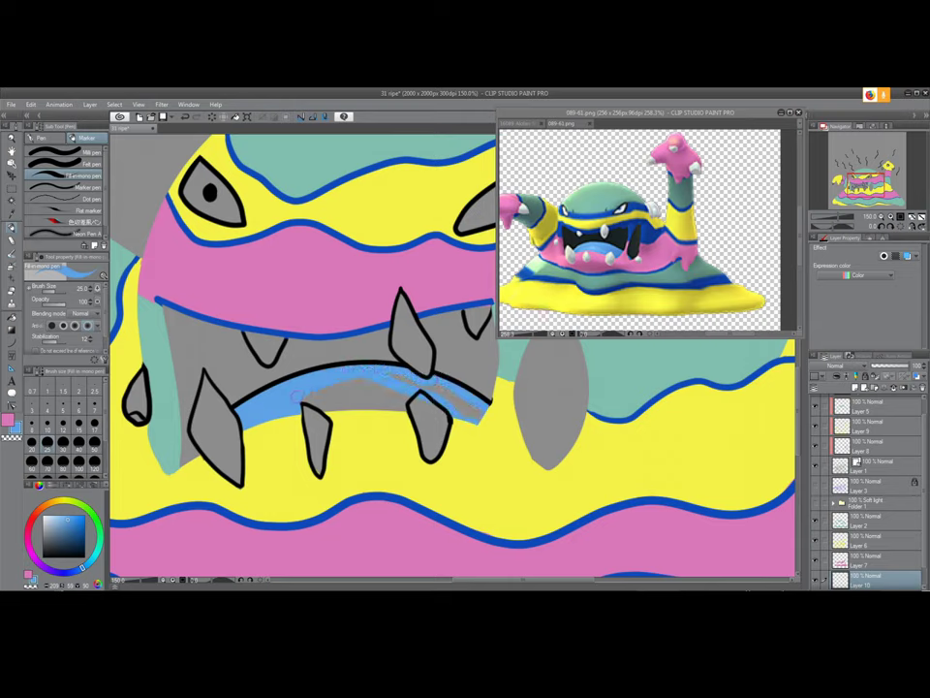
{"action": "mouse_move", "coordinate": [323, 399]}
{"action": "left_mouse_down"}
{"action": "mouse_move", "coordinate": [389, 408]}
{"action": "mouse_move", "coordinate": [391, 419]}
{"action": "mouse_move", "coordinate": [405, 382]}
{"action": "mouse_move", "coordinate": [329, 393]}
{"action": "left_mouse_up"}
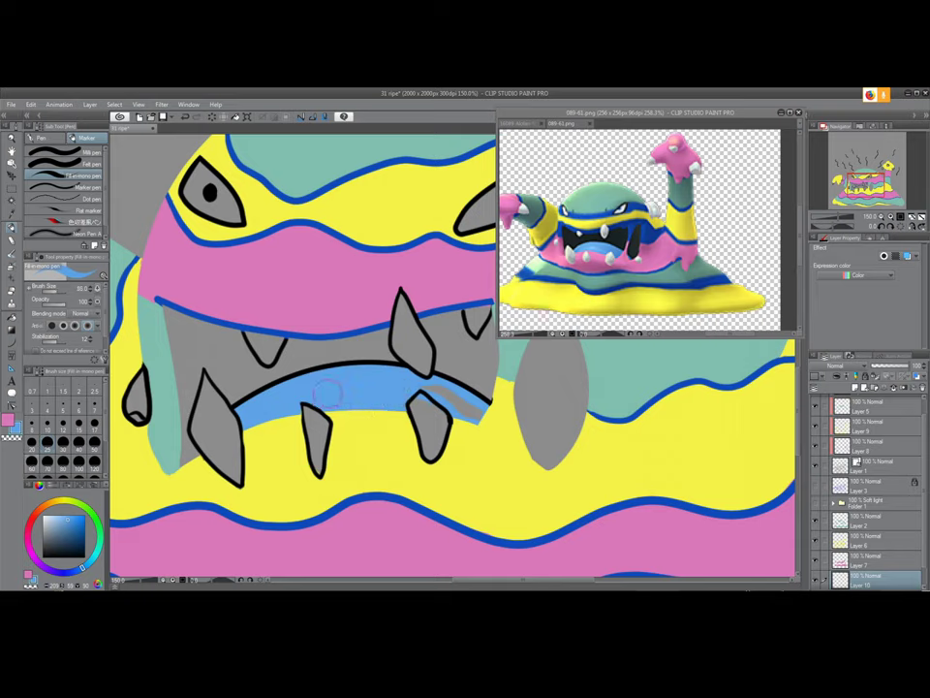
{"action": "left_click_drag", "start_coordinate": [441, 391], "coordinate": [486, 424]}
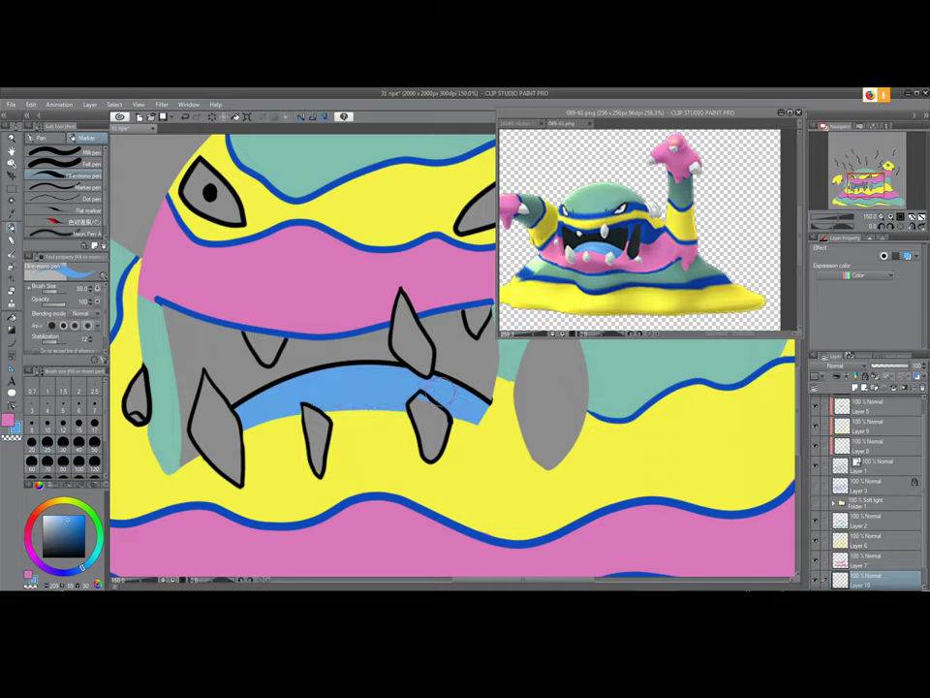
{"action": "key", "text": "e"}
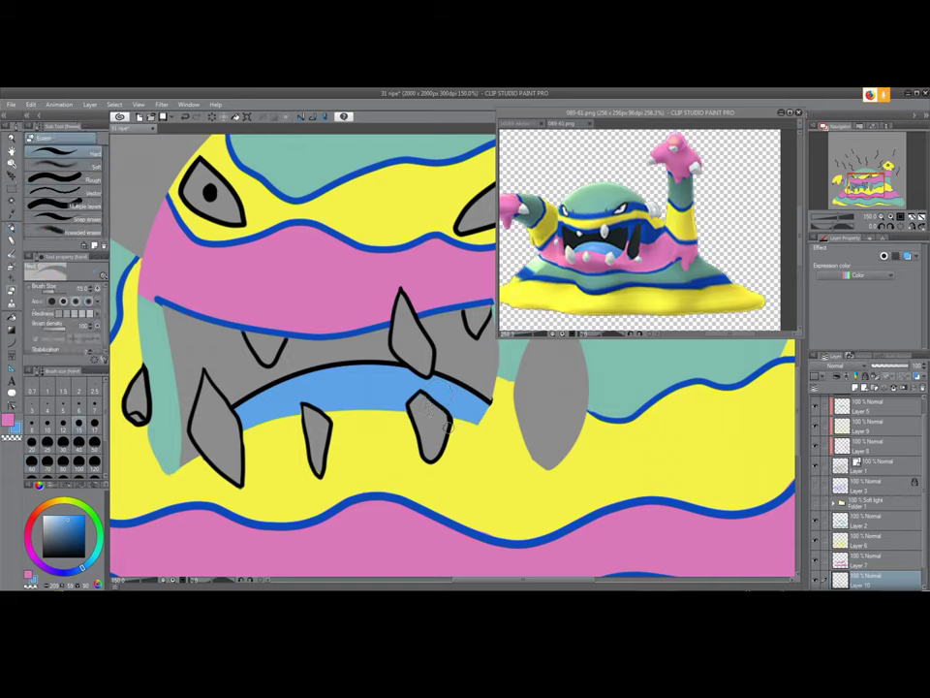
Add a new clipped layer above Layer 9 and recolor most of the tongue's black upper outline light blue
{"action": "left_click", "coordinate": [869, 431]}
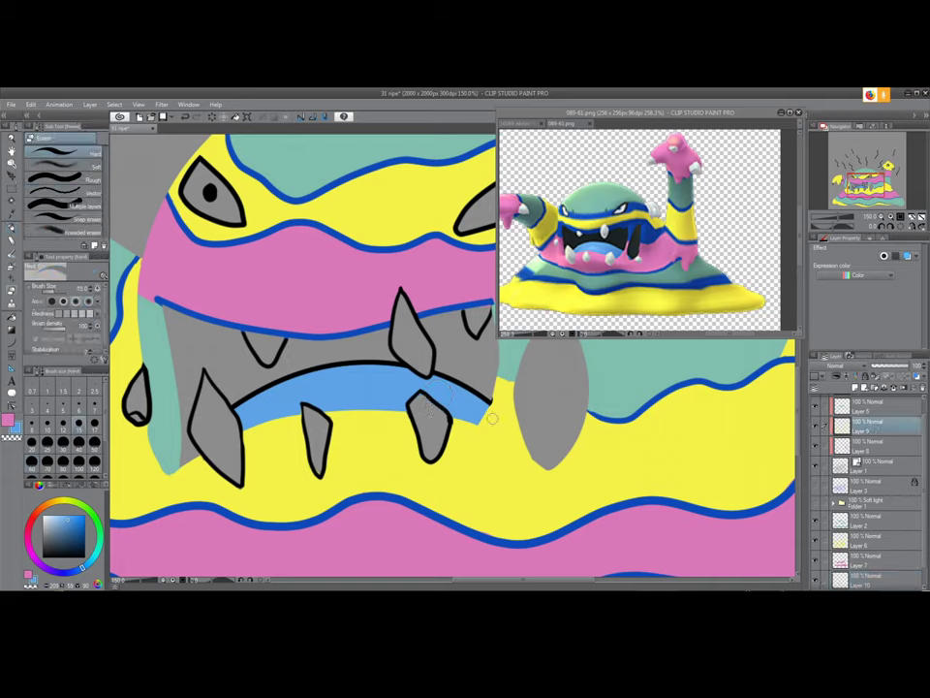
{"action": "key", "text": "j"}
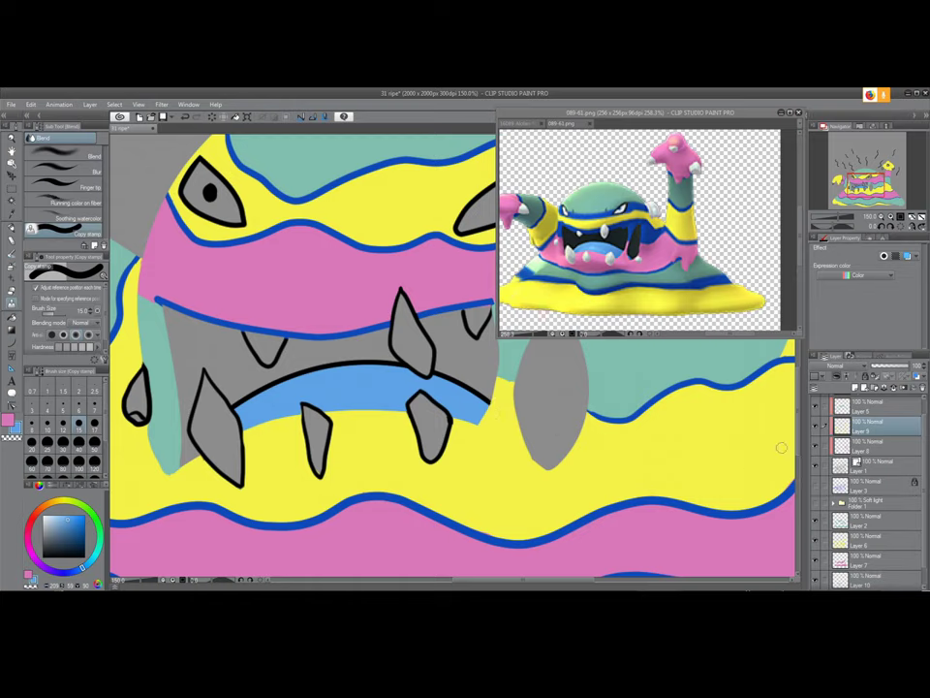
{"action": "left_click", "coordinate": [855, 387]}
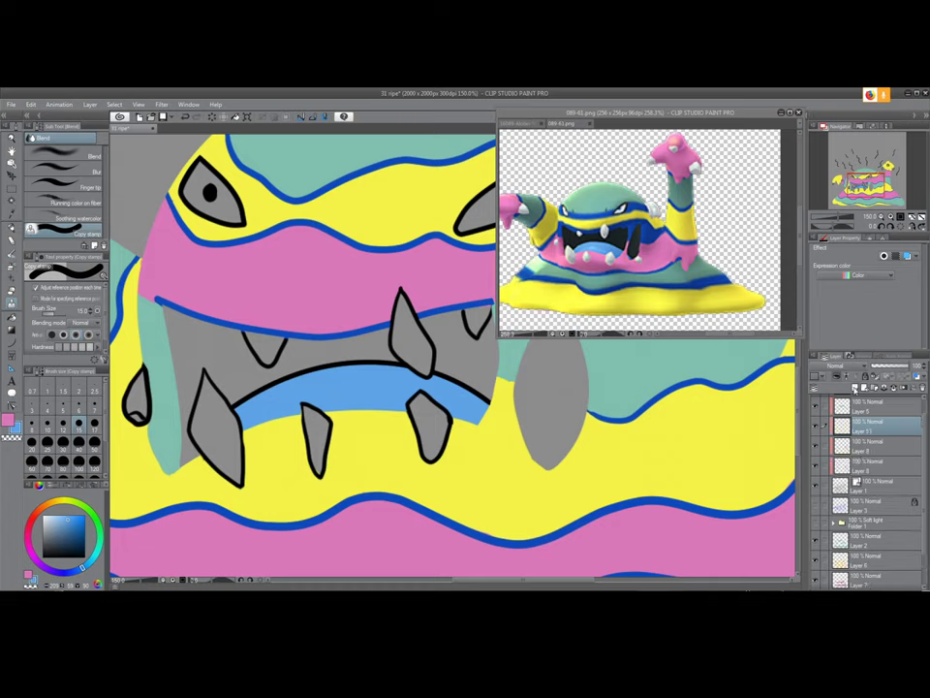
{"action": "key", "text": "p"}
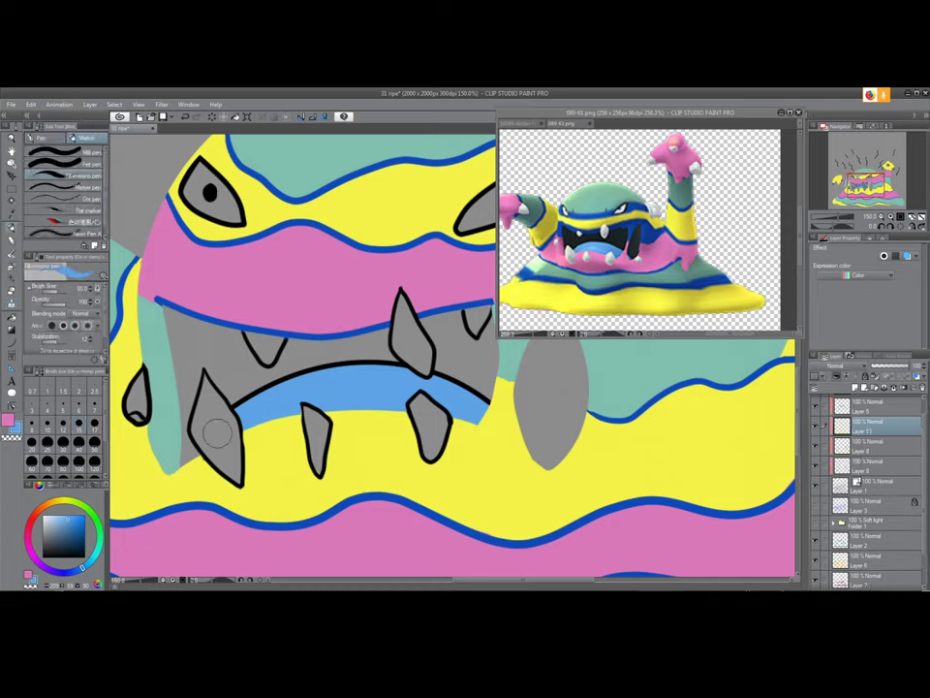
{"action": "mouse_move", "coordinate": [243, 393]}
{"action": "left_mouse_down"}
{"action": "mouse_move", "coordinate": [330, 367]}
{"action": "mouse_move", "coordinate": [381, 373]}
{"action": "left_mouse_up"}
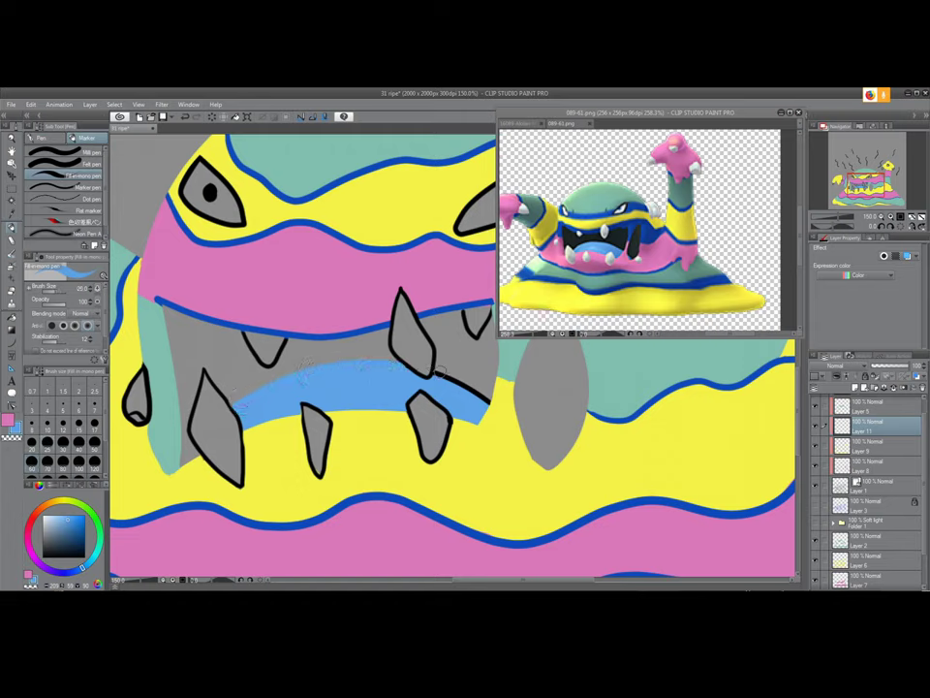
Move Layer 11 directly above Layer 1 and recolor the rest of the tongue's outline light blue at size 25
{"action": "left_click_drag", "start_coordinate": [445, 368], "coordinate": [487, 409]}
{"action": "key", "text": "ctrl+z"}
{"action": "left_click_drag", "start_coordinate": [864, 432], "coordinate": [822, 475]}
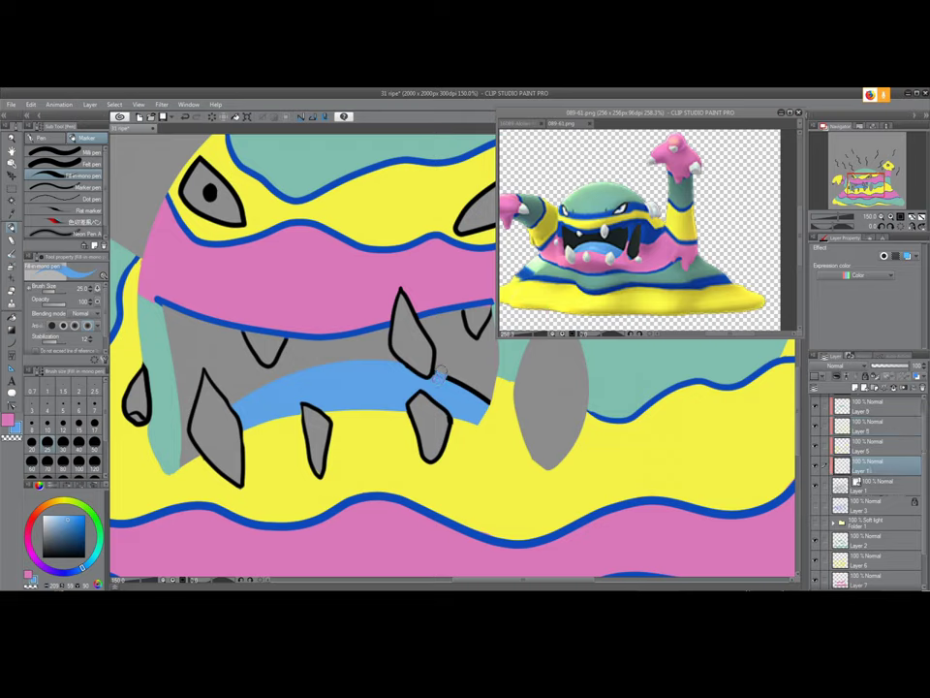
{"action": "mouse_move", "coordinate": [440, 380]}
{"action": "left_mouse_down"}
{"action": "mouse_move", "coordinate": [471, 384]}
{"action": "mouse_move", "coordinate": [493, 410]}
{"action": "left_mouse_up"}
Sample the dark mouth color from the reference image and add another new layer directly above Paper
{"action": "scroll", "coordinate": [490, 426], "scroll_direction": "down", "scroll_amount": 4}
{"action": "scroll", "coordinate": [490, 426], "scroll_direction": "up", "scroll_amount": 1}
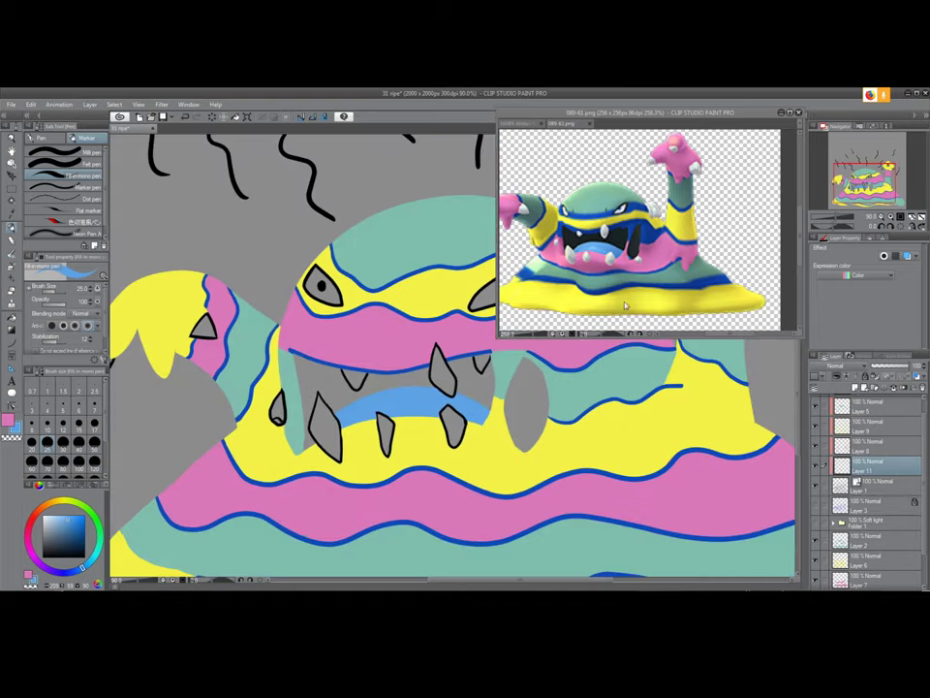
{"action": "key", "text": "i"}
{"action": "left_click", "coordinate": [617, 281]}
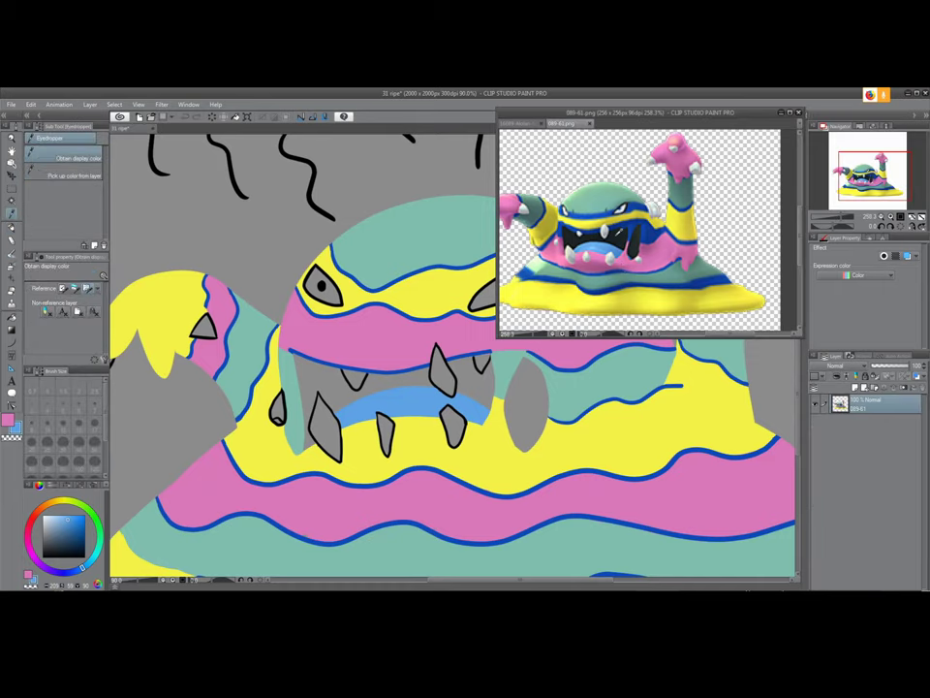
{"action": "left_click", "coordinate": [630, 468]}
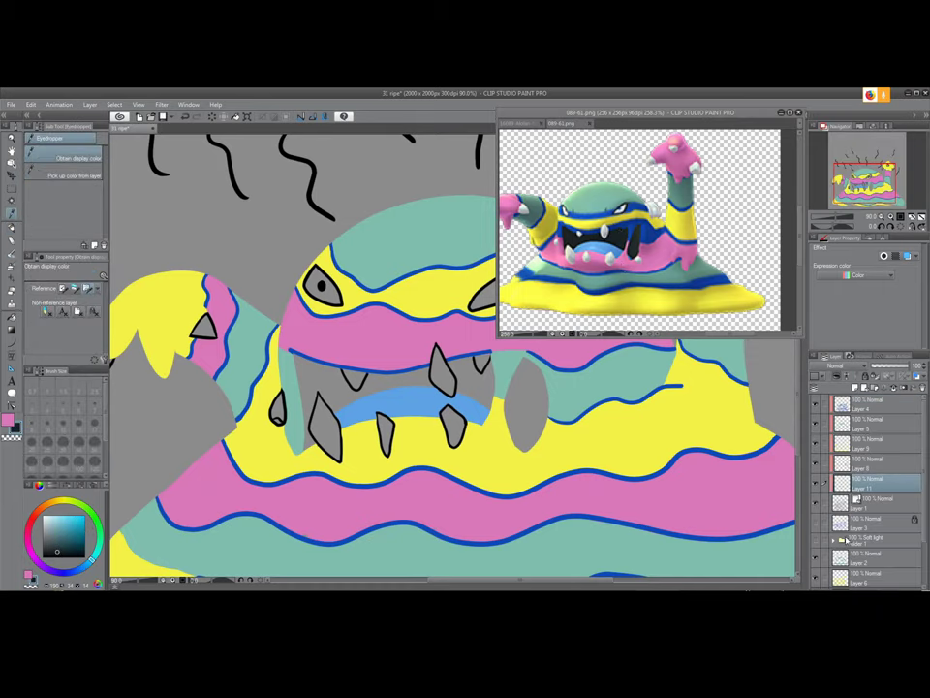
{"action": "left_click", "coordinate": [865, 563]}
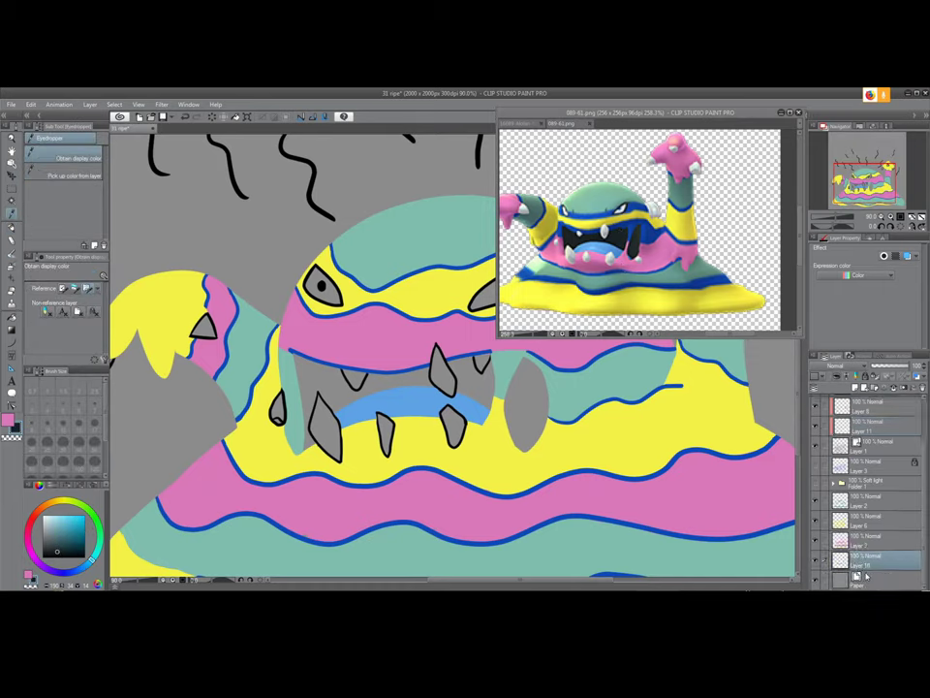
{"action": "left_click", "coordinate": [865, 575]}
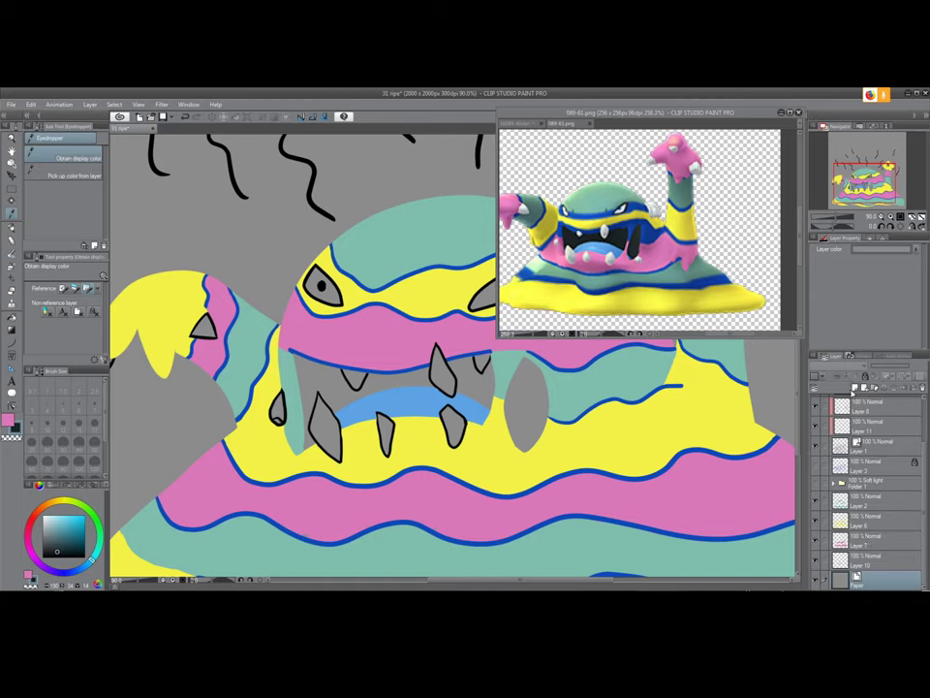
{"action": "left_click", "coordinate": [853, 388]}
Fill the mouth's interior and the oval opening beside it near-black on Layer 12, leaving the teeth gray
{"action": "key", "text": "p"}
{"action": "mouse_move", "coordinate": [303, 359]}
{"action": "left_mouse_down"}
{"action": "mouse_move", "coordinate": [299, 422]}
{"action": "mouse_move", "coordinate": [311, 383]}
{"action": "mouse_move", "coordinate": [306, 406]}
{"action": "mouse_move", "coordinate": [312, 392]}
{"action": "mouse_move", "coordinate": [299, 447]}
{"action": "mouse_move", "coordinate": [299, 431]}
{"action": "mouse_move", "coordinate": [314, 453]}
{"action": "mouse_move", "coordinate": [303, 430]}
{"action": "mouse_move", "coordinate": [316, 360]}
{"action": "mouse_move", "coordinate": [352, 409]}
{"action": "mouse_move", "coordinate": [342, 411]}
{"action": "mouse_move", "coordinate": [324, 389]}
{"action": "mouse_move", "coordinate": [330, 401]}
{"action": "mouse_move", "coordinate": [324, 365]}
{"action": "mouse_move", "coordinate": [338, 401]}
{"action": "mouse_move", "coordinate": [337, 380]}
{"action": "mouse_move", "coordinate": [347, 395]}
{"action": "mouse_move", "coordinate": [333, 367]}
{"action": "mouse_move", "coordinate": [351, 401]}
{"action": "mouse_move", "coordinate": [342, 383]}
{"action": "mouse_move", "coordinate": [352, 401]}
{"action": "mouse_move", "coordinate": [372, 376]}
{"action": "mouse_move", "coordinate": [353, 398]}
{"action": "mouse_move", "coordinate": [381, 386]}
{"action": "mouse_move", "coordinate": [389, 395]}
{"action": "mouse_move", "coordinate": [423, 386]}
{"action": "left_mouse_up"}
{"action": "key", "text": "e"}
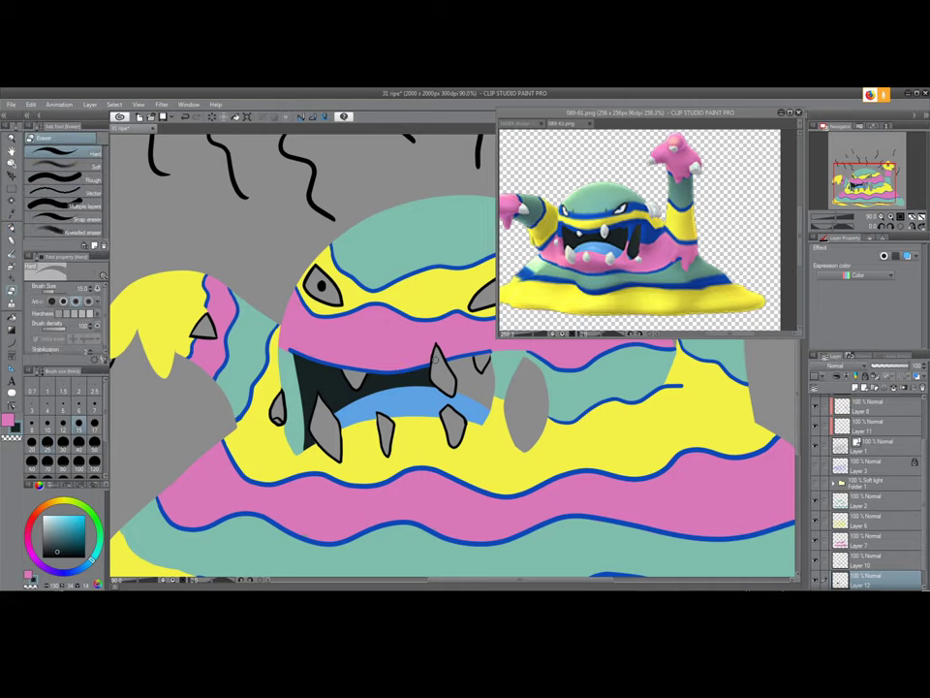
{"action": "left_click_drag", "start_coordinate": [494, 429], "coordinate": [402, 418]}
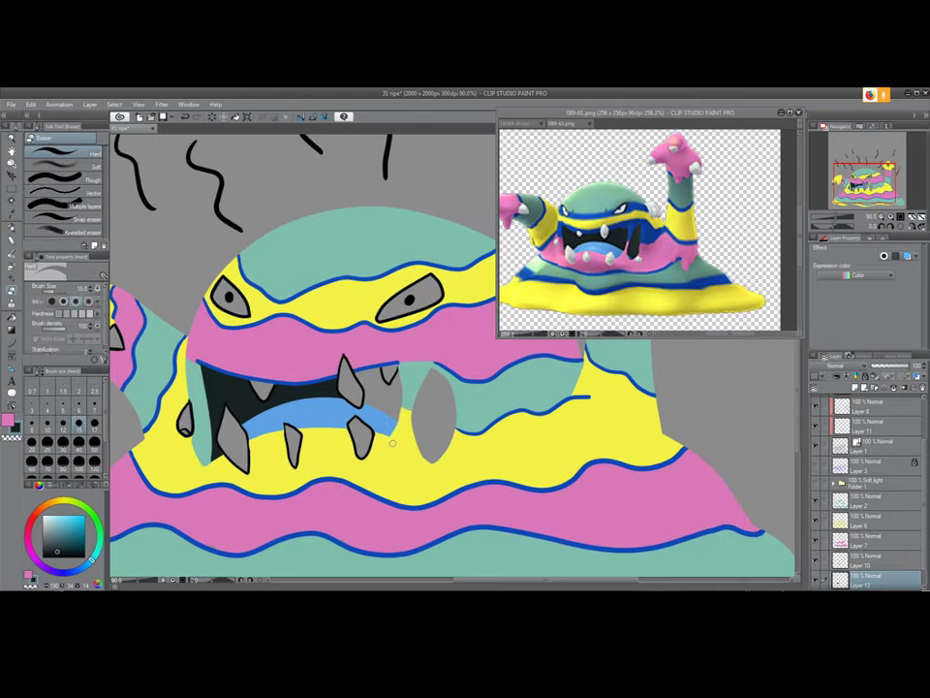
{"action": "key", "text": "p"}
{"action": "mouse_move", "coordinate": [361, 373]}
{"action": "left_mouse_down"}
{"action": "mouse_move", "coordinate": [378, 404]}
{"action": "mouse_move", "coordinate": [370, 371]}
{"action": "mouse_move", "coordinate": [382, 393]}
{"action": "mouse_move", "coordinate": [378, 380]}
{"action": "mouse_move", "coordinate": [390, 393]}
{"action": "mouse_move", "coordinate": [405, 371]}
{"action": "mouse_move", "coordinate": [391, 392]}
{"action": "mouse_move", "coordinate": [368, 398]}
{"action": "mouse_move", "coordinate": [399, 433]}
{"action": "mouse_move", "coordinate": [394, 412]}
{"action": "mouse_move", "coordinate": [404, 384]}
{"action": "mouse_move", "coordinate": [398, 390]}
{"action": "mouse_move", "coordinate": [418, 420]}
{"action": "mouse_move", "coordinate": [410, 466]}
{"action": "mouse_move", "coordinate": [417, 478]}
{"action": "mouse_move", "coordinate": [427, 463]}
{"action": "mouse_move", "coordinate": [426, 484]}
{"action": "mouse_move", "coordinate": [453, 454]}
{"action": "mouse_move", "coordinate": [449, 418]}
{"action": "mouse_move", "coordinate": [436, 449]}
{"action": "left_mouse_up"}
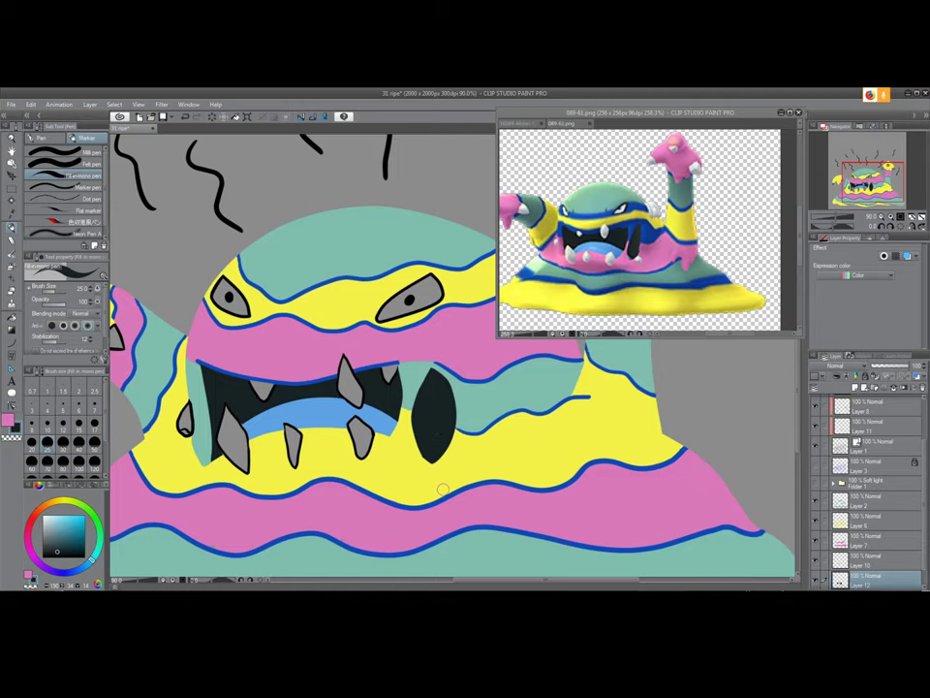
Clean up the edges around the small upper tooth and mouth corner on Layer 7 and Layer 12
{"action": "left_click", "coordinate": [869, 540]}
{"action": "scroll", "coordinate": [378, 365], "scroll_direction": "up", "scroll_amount": 5}
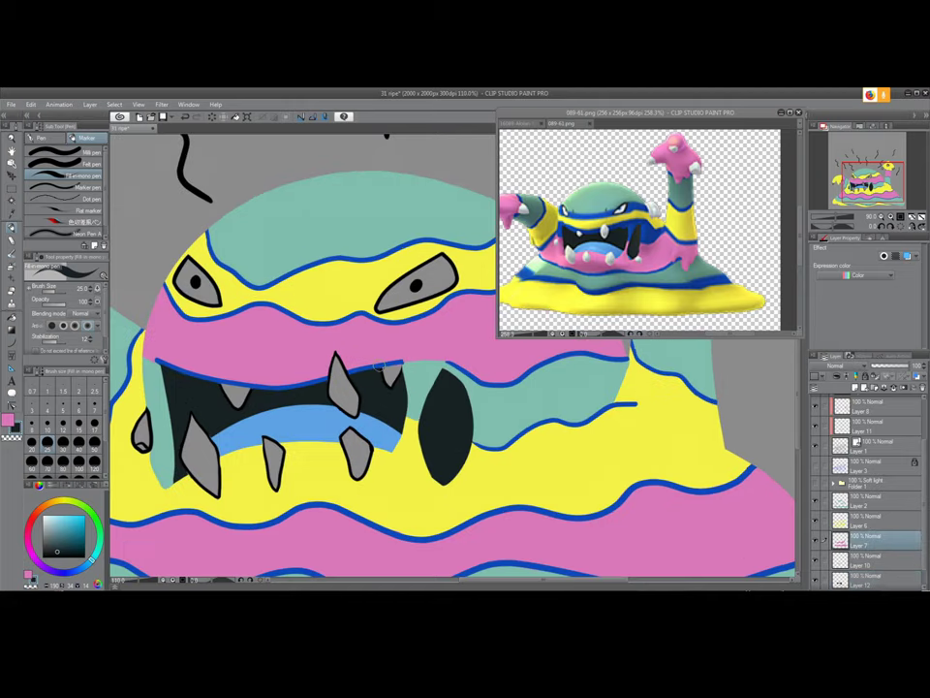
{"action": "key", "text": "e"}
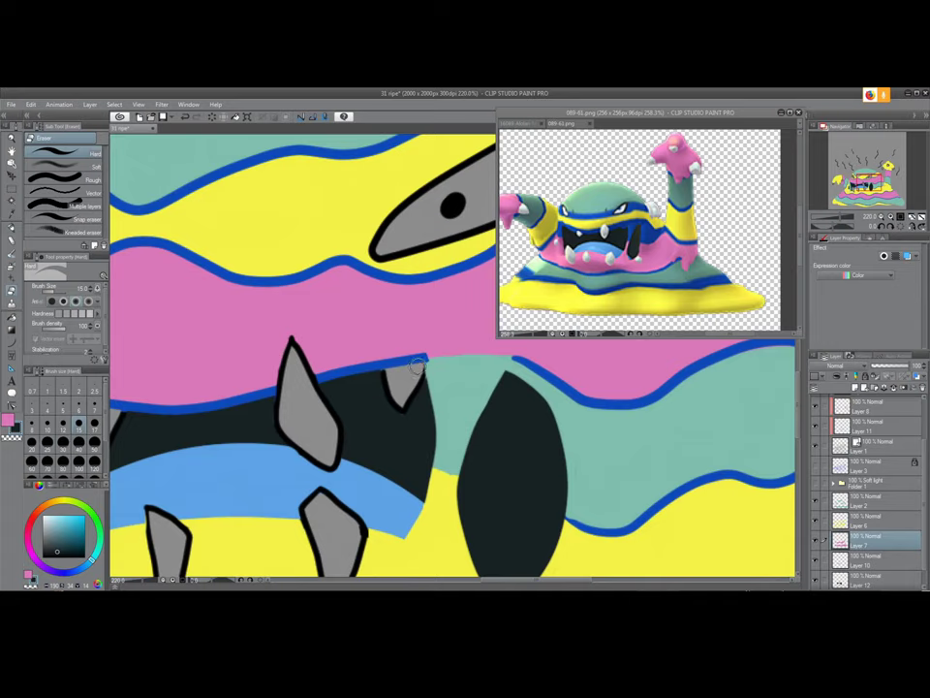
{"action": "left_click", "coordinate": [882, 575]}
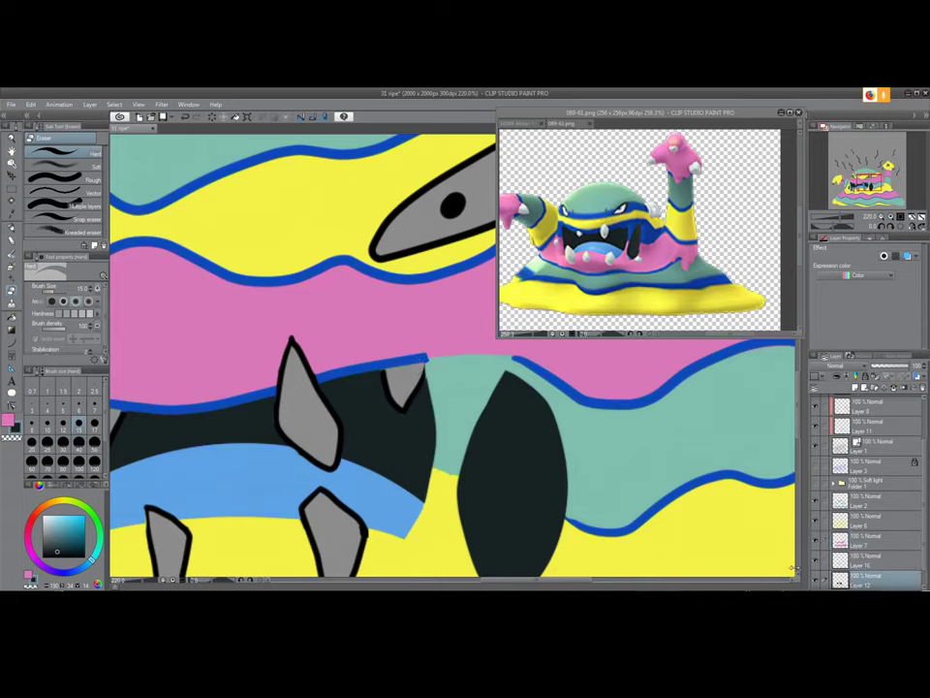
{"action": "key", "text": "p"}
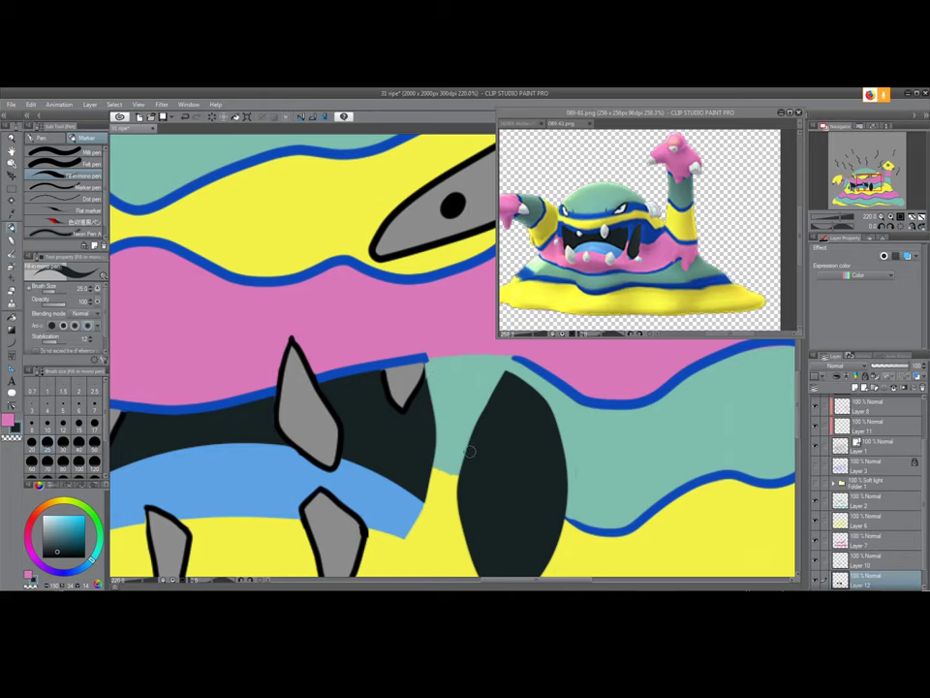
{"action": "scroll", "coordinate": [469, 451], "scroll_direction": "down", "scroll_amount": 3}
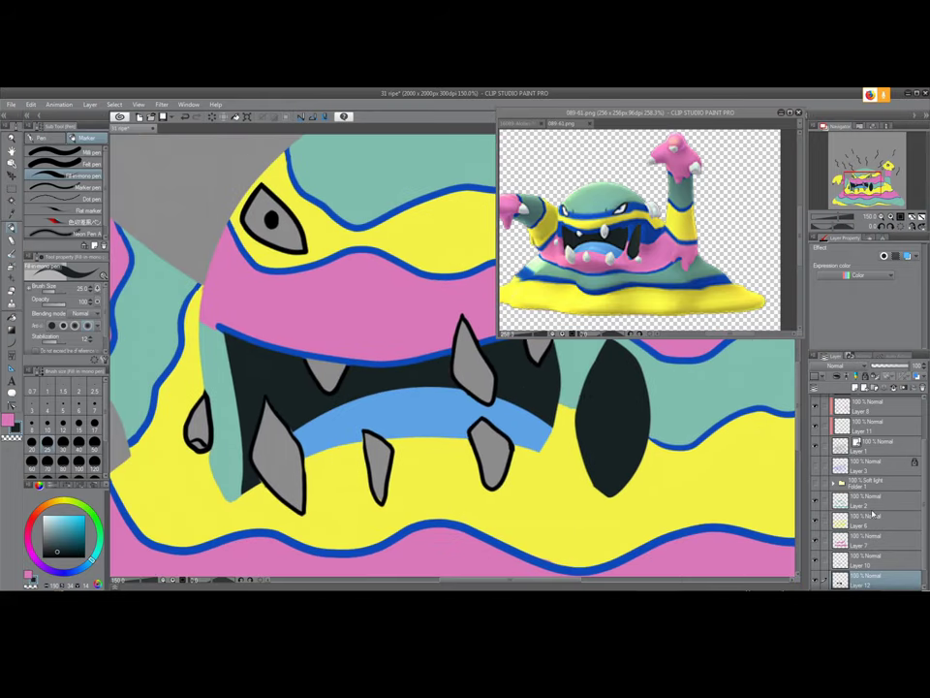
Erase the light blue overspill along the tongue's outline beside the large lower tooth on Layer 11
{"action": "left_click", "coordinate": [869, 439]}
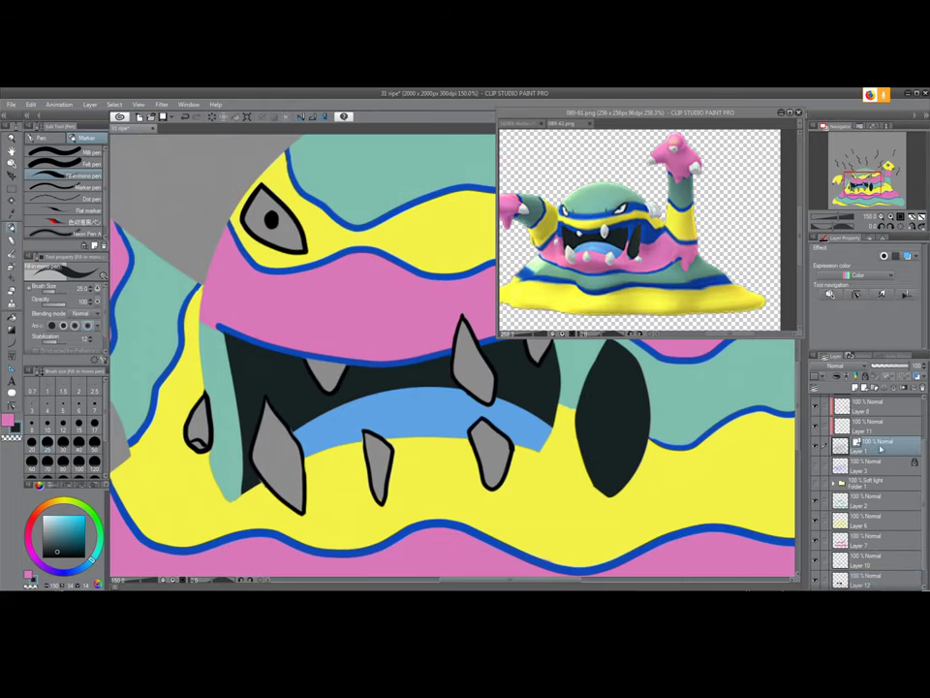
{"action": "left_click", "coordinate": [874, 430]}
{"action": "key", "text": "e"}
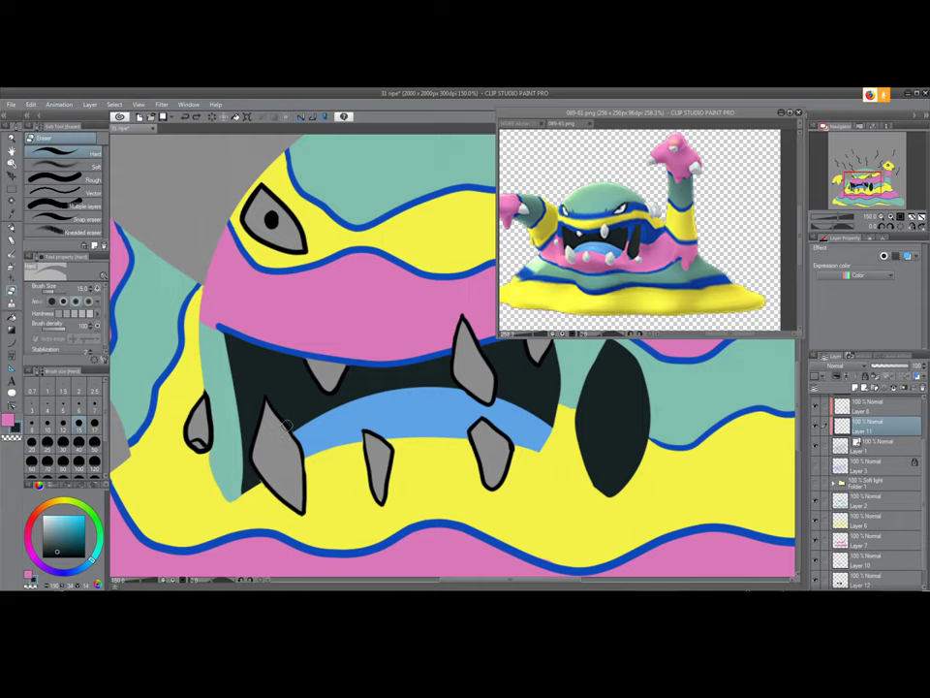
{"action": "scroll", "coordinate": [509, 435], "scroll_direction": "down", "scroll_amount": 6}
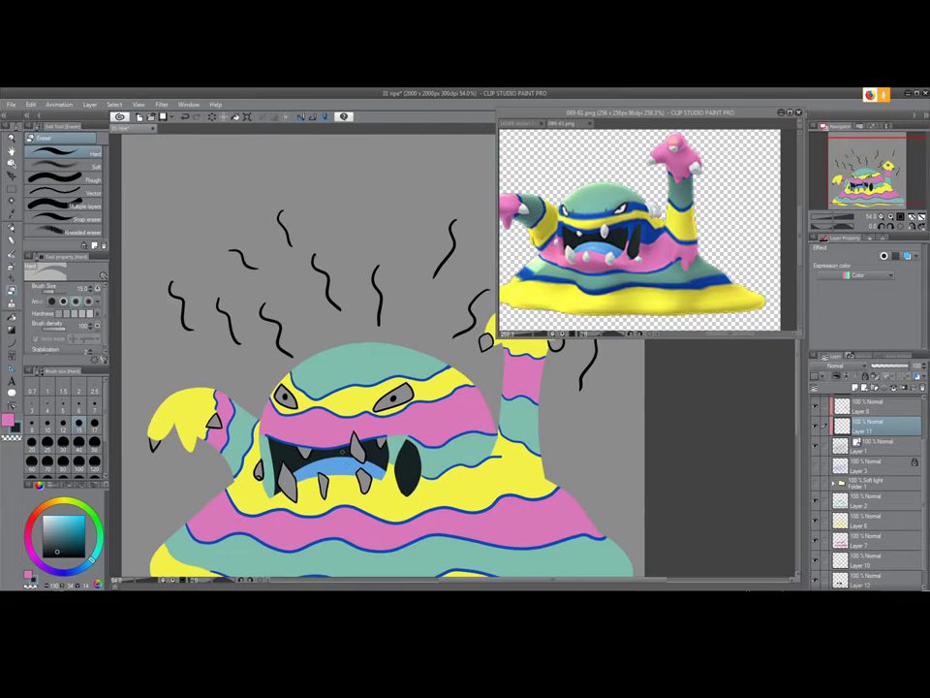
Sample the pale claw color from the reference image and add a new layer directly above Paper
{"action": "key", "text": "i"}
{"action": "left_click", "coordinate": [525, 207]}
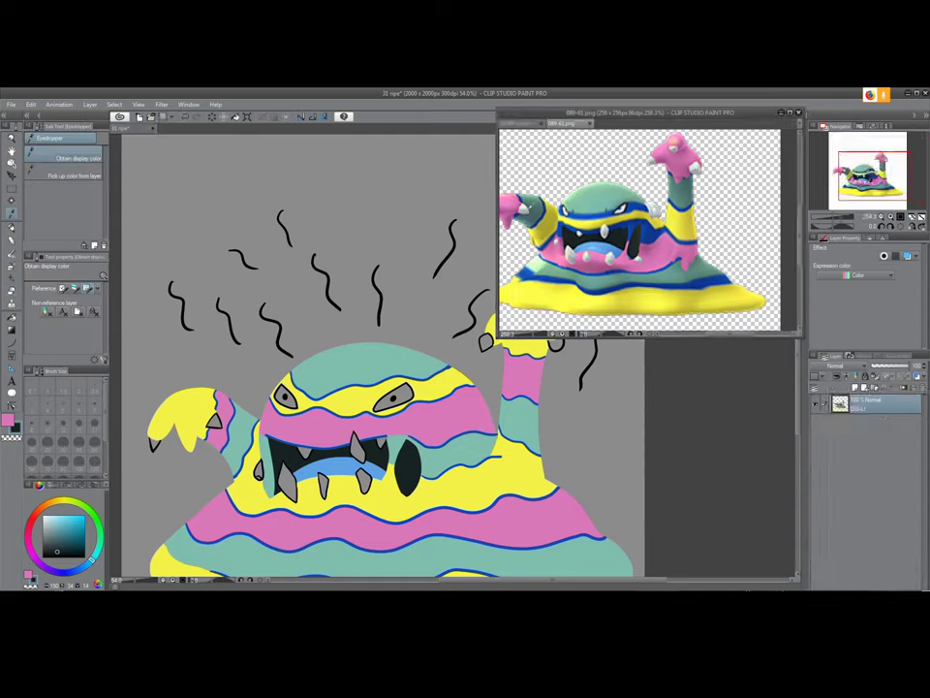
{"action": "left_click", "coordinate": [524, 208]}
{"action": "key", "text": "ctrl+Tab"}
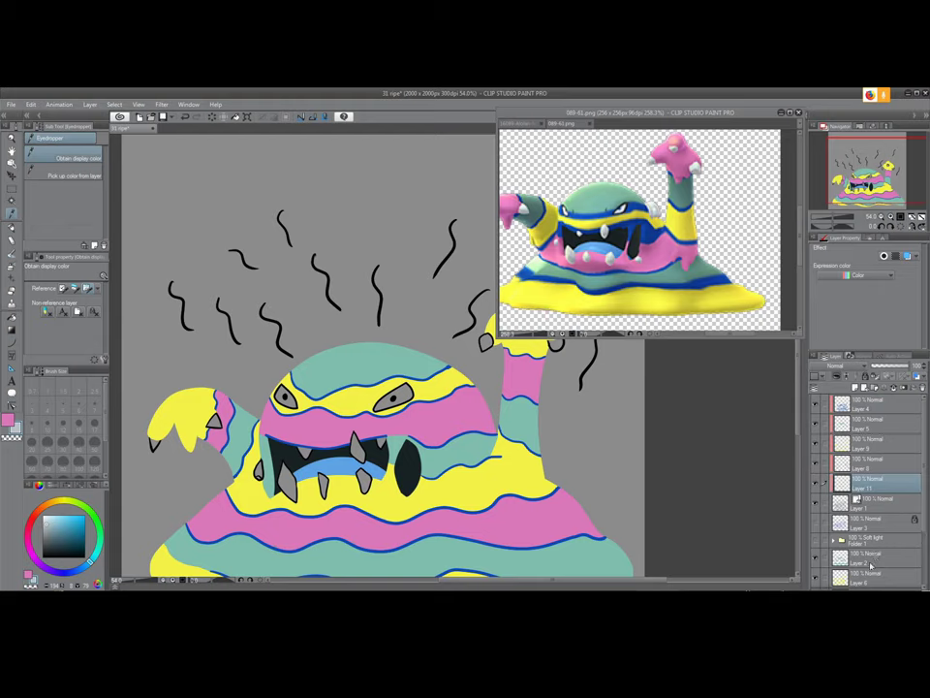
{"action": "scroll", "coordinate": [871, 565], "scroll_direction": "down", "scroll_amount": 3}
{"action": "left_click", "coordinate": [879, 580]}
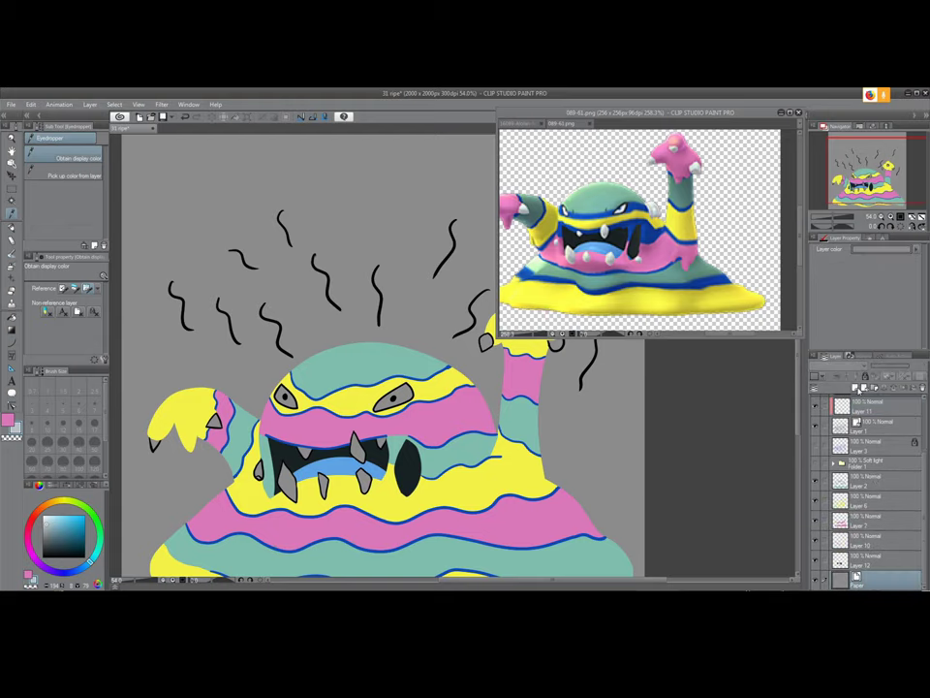
{"action": "left_click", "coordinate": [844, 387]}
Fill the raised hand's claws, the small outer side tooth and the large lower tooth with pale gray-blue on Layer 13
{"action": "scroll", "coordinate": [286, 432], "scroll_direction": "up", "scroll_amount": 3}
{"action": "left_click_drag", "start_coordinate": [299, 443], "coordinate": [465, 389]}
{"action": "scroll", "coordinate": [286, 350], "scroll_direction": "up", "scroll_amount": 3}
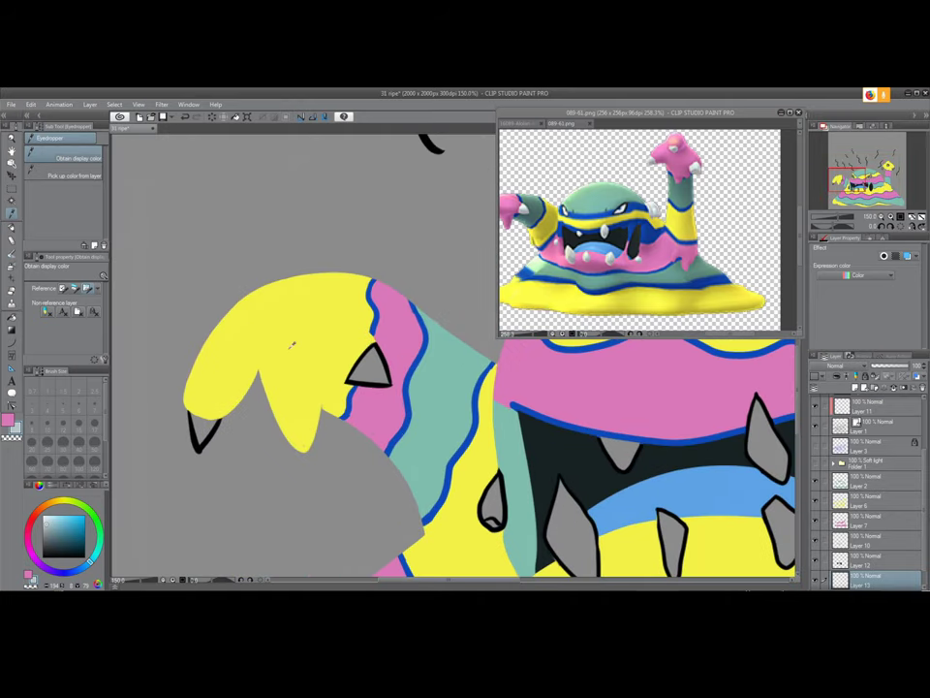
{"action": "key", "text": "p"}
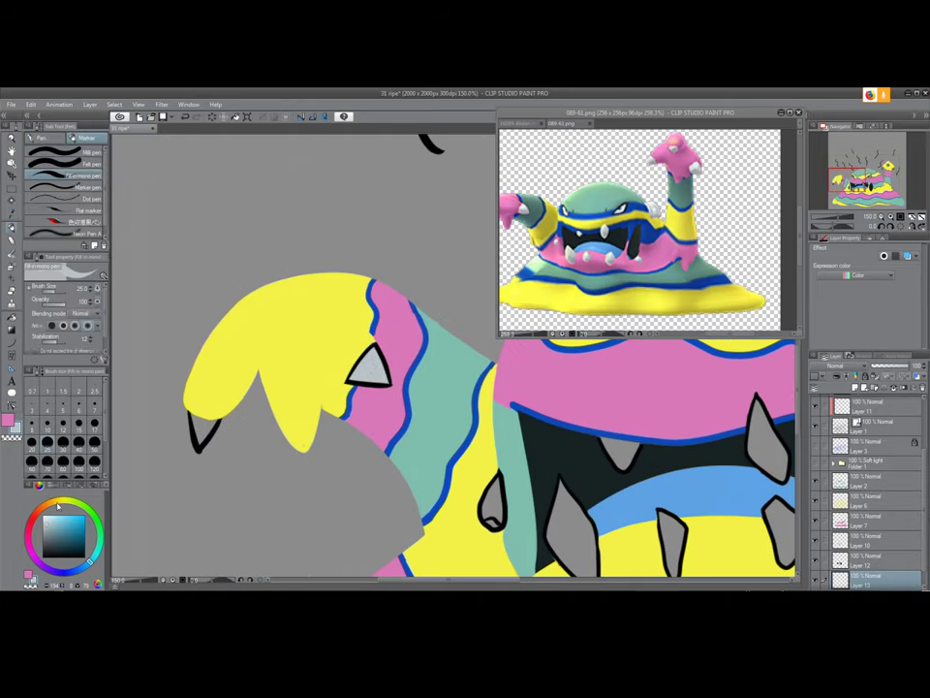
{"action": "mouse_move", "coordinate": [198, 424]}
{"action": "left_mouse_down"}
{"action": "mouse_move", "coordinate": [200, 438]}
{"action": "mouse_move", "coordinate": [211, 419]}
{"action": "mouse_move", "coordinate": [196, 411]}
{"action": "mouse_move", "coordinate": [207, 419]}
{"action": "left_mouse_up"}
{"action": "mouse_move", "coordinate": [383, 365]}
{"action": "left_mouse_down"}
{"action": "mouse_move", "coordinate": [342, 381]}
{"action": "mouse_move", "coordinate": [375, 358]}
{"action": "mouse_move", "coordinate": [383, 377]}
{"action": "left_mouse_up"}
{"action": "left_click_drag", "start_coordinate": [497, 491], "coordinate": [321, 342]}
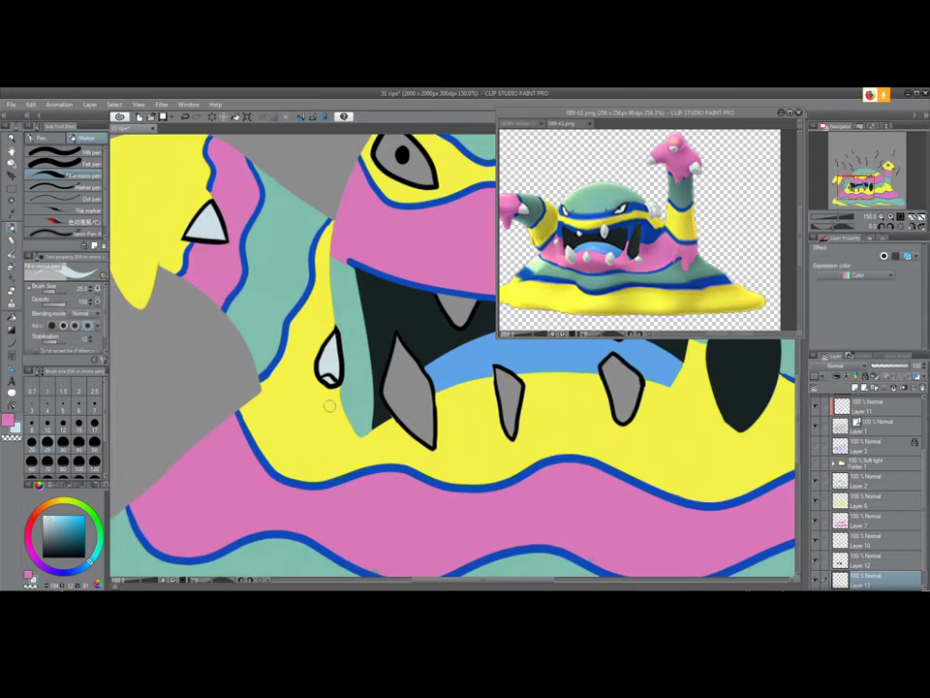
{"action": "mouse_move", "coordinate": [411, 365]}
{"action": "left_mouse_down"}
{"action": "mouse_move", "coordinate": [397, 413]}
{"action": "mouse_move", "coordinate": [400, 377]}
{"action": "mouse_move", "coordinate": [407, 402]}
{"action": "mouse_move", "coordinate": [415, 388]}
{"action": "mouse_move", "coordinate": [431, 436]}
{"action": "mouse_move", "coordinate": [424, 468]}
{"action": "left_mouse_up"}
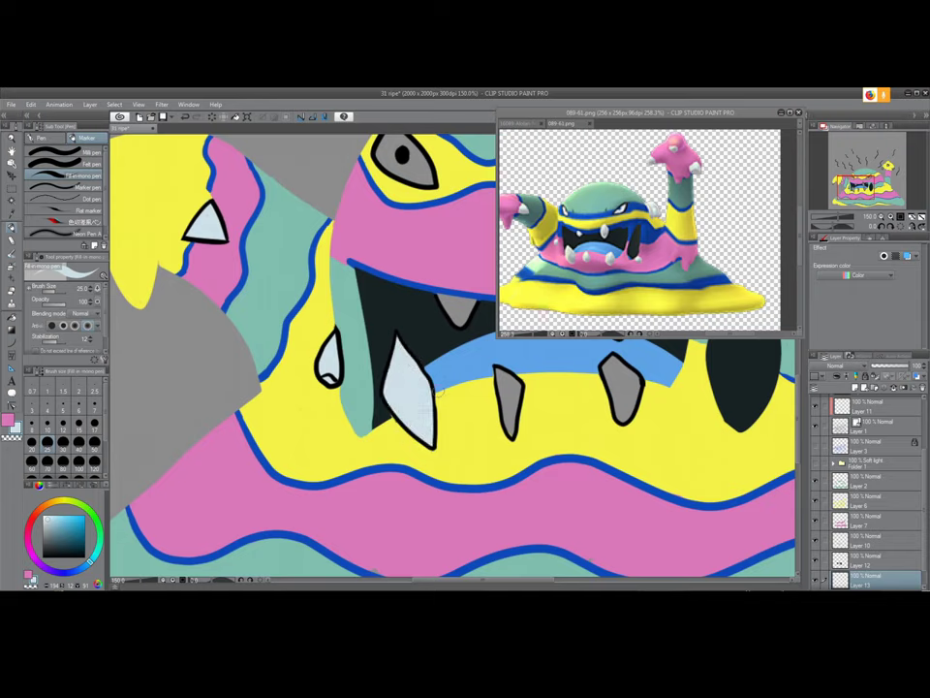
{"action": "left_click", "coordinate": [871, 560]}
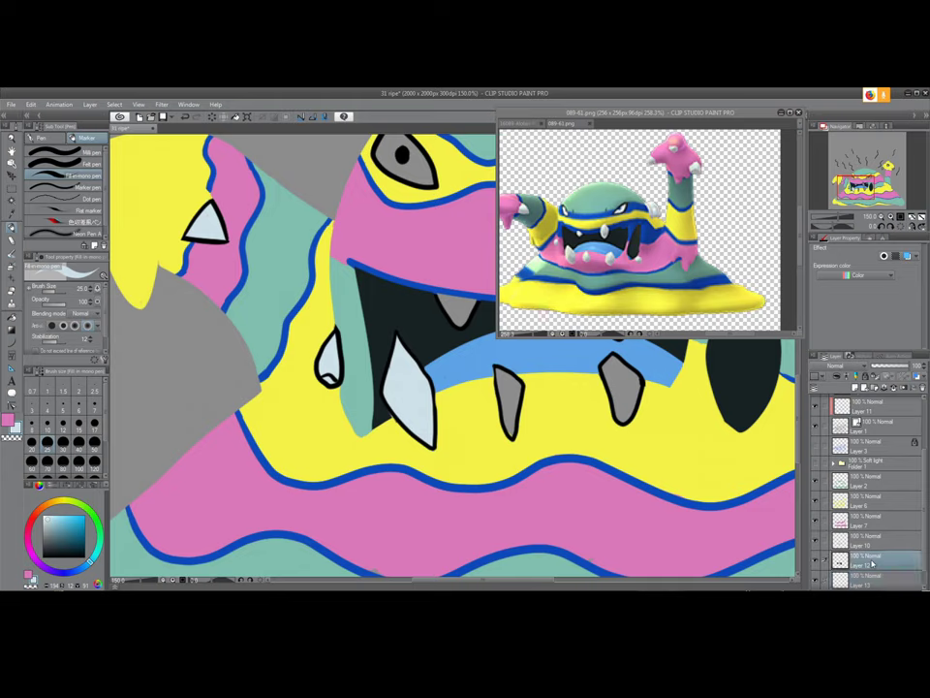
{"action": "key", "text": "j"}
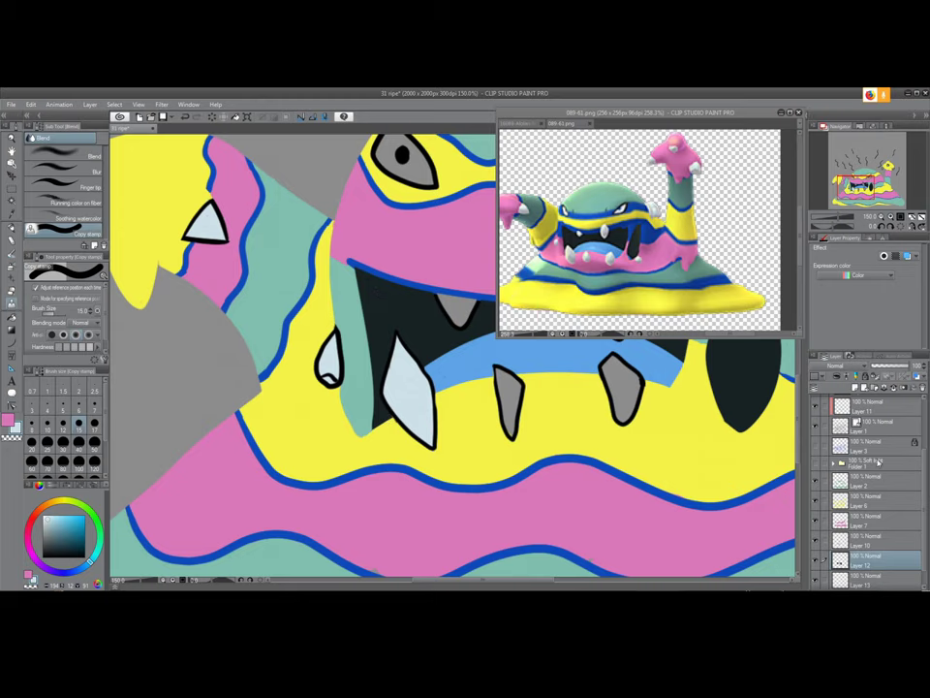
{"action": "scroll", "coordinate": [879, 463], "scroll_direction": "up", "scroll_amount": 1}
{"action": "scroll", "coordinate": [880, 463], "scroll_direction": "down", "scroll_amount": 2}
Fill the remaining upper and lower teeth in the mouth with the same pale gray-blue on Layer 13
{"action": "left_click", "coordinate": [880, 565]}
{"action": "mouse_move", "coordinate": [433, 408]}
{"action": "left_mouse_down"}
{"action": "mouse_move", "coordinate": [102, 473]}
{"action": "mouse_move", "coordinate": [354, 438]}
{"action": "mouse_move", "coordinate": [325, 422]}
{"action": "left_mouse_up"}
{"action": "key", "text": "p"}
{"action": "mouse_move", "coordinate": [334, 314]}
{"action": "left_mouse_down"}
{"action": "mouse_move", "coordinate": [344, 344]}
{"action": "mouse_move", "coordinate": [356, 345]}
{"action": "mouse_move", "coordinate": [365, 320]}
{"action": "mouse_move", "coordinate": [343, 318]}
{"action": "left_mouse_up"}
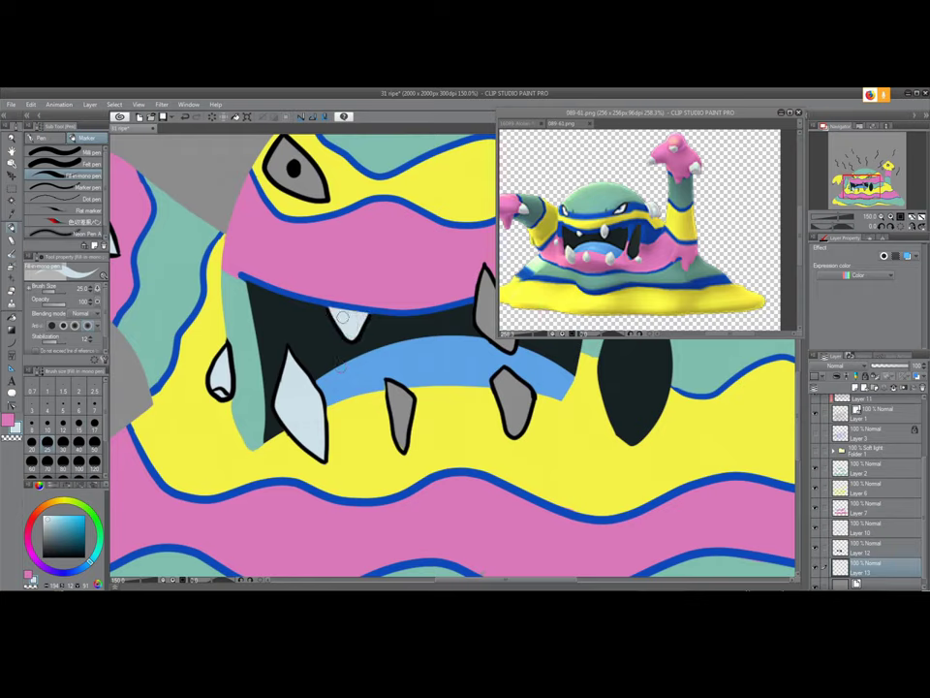
{"action": "left_click", "coordinate": [399, 419]}
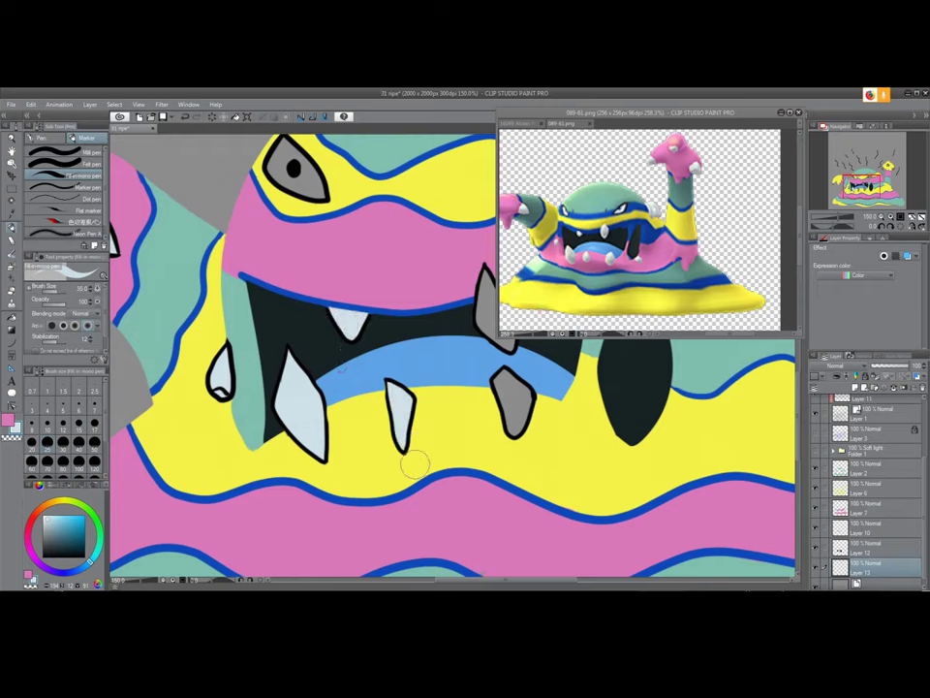
{"action": "left_click_drag", "start_coordinate": [558, 447], "coordinate": [338, 497]}
Paint both eyes white around the pupils on Layer 13
{"action": "left_click", "coordinate": [402, 237]}
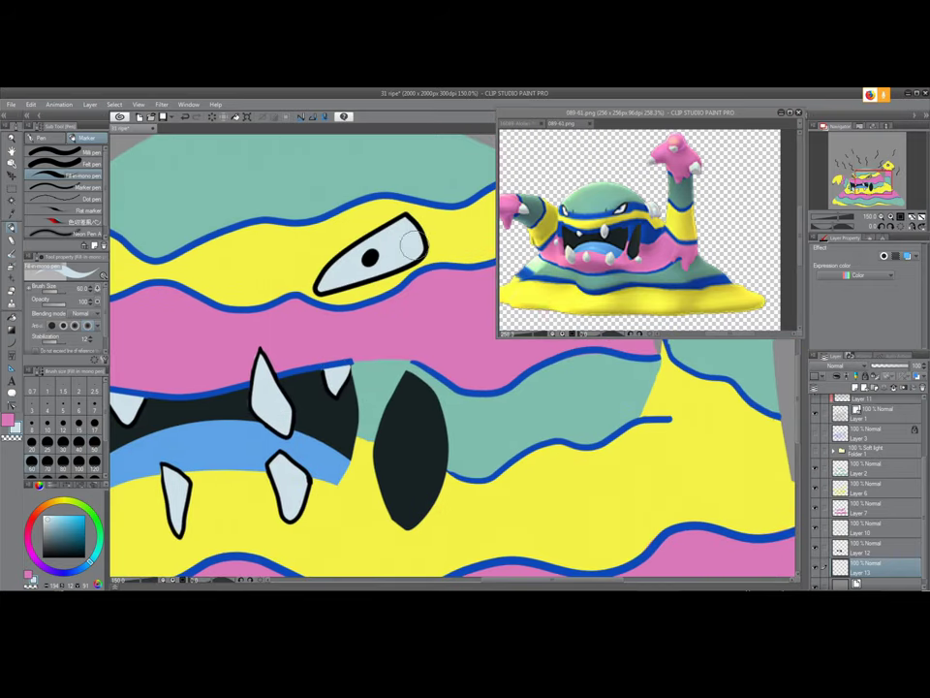
{"action": "left_click_drag", "start_coordinate": [53, 522], "coordinate": [43, 514]}
{"action": "left_click_drag", "start_coordinate": [413, 265], "coordinate": [388, 269]}
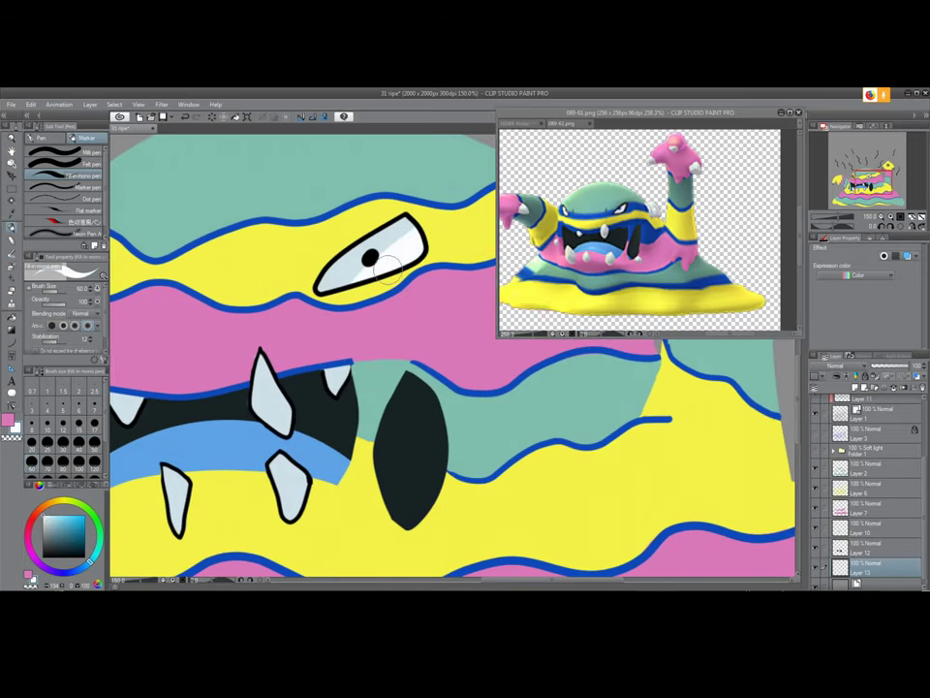
{"action": "scroll", "coordinate": [291, 233], "scroll_direction": "down", "scroll_amount": 4}
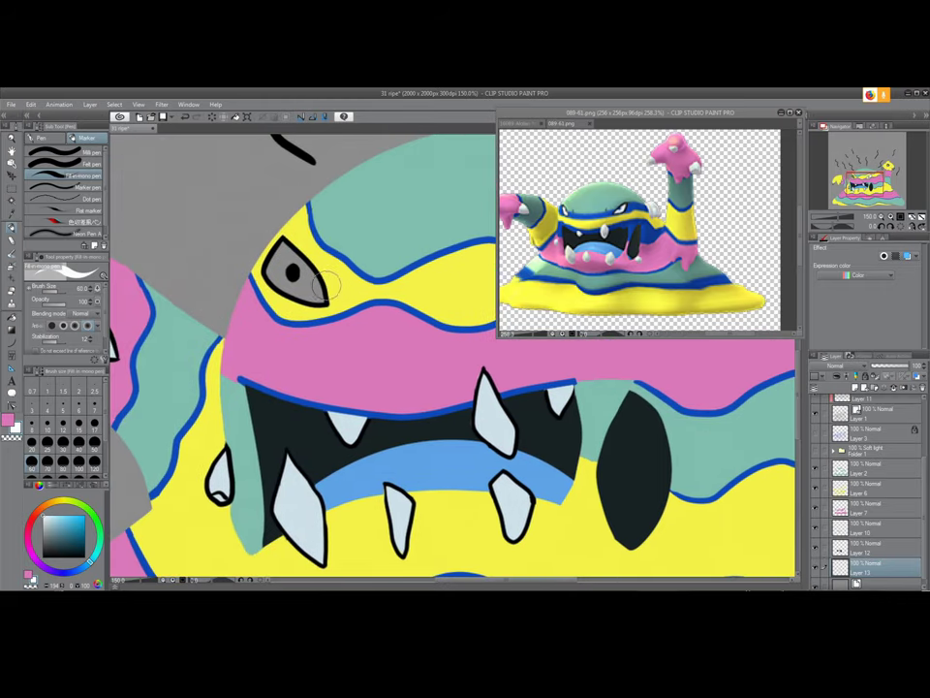
{"action": "left_click", "coordinate": [308, 279]}
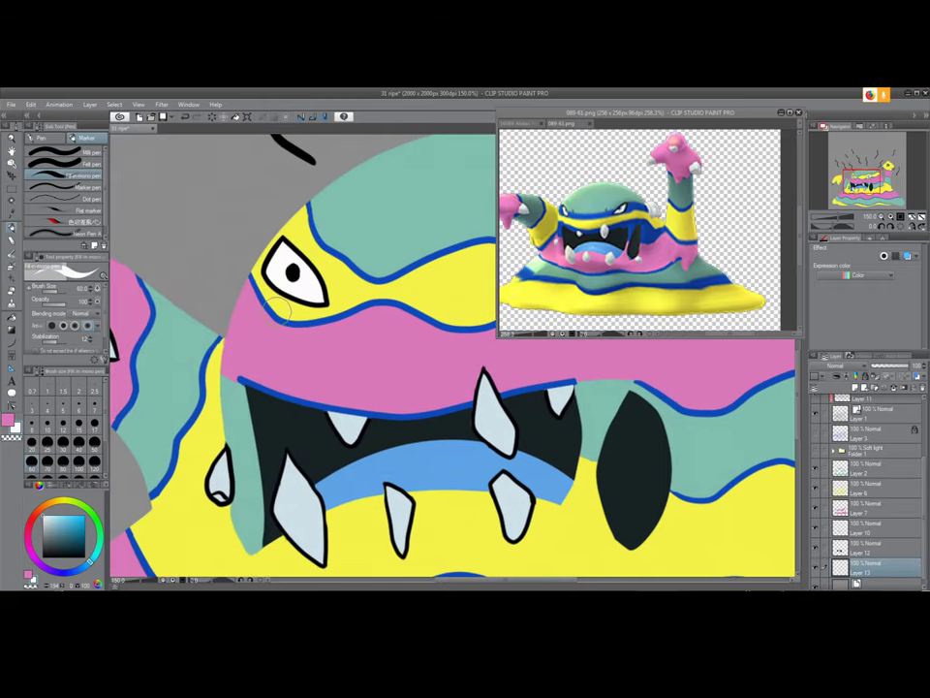
Sample the pale tooth color, add a clipped layer above Layer 1, and recolor the small outer side tooth's outline with it
{"action": "key", "text": "i"}
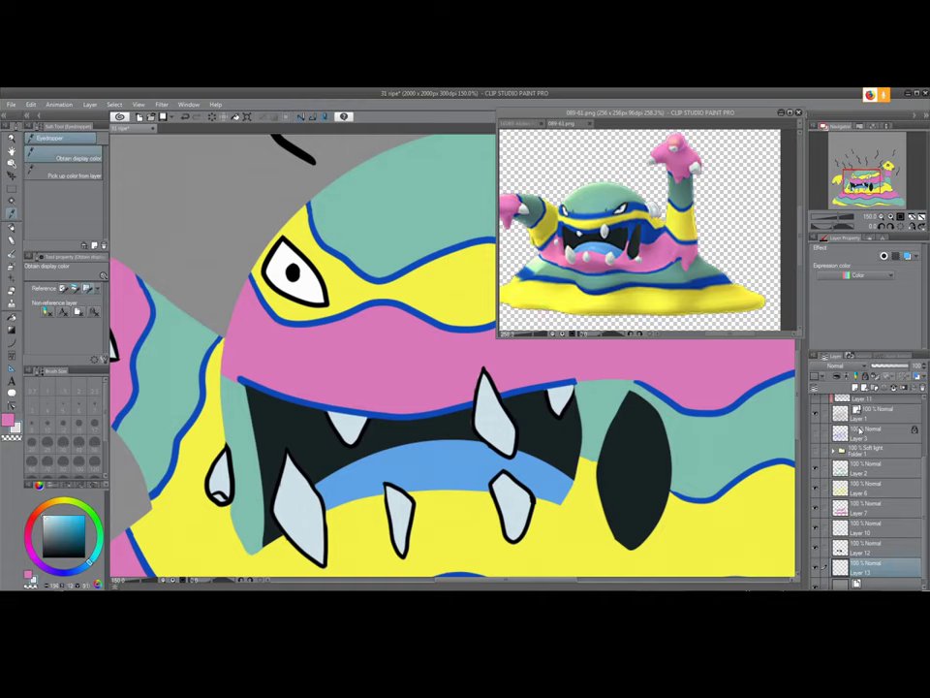
{"action": "left_click", "coordinate": [867, 418]}
{"action": "left_click", "coordinate": [859, 386]}
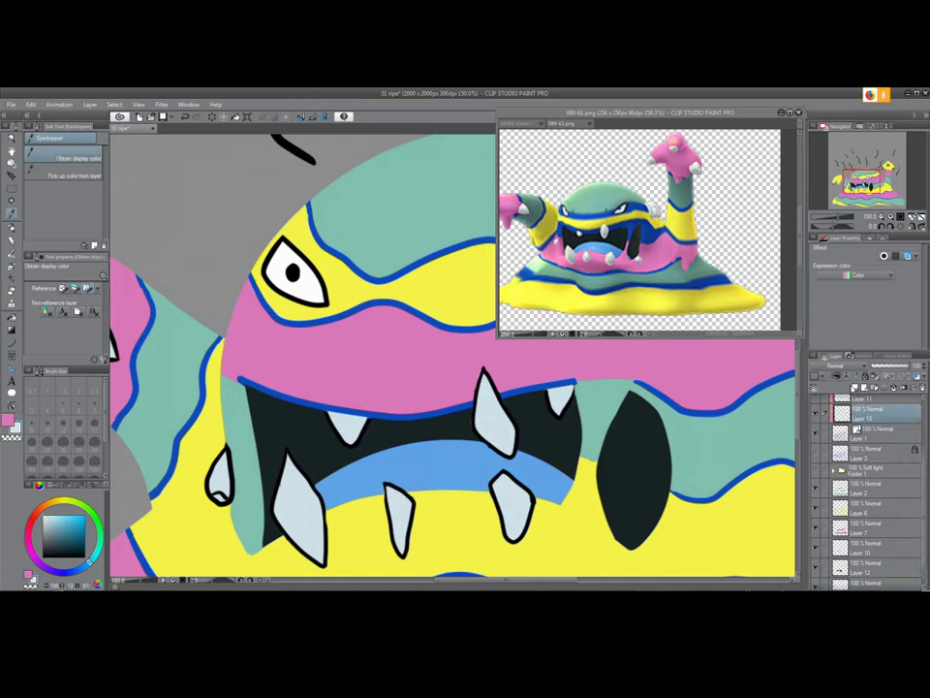
{"action": "key", "text": "p"}
{"action": "mouse_move", "coordinate": [226, 457]}
{"action": "left_mouse_down"}
{"action": "mouse_move", "coordinate": [207, 510]}
{"action": "mouse_move", "coordinate": [230, 460]}
{"action": "left_mouse_up"}
{"action": "mouse_move", "coordinate": [287, 435]}
{"action": "left_mouse_down"}
{"action": "mouse_move", "coordinate": [344, 409]}
{"action": "mouse_move", "coordinate": [430, 410]}
{"action": "left_mouse_up"}
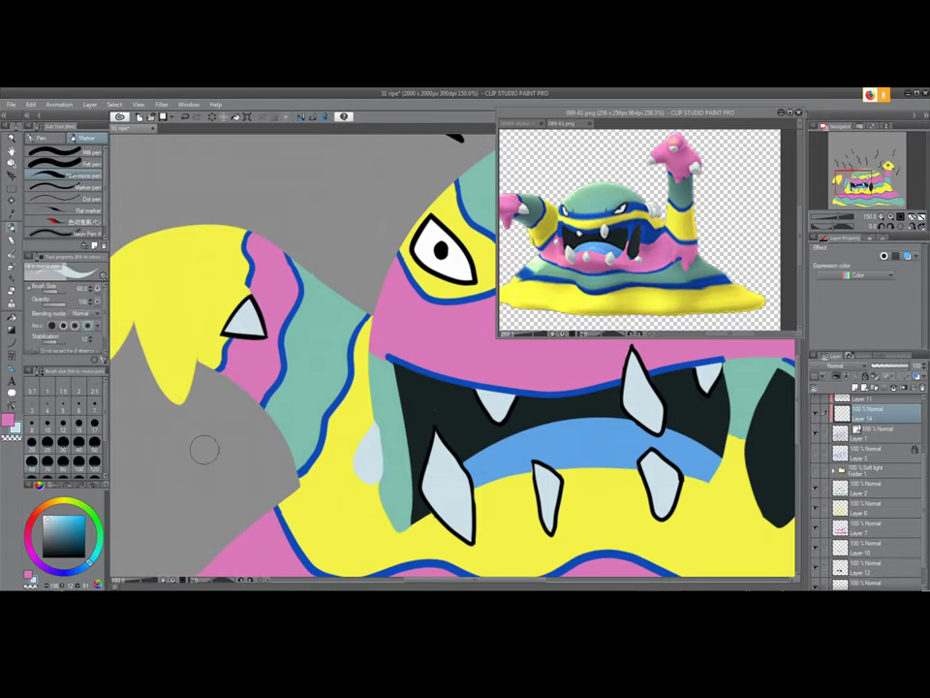
Try a darker gray-blue on the inner hand claw's outline on Layer 14, and undo the stroke
{"action": "left_click", "coordinate": [50, 531]}
{"action": "mouse_move", "coordinate": [253, 333]}
{"action": "left_mouse_down"}
{"action": "mouse_move", "coordinate": [223, 321]}
{"action": "mouse_move", "coordinate": [242, 308]}
{"action": "mouse_move", "coordinate": [291, 313]}
{"action": "mouse_move", "coordinate": [264, 335]}
{"action": "left_mouse_up"}
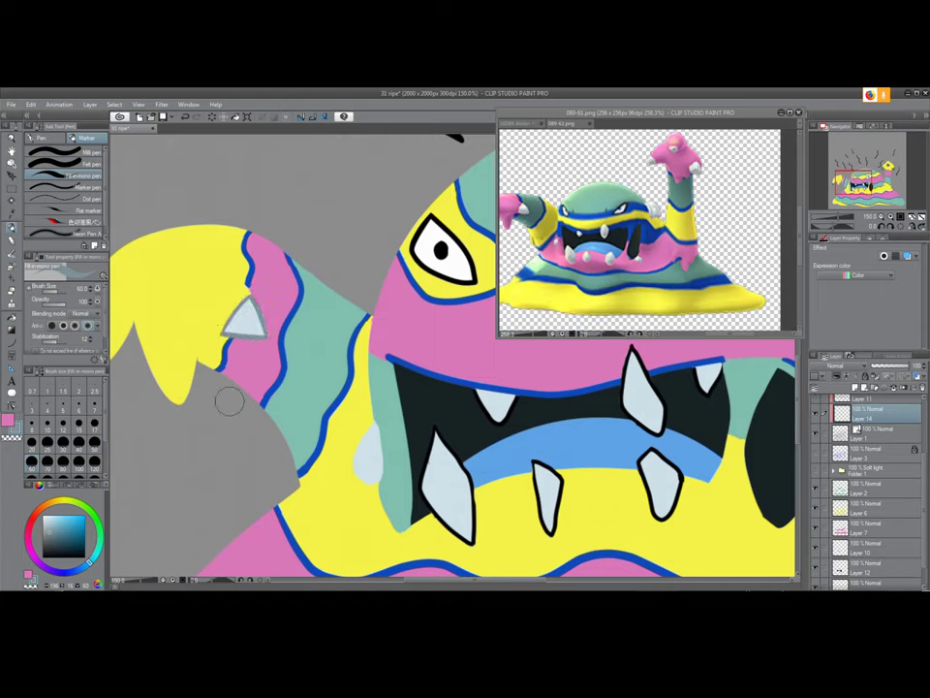
{"action": "key", "text": "ctrl+z"}
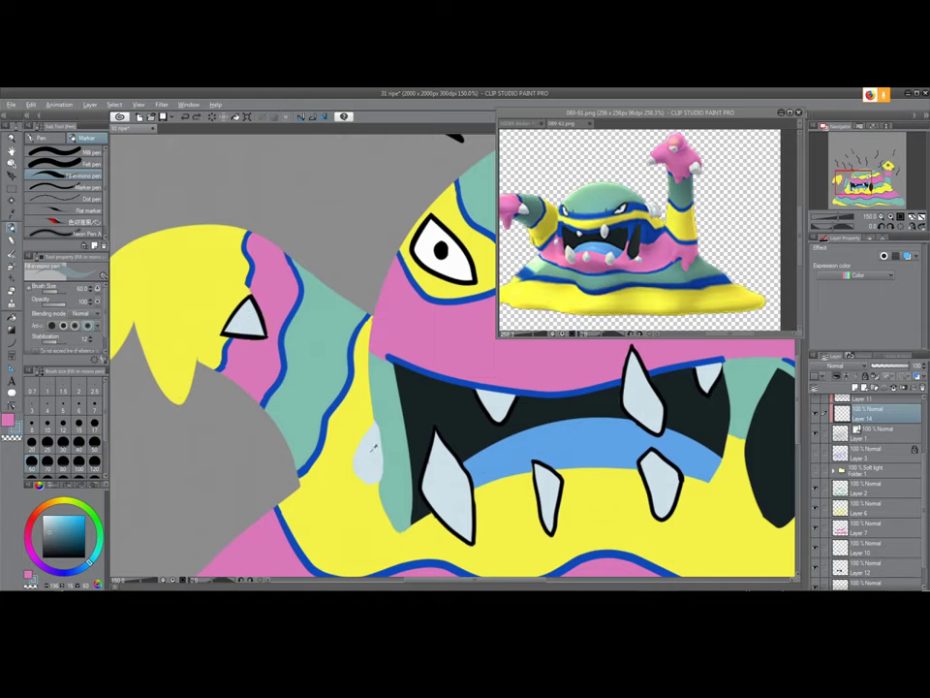
Sample the side tooth's pale color and recolor the inner hand claw's outline with it on Layer 14
{"action": "left_click", "coordinate": [371, 454], "text": "alt"}
{"action": "left_click", "coordinate": [871, 533]}
{"action": "key", "text": "e"}
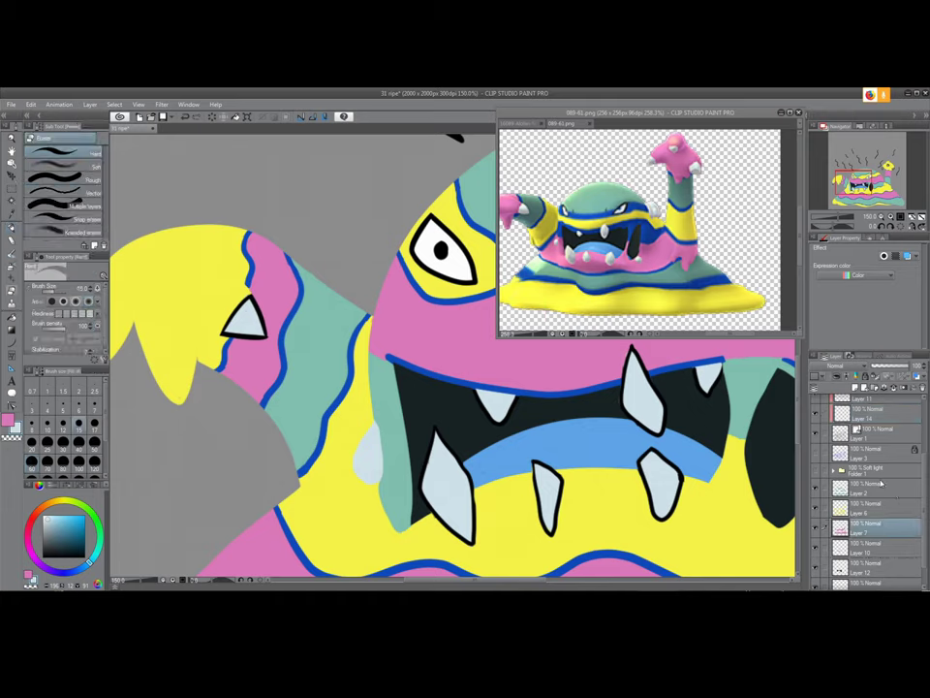
{"action": "left_click", "coordinate": [869, 416]}
{"action": "key", "text": "p"}
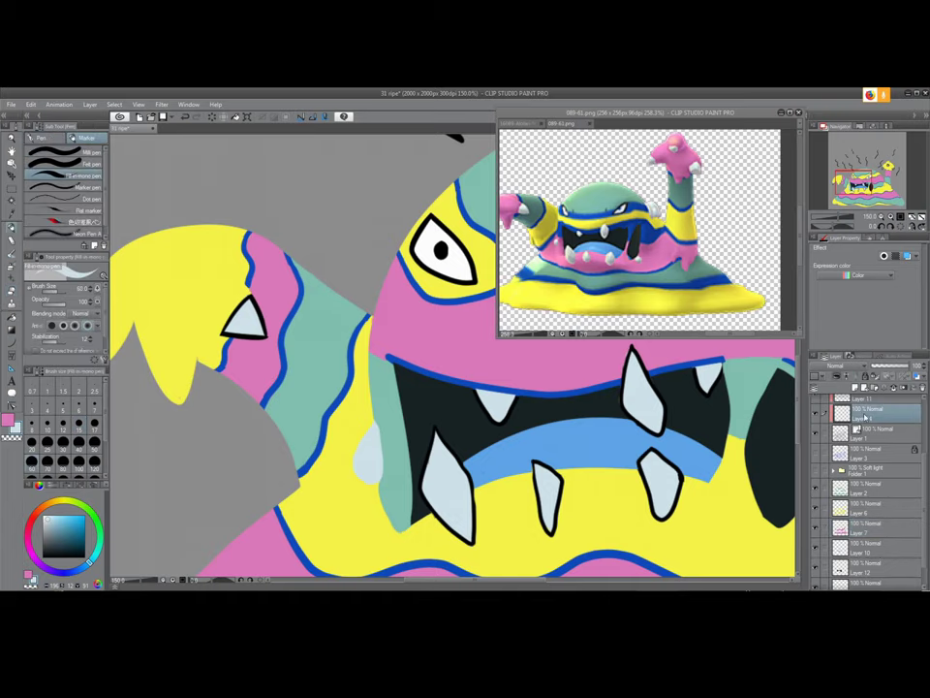
{"action": "key", "text": "ctrl+z"}
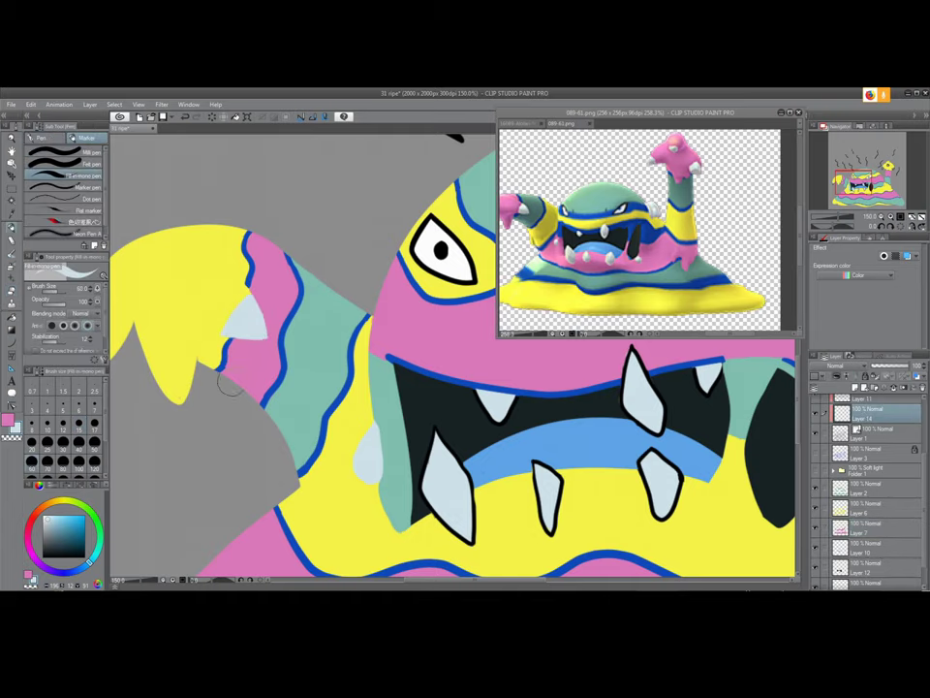
{"action": "left_click_drag", "start_coordinate": [385, 383], "coordinate": [245, 442]}
Recolor the black outlines of all the upper and lower mouth teeth pale gray-blue on Layer 14
{"action": "mouse_move", "coordinate": [474, 444]}
{"action": "left_mouse_down"}
{"action": "mouse_move", "coordinate": [373, 459]}
{"action": "mouse_move", "coordinate": [363, 351]}
{"action": "left_mouse_up"}
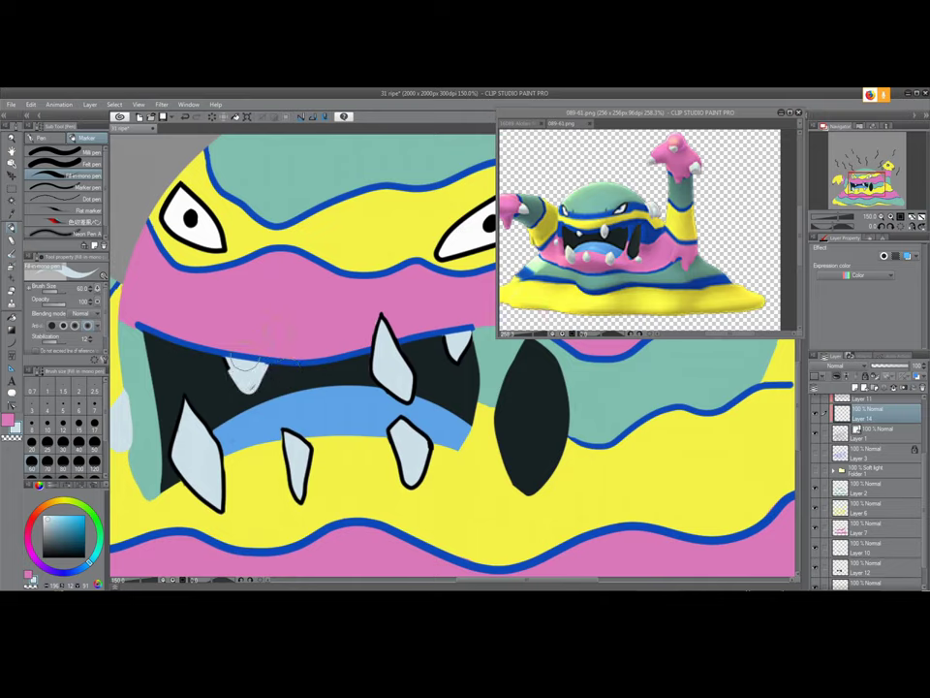
{"action": "left_click_drag", "start_coordinate": [205, 494], "coordinate": [218, 502]}
{"action": "left_click_drag", "start_coordinate": [185, 406], "coordinate": [181, 467]}
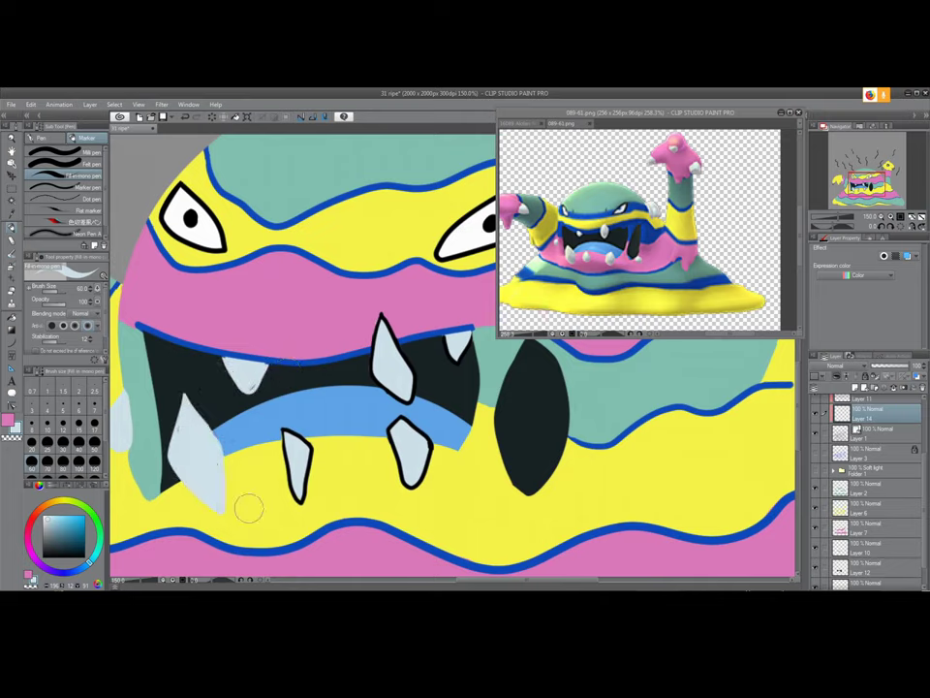
{"action": "left_click_drag", "start_coordinate": [291, 433], "coordinate": [306, 498]}
{"action": "mouse_move", "coordinate": [381, 380]}
{"action": "left_mouse_down"}
{"action": "mouse_move", "coordinate": [412, 505]}
{"action": "mouse_move", "coordinate": [442, 469]}
{"action": "mouse_move", "coordinate": [415, 385]}
{"action": "mouse_move", "coordinate": [430, 390]}
{"action": "mouse_move", "coordinate": [402, 342]}
{"action": "left_mouse_up"}
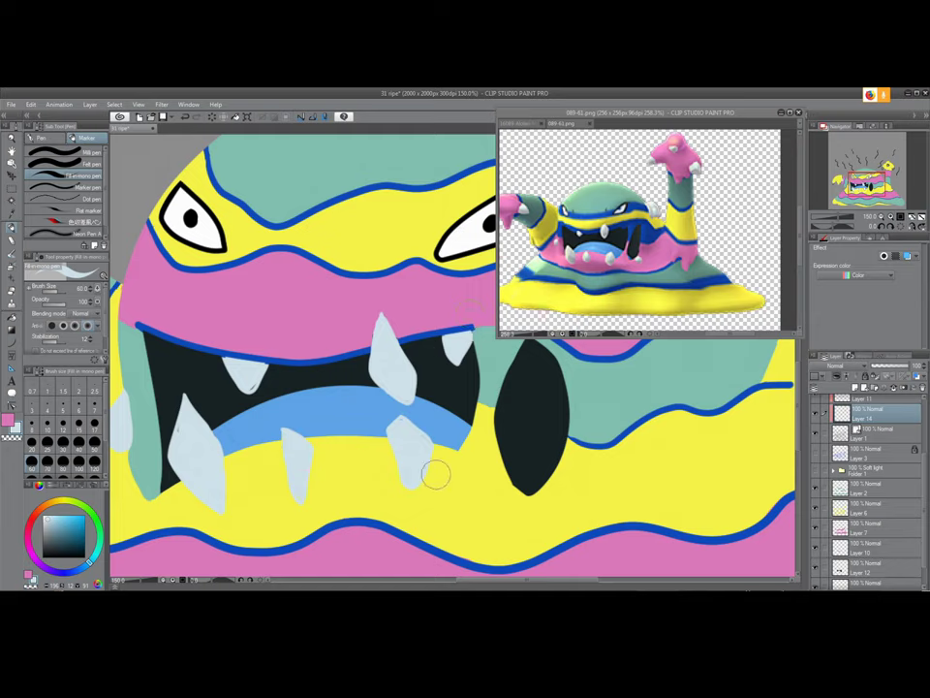
Touch up the edges around the mouth teeth and the small upper tooth's tip on Layers 10, 12 and 14
{"action": "left_click", "coordinate": [872, 545]}
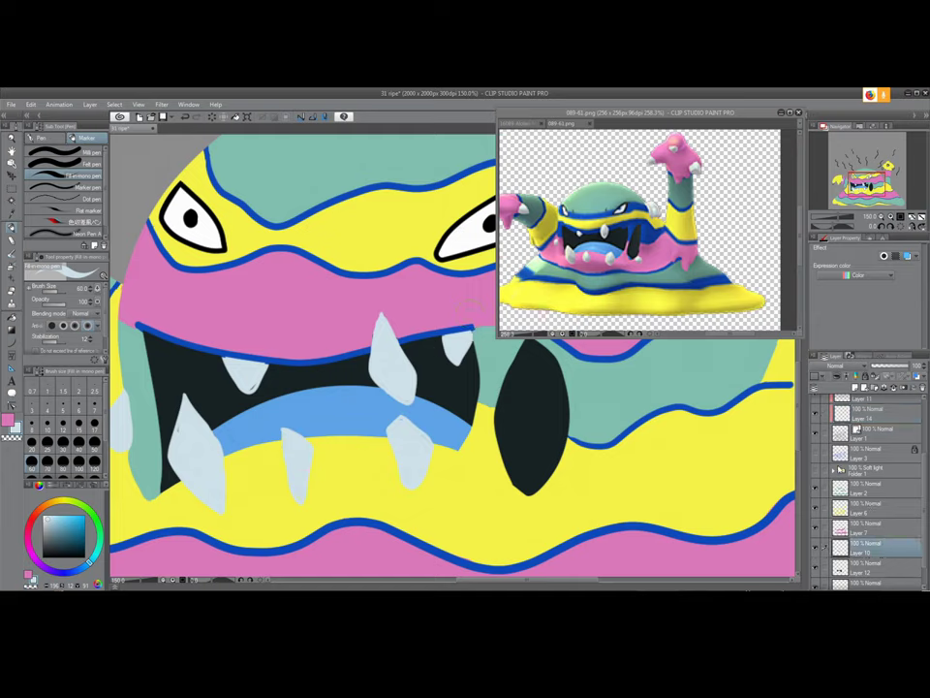
{"action": "key", "text": "e"}
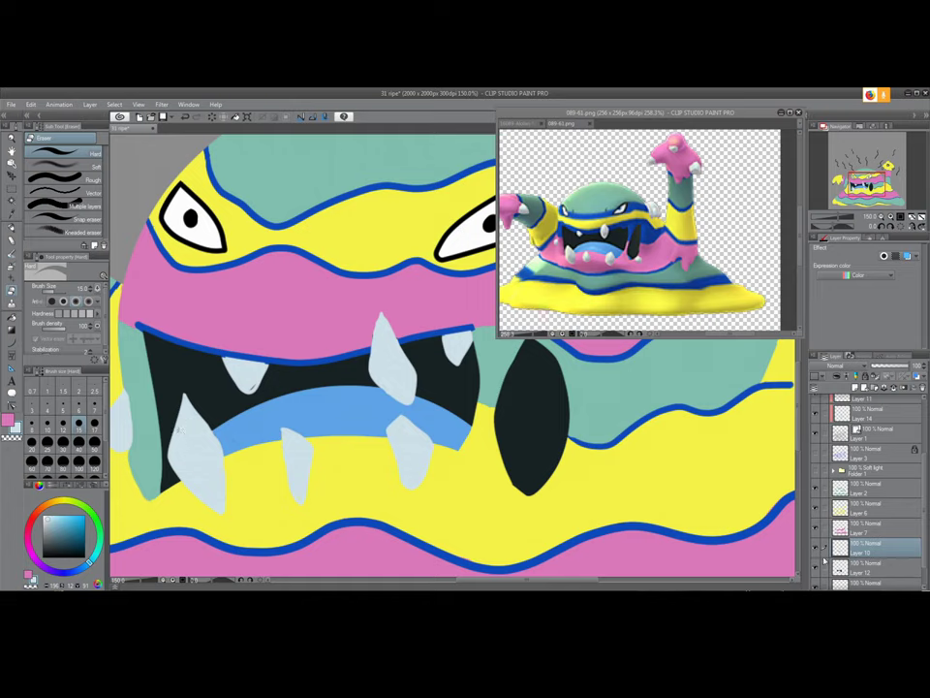
{"action": "left_click", "coordinate": [858, 572]}
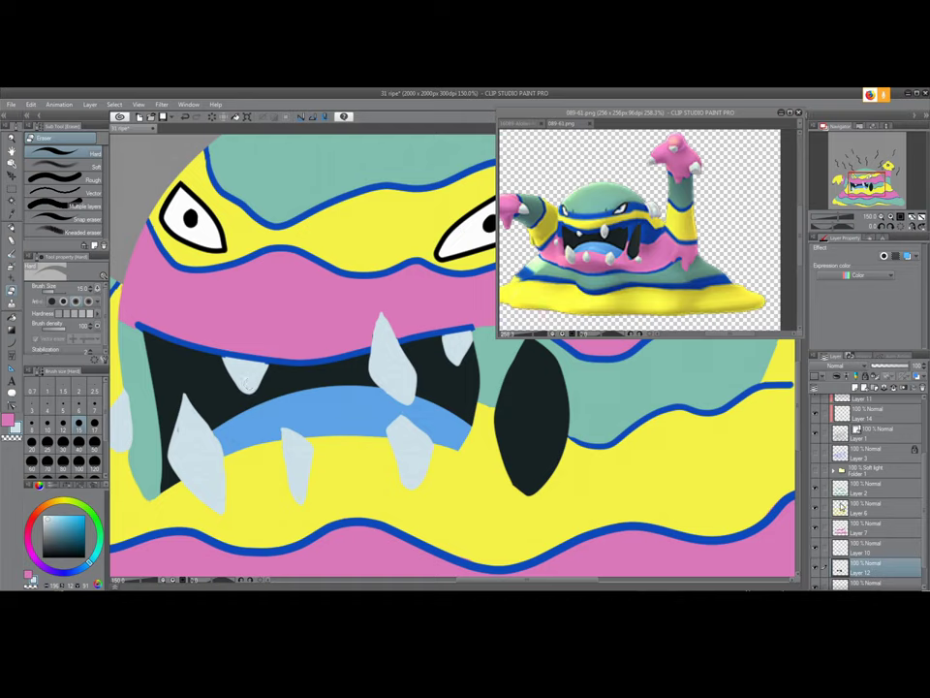
{"action": "left_click", "coordinate": [864, 419]}
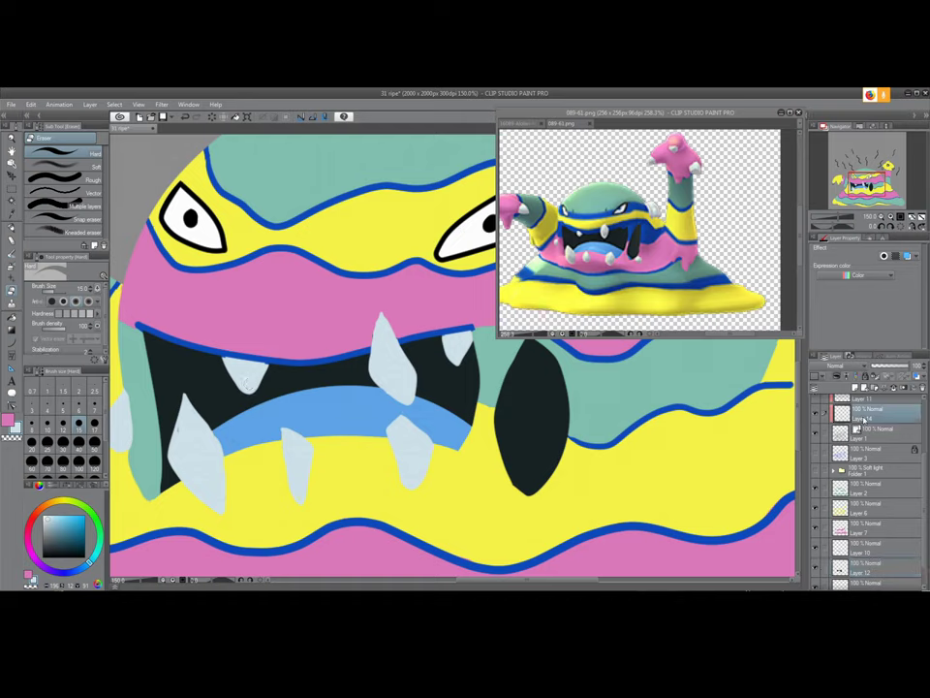
{"action": "key", "text": "p"}
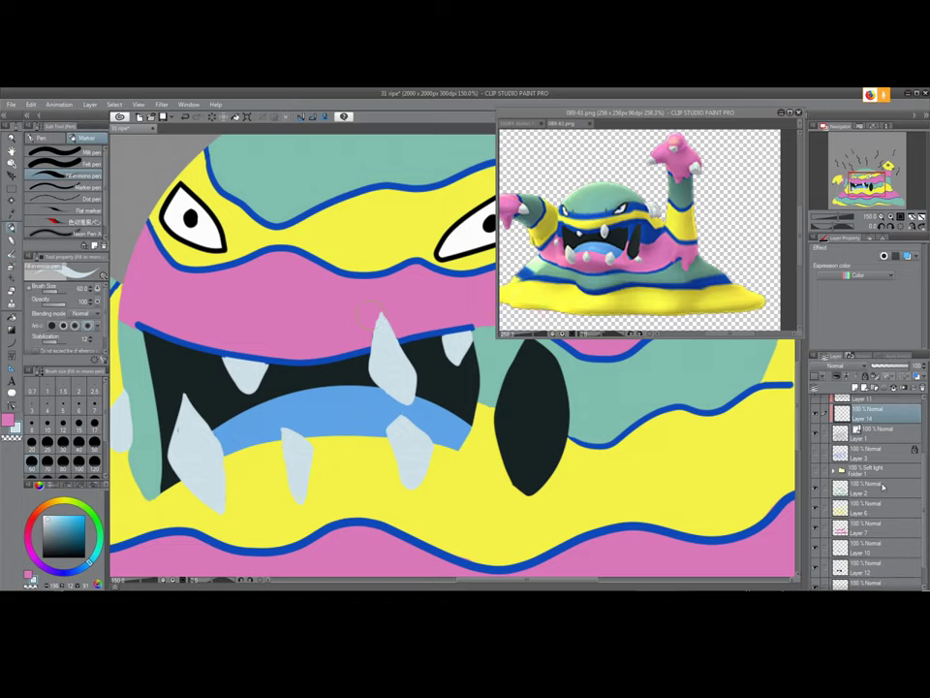
Sample the face's pink for a touch-up beside the large upper tooth on Layer 7, and undo the last stroke
{"action": "left_click", "coordinate": [867, 531]}
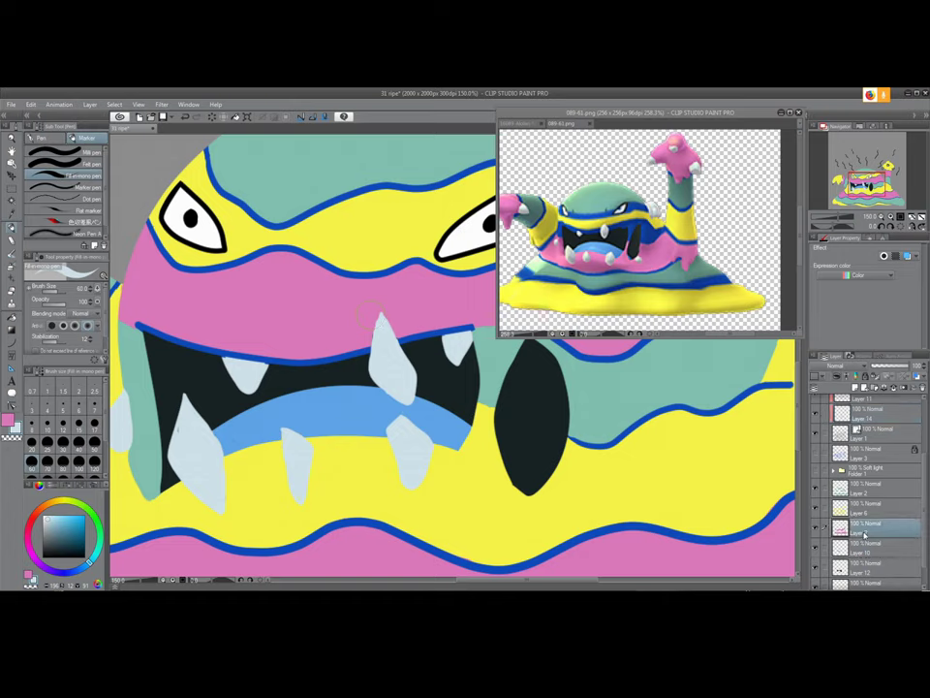
{"action": "key", "text": "i"}
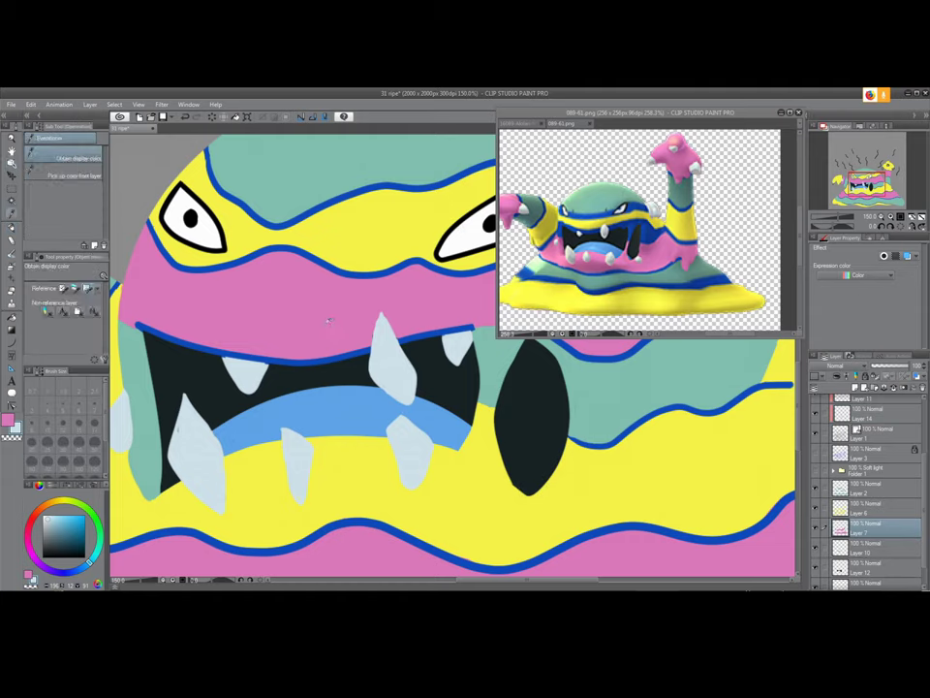
{"action": "left_click", "coordinate": [334, 316]}
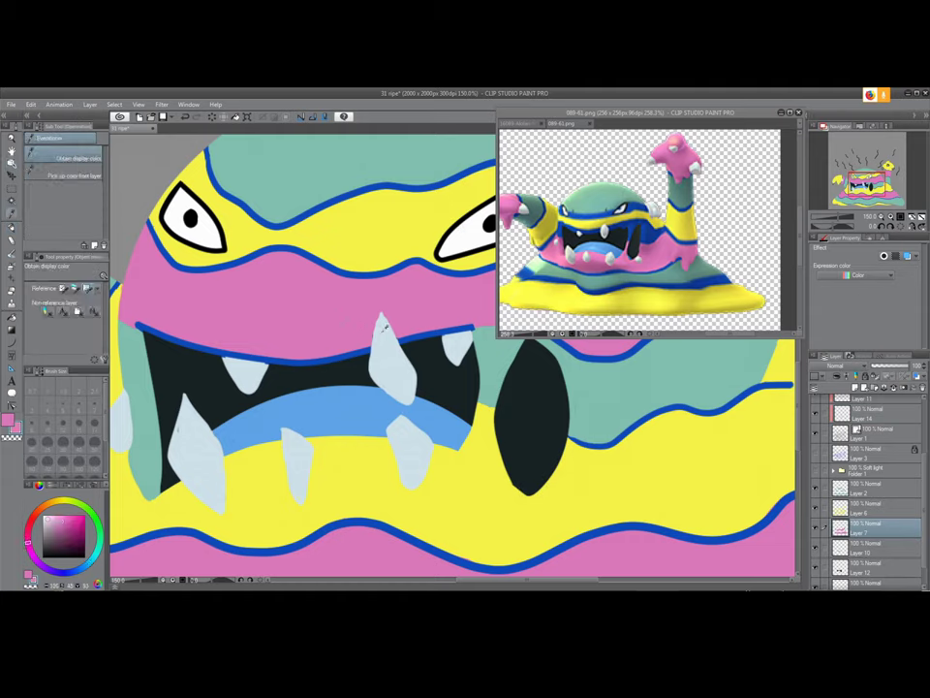
{"action": "key", "text": "p"}
{"action": "key", "text": "ctrl+z"}
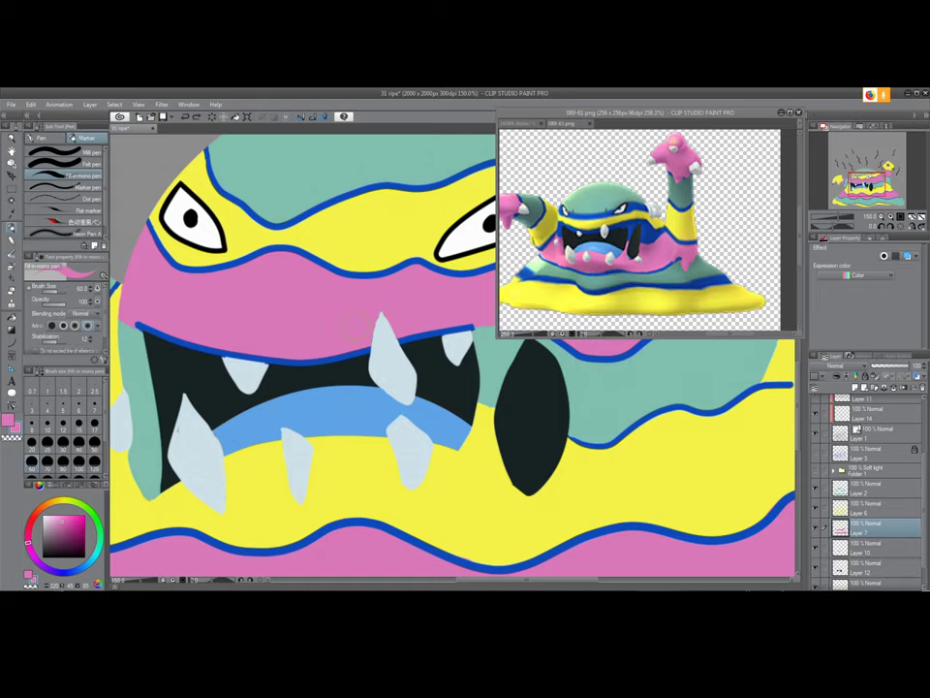
Sample the tooth's pale color and clean up the large lower tooth beside the mouth's left corner on Layer 12
{"action": "left_click_drag", "start_coordinate": [267, 433], "coordinate": [382, 364]}
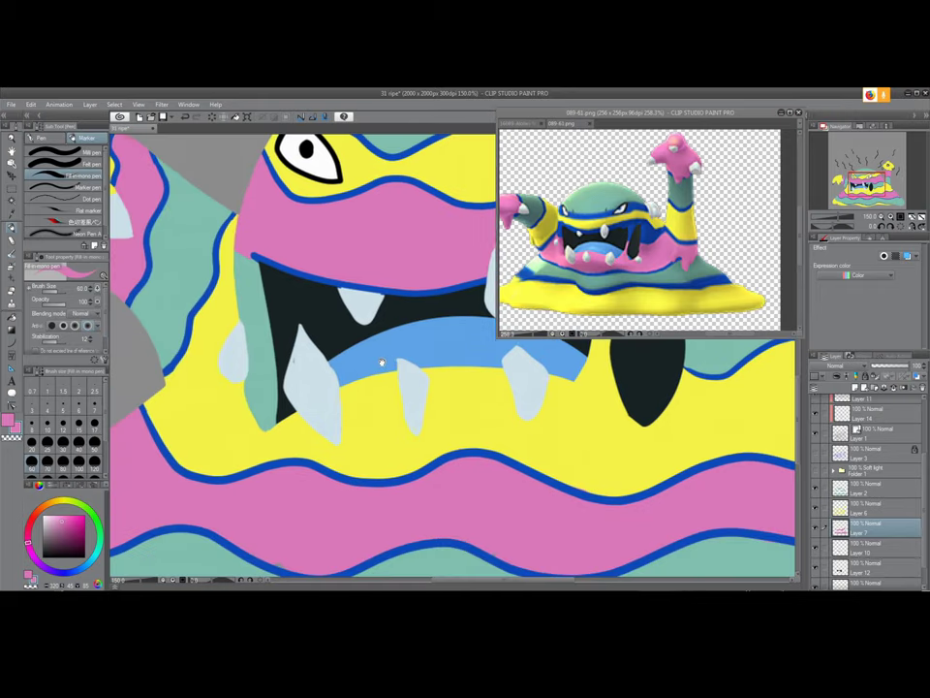
{"action": "left_click", "coordinate": [311, 371], "text": "ctrl"}
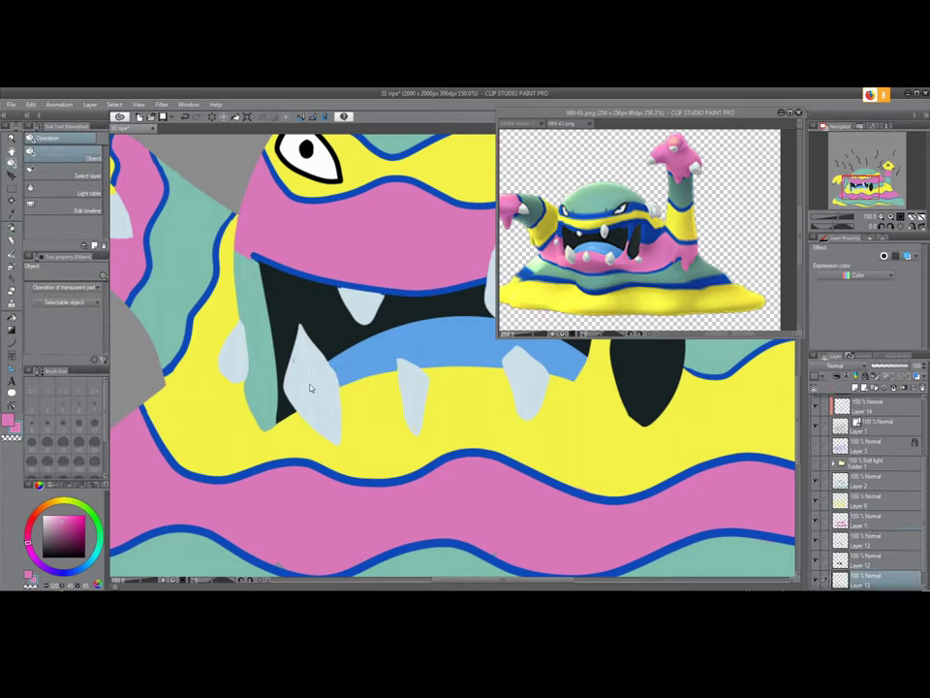
{"action": "key", "text": "i"}
{"action": "left_click", "coordinate": [313, 373]}
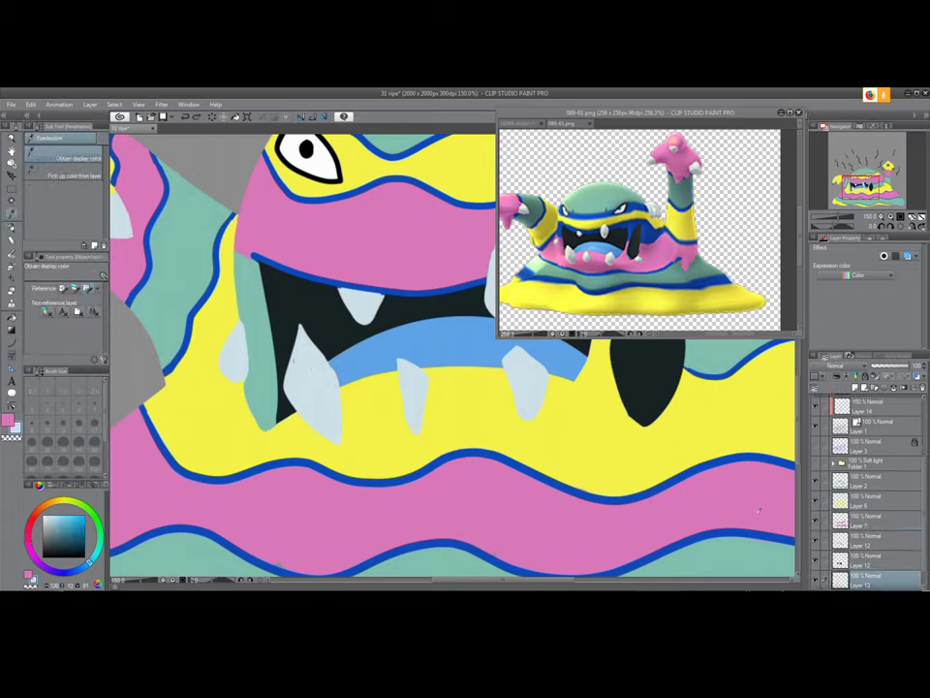
{"action": "left_click", "coordinate": [851, 573]}
{"action": "key", "text": "e"}
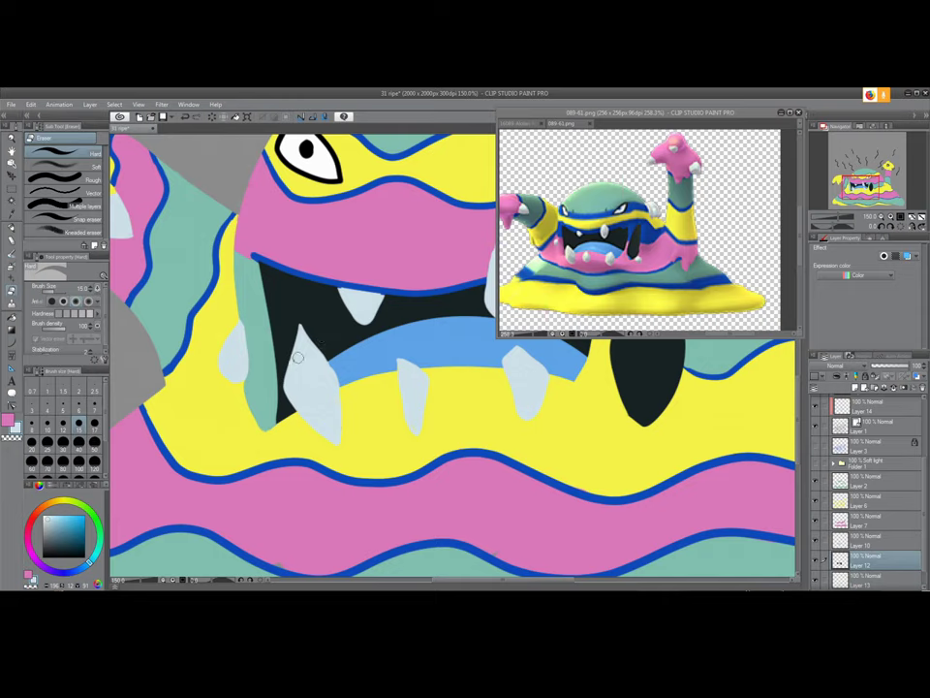
Undo the pale stroke made over the lowered hand's outer claw on Layer 12 and recolor its black outline pale gray-blue on Layer 14
{"action": "key", "text": "p"}
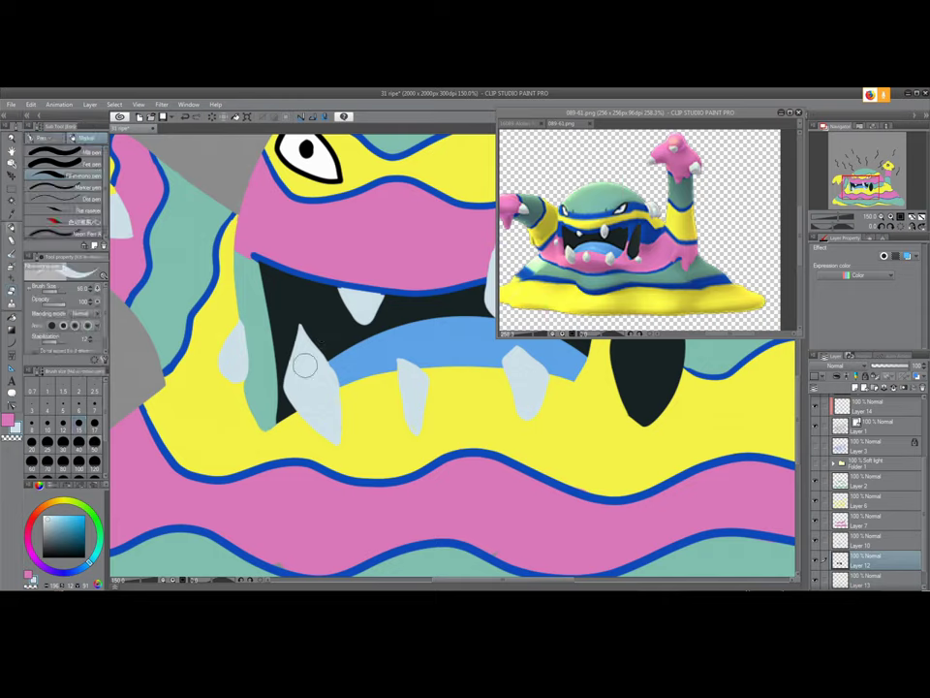
{"action": "scroll", "coordinate": [339, 378], "scroll_direction": "down", "scroll_amount": 3}
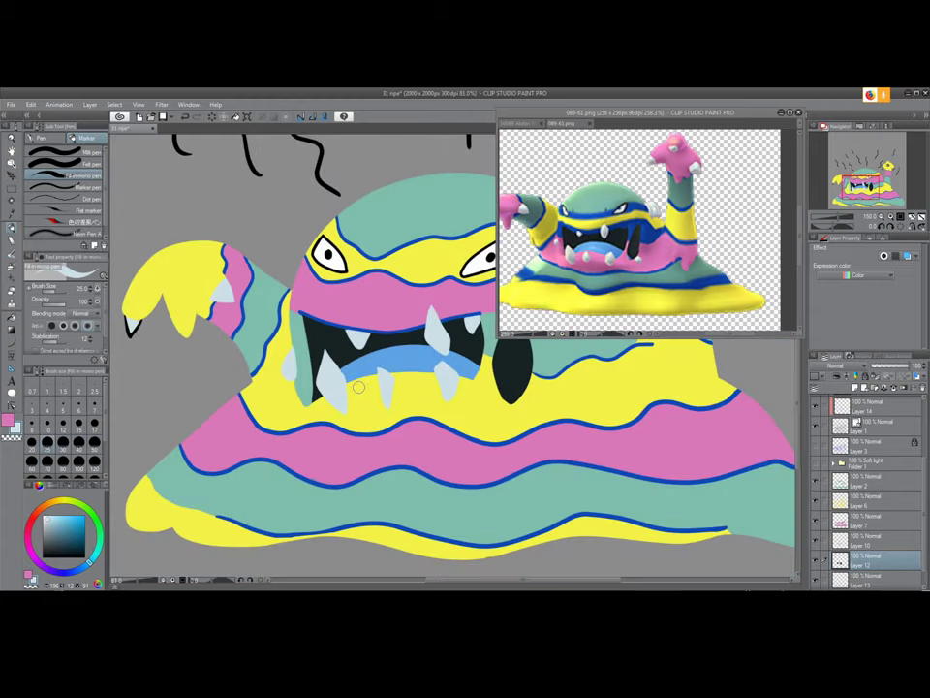
{"action": "scroll", "coordinate": [358, 386], "scroll_direction": "down", "scroll_amount": 2}
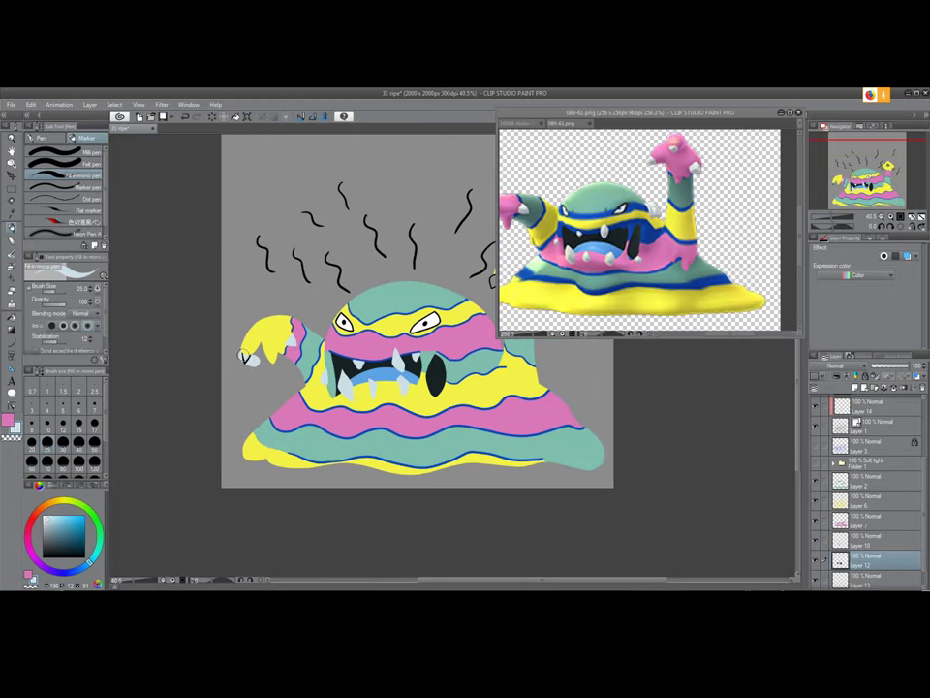
{"action": "key", "text": "ctrl+z"}
{"action": "left_click", "coordinate": [867, 411]}
{"action": "mouse_move", "coordinate": [250, 361]}
{"action": "left_mouse_down"}
{"action": "mouse_move", "coordinate": [244, 355]}
{"action": "mouse_move", "coordinate": [246, 362]}
{"action": "left_mouse_up"}
Fill the three claws of the raised hand with the pale gray-blue tooth color on Layer 13
{"action": "left_click_drag", "start_coordinate": [401, 391], "coordinate": [358, 474]}
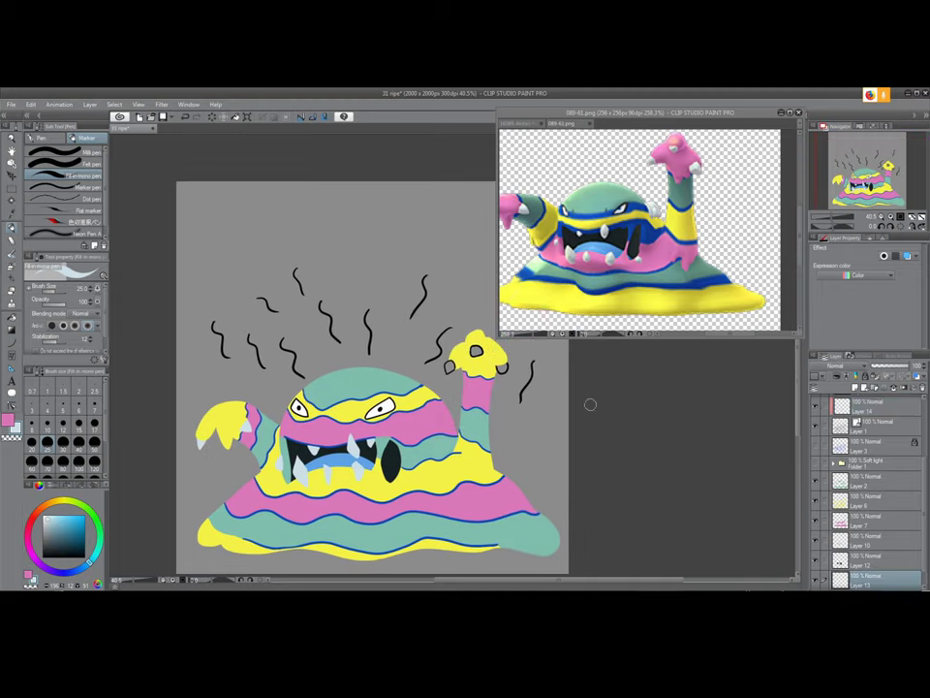
{"action": "scroll", "coordinate": [484, 376], "scroll_direction": "up", "scroll_amount": 5}
{"action": "scroll", "coordinate": [484, 376], "scroll_direction": "up", "scroll_amount": 1}
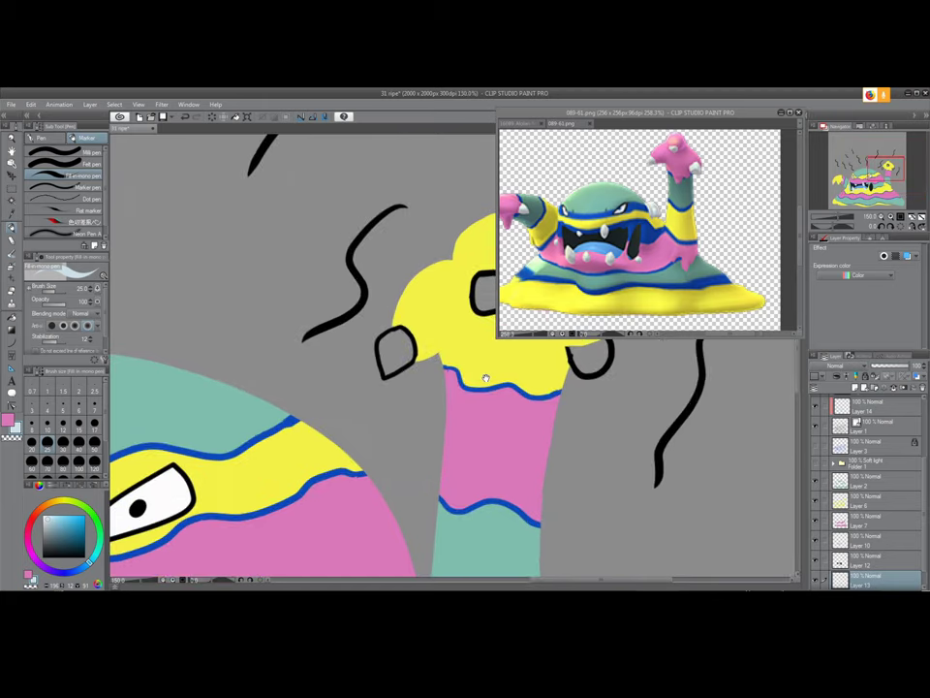
{"action": "left_click_drag", "start_coordinate": [483, 375], "coordinate": [409, 451]}
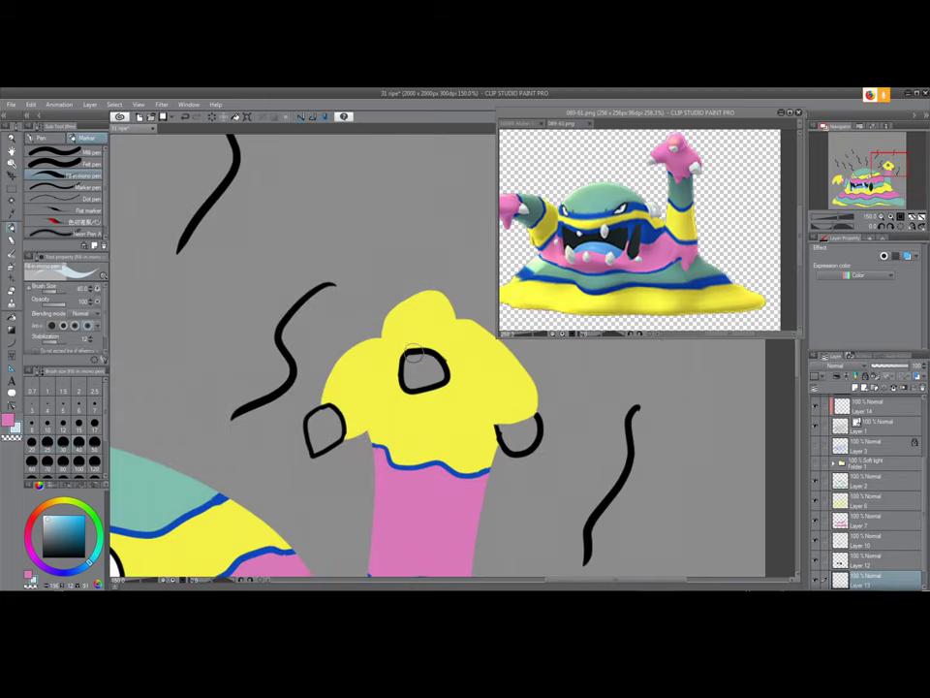
{"action": "mouse_move", "coordinate": [412, 368]}
{"action": "left_mouse_down"}
{"action": "mouse_move", "coordinate": [426, 373]}
{"action": "mouse_move", "coordinate": [419, 388]}
{"action": "left_mouse_up"}
{"action": "left_click_drag", "start_coordinate": [501, 432], "coordinate": [524, 418]}
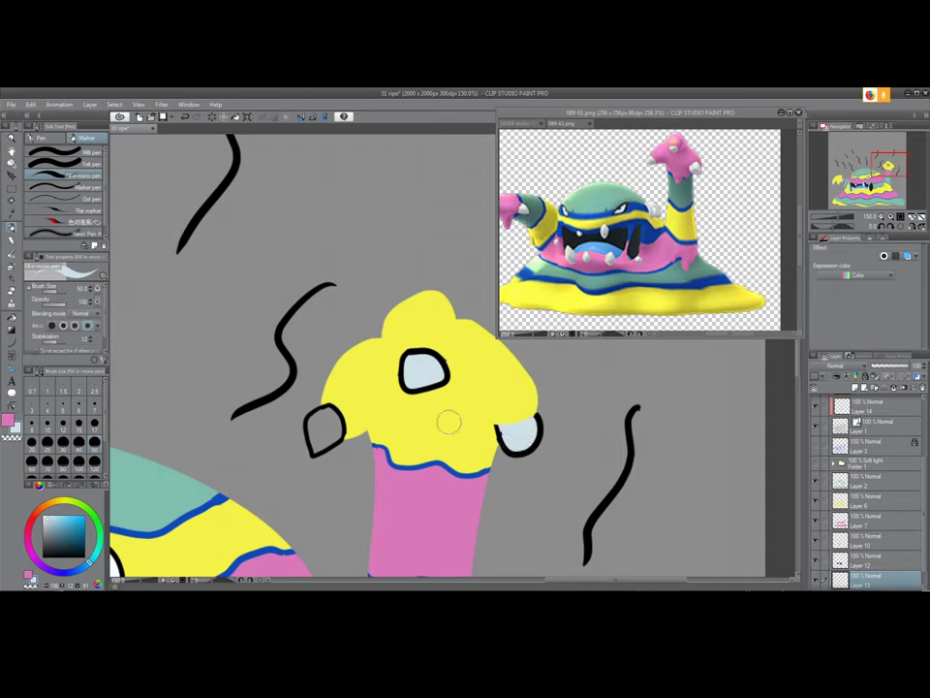
{"action": "mouse_move", "coordinate": [314, 443]}
{"action": "left_mouse_down"}
{"action": "mouse_move", "coordinate": [318, 420]}
{"action": "mouse_move", "coordinate": [325, 427]}
{"action": "left_mouse_up"}
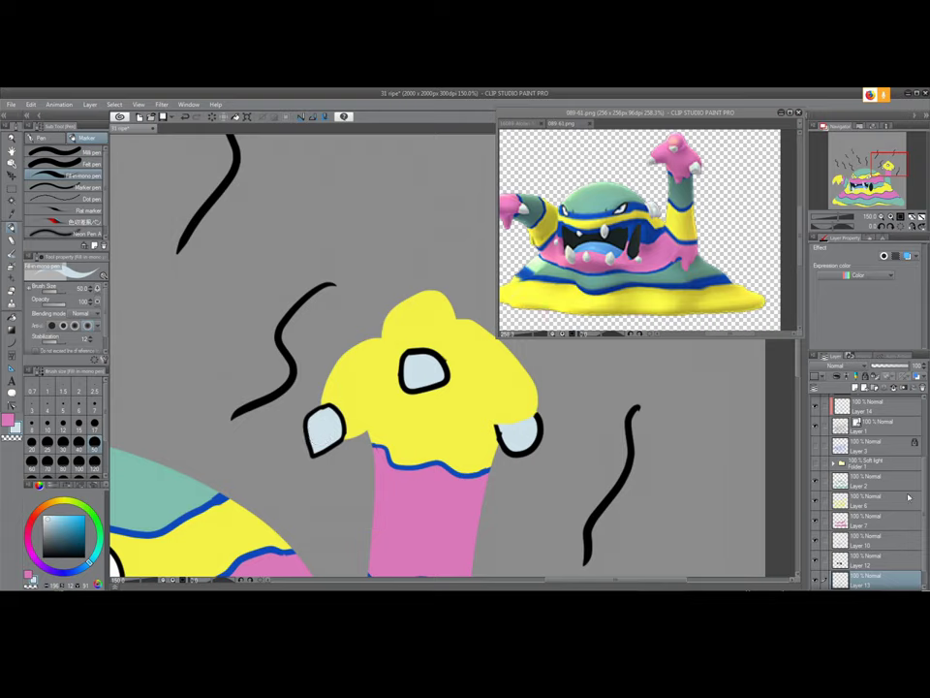
Recolor the black outlines of the raised hand's three claws pale gray-blue on Layer 14
{"action": "scroll", "coordinate": [872, 463], "scroll_direction": "up", "scroll_amount": 3}
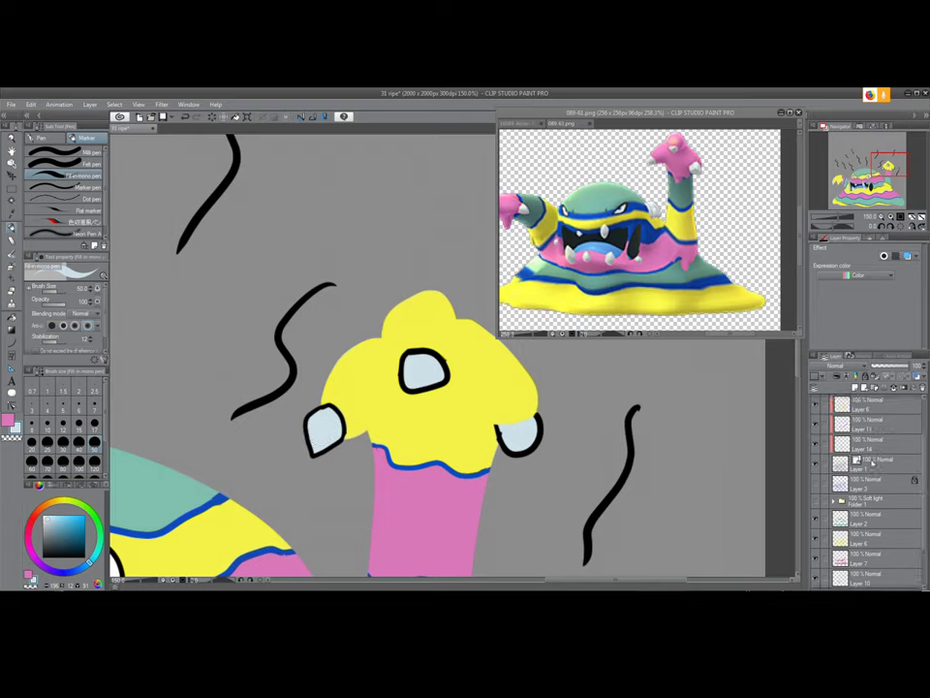
{"action": "left_click", "coordinate": [872, 463]}
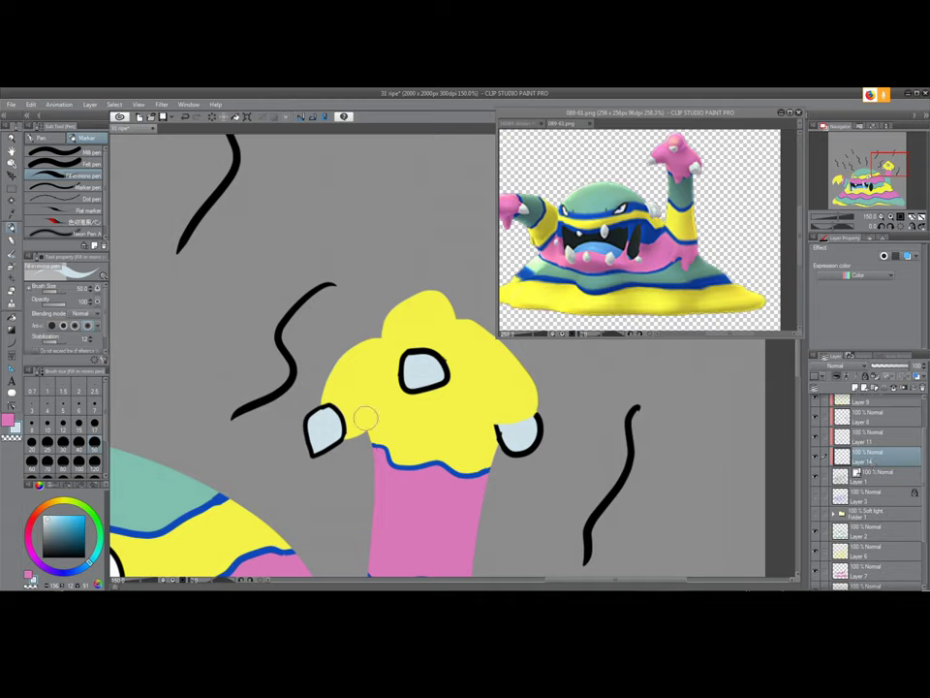
{"action": "mouse_move", "coordinate": [345, 402]}
{"action": "left_mouse_down"}
{"action": "mouse_move", "coordinate": [350, 425]}
{"action": "mouse_move", "coordinate": [294, 427]}
{"action": "left_mouse_up"}
{"action": "mouse_move", "coordinate": [412, 368]}
{"action": "left_mouse_down"}
{"action": "mouse_move", "coordinate": [449, 346]}
{"action": "mouse_move", "coordinate": [431, 385]}
{"action": "left_mouse_up"}
{"action": "mouse_move", "coordinate": [509, 427]}
{"action": "left_mouse_down"}
{"action": "mouse_move", "coordinate": [498, 462]}
{"action": "mouse_move", "coordinate": [495, 427]}
{"action": "left_mouse_up"}
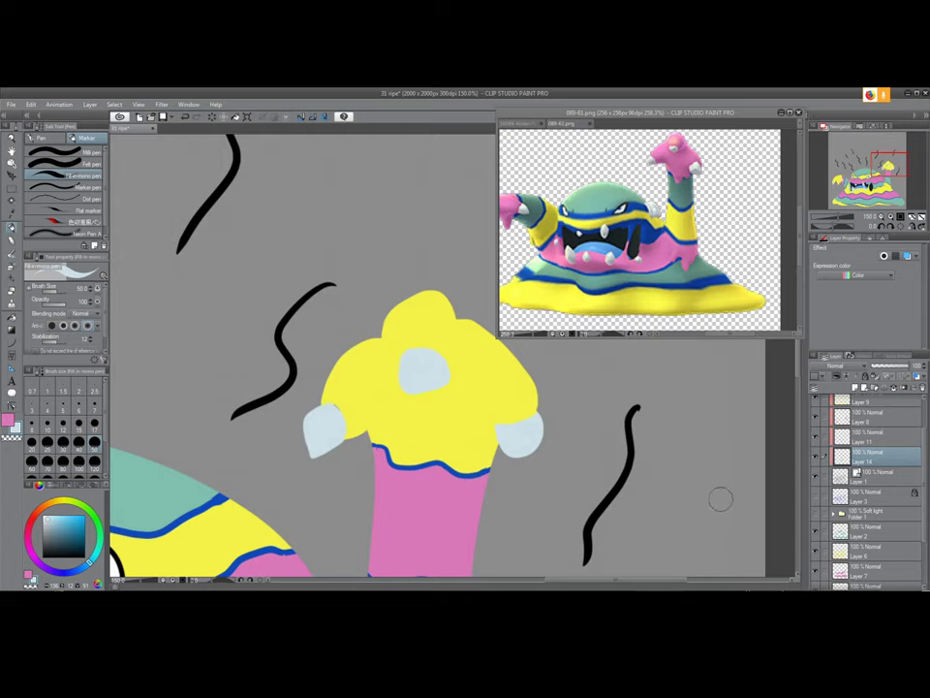
{"action": "left_click", "coordinate": [832, 553]}
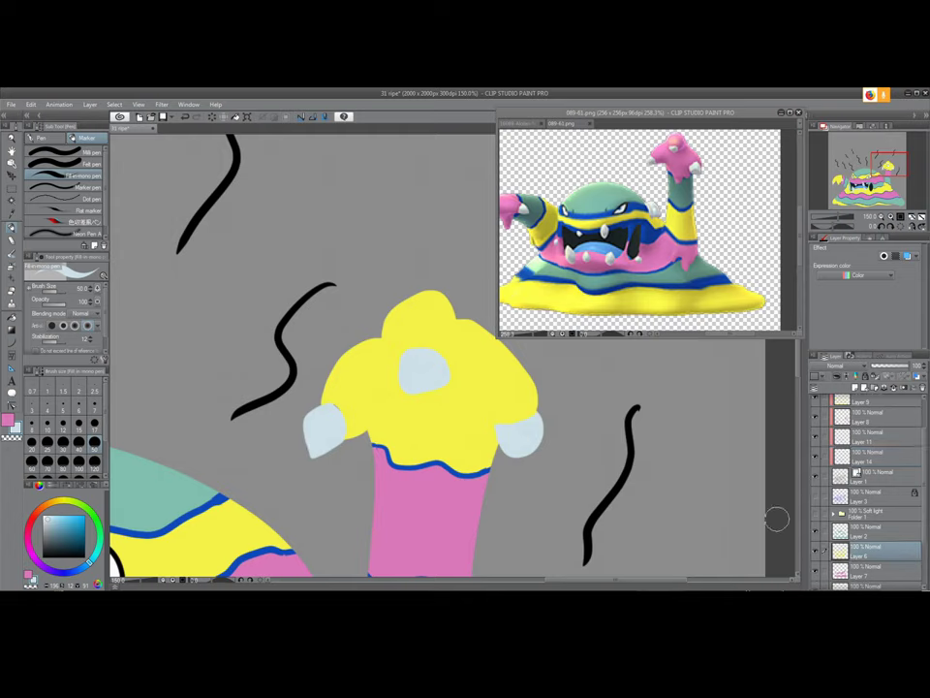
{"action": "key", "text": "i"}
{"action": "left_click", "coordinate": [363, 384]}
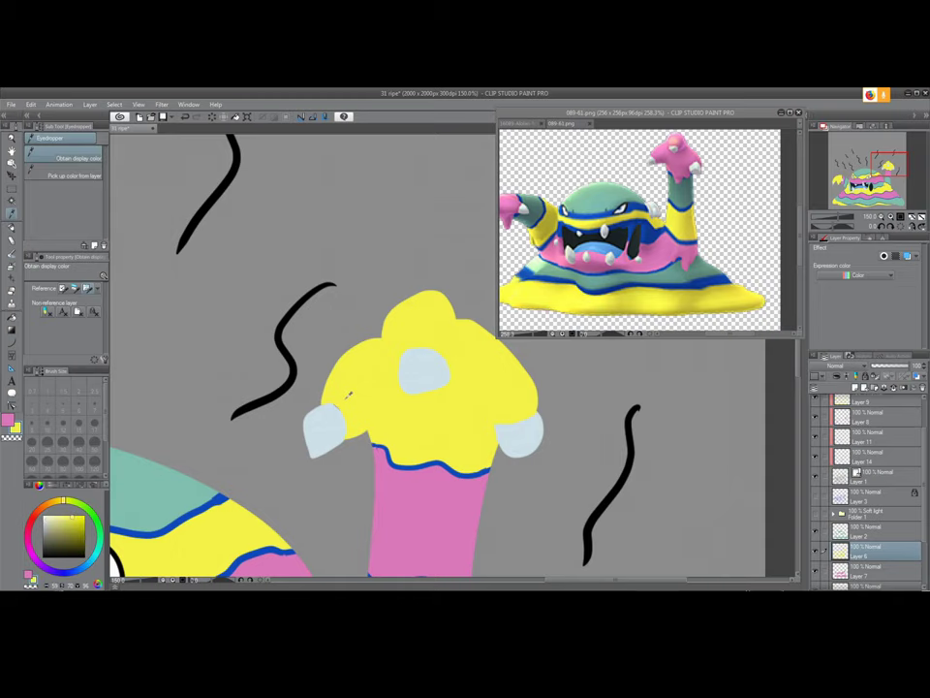
{"action": "key", "text": "p"}
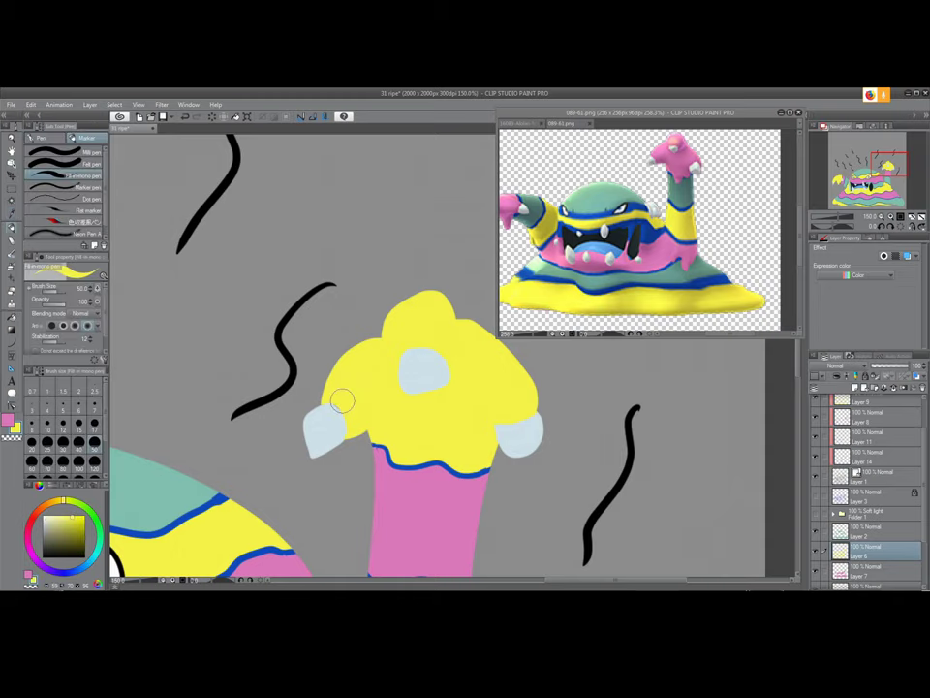
{"action": "scroll", "coordinate": [347, 401], "scroll_direction": "down", "scroll_amount": 5}
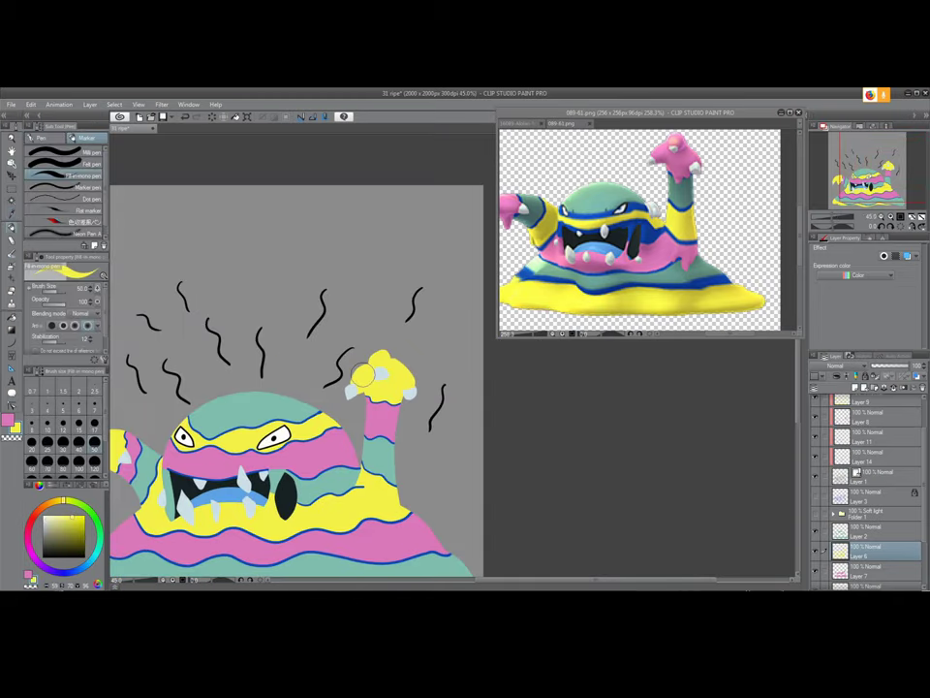
Set the drawing color to white and recolor the seven black stink lines above the head and lowered arm on Layer 14
{"action": "left_click_drag", "start_coordinate": [52, 535], "coordinate": [6, 476]}
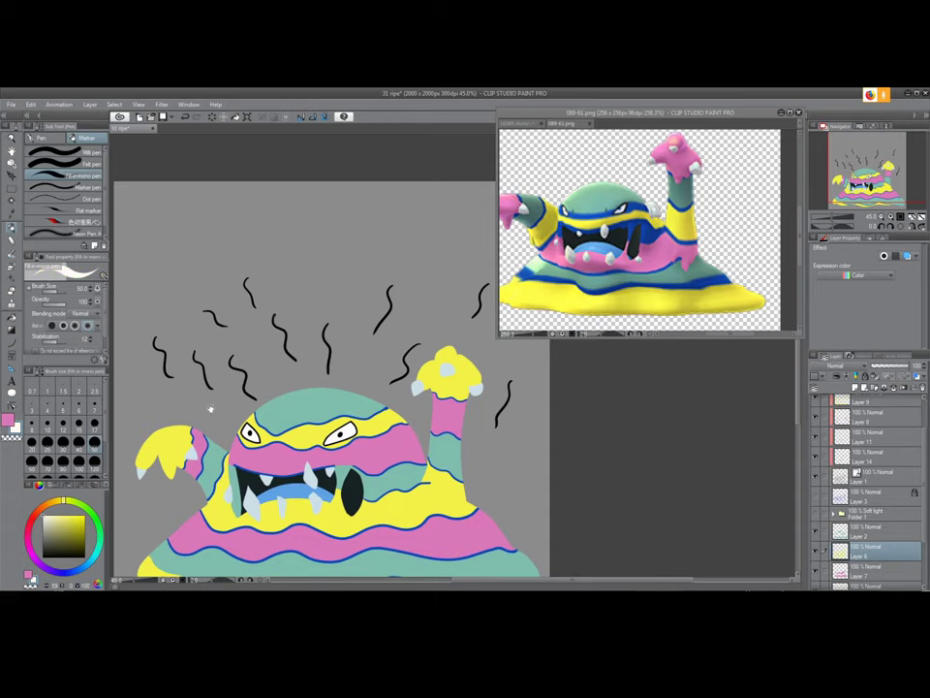
{"action": "left_click_drag", "start_coordinate": [198, 412], "coordinate": [228, 423]}
{"action": "left_click", "coordinate": [855, 459]}
{"action": "mouse_move", "coordinate": [369, 475]}
{"action": "left_mouse_down"}
{"action": "mouse_move", "coordinate": [363, 388]}
{"action": "mouse_move", "coordinate": [360, 415]}
{"action": "mouse_move", "coordinate": [331, 438]}
{"action": "left_mouse_up"}
{"action": "scroll", "coordinate": [359, 417], "scroll_direction": "down", "scroll_amount": 1}
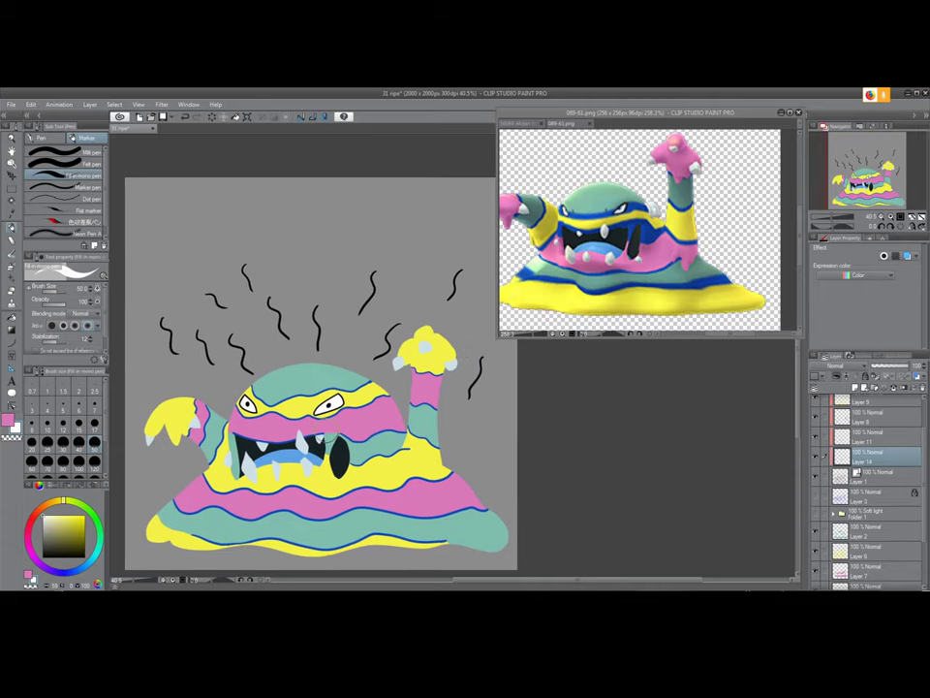
{"action": "mouse_move", "coordinate": [194, 326]}
{"action": "left_mouse_down"}
{"action": "mouse_move", "coordinate": [208, 364]}
{"action": "mouse_move", "coordinate": [163, 314]}
{"action": "left_mouse_up"}
{"action": "left_click_drag", "start_coordinate": [233, 338], "coordinate": [250, 366]}
{"action": "left_click_drag", "start_coordinate": [210, 304], "coordinate": [222, 299]}
{"action": "left_click_drag", "start_coordinate": [289, 328], "coordinate": [271, 303]}
{"action": "left_click_drag", "start_coordinate": [250, 286], "coordinate": [241, 266]}
{"action": "left_click_drag", "start_coordinate": [314, 310], "coordinate": [323, 340]}
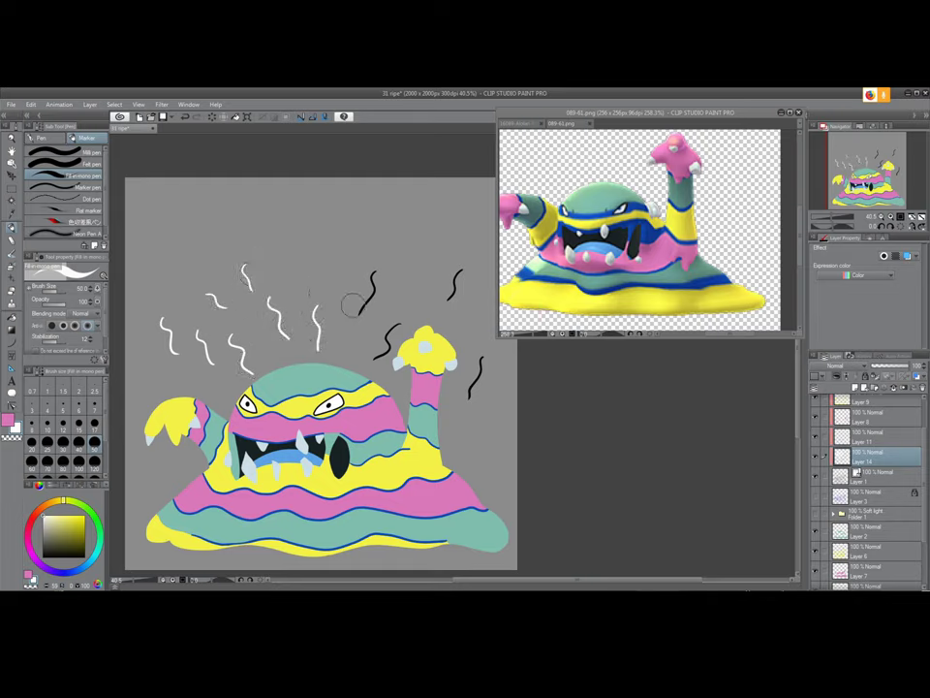
Close the 089-61.png reference window and recolor the four remaining stink lines around the raised arm white on Layer 14
{"action": "left_click", "coordinate": [801, 113]}
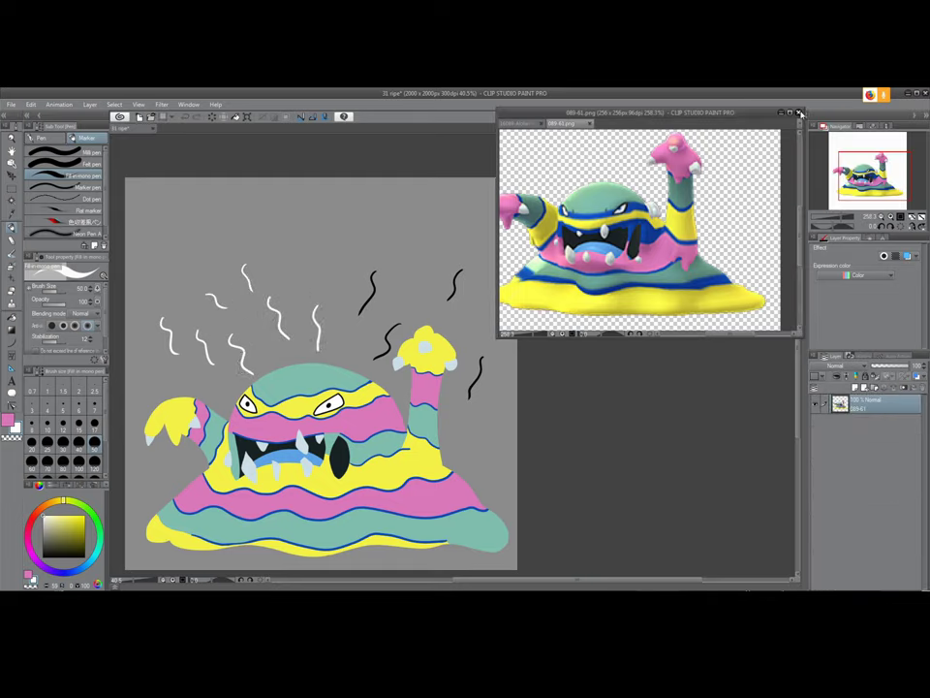
{"action": "left_click", "coordinate": [797, 113]}
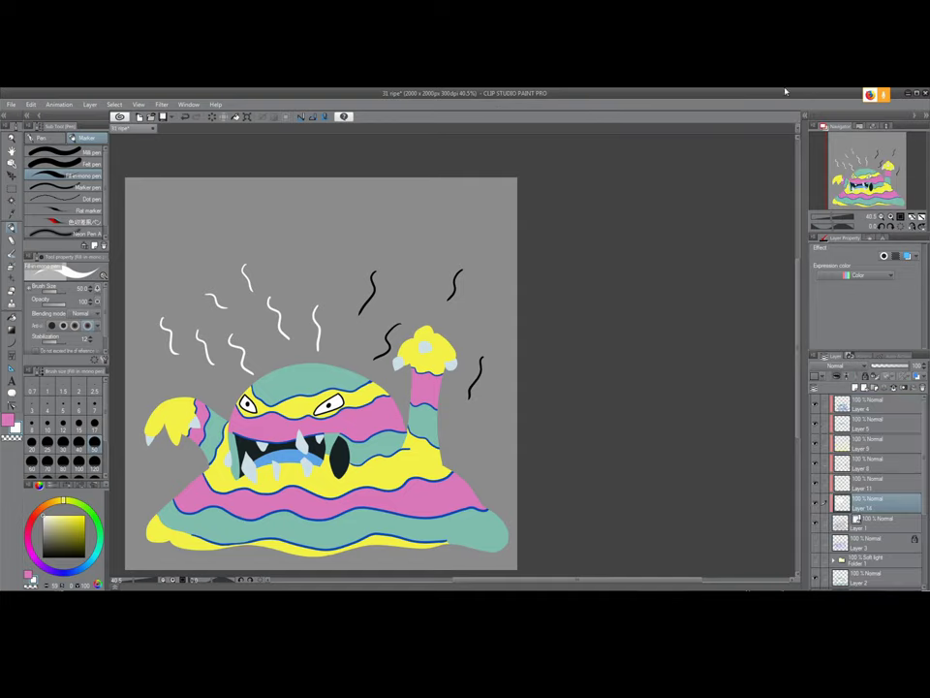
{"action": "left_click_drag", "start_coordinate": [405, 318], "coordinate": [377, 355]}
{"action": "left_click_drag", "start_coordinate": [381, 266], "coordinate": [359, 321]}
{"action": "mouse_move", "coordinate": [458, 260]}
{"action": "left_mouse_down"}
{"action": "mouse_move", "coordinate": [447, 325]}
{"action": "mouse_move", "coordinate": [477, 405]}
{"action": "left_mouse_up"}
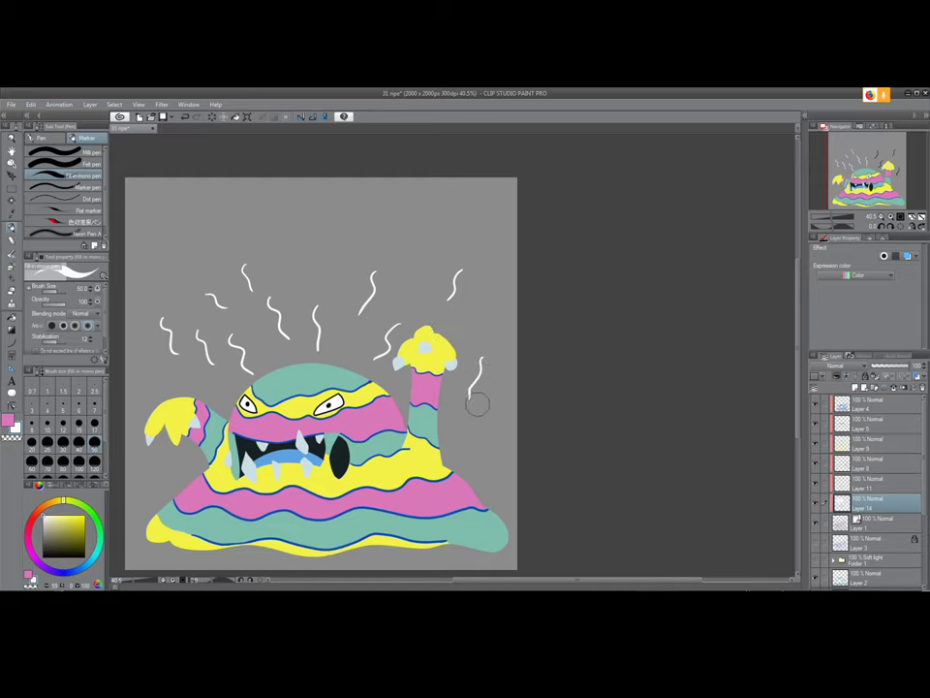
Add a new raster layer directly above the Paper layer
{"action": "scroll", "coordinate": [376, 429], "scroll_direction": "down", "scroll_amount": 3}
{"action": "scroll", "coordinate": [376, 428], "scroll_direction": "up", "scroll_amount": 1}
{"action": "scroll", "coordinate": [880, 559], "scroll_direction": "down", "scroll_amount": 3}
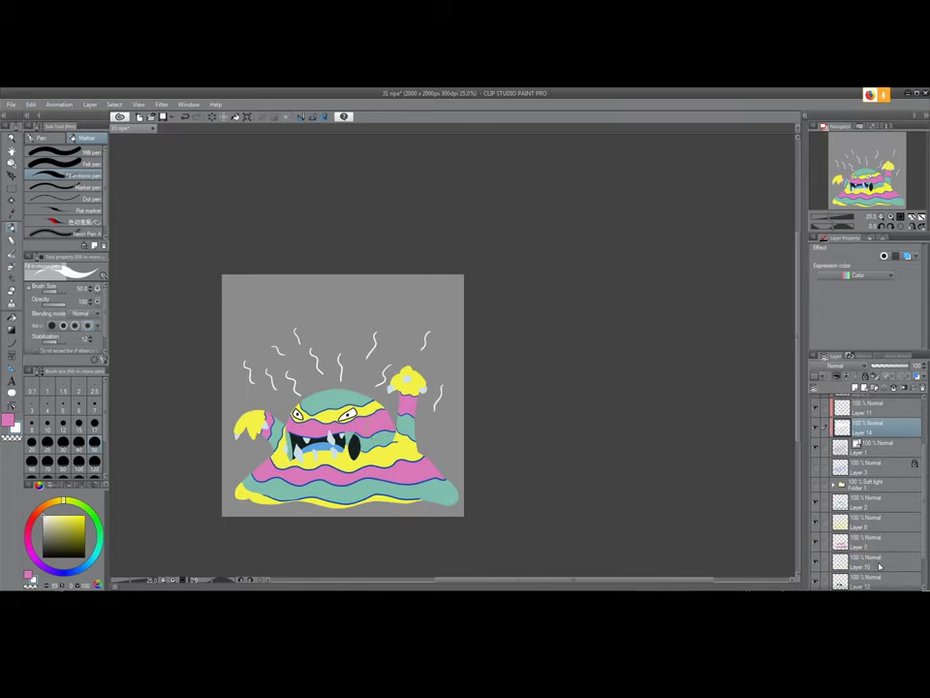
{"action": "left_click", "coordinate": [875, 565]}
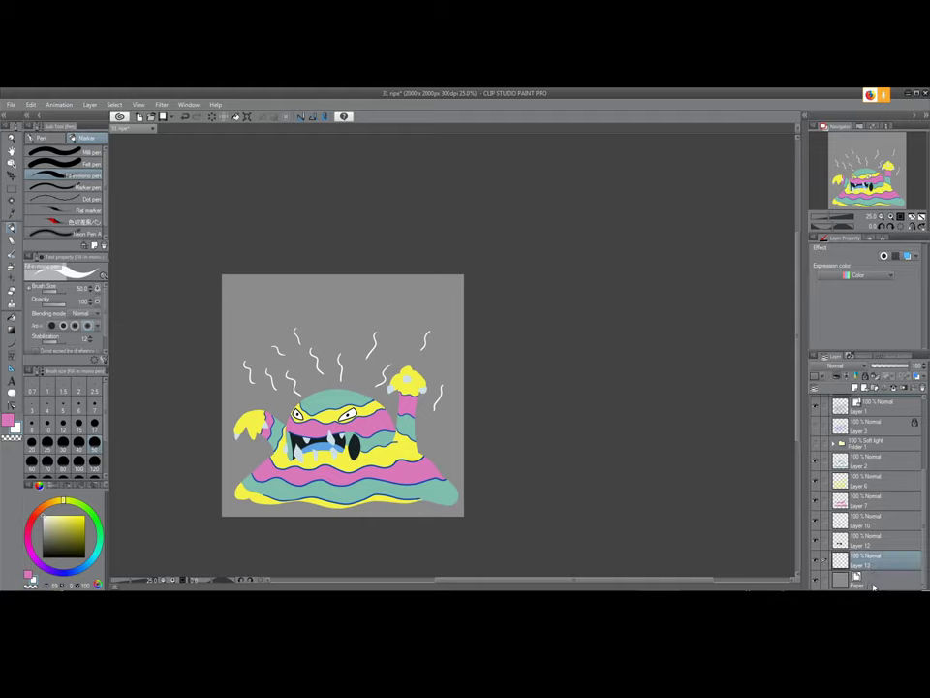
{"action": "left_click", "coordinate": [874, 586]}
{"action": "left_click", "coordinate": [855, 388]}
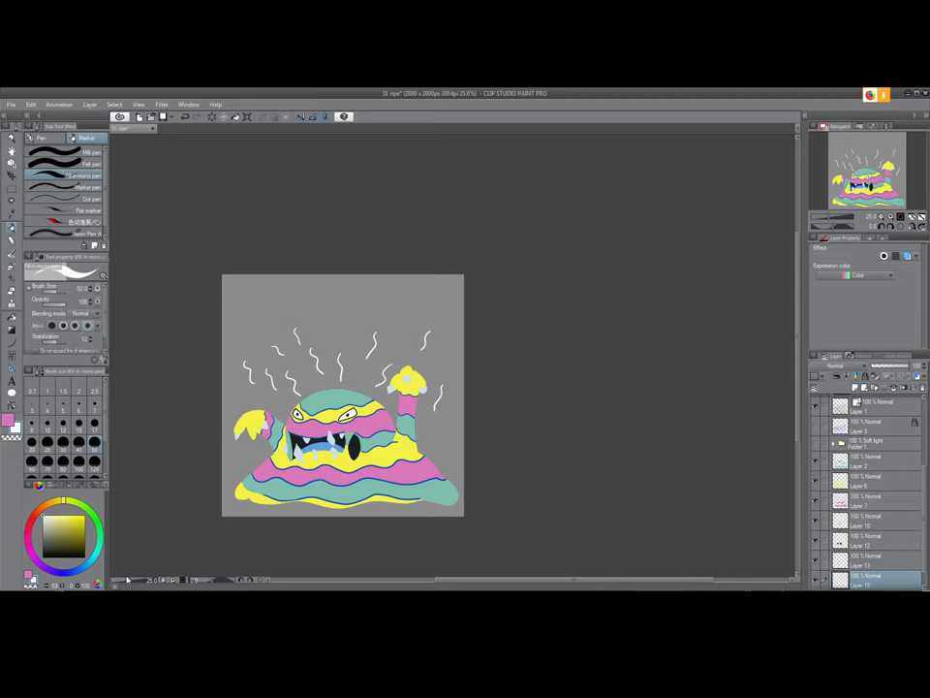
Switch to Windows Explorer and open the official stuff folder under Pictures, video game, pokemon
{"action": "key", "text": "super"}
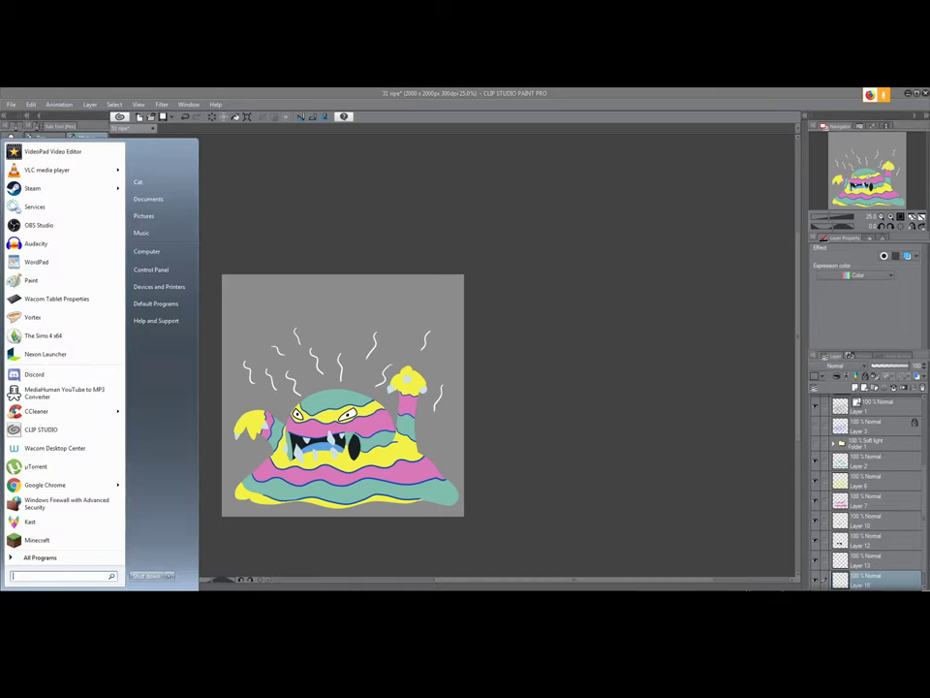
{"action": "left_click", "coordinate": [153, 216]}
{"action": "left_click", "coordinate": [565, 426]}
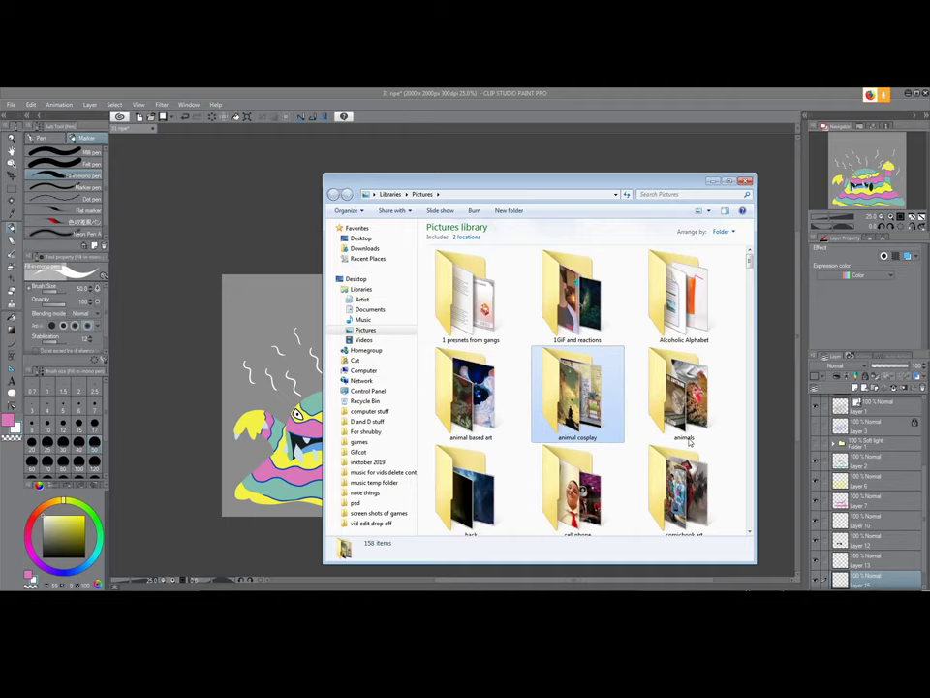
{"action": "scroll", "coordinate": [719, 449], "scroll_direction": "down", "scroll_amount": 8}
{"action": "left_click", "coordinate": [650, 390]}
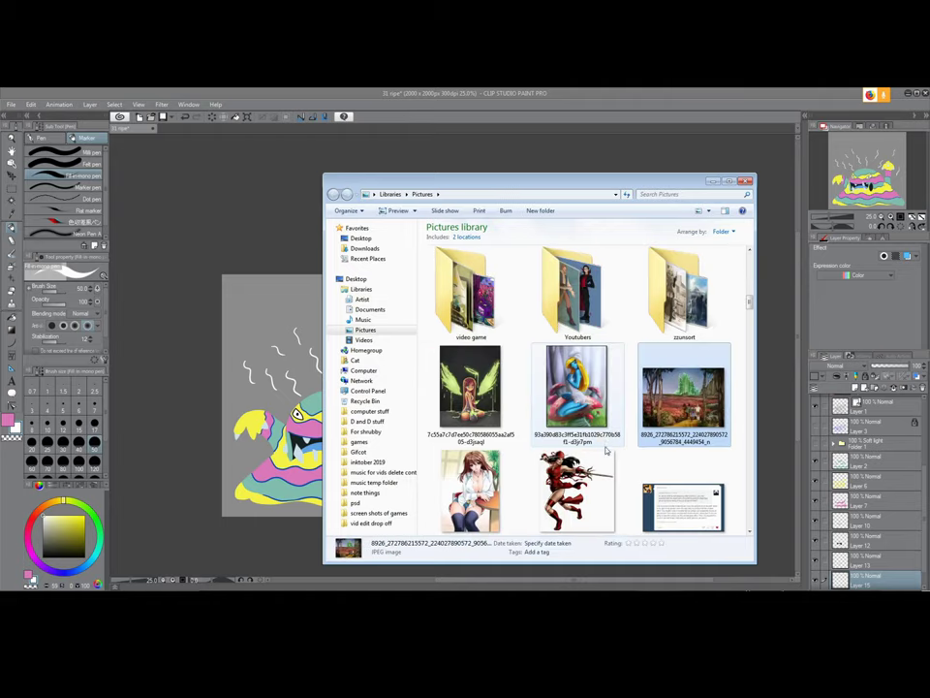
{"action": "double_click", "coordinate": [471, 290]}
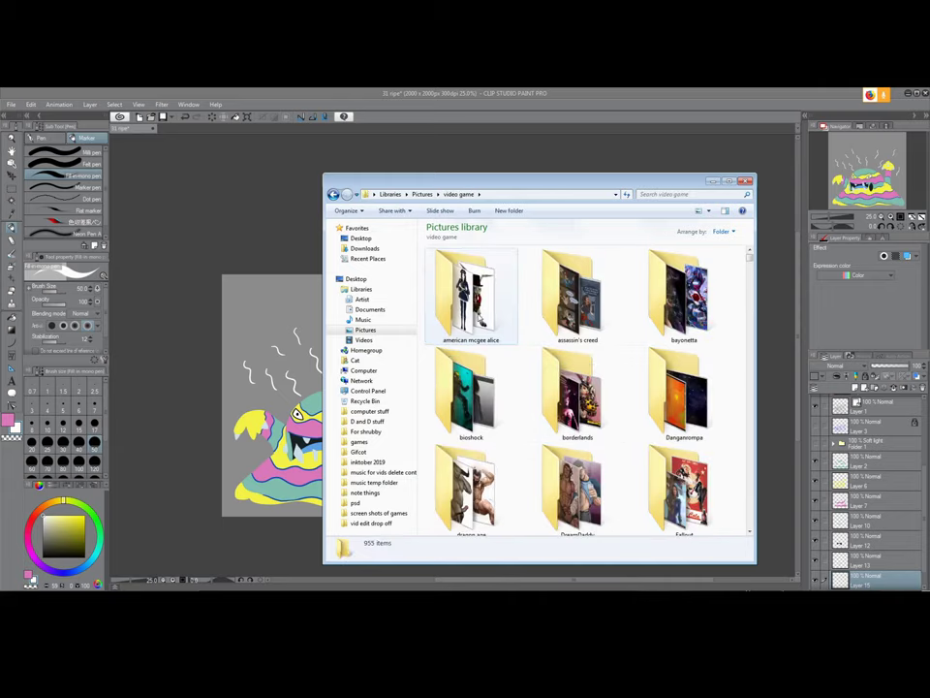
{"action": "scroll", "coordinate": [529, 388], "scroll_direction": "down", "scroll_amount": 10}
{"action": "left_click", "coordinate": [514, 330]}
{"action": "double_click", "coordinate": [474, 325]}
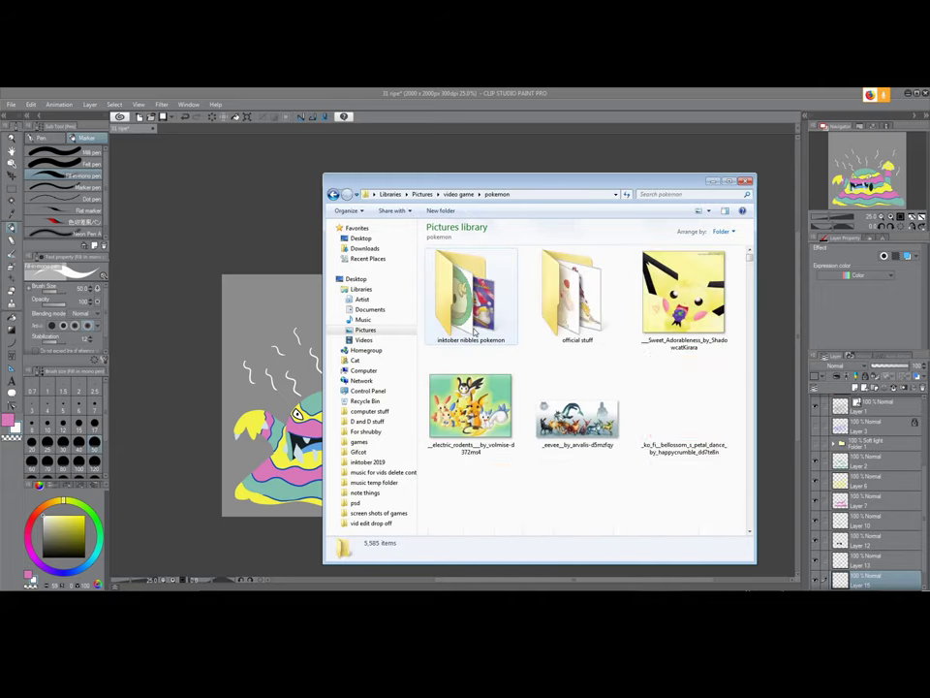
{"action": "double_click", "coordinate": [568, 316]}
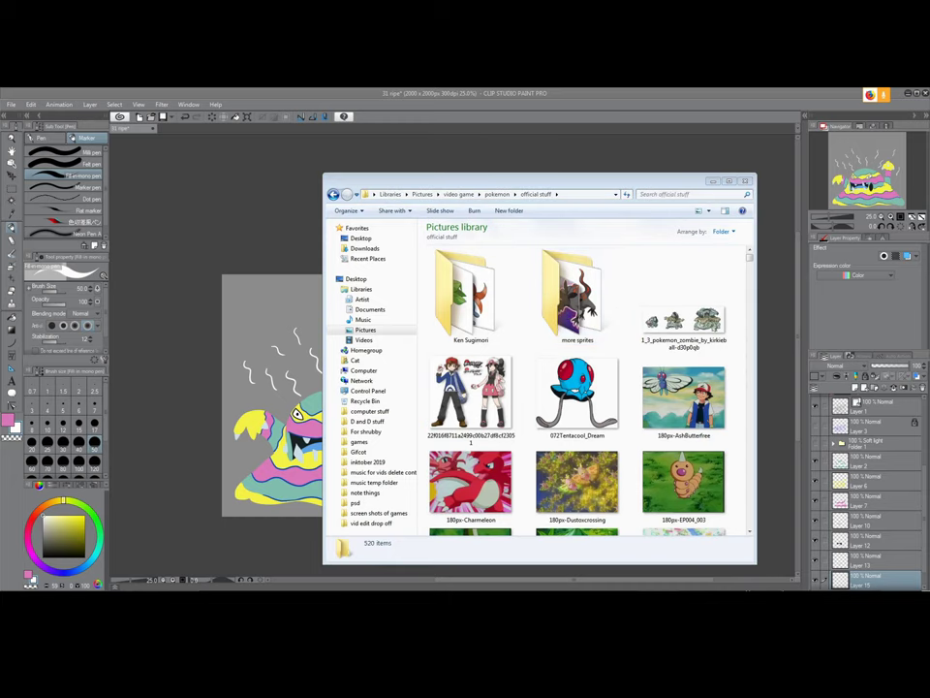
Search the official stuff folder for 89, minimize the browser window and look through the matching sprites
{"action": "key", "text": "alt+Tab"}
{"action": "left_click", "coordinate": [277, 147]}
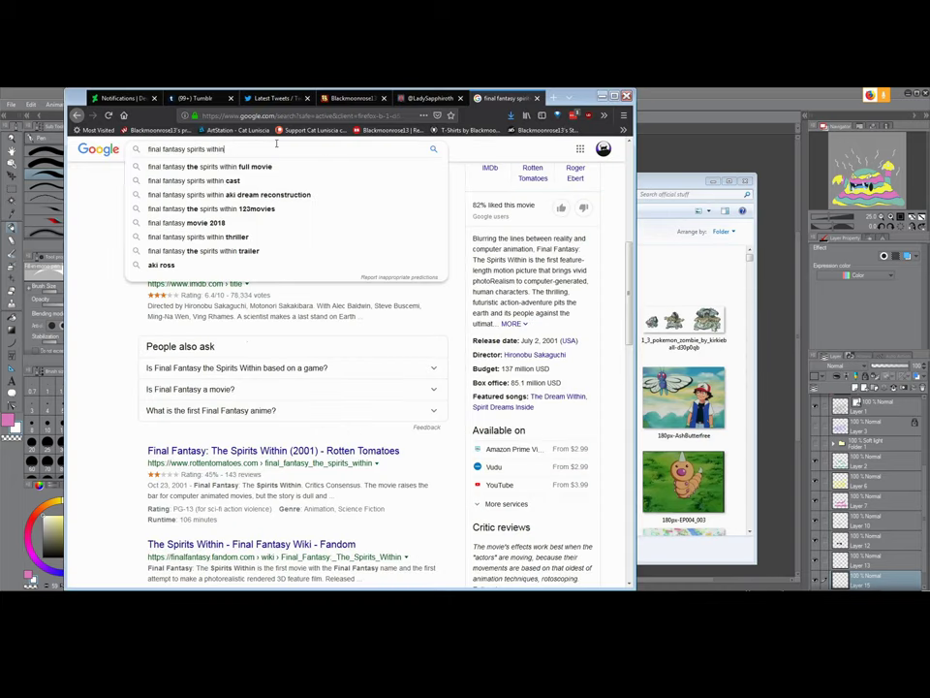
{"action": "key", "text": "ctrl+a"}
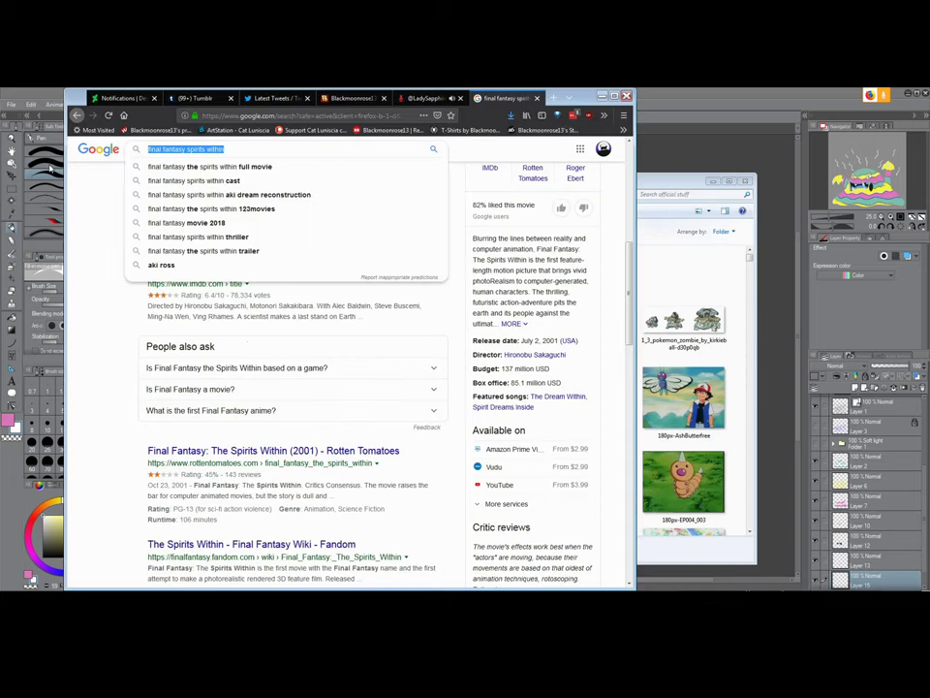
{"action": "left_click", "coordinate": [697, 195]}
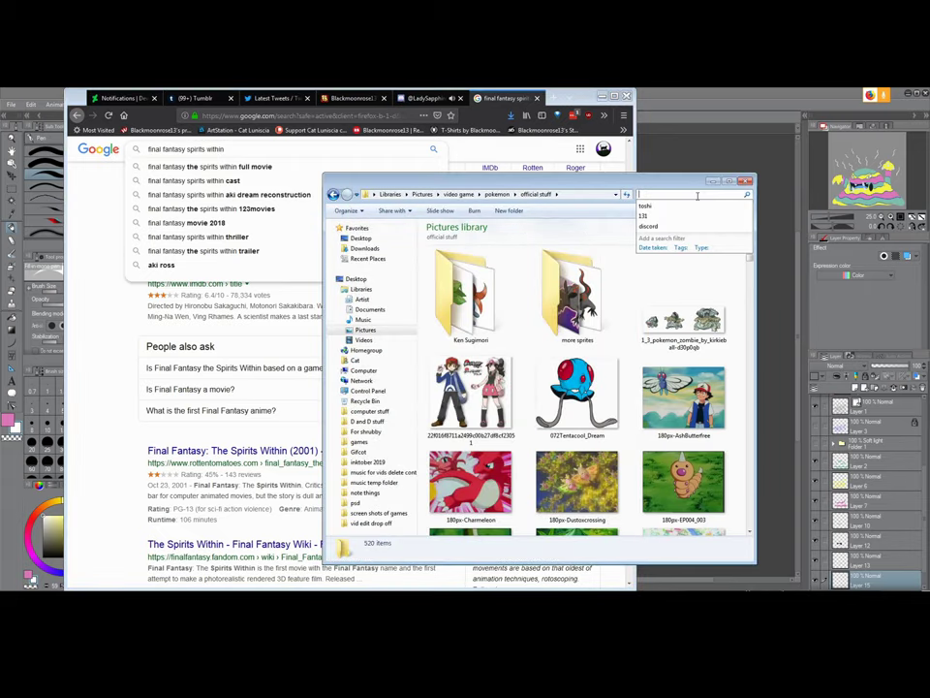
{"action": "left_click", "coordinate": [581, 98]}
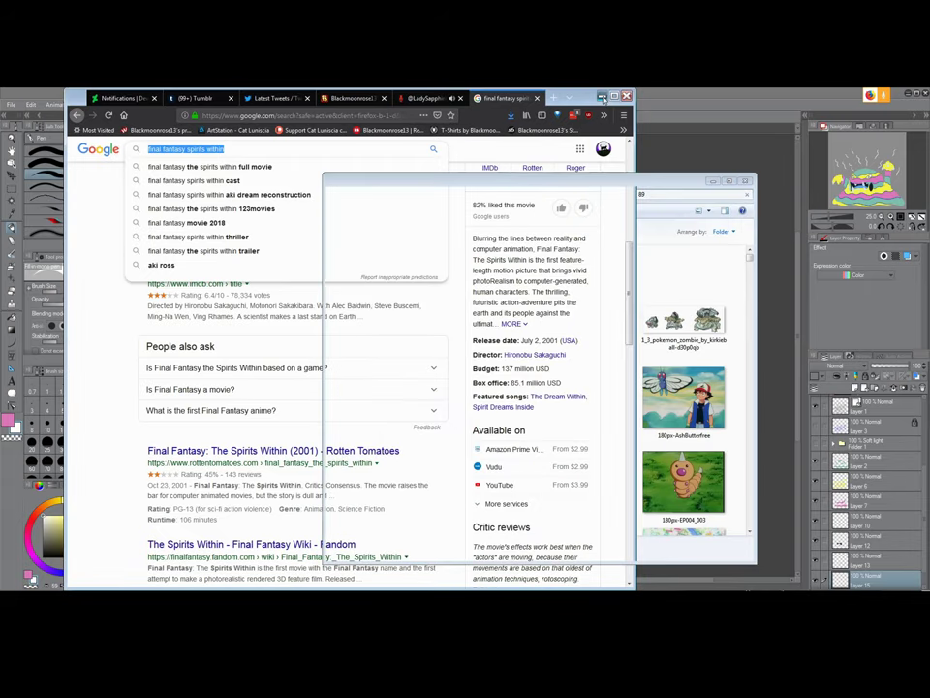
{"action": "left_click", "coordinate": [602, 97]}
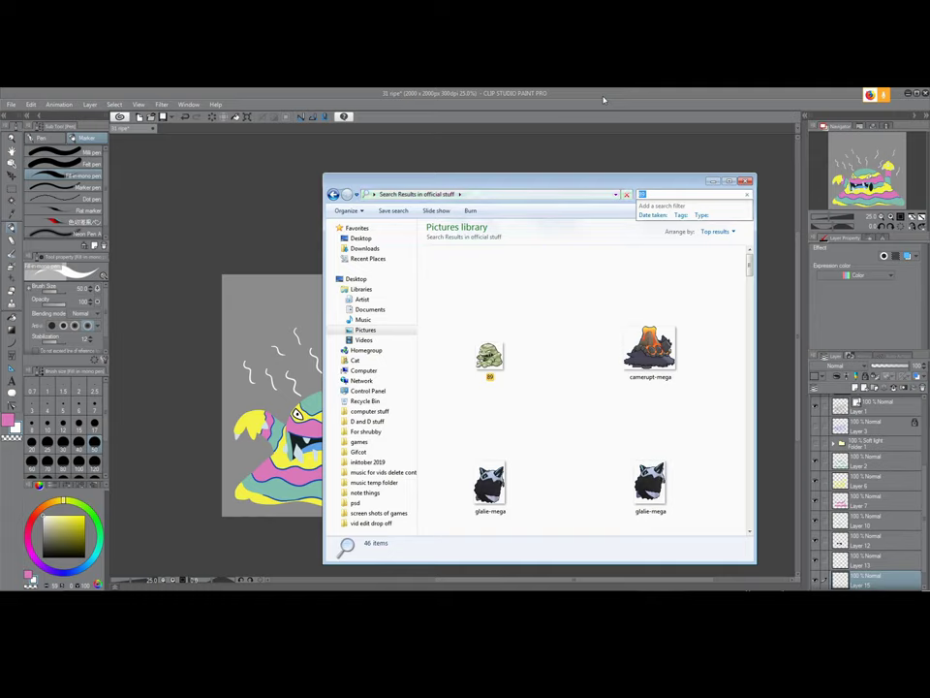
{"action": "left_click", "coordinate": [585, 421]}
{"action": "scroll", "coordinate": [571, 420], "scroll_direction": "down", "scroll_amount": 6}
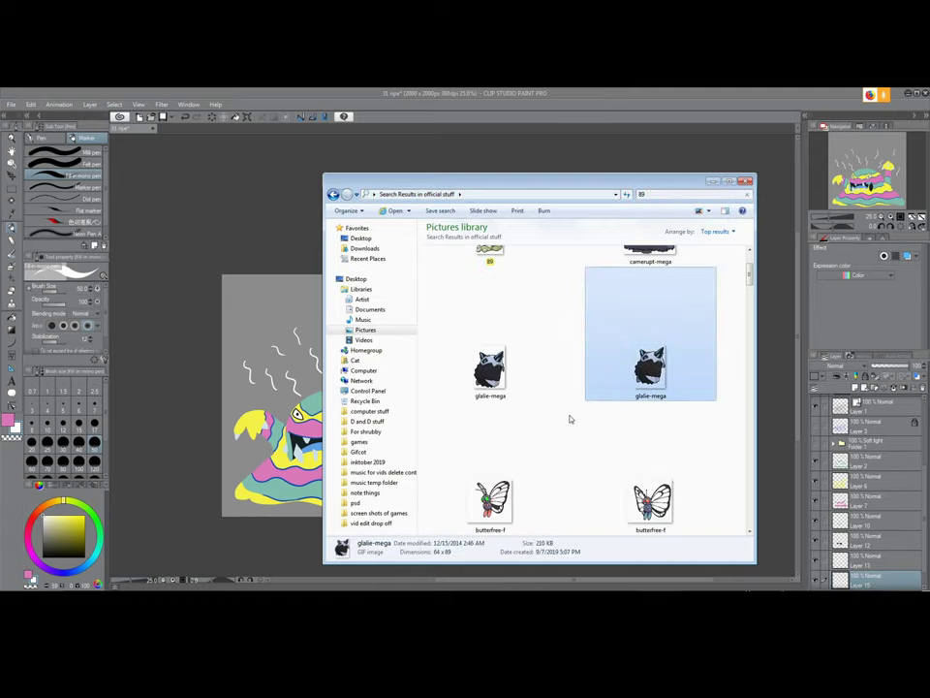
{"action": "scroll", "coordinate": [569, 419], "scroll_direction": "down", "scroll_amount": 10}
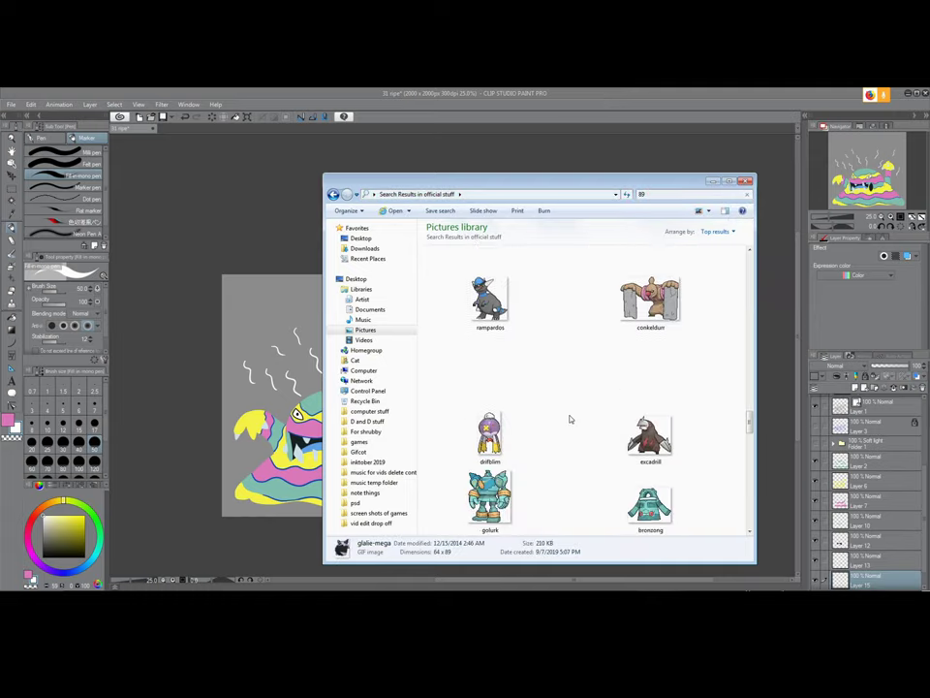
{"action": "scroll", "coordinate": [570, 419], "scroll_direction": "down", "scroll_amount": 2}
{"action": "scroll", "coordinate": [570, 418], "scroll_direction": "up", "scroll_amount": 15}
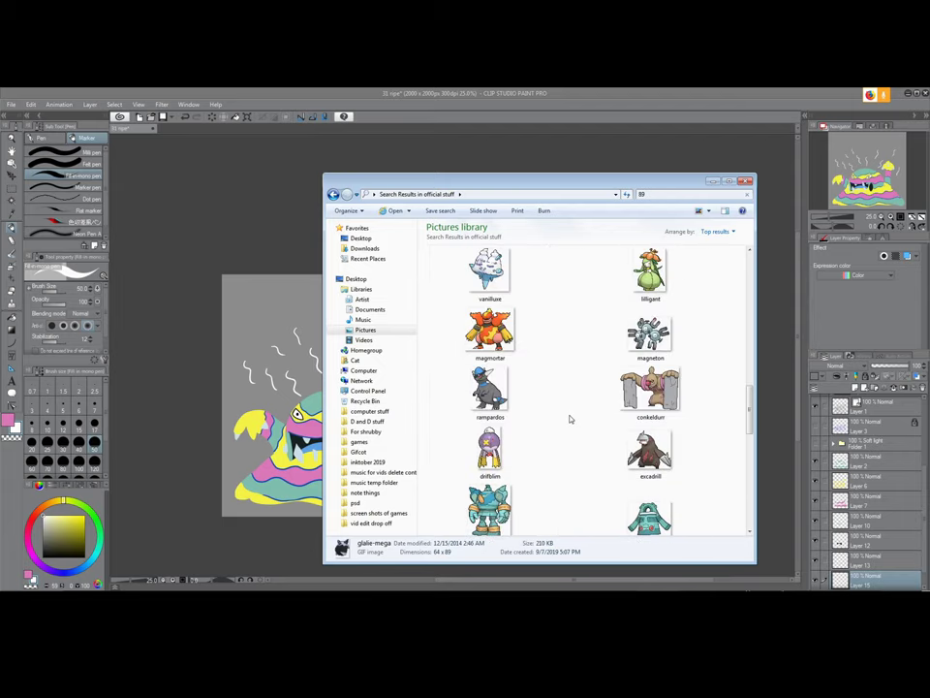
Change the folder search to 089 and open the purple open-mouthed 089muk sprite in Clip Studio Paint, enlarged for viewing
{"action": "left_click", "coordinate": [641, 195]}
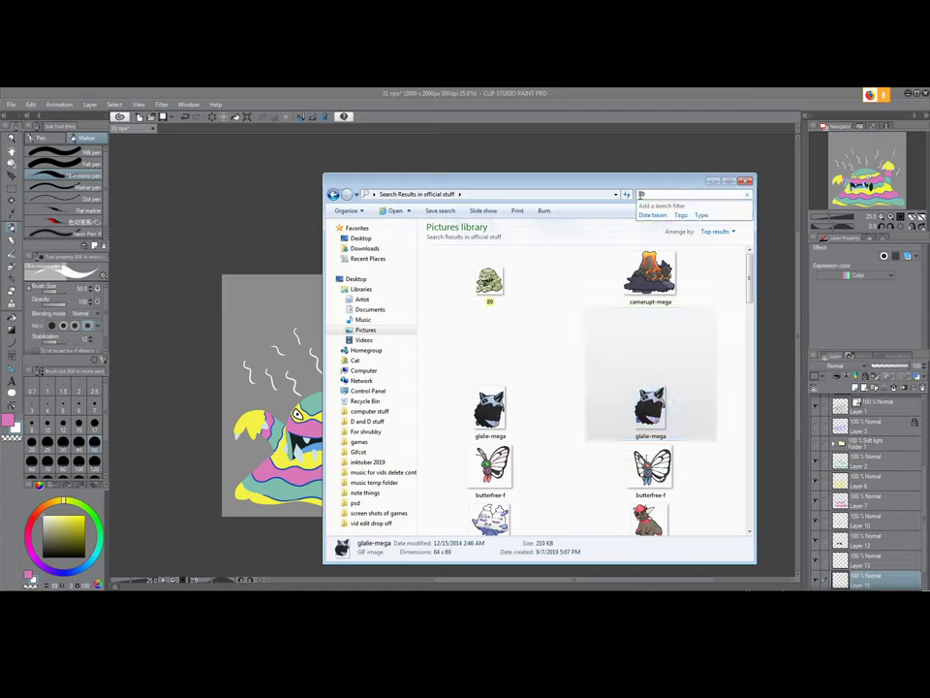
{"action": "type", "text": "89"}
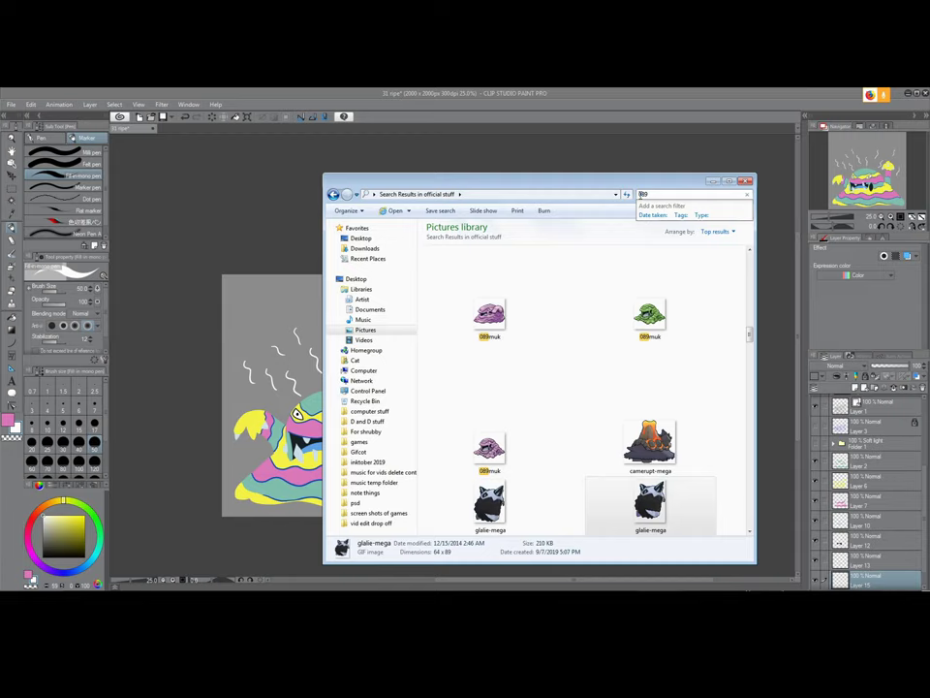
{"action": "left_click", "coordinate": [641, 195]}
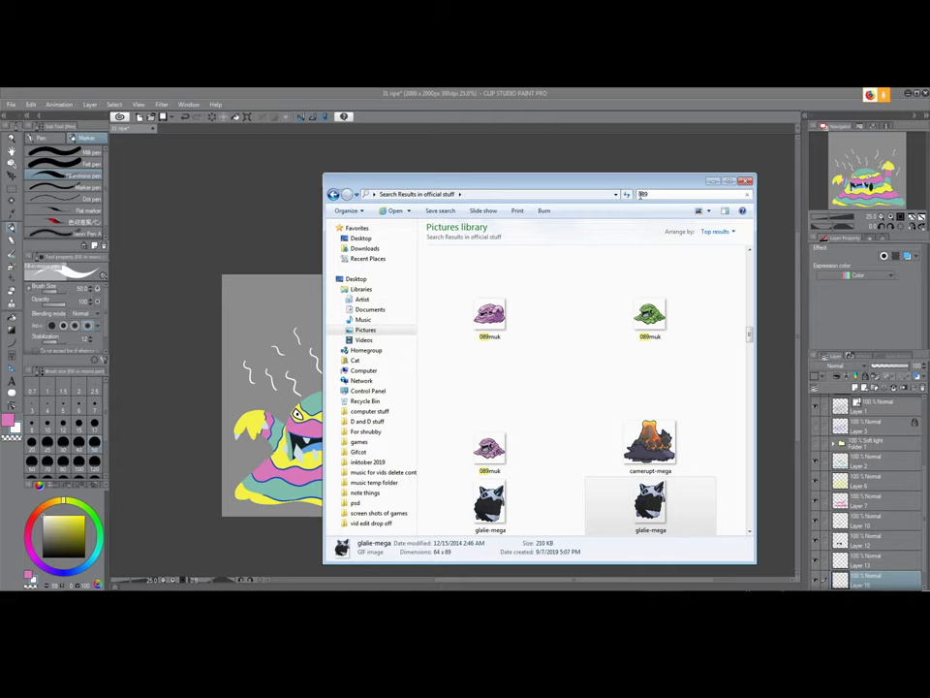
{"action": "left_click", "coordinate": [607, 379]}
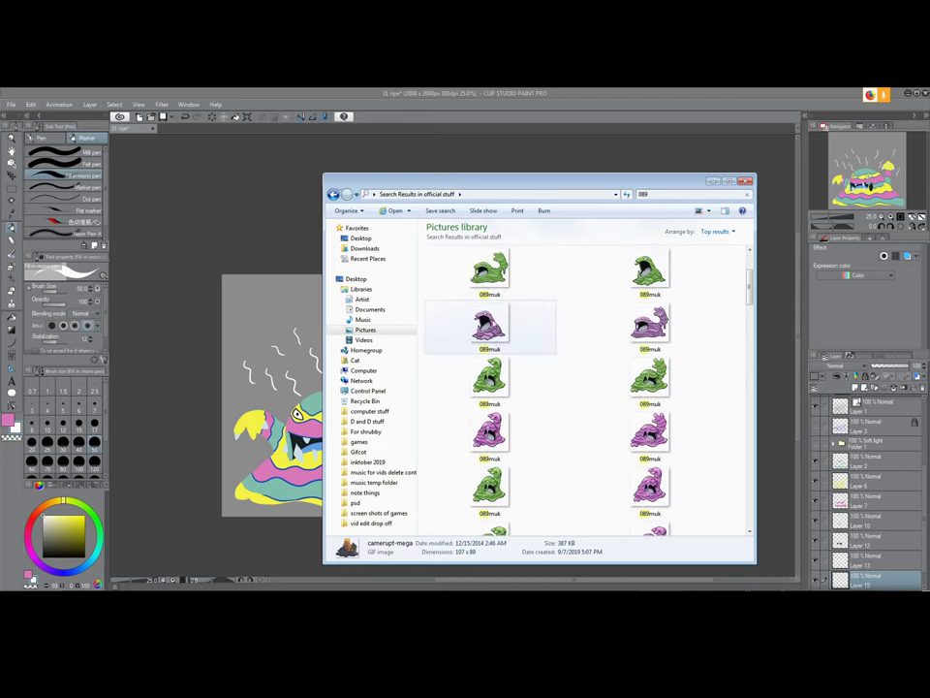
{"action": "left_click", "coordinate": [492, 339]}
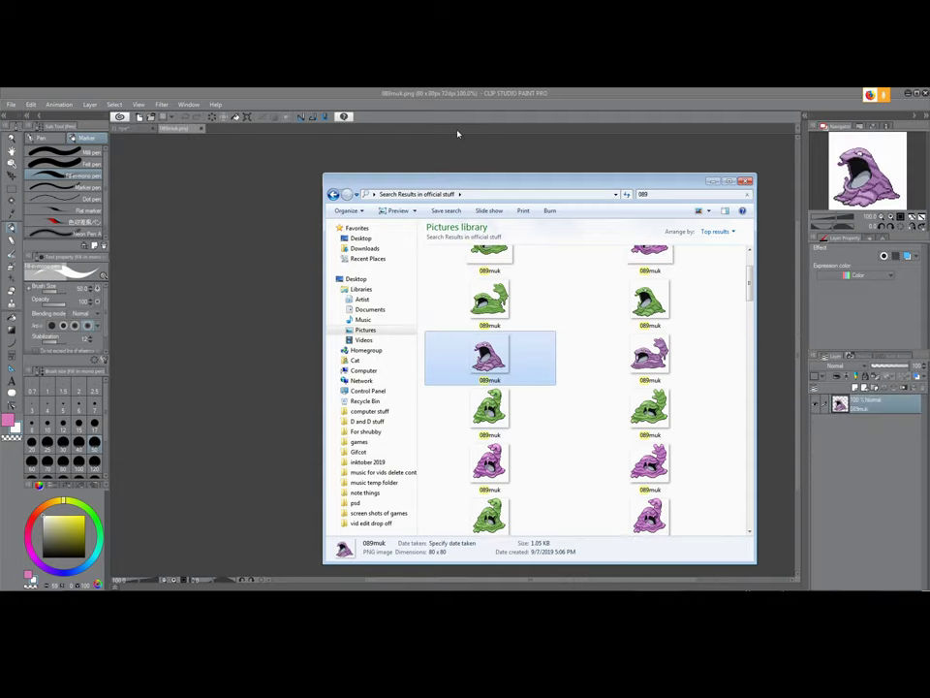
{"action": "left_click", "coordinate": [458, 134]}
{"action": "scroll", "coordinate": [460, 323], "scroll_direction": "up", "scroll_amount": 8}
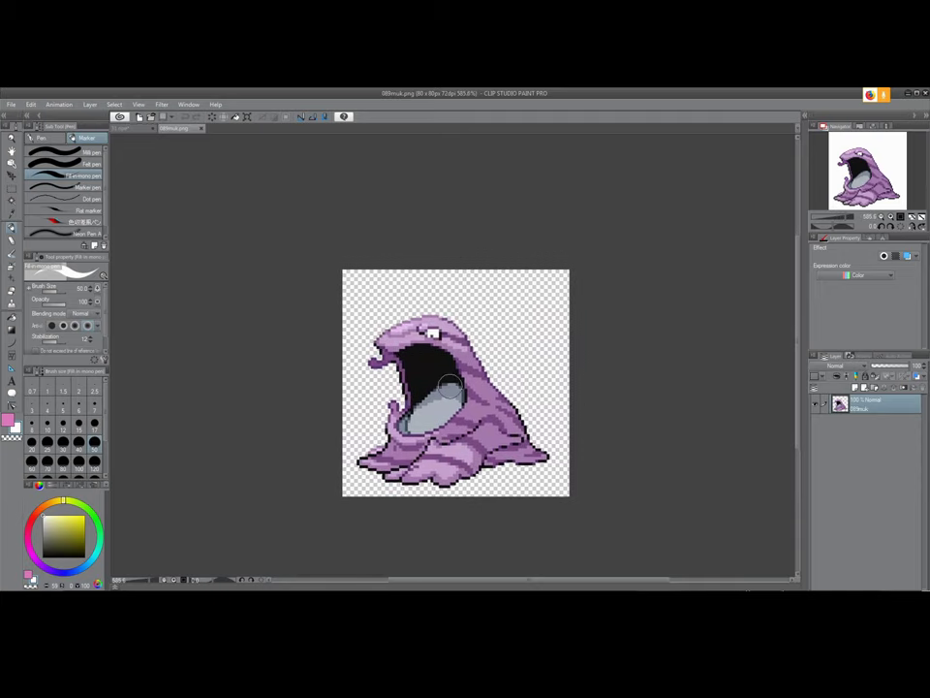
Sample the Muk sprite's dark purple as main color and its lighter purple as sub color, and return to the Alolan Muk drawing
{"action": "key", "text": "i"}
{"action": "left_click", "coordinate": [470, 350]}
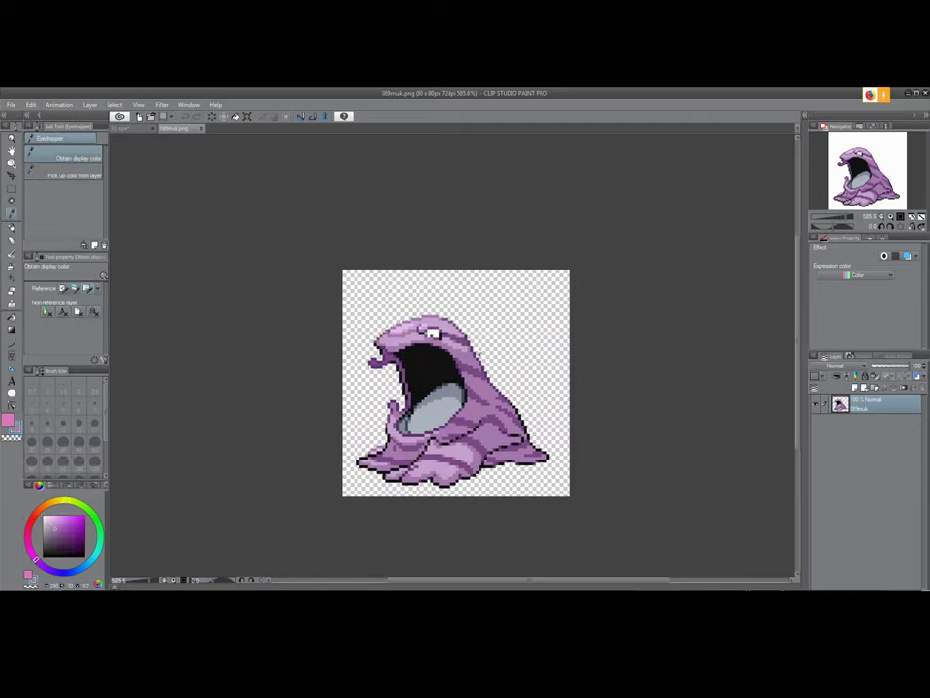
{"action": "left_click", "coordinate": [8, 420]}
{"action": "key", "text": "x"}
{"action": "left_click", "coordinate": [122, 128]}
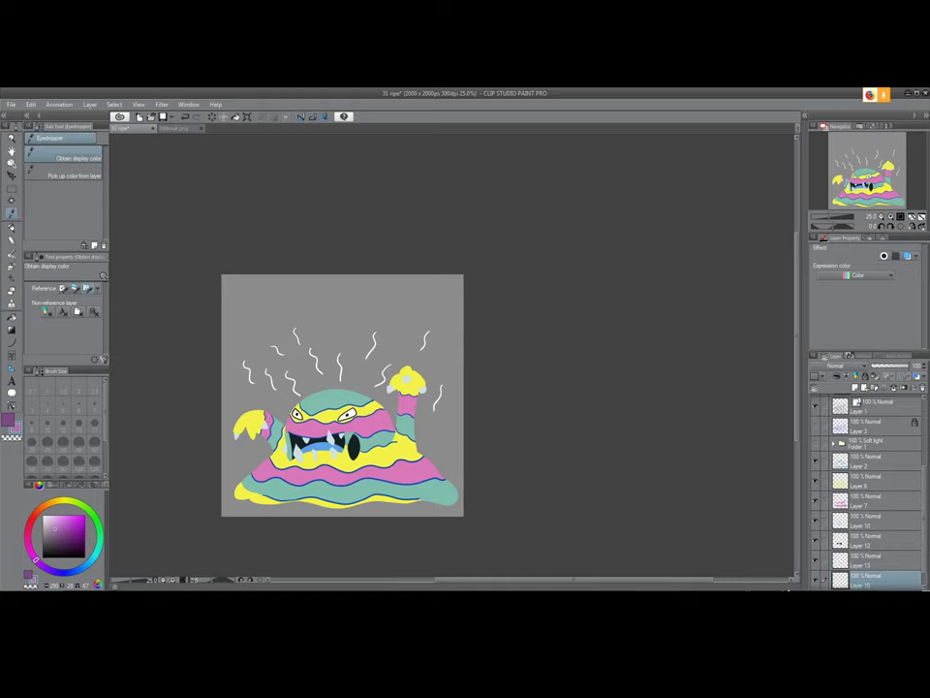
Fill Layer 15 with the light purple, refill it with the sampled dark purple, and choose a deeper, more saturated purple
{"action": "scroll", "coordinate": [878, 558], "scroll_direction": "down", "scroll_amount": 1}
{"action": "left_click_drag", "start_coordinate": [385, 426], "coordinate": [424, 424]}
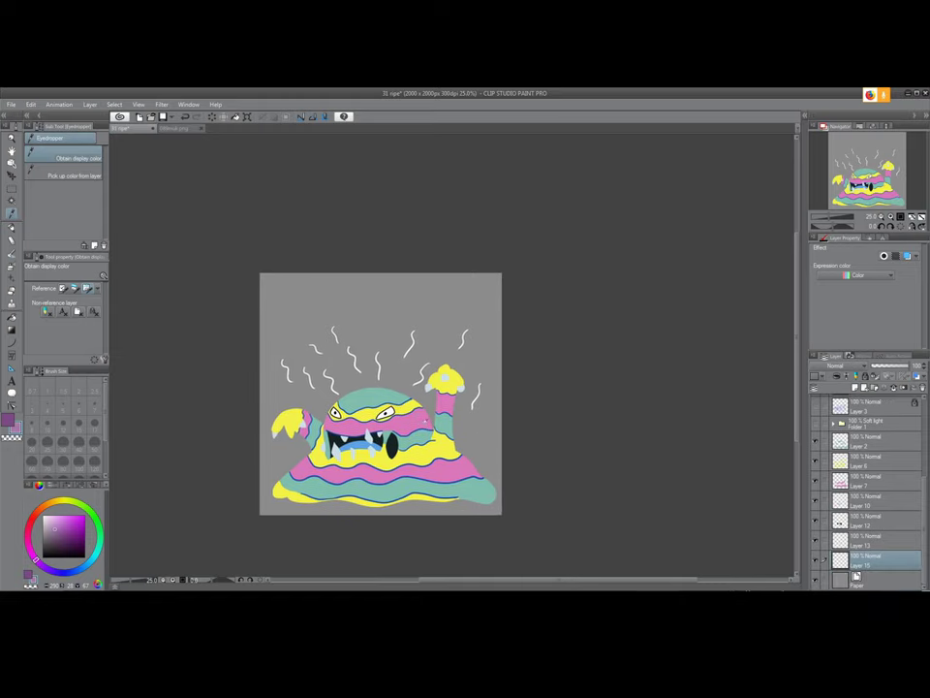
{"action": "key", "text": "g"}
{"action": "left_click", "coordinate": [325, 308]}
{"action": "left_click_drag", "start_coordinate": [364, 400], "coordinate": [364, 347]}
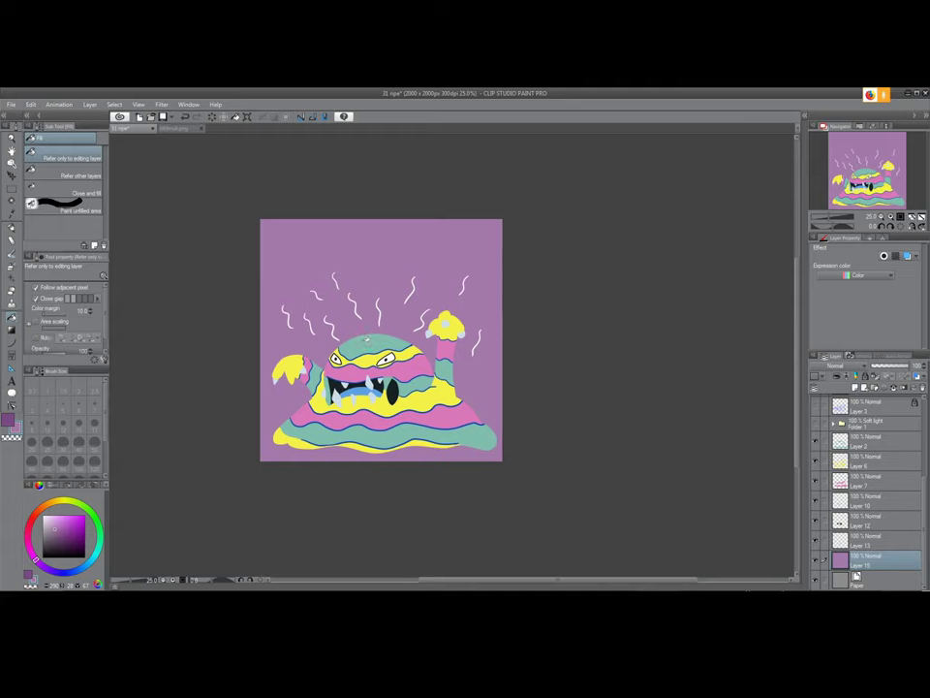
{"action": "left_click", "coordinate": [324, 266]}
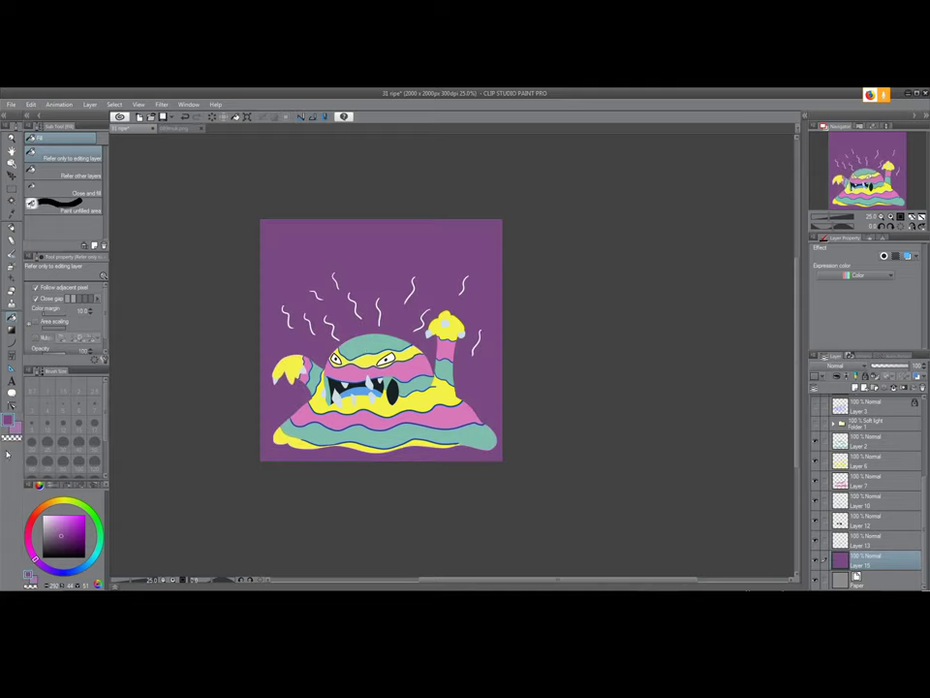
{"action": "left_click", "coordinate": [71, 540]}
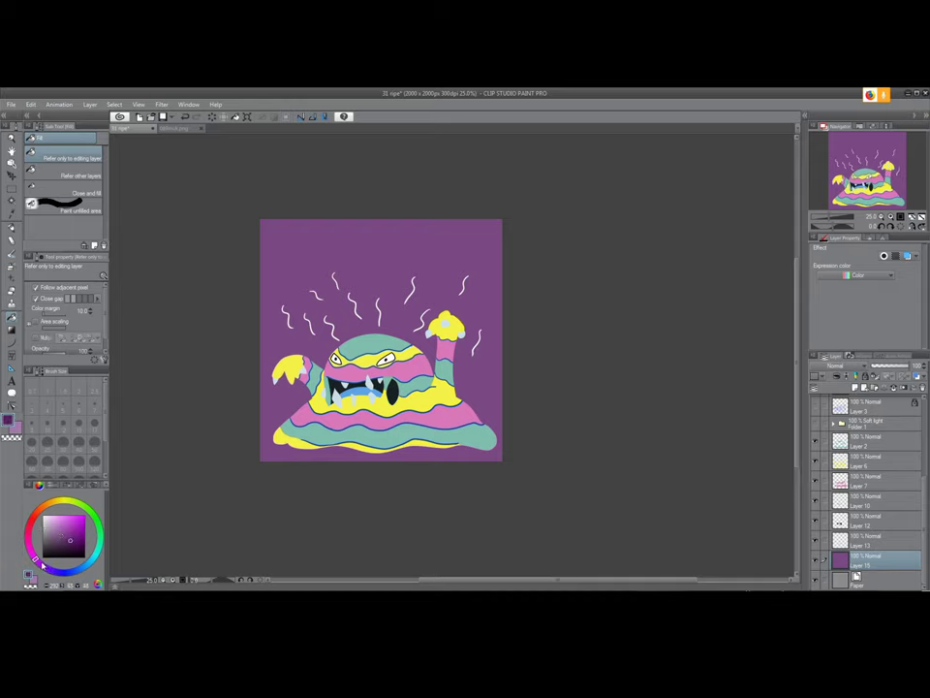
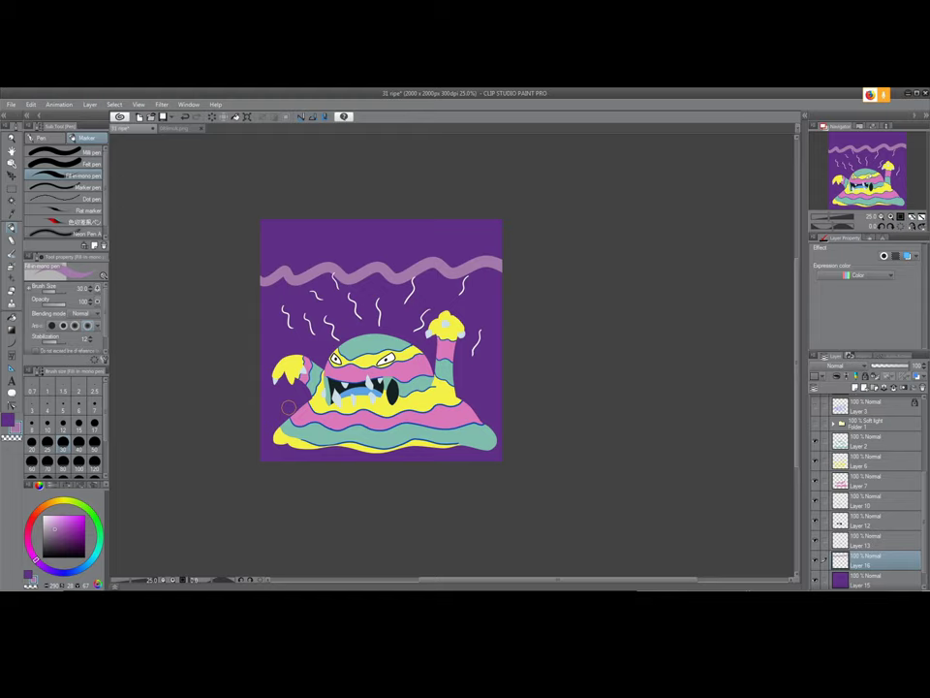
Paint light purple wavy stripes on Layer 16 behind the head, behind the lower body and along the canvas's upper edge at brush size 30
{"action": "mouse_move", "coordinate": [256, 349]}
{"action": "left_mouse_down"}
{"action": "mouse_move", "coordinate": [418, 341]}
{"action": "mouse_move", "coordinate": [557, 360]}
{"action": "left_mouse_up"}
{"action": "left_click_drag", "start_coordinate": [249, 412], "coordinate": [422, 426]}
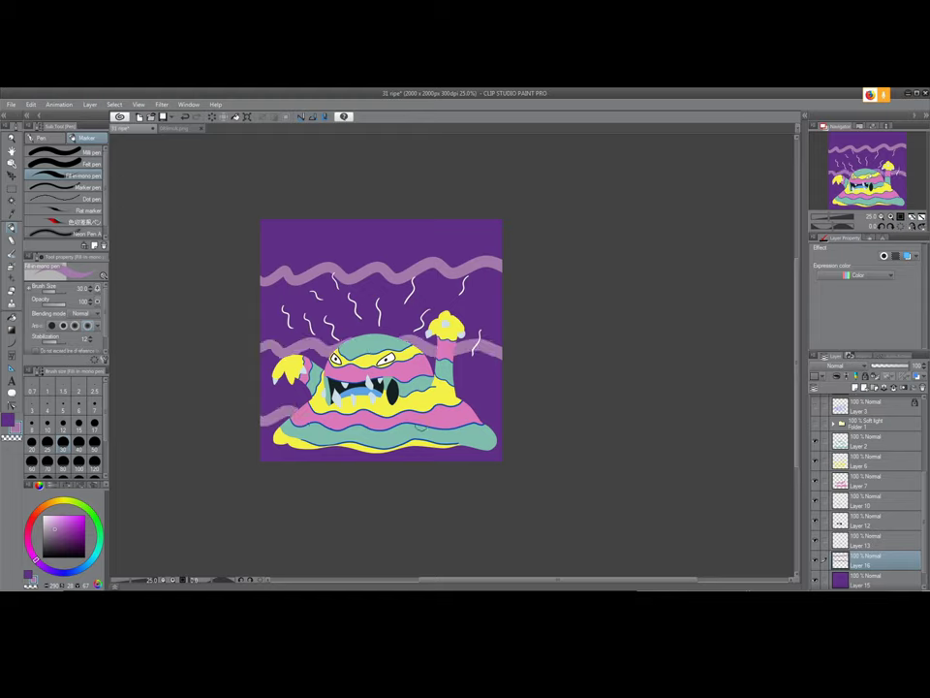
{"action": "mouse_move", "coordinate": [257, 219]}
{"action": "left_mouse_down"}
{"action": "mouse_move", "coordinate": [372, 231]}
{"action": "mouse_move", "coordinate": [561, 214]}
{"action": "left_mouse_up"}
{"action": "key", "text": "ctrl+z"}
{"action": "mouse_move", "coordinate": [256, 222]}
{"action": "left_mouse_down"}
{"action": "mouse_move", "coordinate": [475, 228]}
{"action": "mouse_move", "coordinate": [564, 219]}
{"action": "left_mouse_up"}
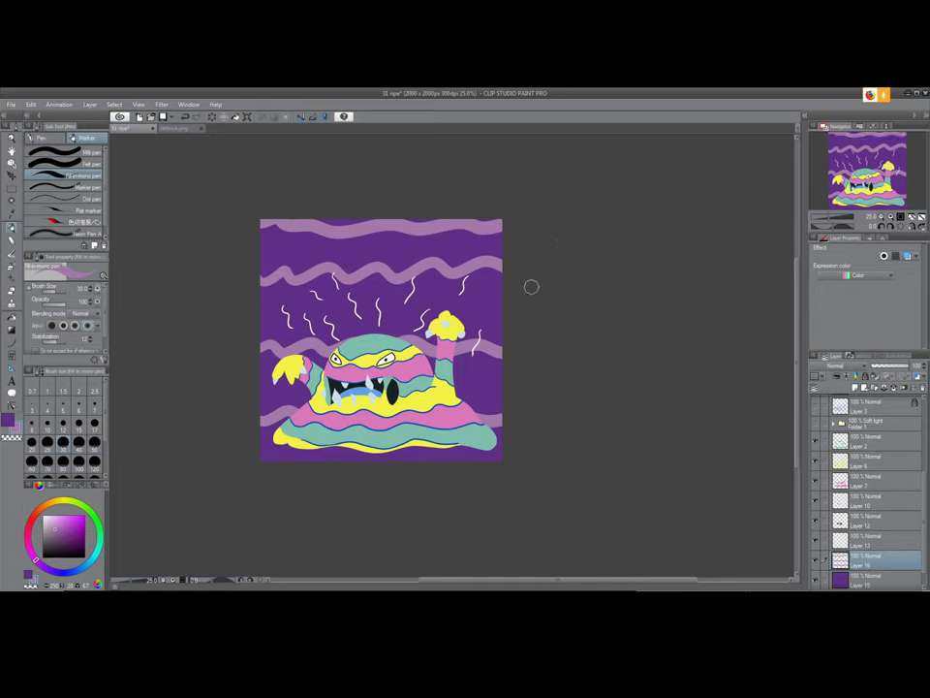
{"action": "mouse_move", "coordinate": [257, 218]}
{"action": "left_mouse_down"}
{"action": "mouse_move", "coordinate": [278, 210]}
{"action": "mouse_move", "coordinate": [528, 218]}
{"action": "left_mouse_up"}
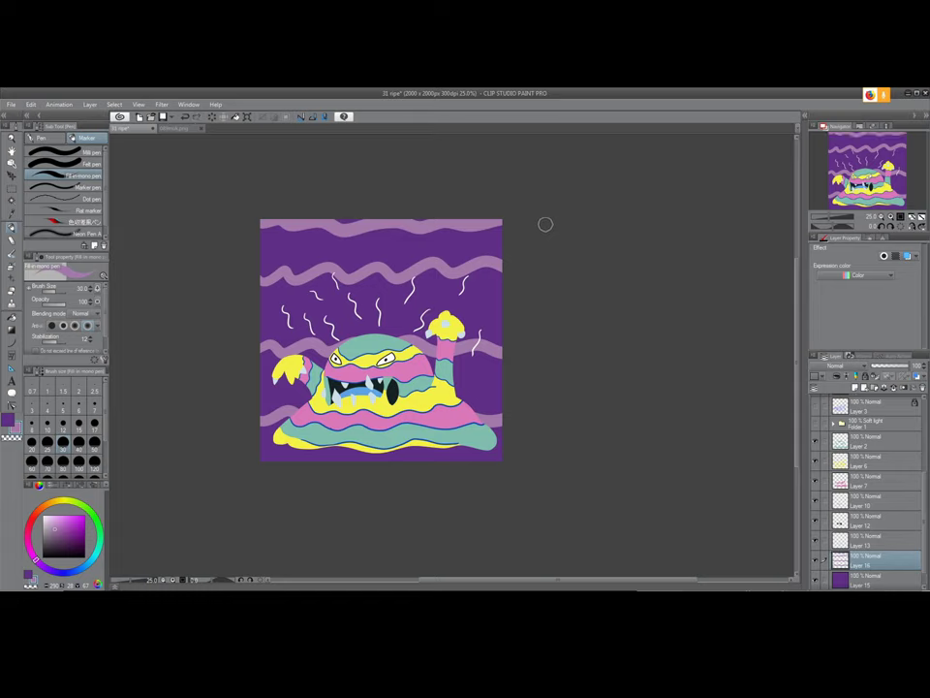
Lower the striped layer's opacity to 14%, then replace that layer with a new empty raster layer above Layer 15
{"action": "left_click_drag", "start_coordinate": [892, 366], "coordinate": [881, 368]}
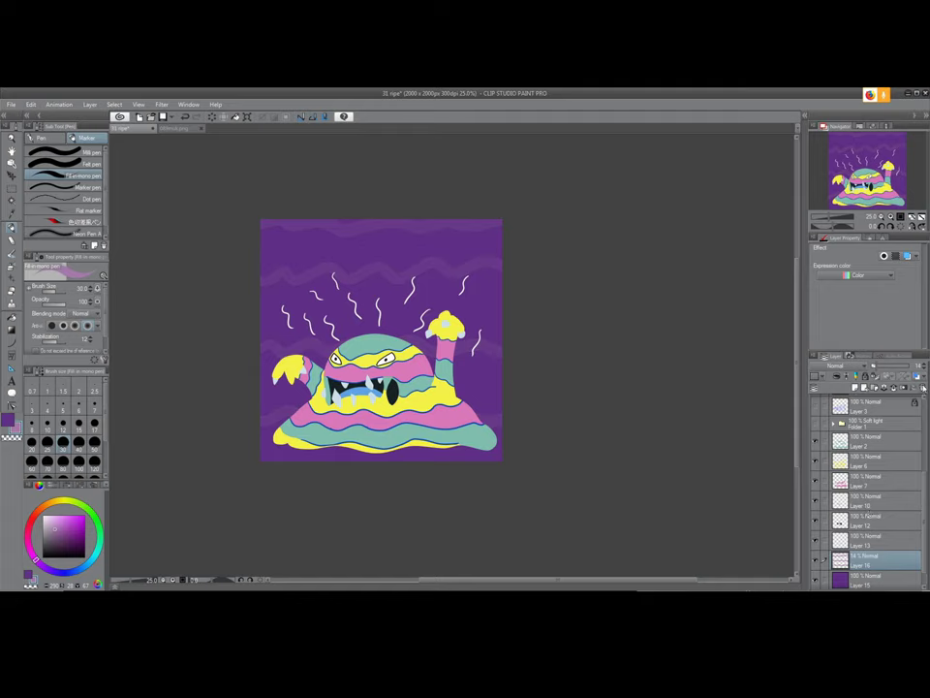
{"action": "left_click", "coordinate": [923, 388]}
{"action": "left_click", "coordinate": [854, 389]}
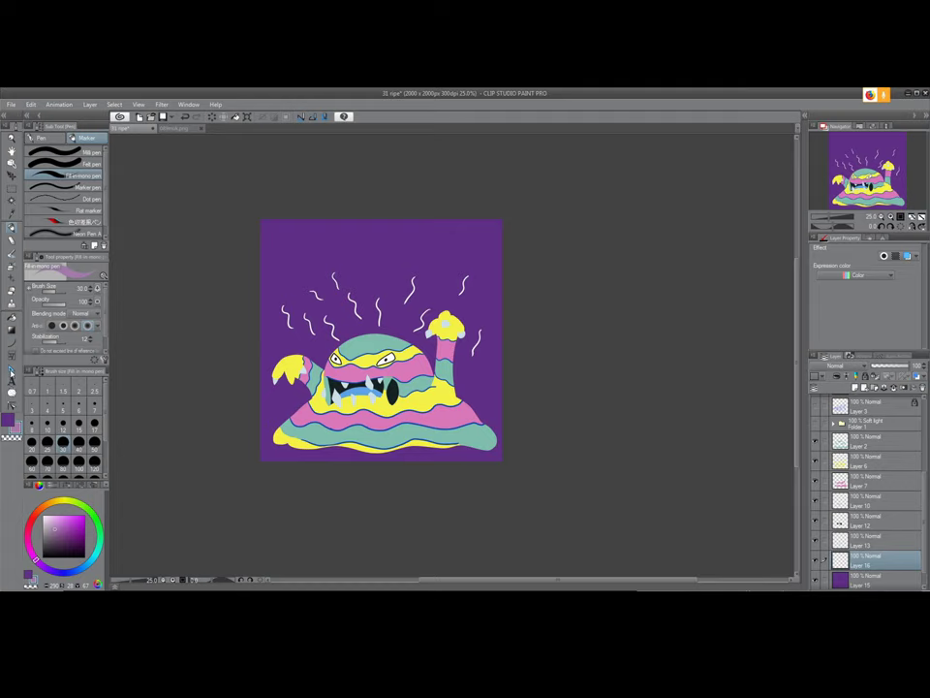
Place a six-line symmetrical ruler with line symmetry on Layer 16, centered on the Muk's face, and switch to the Fill-in mono pen
{"action": "left_click", "coordinate": [11, 371]}
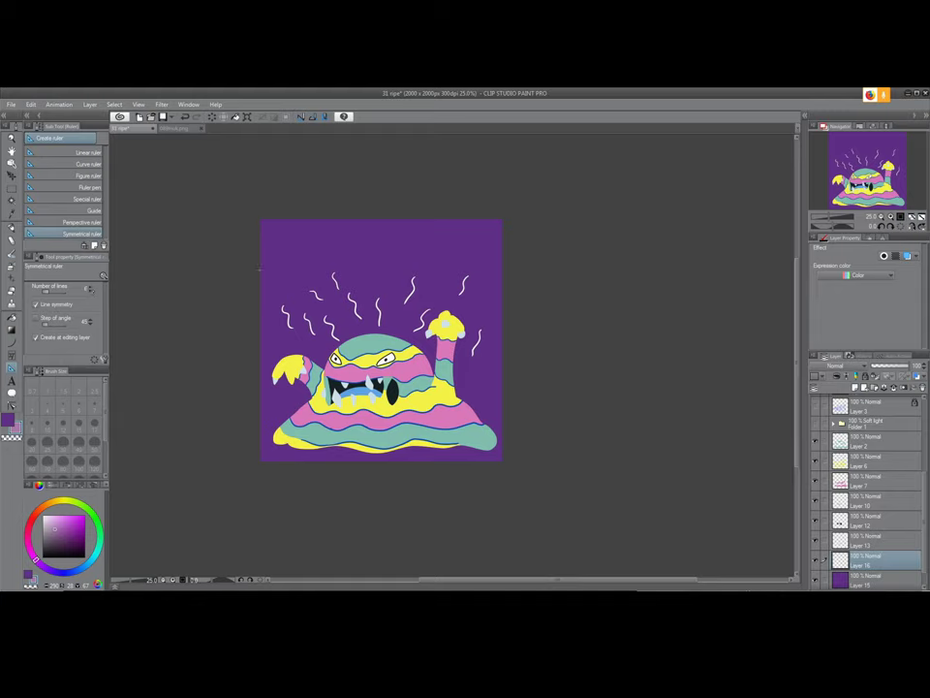
{"action": "left_click_drag", "start_coordinate": [259, 269], "coordinate": [505, 265]}
{"action": "left_click_drag", "start_coordinate": [289, 221], "coordinate": [376, 364]}
{"action": "key", "text": "ctrl+z"}
{"action": "left_click_drag", "start_coordinate": [378, 330], "coordinate": [502, 464]}
{"action": "left_click_drag", "start_coordinate": [373, 374], "coordinate": [549, 366]}
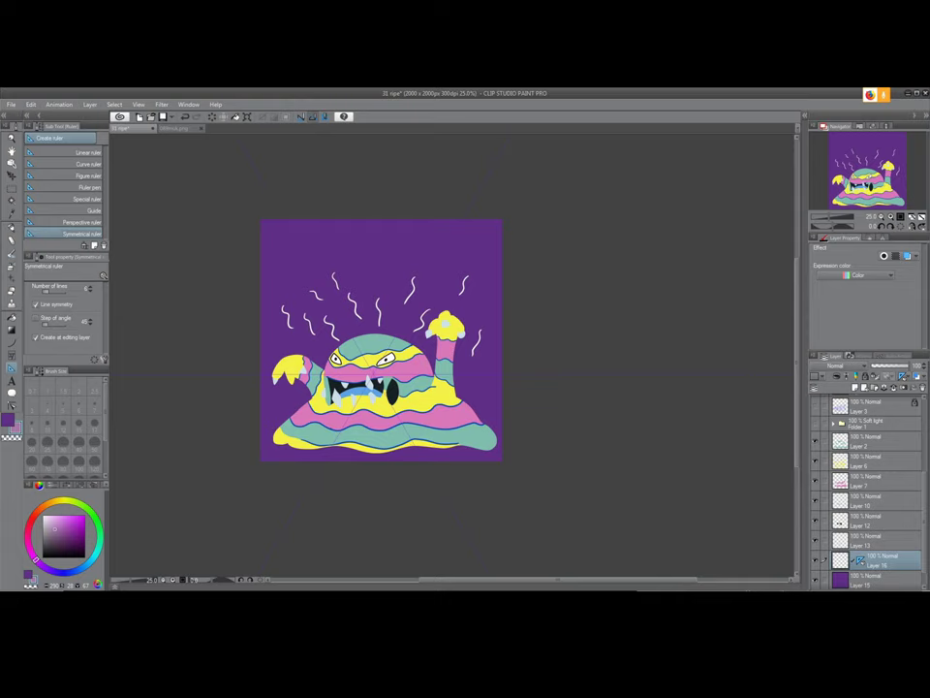
{"action": "key", "text": "p"}
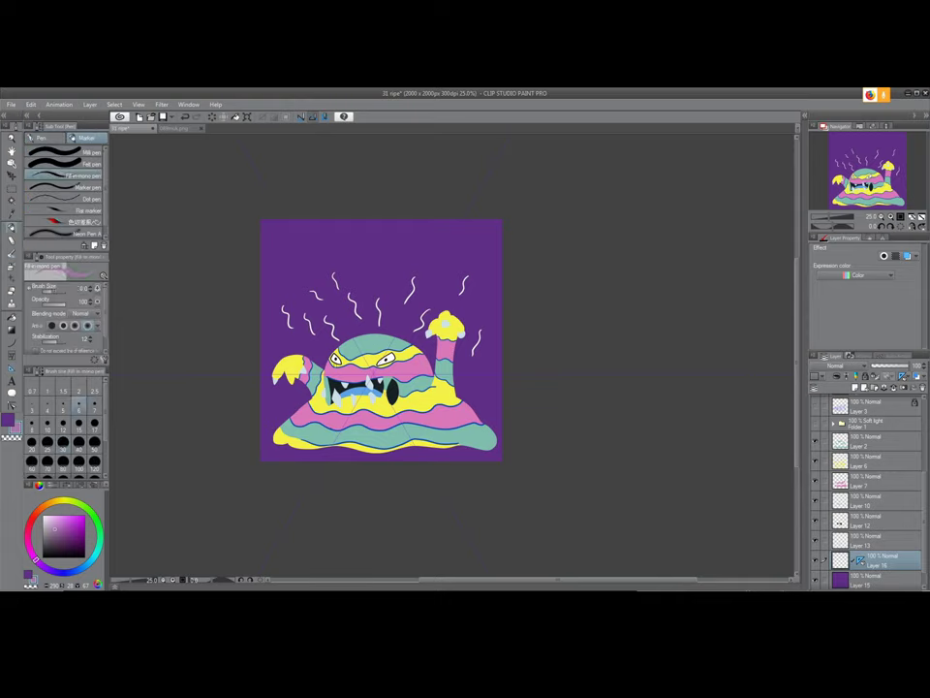
Try symmetrical strokes around the Muk with the Fill-in mono pen and undo them
{"action": "mouse_move", "coordinate": [396, 335]}
{"action": "left_mouse_down"}
{"action": "mouse_move", "coordinate": [355, 285]}
{"action": "mouse_move", "coordinate": [260, 291]}
{"action": "mouse_move", "coordinate": [398, 473]}
{"action": "mouse_move", "coordinate": [471, 243]}
{"action": "mouse_move", "coordinate": [329, 267]}
{"action": "mouse_move", "coordinate": [310, 233]}
{"action": "mouse_move", "coordinate": [276, 291]}
{"action": "mouse_move", "coordinate": [339, 271]}
{"action": "mouse_move", "coordinate": [296, 252]}
{"action": "left_mouse_up"}
{"action": "key", "text": "ctrl+z"}
{"action": "key", "text": "ctrl+z"}
{"action": "mouse_move", "coordinate": [327, 196]}
{"action": "left_mouse_down"}
{"action": "mouse_move", "coordinate": [216, 378]}
{"action": "mouse_move", "coordinate": [387, 329]}
{"action": "mouse_move", "coordinate": [551, 446]}
{"action": "left_mouse_up"}
{"action": "key", "text": "ctrl+z"}
Replace the symmetrical ruler layer with a new empty raster layer above the purple fill layer
{"action": "left_click", "coordinate": [925, 388]}
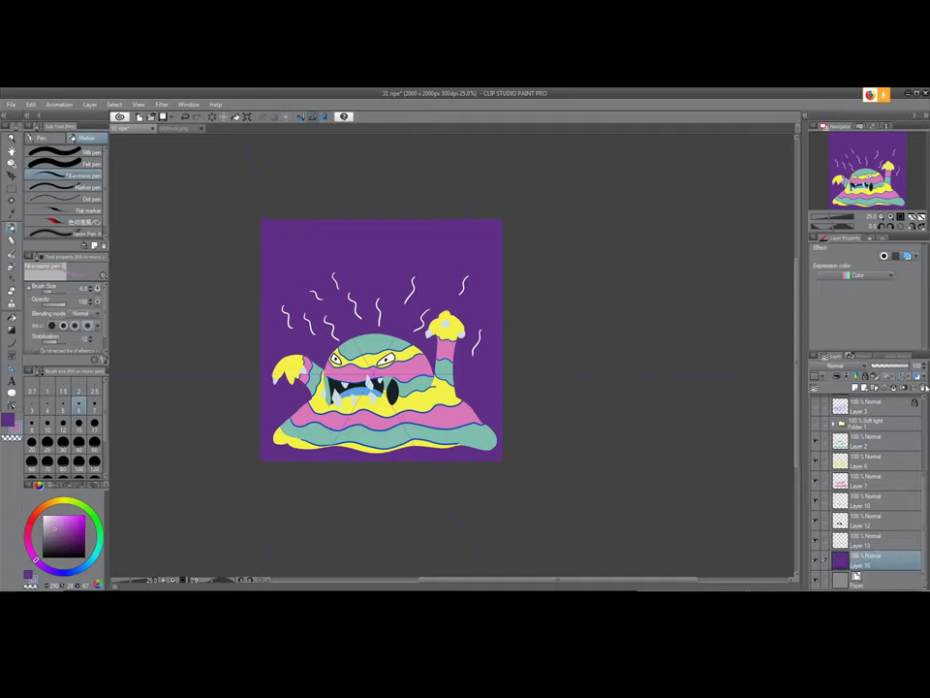
{"action": "left_click", "coordinate": [852, 389]}
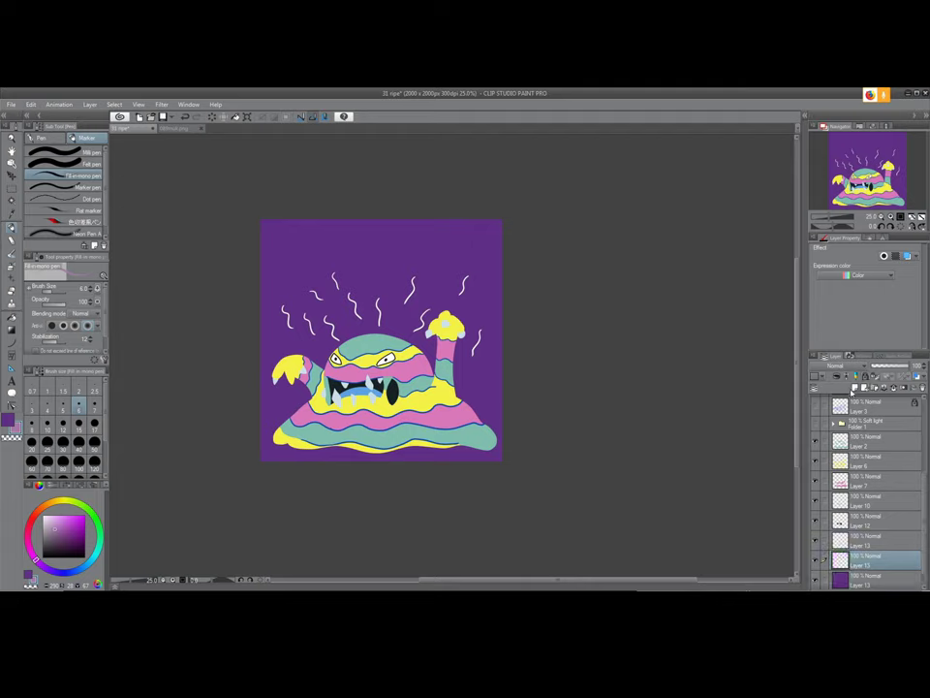
Try a Curve with the Waved line brush shape at size 300 across the upper background and undo it
{"action": "left_click", "coordinate": [11, 346]}
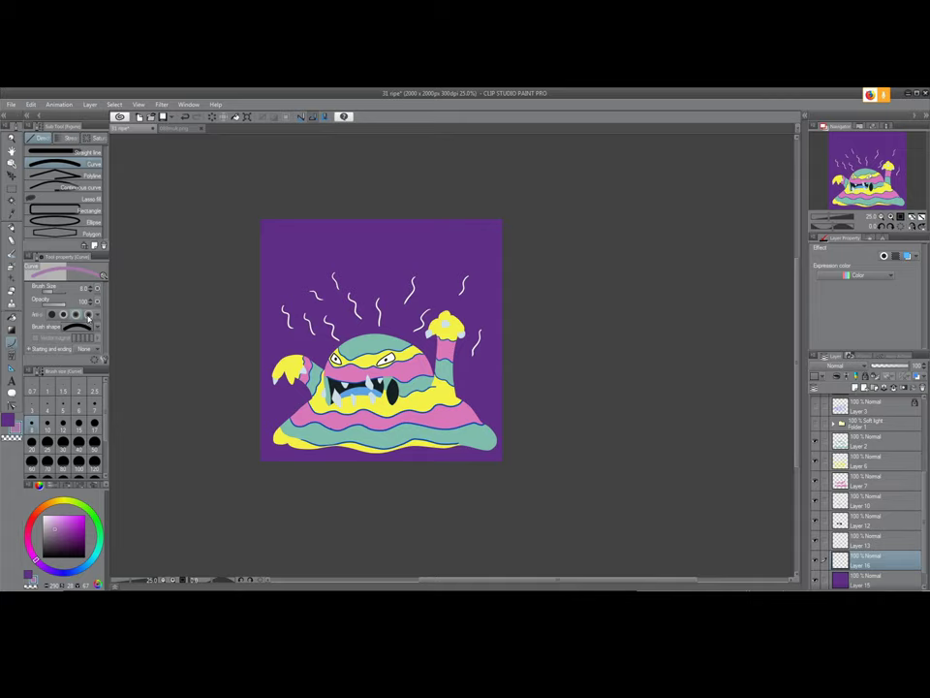
{"action": "left_click", "coordinate": [78, 327]}
{"action": "scroll", "coordinate": [80, 437], "scroll_direction": "down", "scroll_amount": 2}
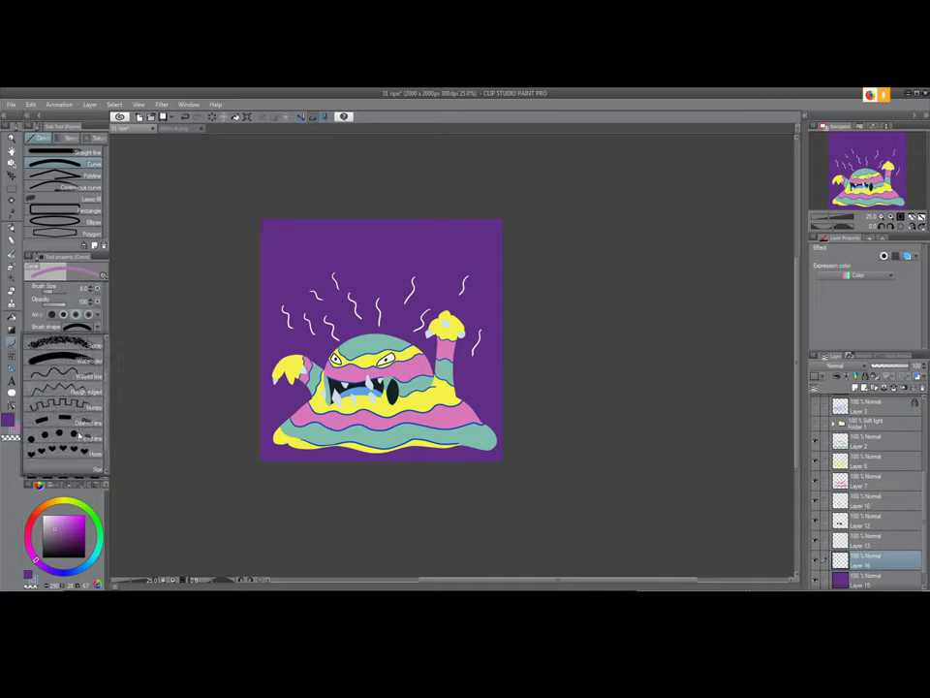
{"action": "left_click", "coordinate": [256, 296]}
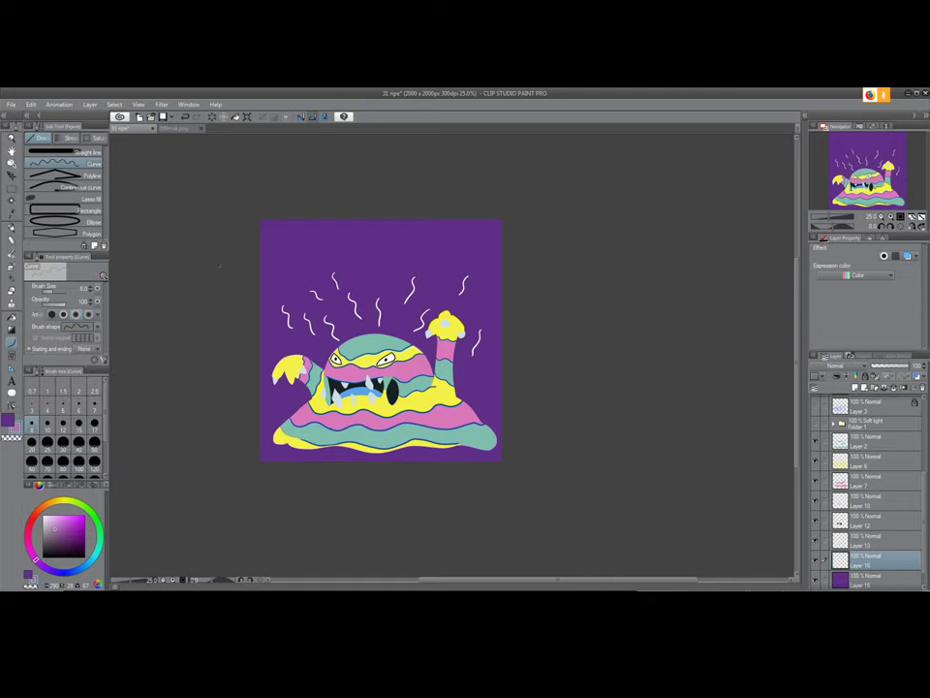
{"action": "left_click", "coordinate": [61, 291]}
{"action": "mouse_move", "coordinate": [247, 241]}
{"action": "left_mouse_down"}
{"action": "mouse_move", "coordinate": [560, 244]}
{"action": "mouse_move", "coordinate": [577, 233]}
{"action": "left_mouse_up"}
{"action": "left_click", "coordinate": [402, 307]}
{"action": "key", "text": "ctrl+z"}
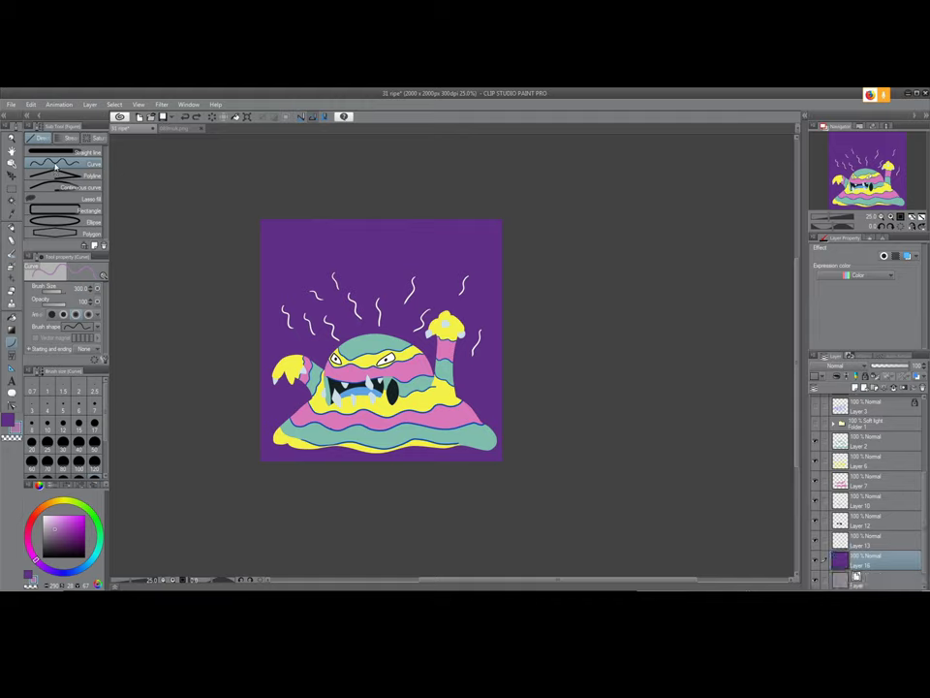
Add a new raster layer above the purple fill and reset the Curve tool's brush shape to Pen
{"action": "left_click", "coordinate": [56, 153]}
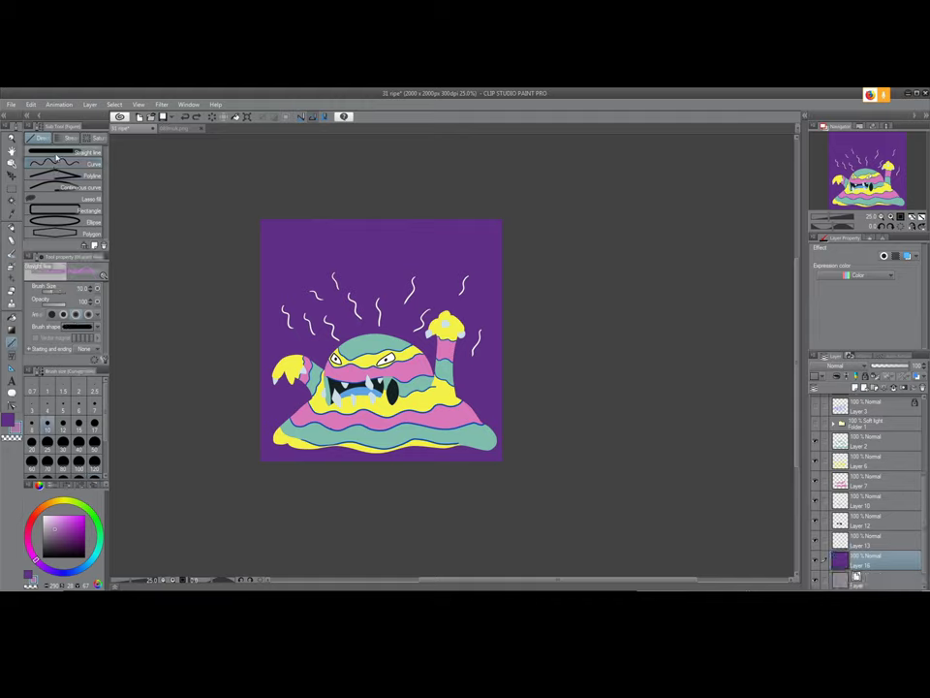
{"action": "left_click", "coordinate": [875, 390]}
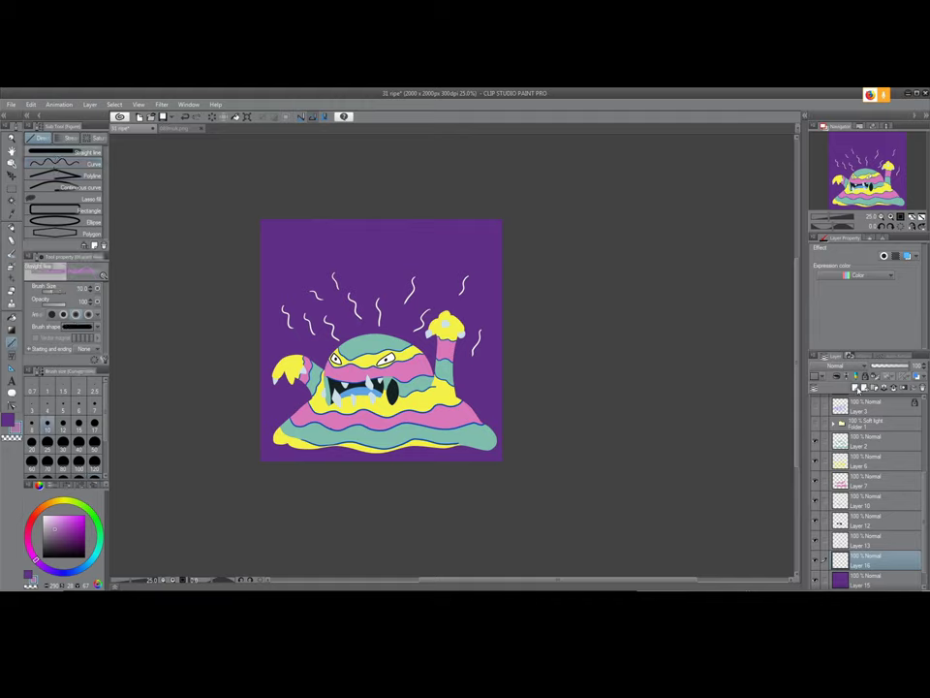
{"action": "left_click", "coordinate": [58, 163]}
{"action": "left_click", "coordinate": [98, 332]}
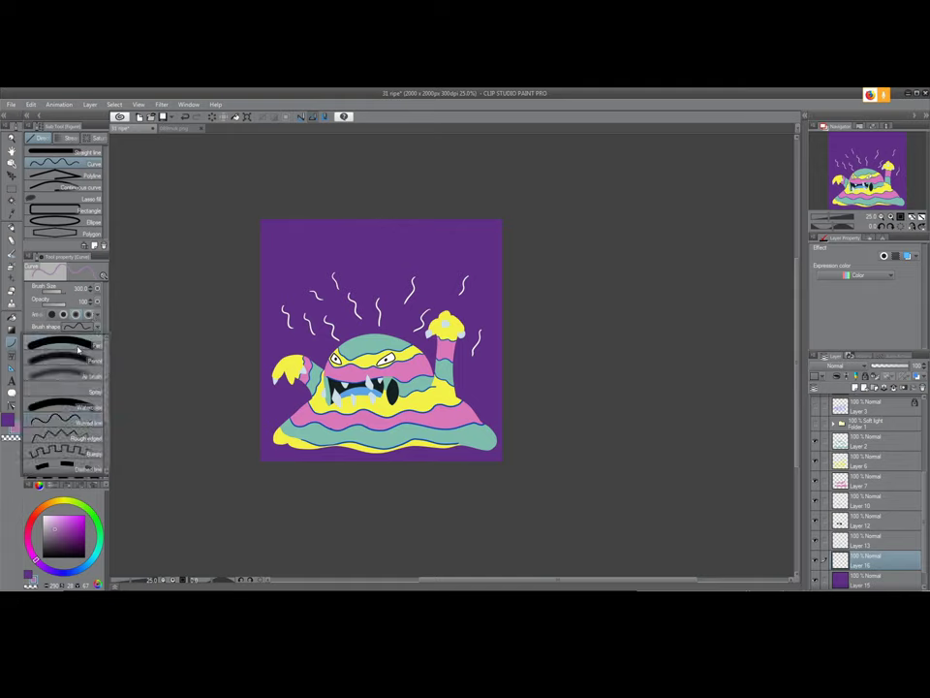
{"action": "left_click", "coordinate": [59, 344]}
Switch to the Straight line tool and set its brush shape to Waved line
{"action": "left_click", "coordinate": [71, 153]}
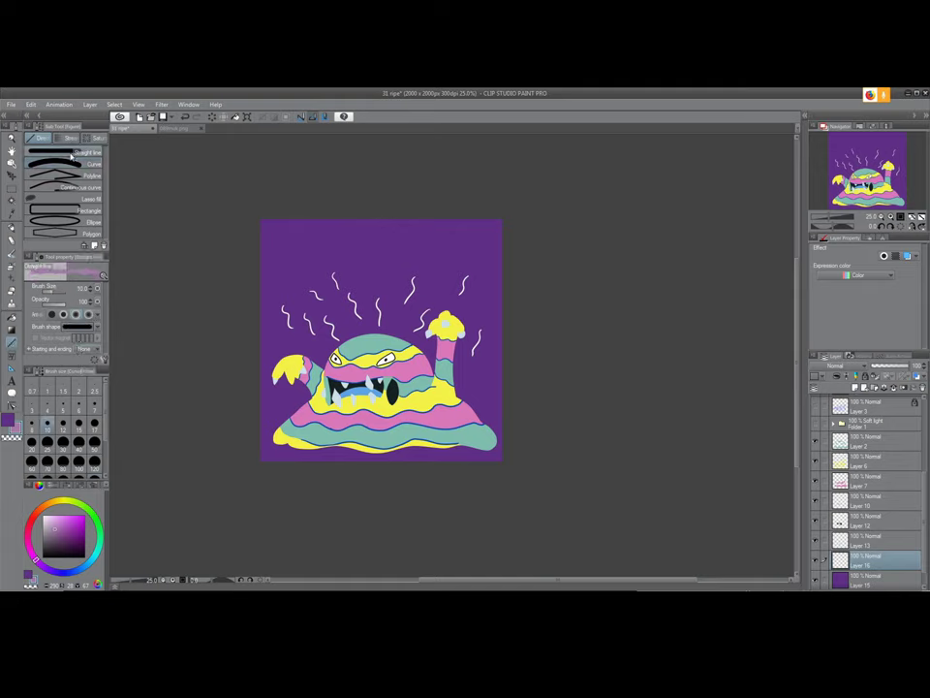
{"action": "left_click", "coordinate": [98, 332]}
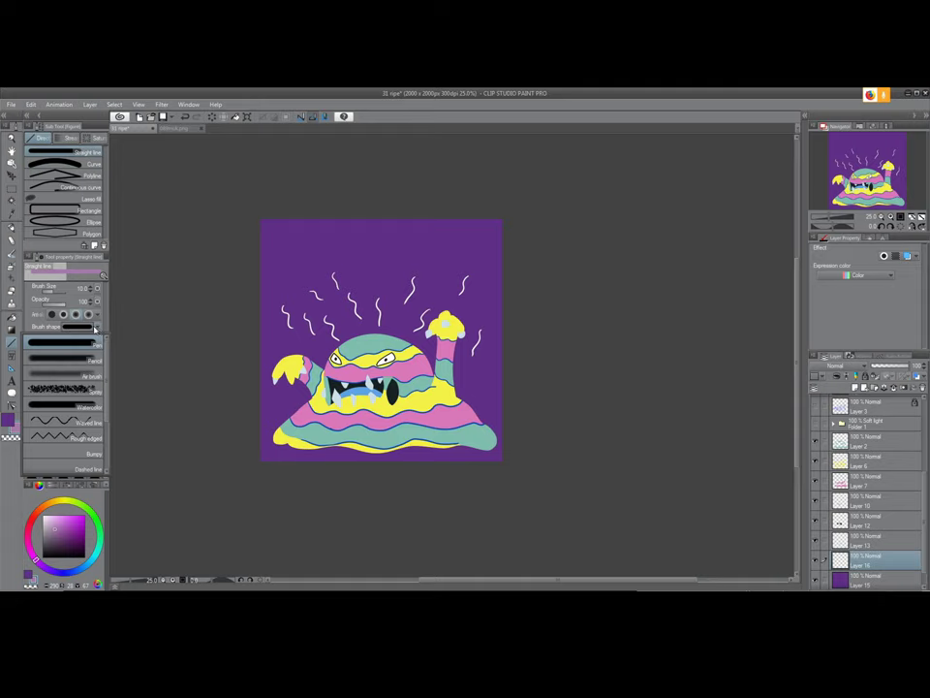
{"action": "left_click", "coordinate": [63, 421]}
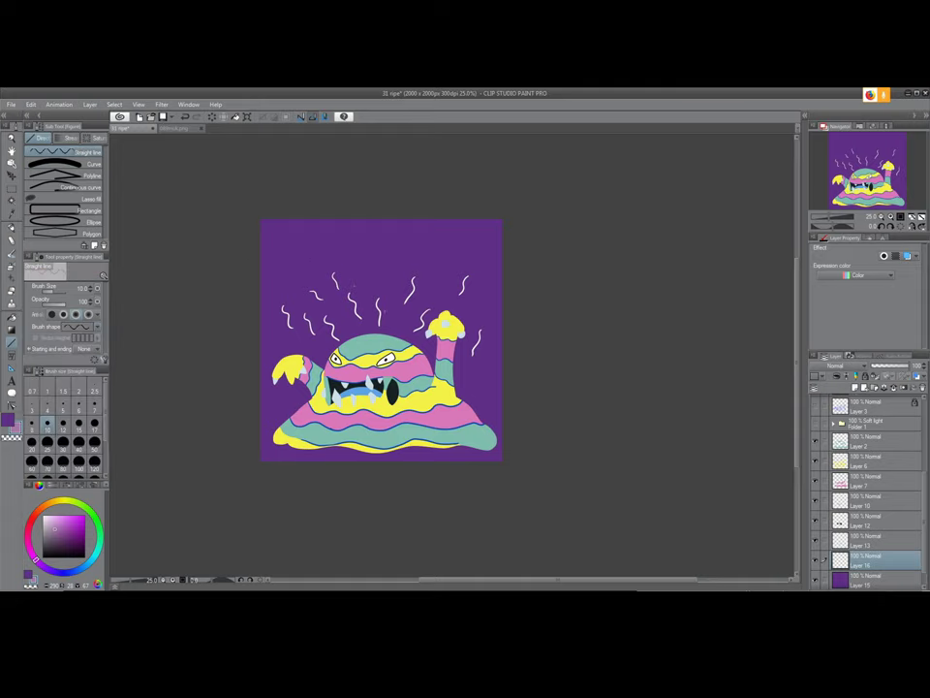
Try wavy straight lines across the upper background at brush sizes 120 and 2000, undoing each one
{"action": "left_click_drag", "start_coordinate": [260, 253], "coordinate": [548, 258]}
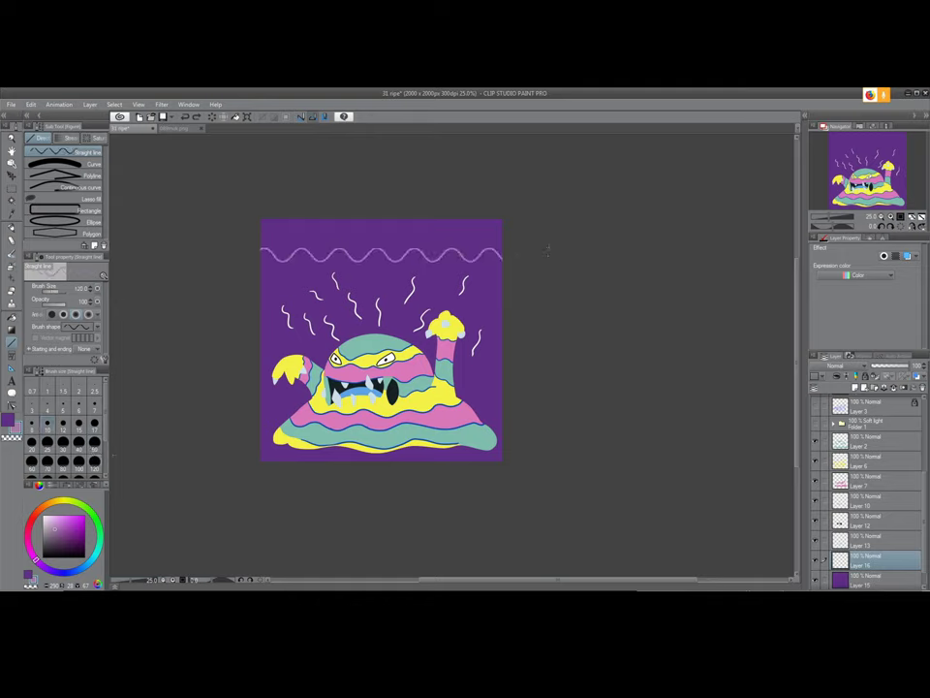
{"action": "key", "text": "ctrl+z"}
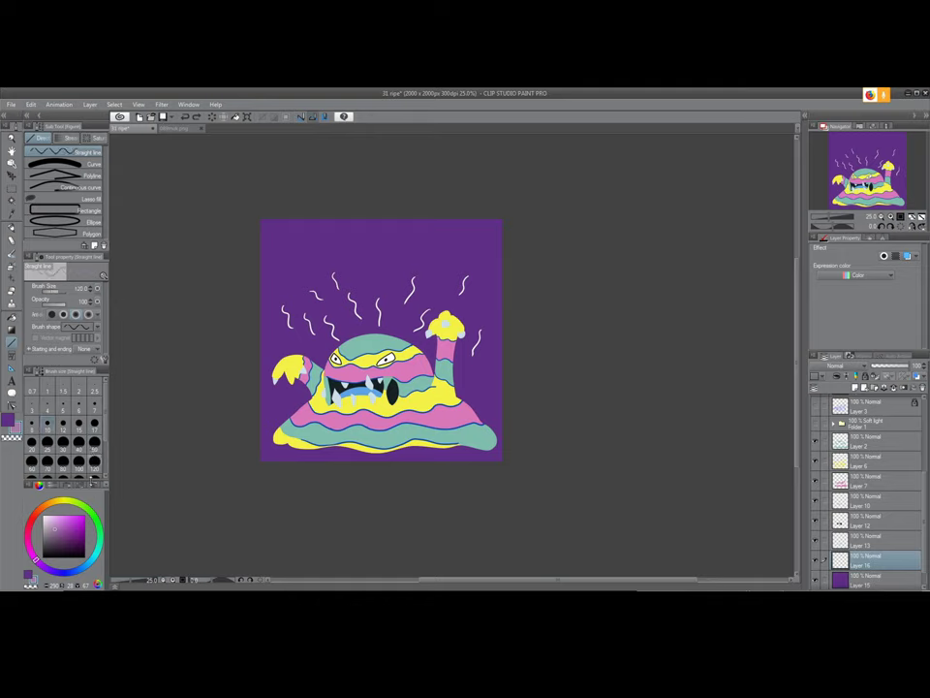
{"action": "scroll", "coordinate": [62, 456], "scroll_direction": "down", "scroll_amount": 5}
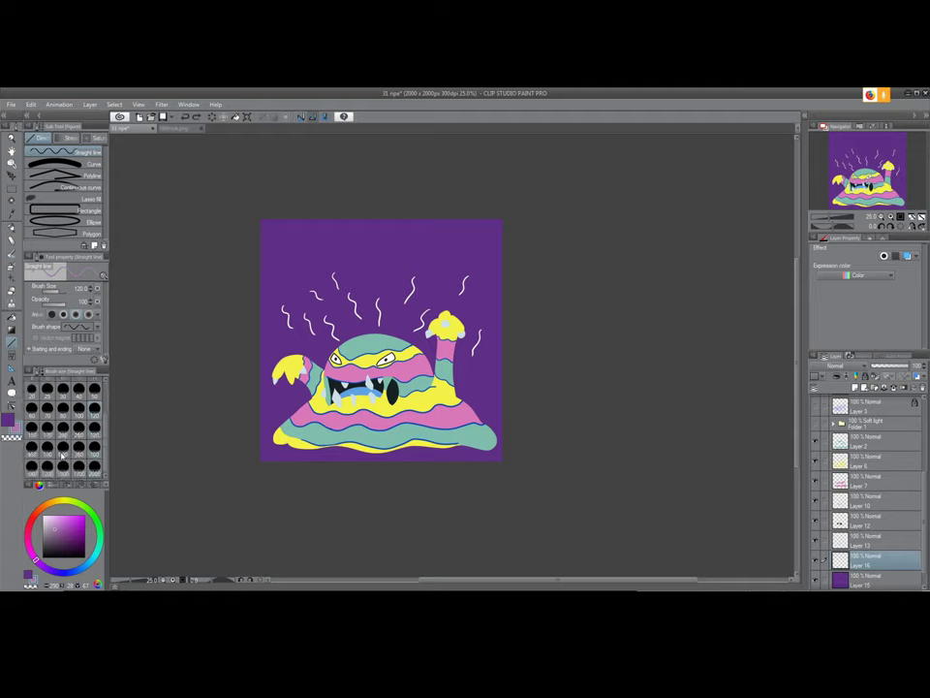
{"action": "left_click", "coordinate": [95, 469]}
{"action": "mouse_move", "coordinate": [155, 301]}
{"action": "left_mouse_down"}
{"action": "mouse_move", "coordinate": [457, 253]}
{"action": "mouse_move", "coordinate": [621, 302]}
{"action": "left_mouse_up"}
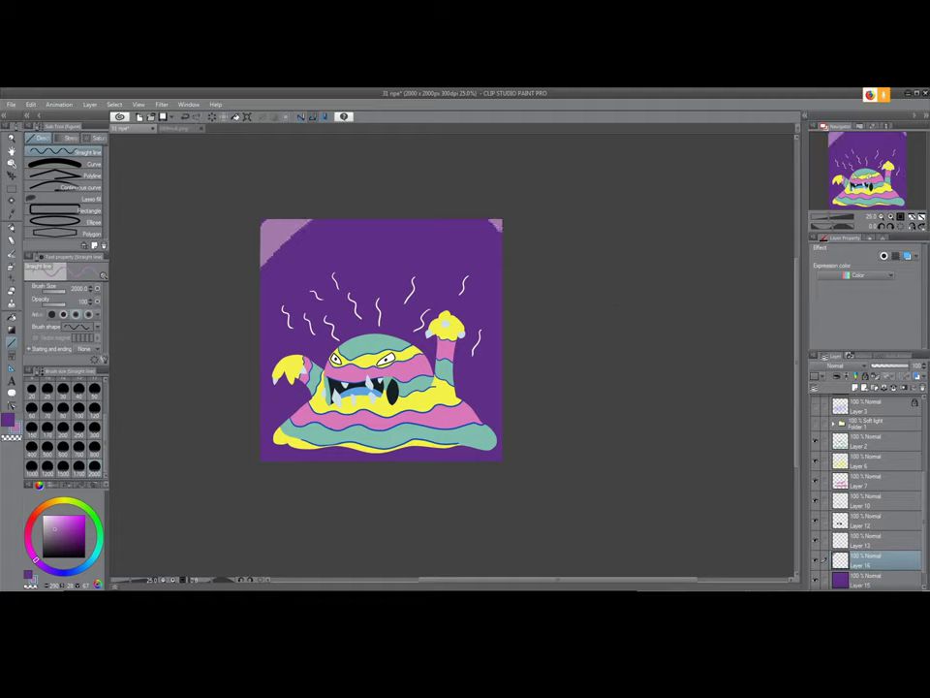
{"action": "key", "text": "ctrl+z"}
Try a series of horizontal wavy lines at brush size 120 down the background and undo them
{"action": "left_click", "coordinate": [94, 405]}
{"action": "mouse_move", "coordinate": [257, 253]}
{"action": "left_mouse_down"}
{"action": "mouse_move", "coordinate": [469, 271]}
{"action": "mouse_move", "coordinate": [525, 247]}
{"action": "left_mouse_up"}
{"action": "mouse_move", "coordinate": [524, 301]}
{"action": "left_mouse_down"}
{"action": "mouse_move", "coordinate": [353, 321]}
{"action": "mouse_move", "coordinate": [117, 315]}
{"action": "left_mouse_up"}
{"action": "left_click_drag", "start_coordinate": [276, 353], "coordinate": [537, 348]}
{"action": "mouse_move", "coordinate": [546, 397]}
{"action": "left_mouse_down"}
{"action": "mouse_move", "coordinate": [257, 430]}
{"action": "mouse_move", "coordinate": [546, 441]}
{"action": "left_mouse_up"}
{"action": "left_click_drag", "start_coordinate": [538, 211], "coordinate": [259, 215]}
{"action": "mouse_move", "coordinate": [147, 351]}
{"action": "left_mouse_down"}
{"action": "mouse_move", "coordinate": [408, 352]}
{"action": "mouse_move", "coordinate": [15, 354]}
{"action": "mouse_move", "coordinate": [314, 316]}
{"action": "mouse_move", "coordinate": [217, 332]}
{"action": "left_mouse_up"}
{"action": "key", "text": "ctrl+z"}
{"action": "key", "text": "ctrl+z"}
{"action": "key", "text": "ctrl+z"}
{"action": "key", "text": "ctrl+z"}
{"action": "key", "text": "ctrl+z"}
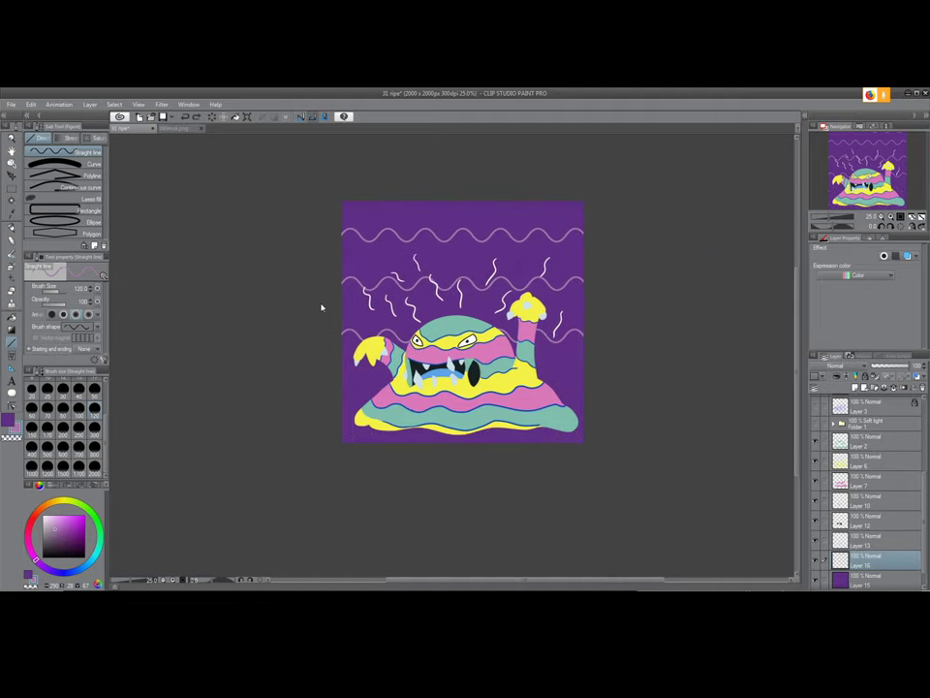
Draw five horizontal wavy lines at brush size 300 behind the Muk, from the canvas's upper edge to its lower edge
{"action": "left_click", "coordinate": [94, 427]}
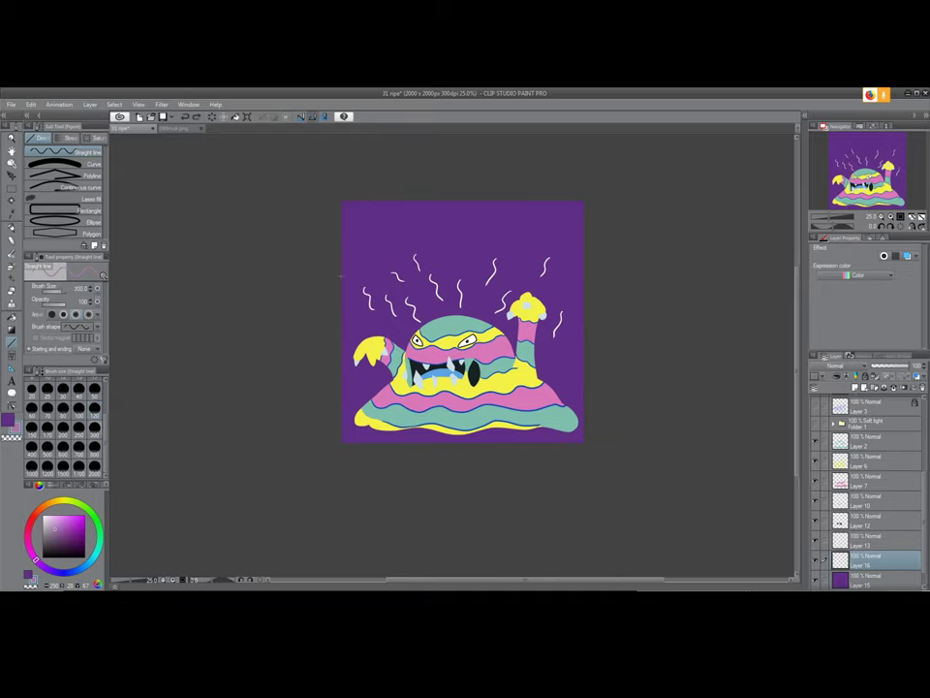
{"action": "left_click_drag", "start_coordinate": [340, 276], "coordinate": [586, 281]}
{"action": "mouse_move", "coordinate": [592, 209]}
{"action": "left_mouse_down"}
{"action": "mouse_move", "coordinate": [446, 213]}
{"action": "mouse_move", "coordinate": [184, 194]}
{"action": "left_mouse_up"}
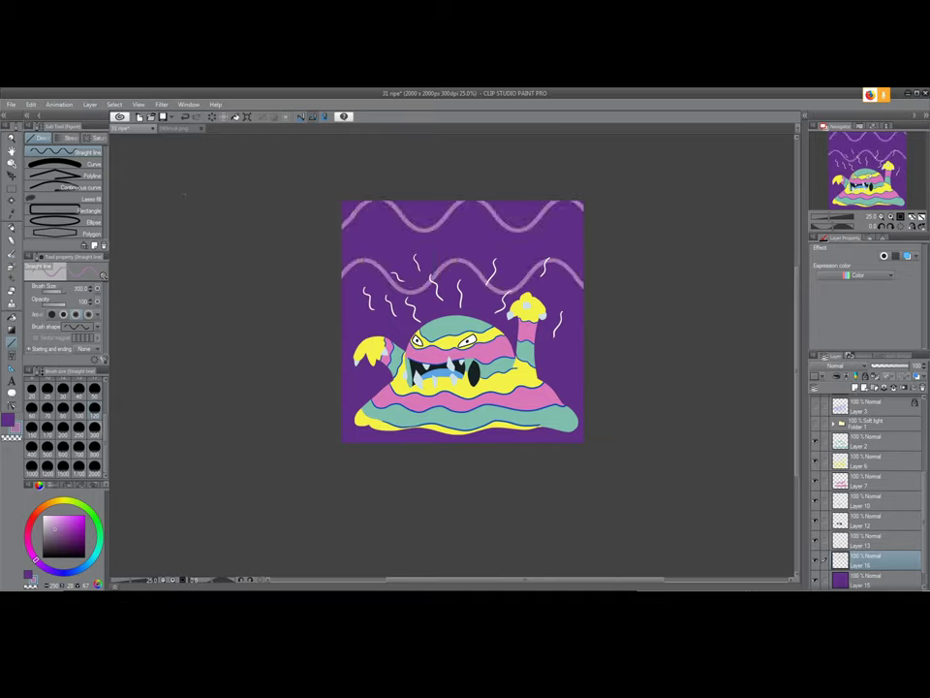
{"action": "left_click_drag", "start_coordinate": [327, 341], "coordinate": [603, 343]}
{"action": "scroll", "coordinate": [591, 388], "scroll_direction": "right", "scroll_amount": 3}
{"action": "left_click_drag", "start_coordinate": [580, 418], "coordinate": [656, 419]}
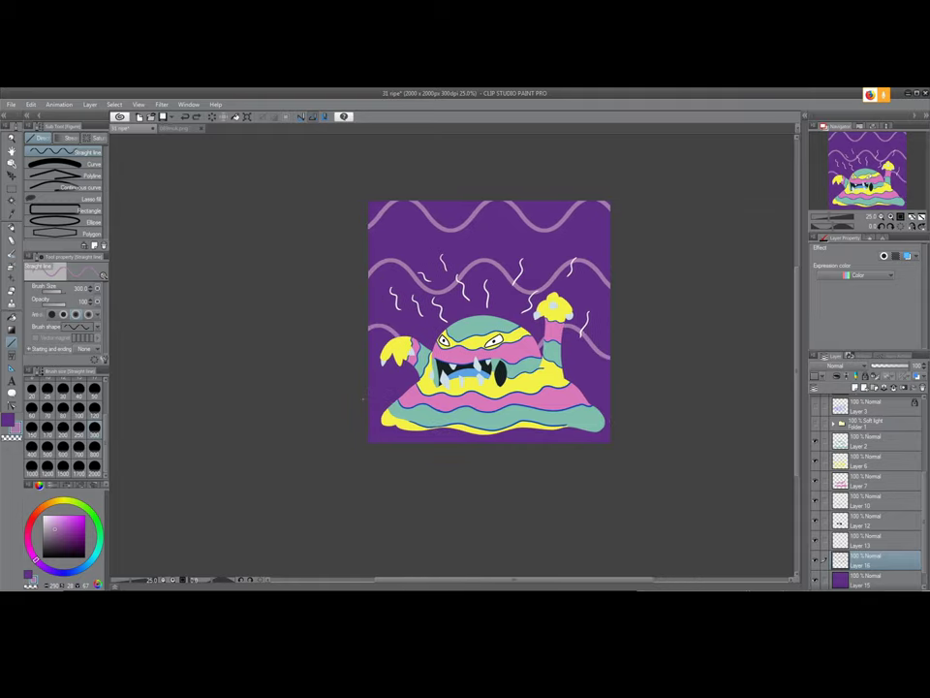
{"action": "left_click_drag", "start_coordinate": [363, 401], "coordinate": [179, 400]}
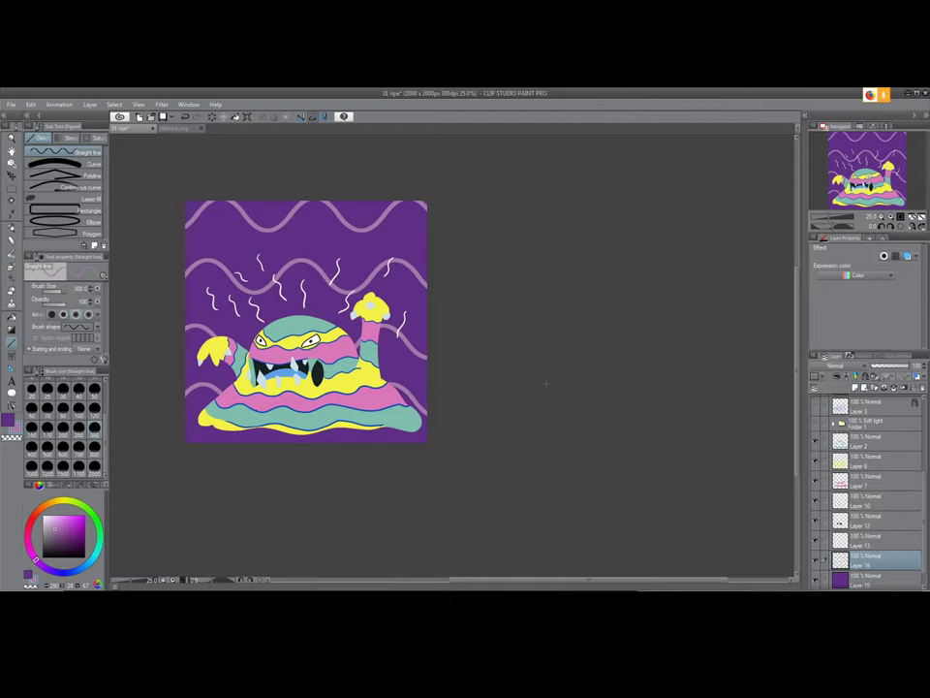
{"action": "left_click_drag", "start_coordinate": [445, 456], "coordinate": [139, 458]}
{"action": "scroll", "coordinate": [139, 458], "scroll_direction": "left", "scroll_amount": 2}
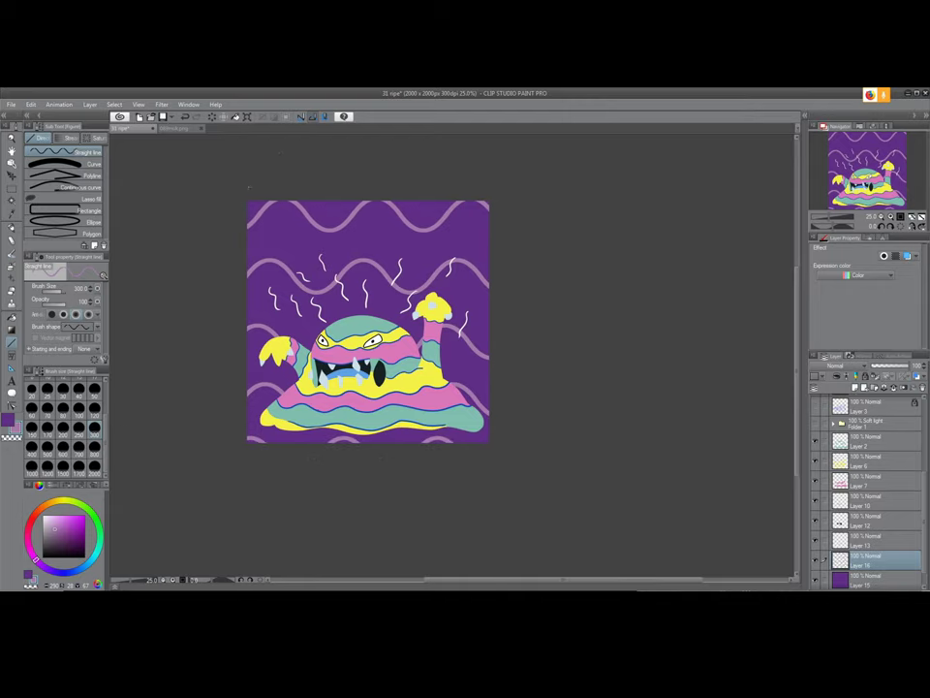
{"action": "scroll", "coordinate": [459, 405], "scroll_direction": "down", "scroll_amount": 4}
{"action": "scroll", "coordinate": [472, 461], "scroll_direction": "up", "scroll_amount": 3}
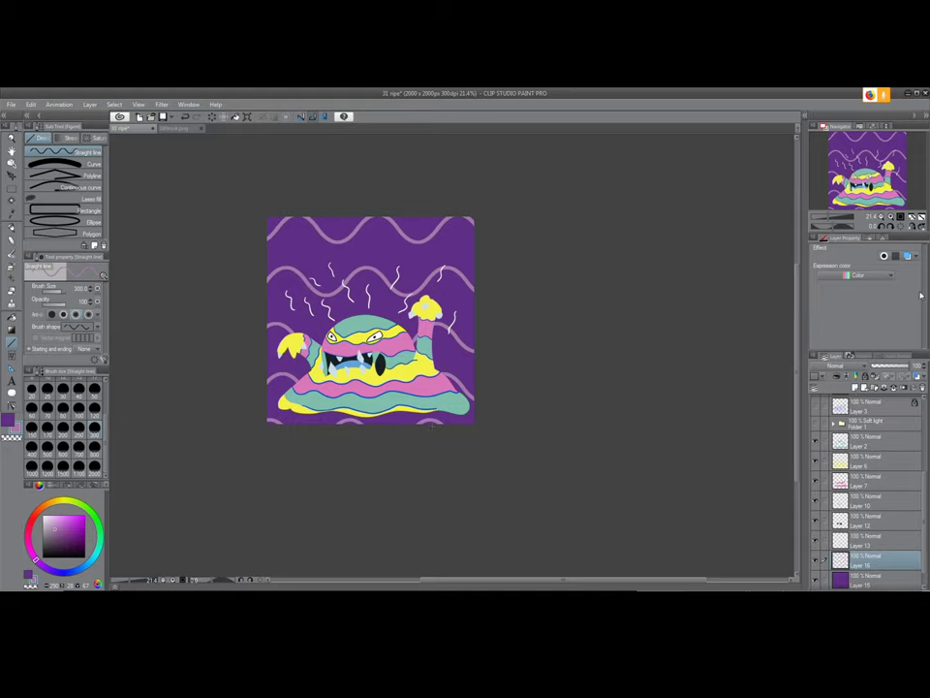
Lower the wave layer's opacity to 49% and try thinner wavy lines at brush size 150 on a new layer above it
{"action": "left_click_drag", "start_coordinate": [915, 367], "coordinate": [888, 368]}
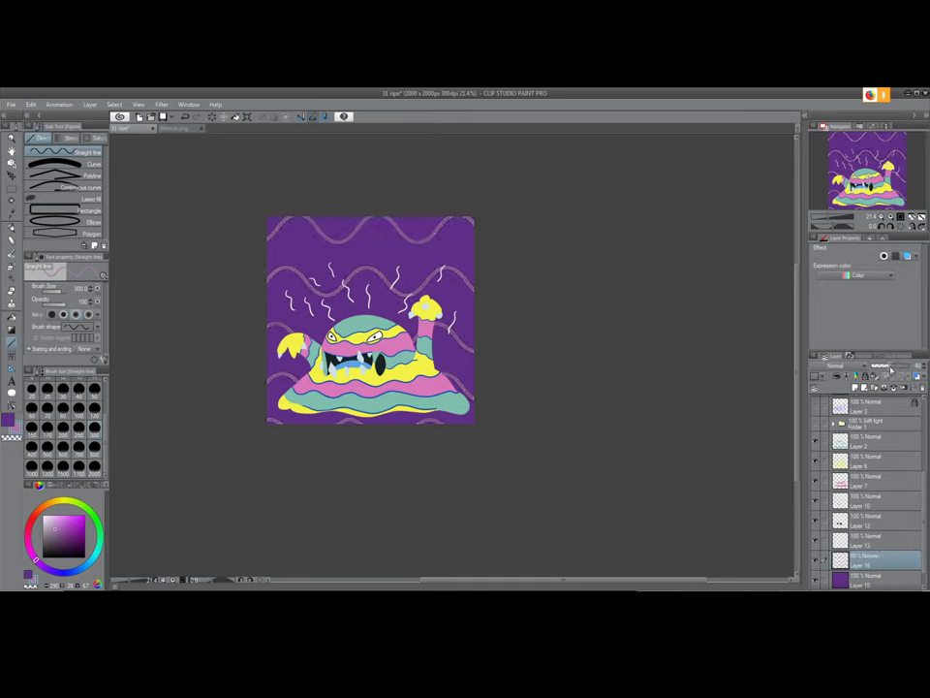
{"action": "left_click", "coordinate": [854, 387]}
{"action": "left_click_drag", "start_coordinate": [261, 253], "coordinate": [503, 249]}
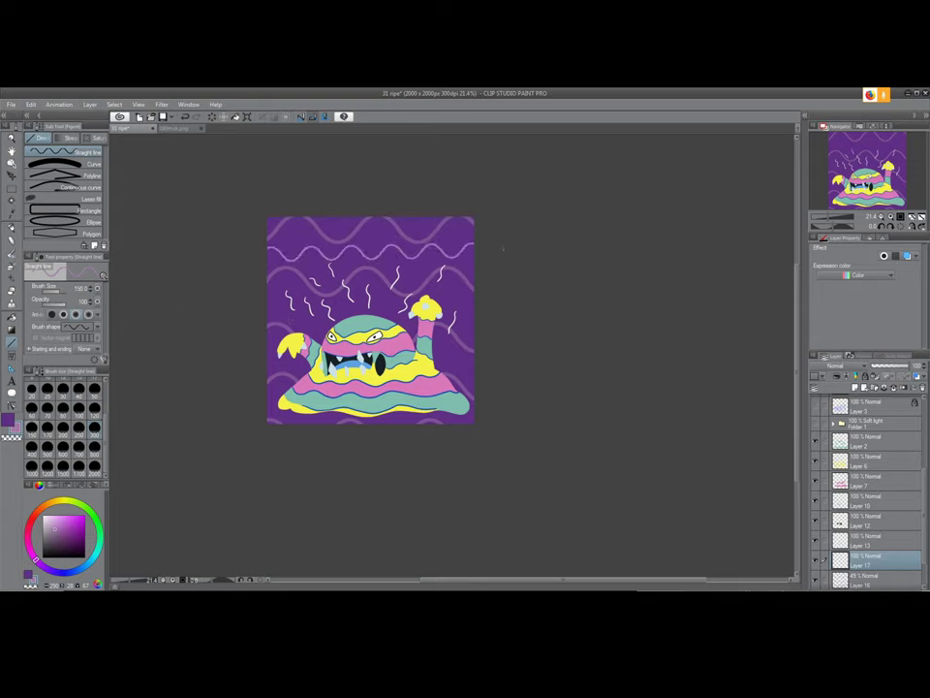
{"action": "left_click_drag", "start_coordinate": [483, 313], "coordinate": [228, 312]}
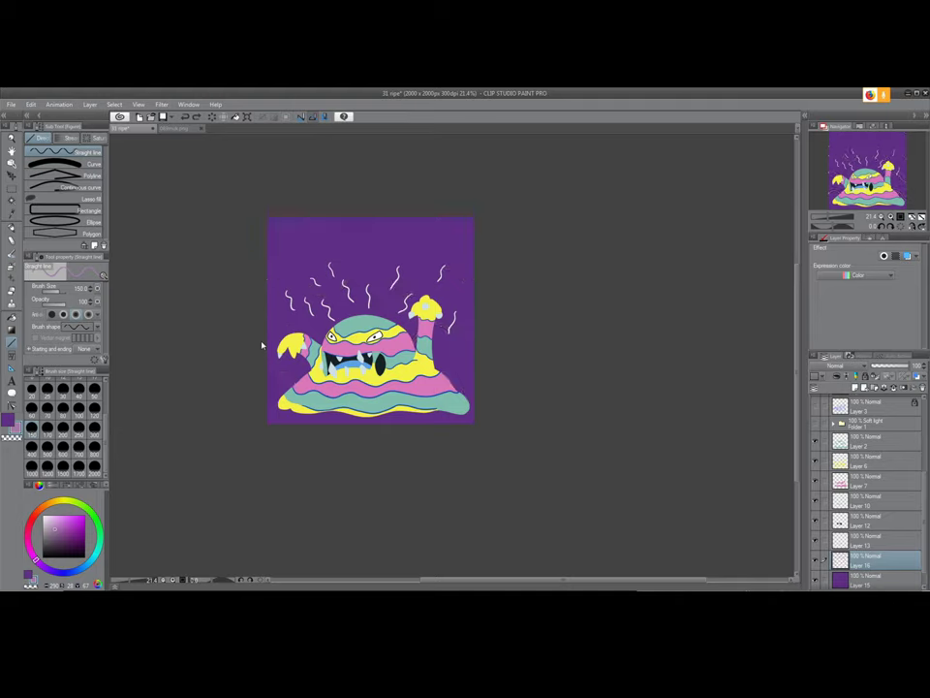
Draw one horizontal wavy line across the upper background on Layer 16 at brush size 300
{"action": "left_click", "coordinate": [95, 430]}
{"action": "left_click_drag", "start_coordinate": [268, 241], "coordinate": [503, 242]}
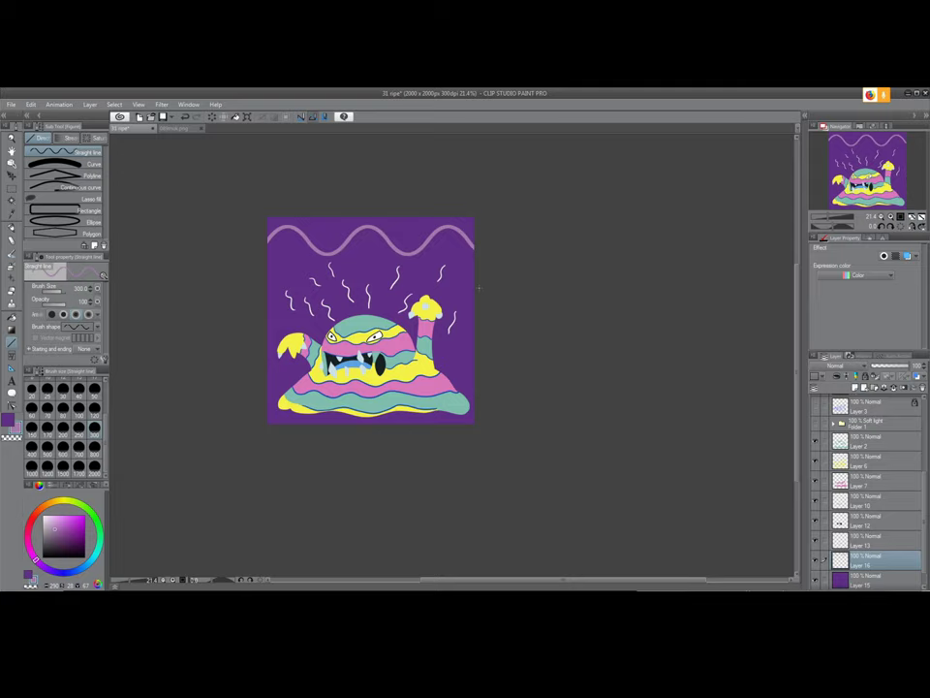
Duplicate the wavy line layer three times and move the copies below one another at even spacing down to the canvas's lower edge
{"action": "left_click", "coordinate": [9, 175]}
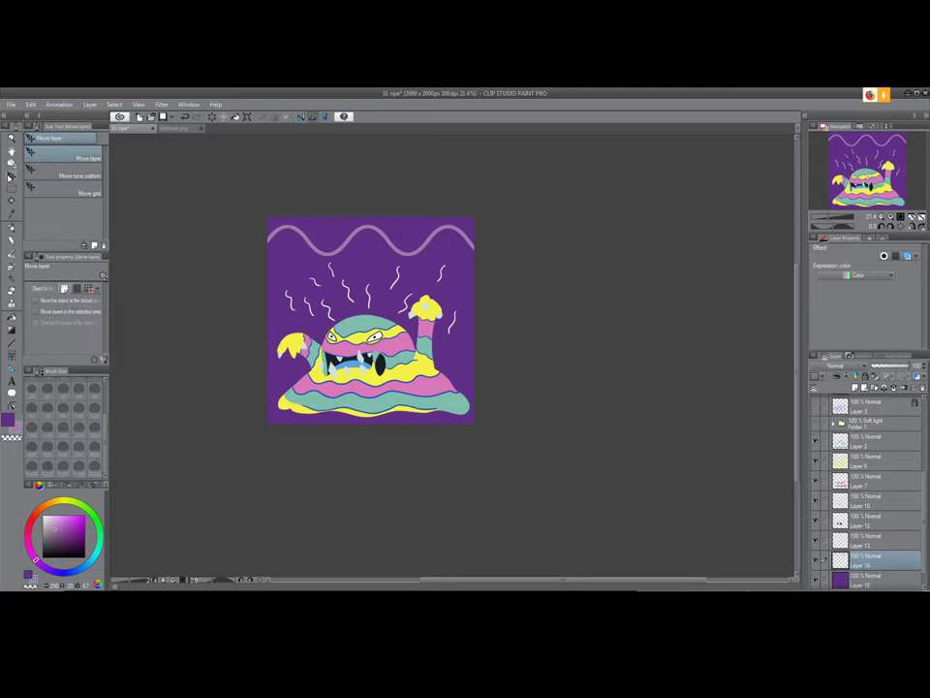
{"action": "key", "text": "ctrl+c"}
{"action": "key", "text": "ctrl+v"}
{"action": "left_click_drag", "start_coordinate": [340, 254], "coordinate": [341, 304]}
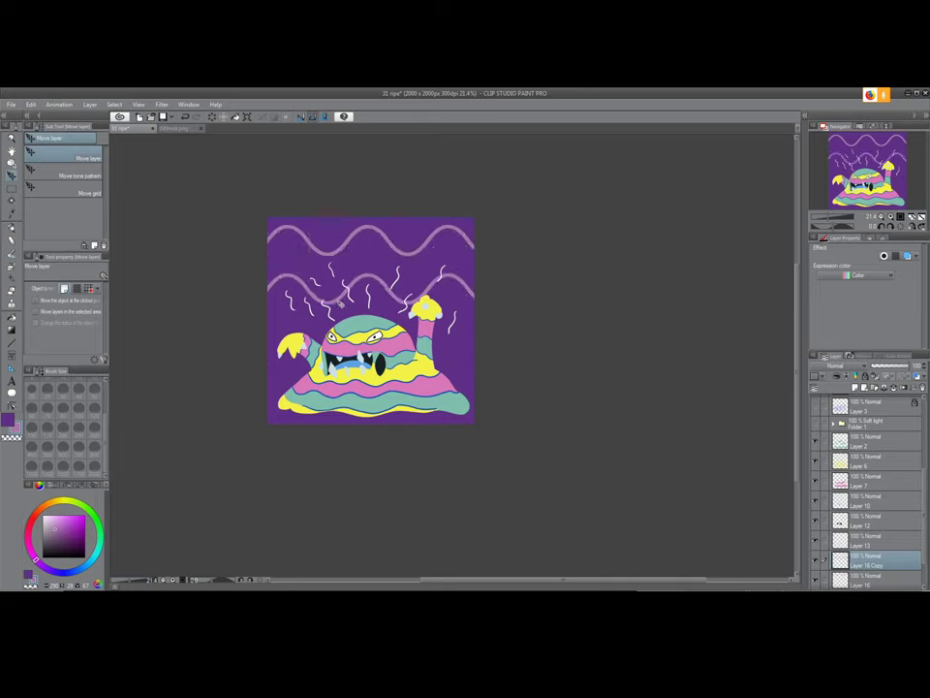
{"action": "key", "text": "ctrl+v"}
{"action": "left_click_drag", "start_coordinate": [340, 305], "coordinate": [340, 363]}
{"action": "key", "text": "ctrl+x"}
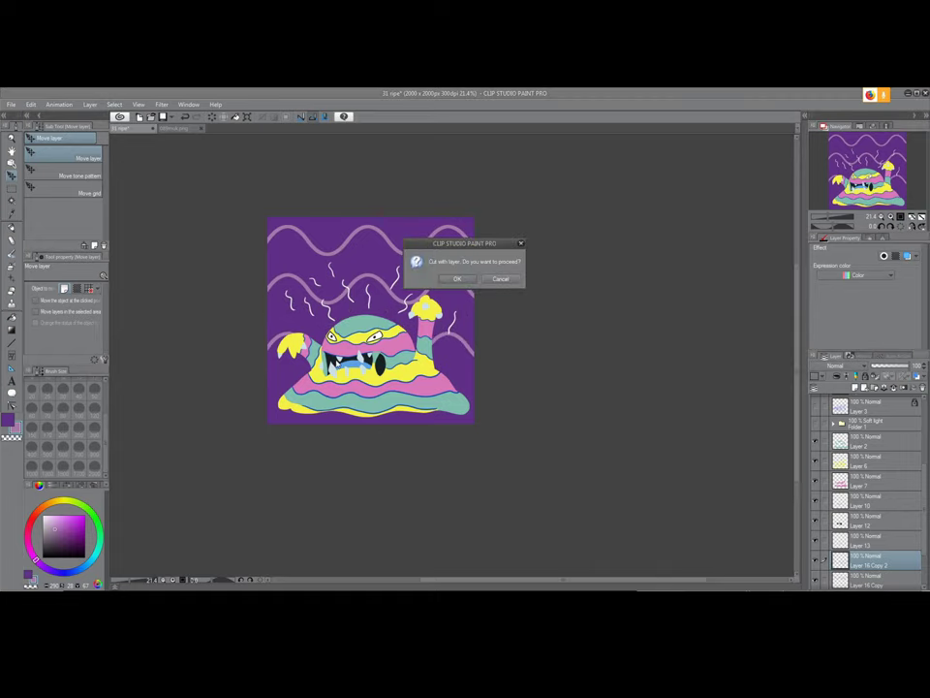
{"action": "left_click", "coordinate": [500, 279]}
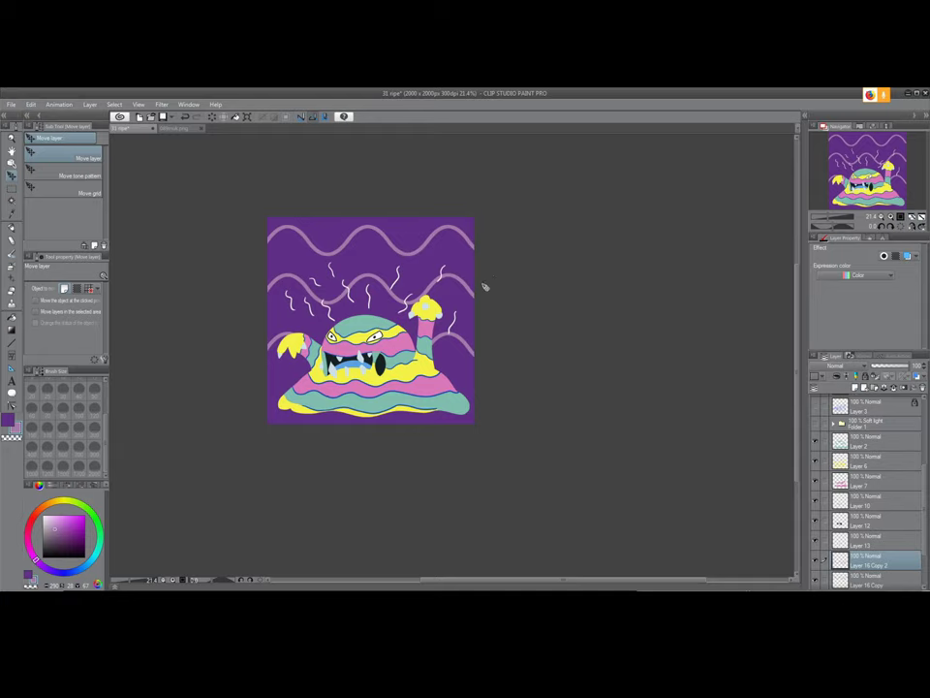
{"action": "left_click_drag", "start_coordinate": [309, 399], "coordinate": [311, 404]}
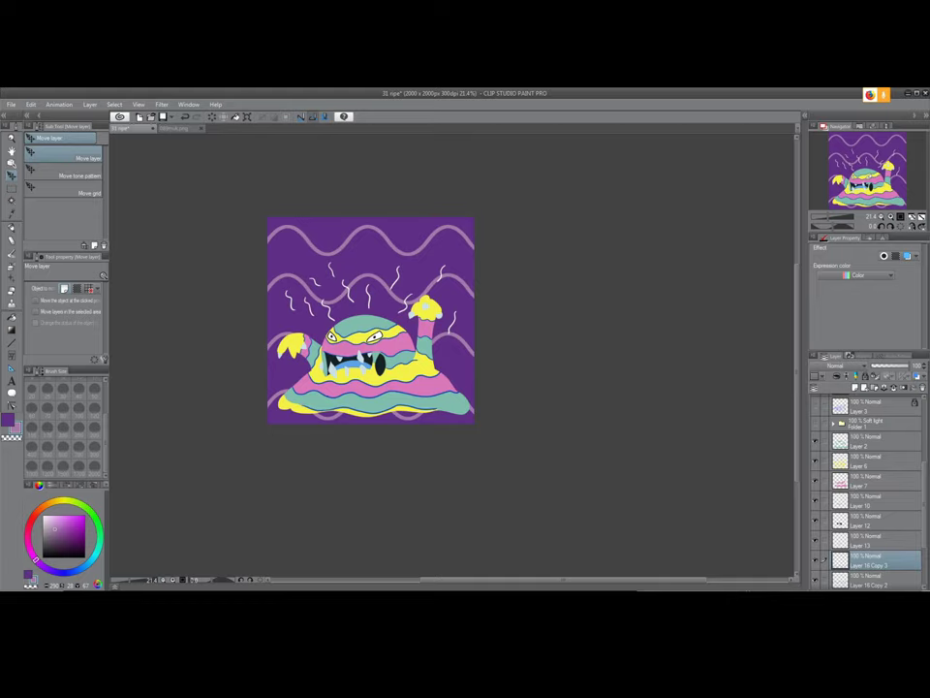
{"action": "left_click", "coordinate": [73, 600]}
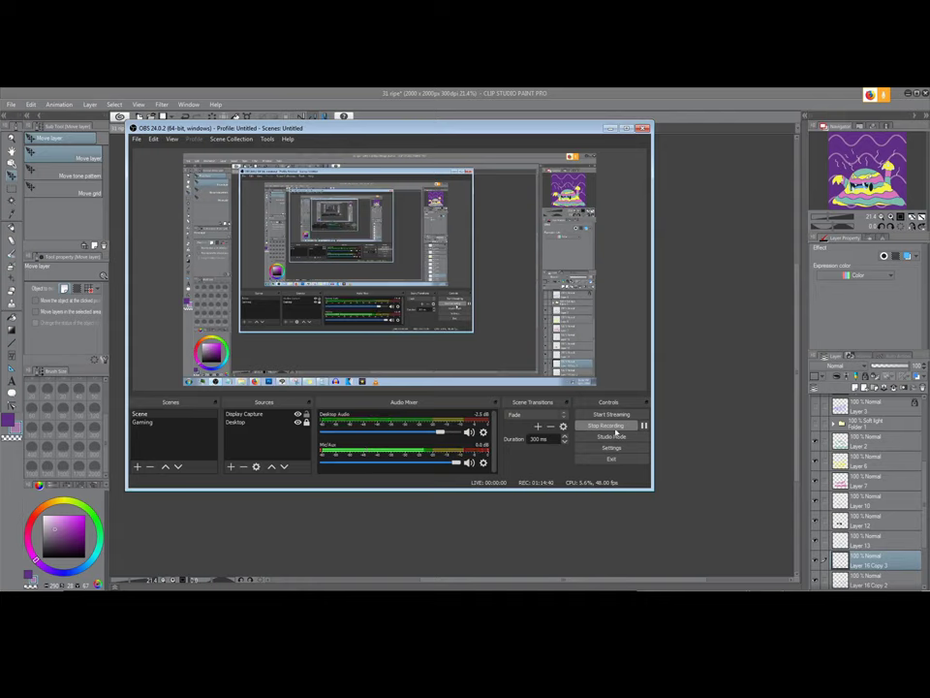